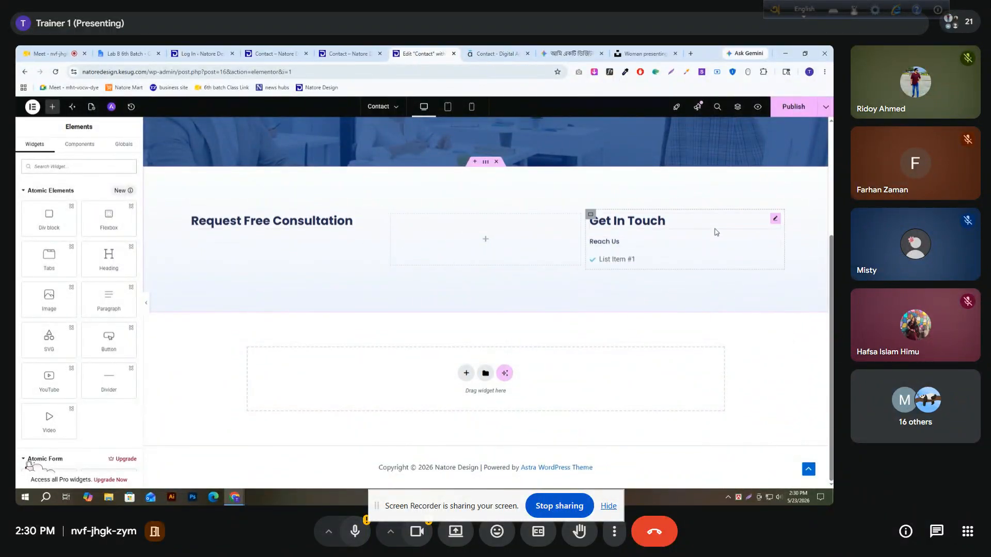
Replace the icon list item's text under Reach Us with the postal address copied from the websitedemos.net reference contact page
left_click(776, 262)
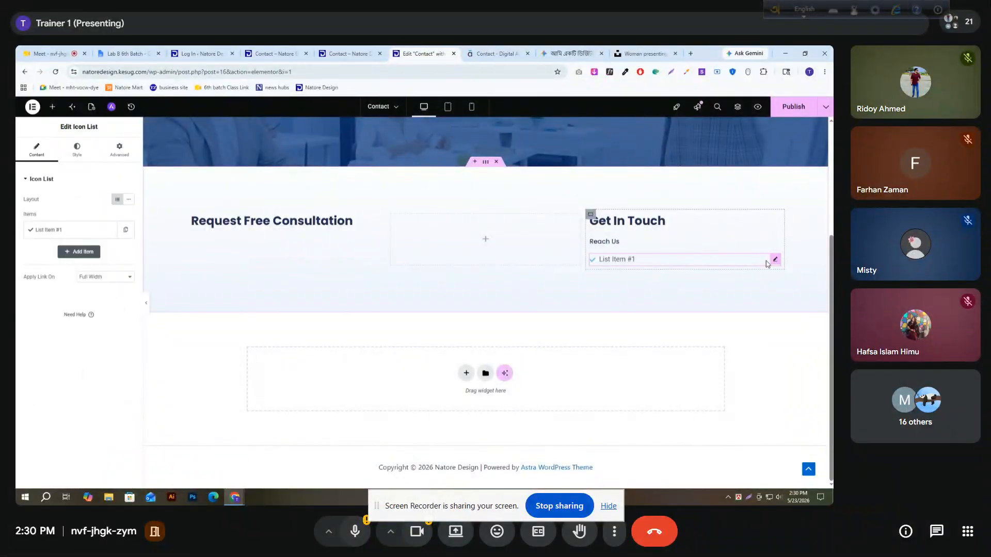
left_click(75, 230)
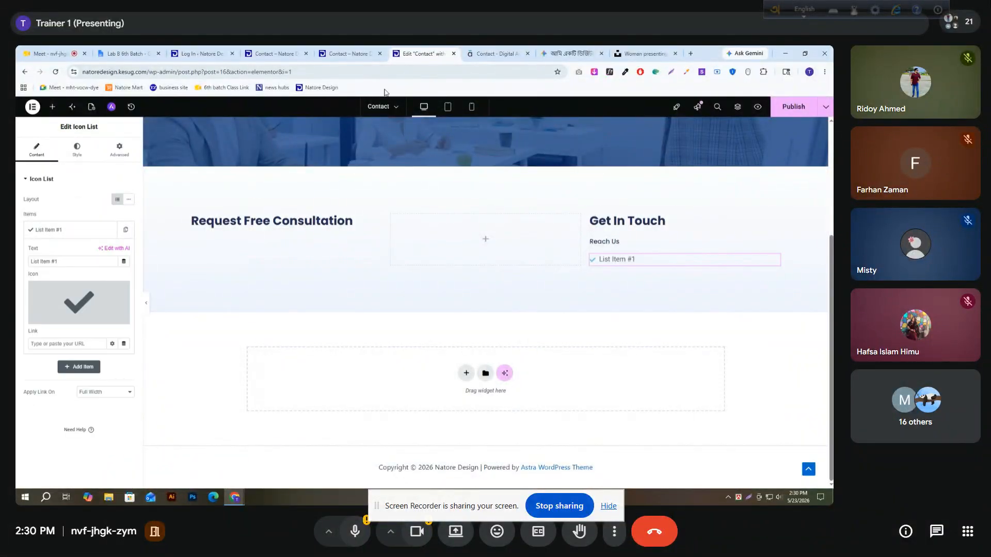
left_click(494, 53)
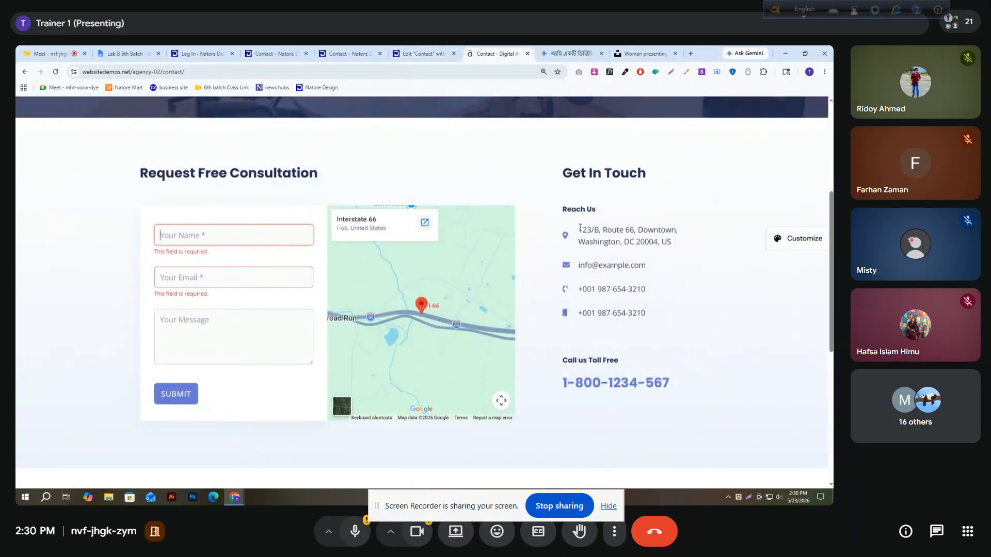
left_click_drag(573, 227, 651, 239)
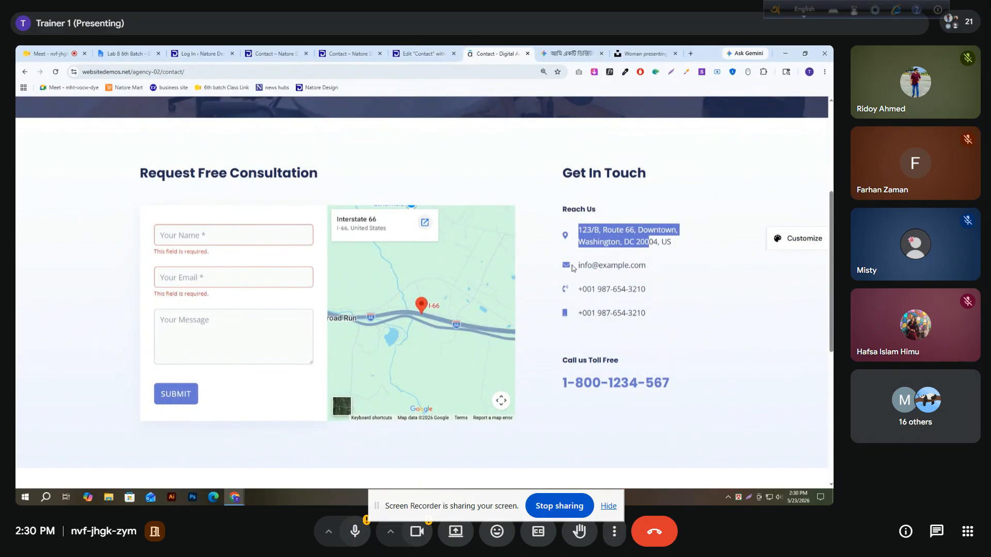
double_click(666, 242)
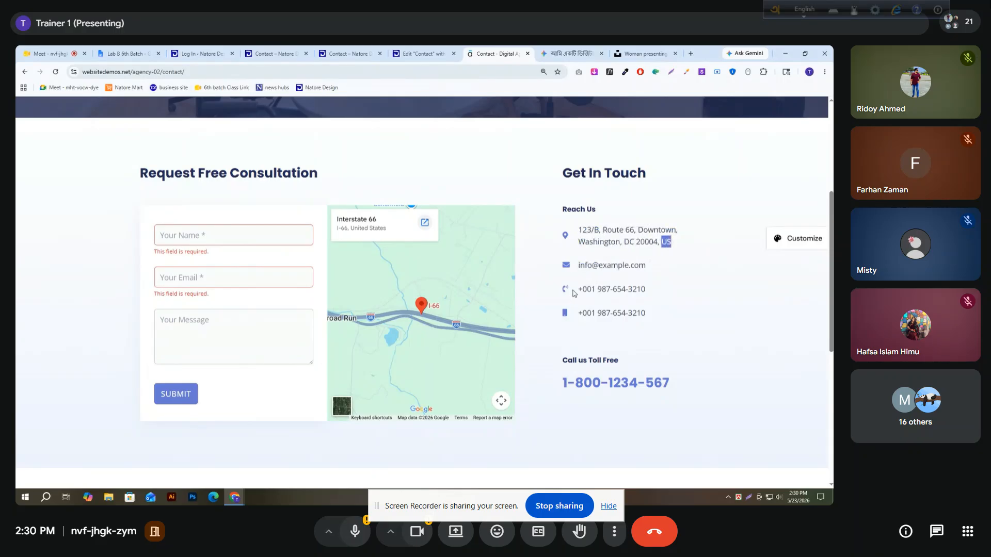
left_click_drag(575, 290, 649, 288)
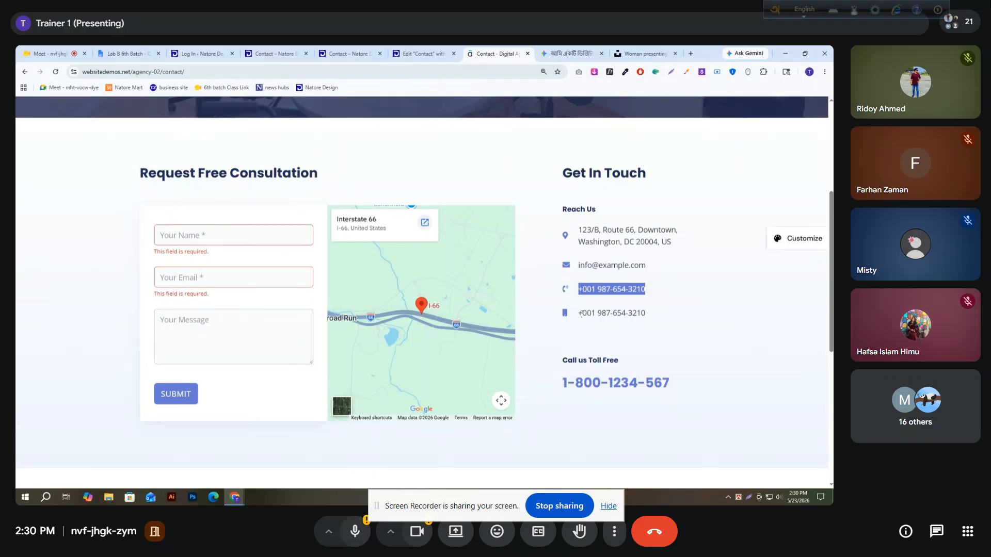
left_click_drag(581, 314, 650, 312)
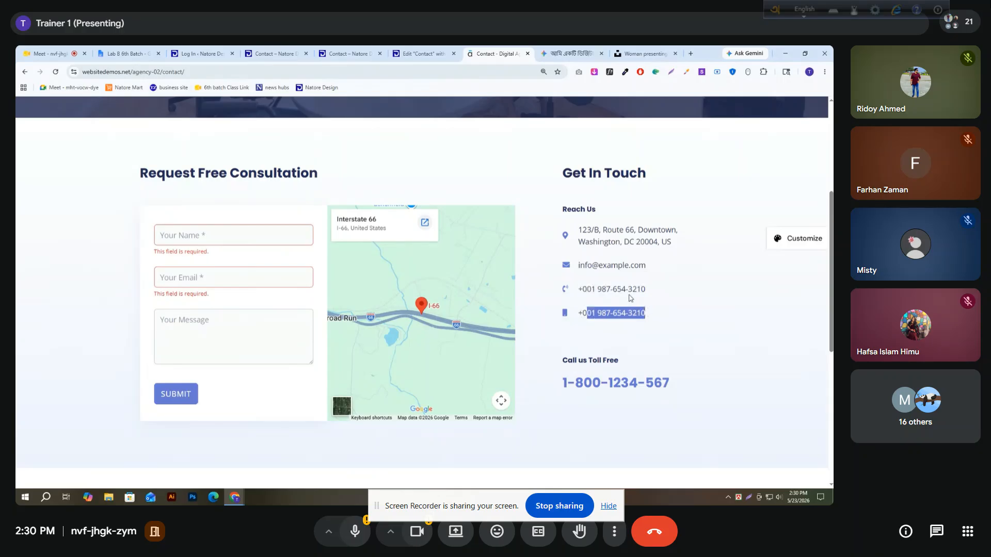
left_click_drag(580, 228, 674, 244)
key("ctrl+c")
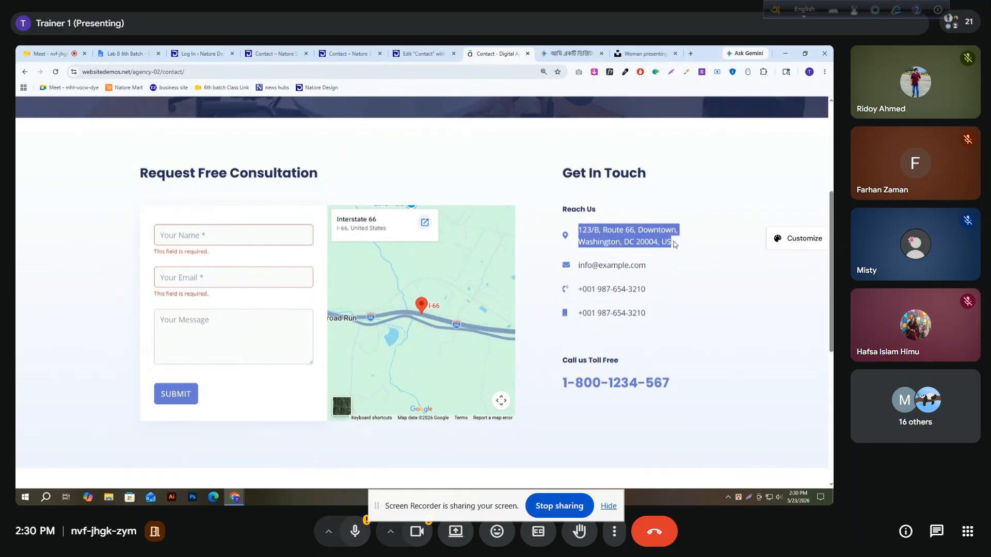
left_click(419, 52)
key("ctrl+a")
key("ctrl+v")
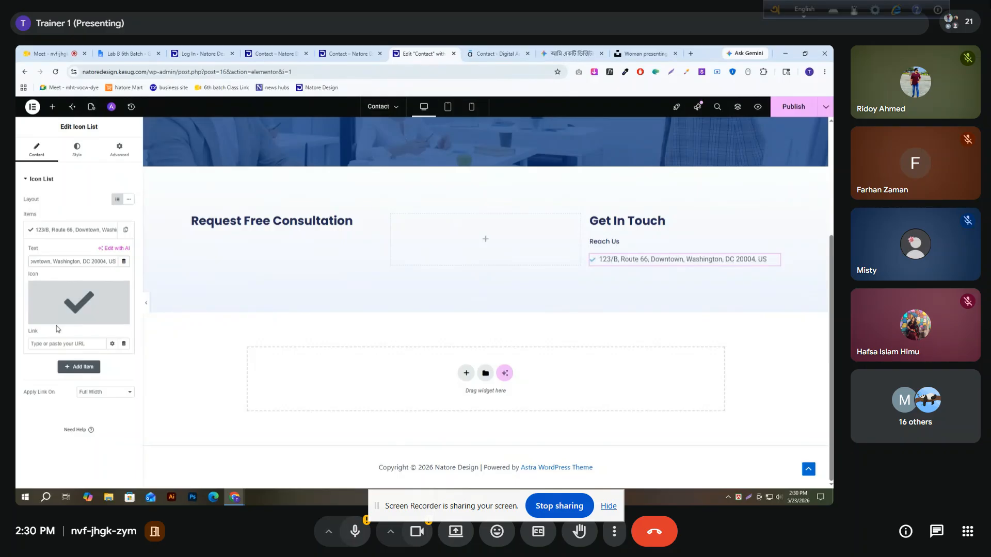
Find "map" in the icon library and set the address item's icon to the map marker with a hollow centre
left_click(49, 319)
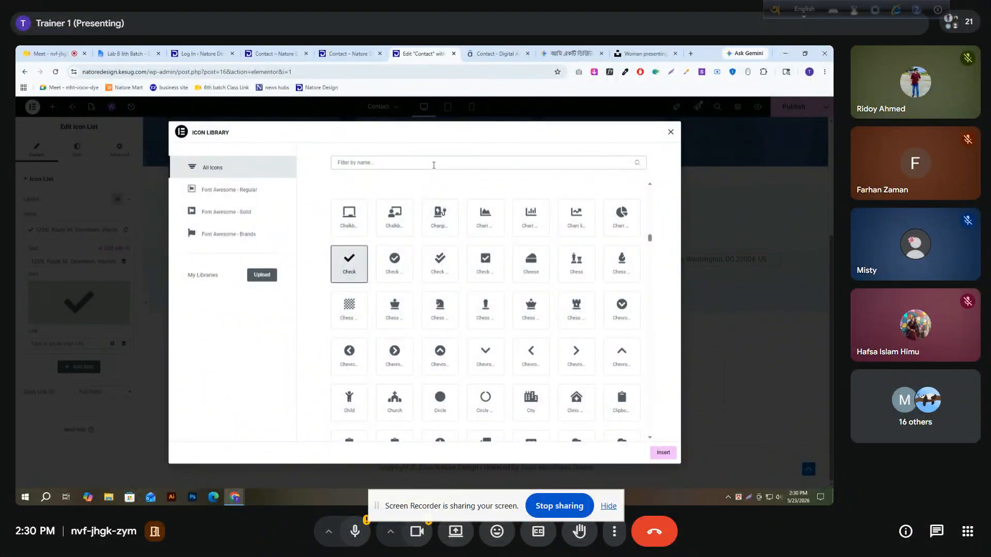
type("map")
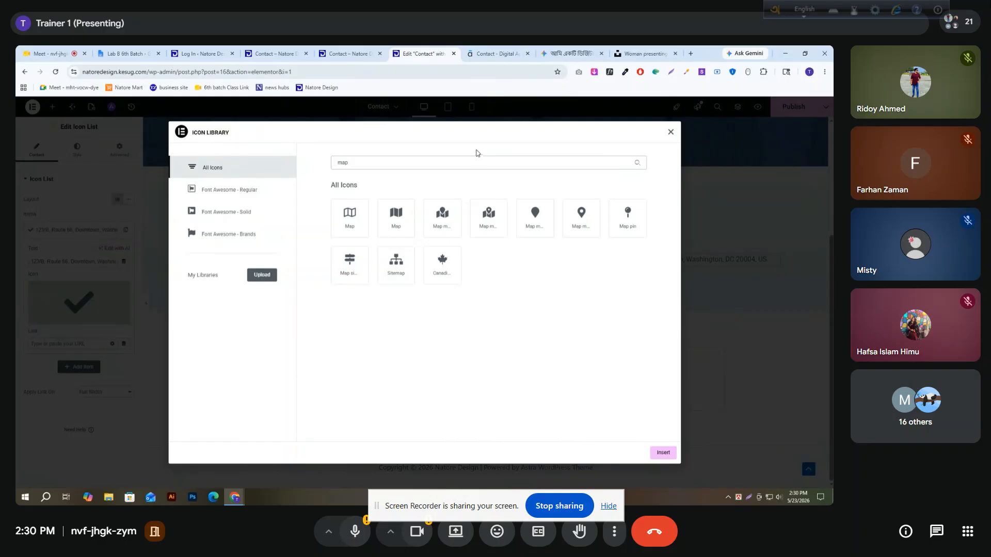
left_click(586, 225)
left_click(664, 453)
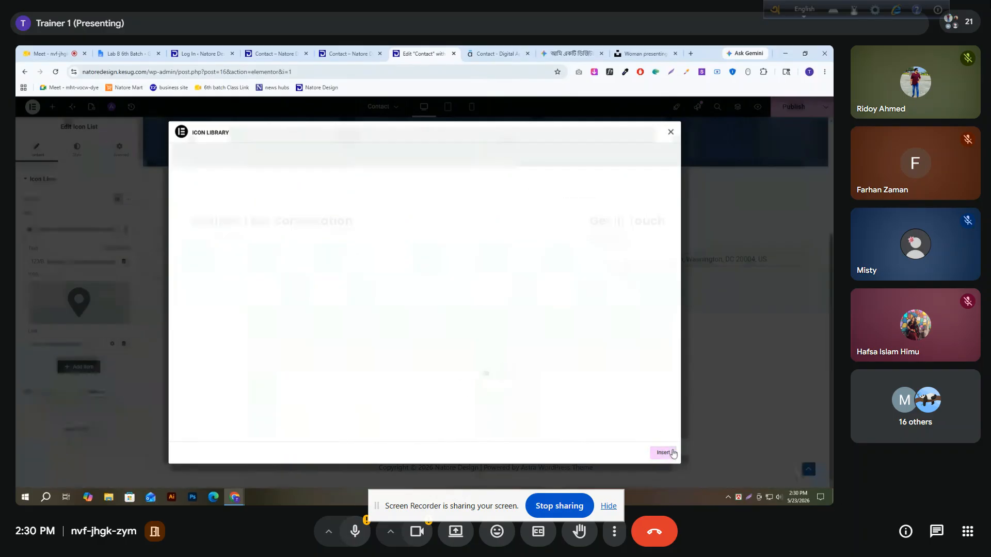
left_click(69, 236)
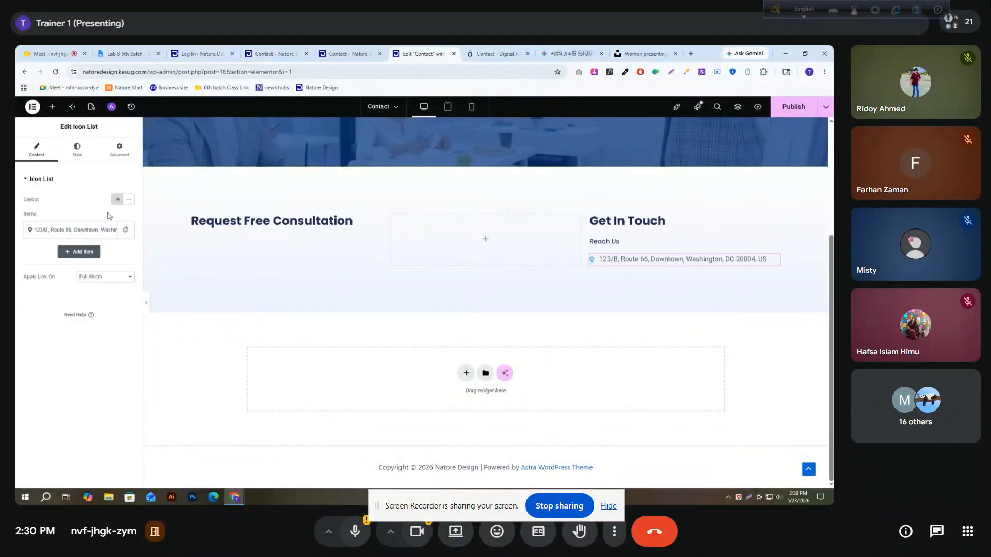
Set the icon list's text typography to the Open Sans font at 16 px
left_click(81, 158)
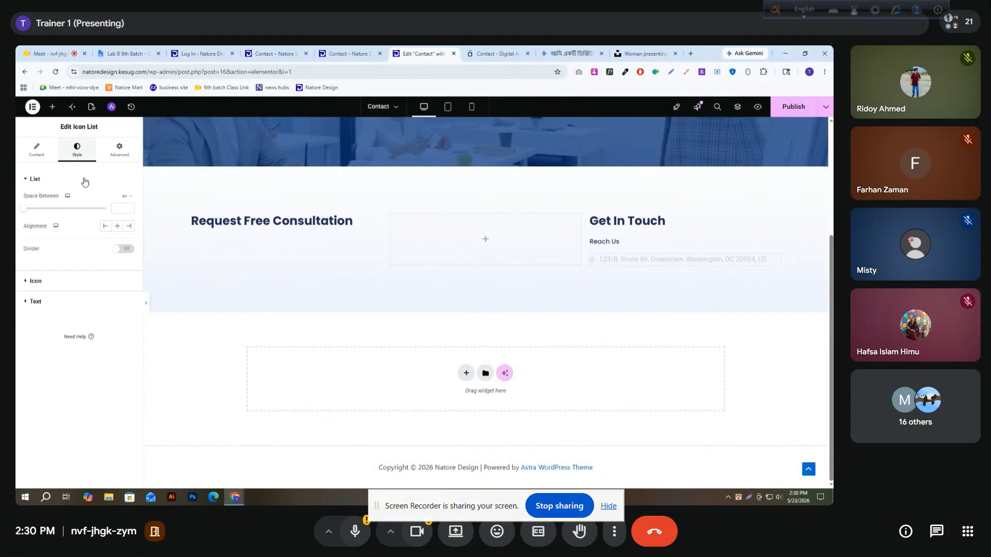
left_click(45, 303)
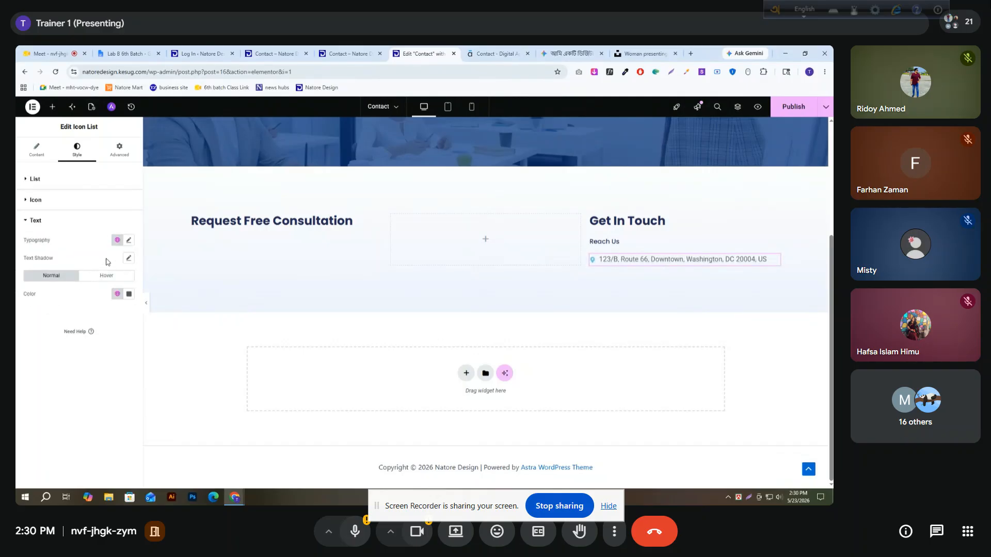
left_click(129, 240)
left_click(109, 281)
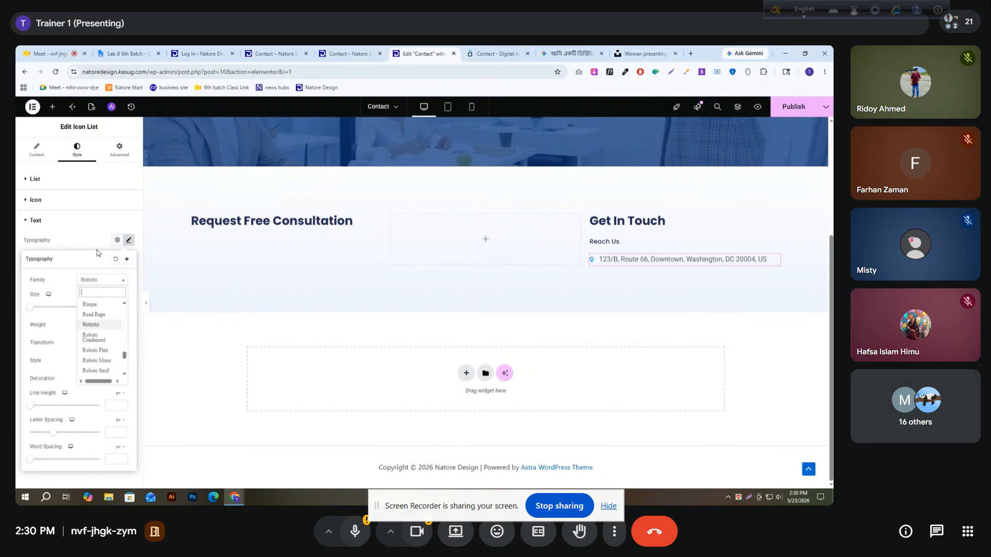
type("open")
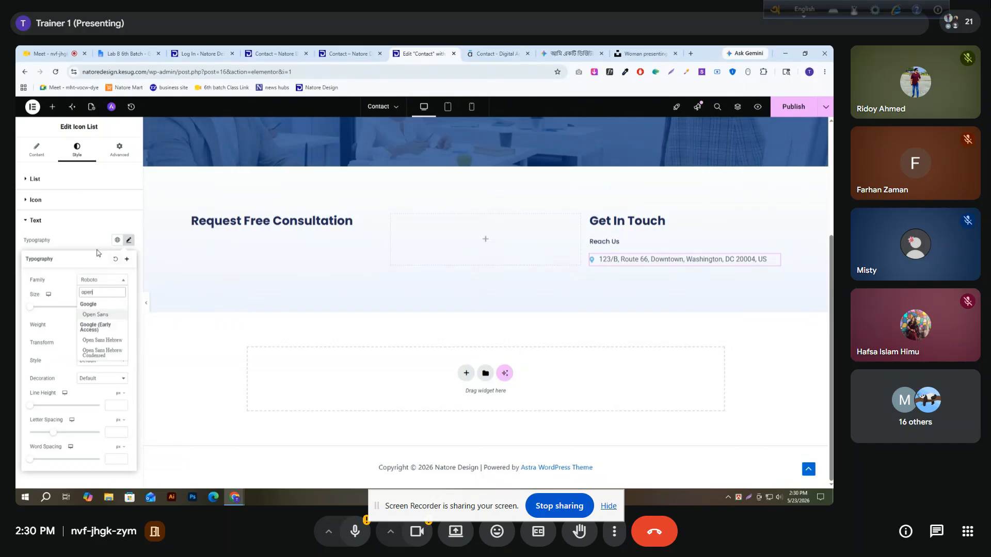
key("Return")
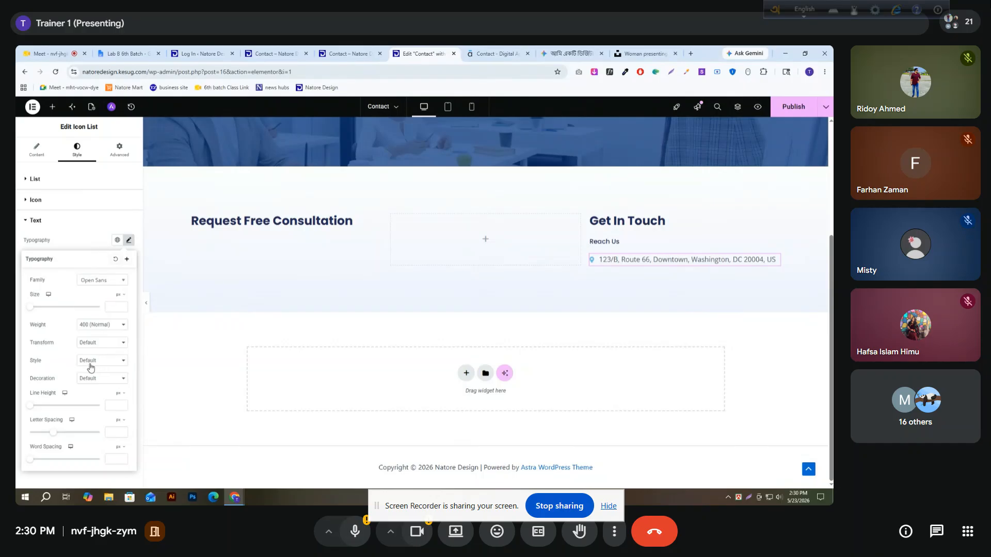
type("15")
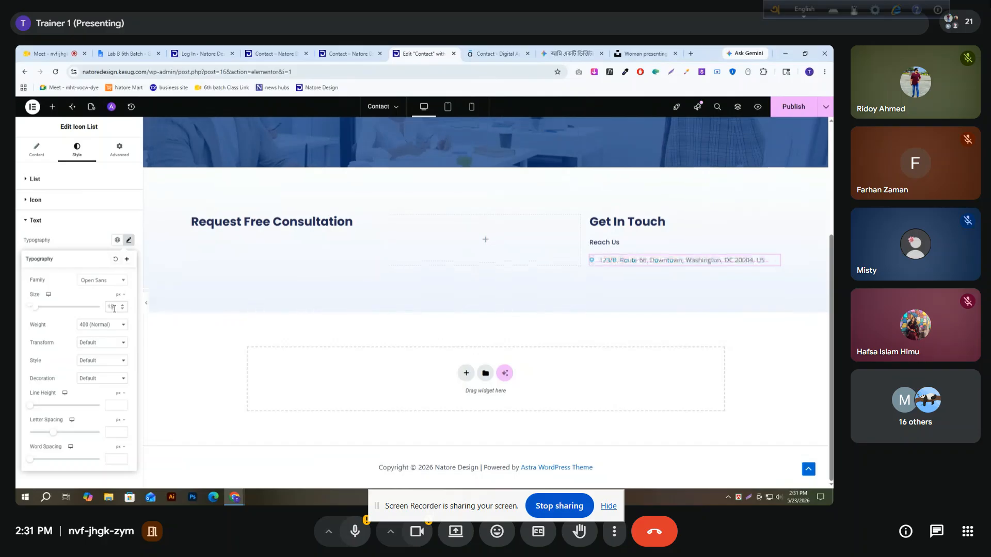
type("16")
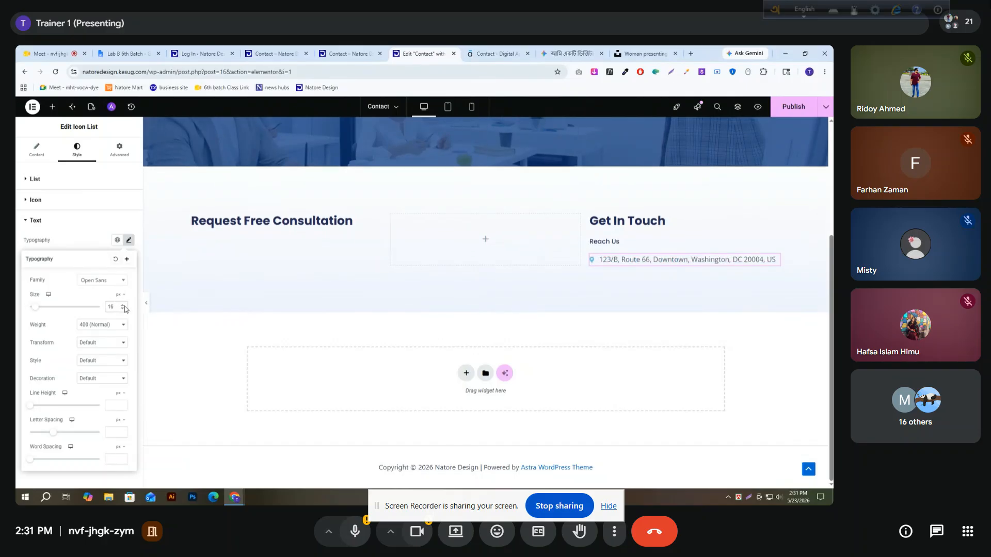
left_click(74, 243)
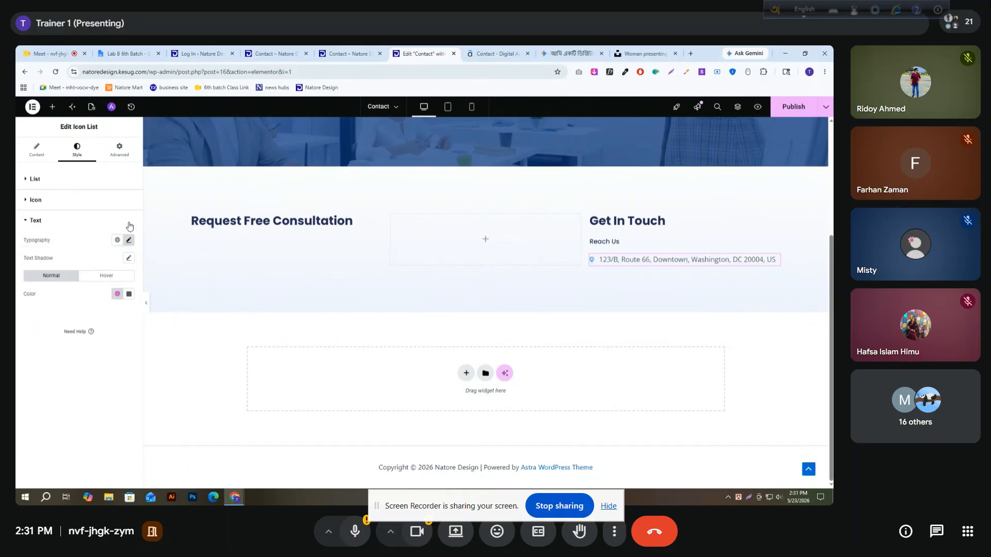
Sample the blue of the location pin beside the address on the reference contact page with the color picker extension
left_click(35, 201)
left_click(503, 53)
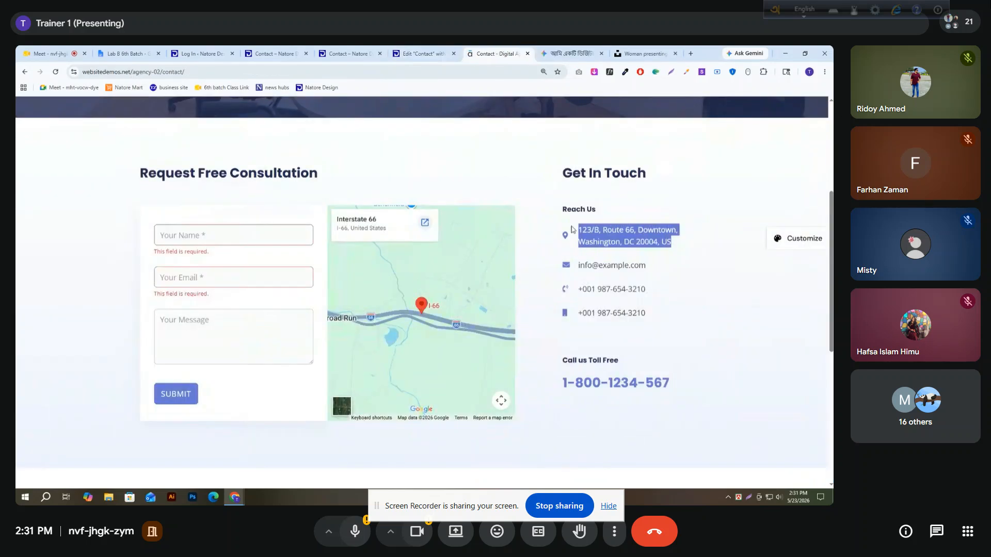
left_click(619, 247)
key("ctrl+plus")
key("ctrl+plus")
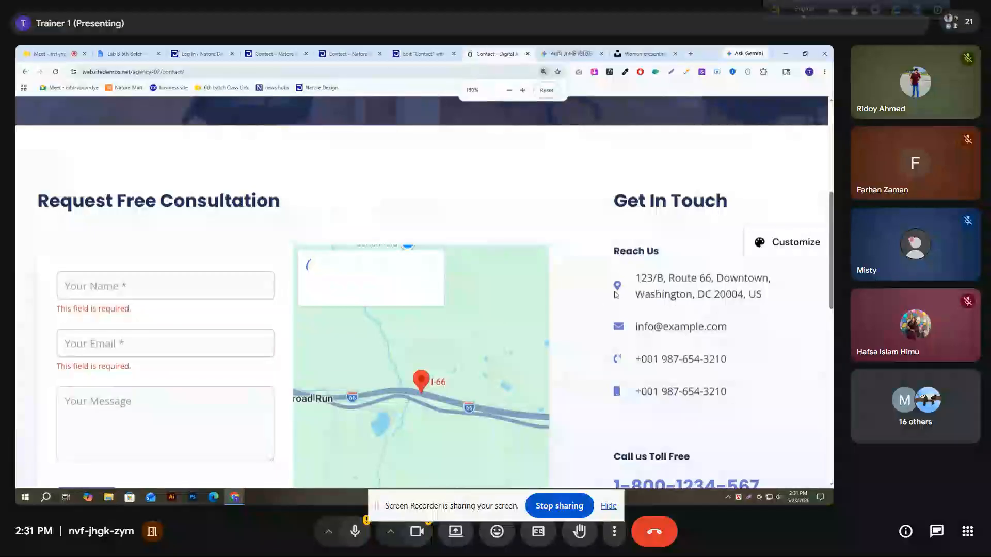
scroll(627, 291, "down", 1)
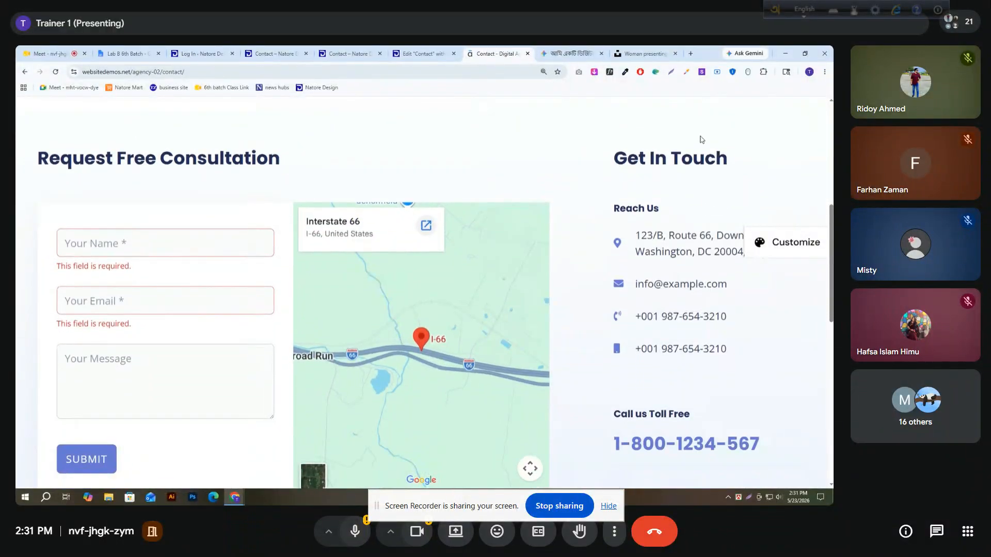
left_click(625, 72)
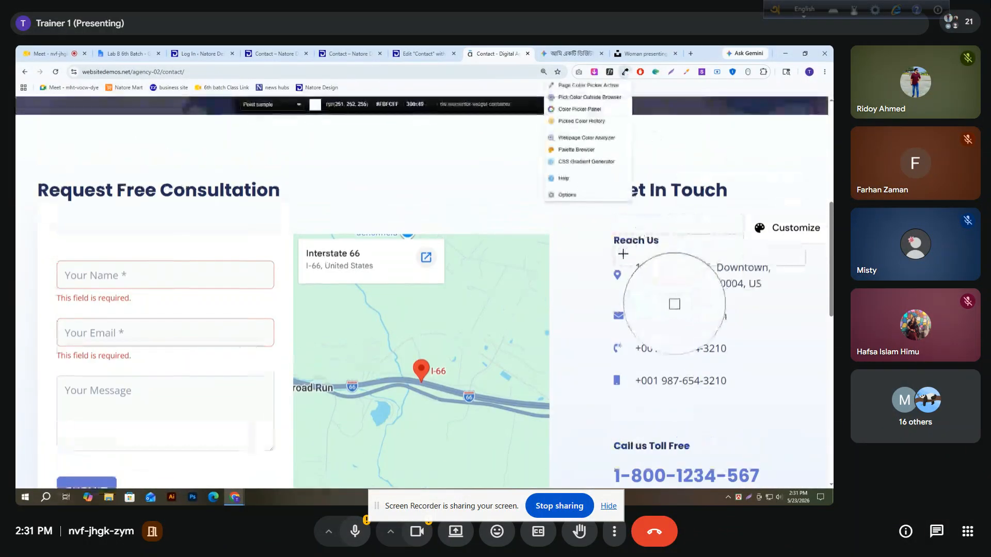
left_click(619, 273)
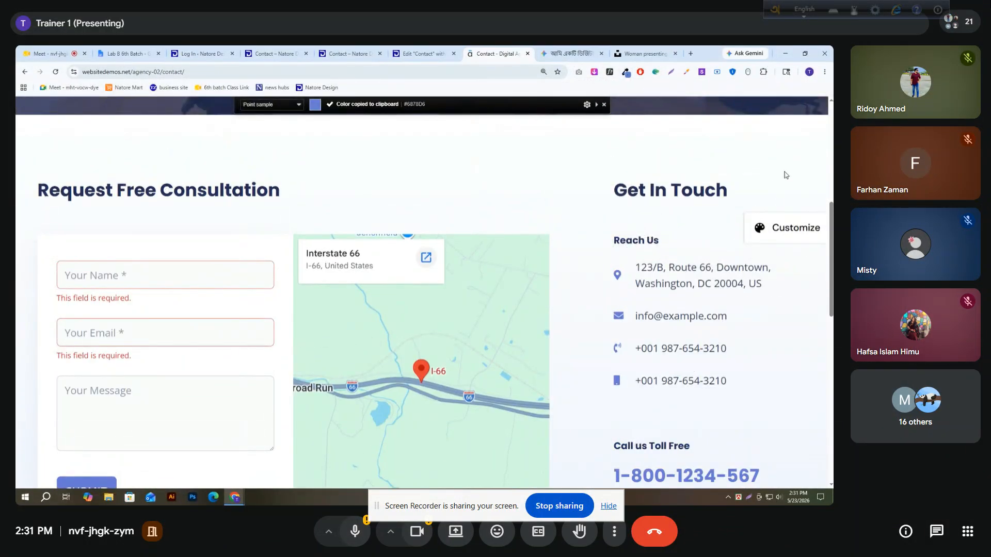
key("ctrl+minus")
Apply the sampled blue as the normal icon color of the icon list in the Elementor page editor
left_click(410, 53)
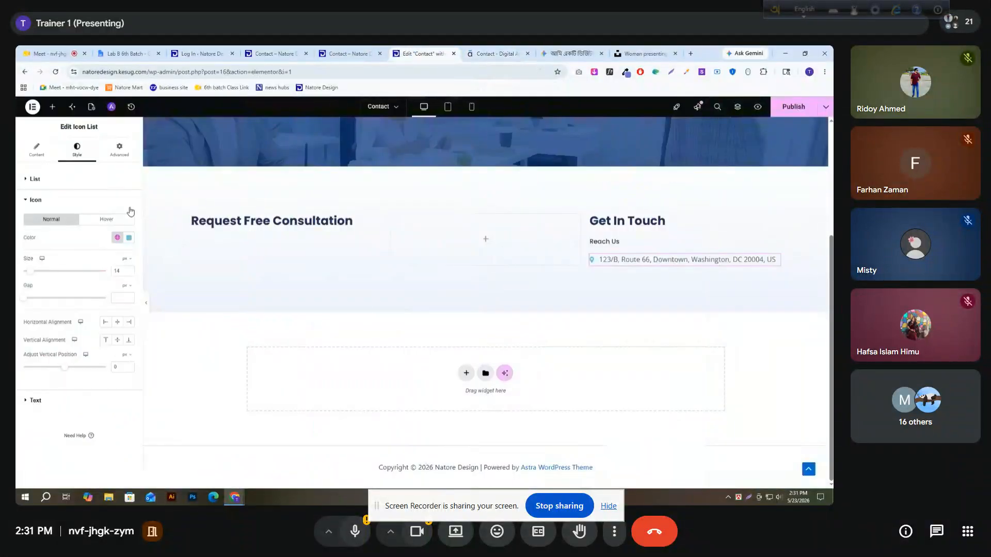
left_click(131, 239)
key("ctrl+v")
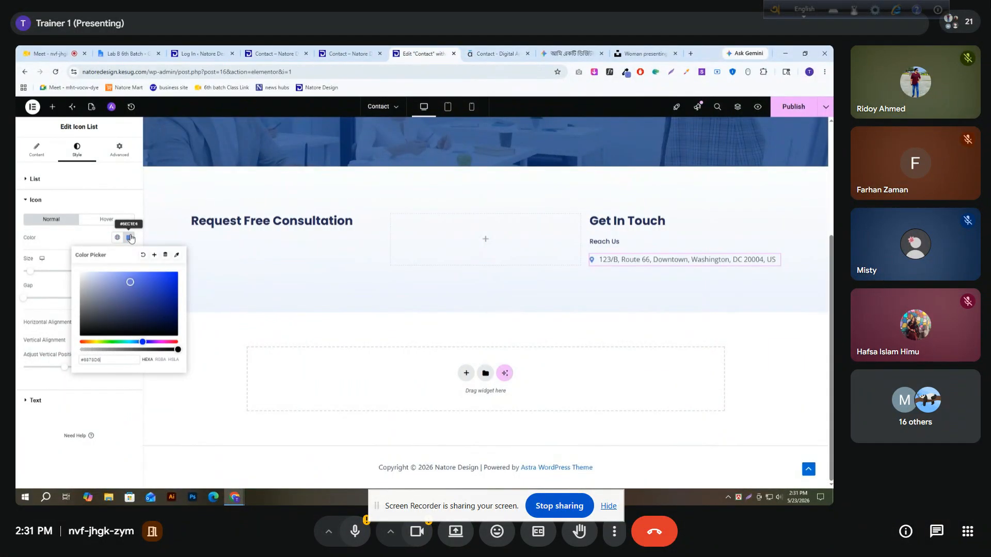
left_click(73, 237)
Set the icon list's icon size to 30 px
left_click(129, 269)
left_click(129, 269)
left_click(129, 269)
left_click(129, 269)
left_click(129, 270)
left_click(129, 269)
left_click(129, 269)
left_click(129, 270)
left_click(129, 270)
left_click(129, 270)
left_click(129, 270)
left_click(129, 270)
left_click(129, 270)
left_click(129, 270)
left_click(129, 270)
left_click(129, 269)
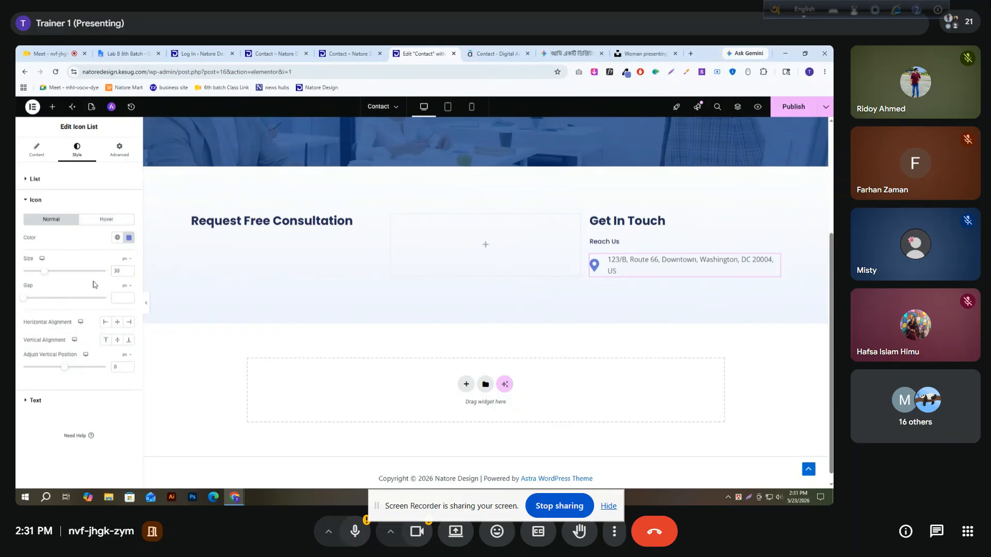
Set the icon list's text size to 20 px
left_click(41, 401)
left_click(129, 241)
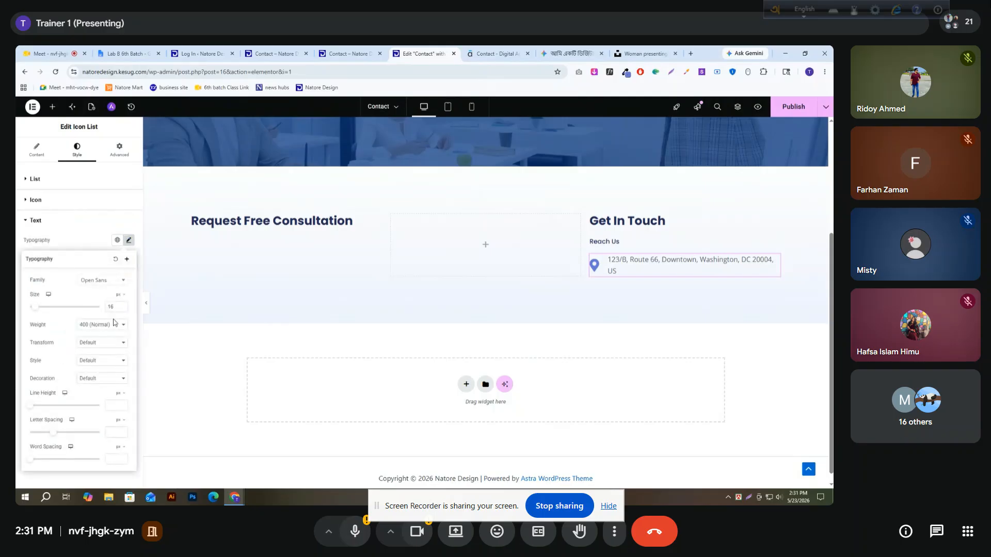
left_click(123, 305)
left_click(123, 305)
left_click(123, 305)
left_click(123, 305)
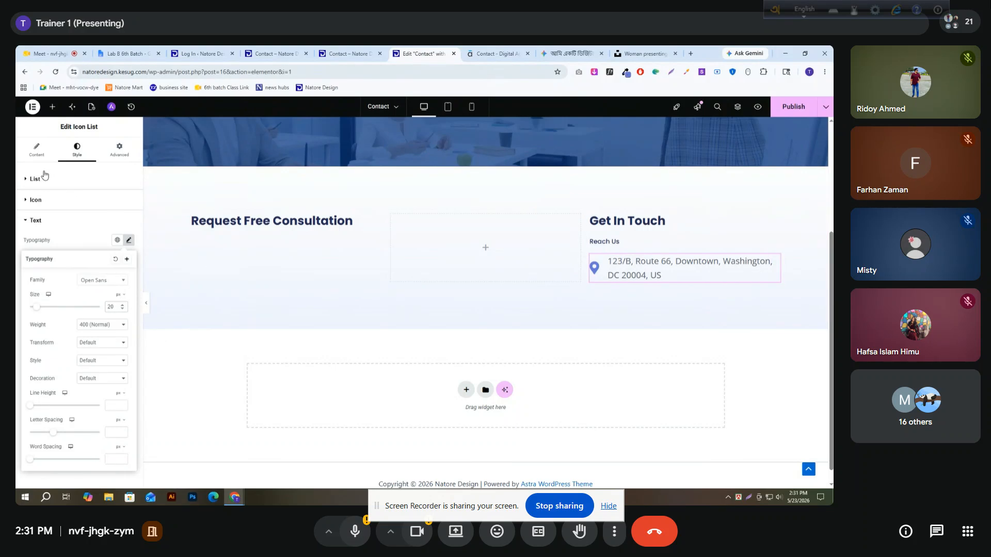
Duplicate the address list item and replace the copy's text with the e-mail address from the reference contact page
left_click(37, 150)
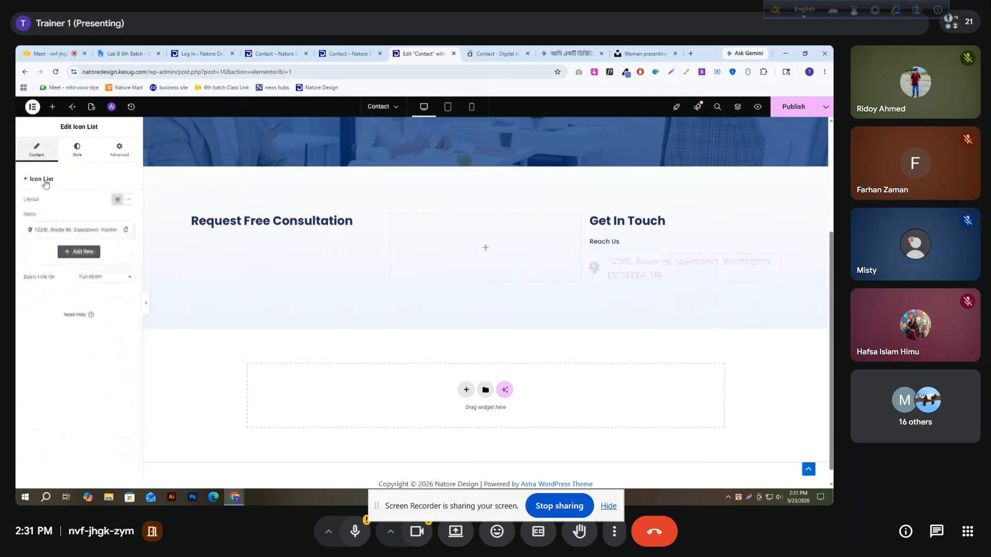
left_click(122, 232)
left_click(85, 252)
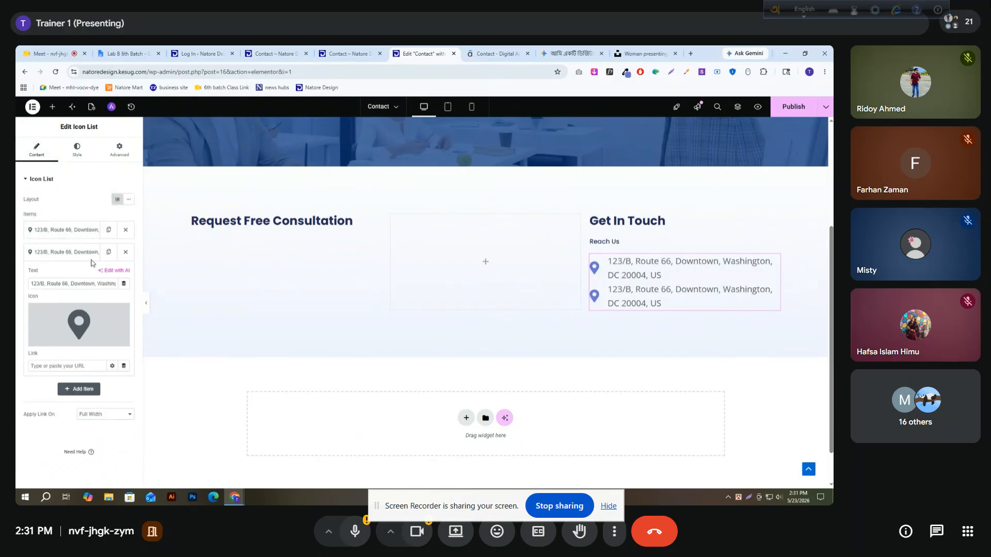
left_click(483, 52)
left_click_drag(600, 253, 676, 253)
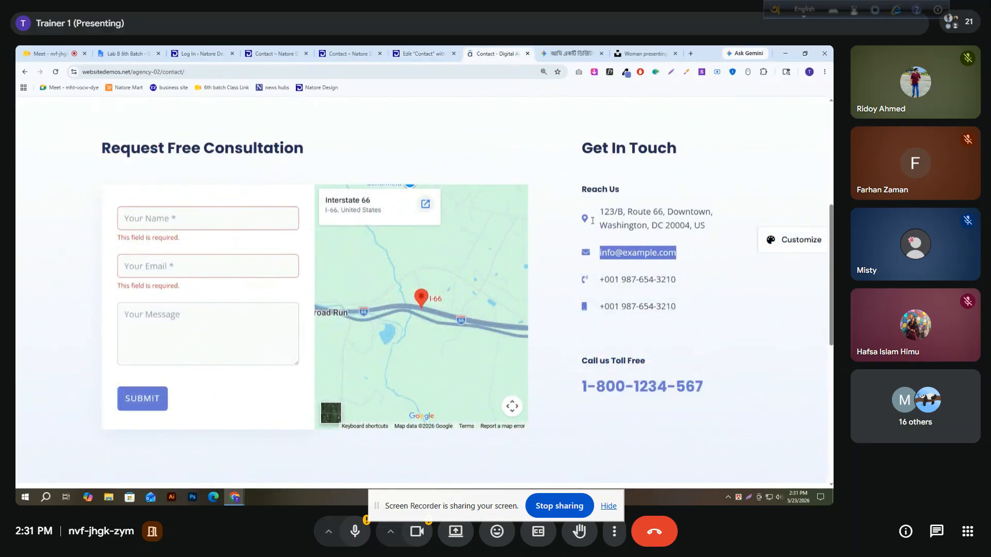
left_click(420, 53)
triple_click(74, 283)
key("ctrl+v")
left_click(52, 253)
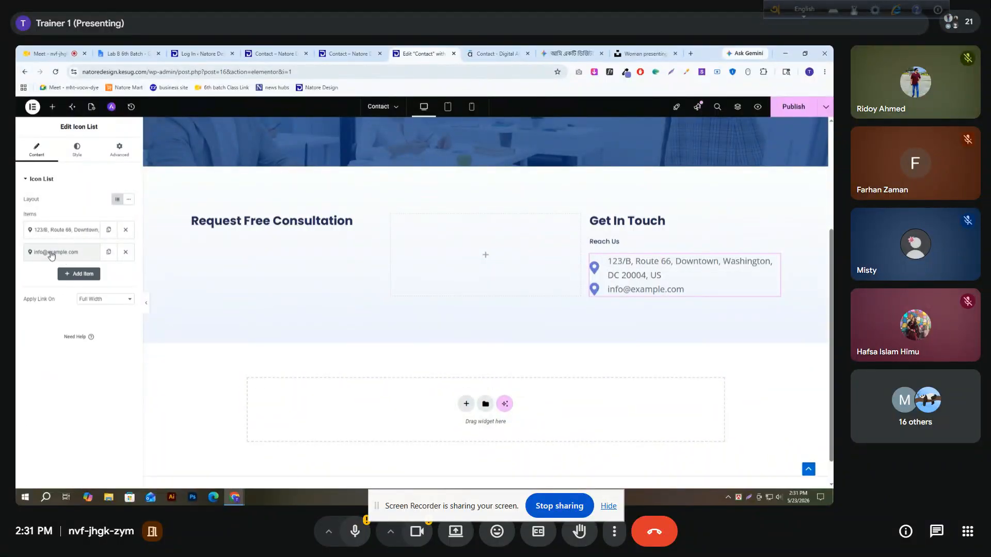
Change the e-mail list item's icon to the solid Envelope from the icon library
left_click(51, 254)
left_click(100, 338)
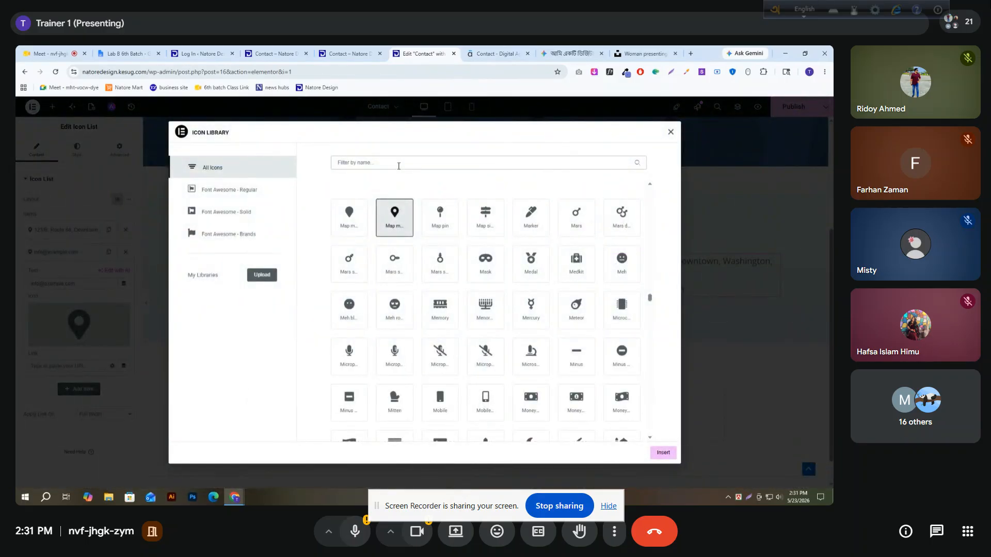
type("mail")
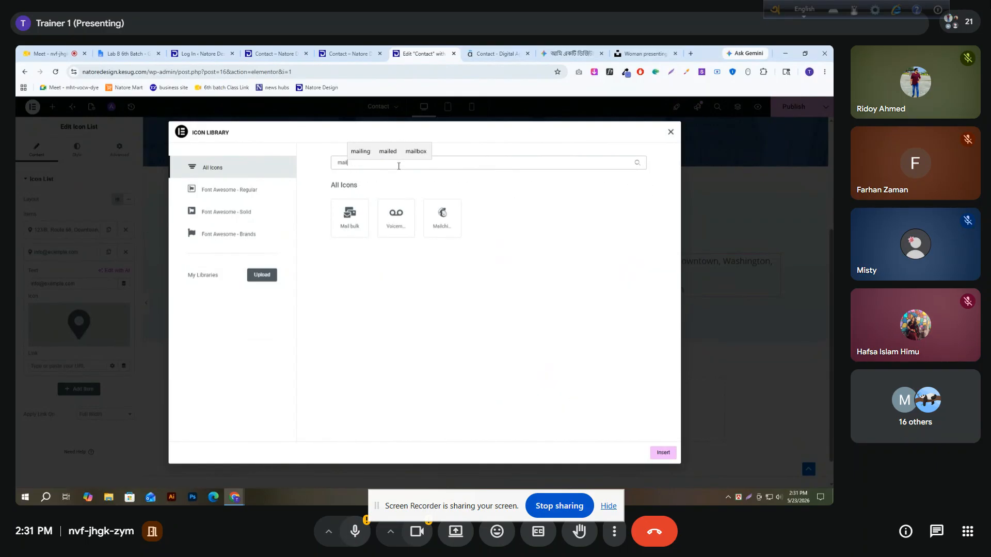
key("BackSpace")
key("BackSpace")
key("BackSpace")
key("BackSpace")
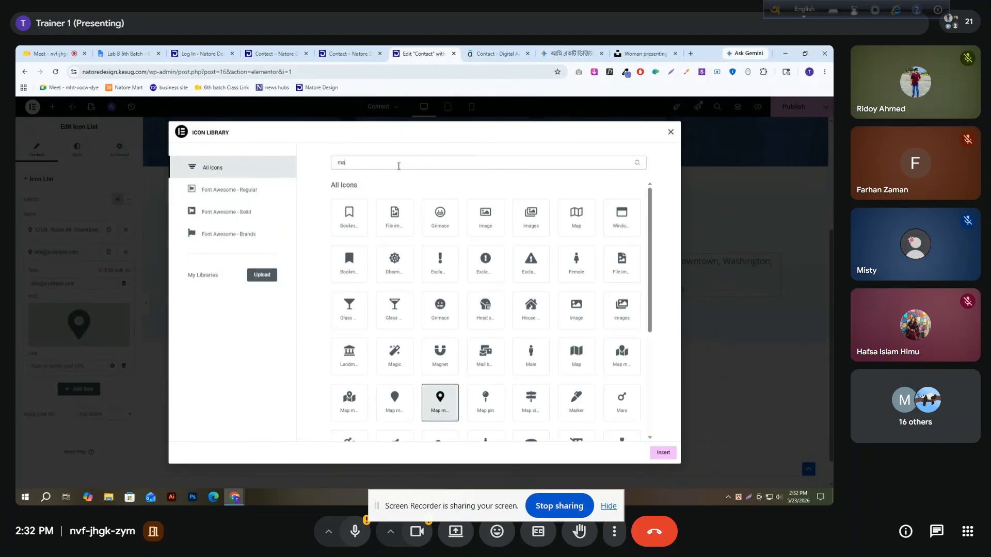
type("env")
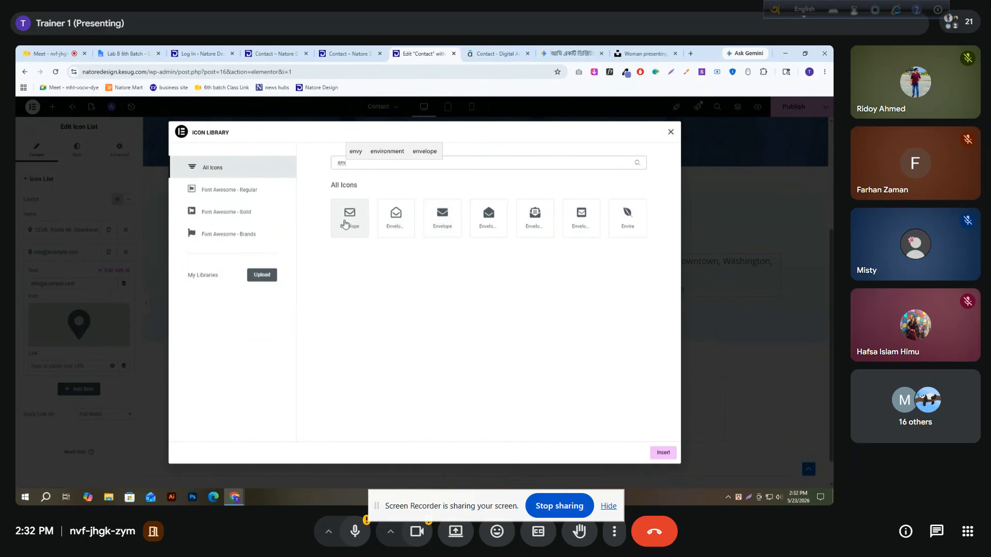
left_click(442, 223)
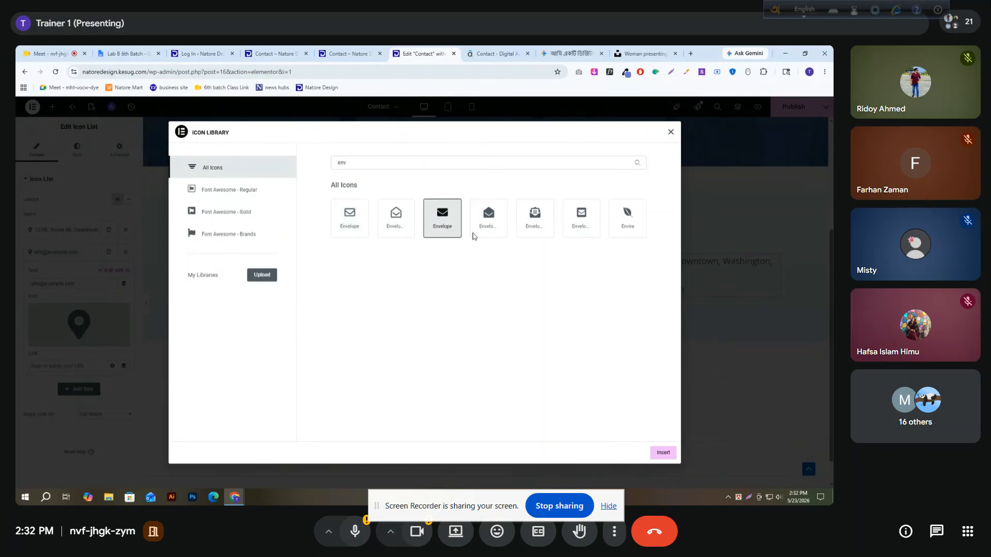
left_click(664, 454)
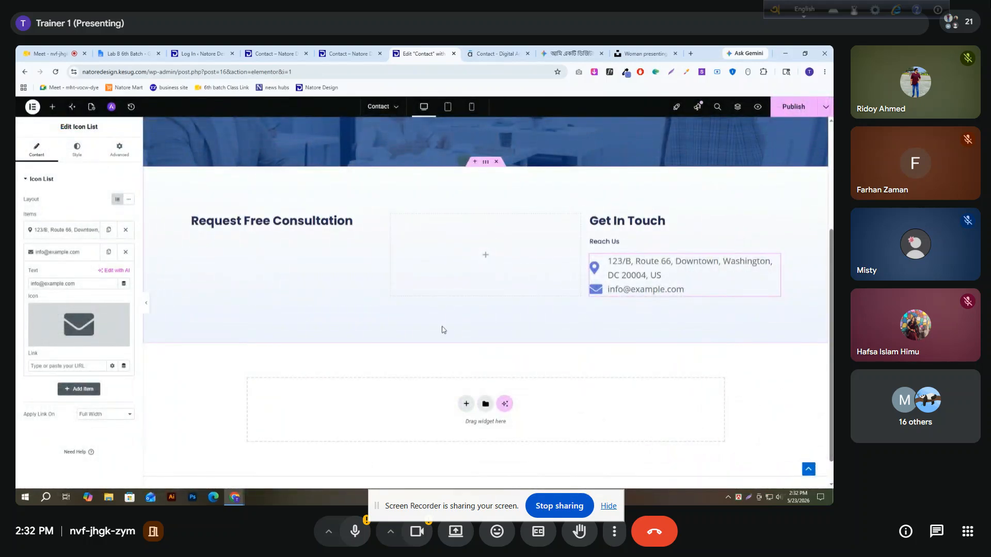
Duplicate the e-mail list item and replace the copy's text with the first phone number from the reference contact page
left_click(83, 253)
left_click(101, 253)
left_click(83, 275)
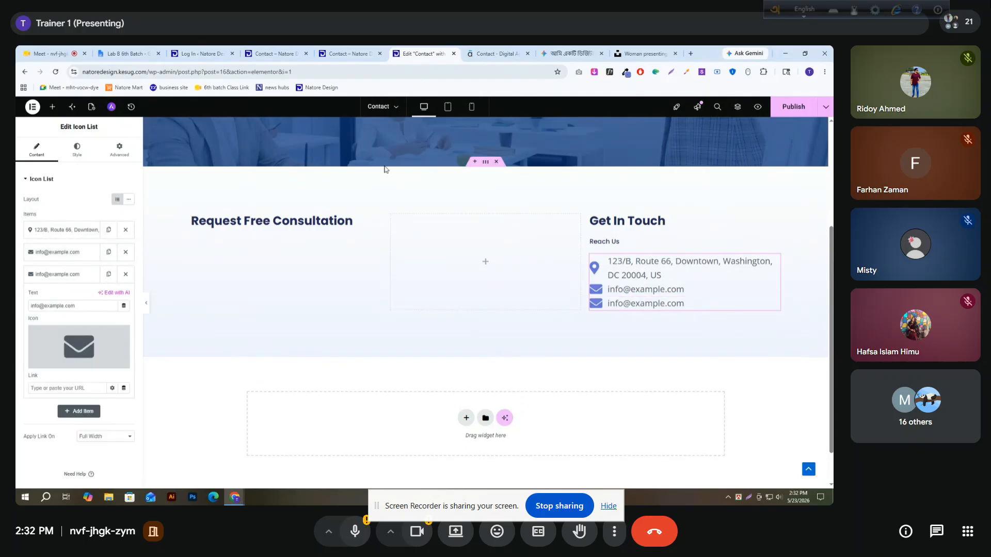
left_click(495, 54)
left_click_drag(603, 280, 677, 280)
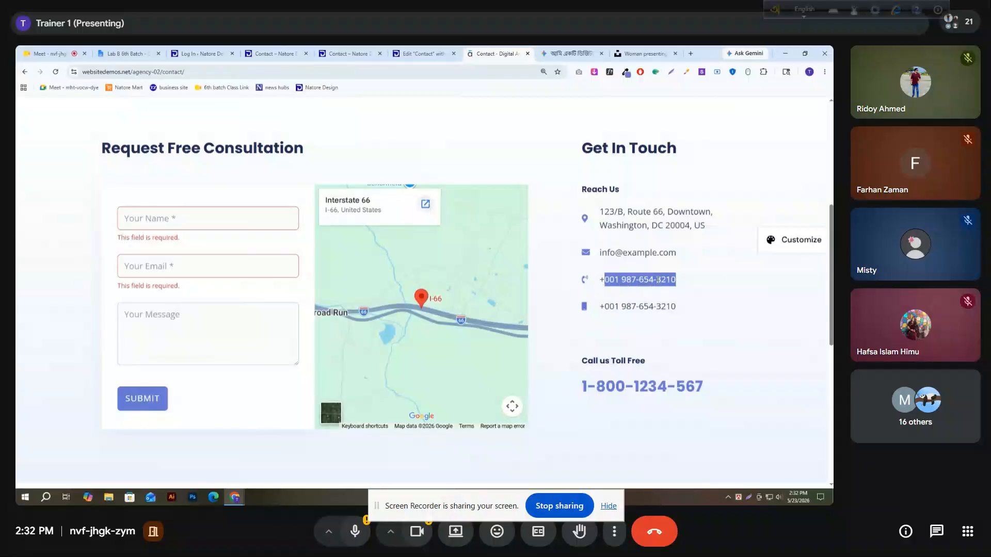
triple_click(642, 279)
left_click(423, 54)
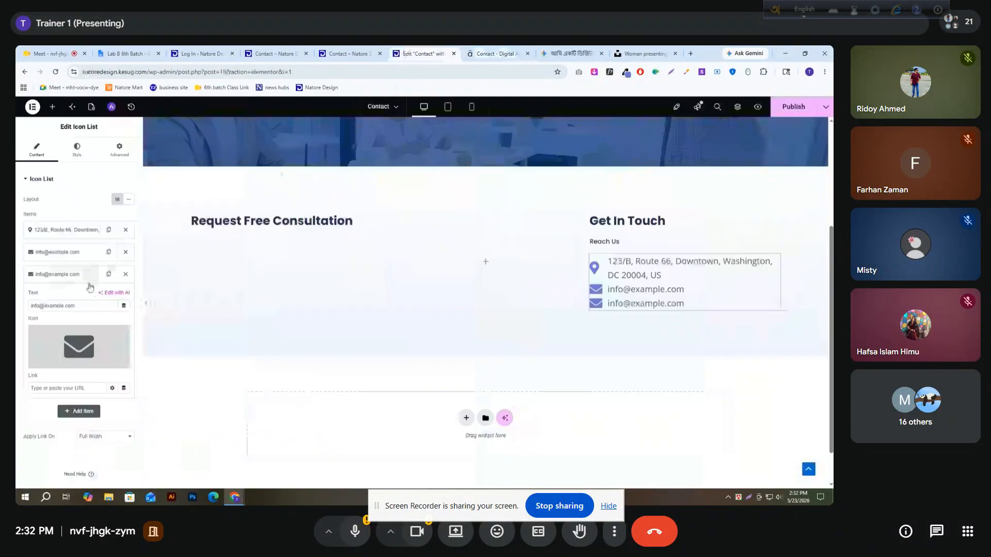
triple_click(76, 307)
key("ctrl+v")
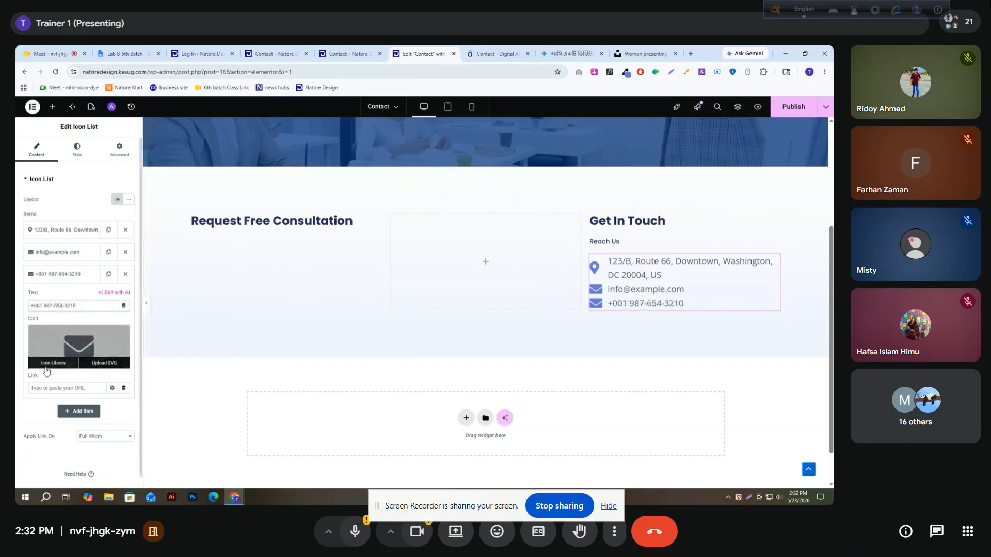
Change the phone list item's icon to the phone handset with sound waves from the icon library
left_click(48, 362)
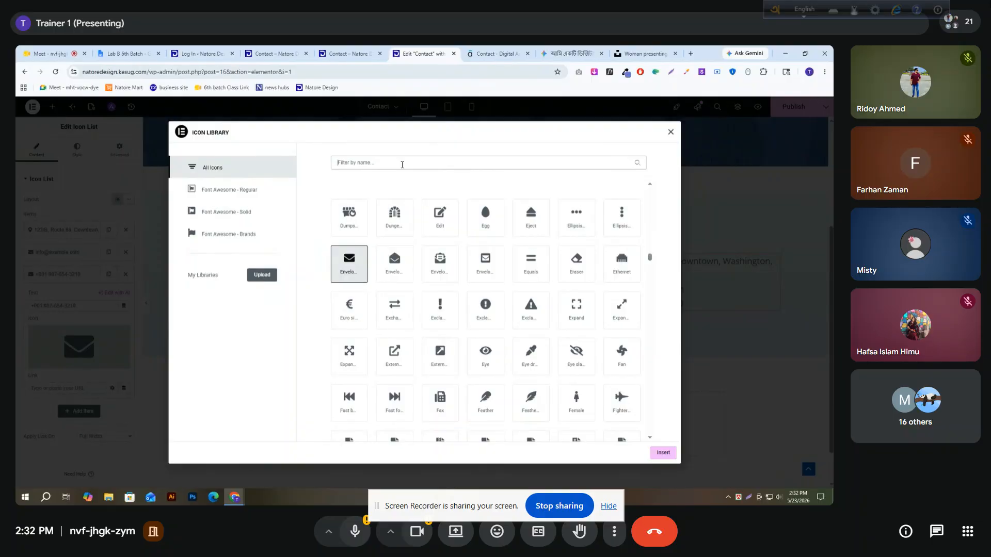
type("phono")
key("BackSpace")
type("e")
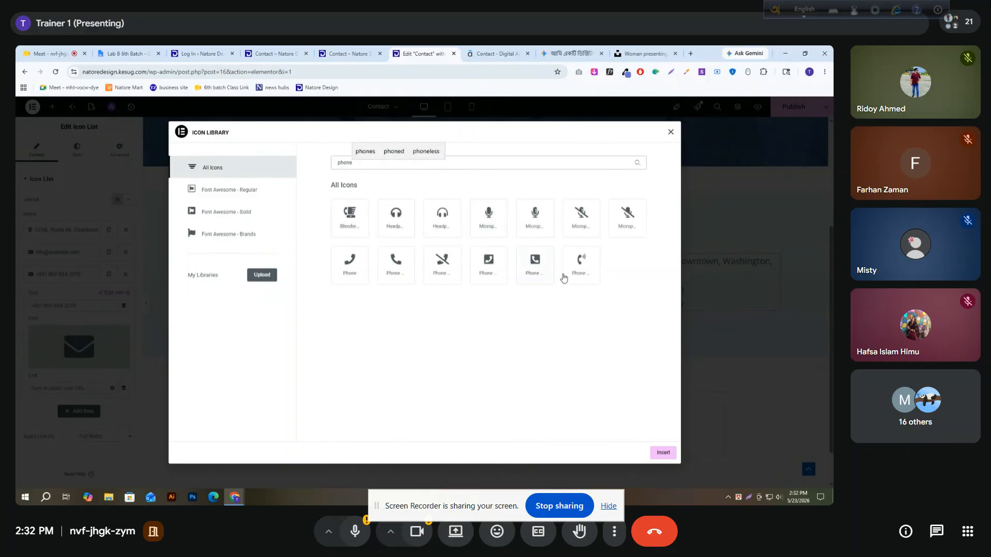
left_click(590, 273)
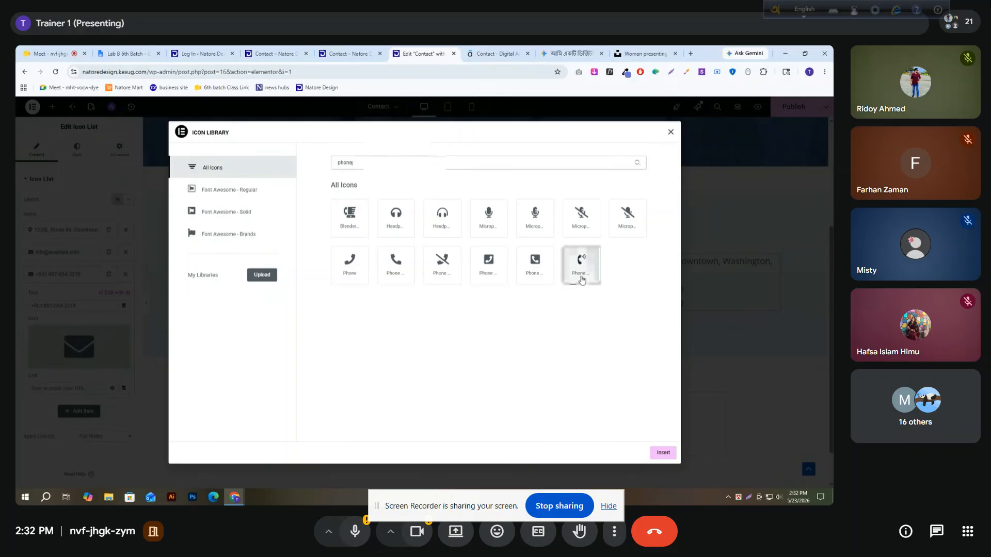
left_click(665, 451)
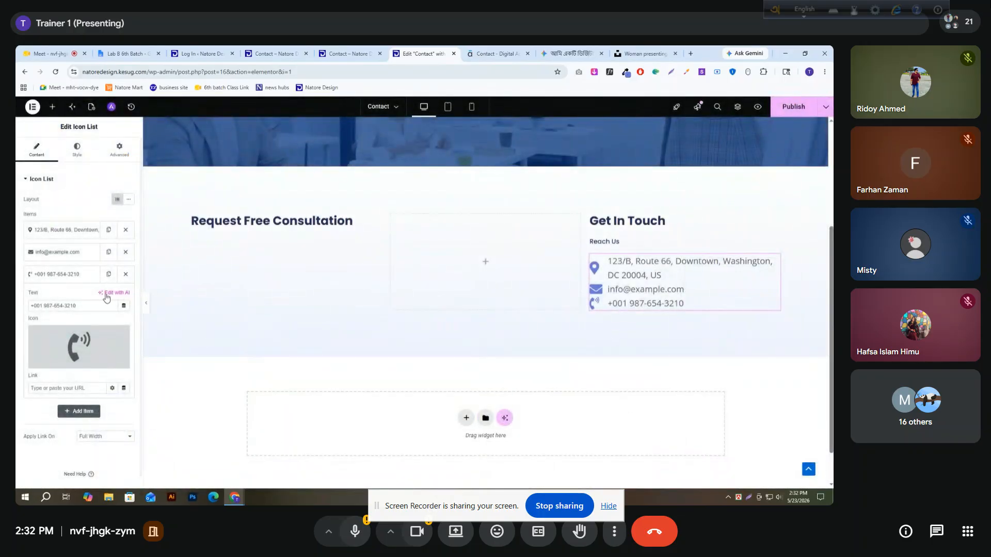
Duplicate the phone list item and replace the copy's text with the second phone number from the reference contact page
left_click(91, 279)
left_click(108, 273)
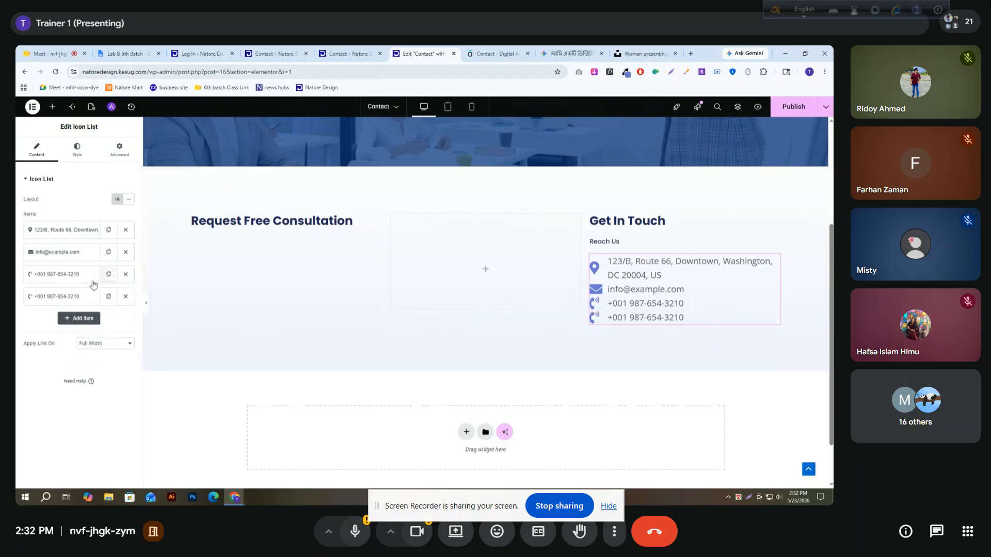
left_click(62, 296)
left_click(495, 53)
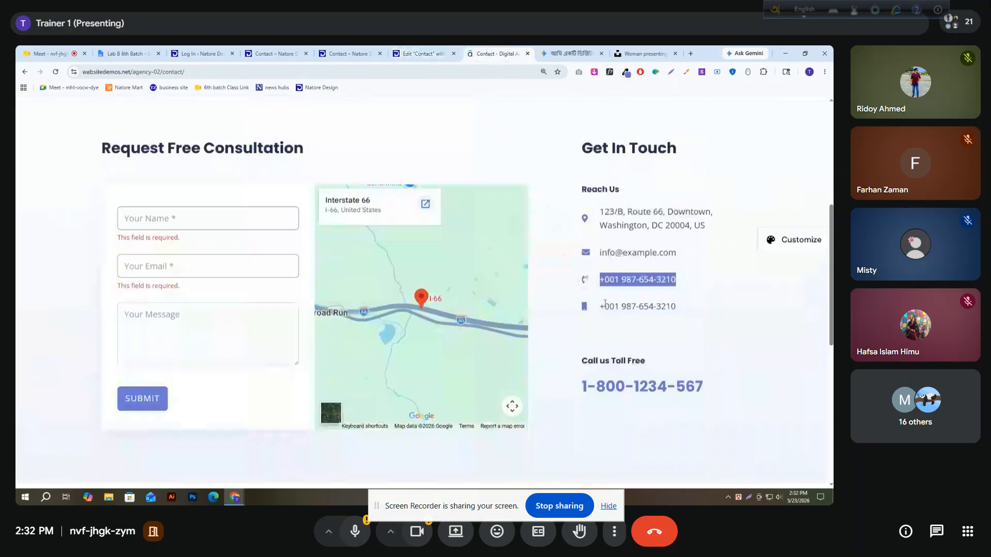
triple_click(603, 304)
key("ctrl+c")
left_click(422, 53)
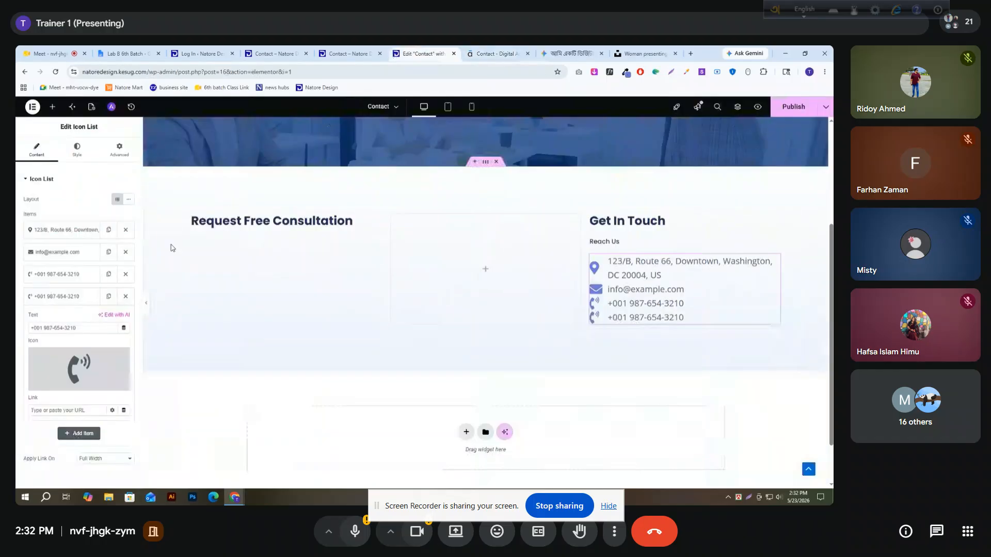
left_click(96, 328)
key("ctrl+a")
key("ctrl+v")
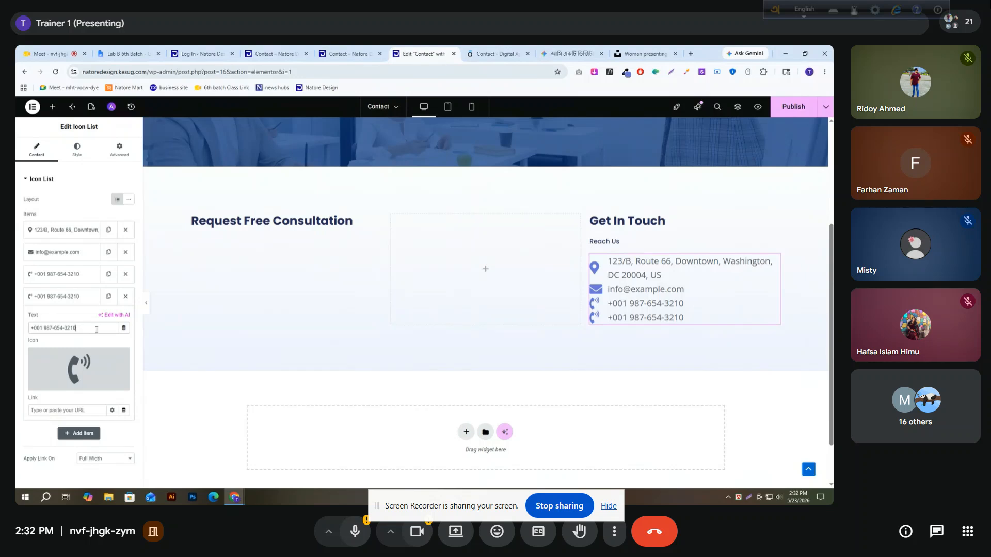
Change the last phone list item's icon to the solid Mobile icon from the icon library
left_click(76, 305)
left_click(75, 305)
left_click(54, 385)
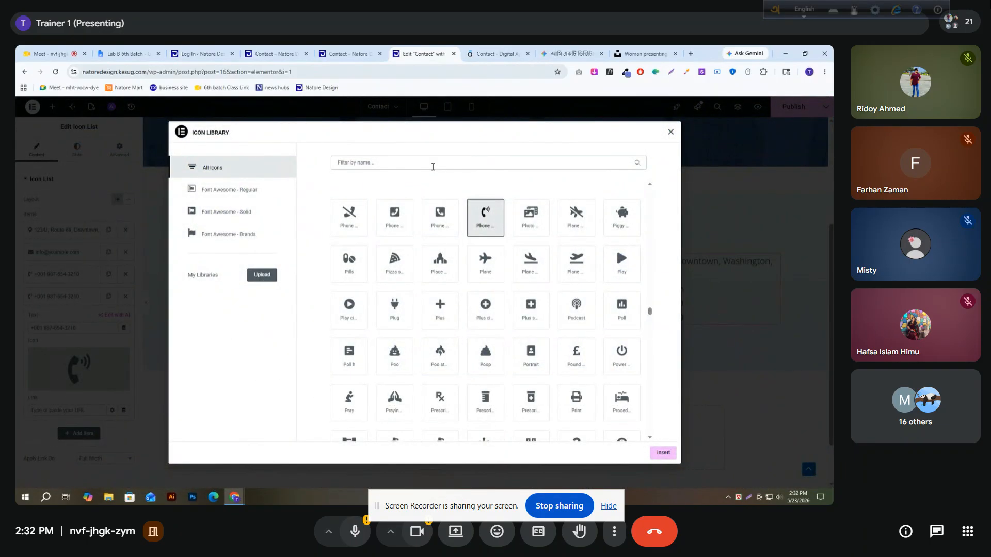
left_click(432, 162)
type("mobil")
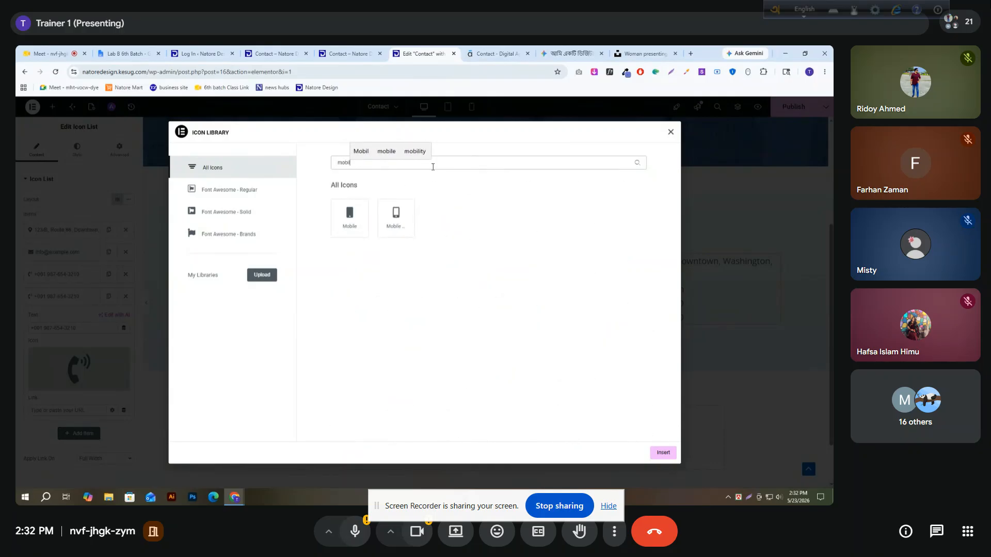
left_click(350, 216)
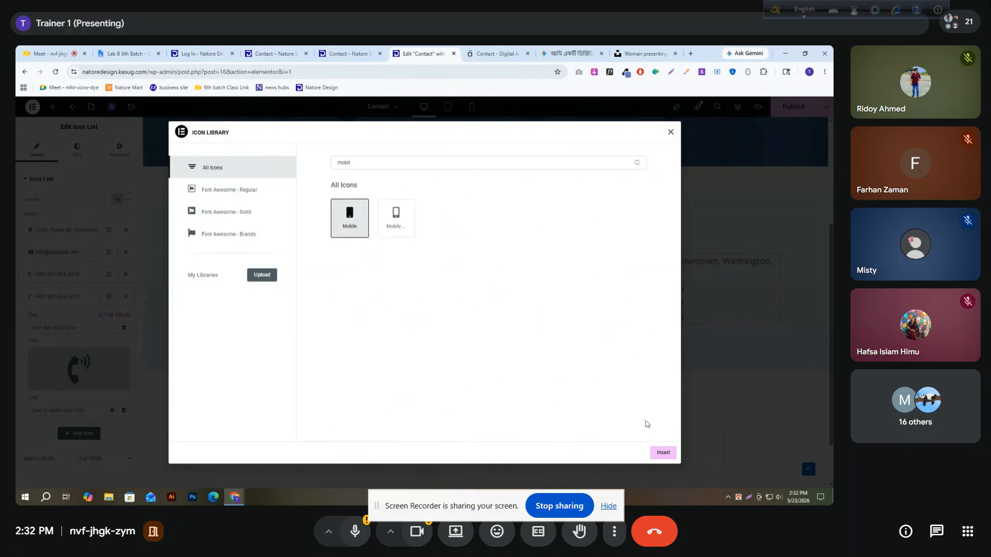
left_click(662, 452)
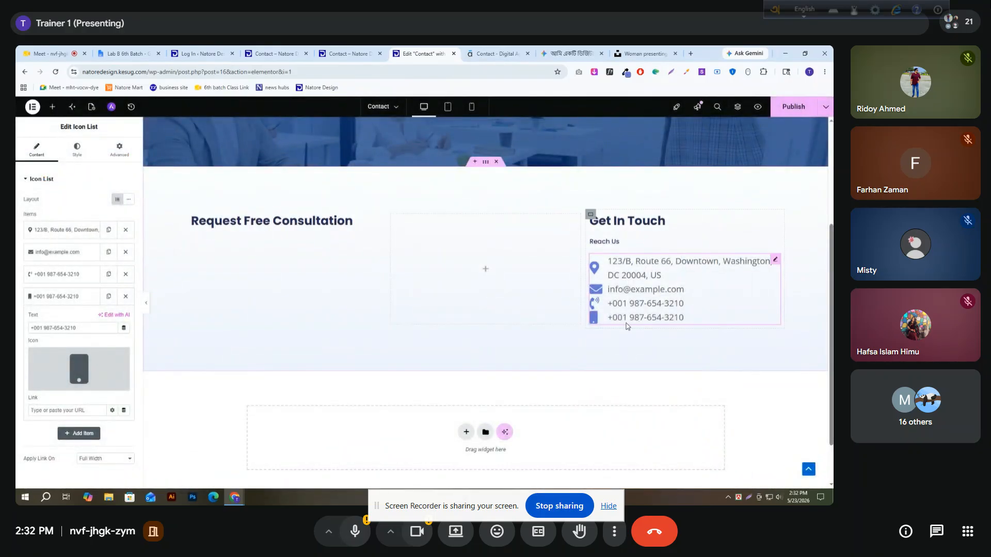
left_click(42, 299)
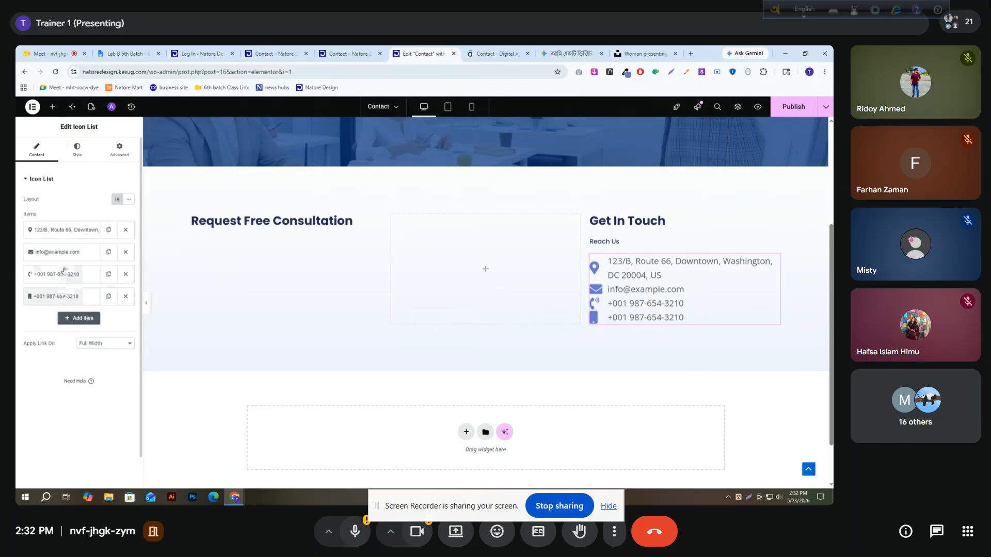
Set the space between the icon list's items to 20 px
left_click(78, 155)
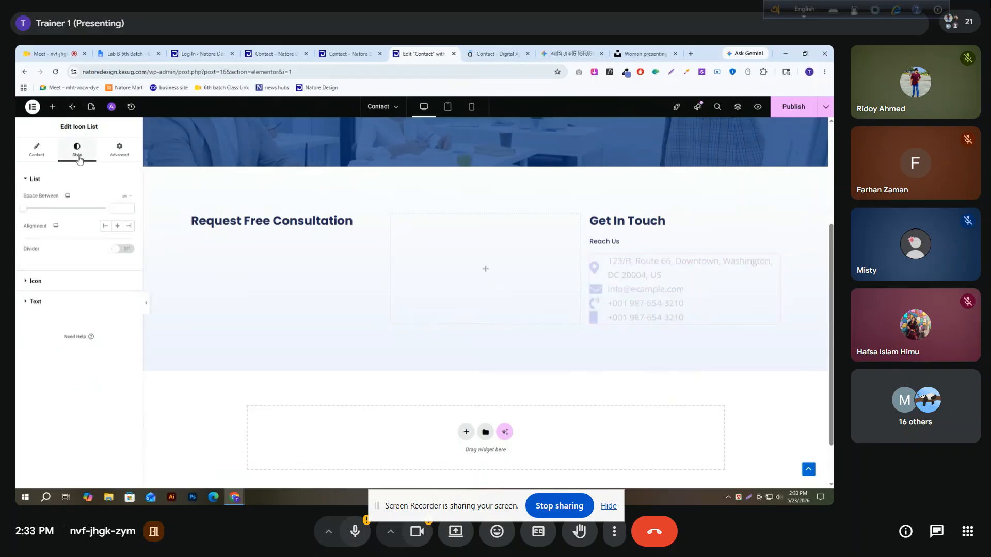
left_click(129, 208)
left_click(129, 208)
left_click(128, 208)
left_click(129, 208)
left_click(128, 208)
left_click(129, 207)
left_click(129, 208)
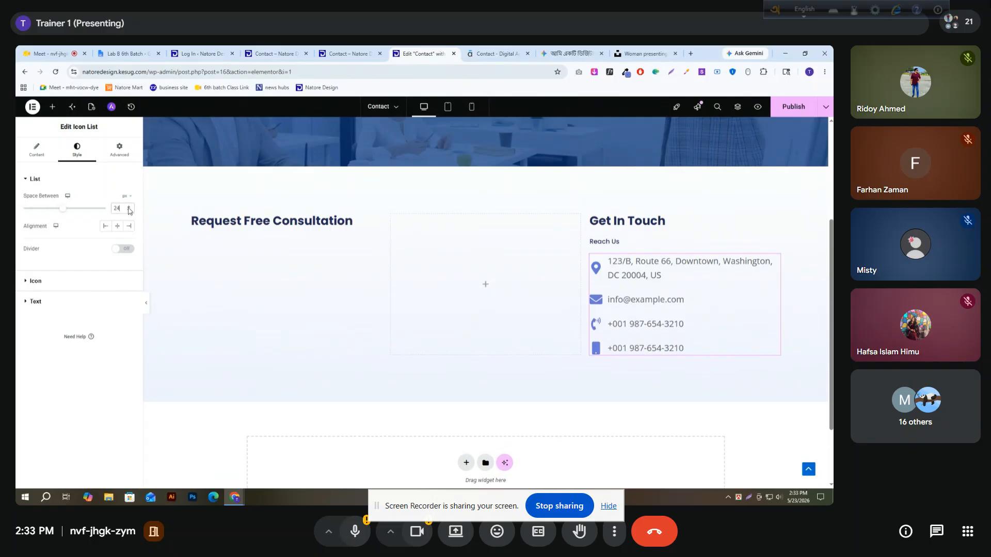
left_click(129, 211)
left_click(129, 211)
left_click(128, 211)
left_click(128, 211)
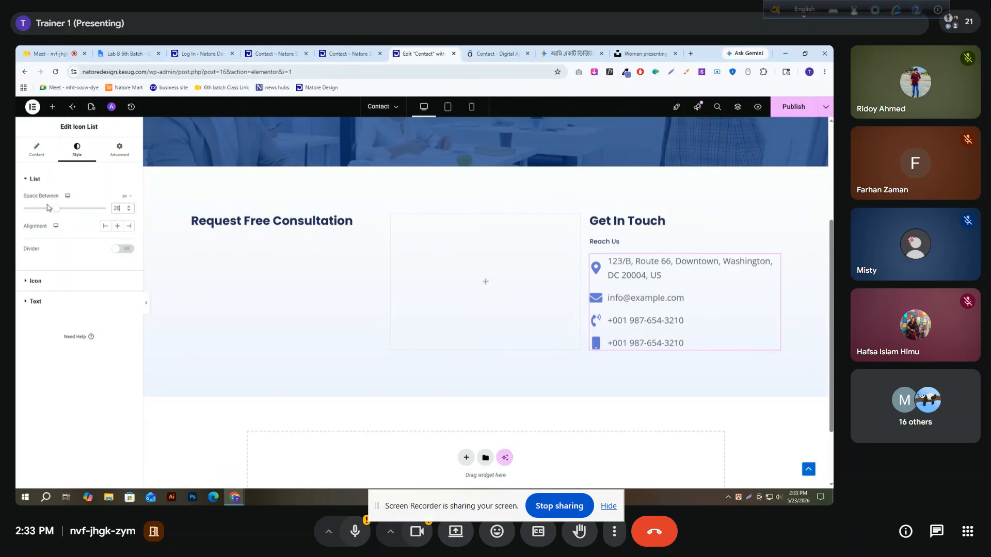
Align the icon list to the start and center its icons horizontally and vertically
left_click(36, 150)
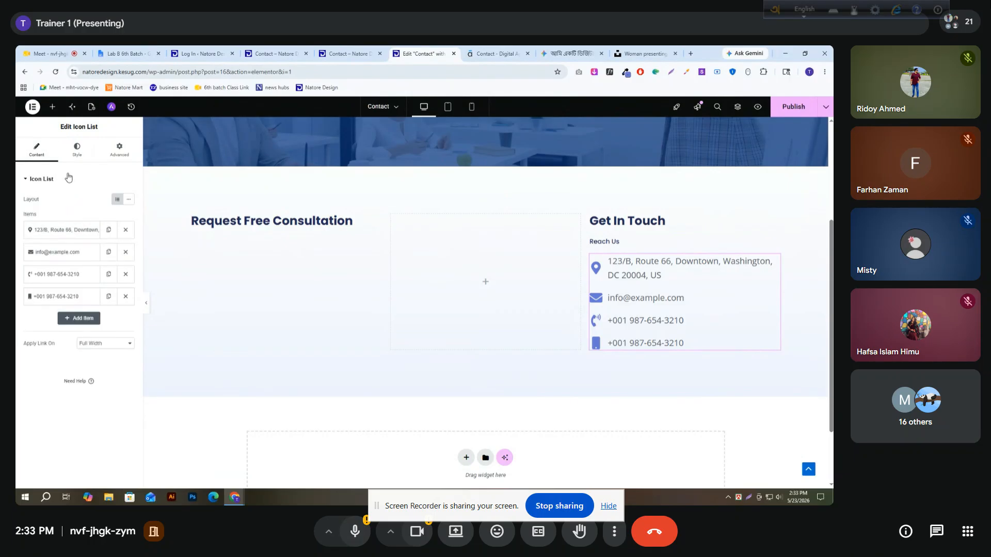
left_click(78, 155)
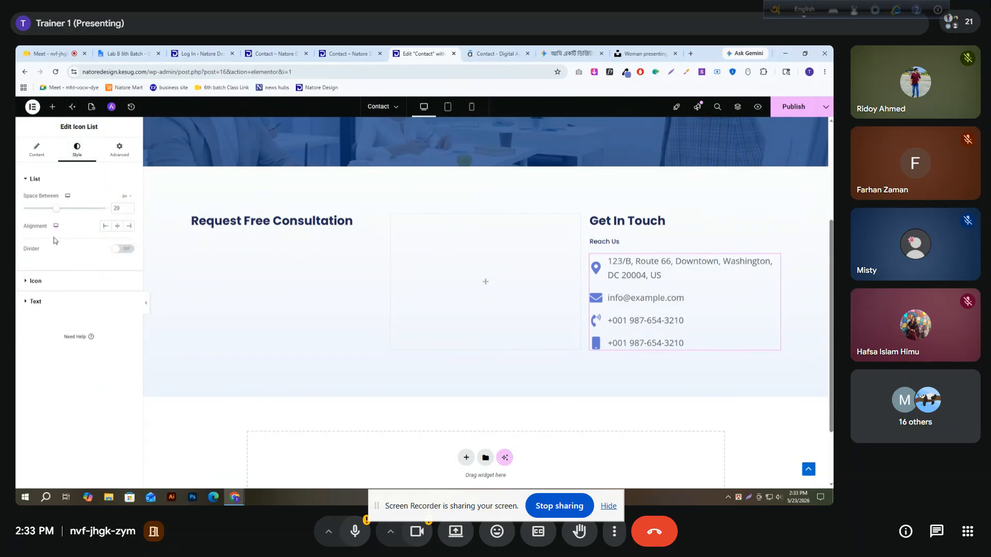
left_click(115, 226)
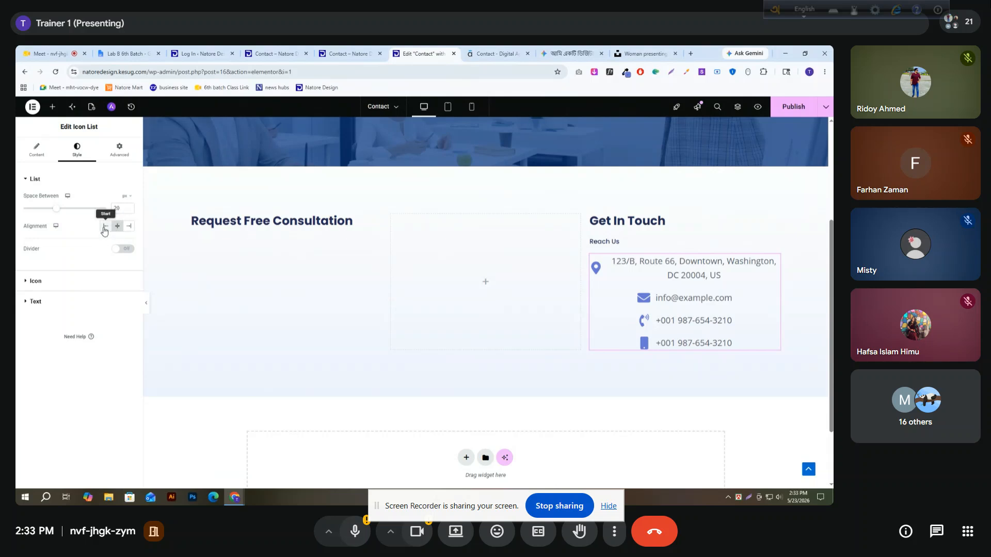
left_click(105, 226)
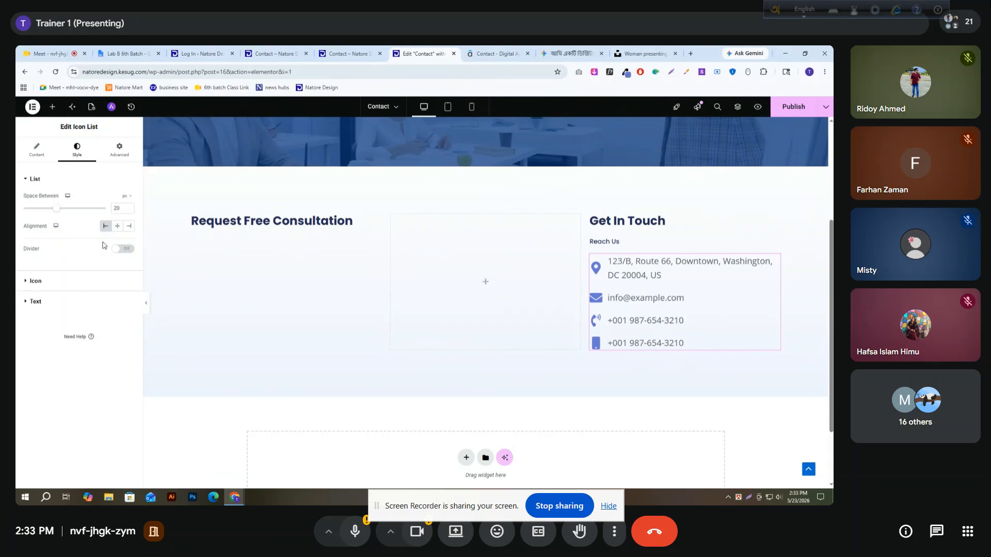
left_click(36, 281)
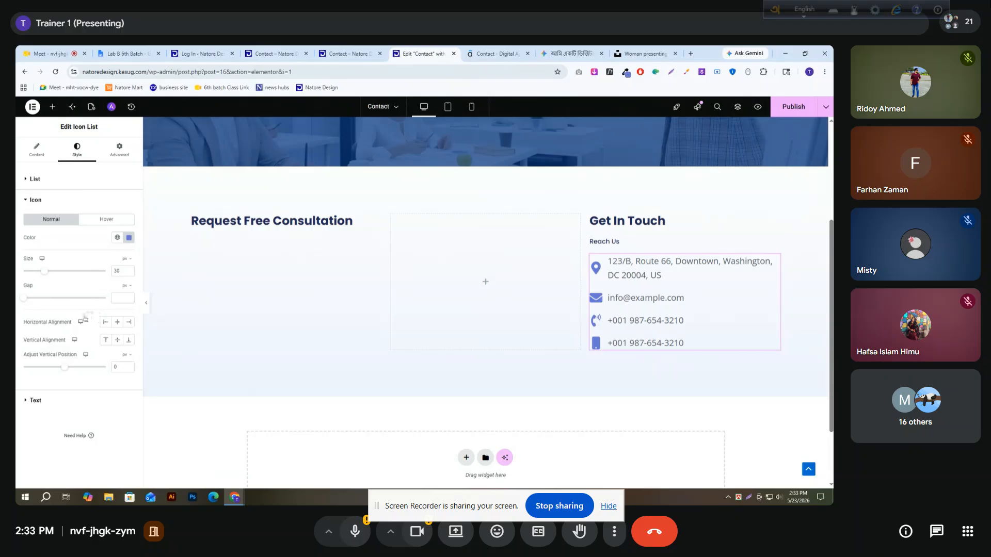
left_click(116, 325)
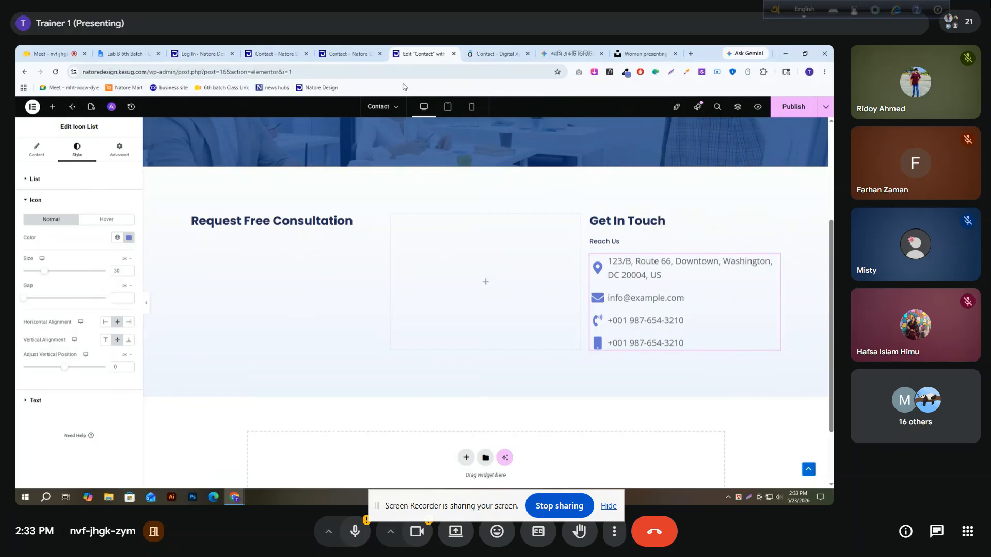
Copy the "Call us Toll Free" heading text from the reference contact page
left_click(493, 53)
scroll(607, 289, "down", 2)
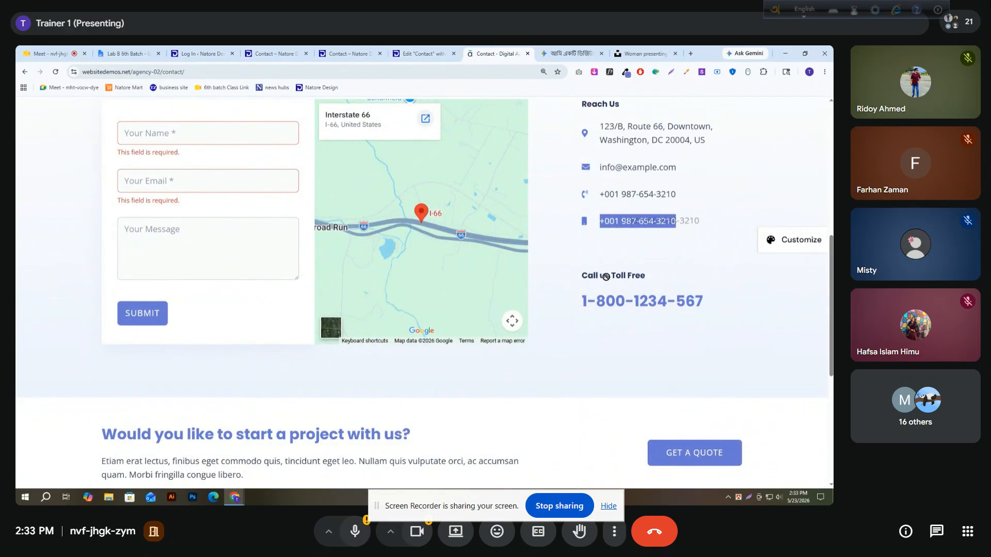
left_click(666, 302)
scroll(638, 296, "down", 2)
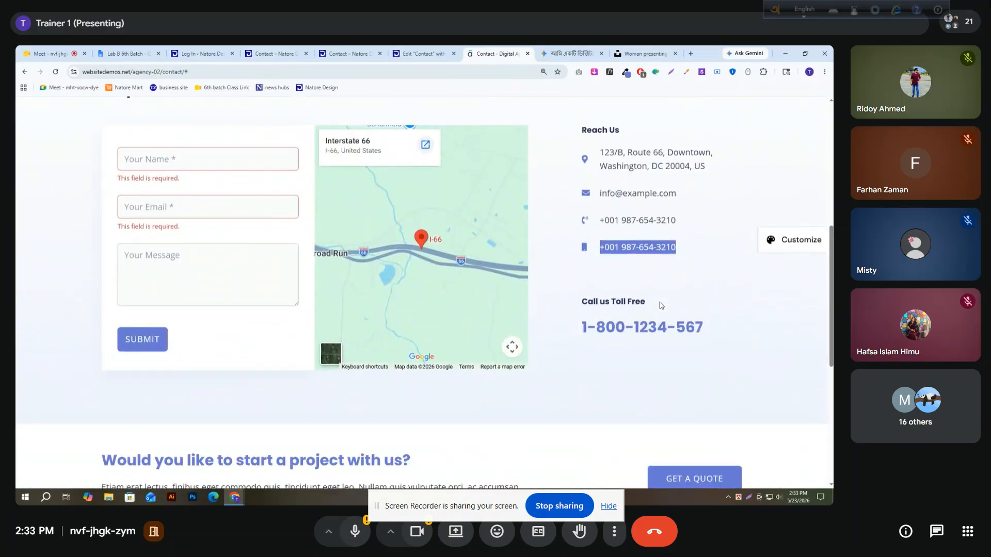
left_click(624, 297)
left_click_drag(670, 295, 584, 298)
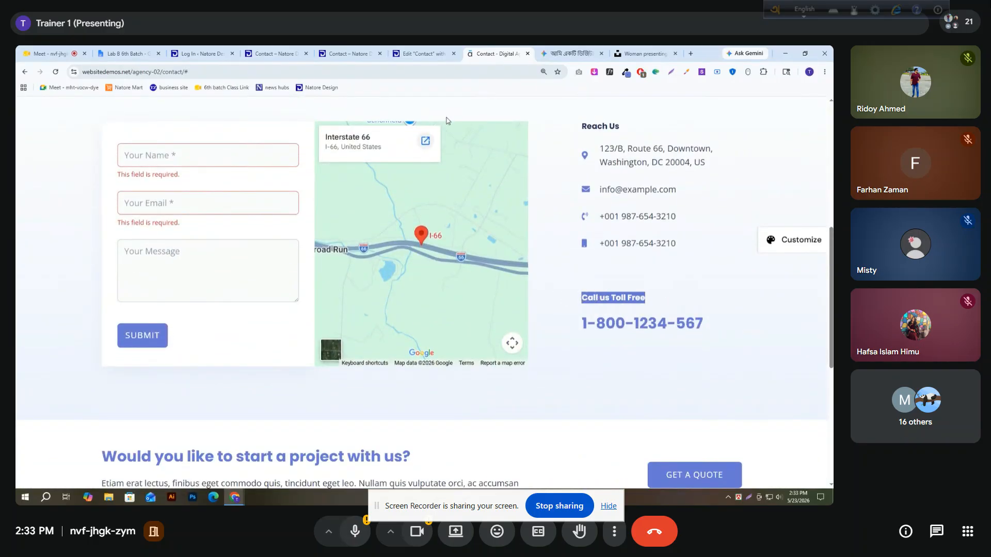
In the Elementor page, unlink the icon list's padding values and set its bottom padding to 50 px
left_click(420, 53)
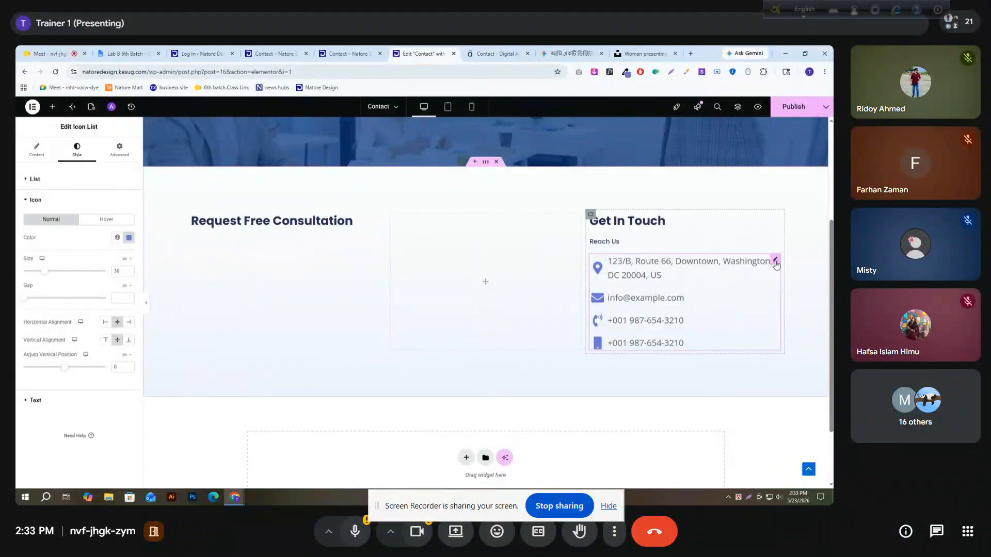
left_click(121, 161)
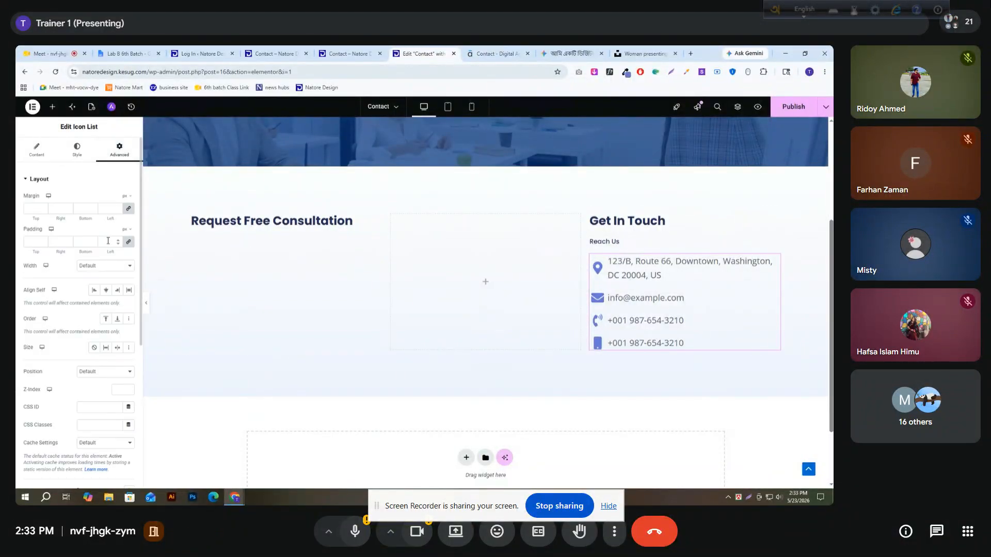
left_click(129, 242)
type("50")
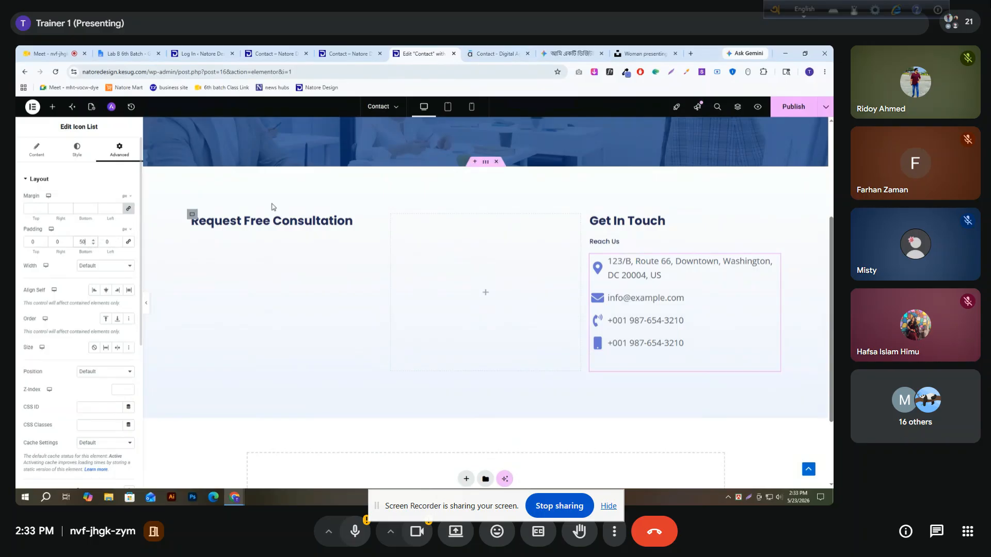
Duplicate the Reach Us heading, move the copy below the icon list and change its text to "Call us Toll Free"
left_click(776, 242)
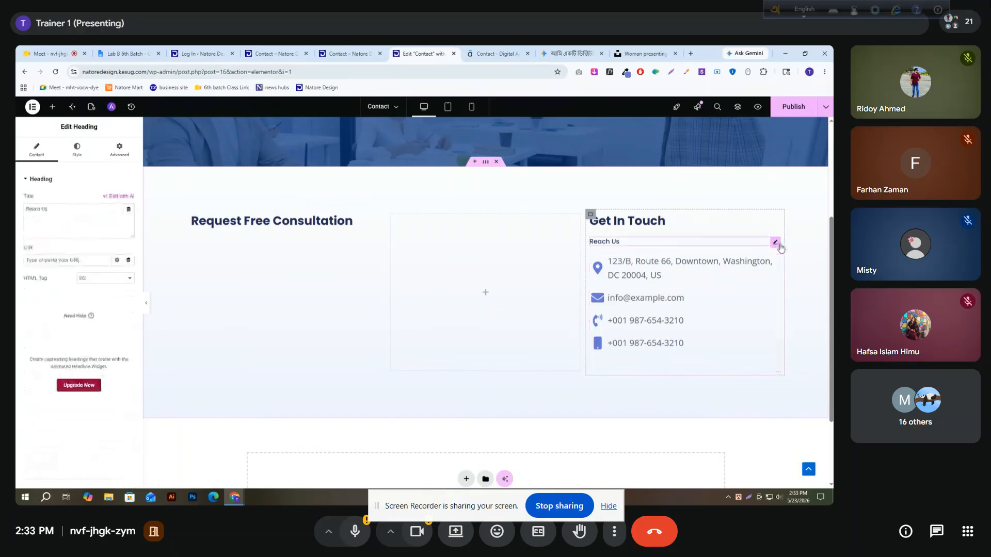
right_click(776, 244)
left_click(743, 263)
scroll(723, 241, "down", 2)
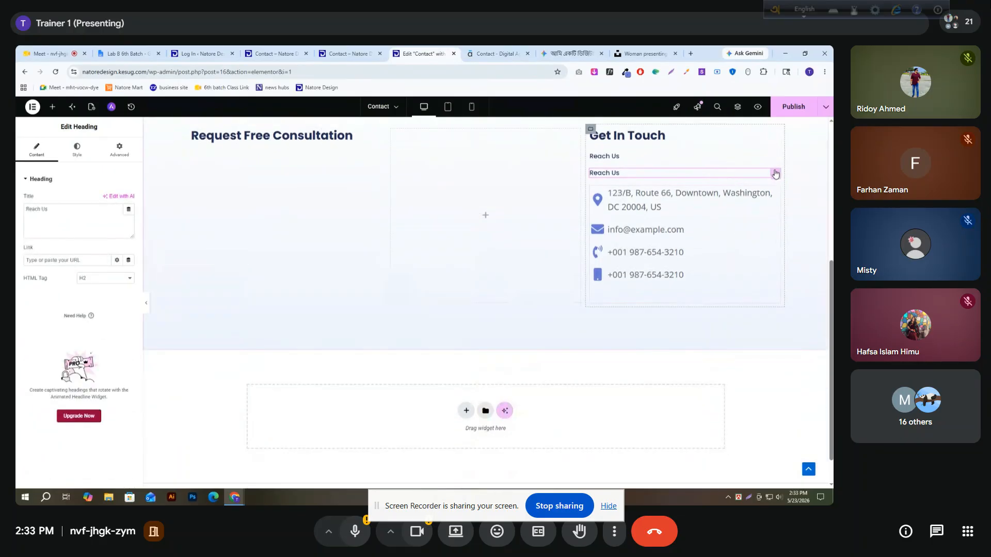
left_click_drag(775, 174, 718, 278)
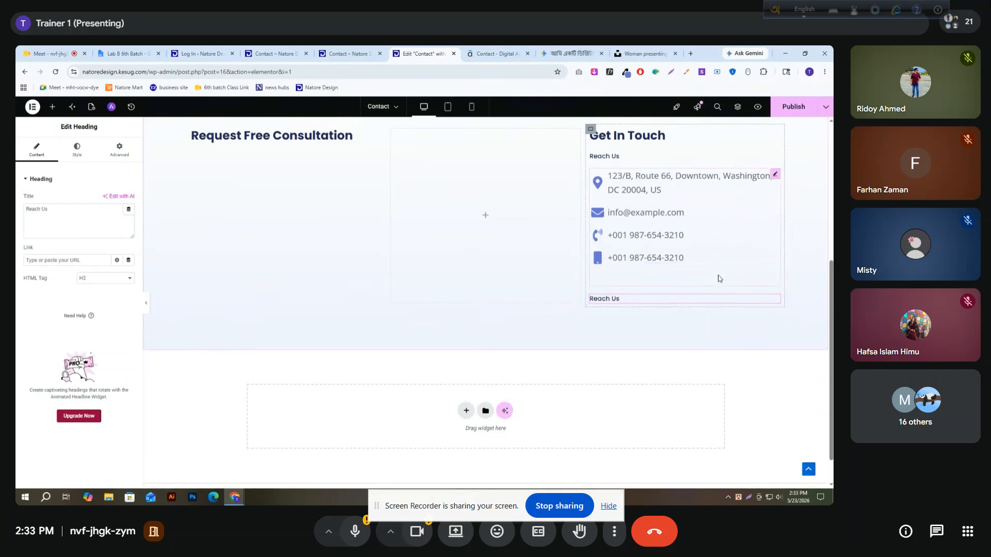
type("Call us Toll Free")
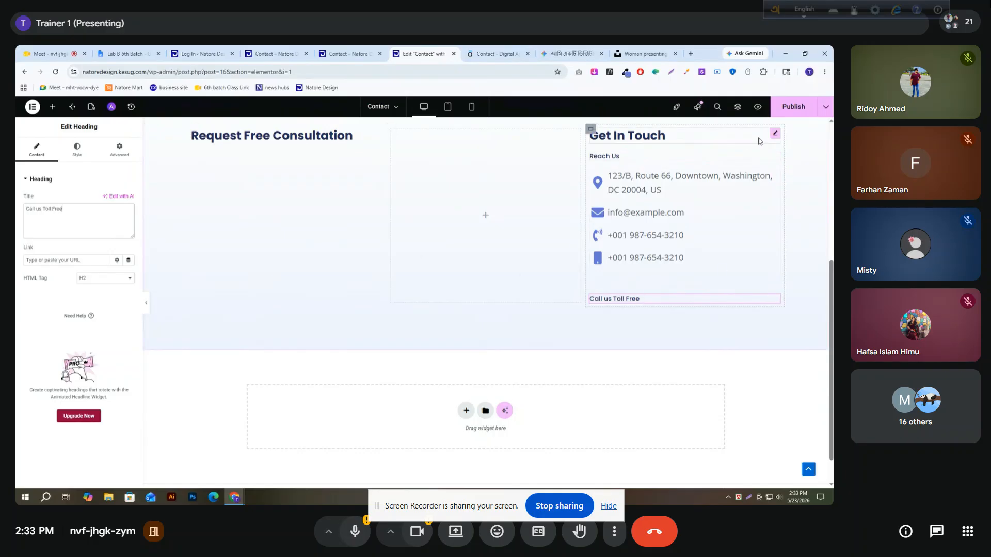
Duplicate the Get In Touch heading and move the copy directly below the Call us Toll Free heading
left_click(774, 139)
right_click(774, 140)
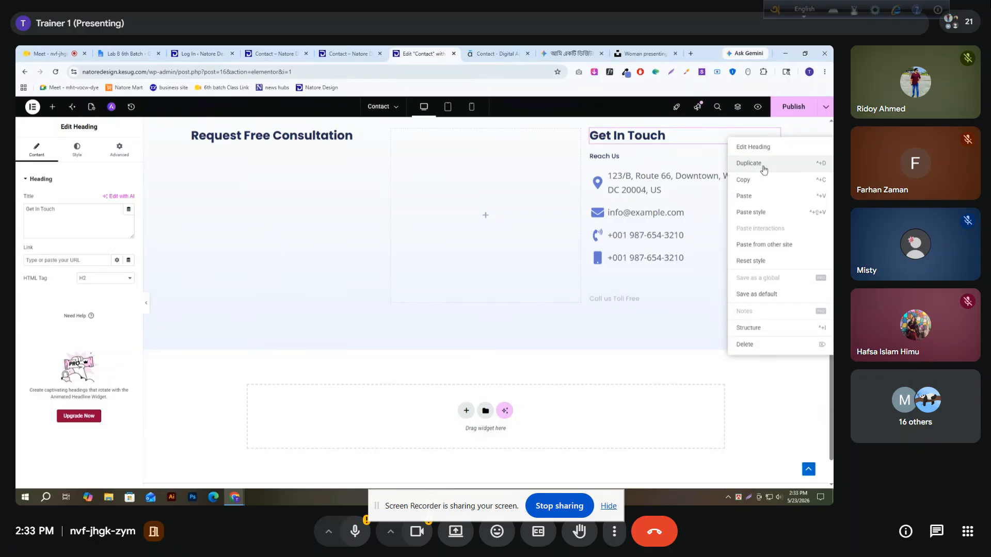
left_click(767, 166)
left_click_drag(775, 163, 683, 308)
key("ctrl+z")
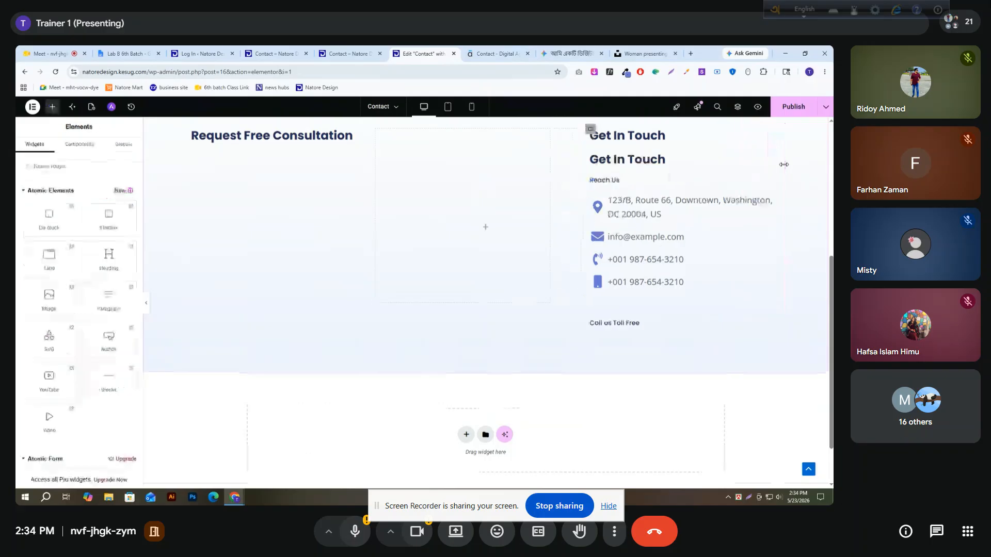
left_click_drag(775, 159, 633, 312)
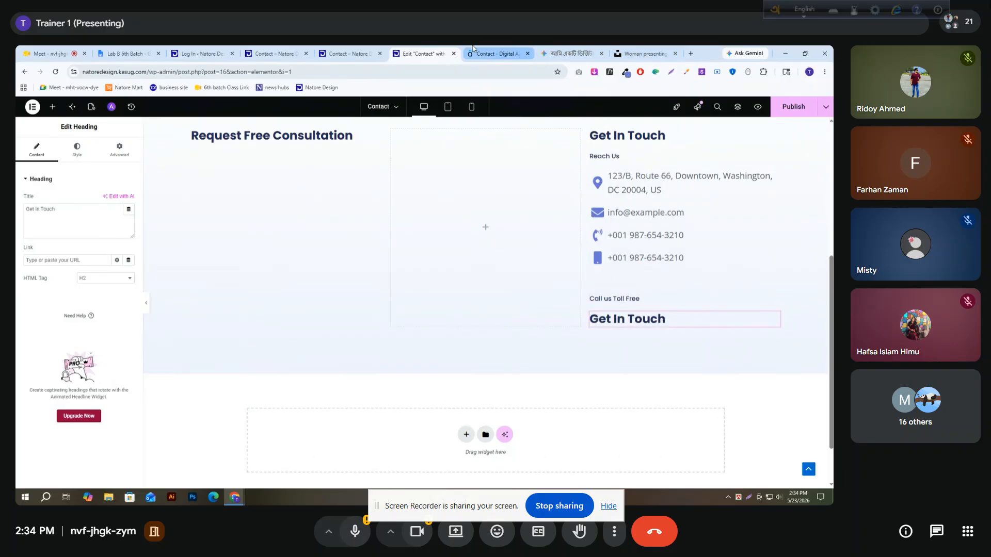
Replace the text of the copied Get In Touch heading with the toll-free number from the reference contact page
left_click(495, 53)
left_click_drag(722, 324, 562, 324)
key("ctrl+c")
left_click(444, 54)
left_click_drag(57, 210, 24, 210)
key("ctrl+v")
Inspect the toll-free number's font on the reference page with WhatFont and copy its hex color code
left_click(519, 52)
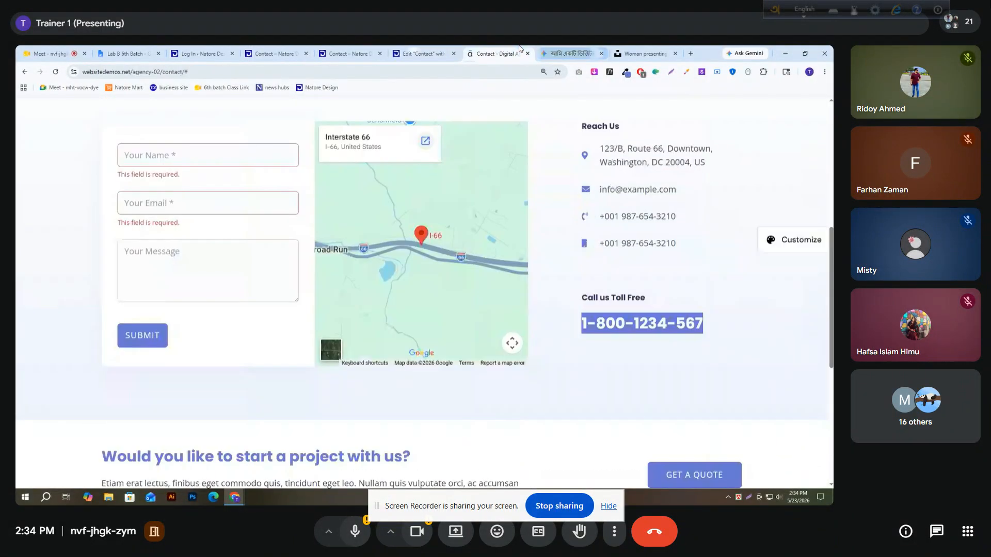
left_click(628, 327)
scroll(653, 299, "down", 7)
left_click(640, 260)
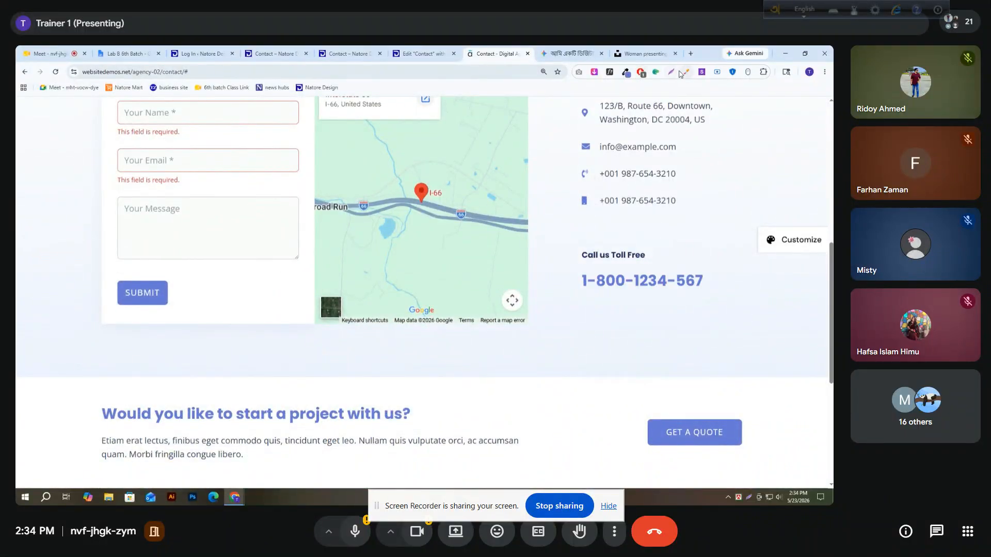
left_click(614, 75)
left_click(645, 280)
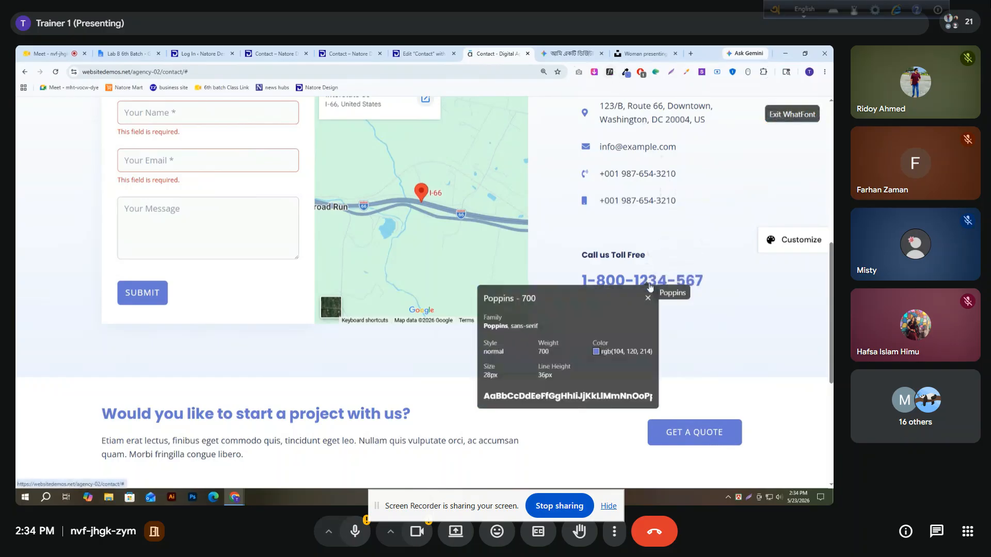
mouse_move(596, 353)
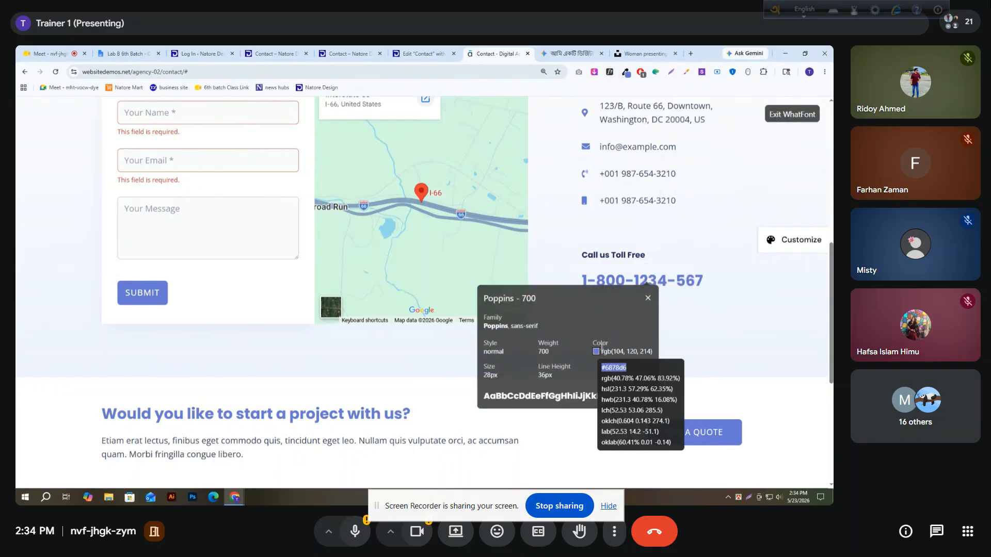
Set the text color of the toll-free number heading in Elementor to #6878d6
left_click(419, 54)
left_click(77, 149)
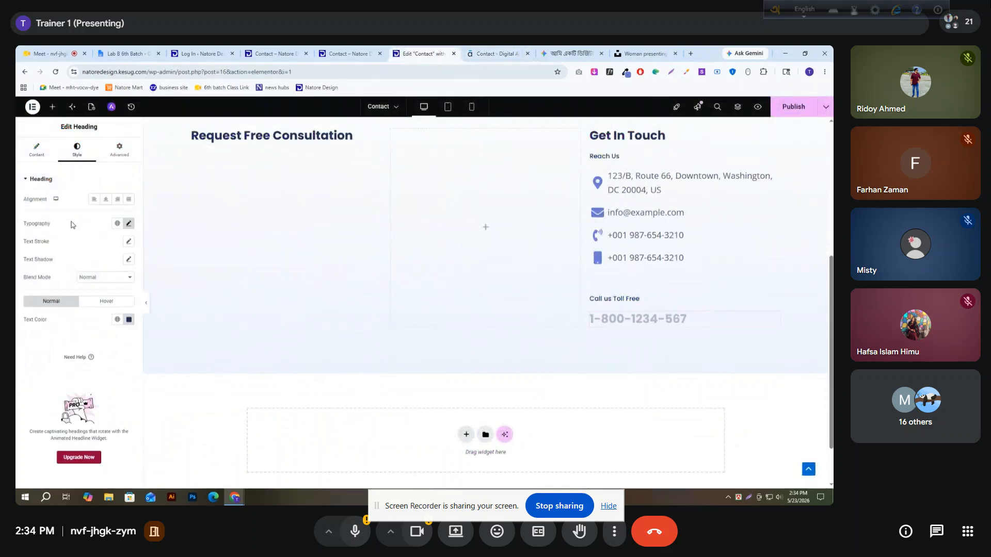
left_click(128, 319)
key("ctrl+v")
double_click(38, 344)
scroll(697, 212, "up", 2)
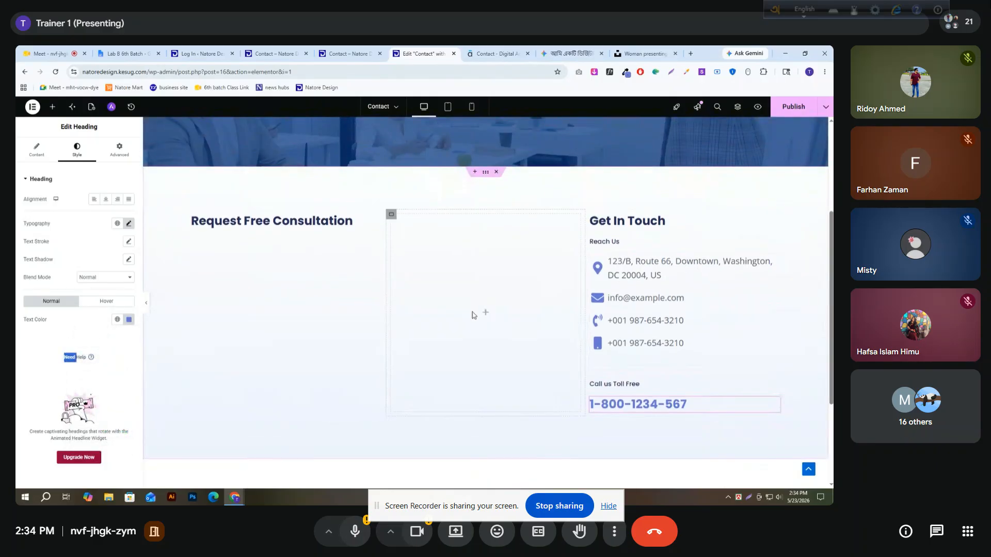
Add a Google Maps widget to the empty middle column between Request Free Consultation and Get In Touch
left_click(484, 314)
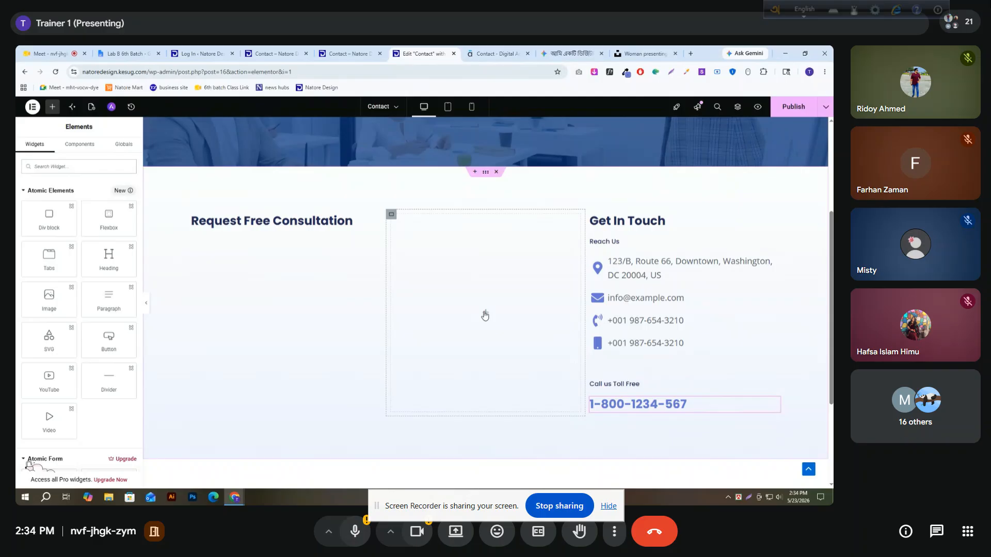
left_click(24, 191)
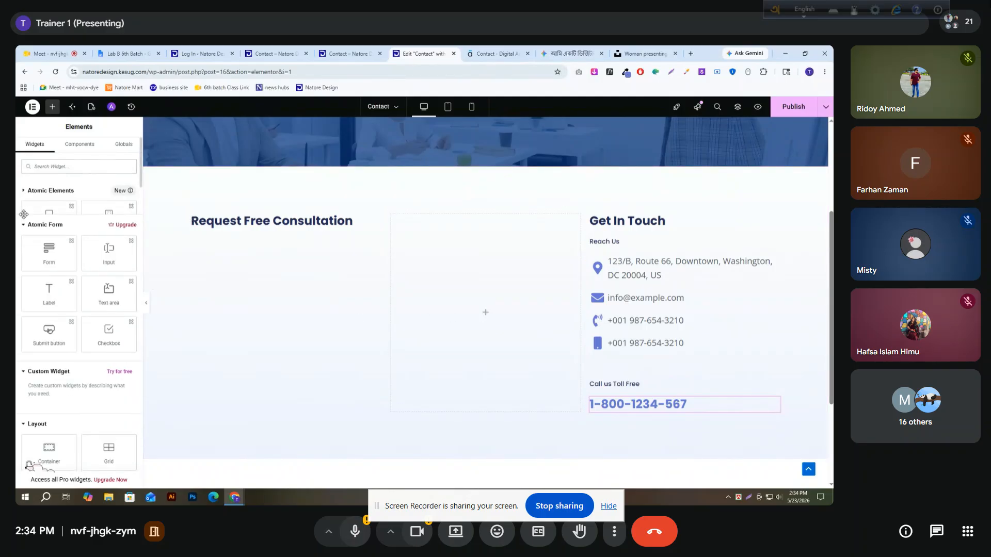
left_click(36, 211)
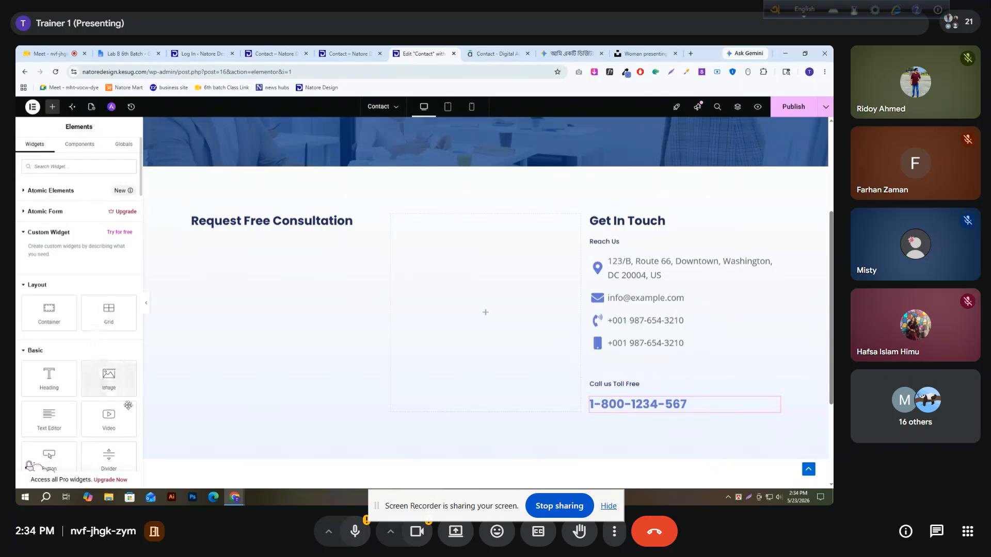
scroll(114, 402, "down", 2)
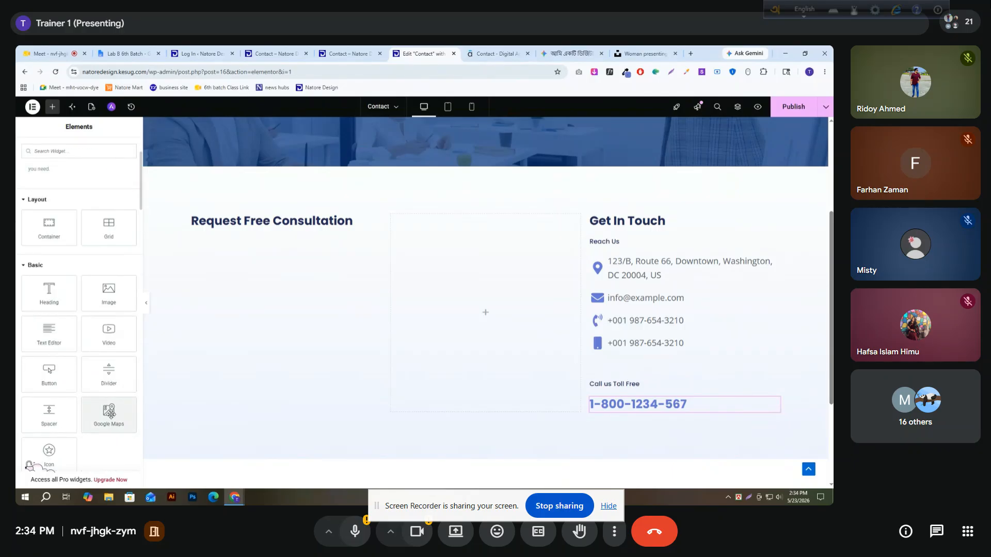
left_click_drag(103, 417, 448, 324)
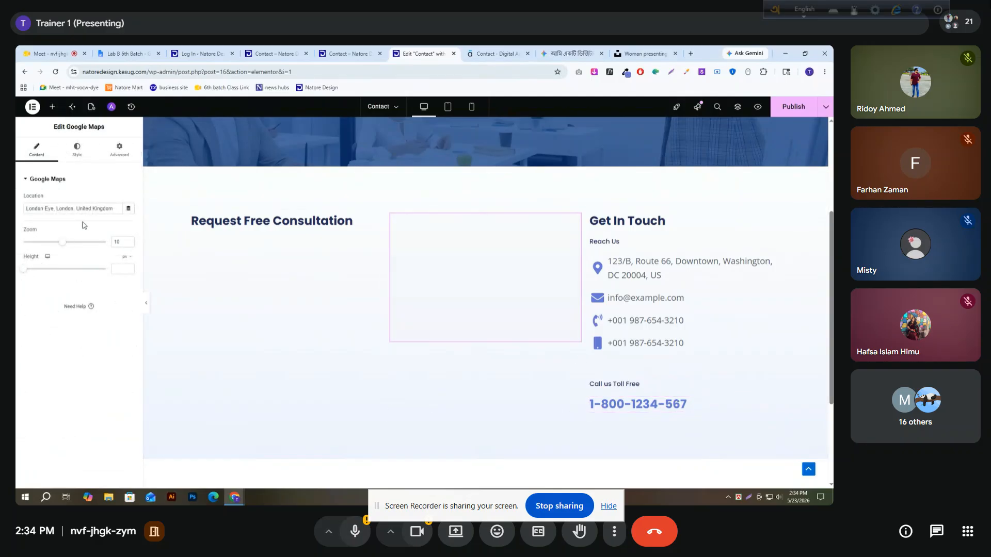
Open Google Maps in a new browser tab, find Natore IT Institute and copy its Bengali name
triple_click(76, 211)
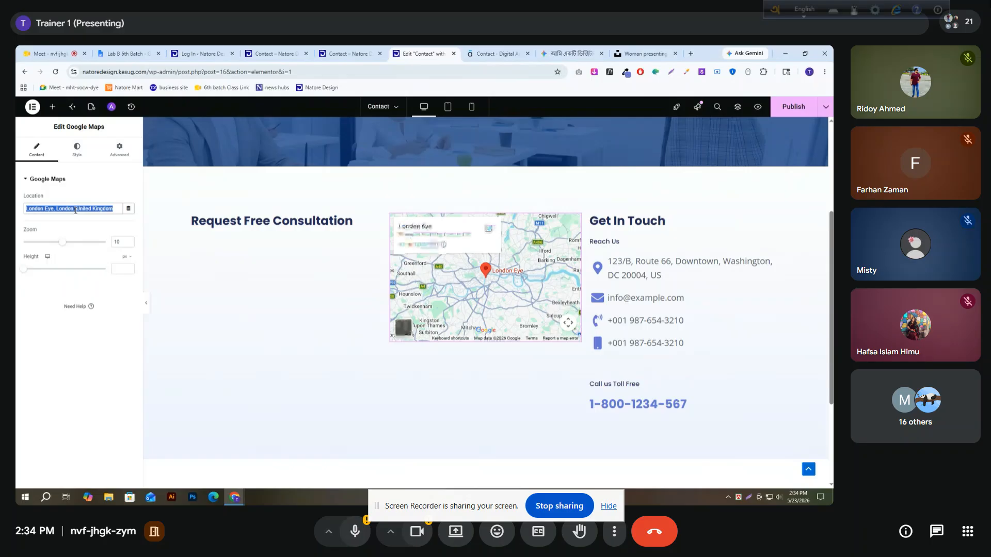
left_click(691, 53)
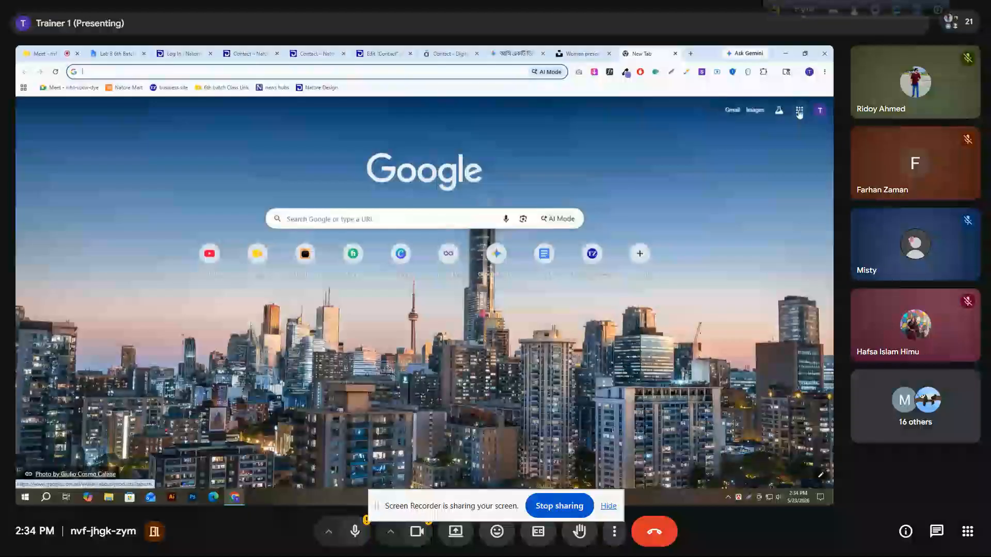
left_click(800, 110)
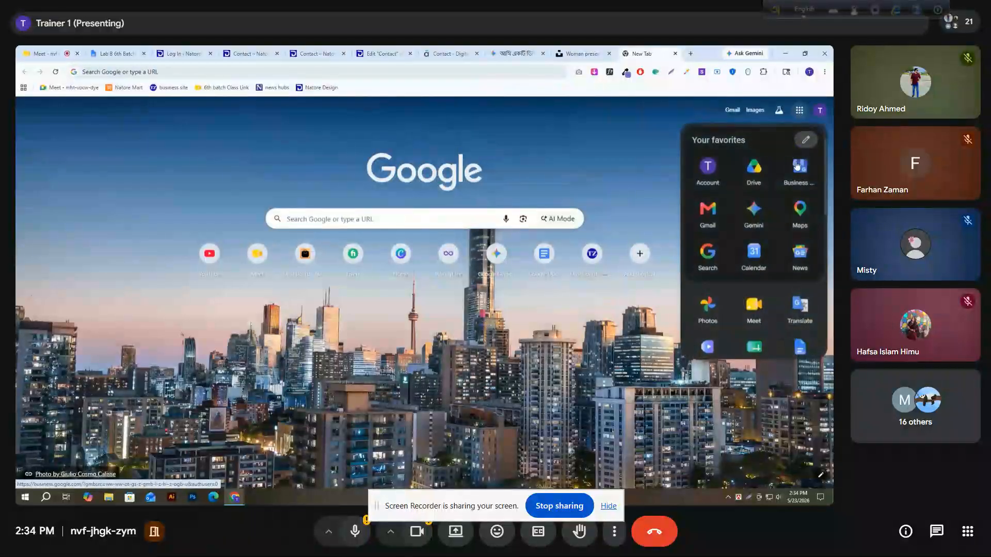
left_click(799, 213)
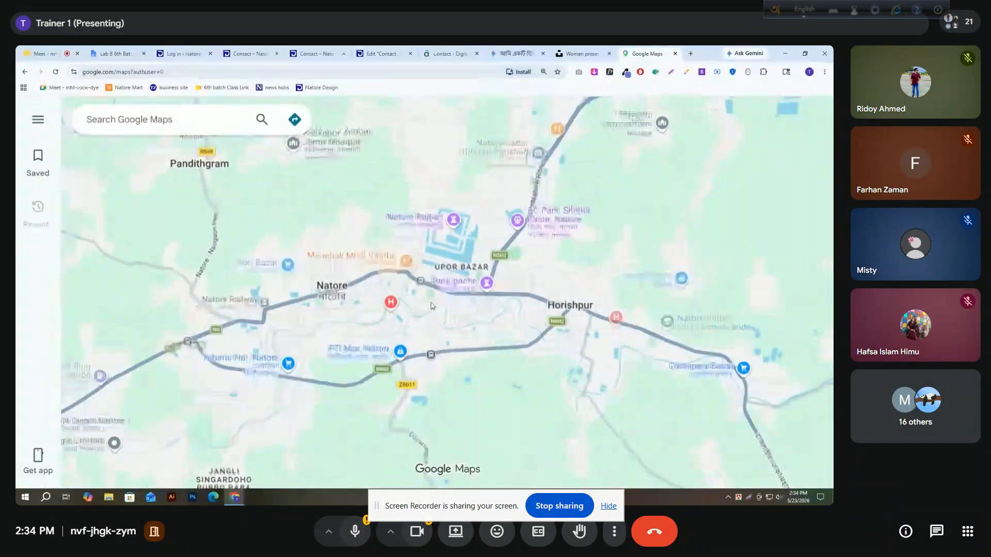
scroll(432, 307, "up", 3)
scroll(433, 307, "up", 5)
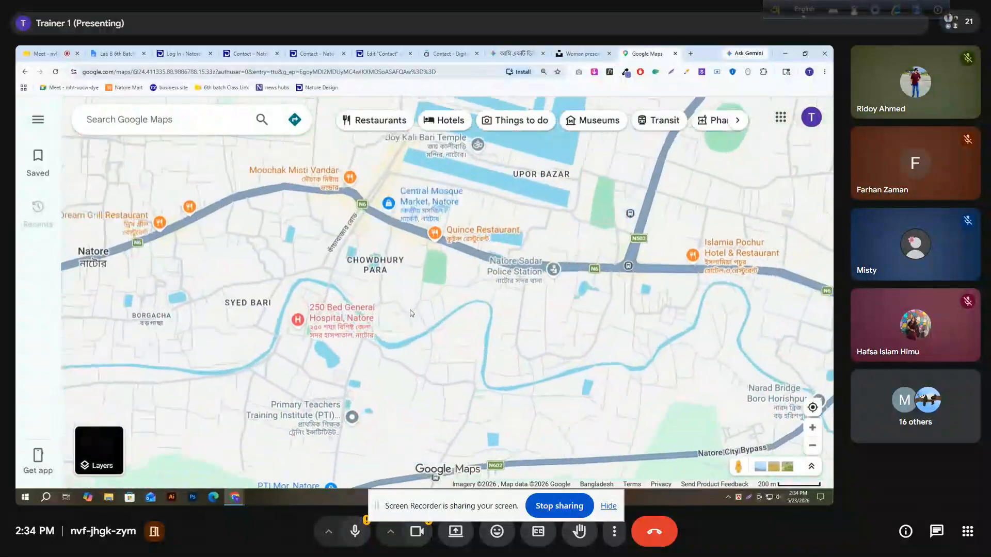
left_click_drag(413, 328, 420, 244)
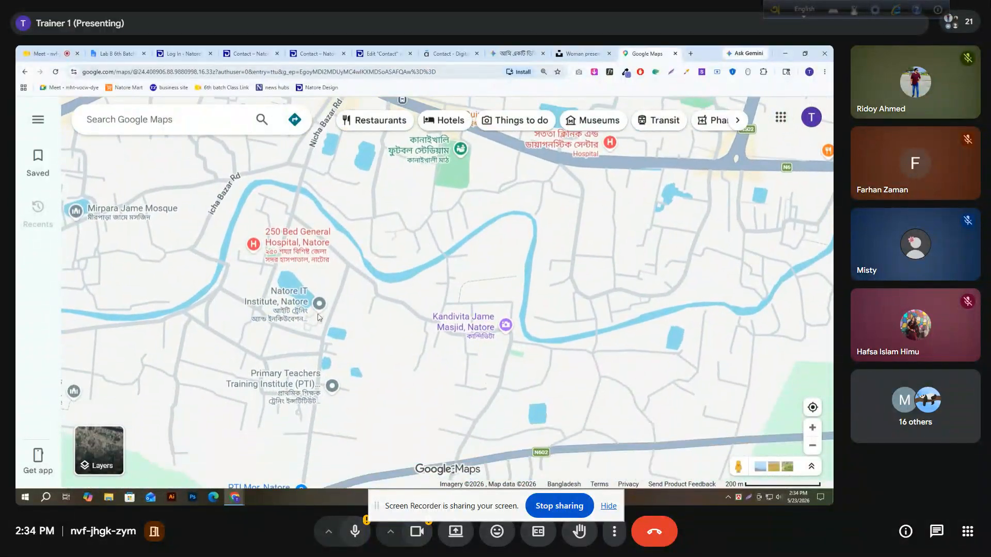
left_click(271, 319)
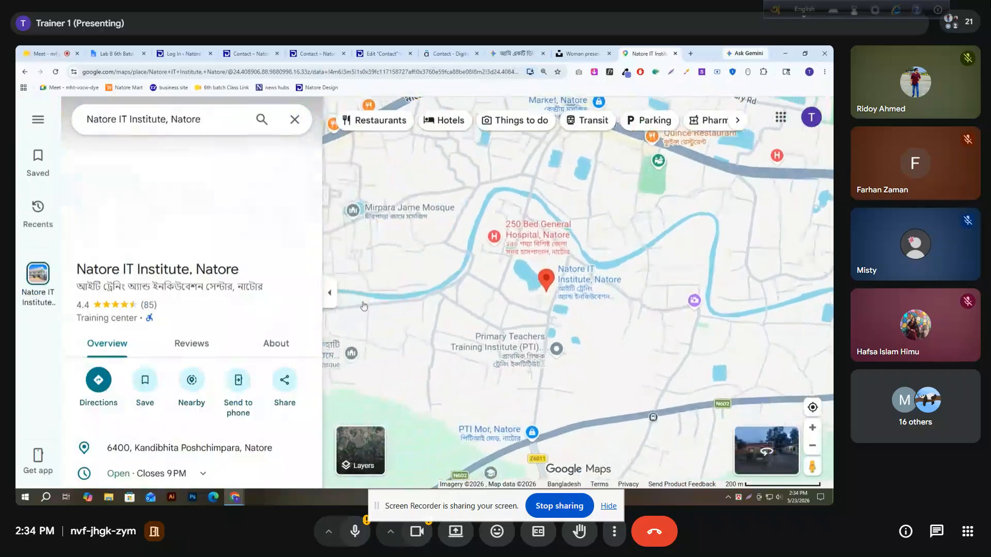
left_click_drag(77, 287, 262, 287)
key("ctrl+c")
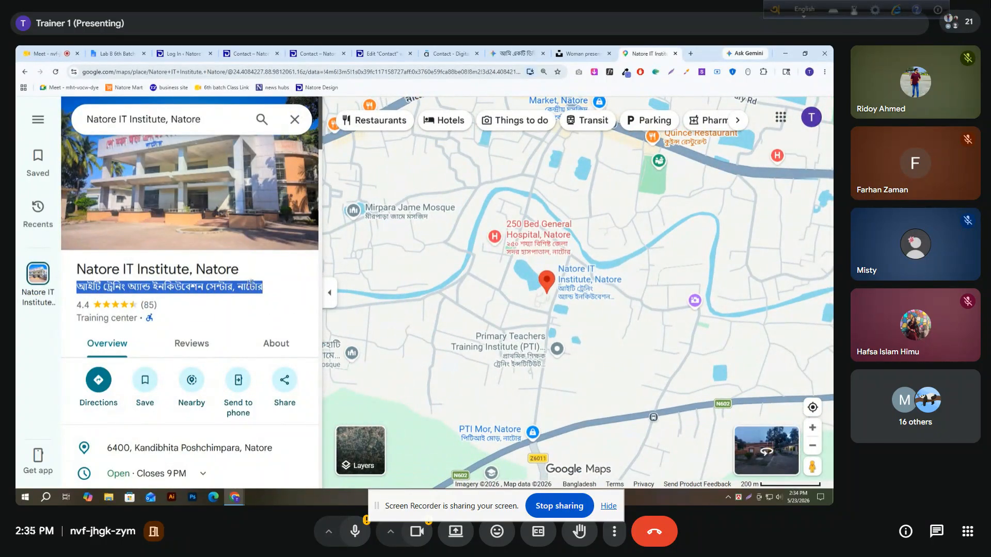
Replace the map widget's location in Elementor with the institute's copied Bengali name
left_click(406, 50)
triple_click(58, 211)
key("ctrl+v")
left_click(75, 191)
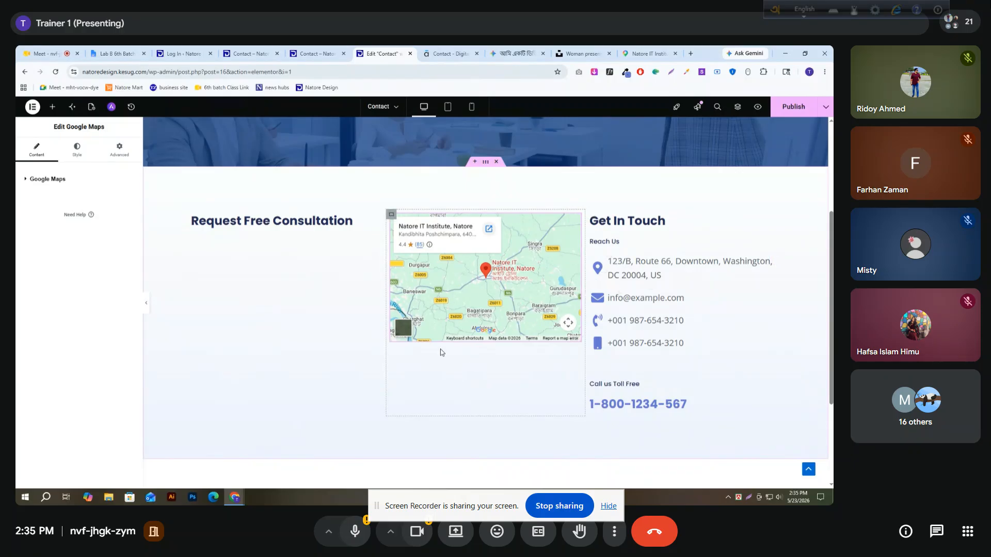
Set the Google Maps widget's height to 600 px
left_click(47, 178)
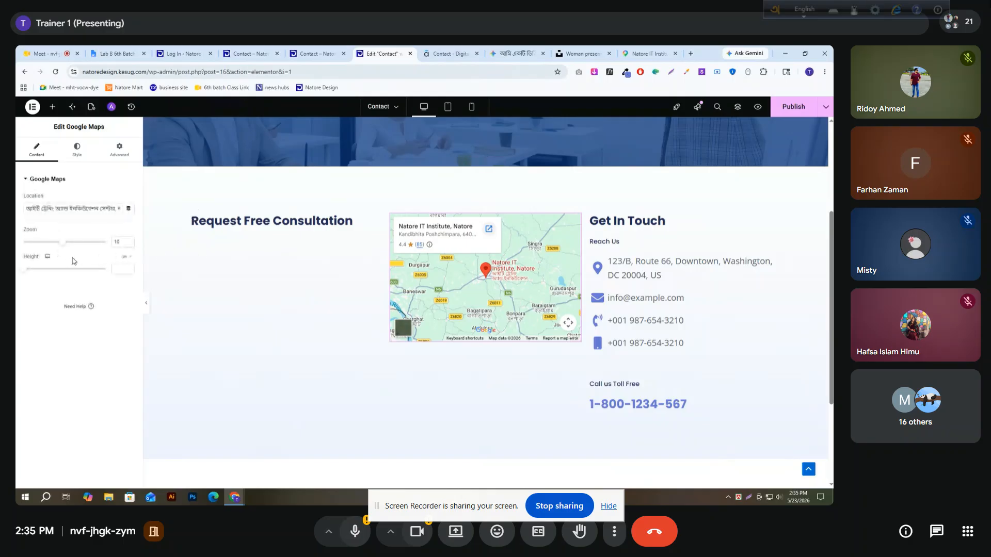
left_click(121, 268)
type("600")
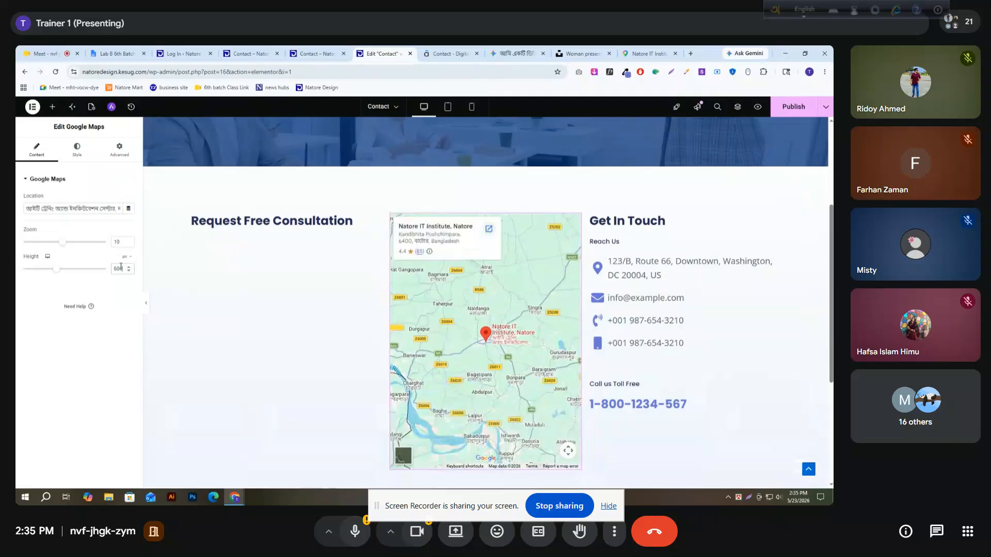
scroll(271, 290, "down", 1)
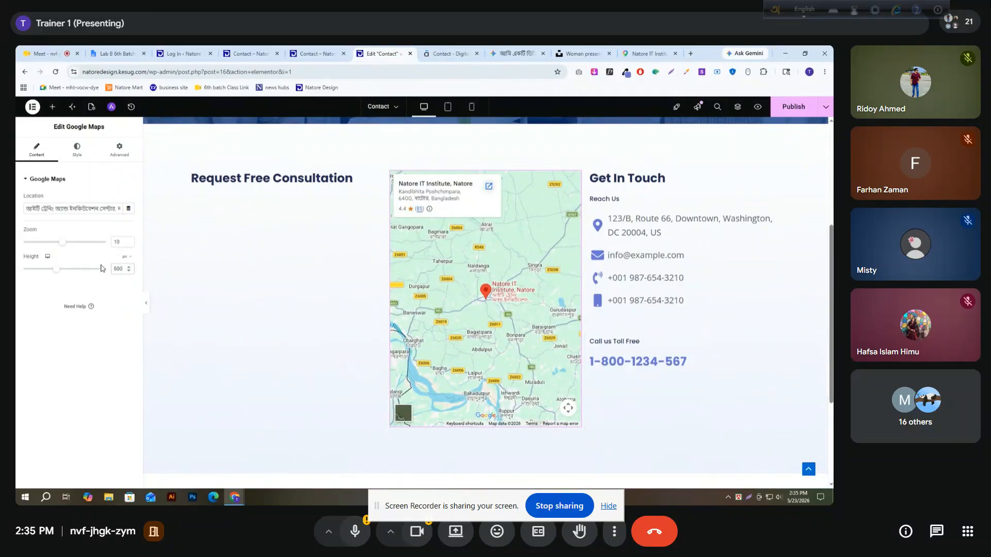
Set the Google Maps widget's height to 500 px and its zoom to 15
type("500")
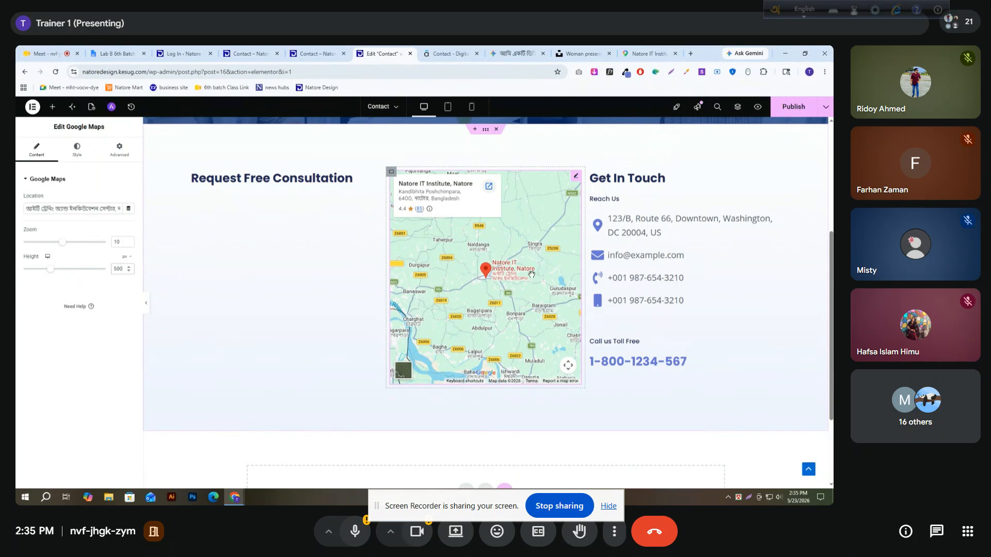
left_click(119, 242)
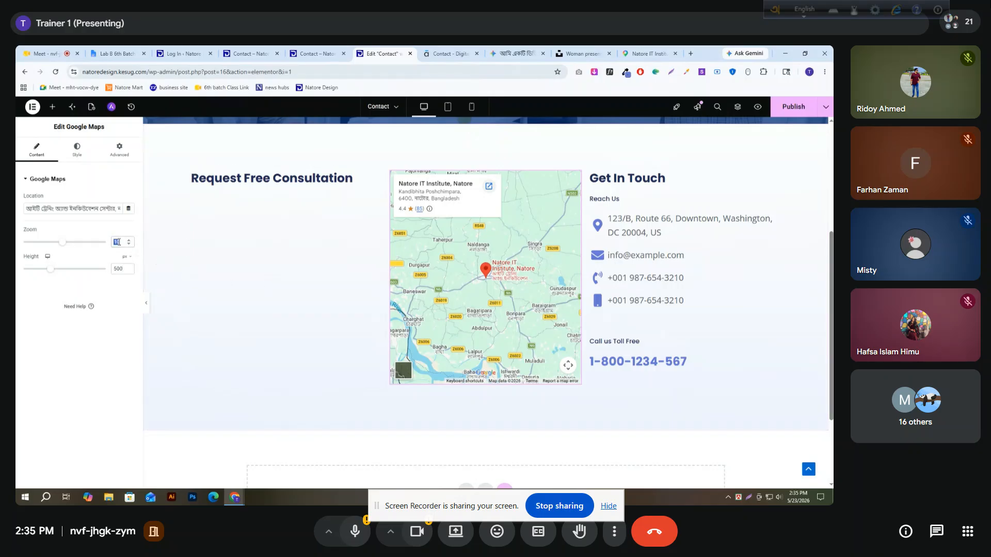
type("1")
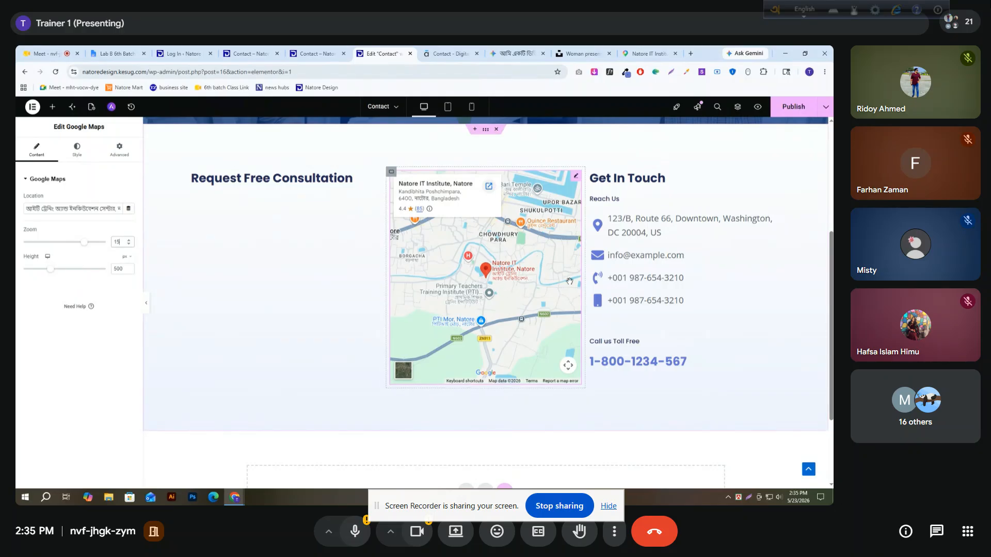
Unlink the map container's padding values and set its top padding to 100 px, leaving the other sides at 0
left_click(391, 173)
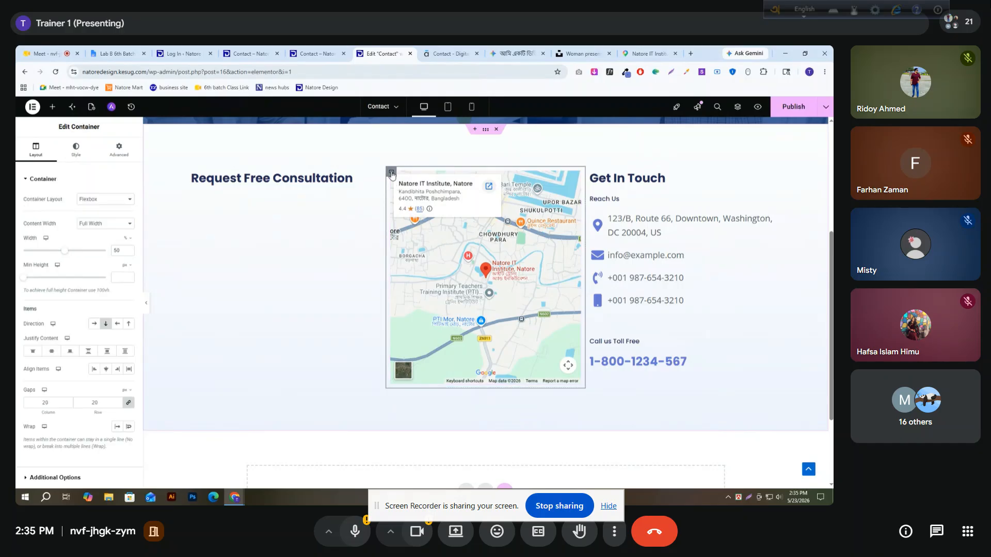
left_click(118, 150)
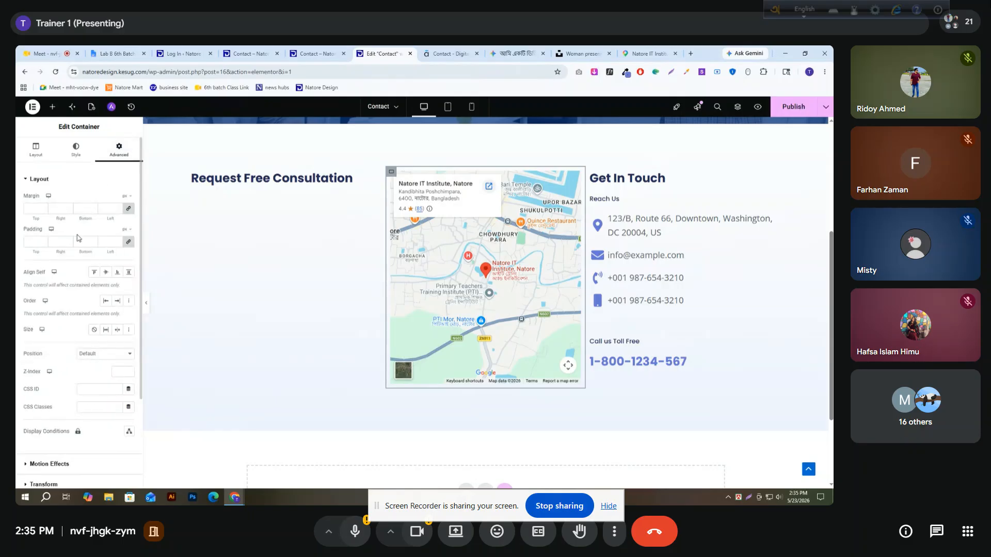
left_click(129, 242)
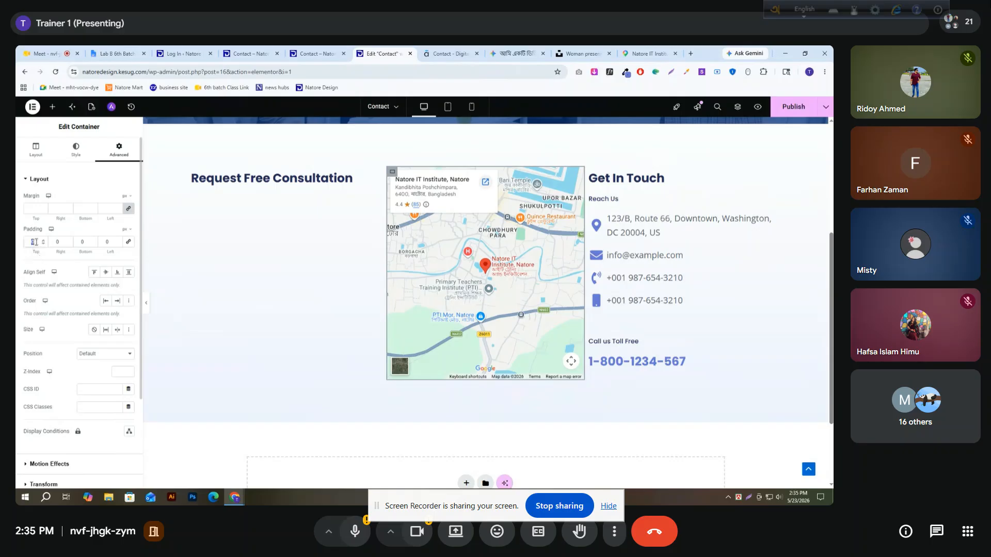
type("50")
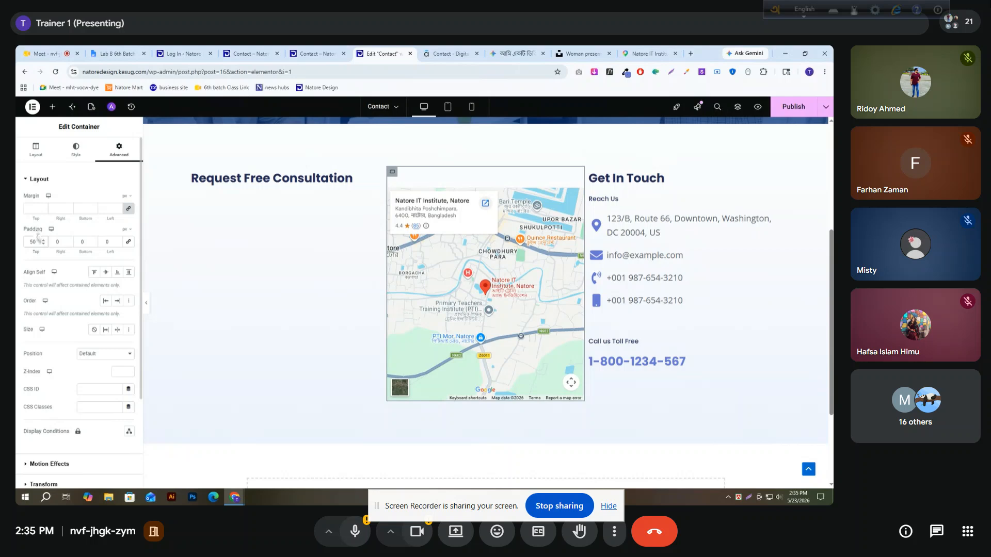
type("100")
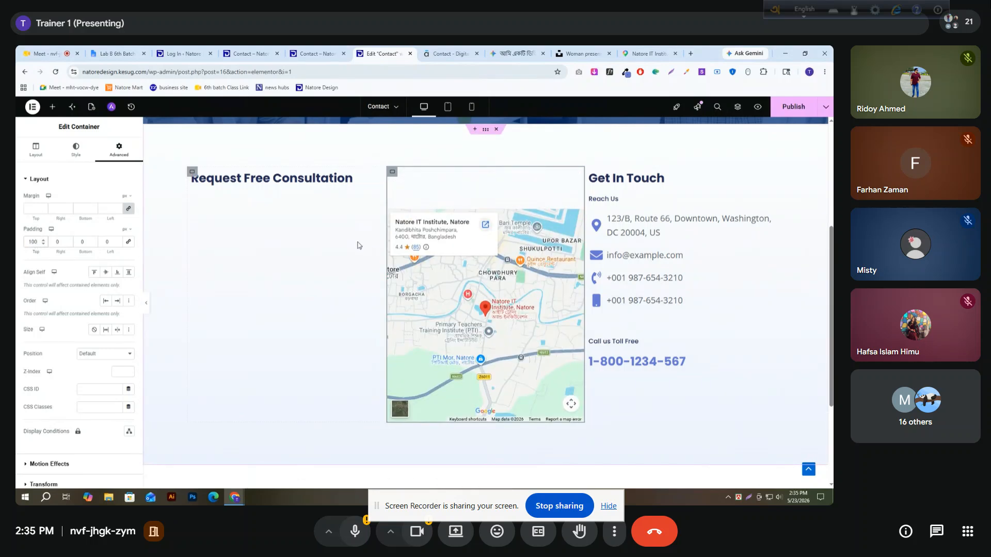
scroll(370, 245, "down", 1)
scroll(572, 294, "up", 1)
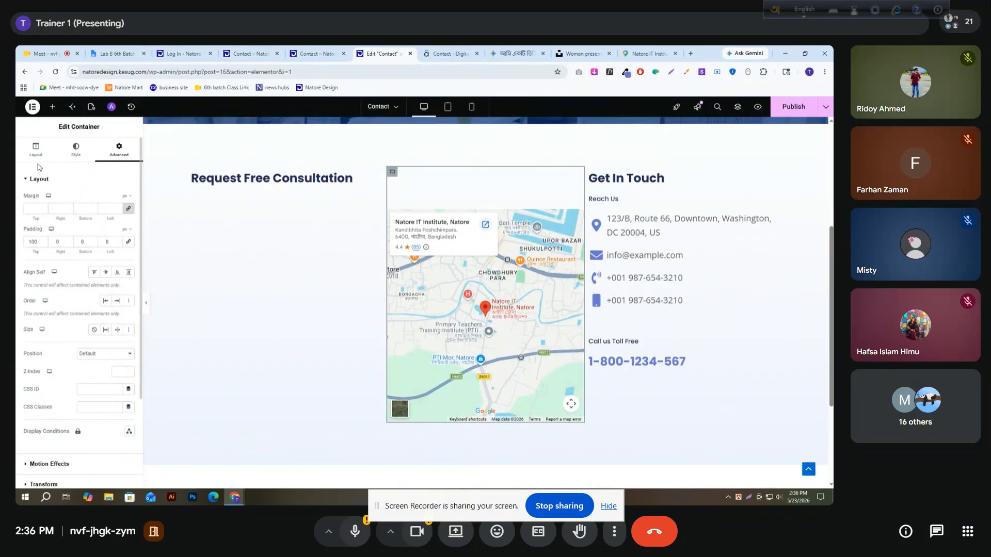
Check the Request Free Consultation form on the reference site and search the Elementor widgets for "form"
left_click(437, 55)
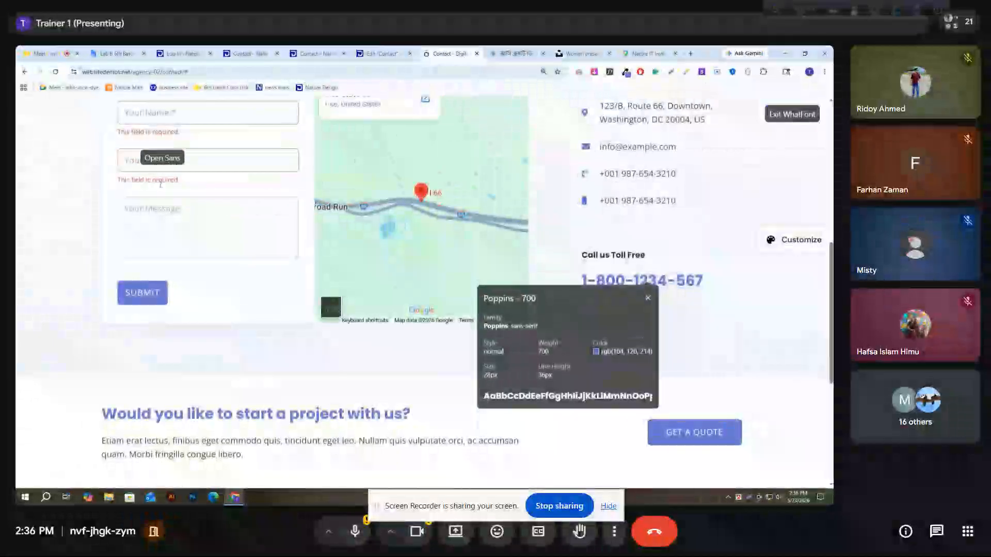
scroll(227, 155, "up", 2)
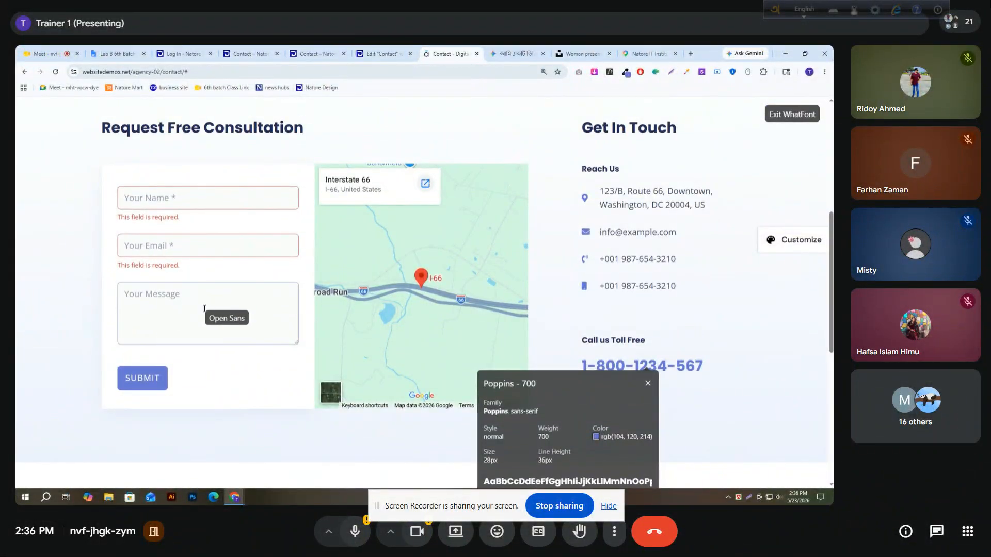
left_click(368, 56)
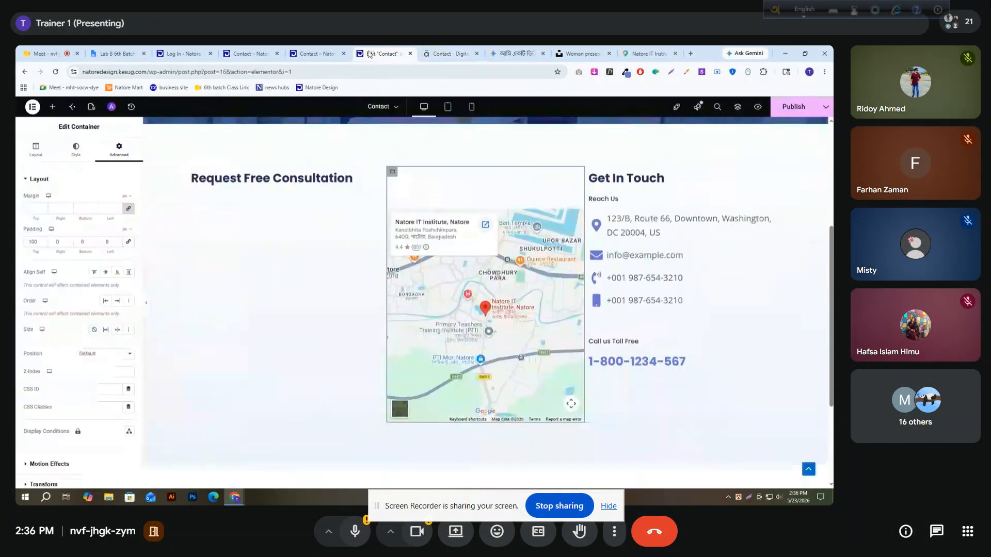
left_click(53, 106)
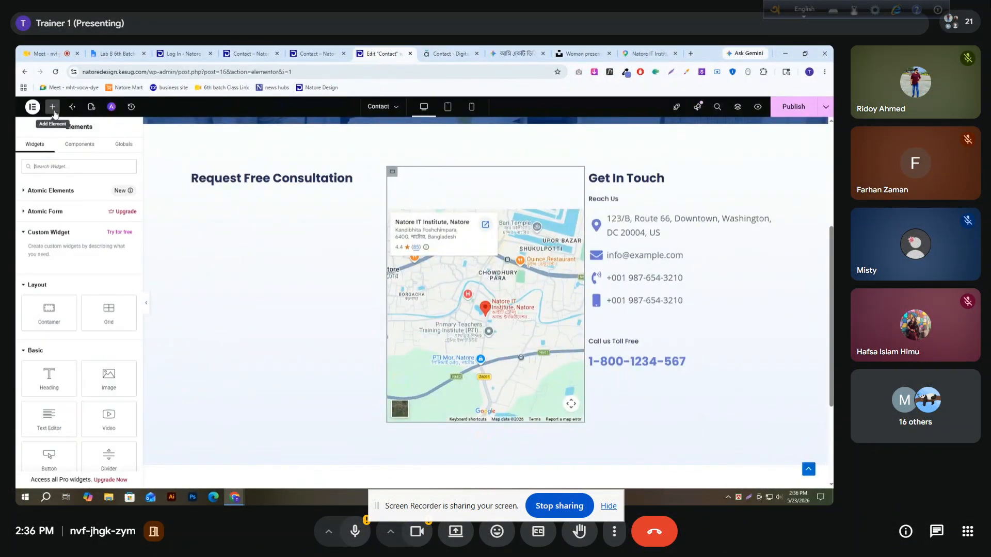
left_click(57, 165)
type("form")
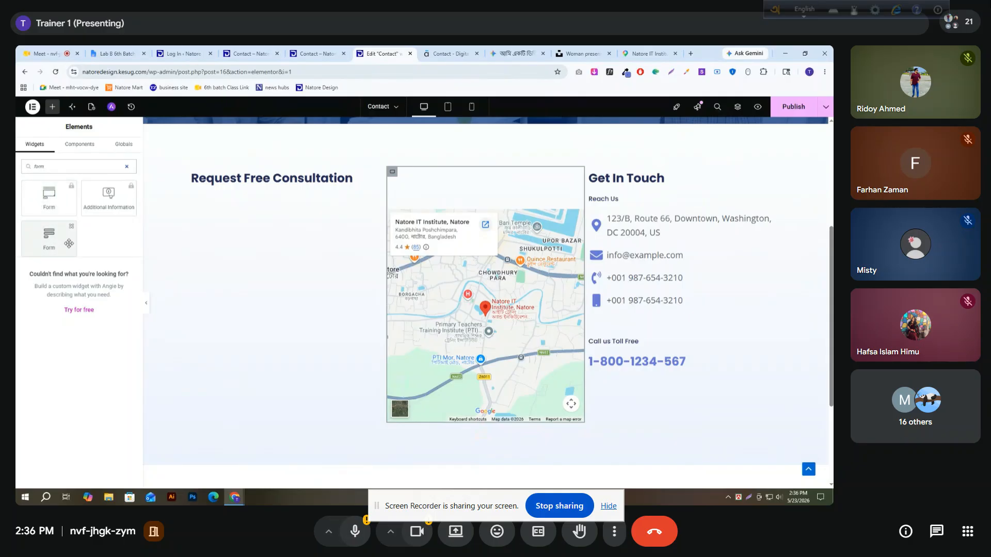
View the upgrade notices of the locked Form and Additional Information widgets, close them, and publish the Contact page
left_click(47, 236)
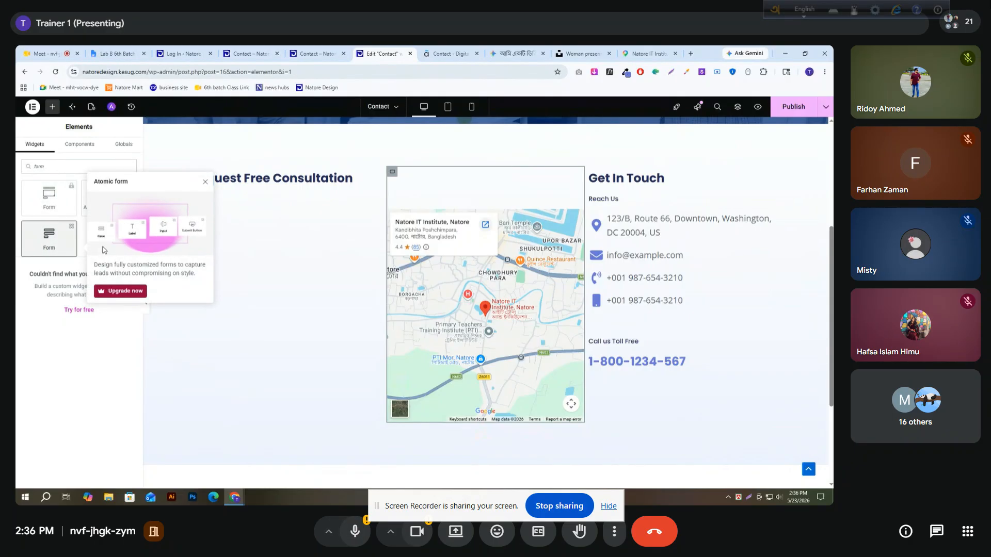
left_click(53, 207)
left_click(78, 204)
left_click(102, 198)
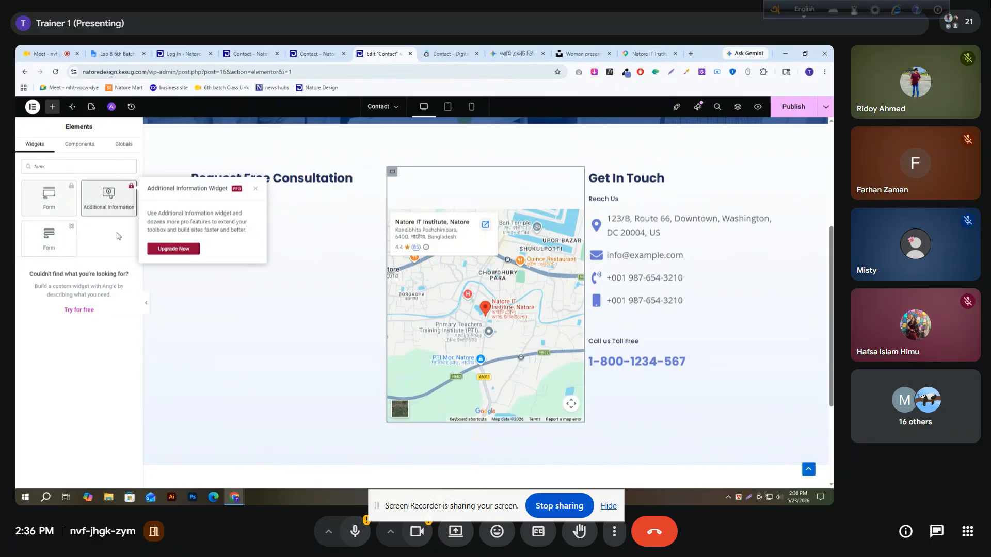
left_click(50, 231)
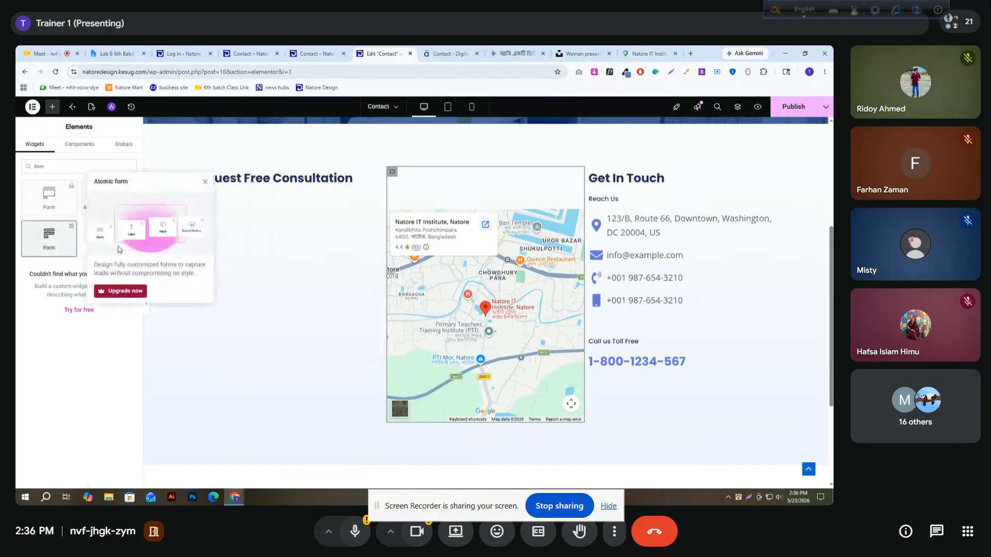
left_click(204, 182)
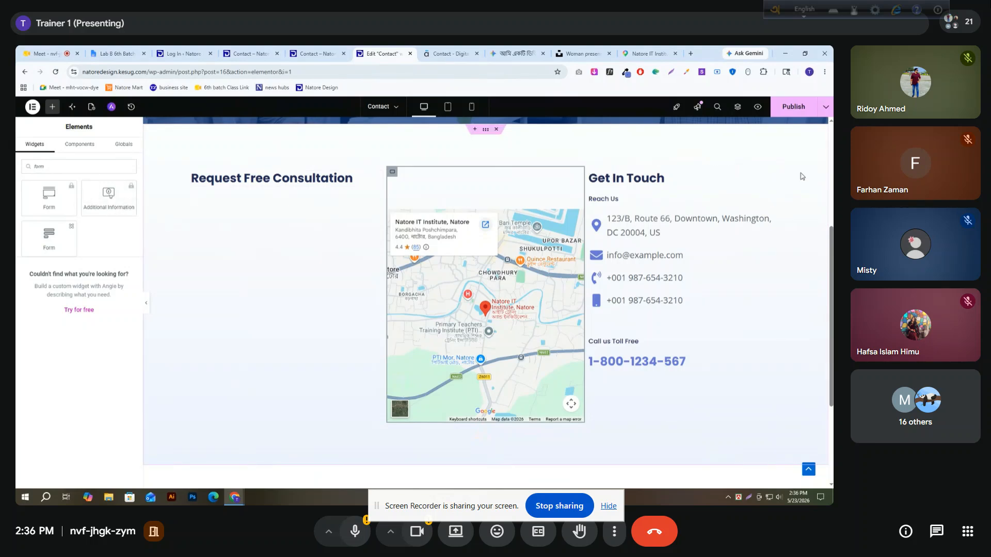
left_click(793, 109)
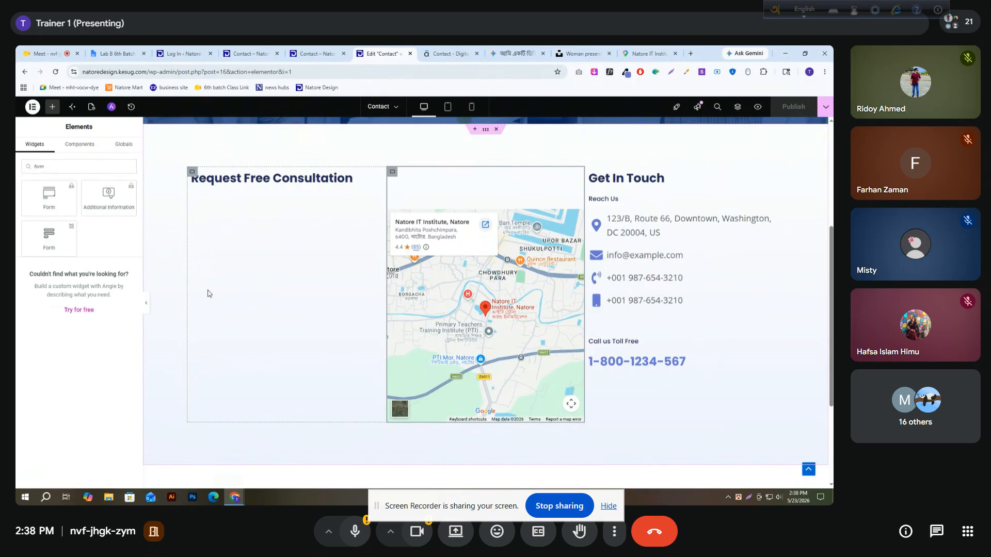
Search Google for "elementor pro free plugin" in a new browser tab
left_click(691, 54)
left_click(454, 76)
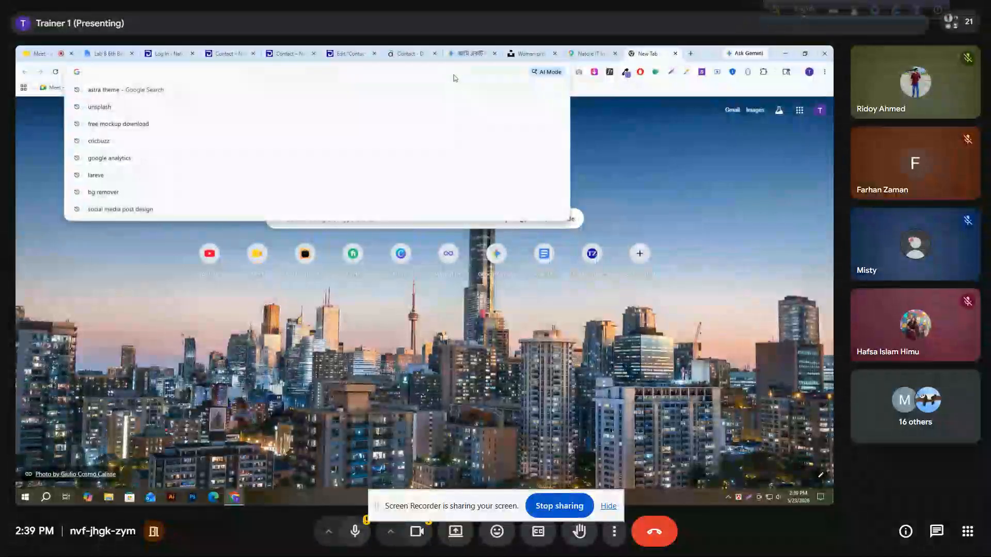
type("elementor")
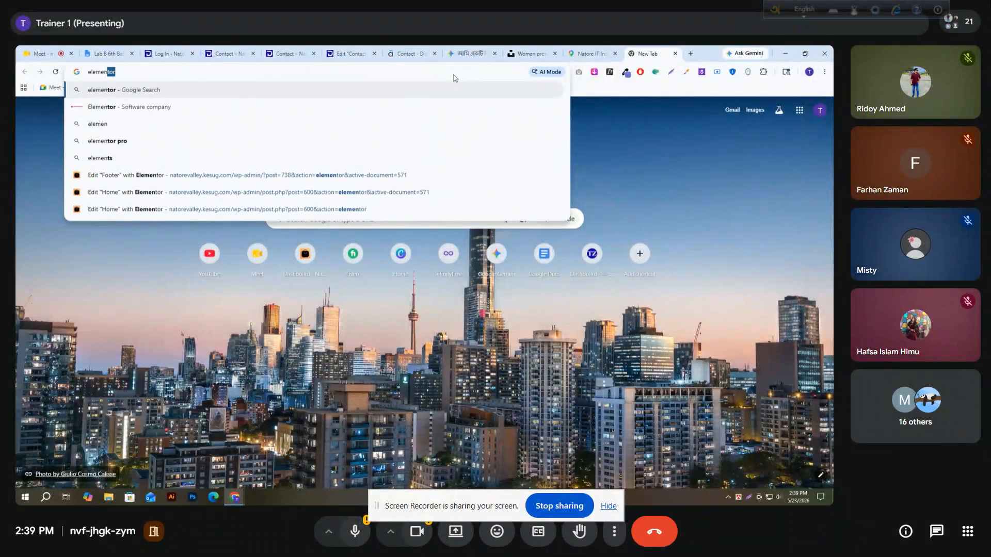
type(" pr")
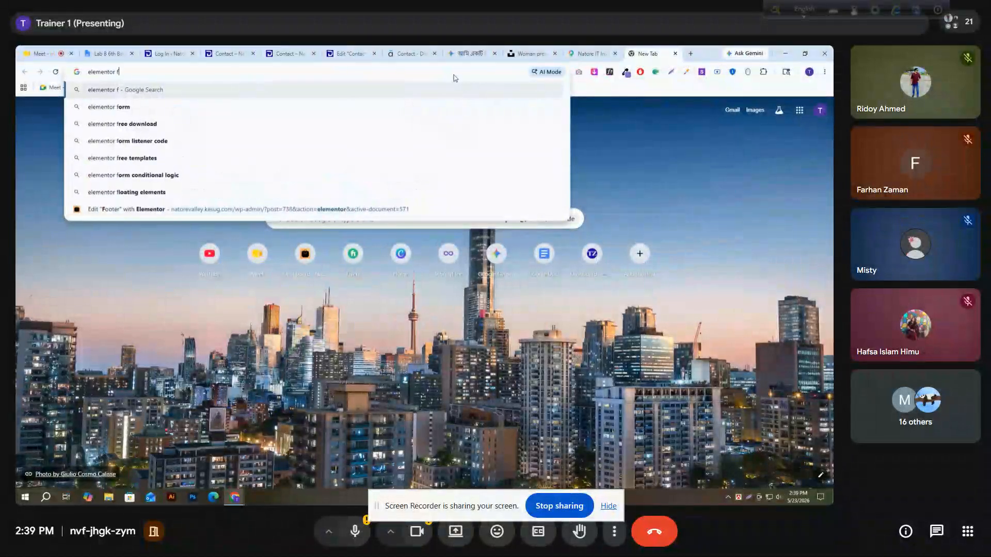
type("o")
type(" free plugin")
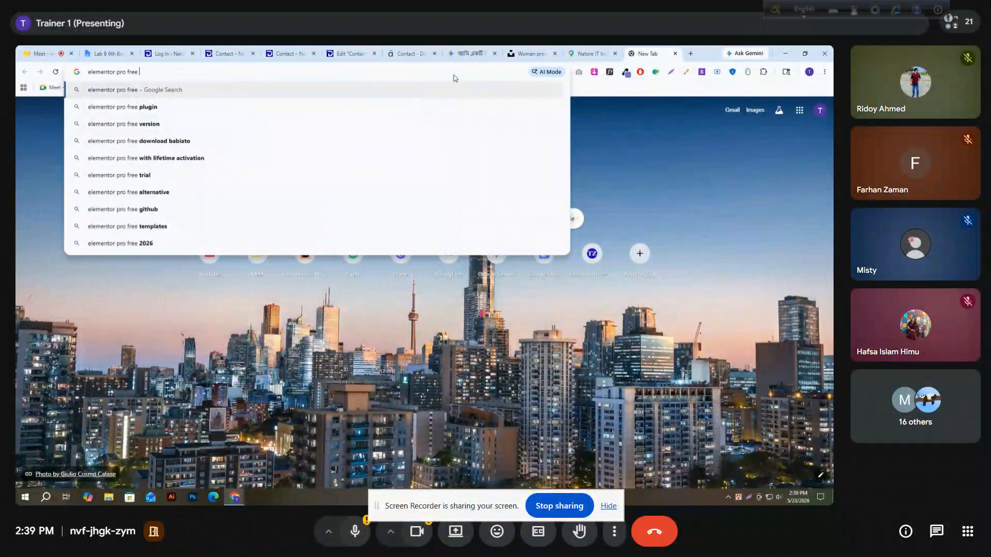
key("Down")
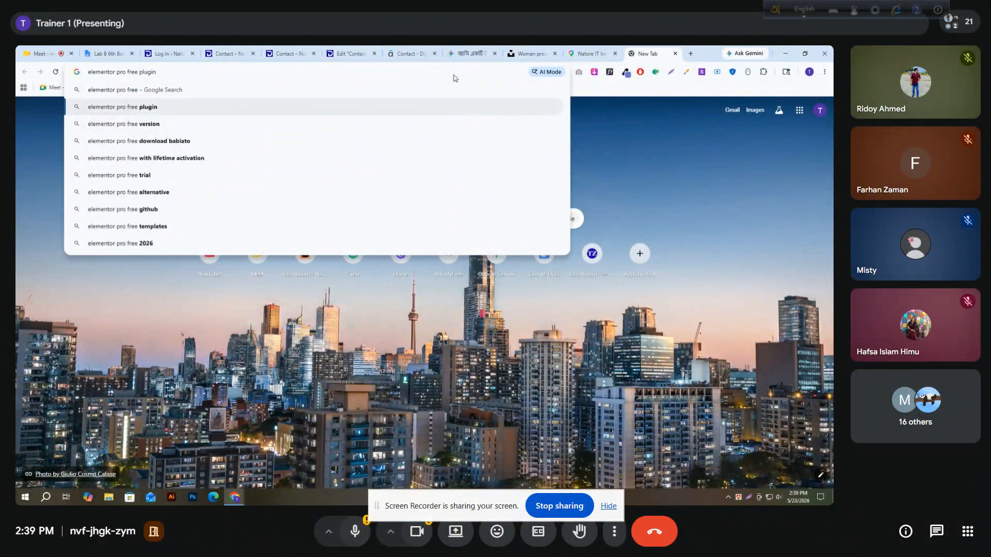
key("Return")
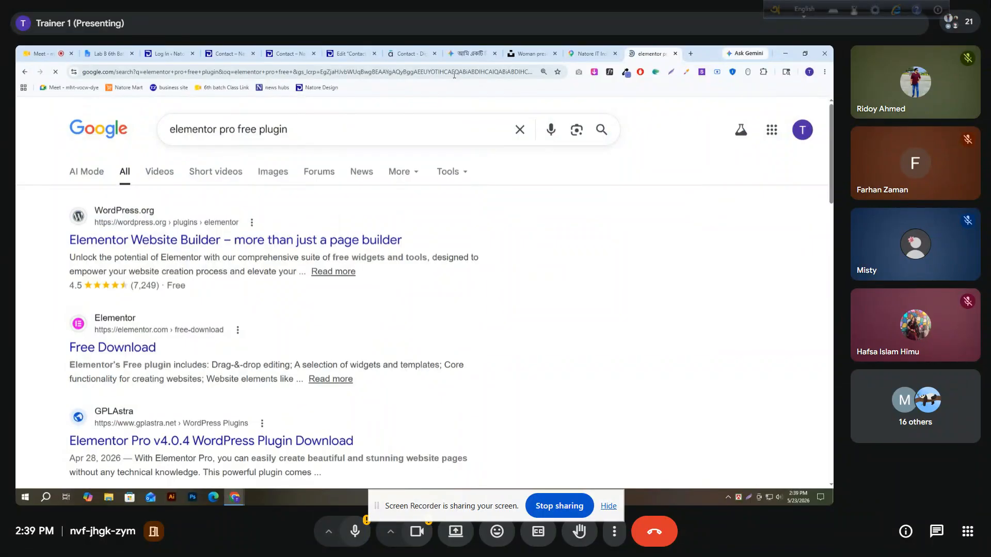
Look through the search results and open the "Elementor Pro Free Download v3.31.2" page on developerszone.net
scroll(156, 317, "down", 3)
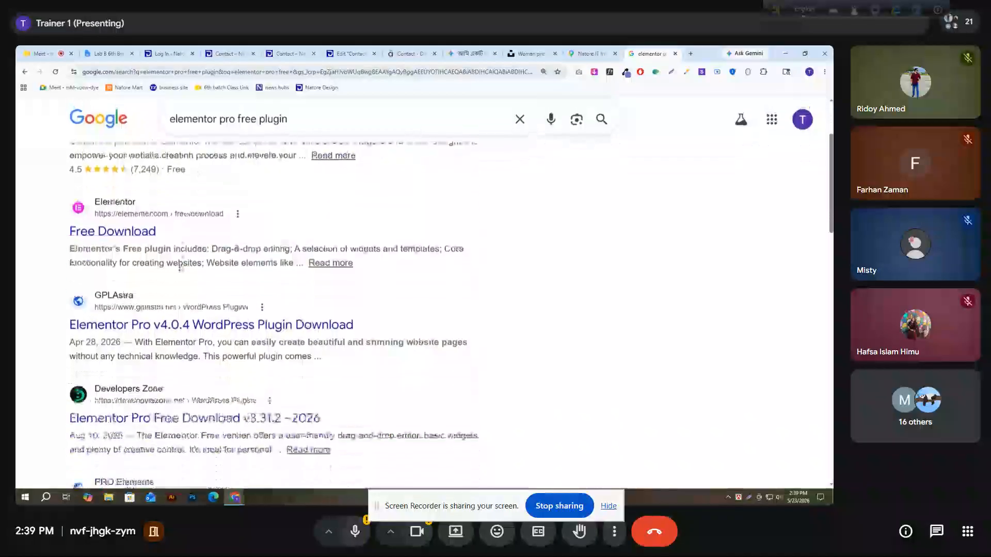
scroll(155, 317, "up", 2)
scroll(156, 317, "up", 1)
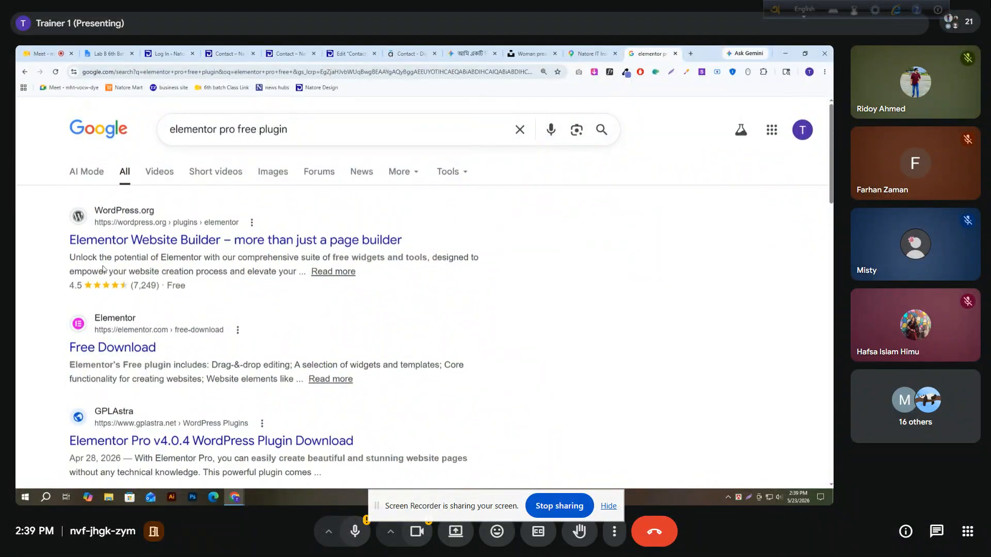
scroll(193, 424, "down", 3)
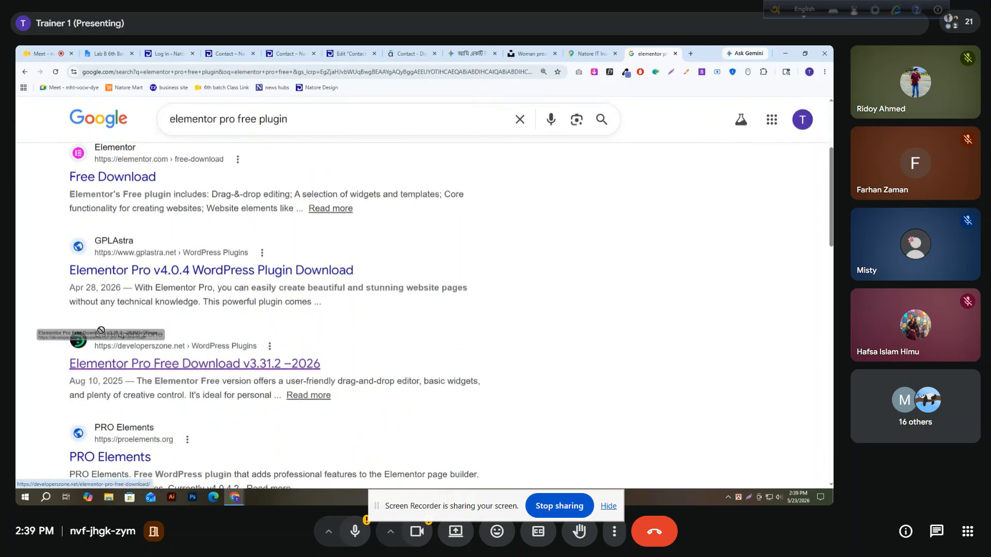
left_click(194, 370)
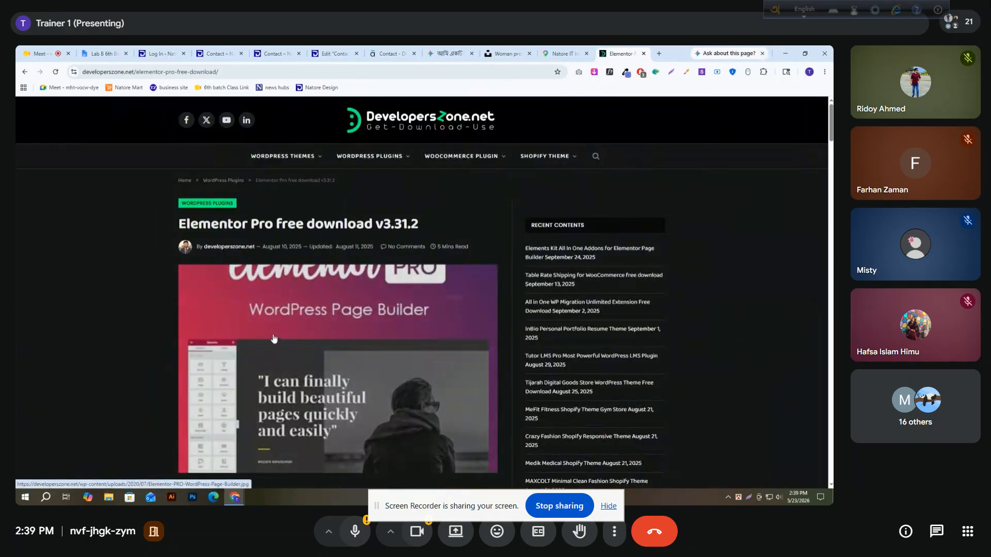
Find the plugin download links on the page and open the one for Elementor PRO v3.30.1
scroll(304, 323, "down", 8)
scroll(304, 323, "down", 10)
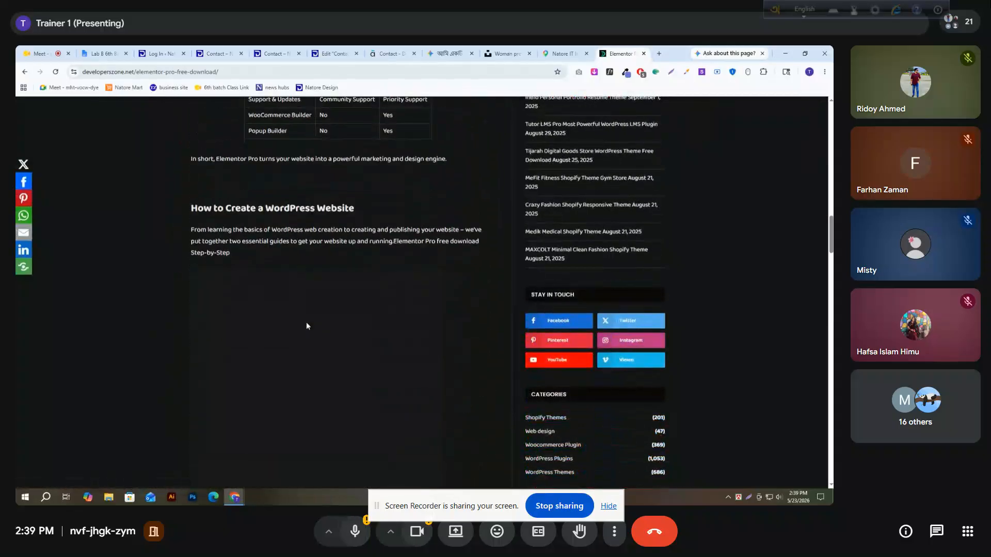
scroll(306, 325, "down", 10)
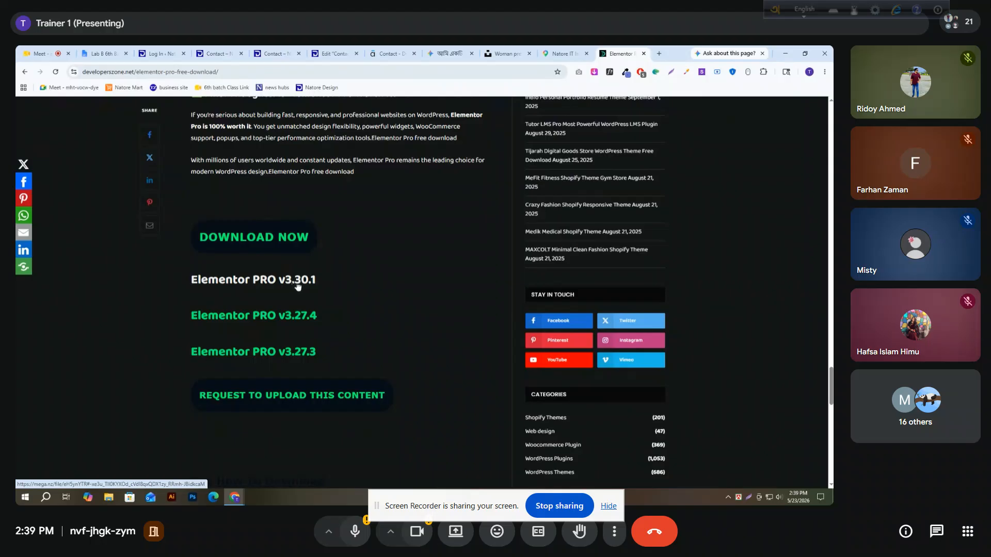
left_click(272, 285)
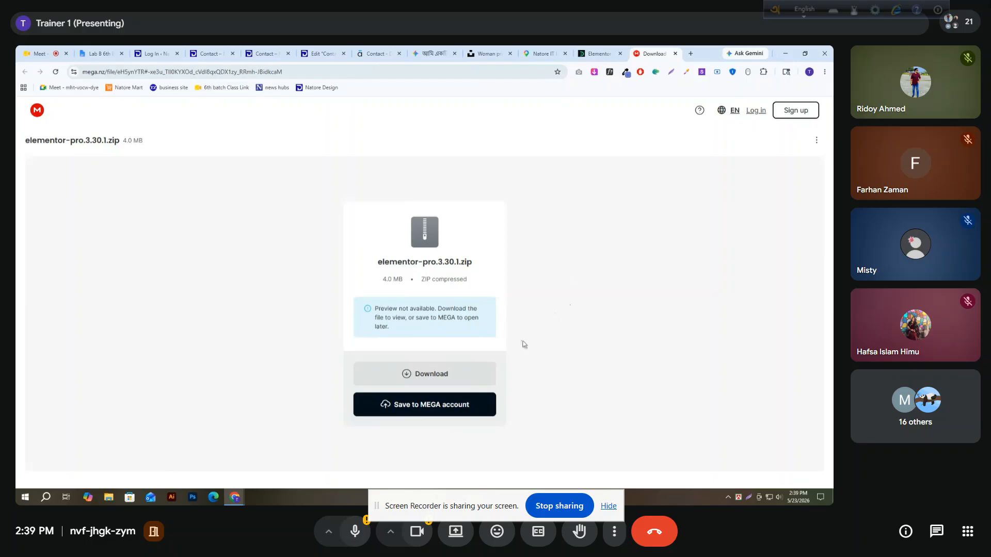
Download elementor-pro.3.30.1.zip from MEGA and check it in the browser's recent download history
left_click_drag(383, 281, 479, 265)
left_click(424, 380)
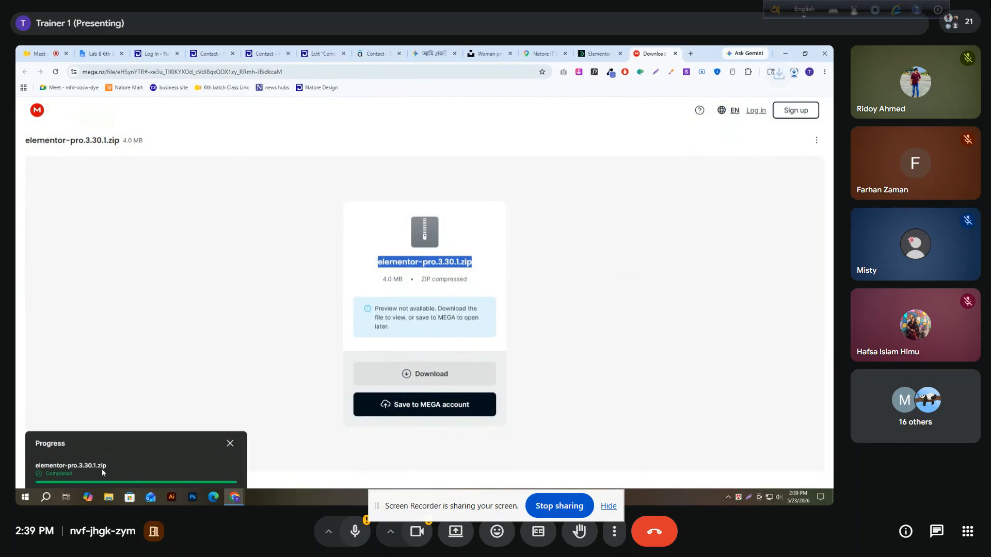
left_click(793, 72)
left_click(666, 202)
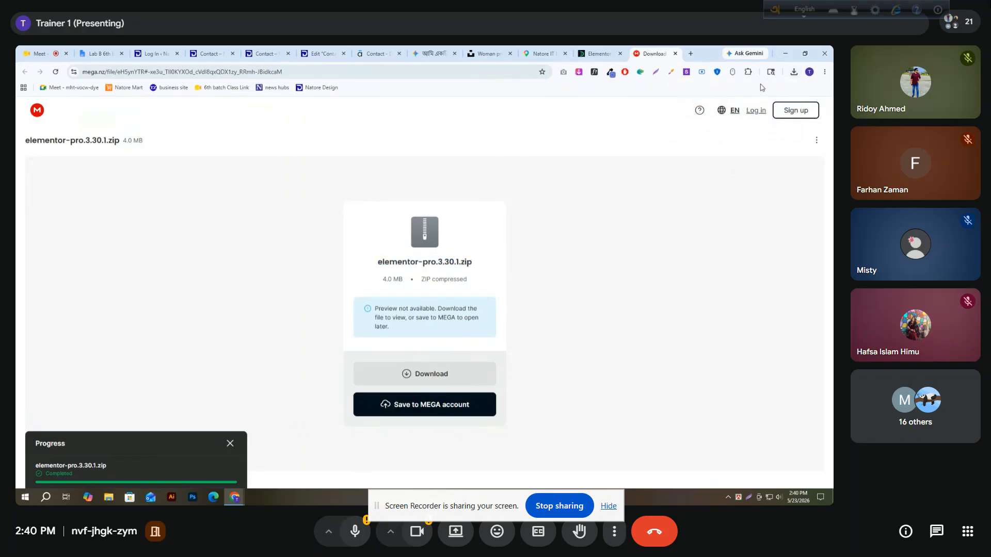
left_click(794, 74)
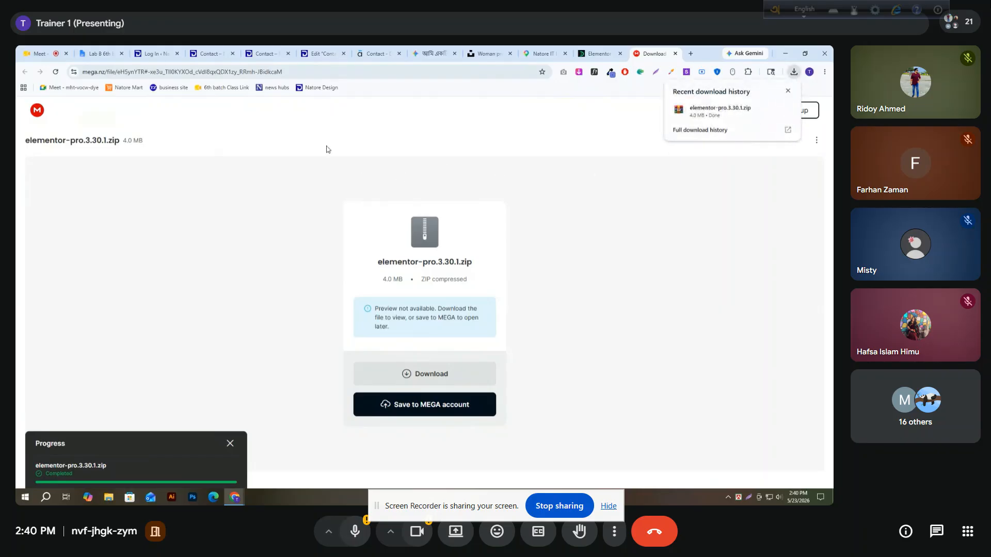
Return to the Natore Design site, open its WordPress dashboard and check the recent download history
left_click(189, 49)
left_click(240, 50)
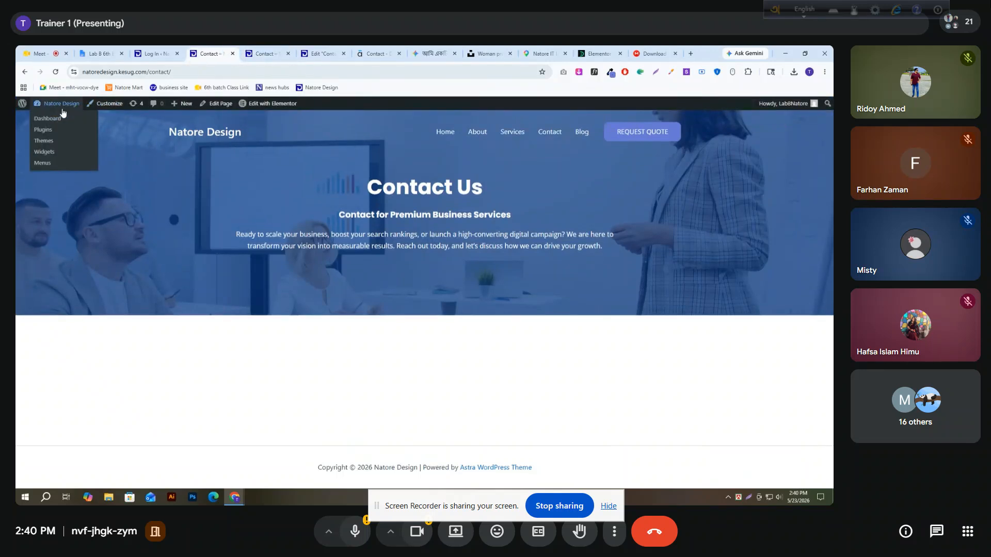
left_click(59, 119)
left_click(794, 72)
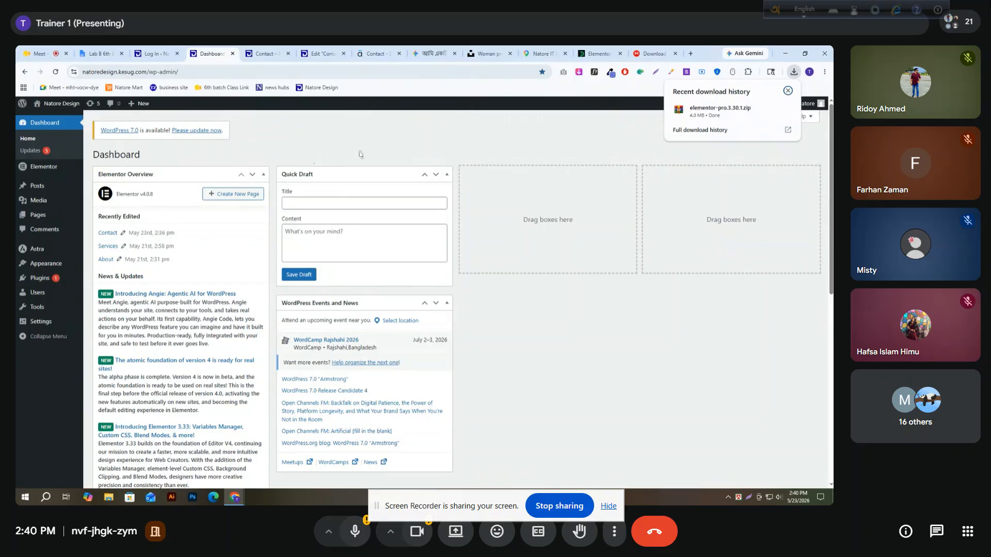
left_click(749, 157)
Hide the WordPress Events and News, Elementor Overview and Site Health Status boxes on the dashboard
left_click(761, 124)
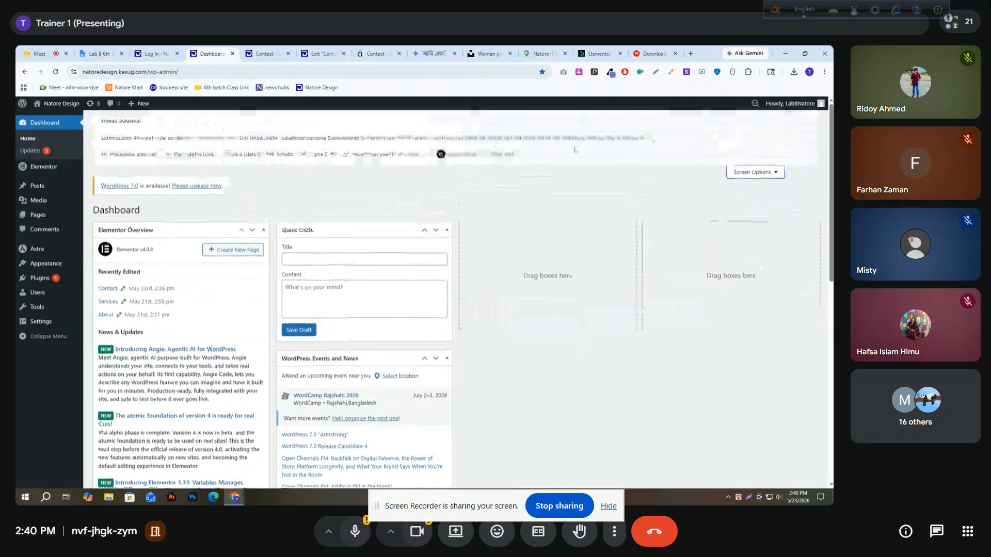
left_click(366, 154)
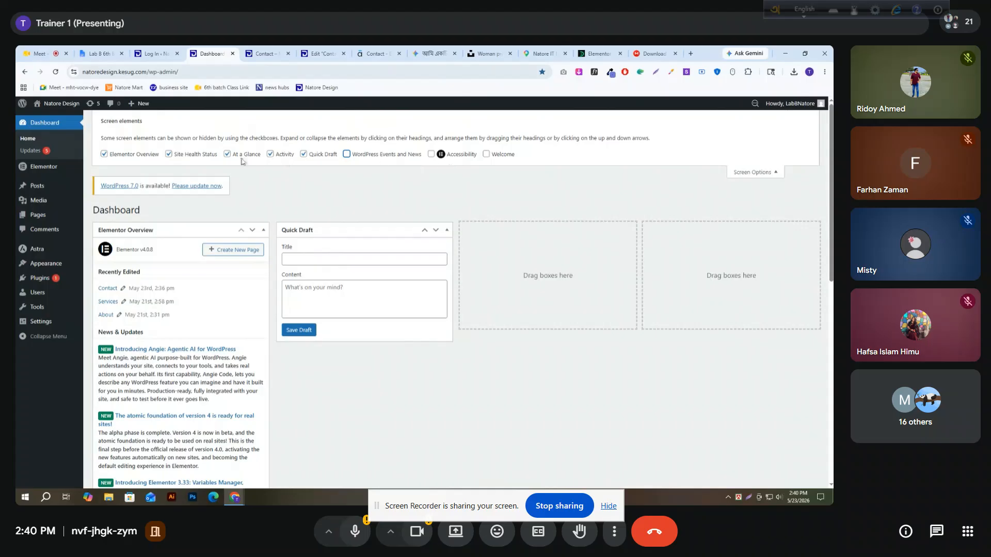
left_click(141, 156)
left_click(182, 157)
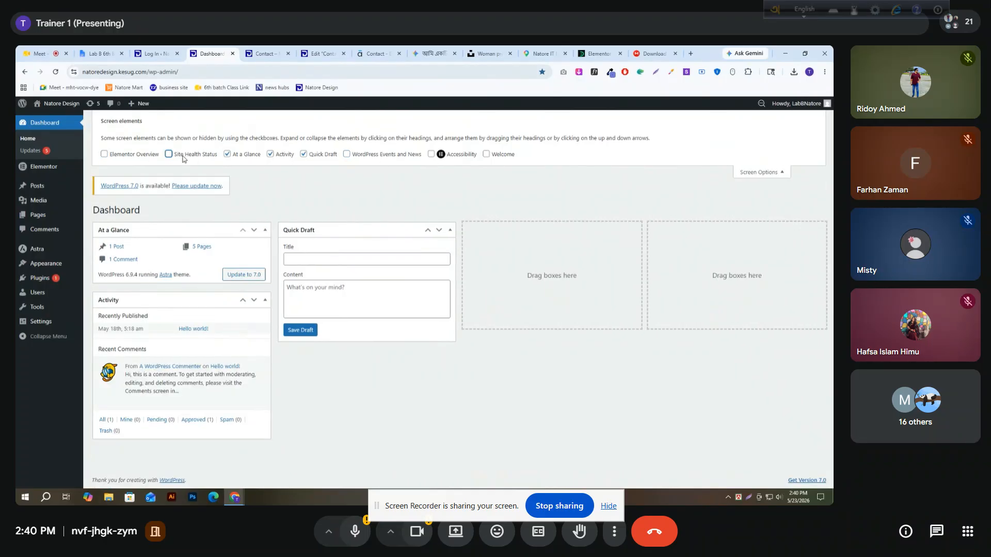
left_click(762, 173)
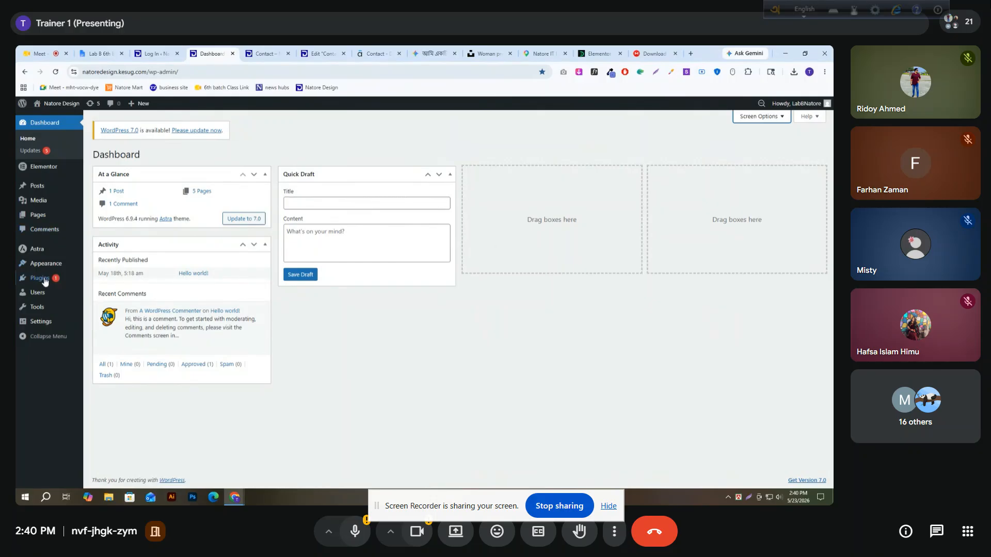
Install the Elementor Pro plugin by uploading elementor-pro.3.30.1.zip from the Downloads folder, and activate it
mouse_move(44, 282)
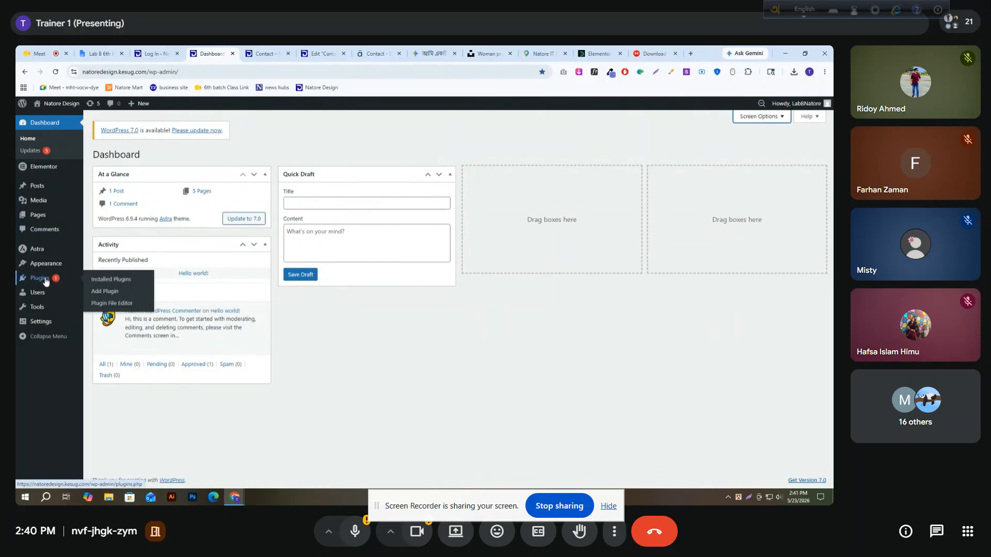
left_click(108, 292)
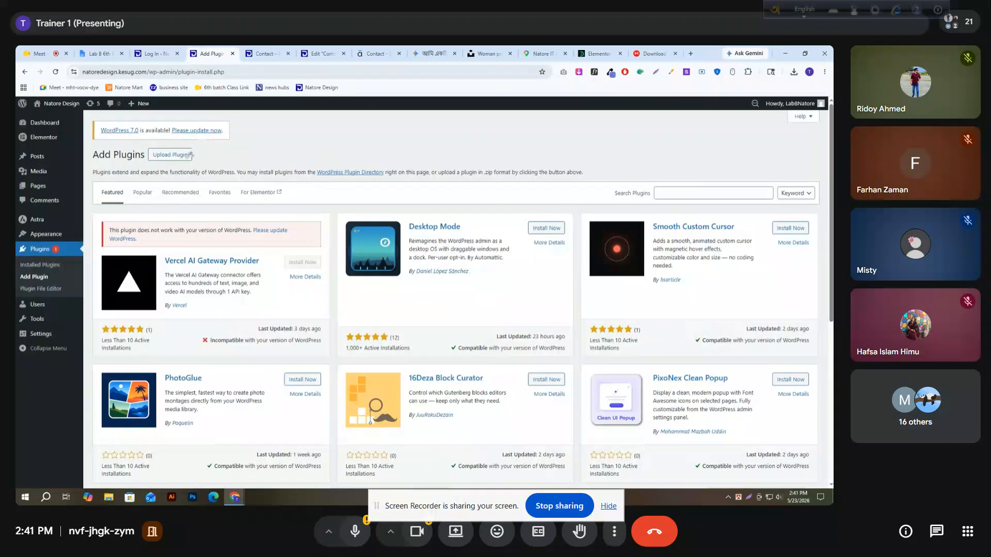
left_click(174, 155)
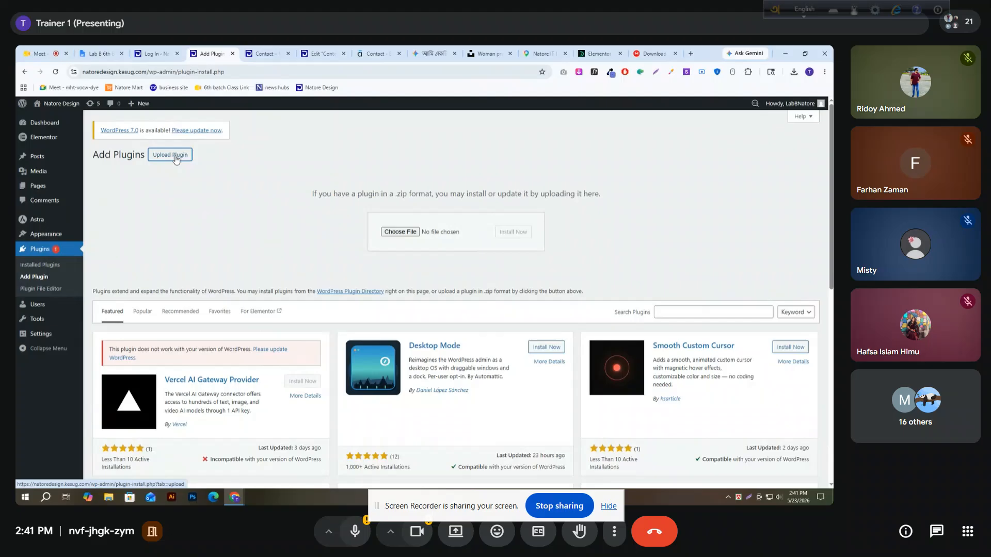
left_click(393, 232)
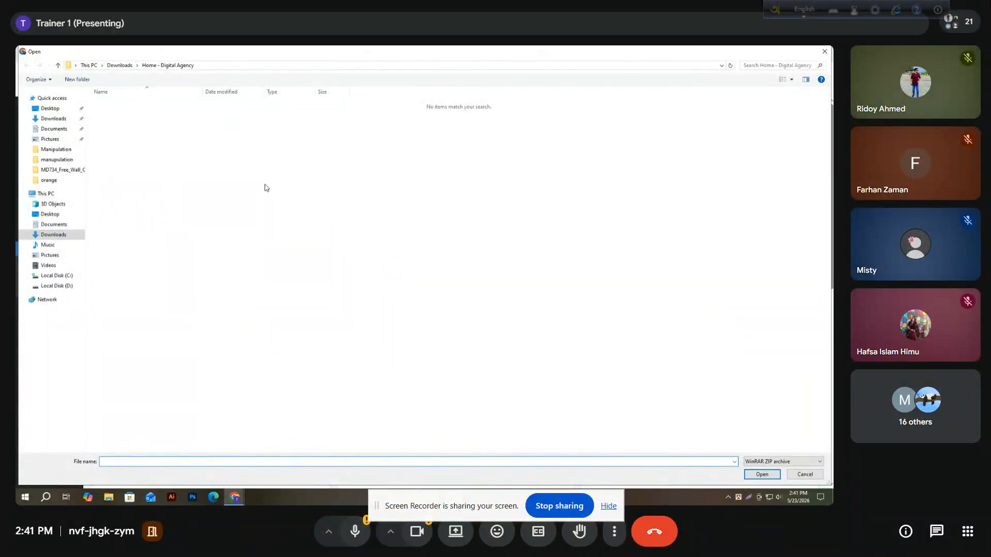
left_click(54, 119)
left_click(109, 129)
left_click(757, 473)
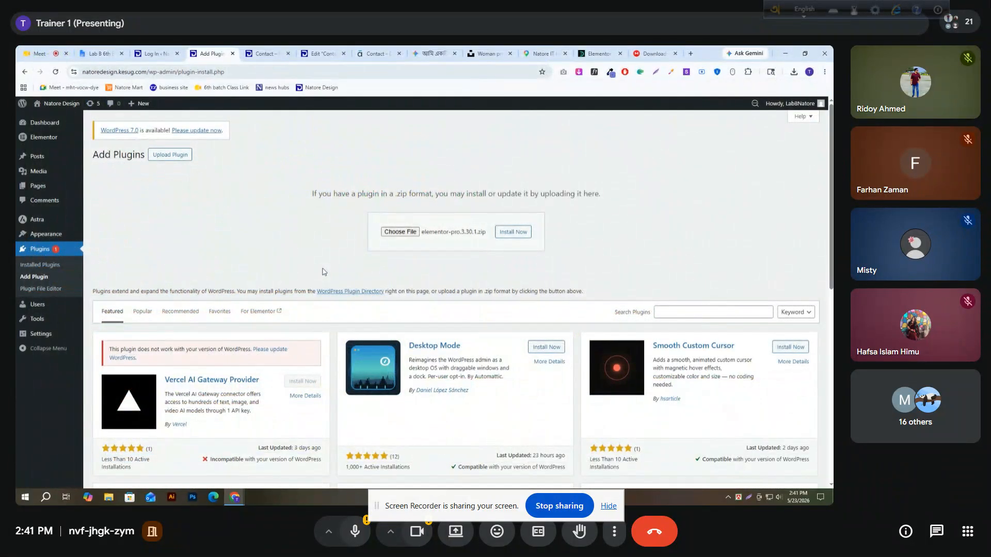
left_click(514, 233)
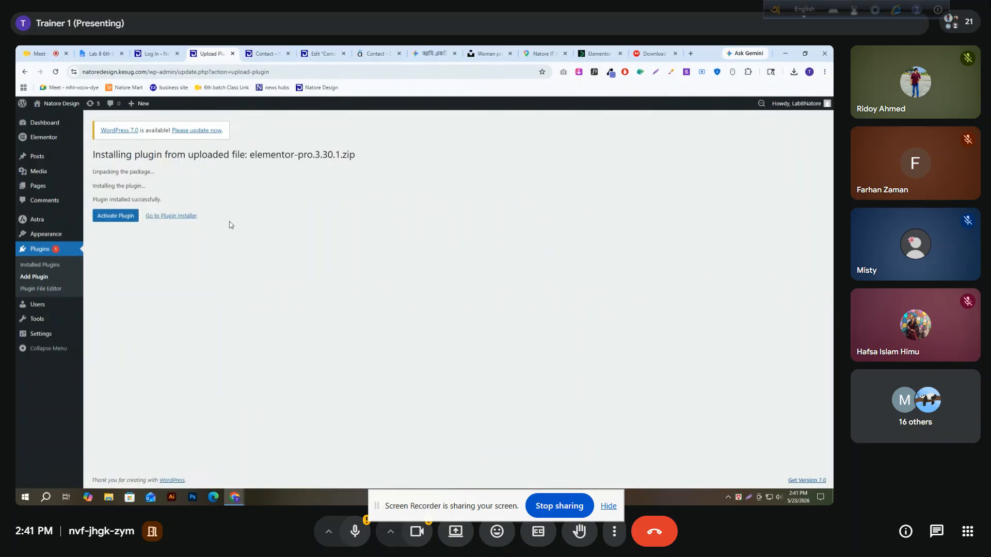
left_click(114, 222)
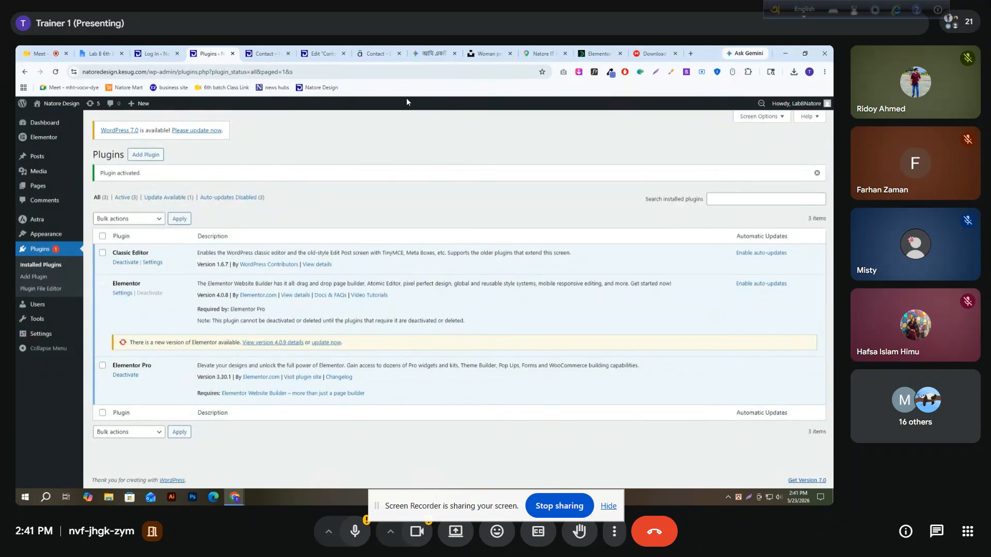
Reload the Contact page in the Elementor editor and add a Form widget below the "Request Free Consultation" heading
left_click(320, 53)
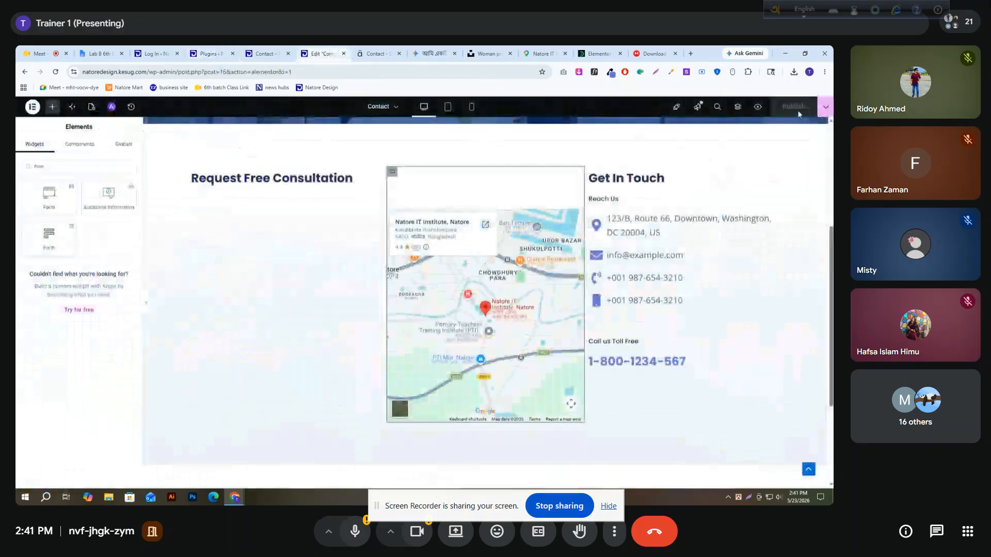
left_click(55, 72)
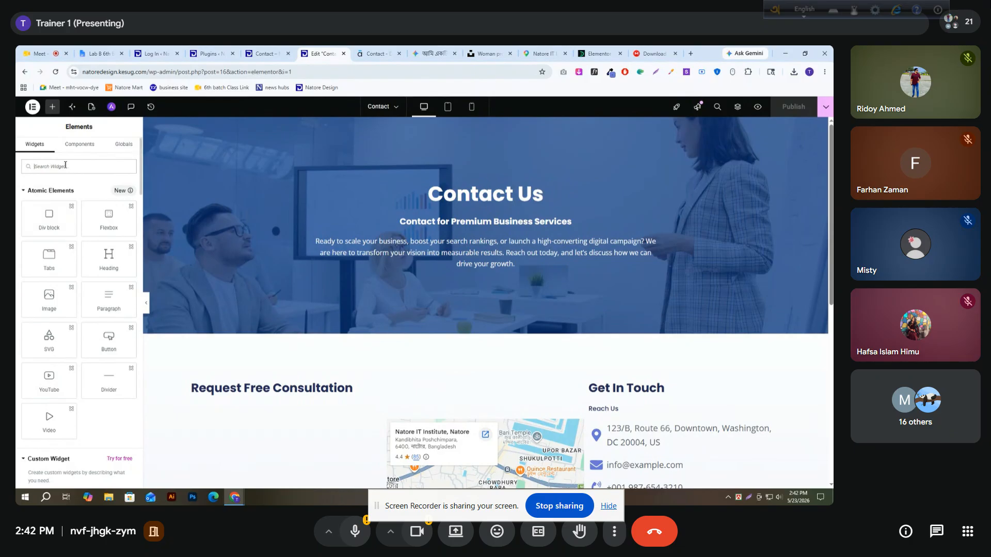
type("form")
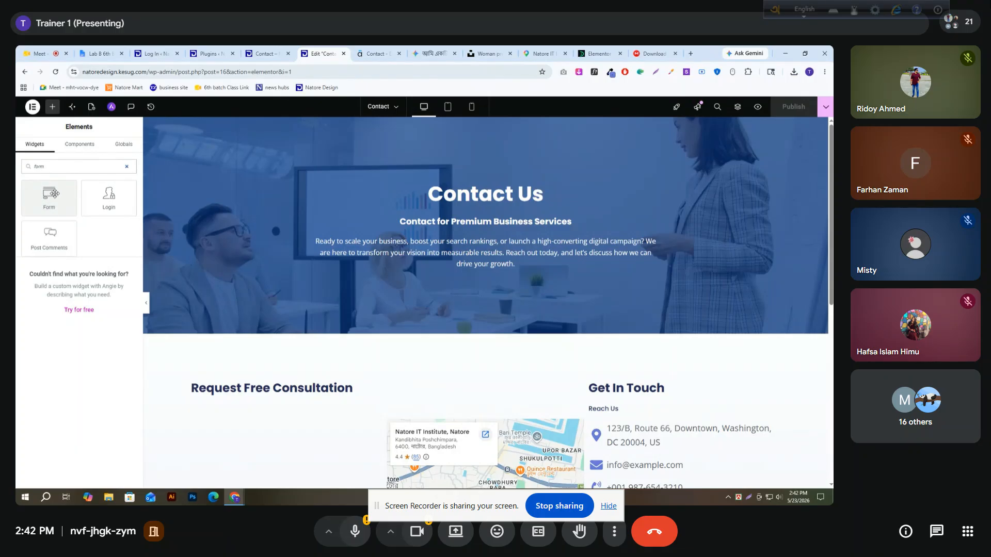
scroll(191, 214, "down", 3)
left_click_drag(49, 198, 265, 228)
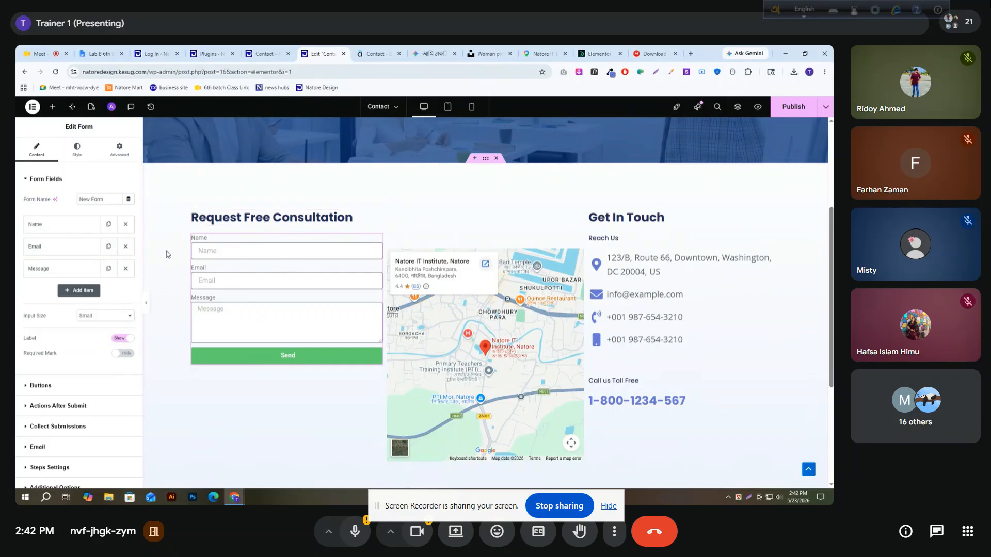
Name the form "Contact Form" and delete its default Name and Message fields
triple_click(109, 199)
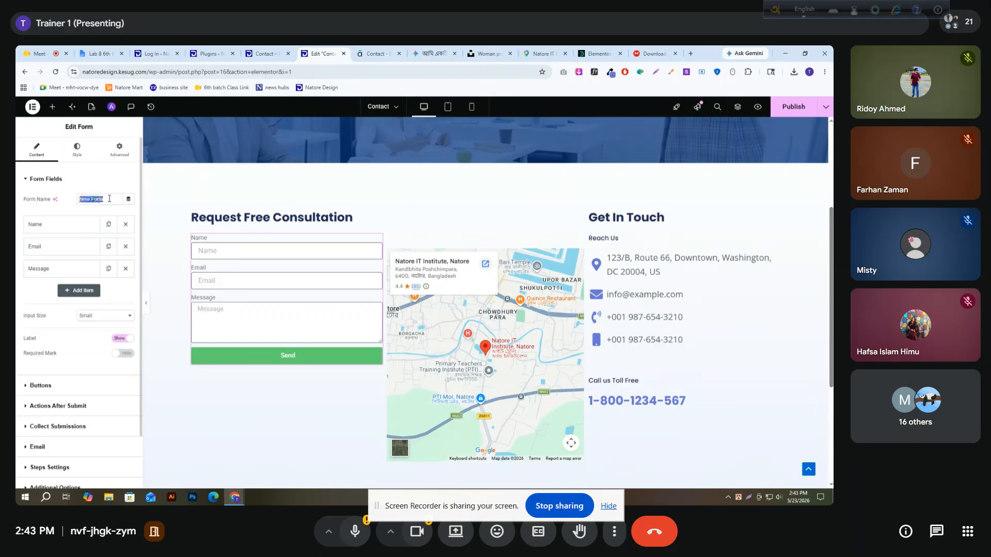
type("Con")
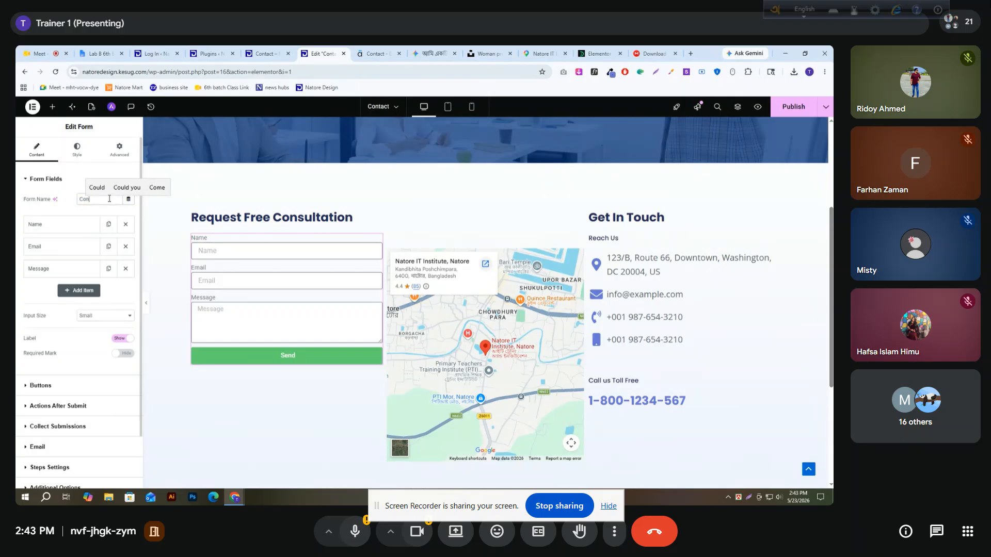
type("ta")
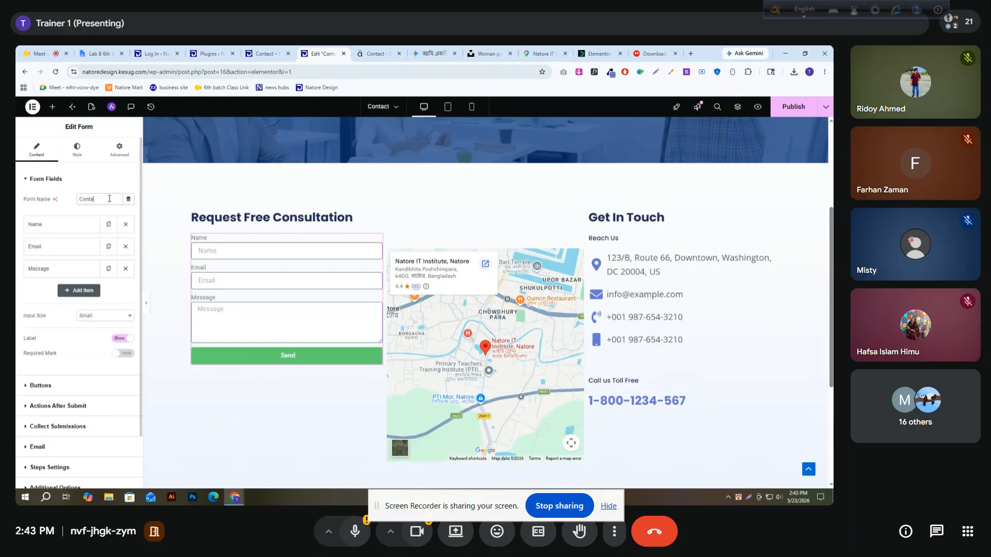
type("ct Form")
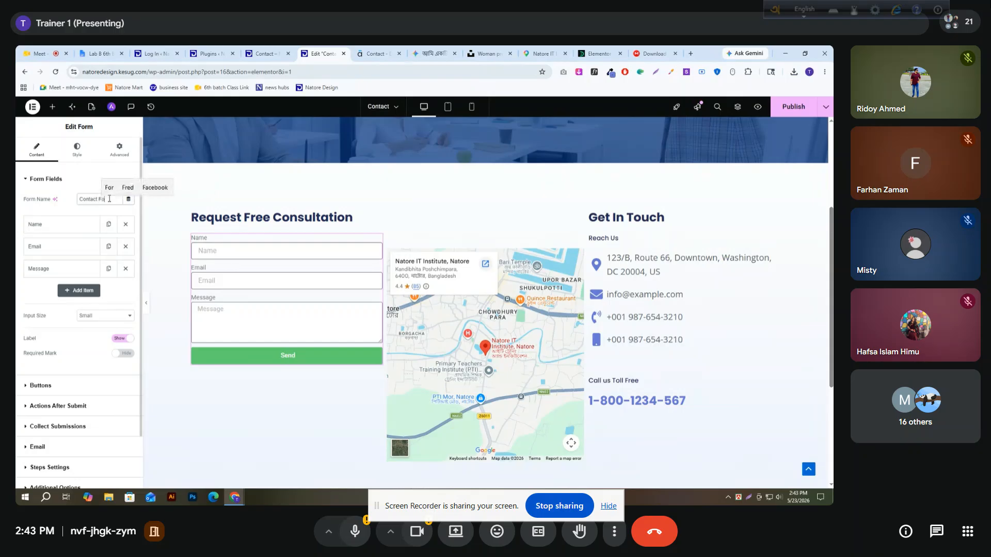
left_click(125, 224)
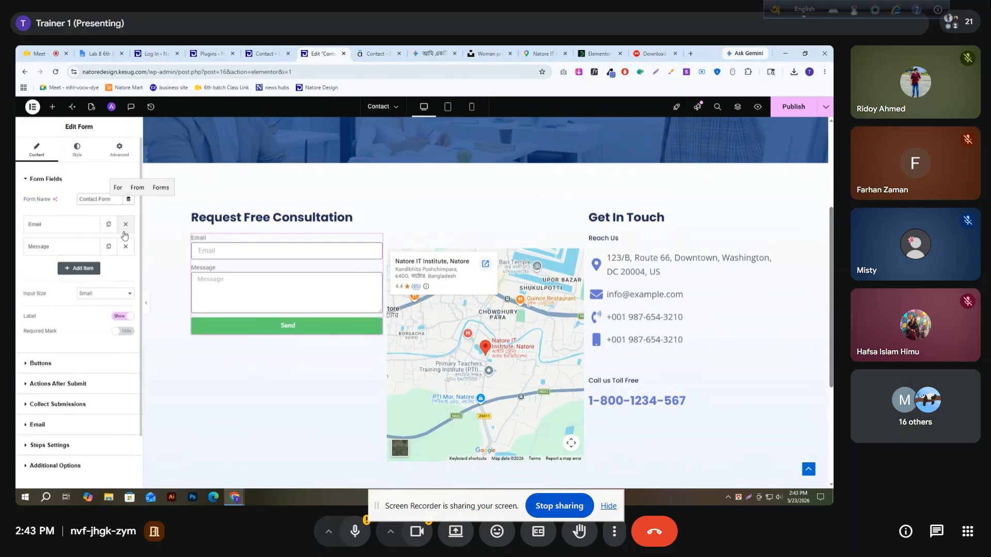
left_click(125, 246)
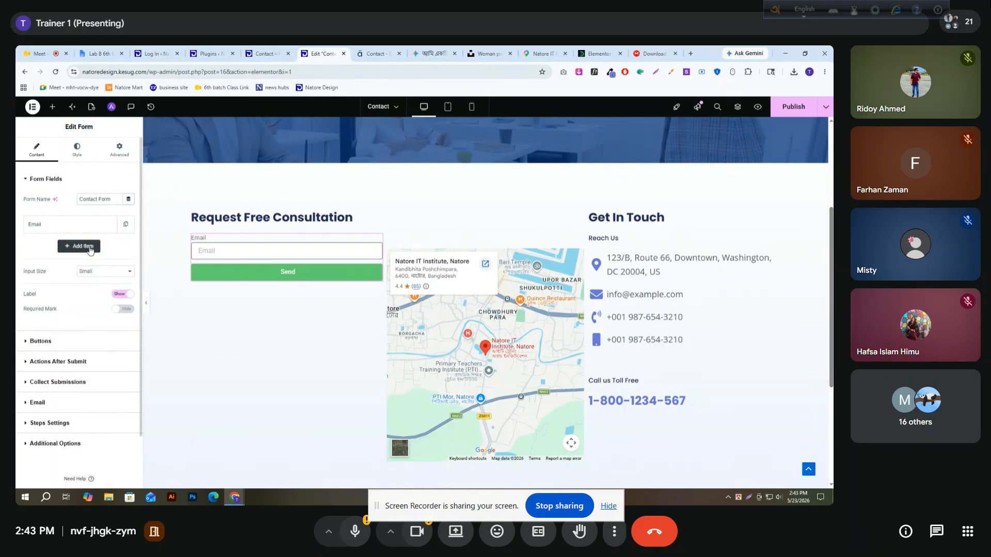
Replace the remaining Email field with a new text field labelled "Name" with the placeholder "name"
left_click(79, 246)
left_click(124, 224)
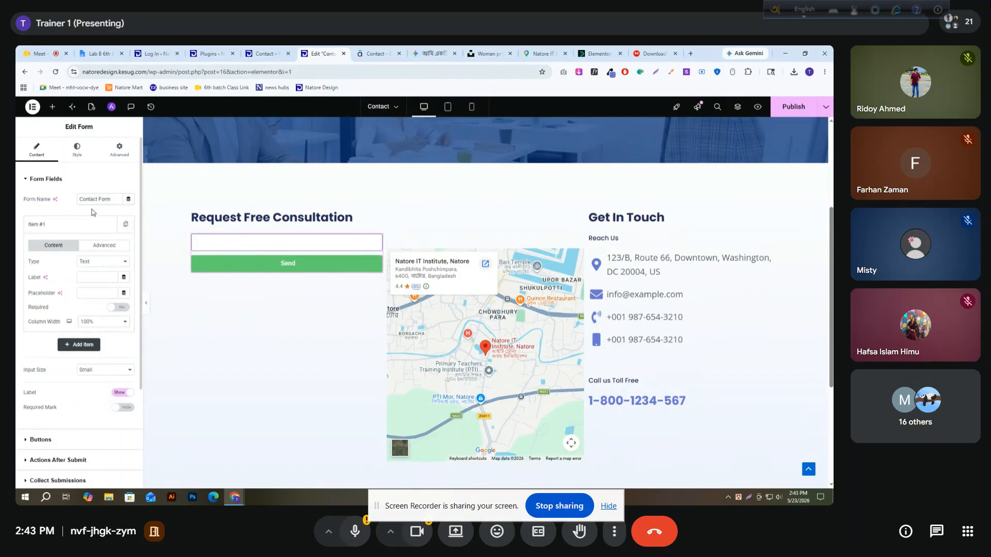
left_click(93, 276)
type("Name")
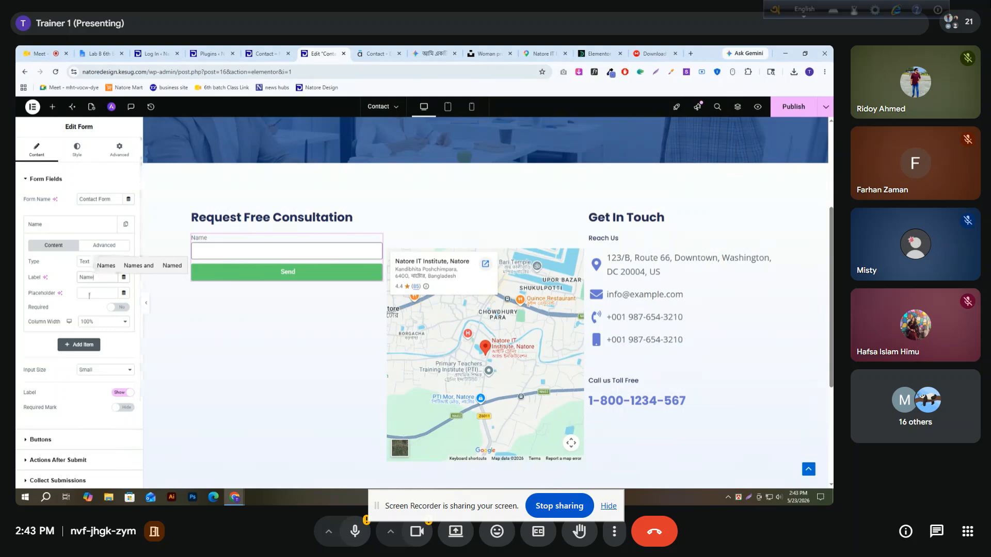
left_click(90, 292)
type("name")
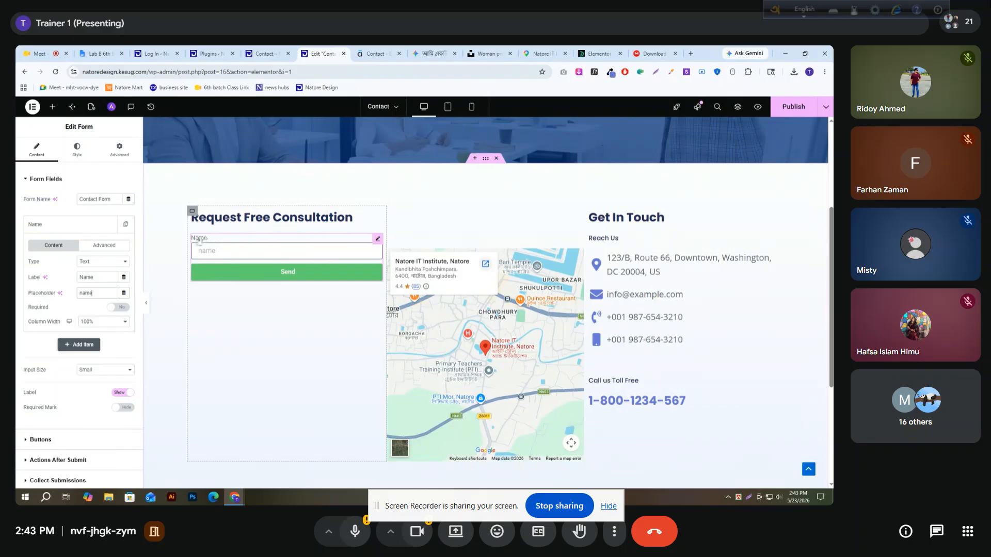
Test the Name field's placeholder by entering and erasing sample characters in the form on the page
left_click(219, 251)
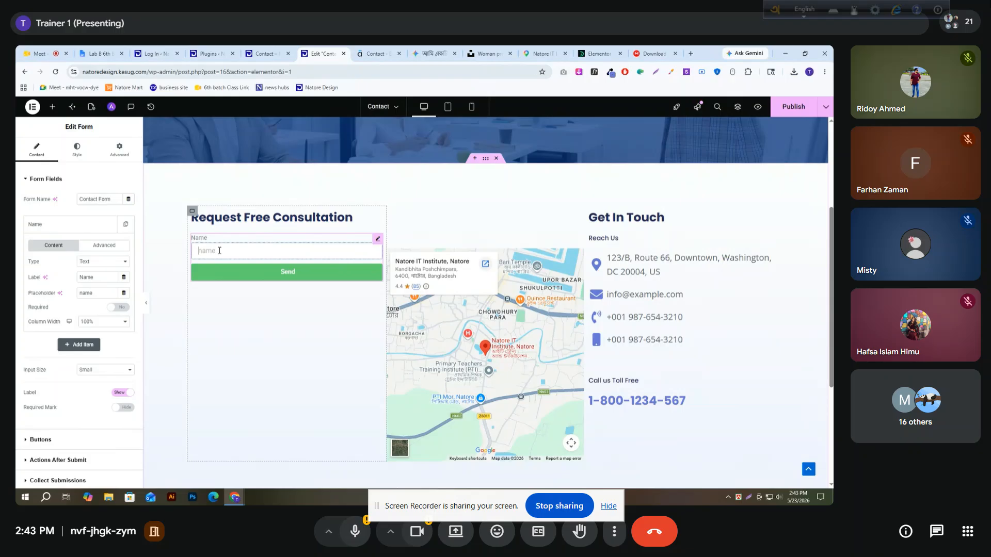
type("d")
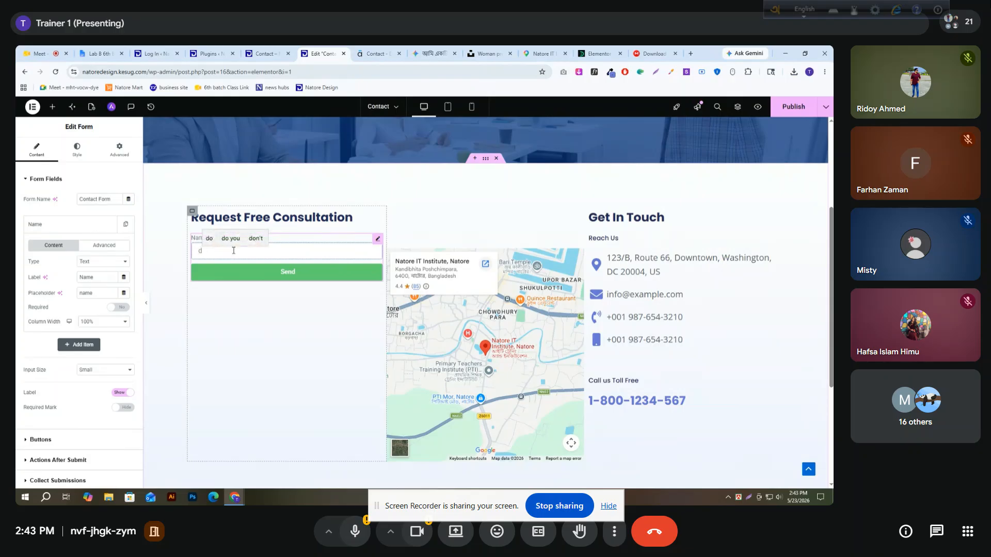
key("BackSpace")
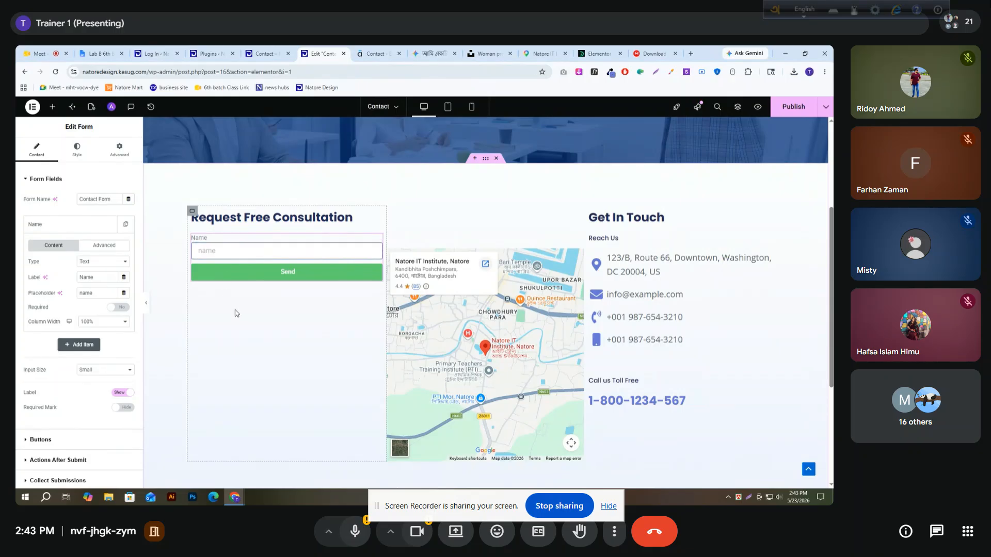
type("naman")
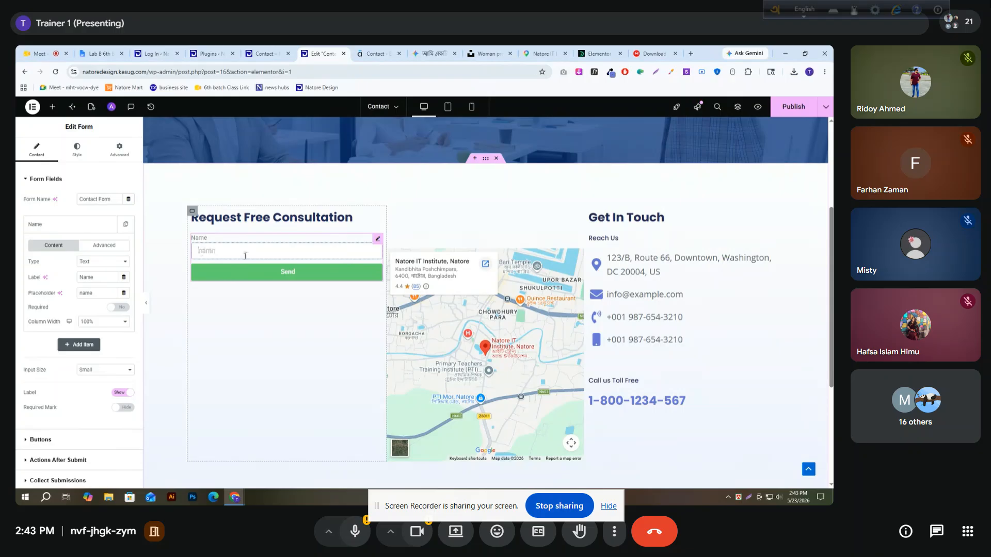
type("f")
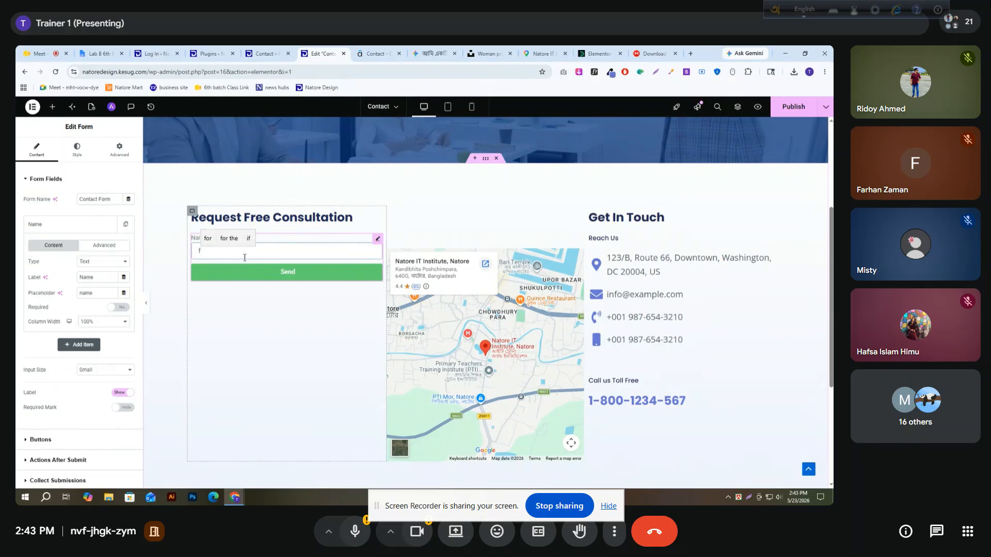
key("BackSpace")
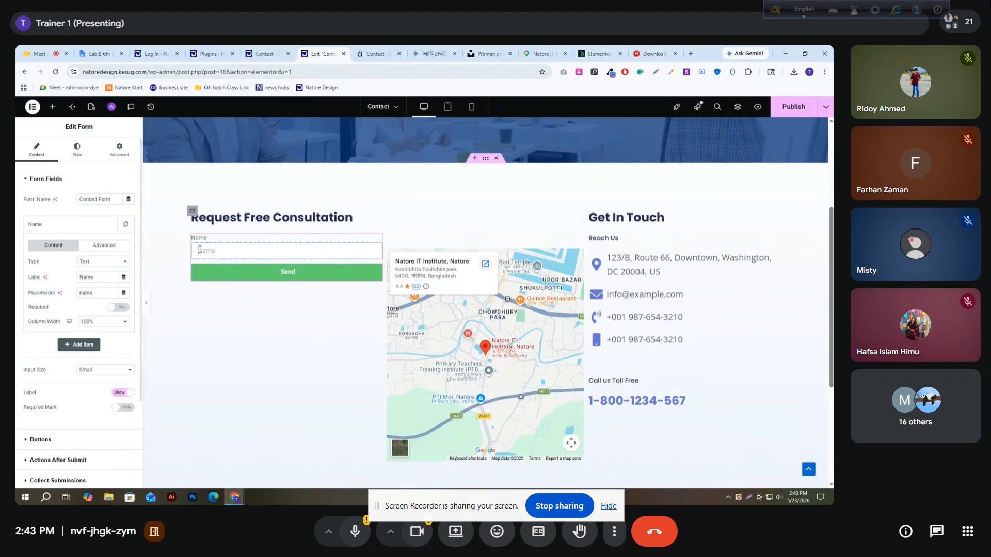
Add an Email-type field below the Name field, with both label and placeholder set to "email"
left_click(89, 265)
left_click(94, 272)
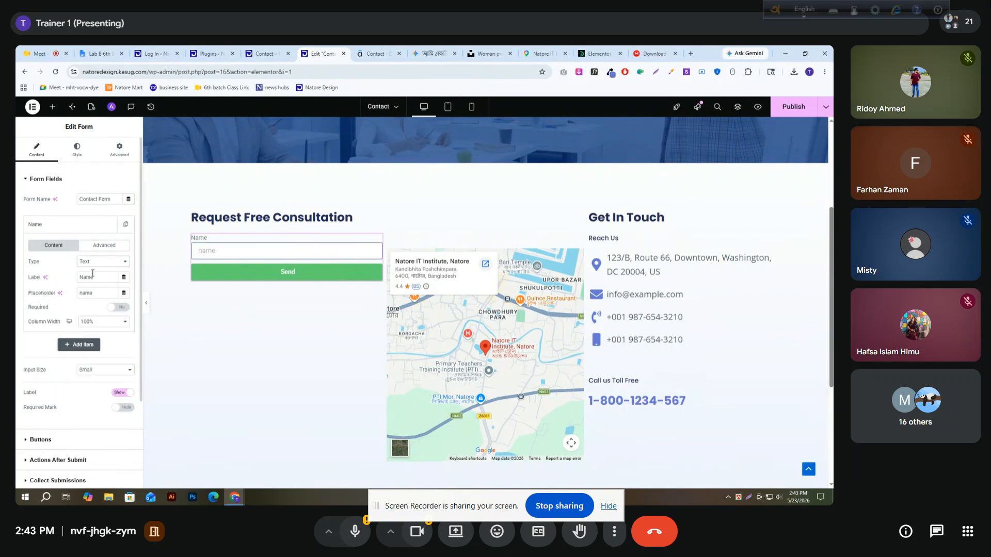
left_click(66, 225)
left_click(93, 243)
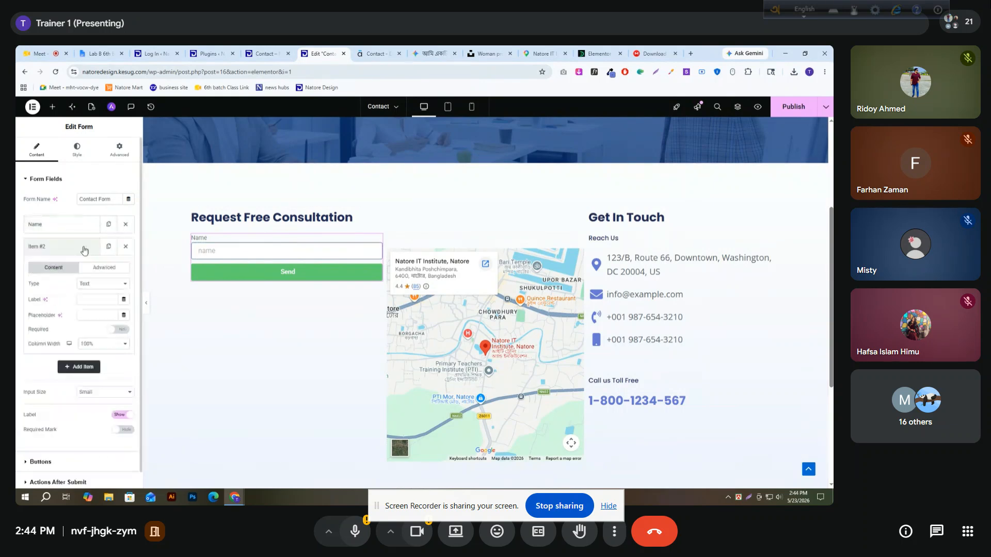
left_click(98, 283)
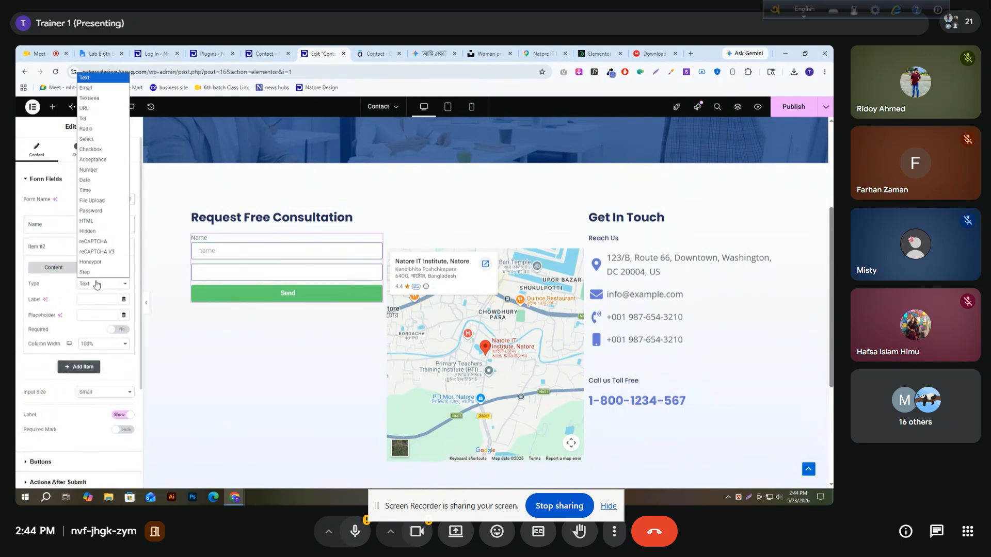
left_click(86, 88)
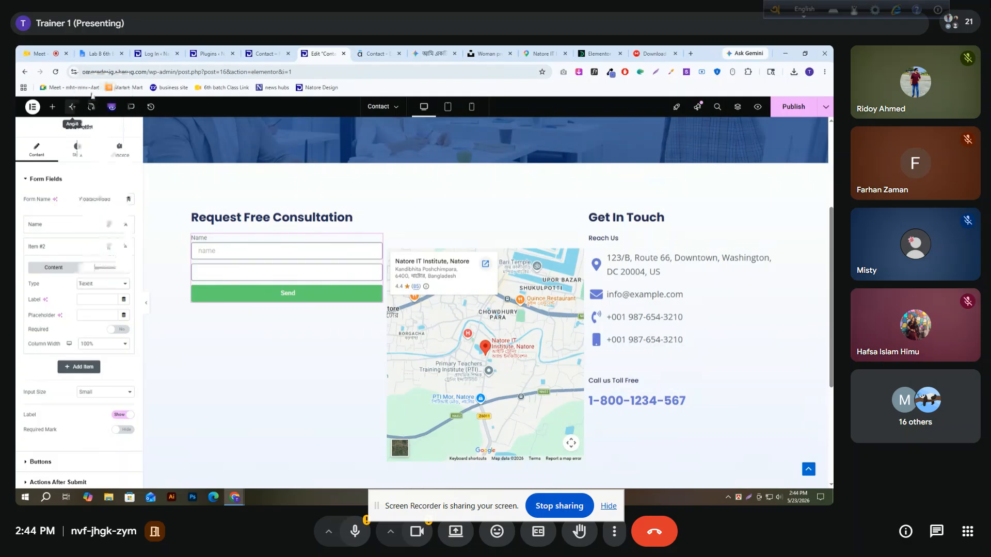
left_click(93, 301)
type("email")
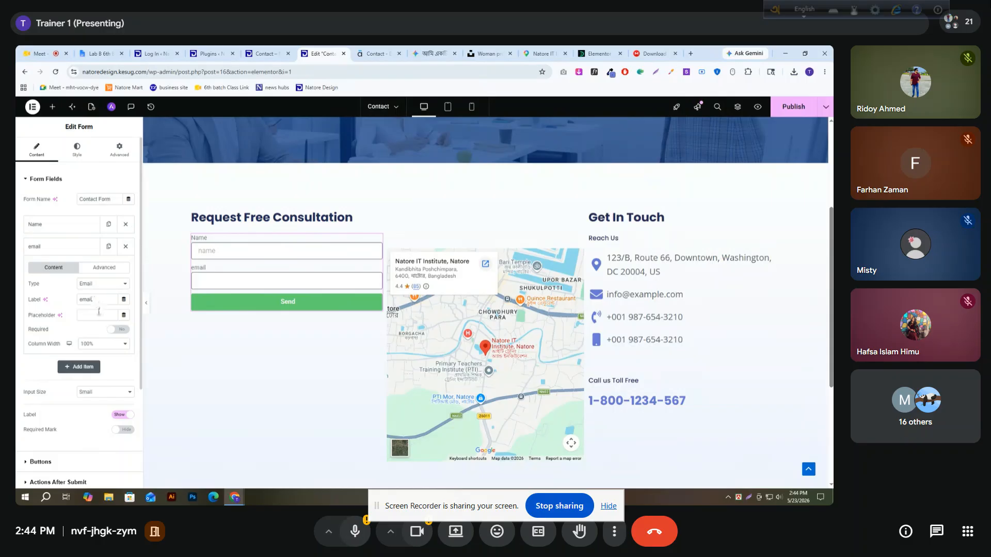
left_click(97, 312)
type("e,ao")
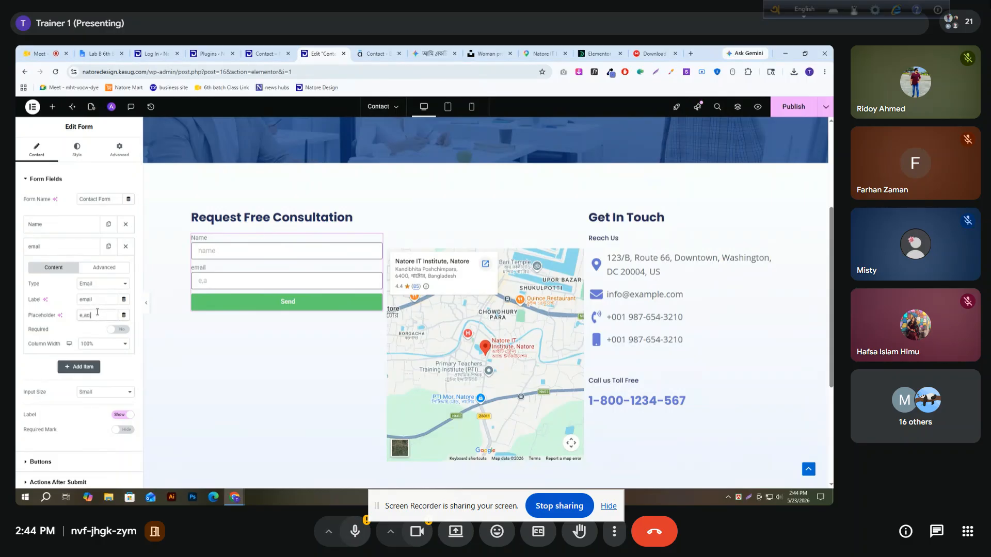
type("mail")
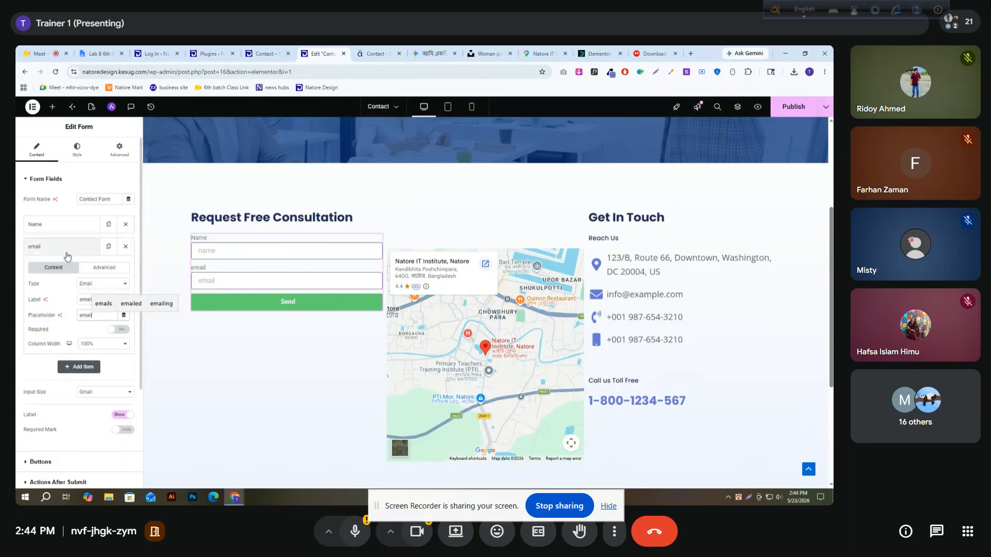
left_click(66, 256)
Add a Textarea field below the email field, with both label and placeholder set to "Message"
left_click(85, 267)
left_click(98, 305)
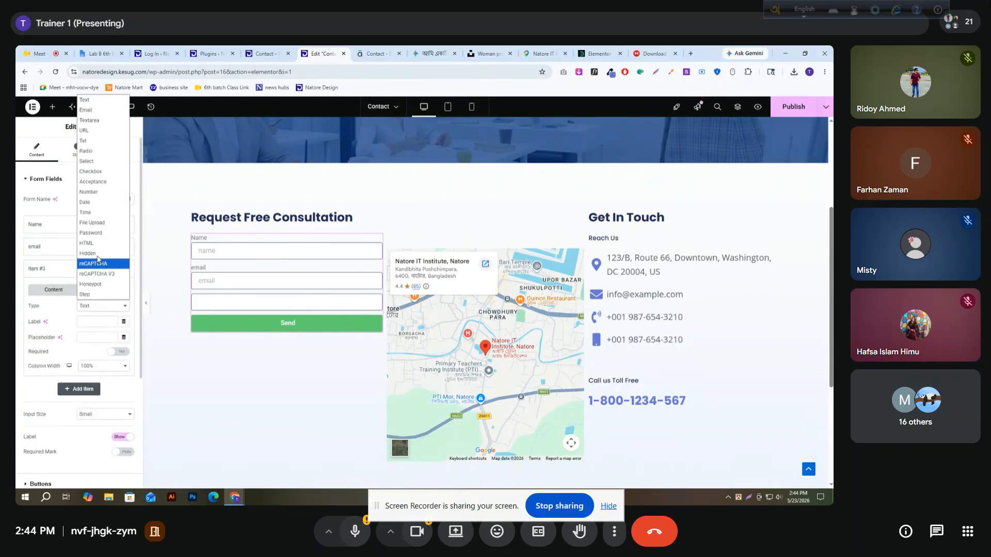
left_click(100, 123)
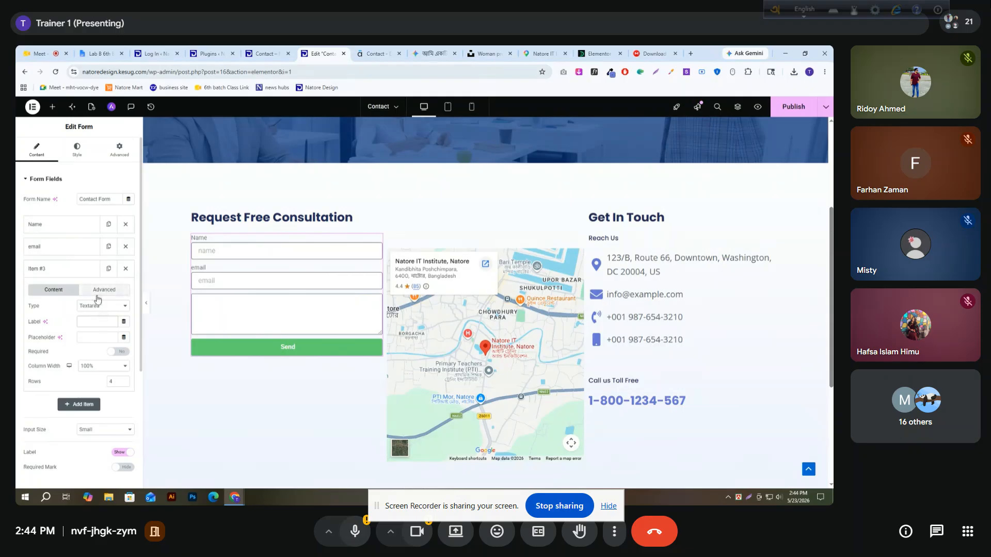
type("Message")
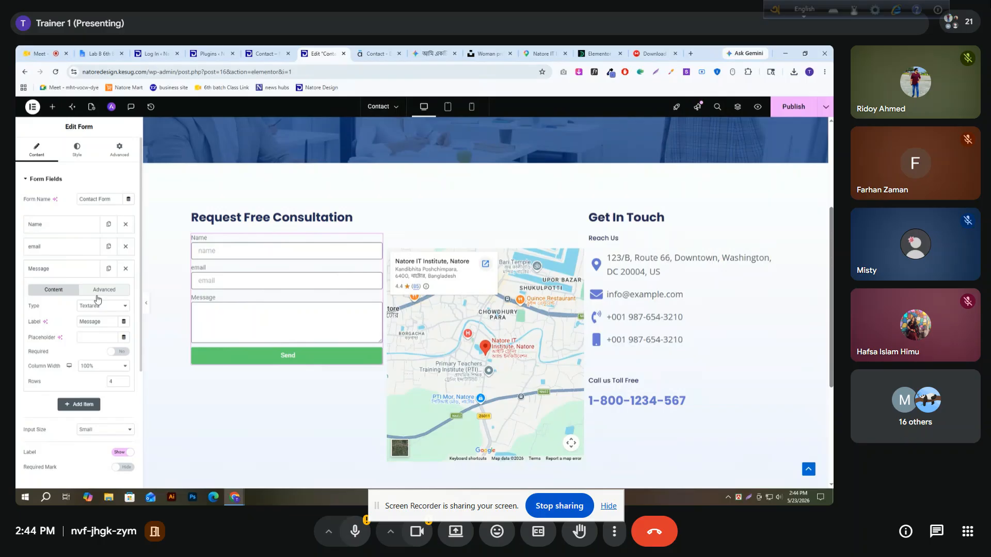
double_click(100, 324)
key("ctrl+c")
left_click(102, 337)
key("ctrl+v")
left_click(69, 271)
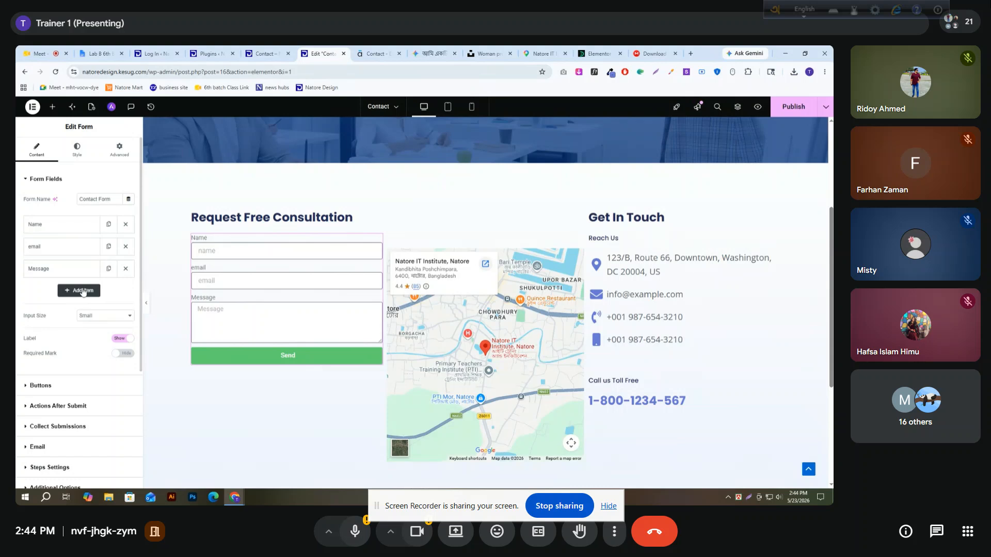
Add a URL field below Message, labelled "link" with the placeholder "put your url"
left_click(79, 291)
left_click(105, 329)
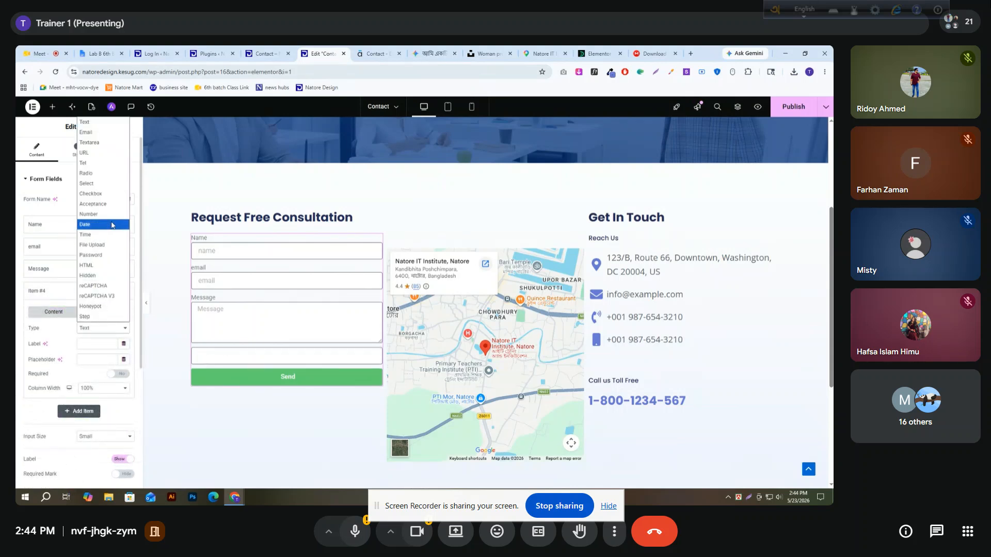
left_click(103, 153)
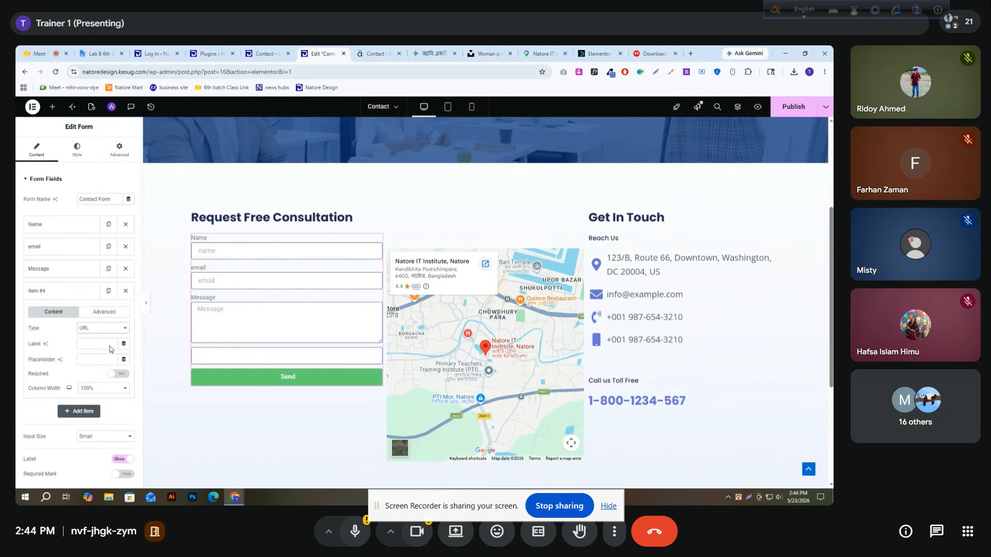
left_click(95, 339)
type("link")
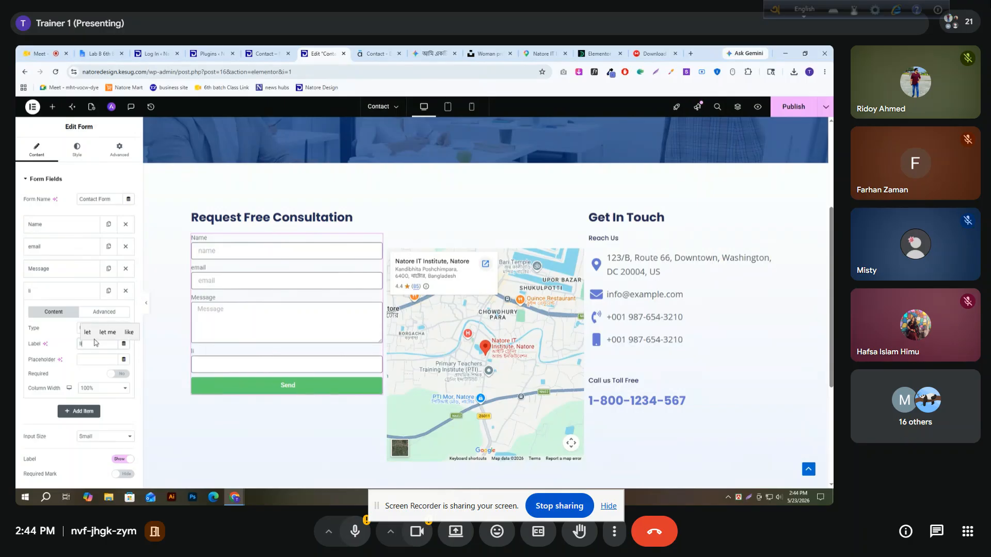
left_click(95, 362)
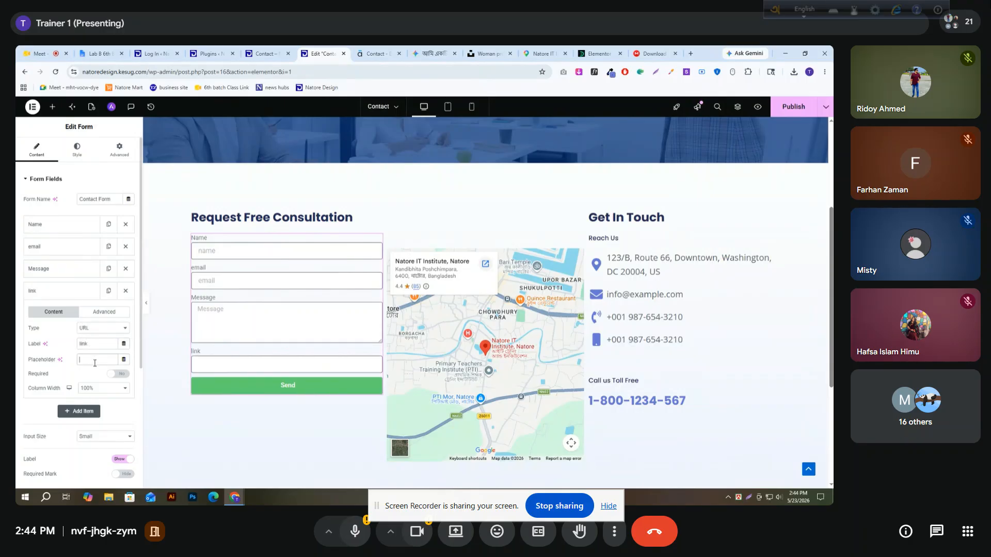
type("put")
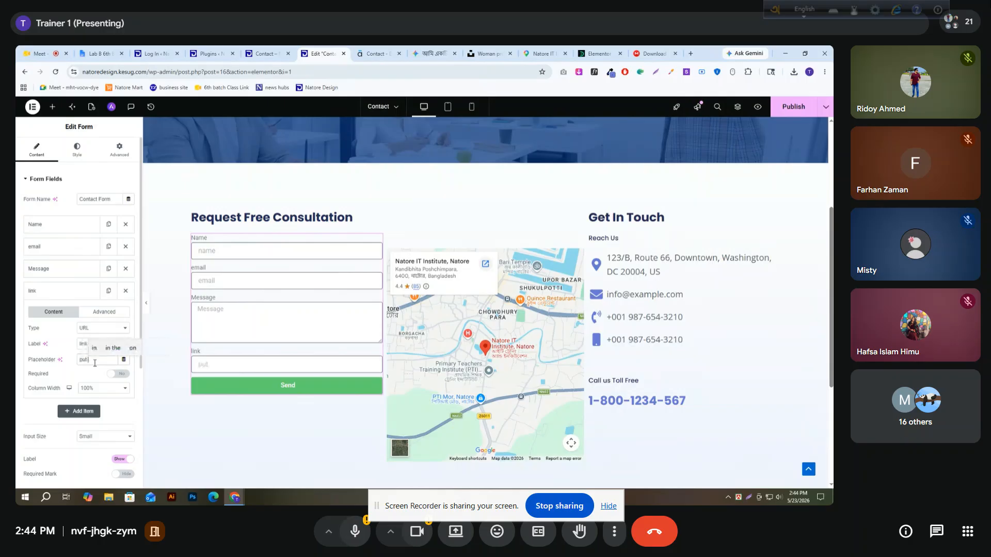
type(" your link")
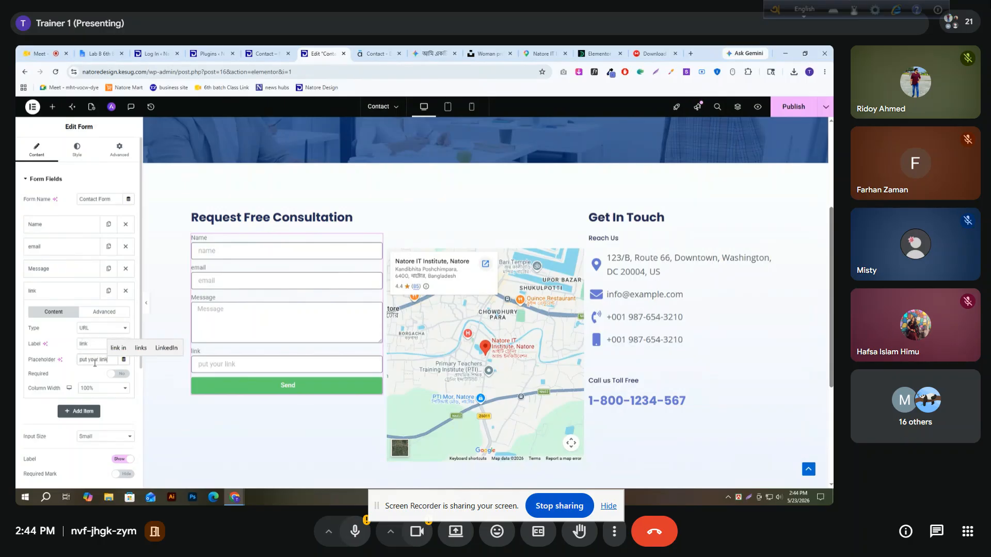
key("BackSpace")
key("BackSpace")
key("BackSpace")
type("urls")
key("BackSpace")
left_click(73, 295)
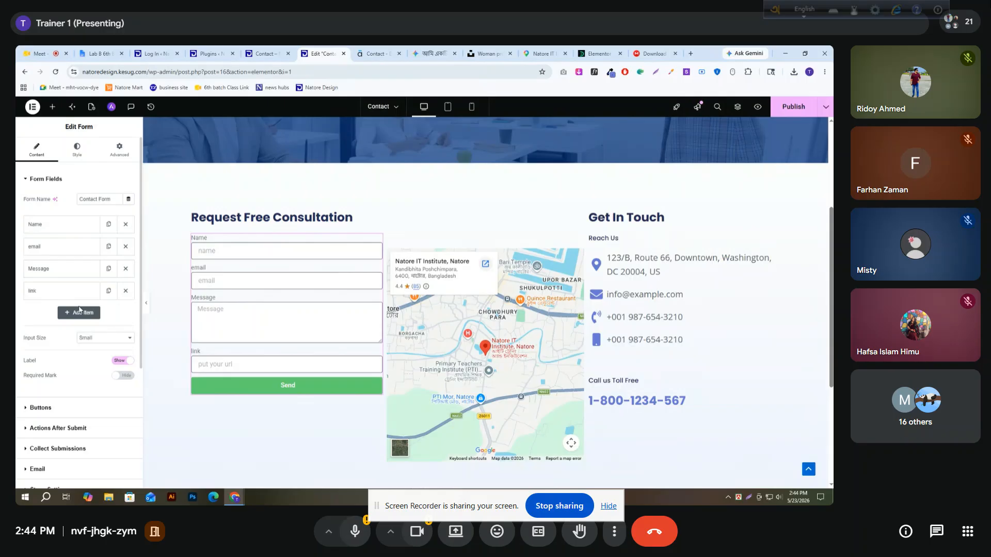
Add a Tel field below the link field, with both label and placeholder set to "Phone number"
left_click(77, 312)
scroll(83, 268, "down", 3)
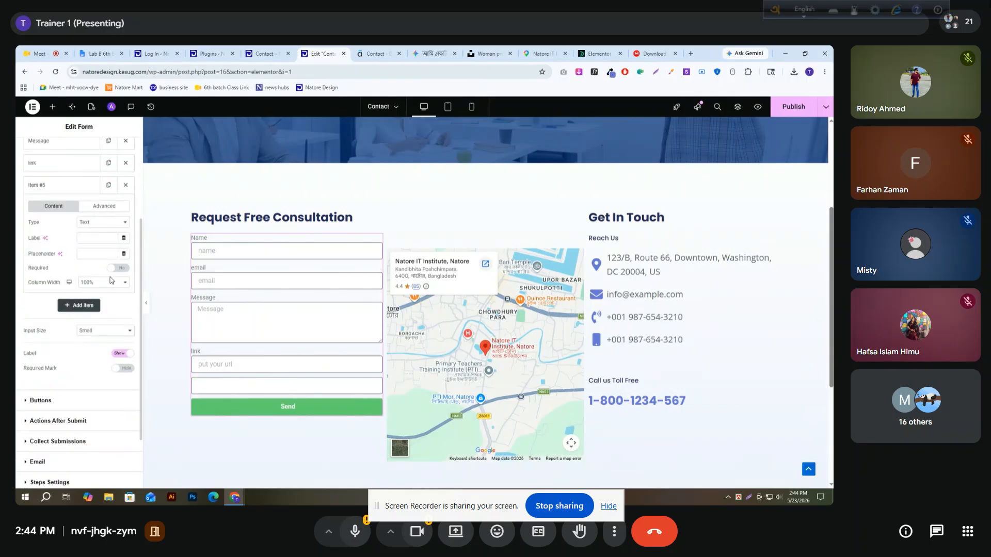
left_click(97, 224)
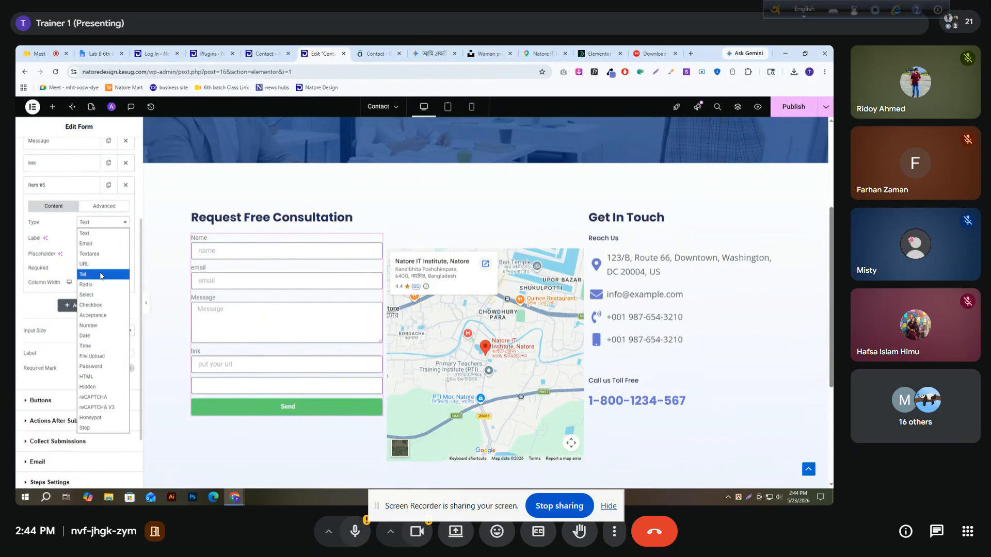
left_click(100, 275)
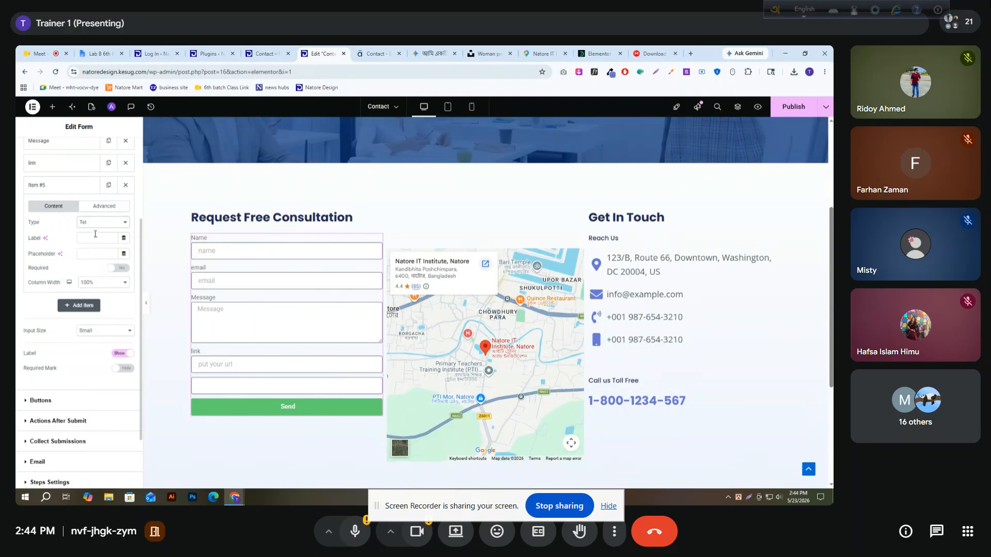
type("Pho")
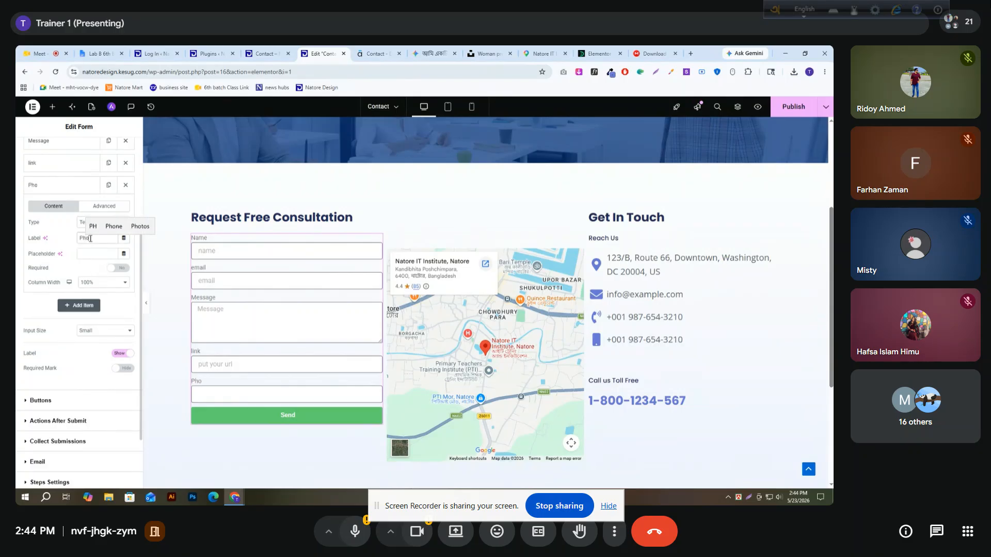
type("ne number")
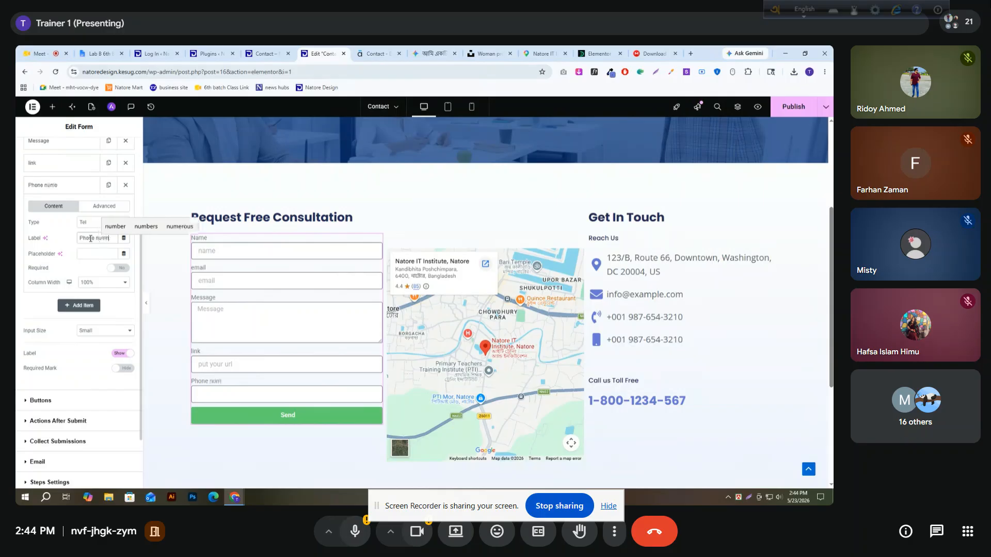
triple_click(90, 239)
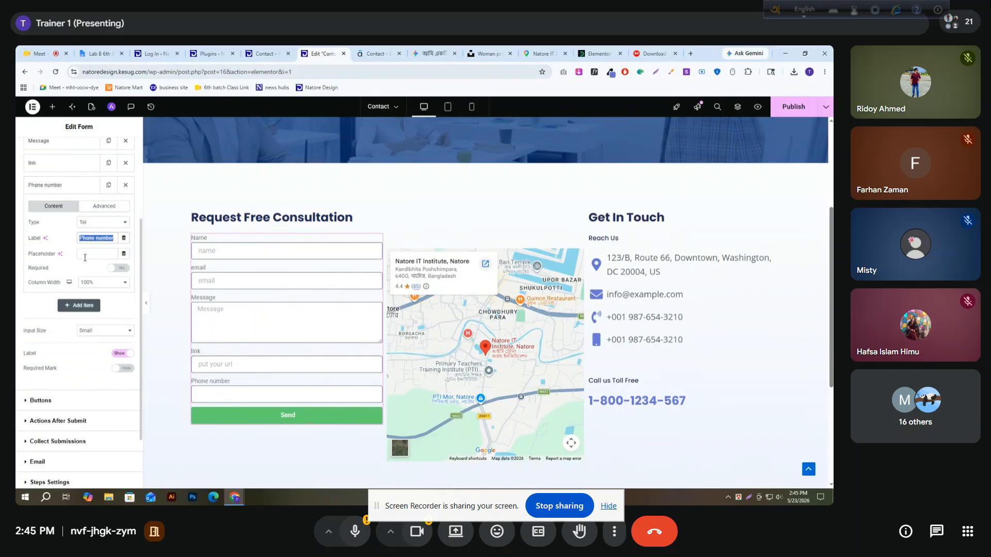
key("ctrl+c")
left_click(85, 255)
key("ctrl+v")
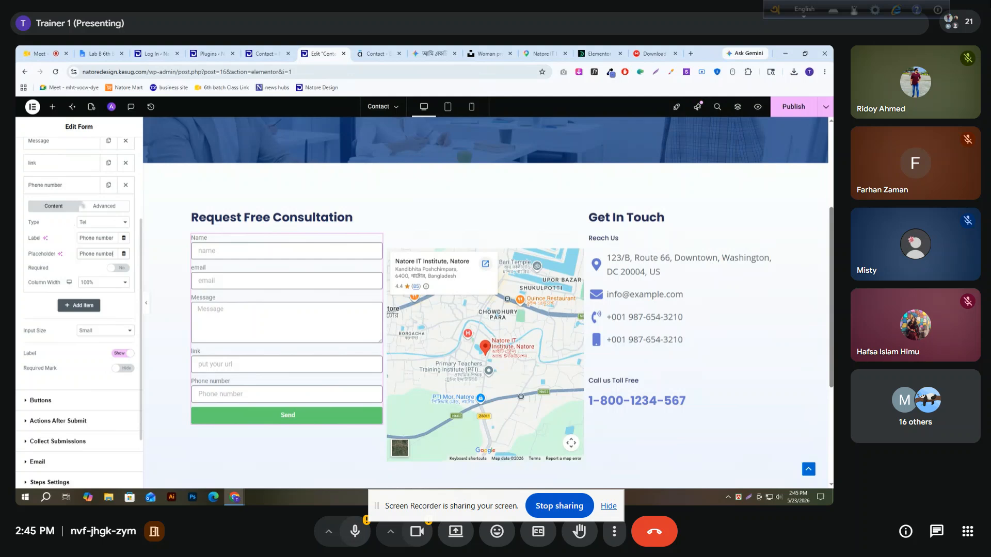
left_click(80, 186)
Add a Radio field below the Phone number field and label it "Option choice"
left_click(86, 205)
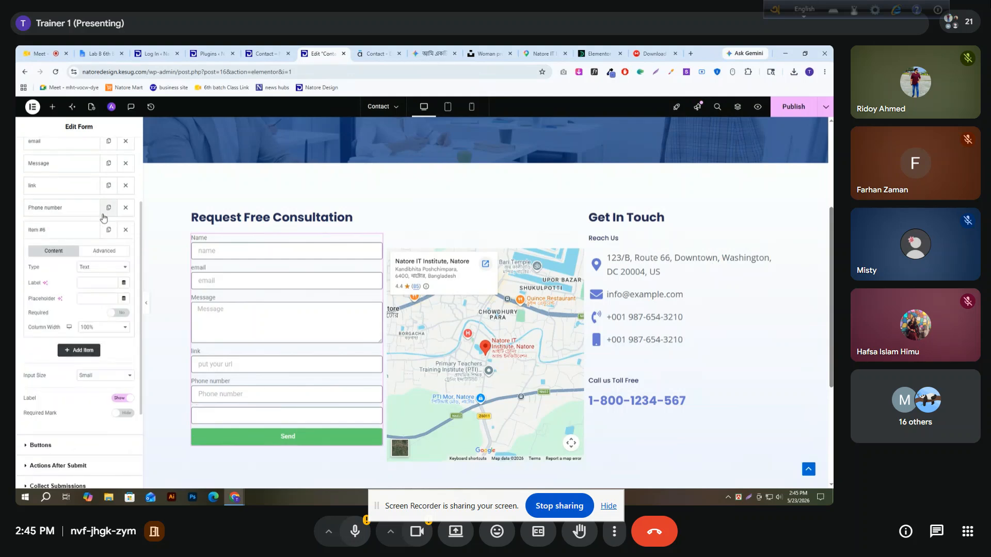
left_click(111, 267)
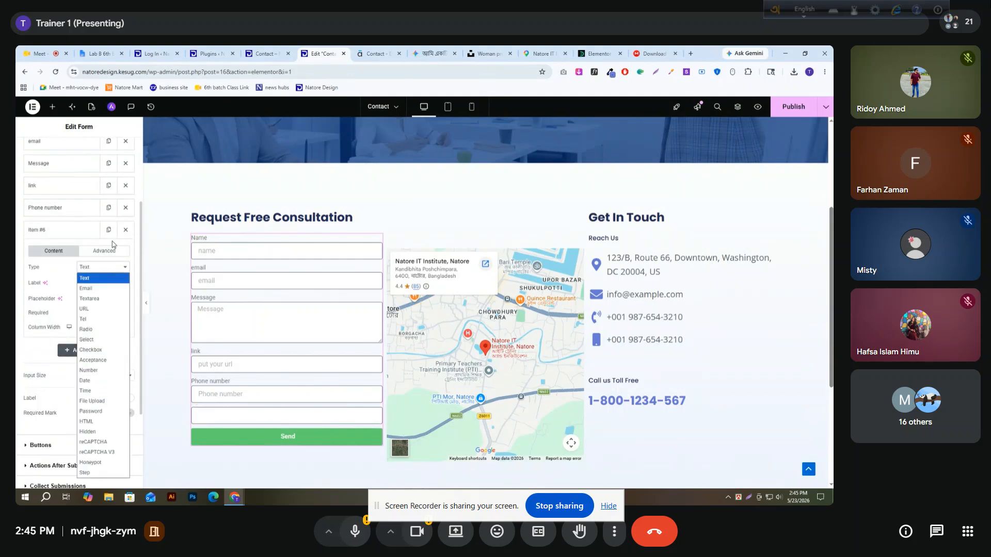
left_click(97, 333)
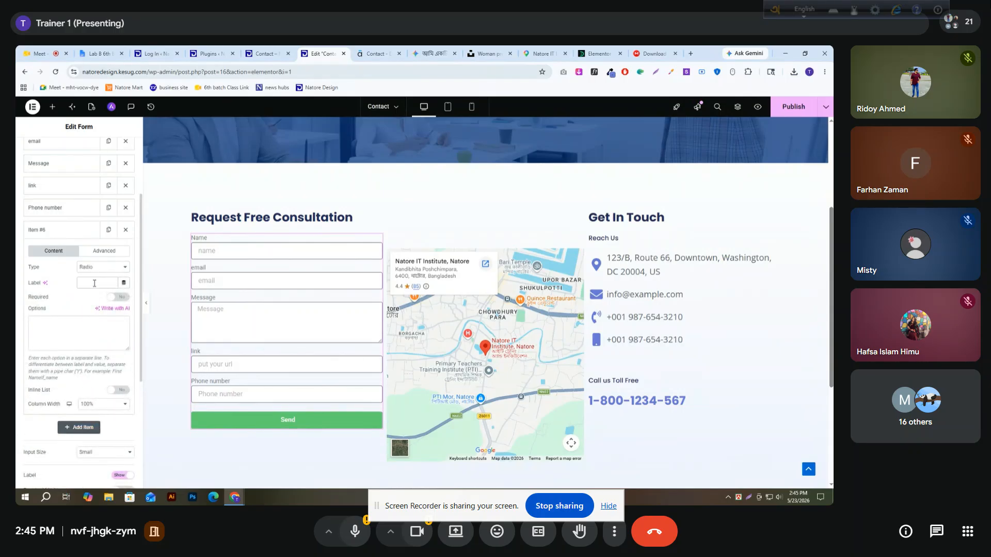
type("Op")
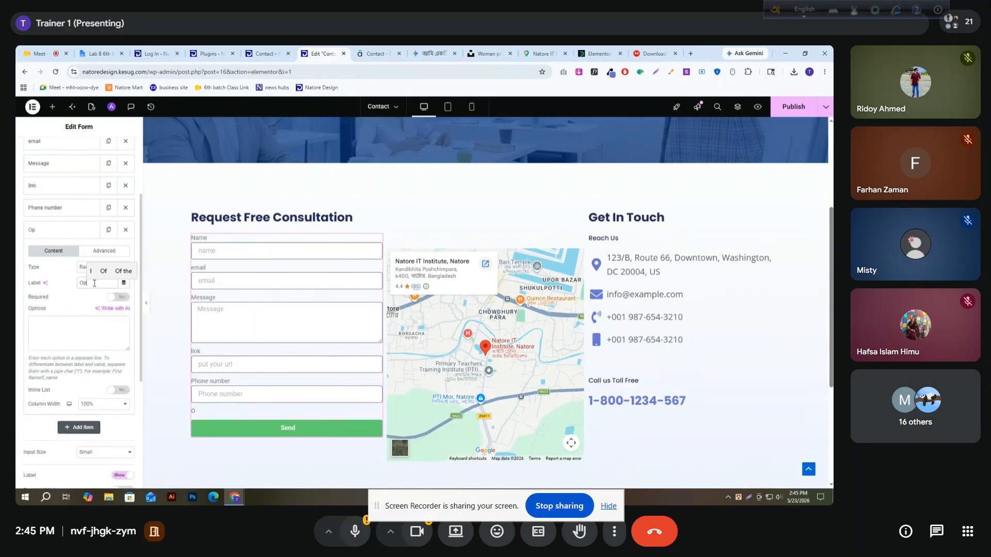
type("tion cho")
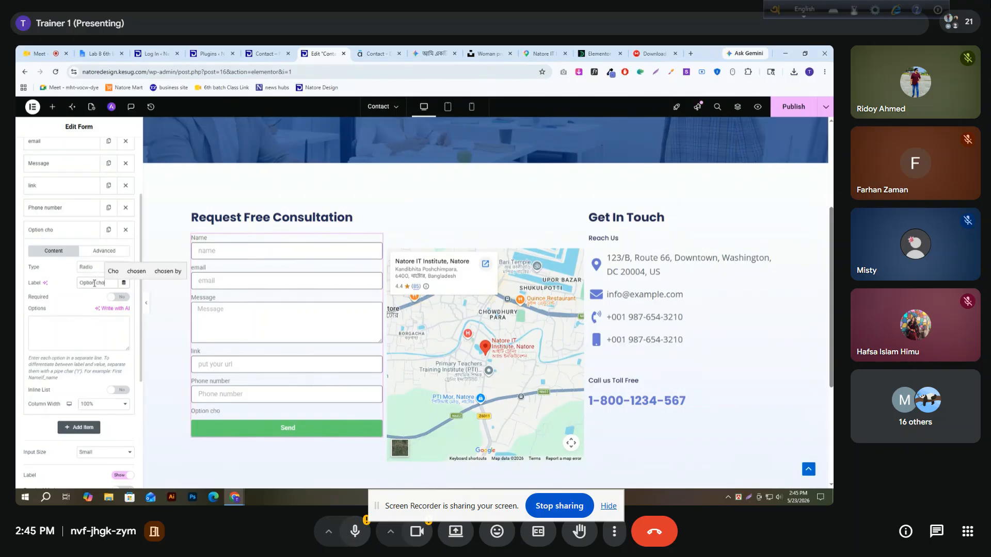
type("c")
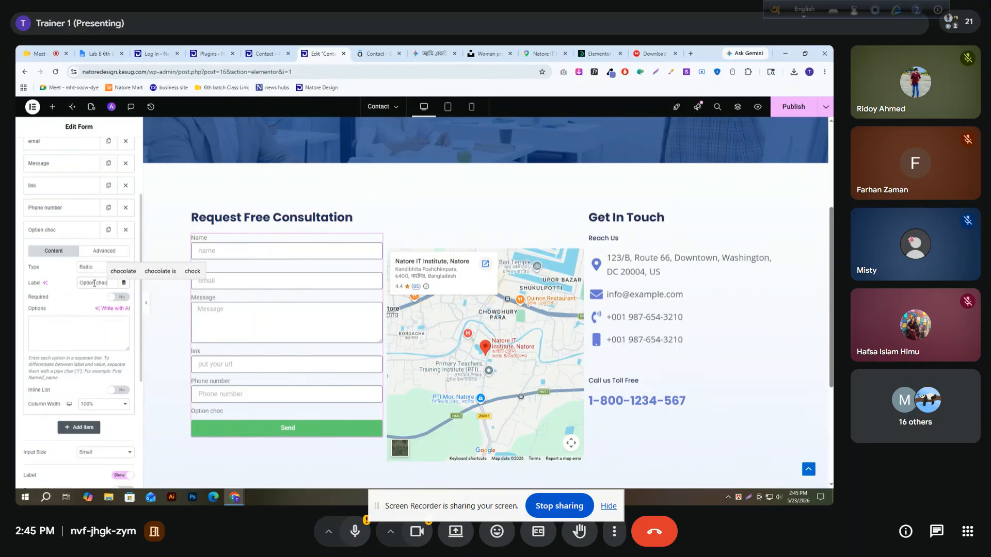
type("e")
key("BackSpace")
key("BackSpace")
type("ice")
Enter SEO, BLOG, Website design and Graphics Design as separate options of the Option choice radio field
left_click(70, 326)
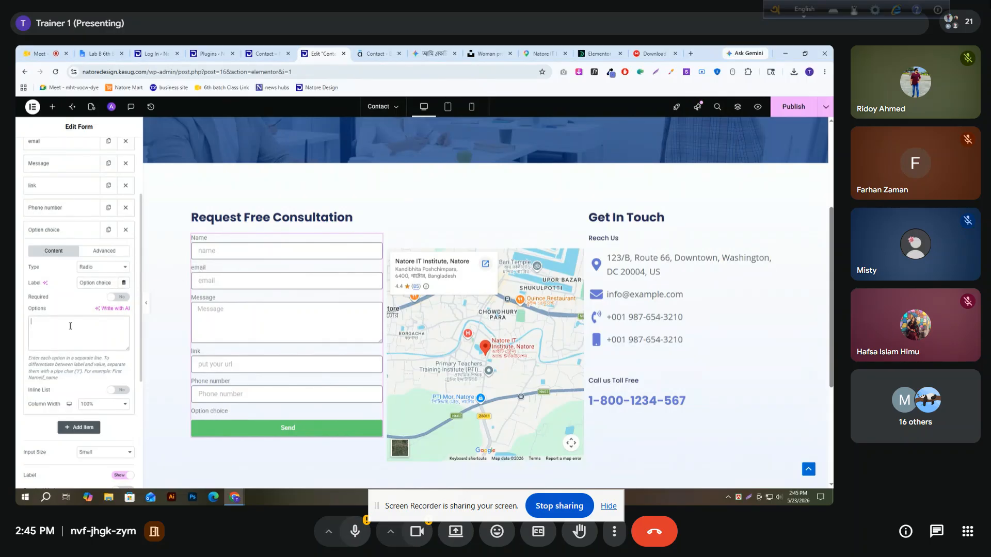
type("SEO ")
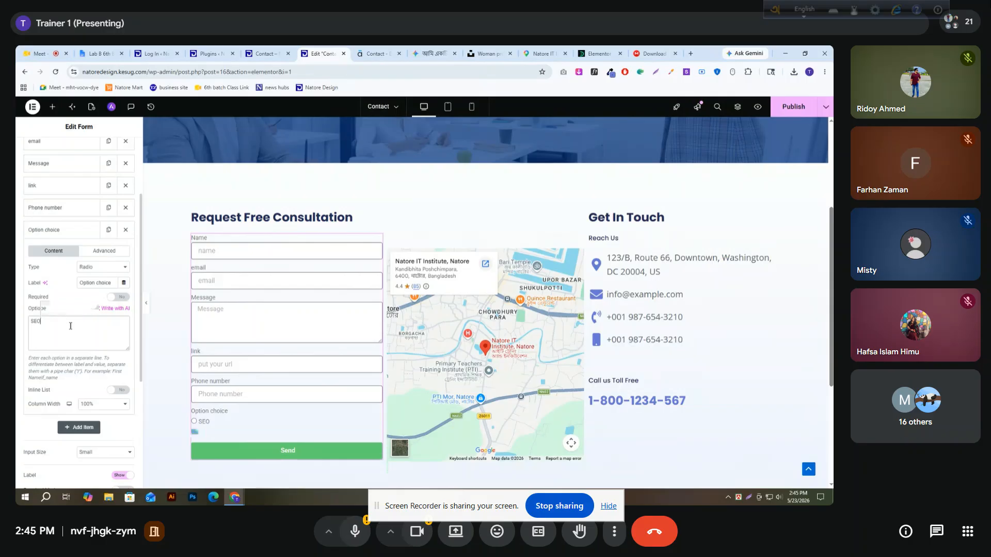
type("BLOG")
key("Return")
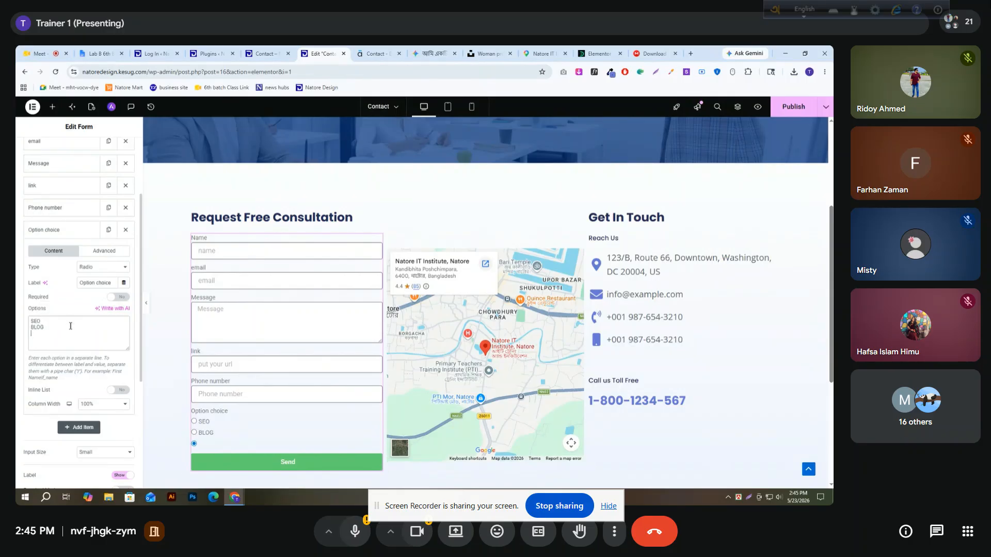
type("Webs")
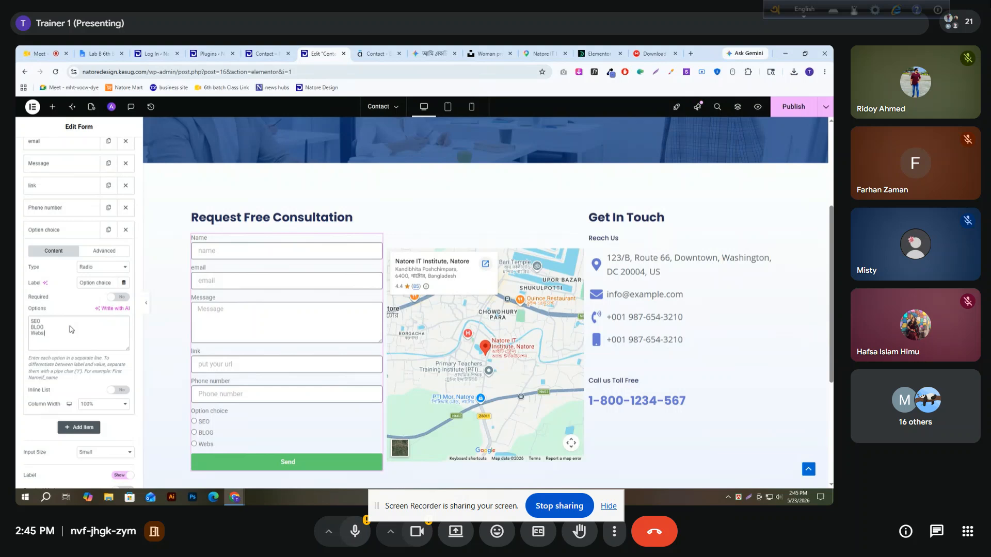
type("ite design")
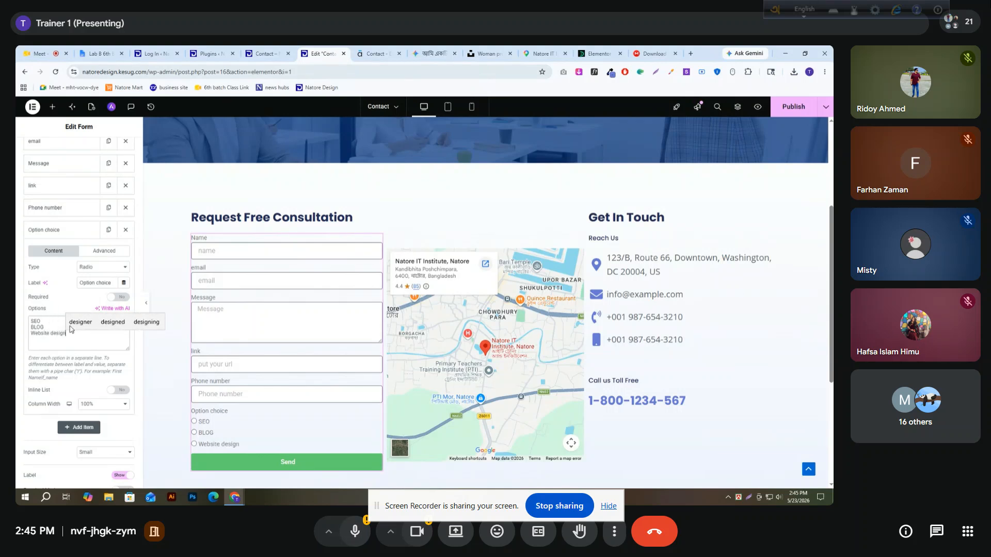
key("Return")
type("Grap")
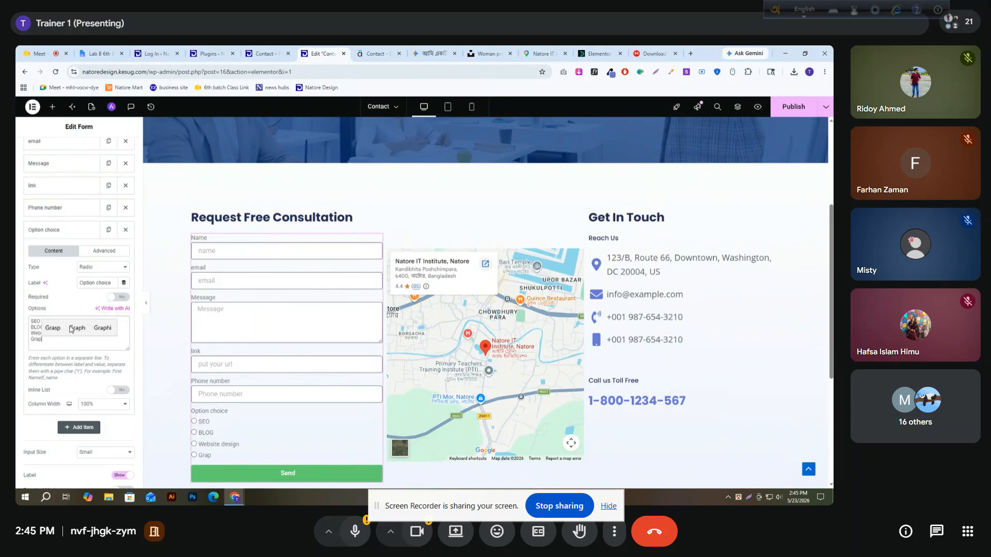
type("hics Design")
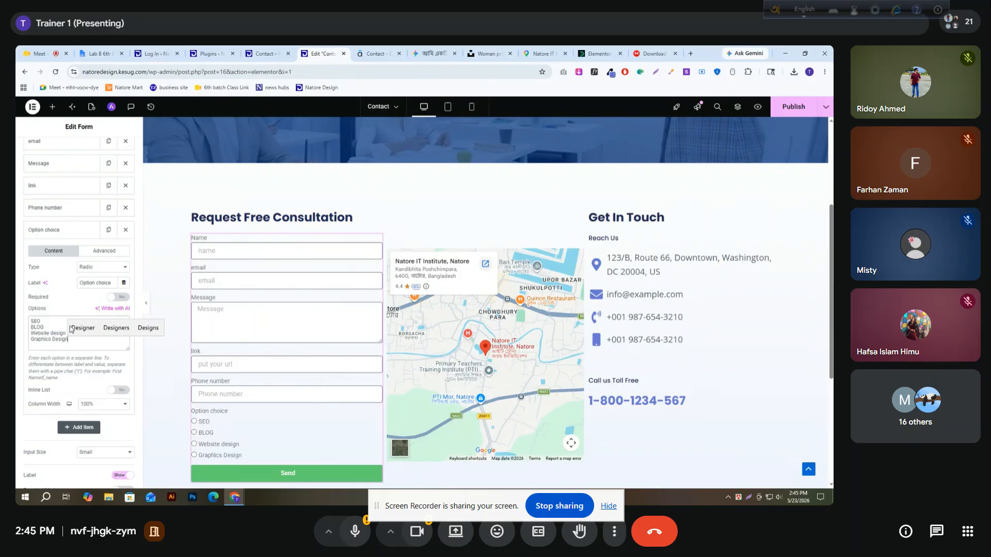
key("Return")
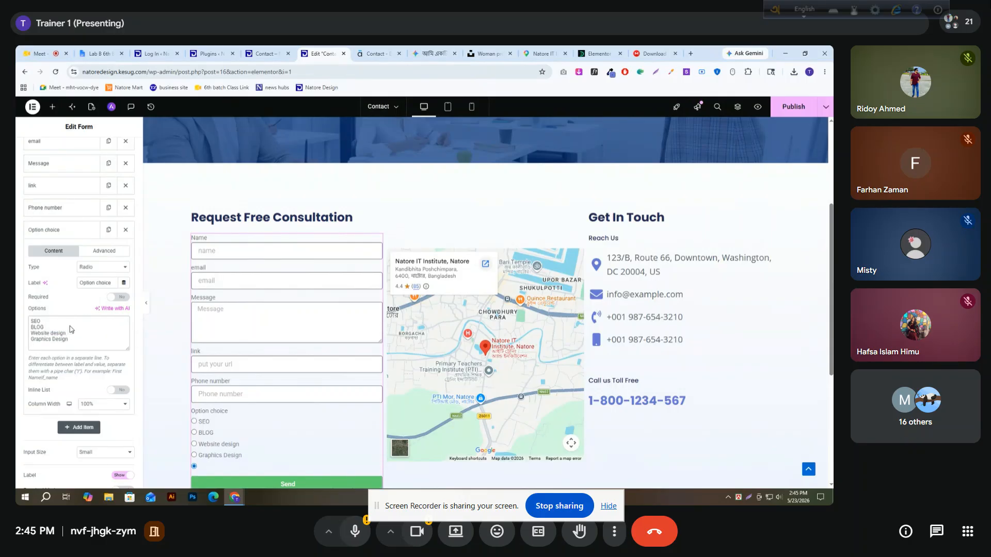
Add UI Design and UX Design to the options of the Option choice field, each on its own line
type("UI Fe")
key("BackSpace")
key("BackSpace")
key("BackSpace")
type("Design")
key("Return")
type("UX Design")
key("Return")
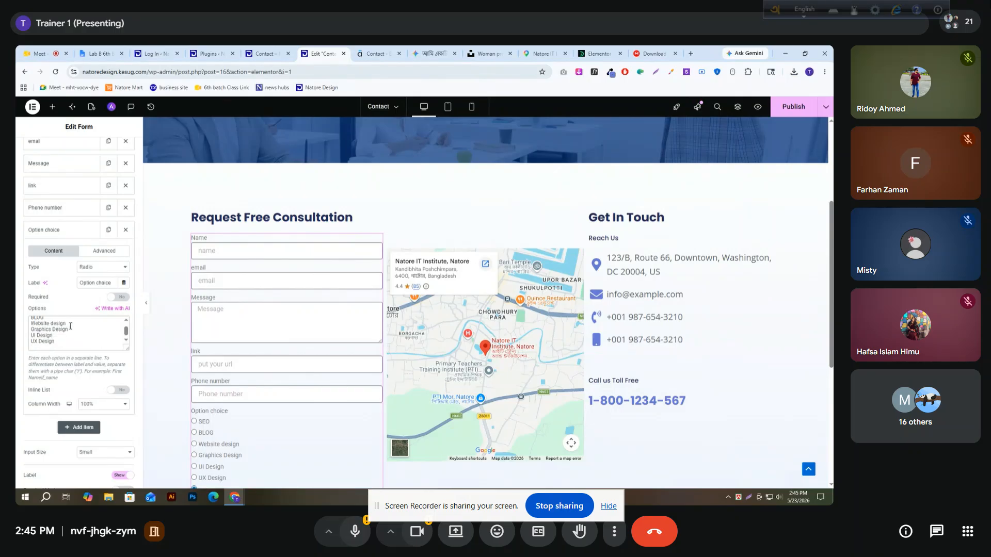
Complete the Option choice field's options with WordPress, WIX and Blogger on separate lines
type("WordPress")
key("Return")
type("W")
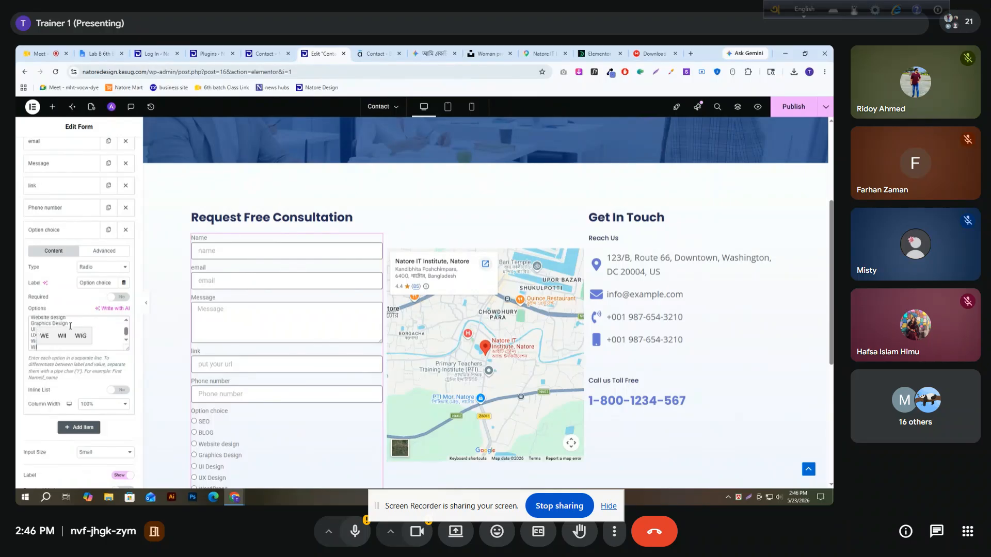
type("IX")
key("Return")
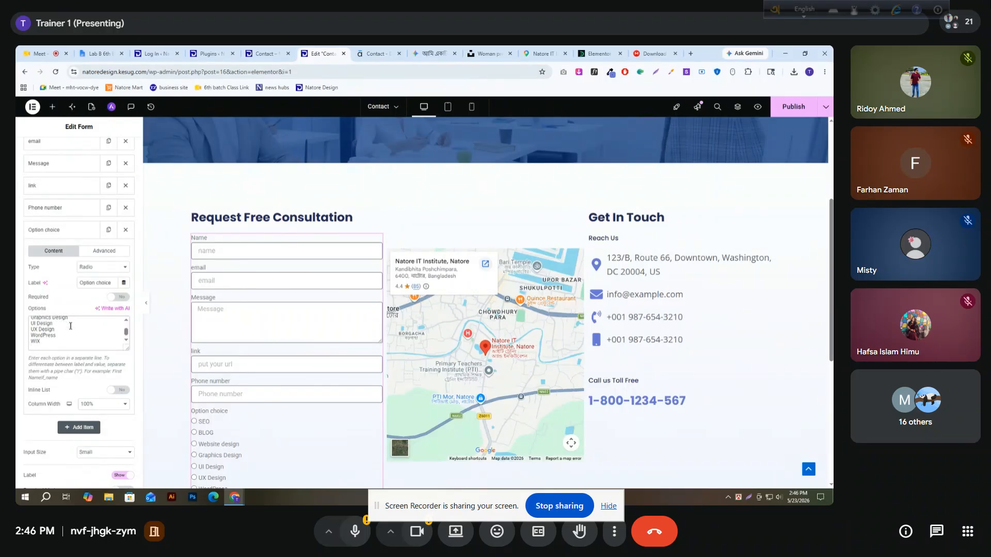
type("Blogg")
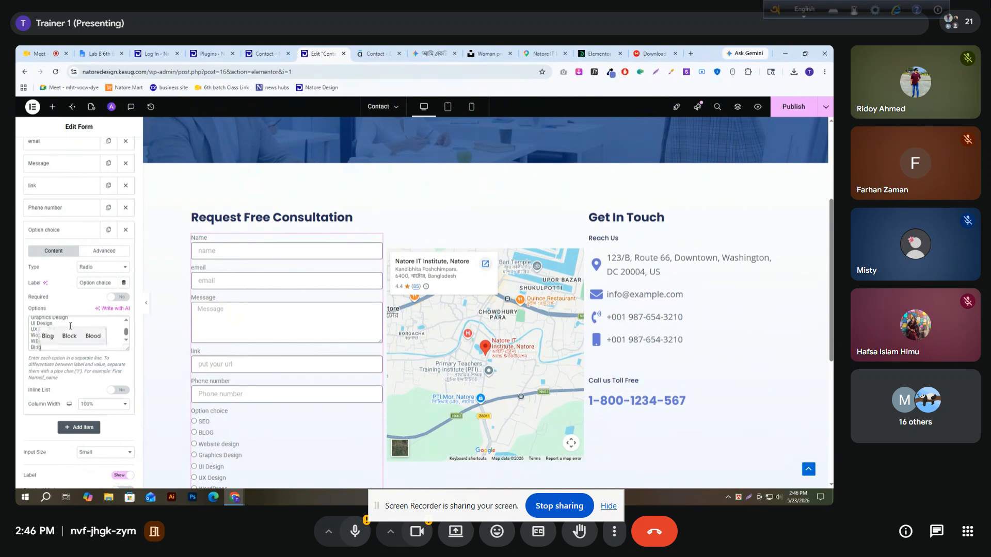
type("er")
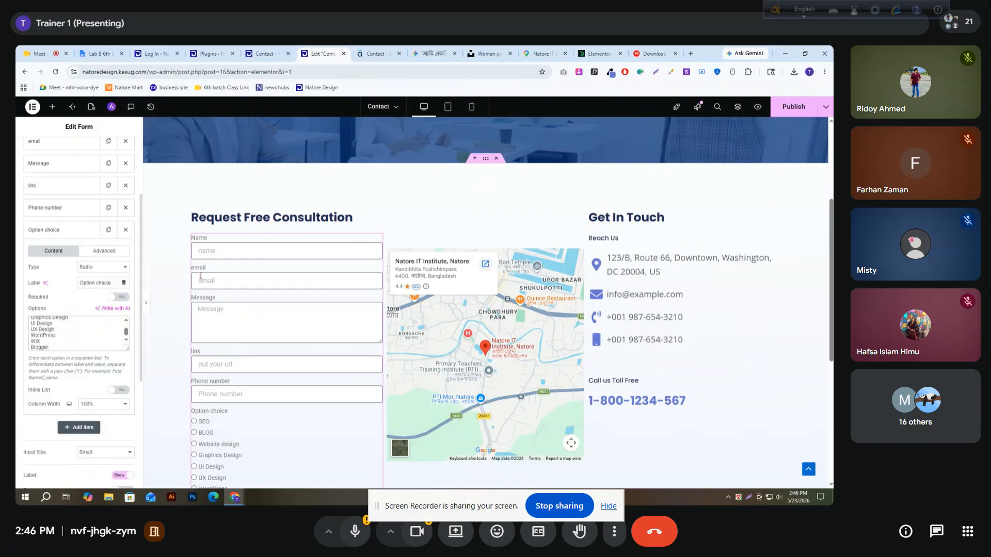
Test the radio options in the form preview by choosing SEO, Graphics Design, UX Design, UI Design and Website design in turn
scroll(249, 295, "down", 2)
left_click(203, 337)
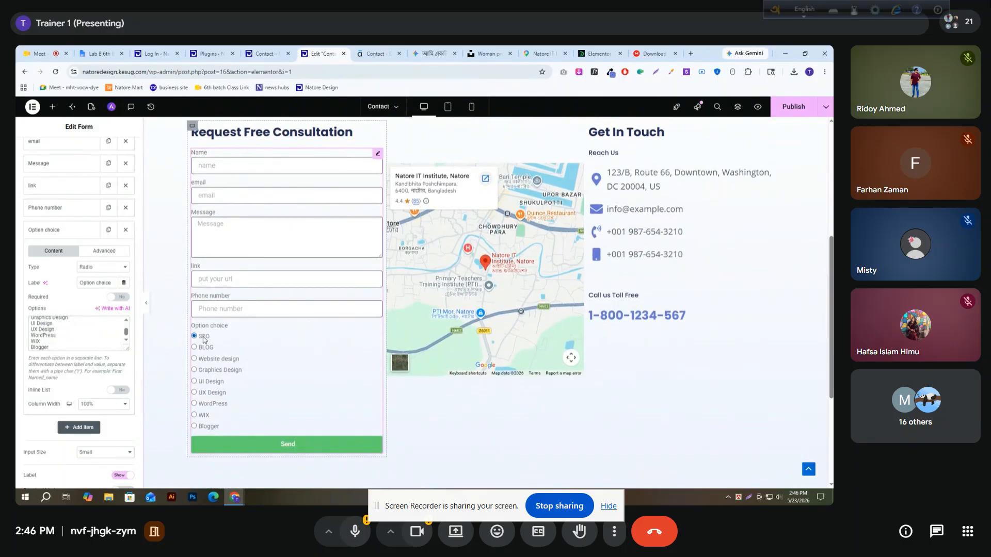
left_click(212, 372)
left_click(216, 394)
left_click(215, 382)
left_click(214, 361)
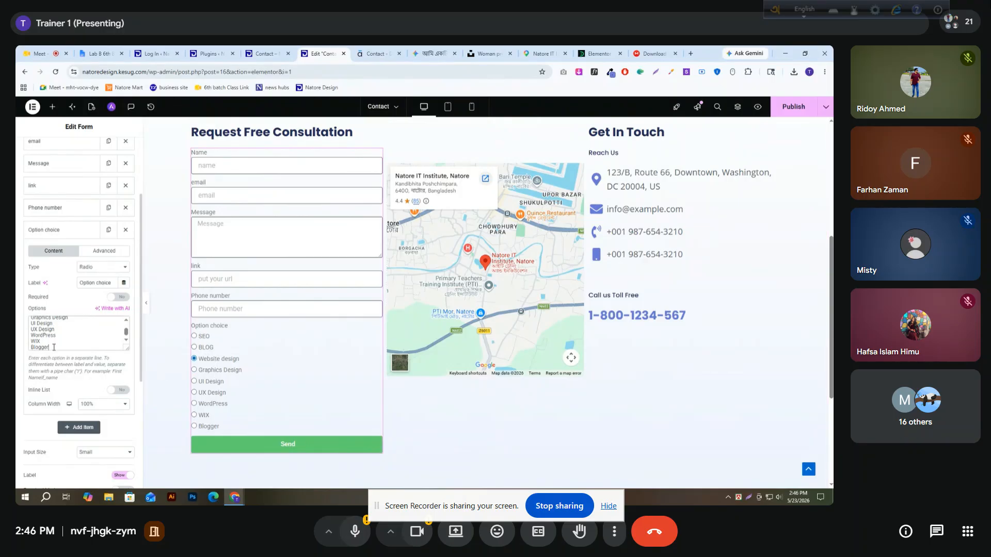
Copy the Option choice field's full option list and add a Checkbox field below it, labelled "Checkbox"
key("ctrl+a")
key("ctrl+c")
left_click(58, 342)
left_click(65, 231)
left_click(78, 249)
left_click(100, 289)
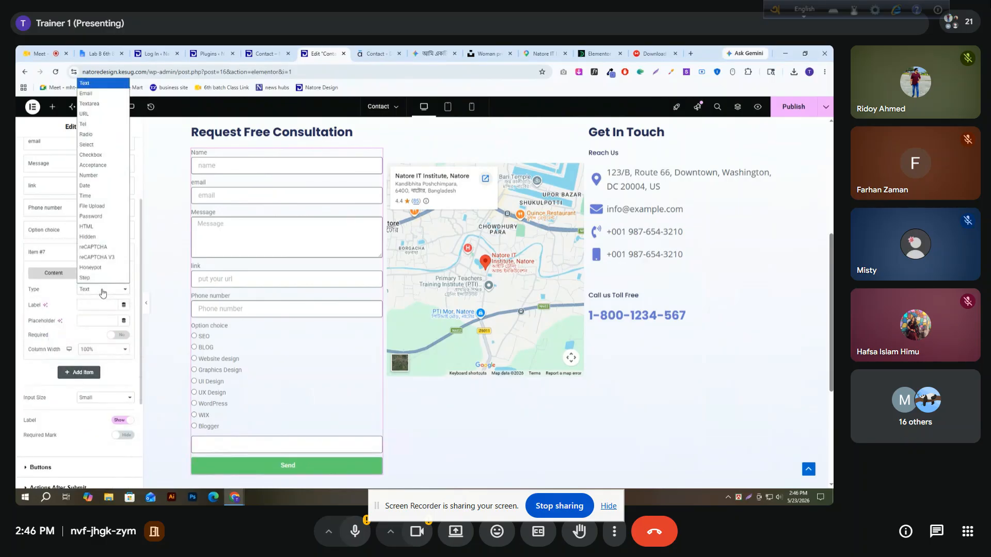
left_click(97, 156)
left_click(94, 305)
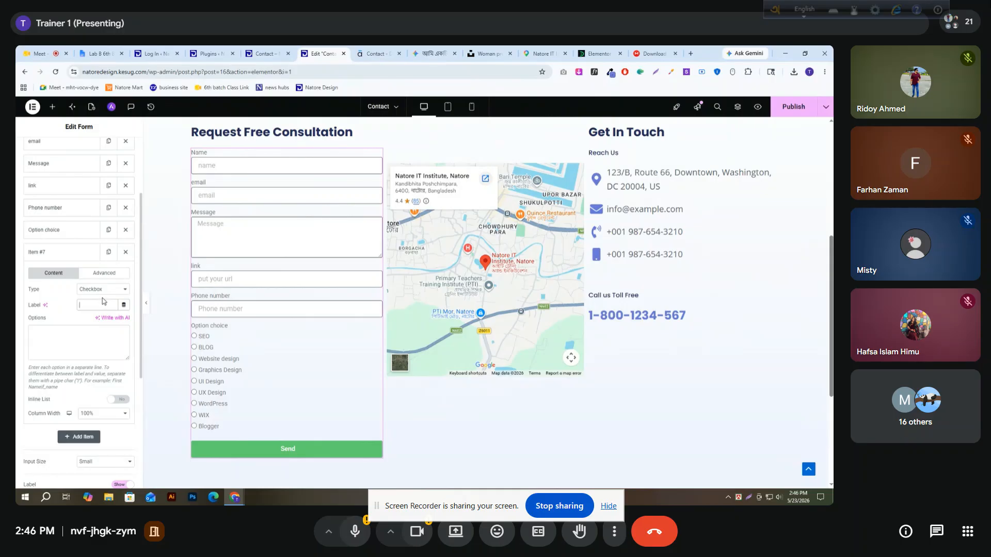
type("Check")
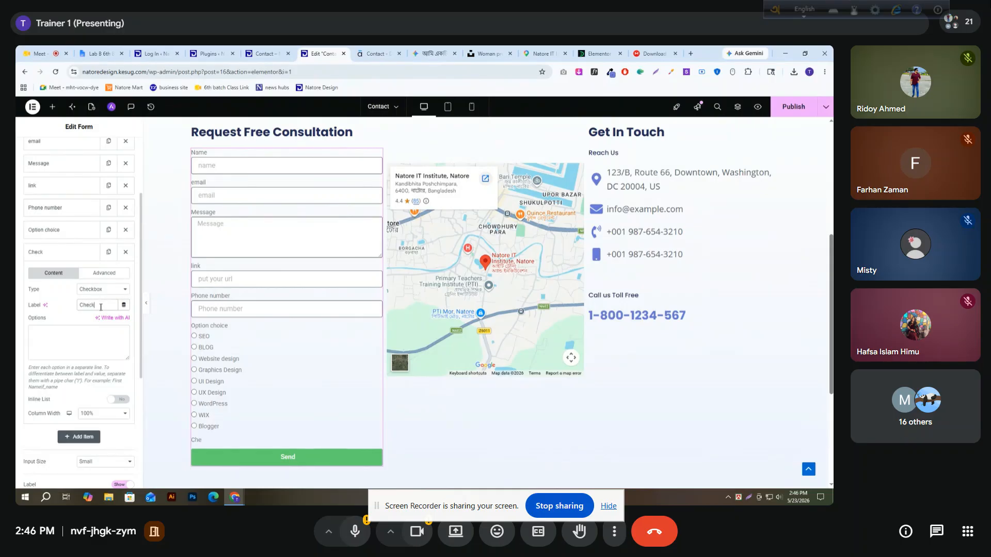
type("box")
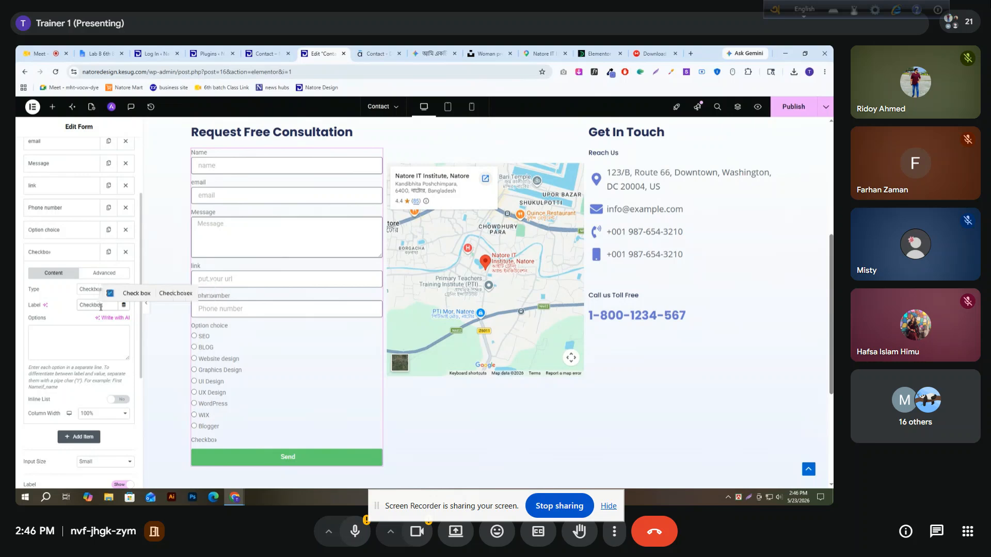
Paste the copied option list, from SEO to Blogger, as the options of the Checkbox field
left_click(105, 333)
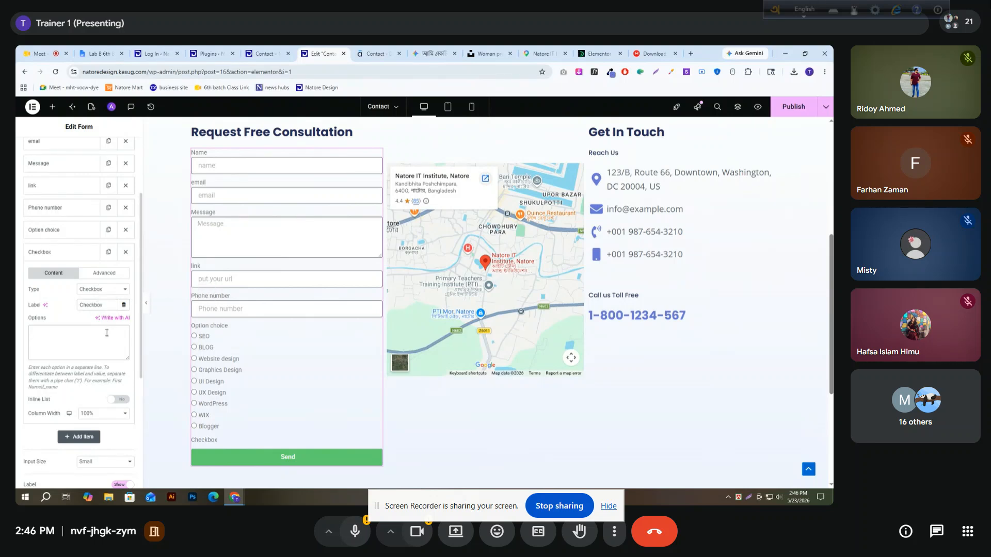
key("ctrl+v")
scroll(243, 318, "down", 4)
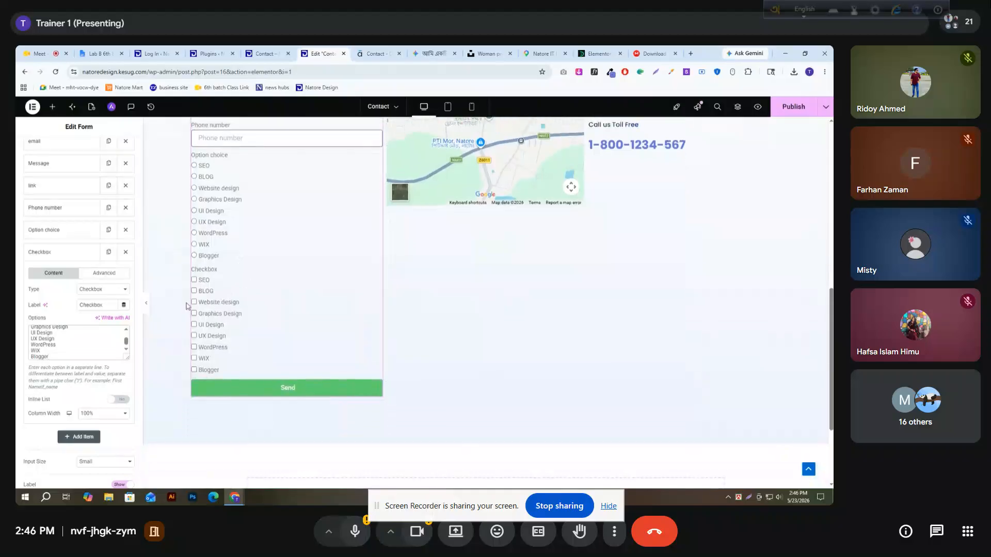
Test multiple selection in the form preview by ticking the Checkbox field's options and clearing UI Design, Graphics Design, Website design and BLOG
left_click(200, 281)
left_click(205, 292)
left_click(208, 304)
left_click(212, 316)
left_click(211, 327)
left_click(212, 338)
left_click(211, 351)
left_click(205, 361)
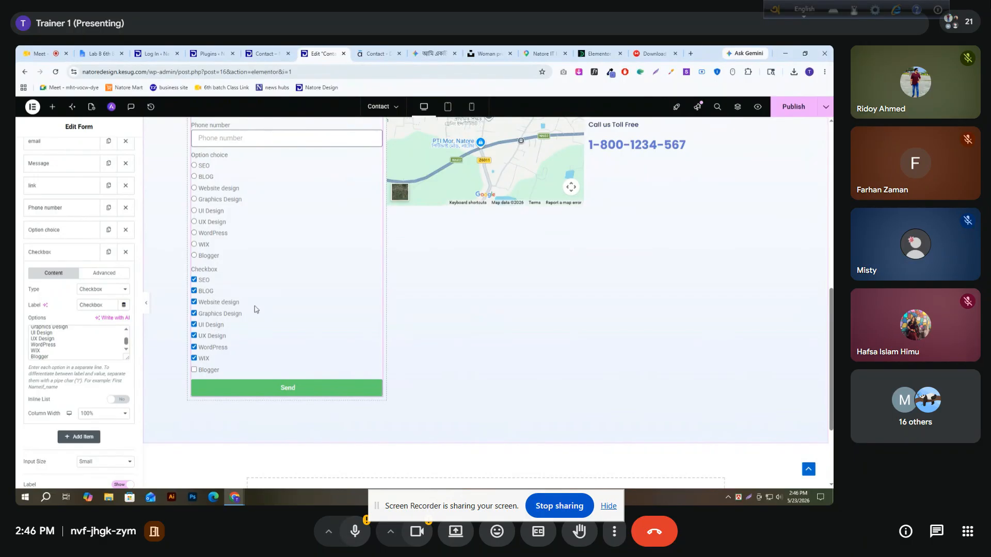
left_click(210, 325)
left_click(211, 314)
left_click(203, 291)
Test single selection in the Option choice radio list by choosing UX Design, BLOG and WordPress in turn
scroll(215, 244, "down", 1)
scroll(215, 243, "up", 1)
left_click(212, 225)
left_click(209, 176)
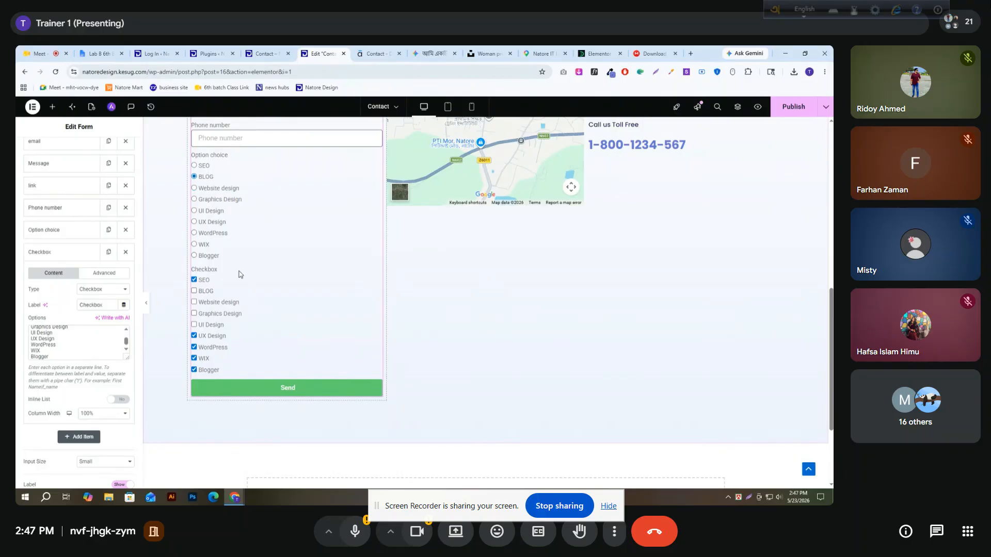
left_click(208, 233)
scroll(216, 298, "down", 2)
Collapse the Checkbox field's settings and add an Acceptance field below it
left_click(66, 254)
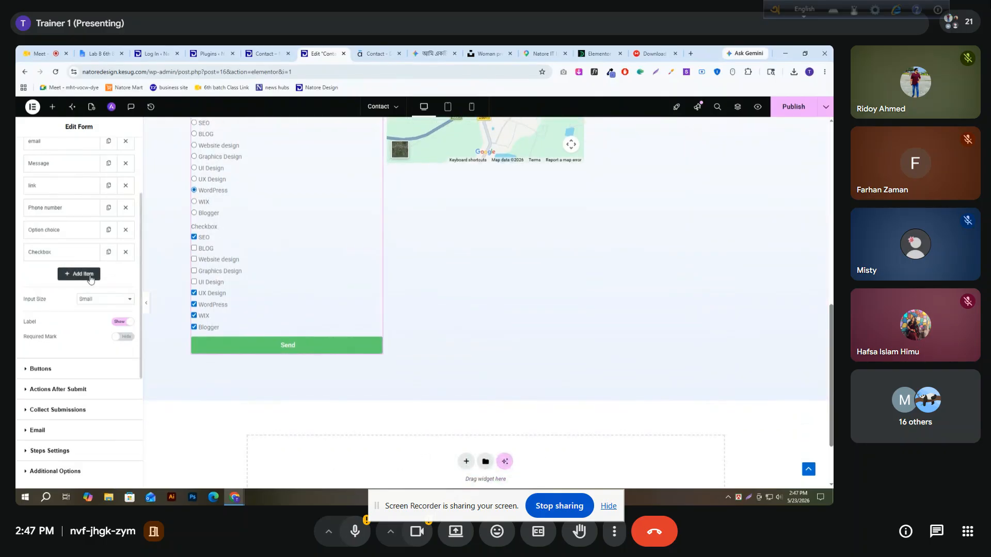
left_click(90, 276)
left_click(103, 312)
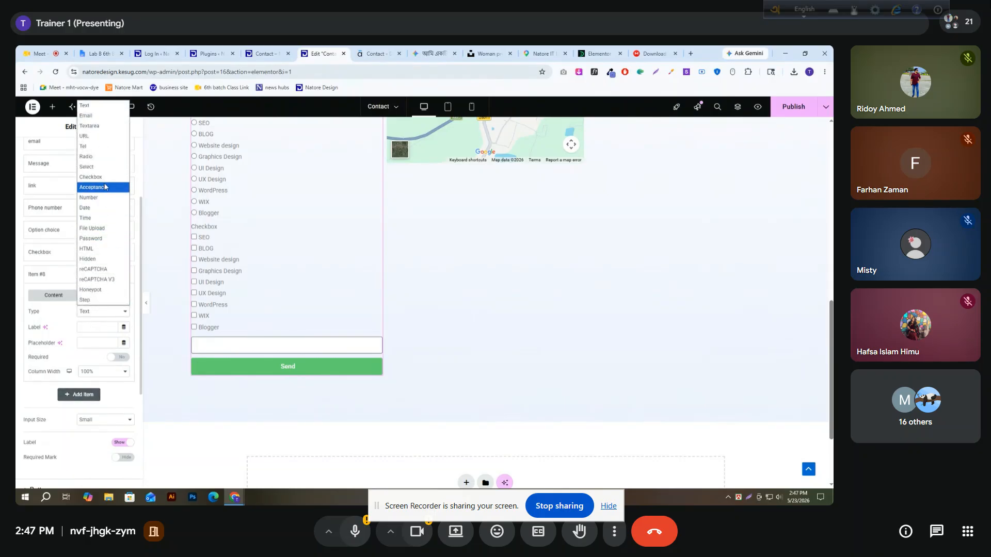
left_click(104, 190)
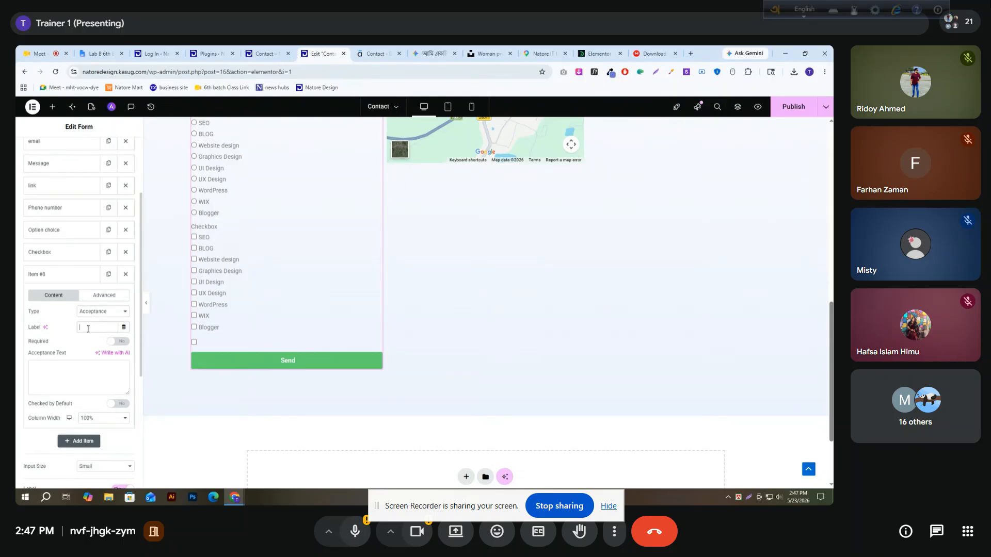
Label the Acceptance field "allow", set its acceptance text to "i agree to confirm", and test its tick box in the form preview
left_click(88, 329)
type("allow")
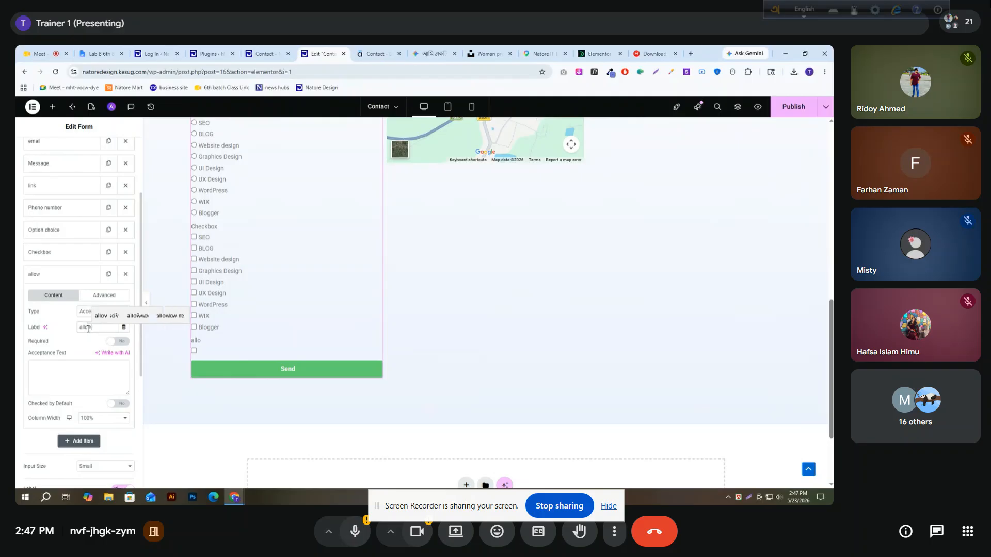
left_click(78, 372)
type("i agg")
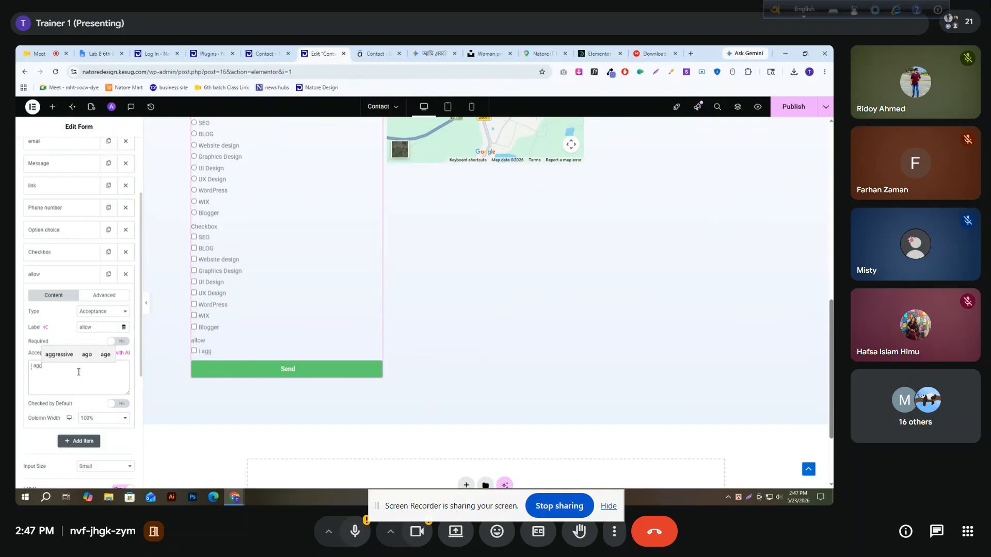
key("BackSpace")
type("re")
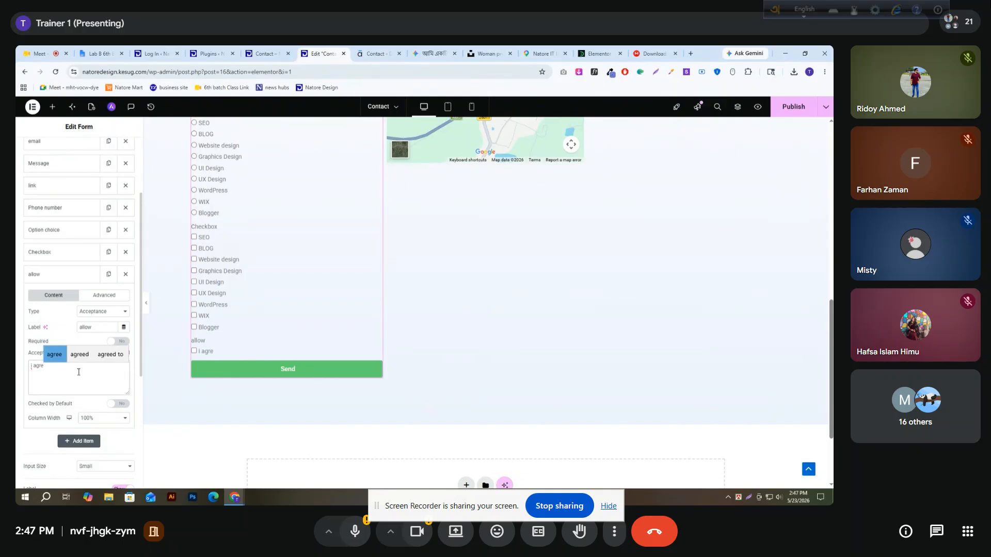
type("e to co")
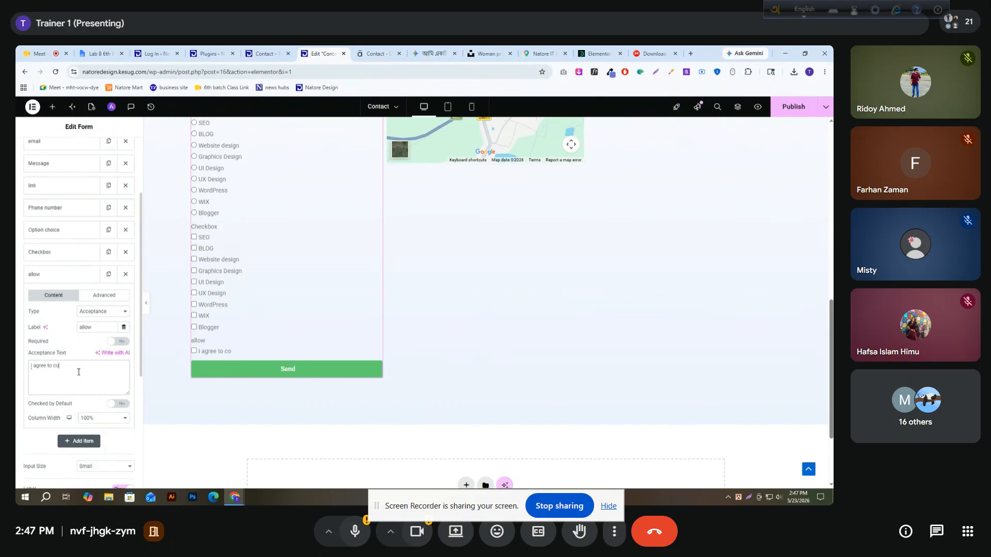
type("nfirm")
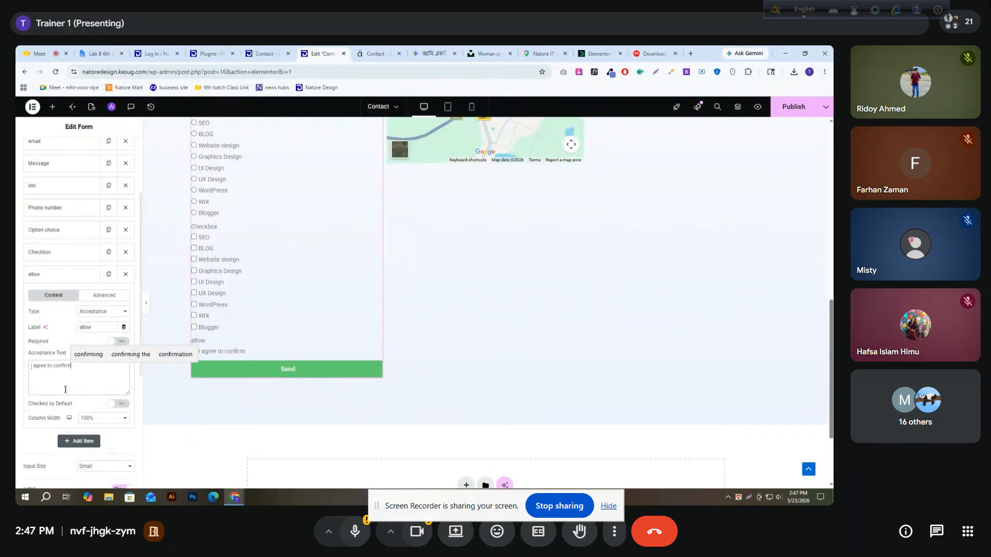
left_click(50, 349)
left_click(194, 352)
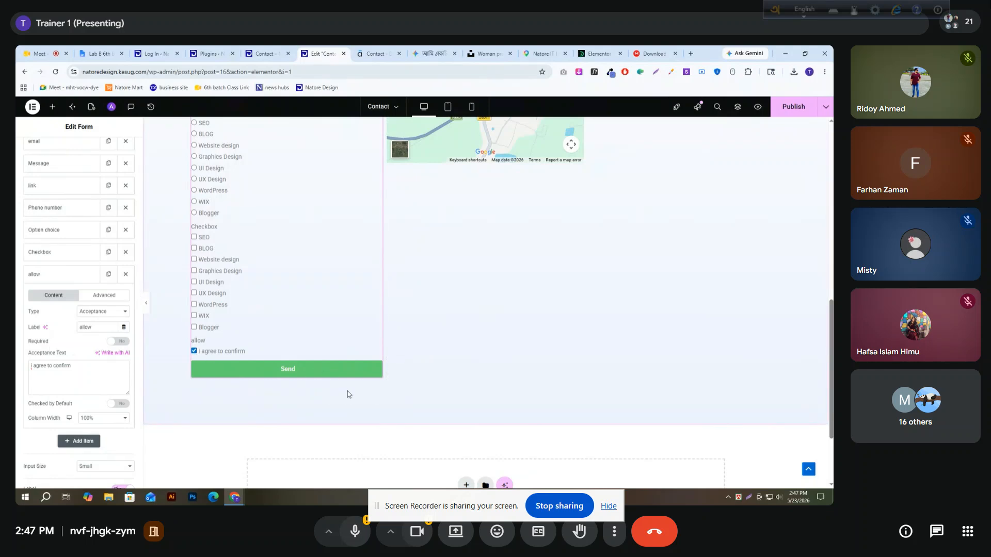
left_click(87, 280)
Add a Number field below the allow field, with "Number" as both its label and placeholder
left_click(79, 296)
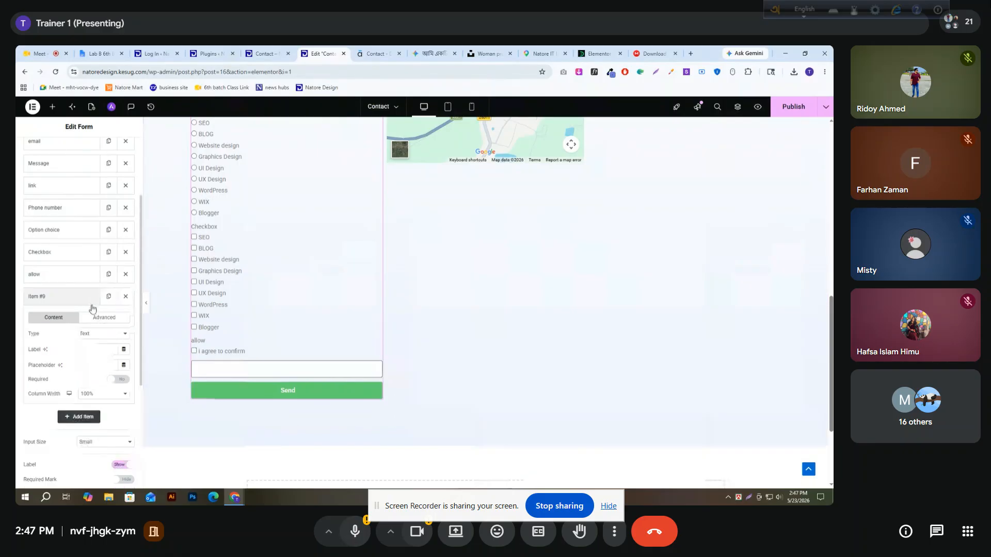
left_click(98, 334)
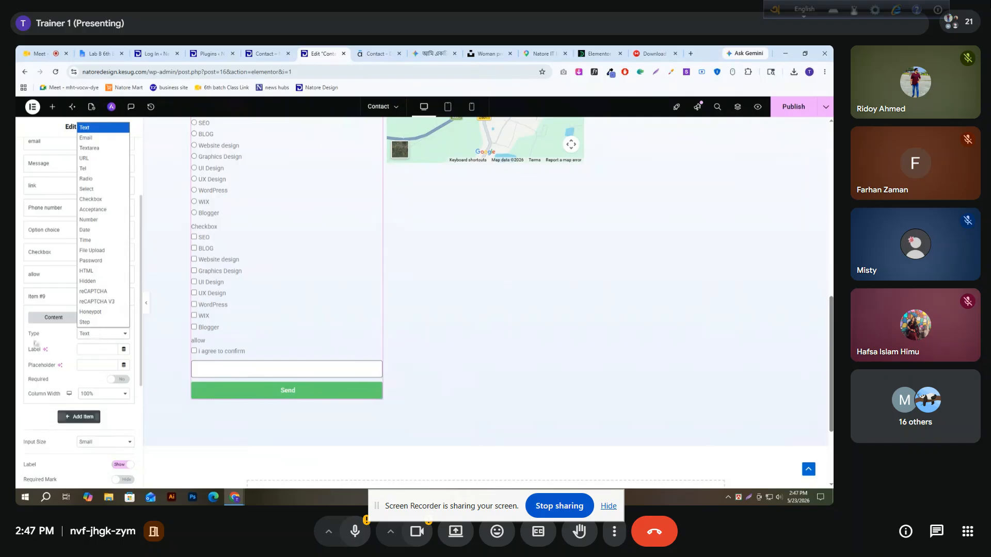
left_click(94, 220)
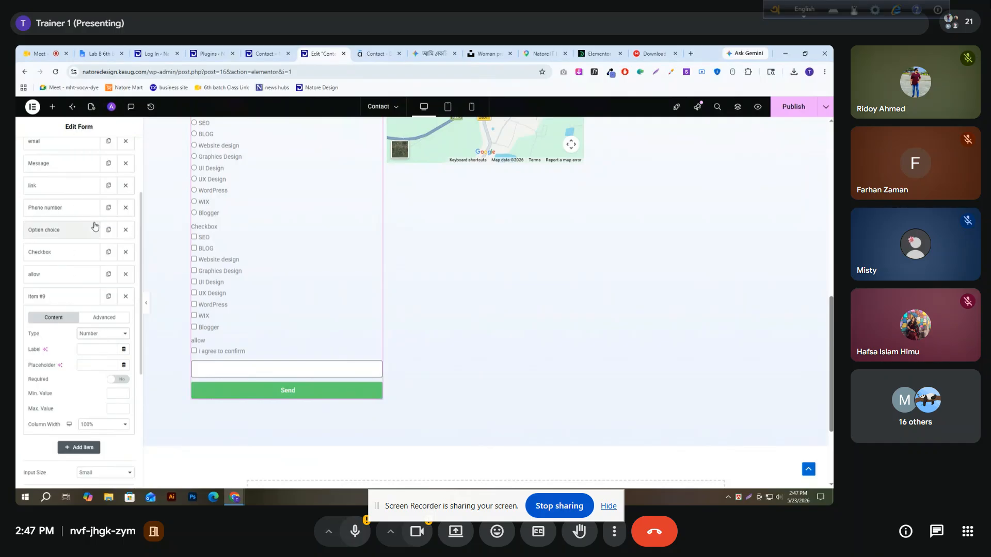
left_click(82, 347)
type("Number")
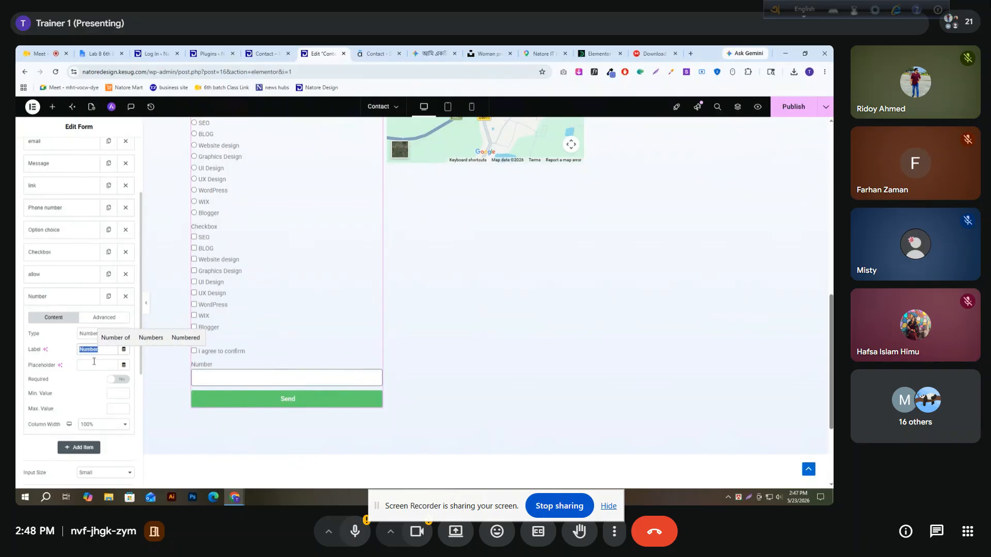
left_click(94, 365)
type("Number")
left_click(54, 297)
Add a Date field below the Number field, with "Date" as both its label and placeholder and no date limits
left_click(75, 318)
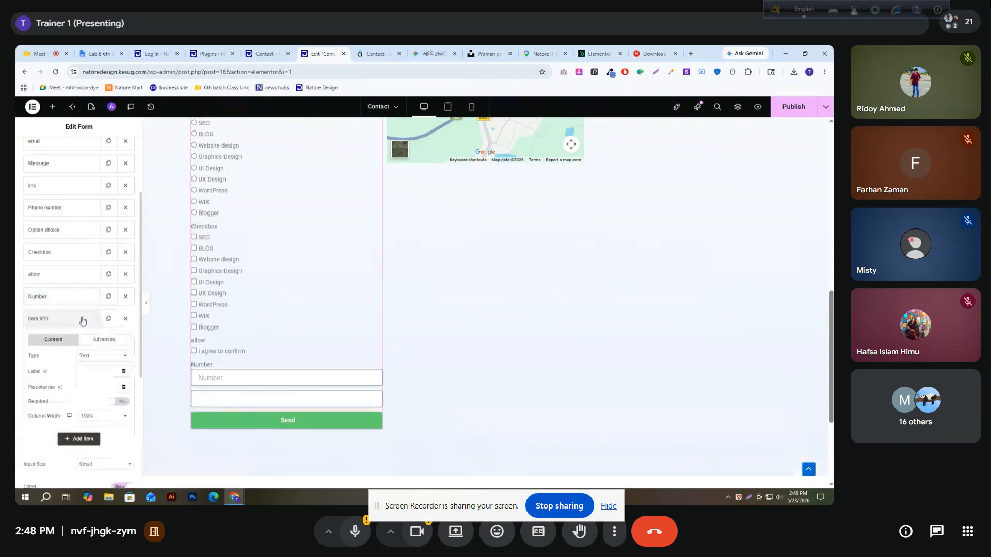
left_click(102, 356)
left_click(99, 252)
scroll(90, 278, "down", 2)
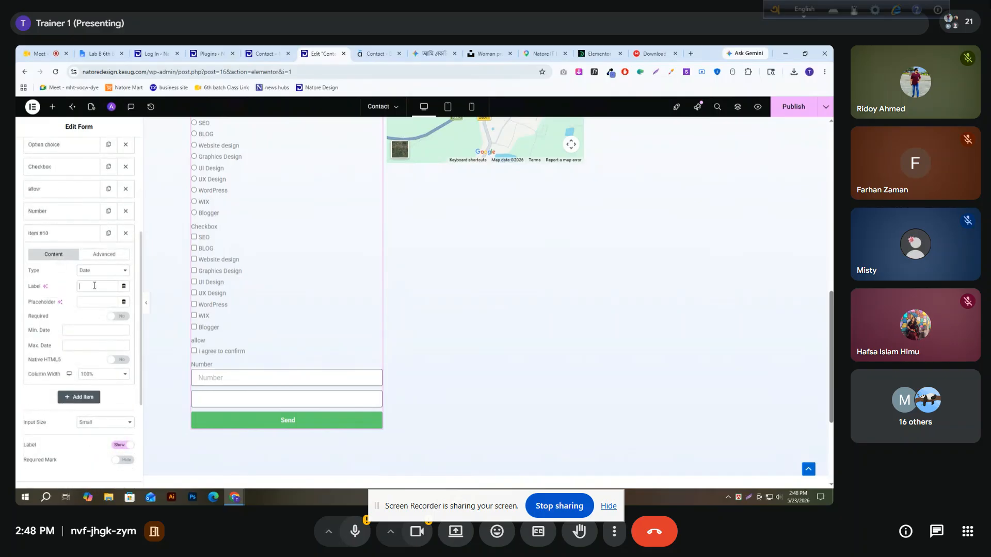
type("Date")
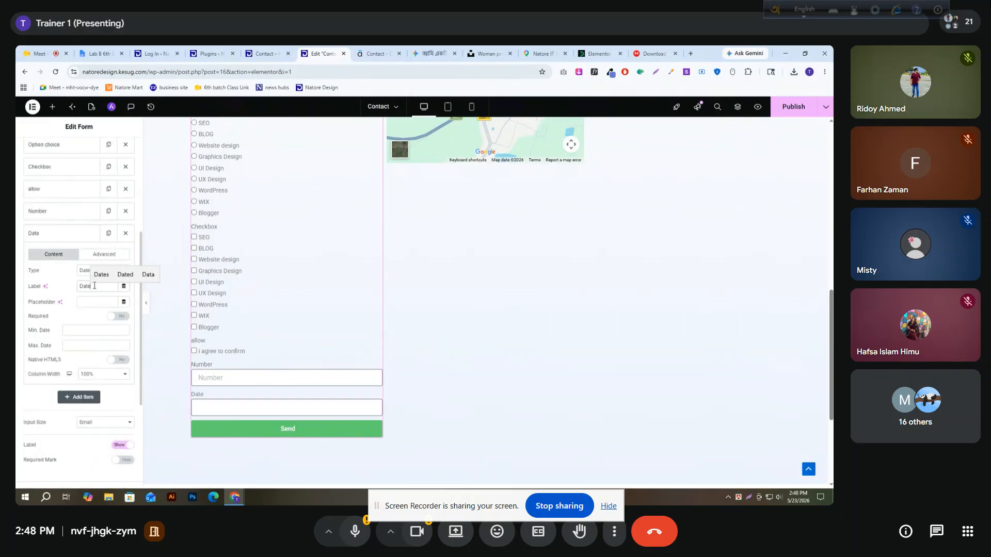
left_click(98, 302)
type("Dat")
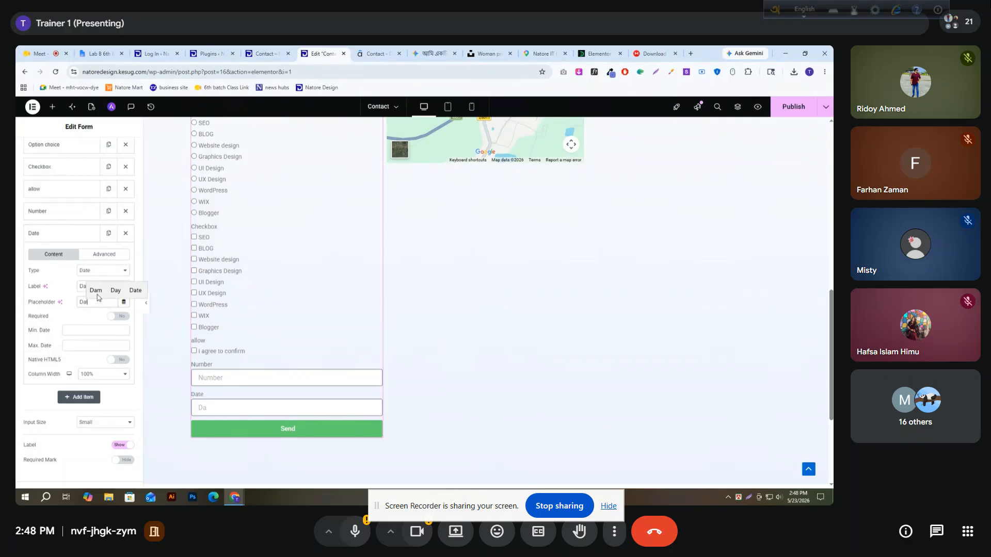
left_click(96, 291)
left_click(69, 331)
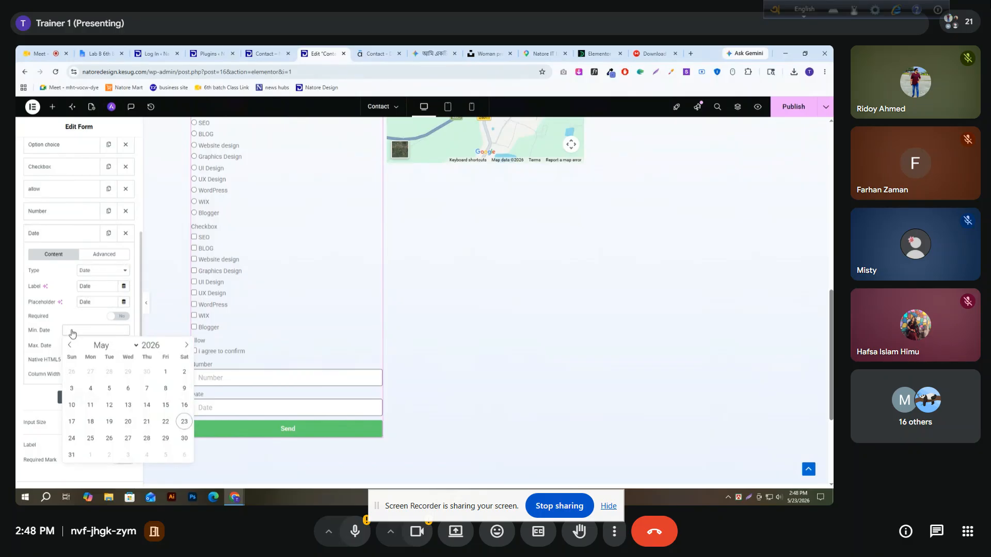
left_click(60, 327)
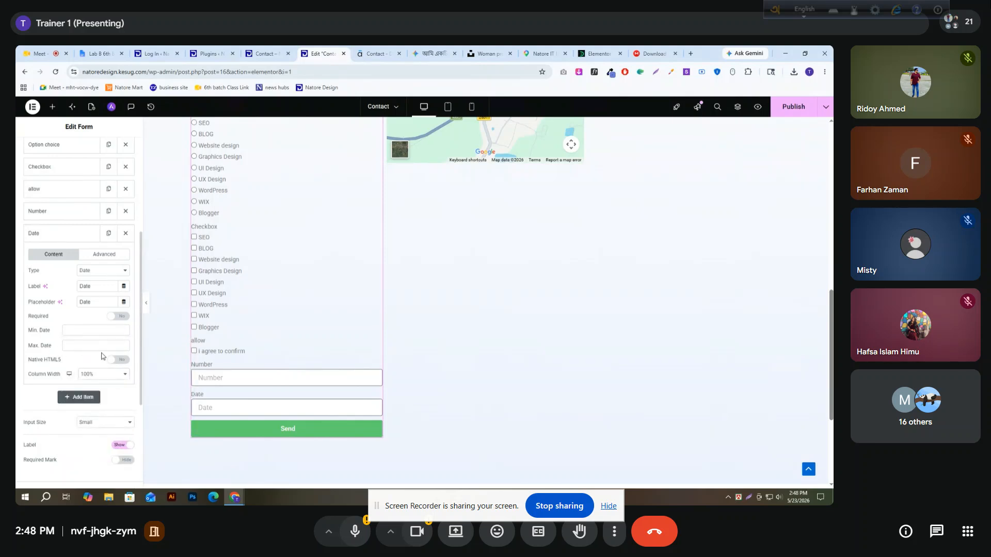
left_click(57, 233)
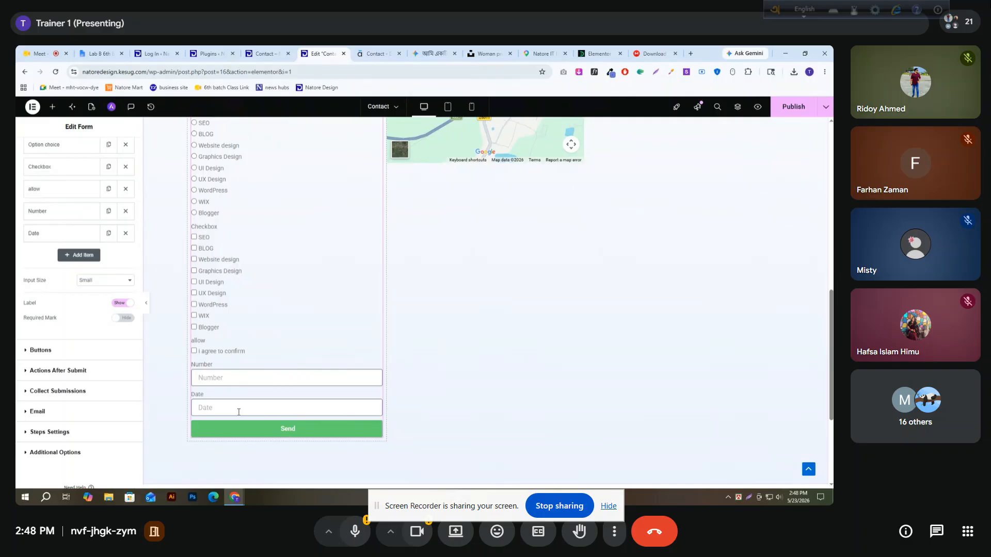
Test the Date field's calendar in the form preview by choosing May 23, May 20 and May 14, 2026 in turn
left_click(283, 411)
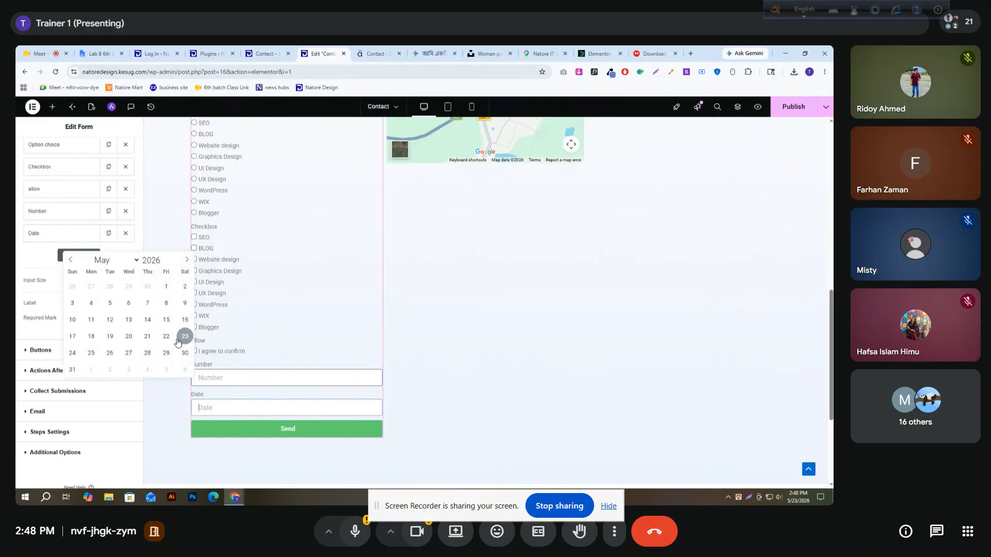
left_click(182, 339)
left_click(271, 411)
left_click(128, 336)
left_click(255, 403)
left_click(147, 319)
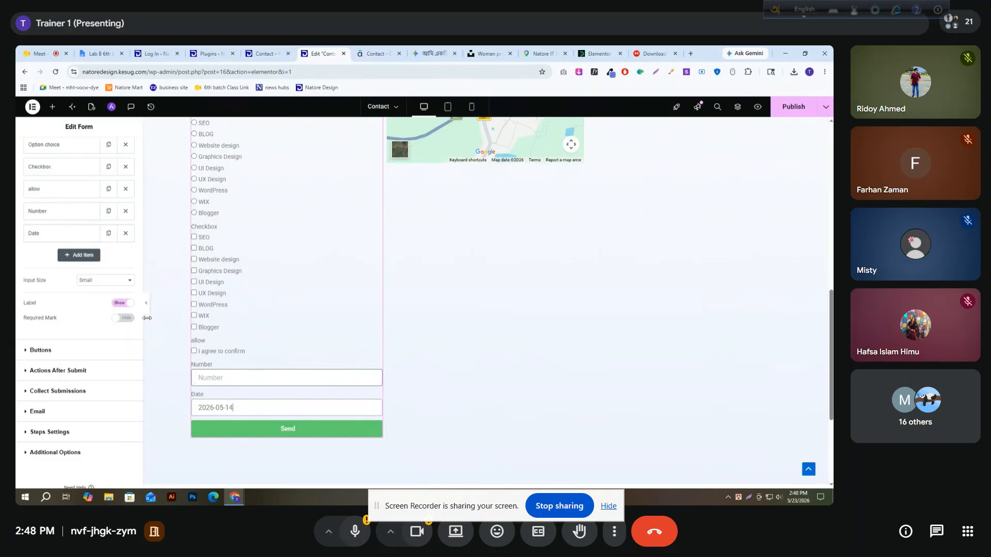
Add a Time field below the Date field, with "Time" as both its label and placeholder
left_click(76, 254)
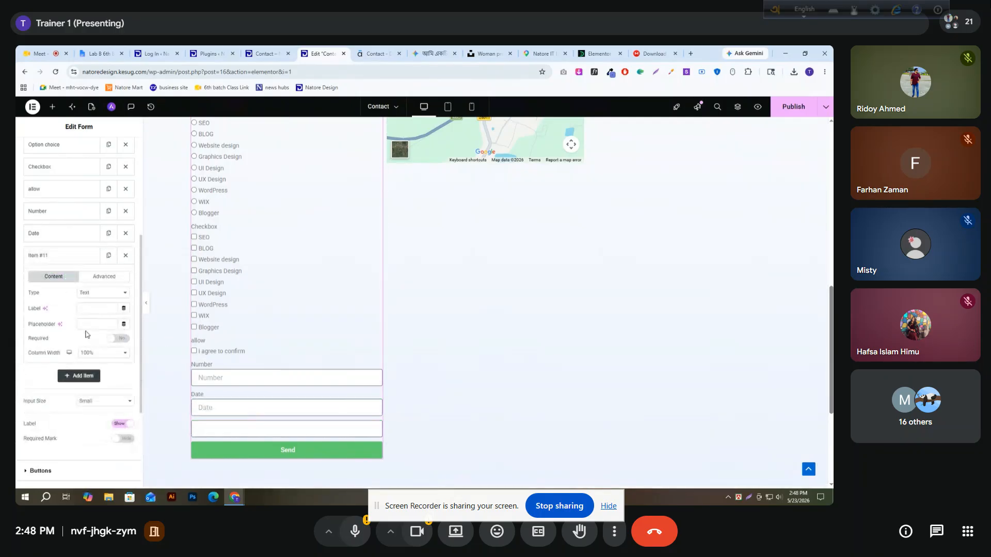
left_click(99, 293)
left_click(88, 199)
left_click(100, 308)
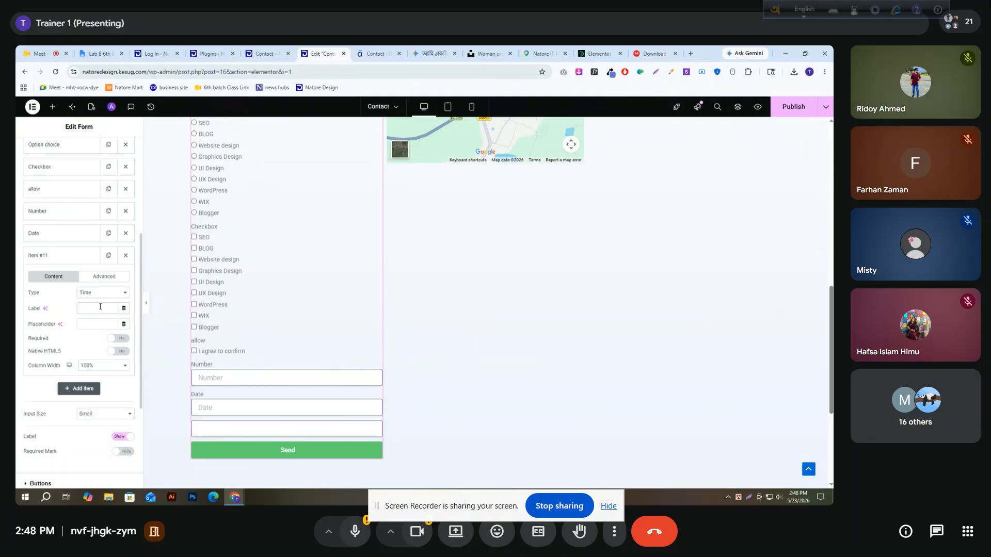
type("Time")
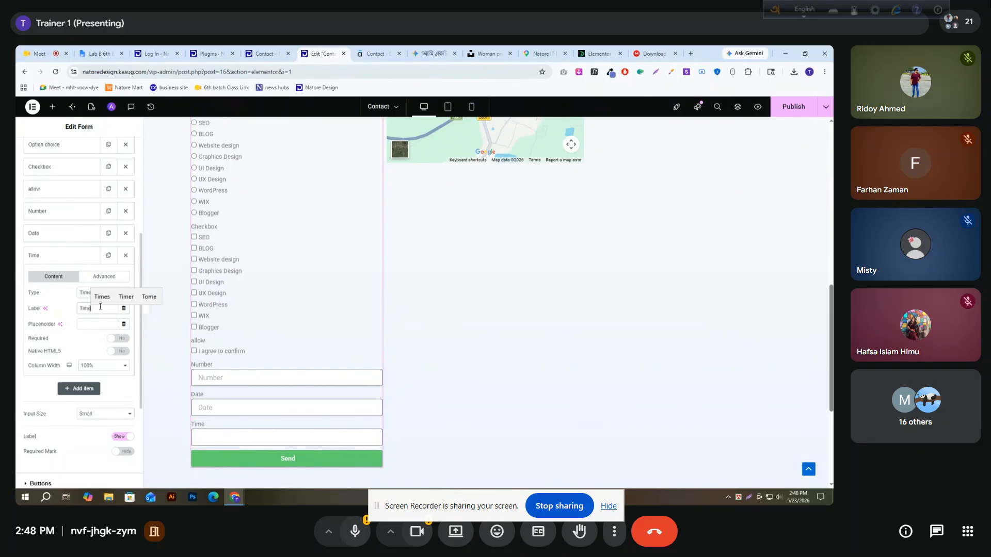
key("ctrl+a")
key("ctrl+c")
left_click(94, 320)
key("ctrl+v")
scroll(121, 352, "down", 2)
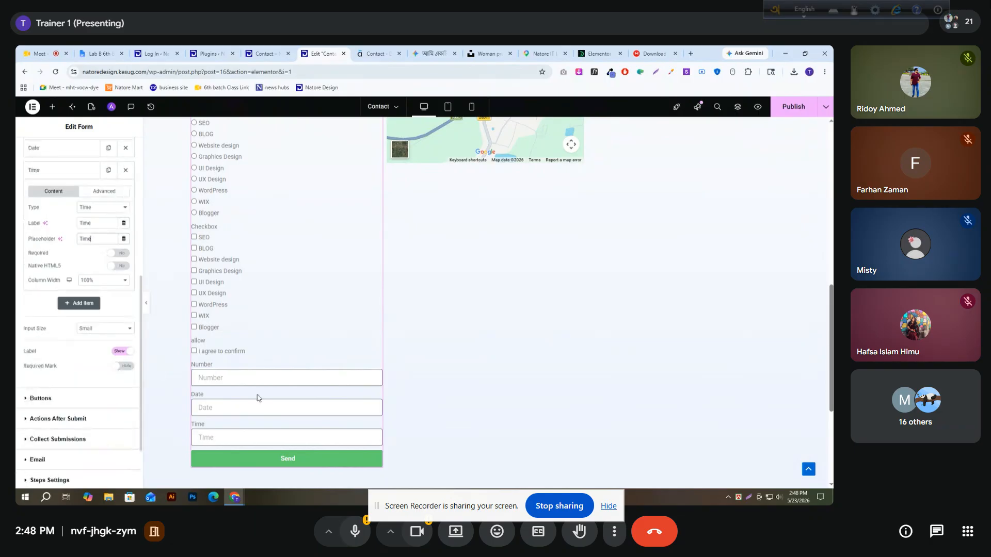
Test the Time field in the form preview by choosing 06:30 PM, and collapse the field's settings
scroll(252, 392, "down", 3)
left_click(243, 267)
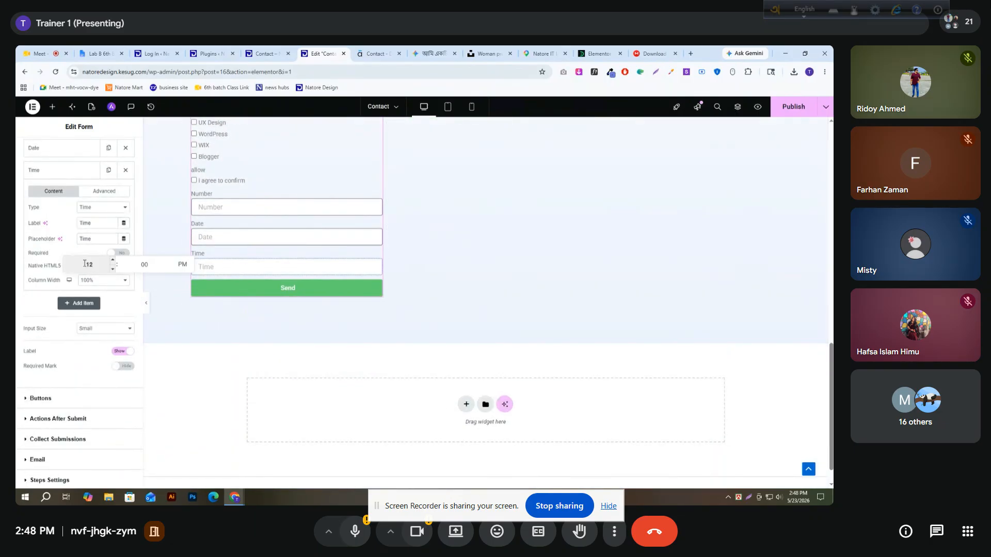
left_click(112, 261)
left_click(112, 261)
left_click(112, 261)
left_click(113, 261)
left_click(143, 265)
type("30")
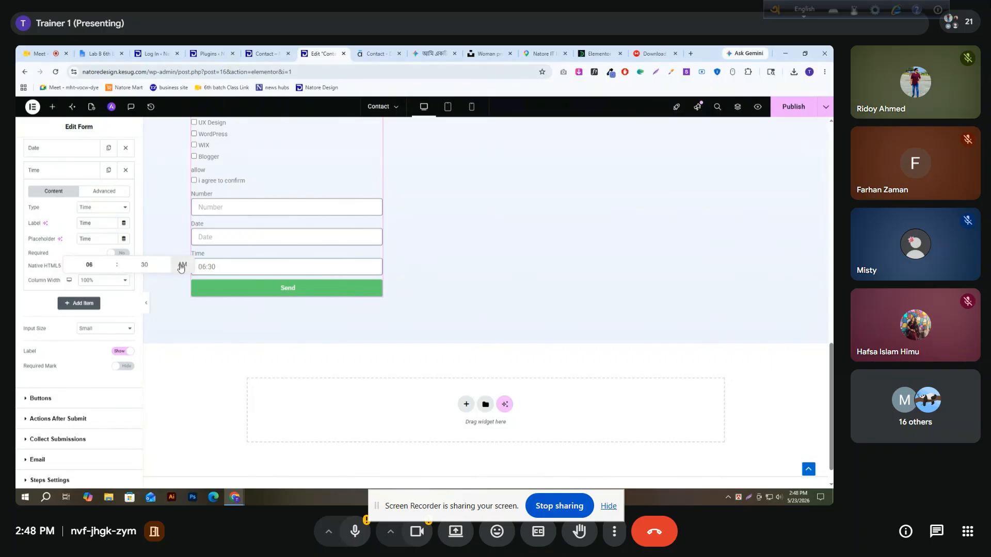
left_click(180, 266)
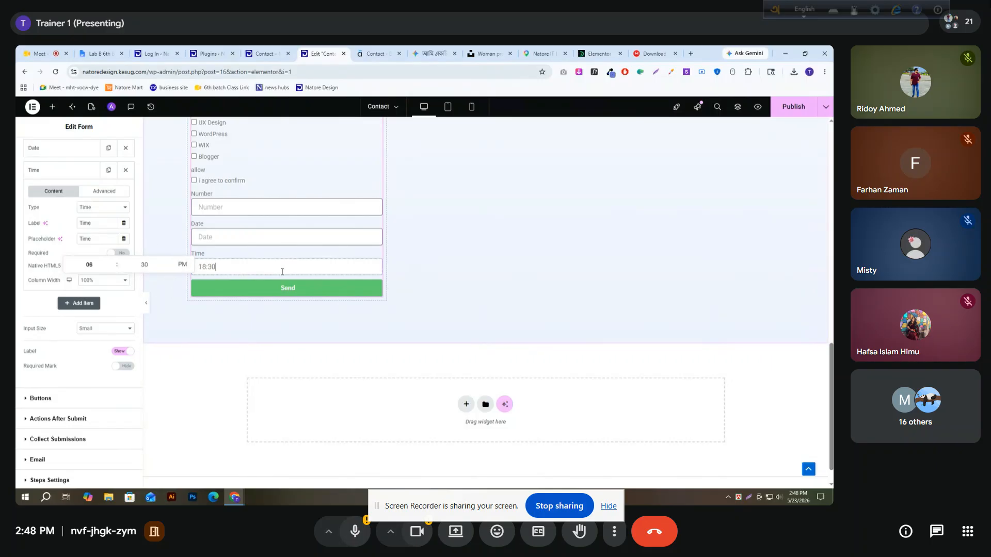
left_click(49, 252)
left_click(57, 171)
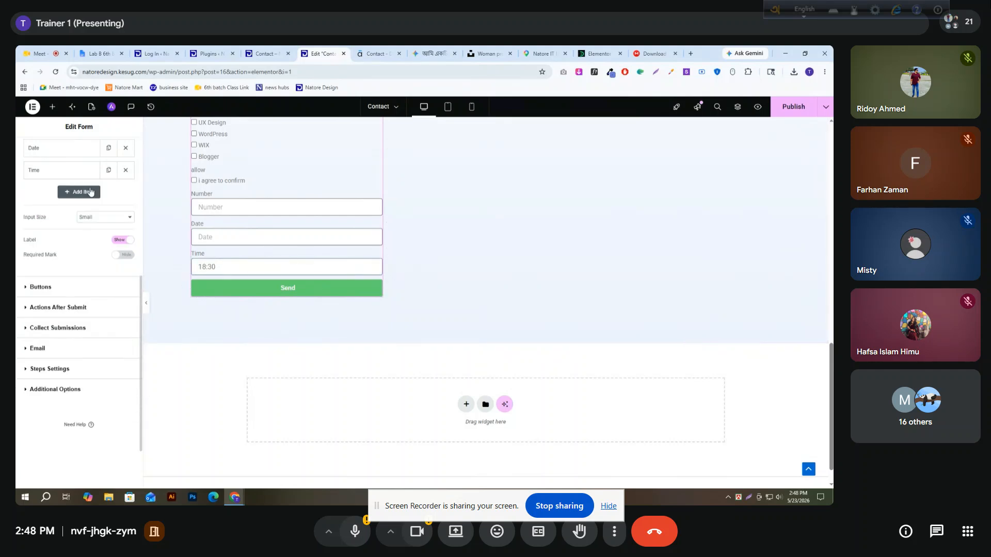
Add a File Upload field below the Time field and label it "Upload your File"
left_click(79, 191)
left_click(97, 267)
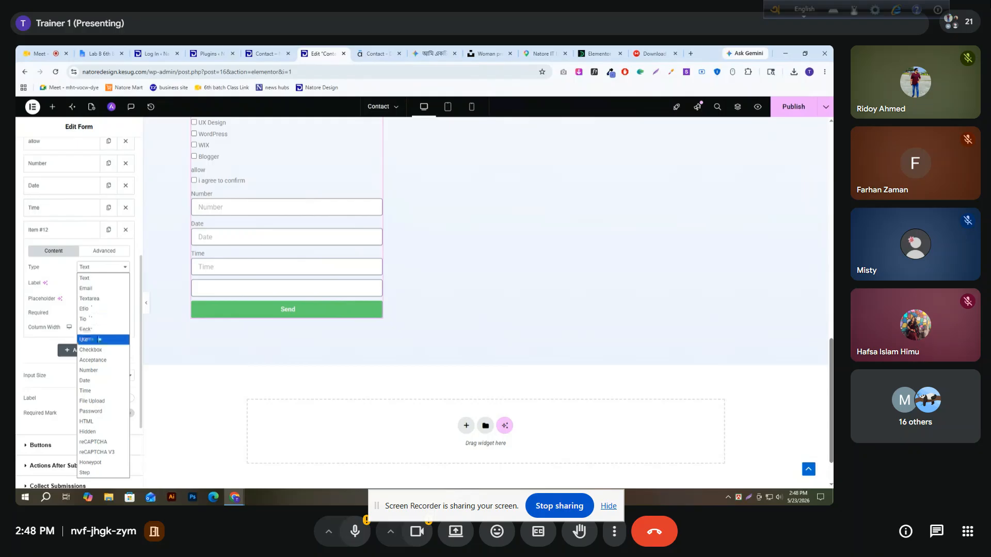
left_click(102, 402)
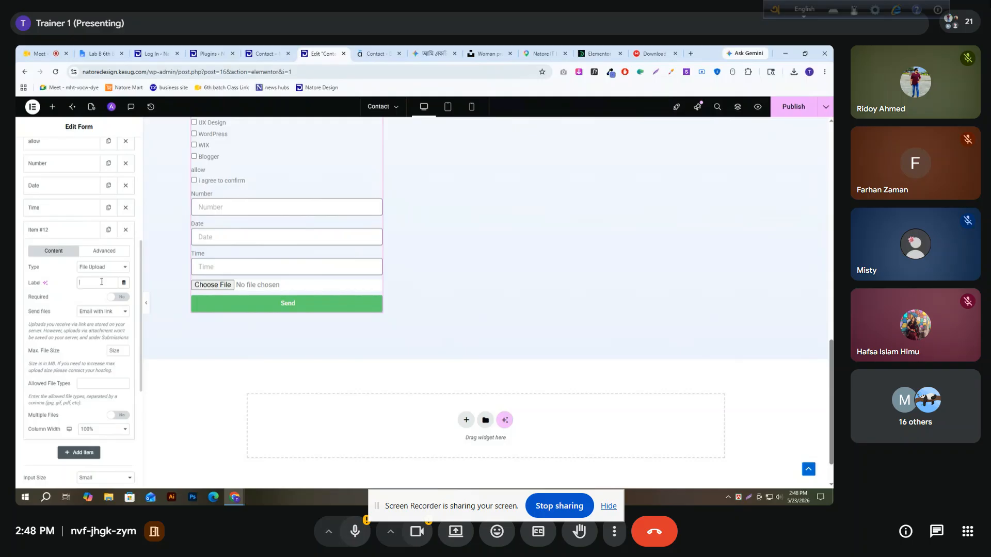
type("Up")
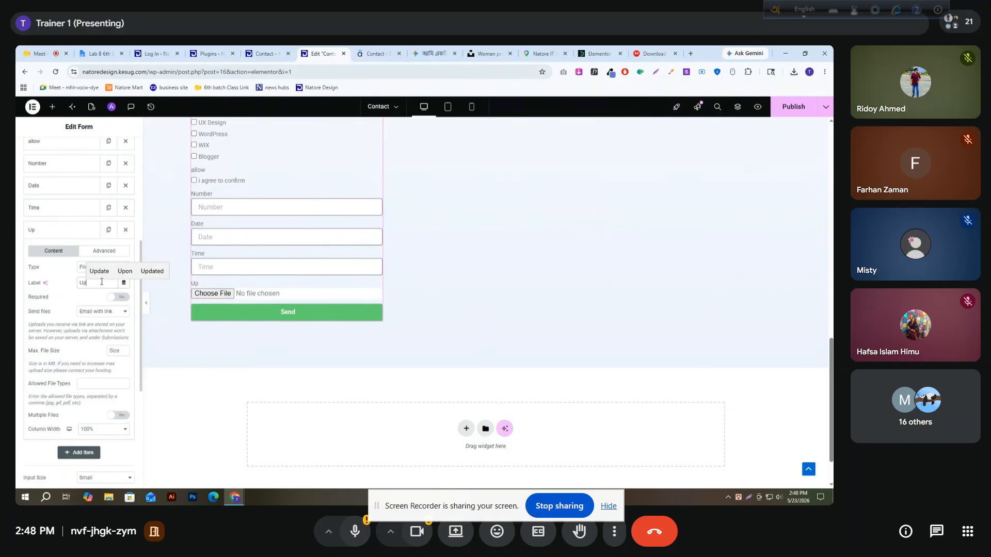
type("load")
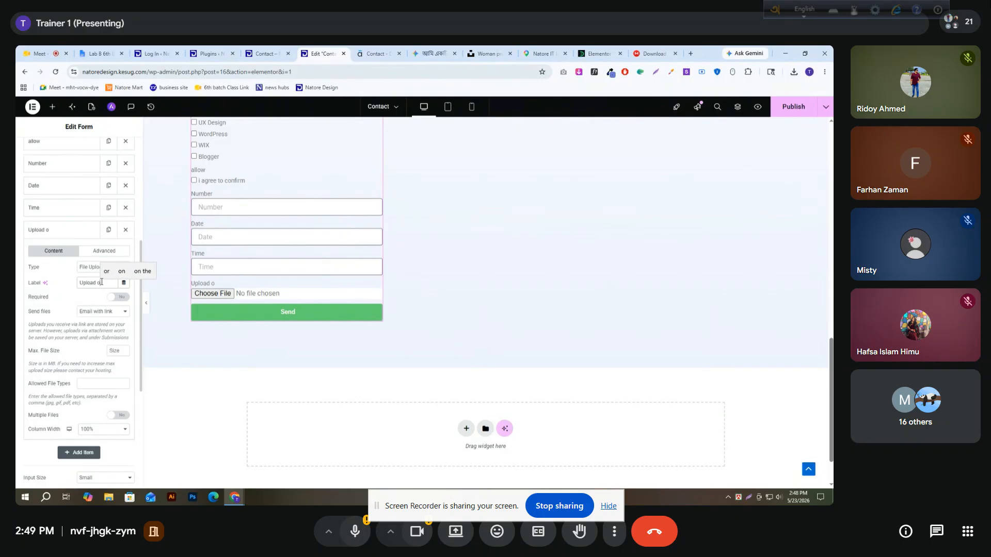
type(" your File")
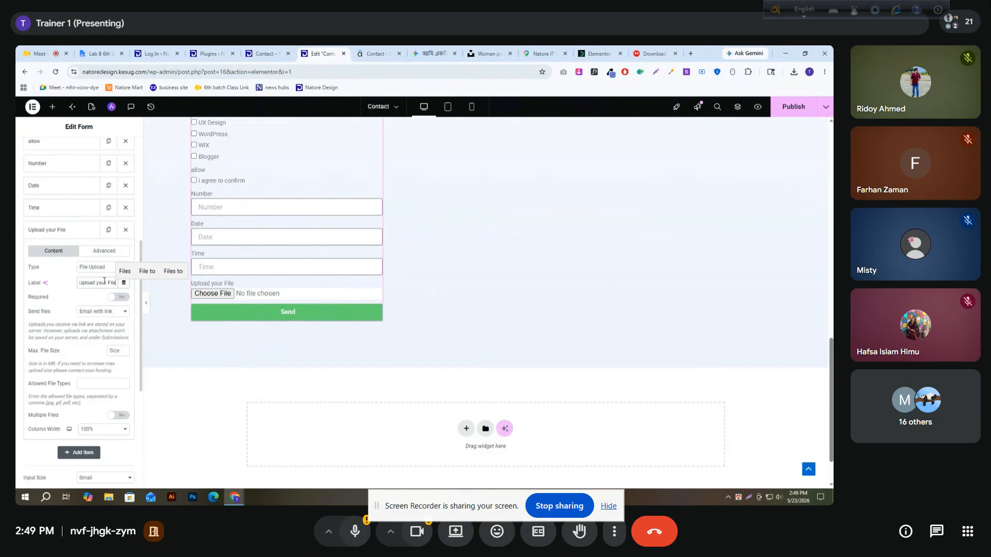
Examine the ways the File Upload field can send uploaded files by email, keeping Email with link
left_click(98, 312)
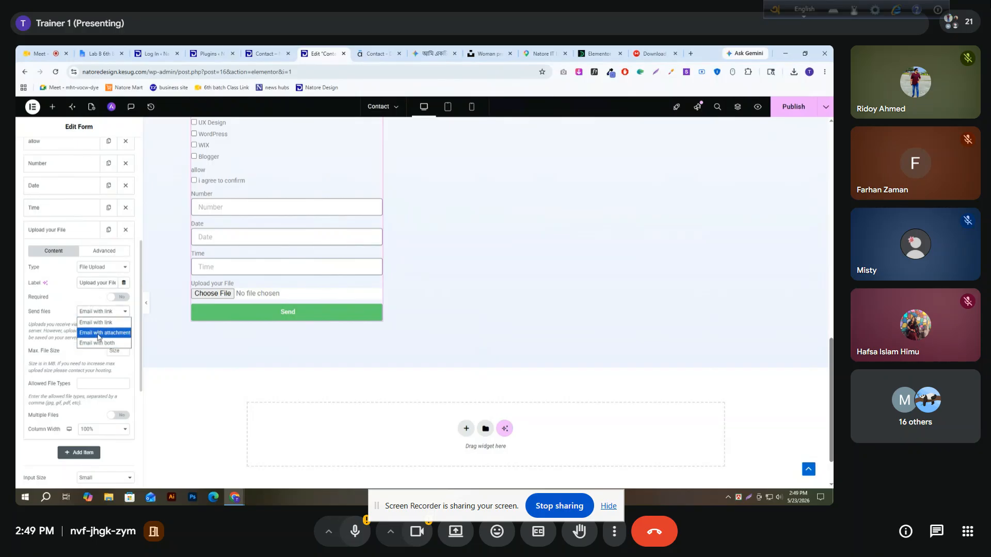
left_click(73, 308)
left_click(91, 312)
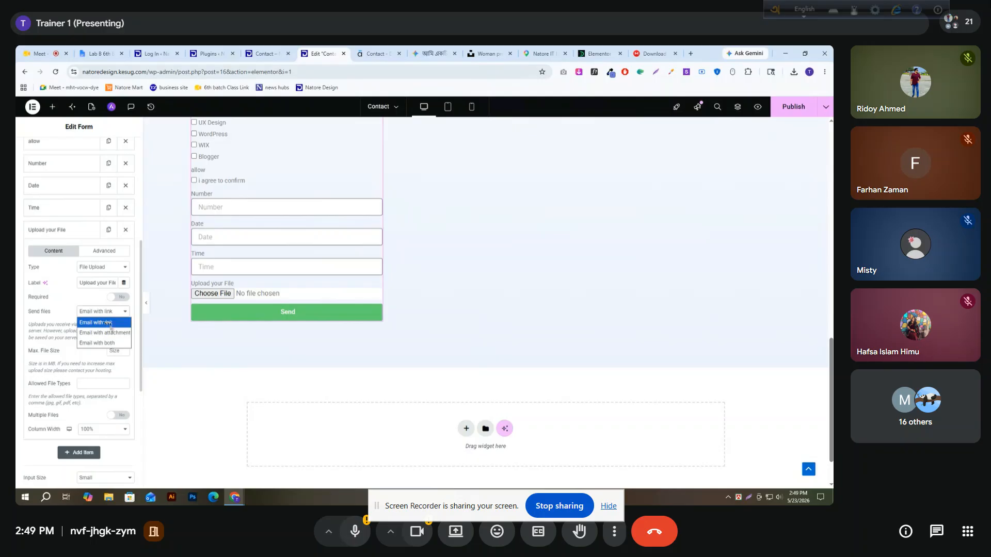
left_click(73, 305)
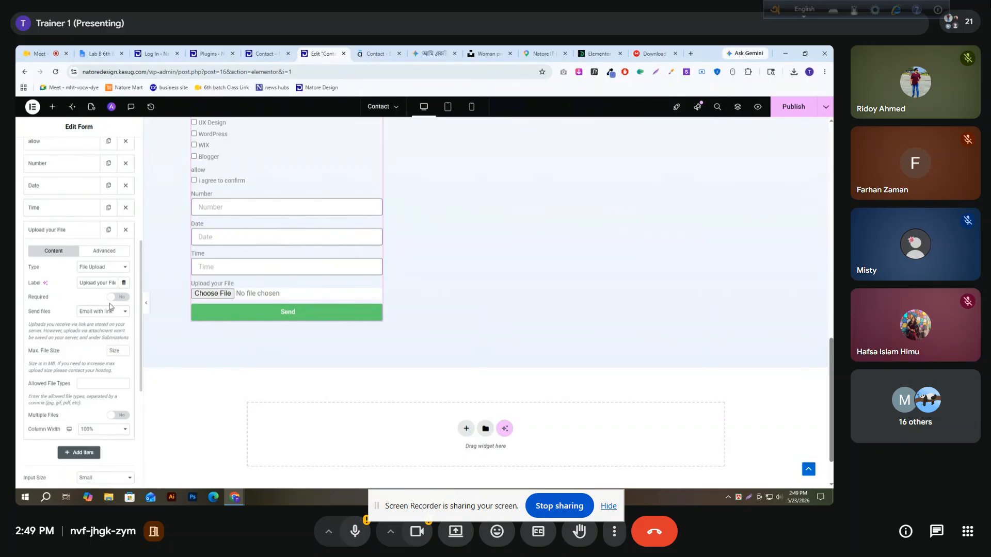
Set the File Upload field's maximum file size to 10 MB and its allowed file types to jpg,png
scroll(63, 310, "down", 1)
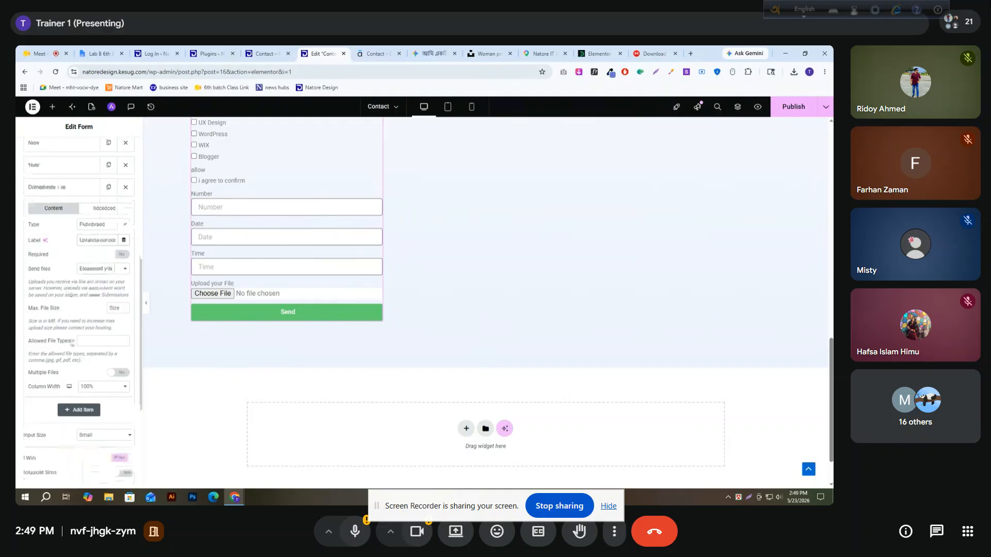
left_click(111, 307)
type("1")
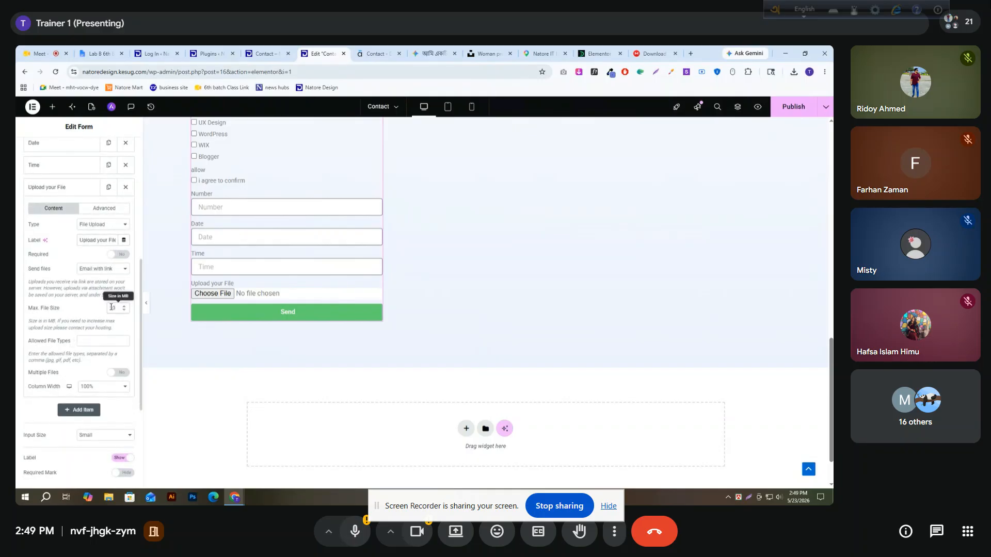
type("0")
left_click(92, 339)
type("jpg,png")
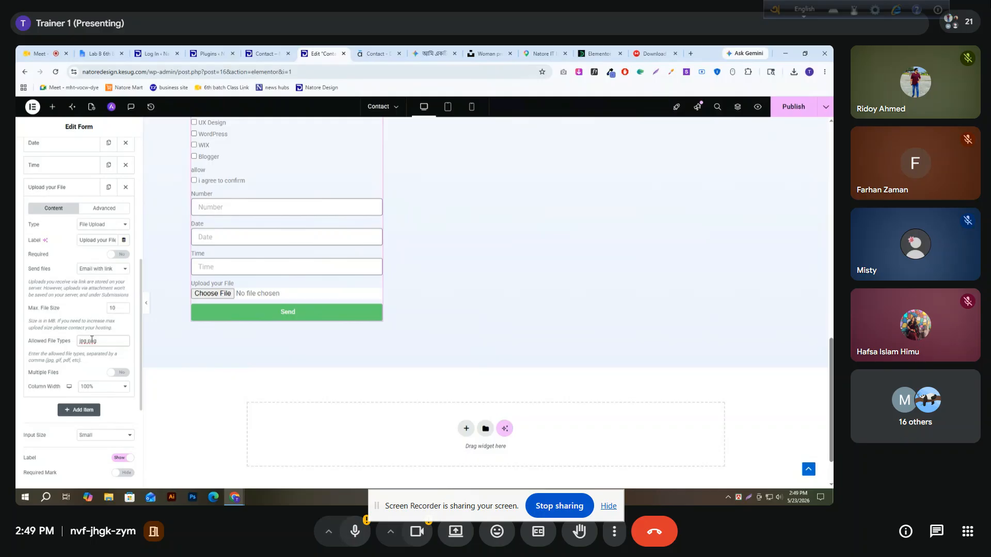
Try the Multiple Files option on the File Upload field, leaving it disabled
left_click(113, 372)
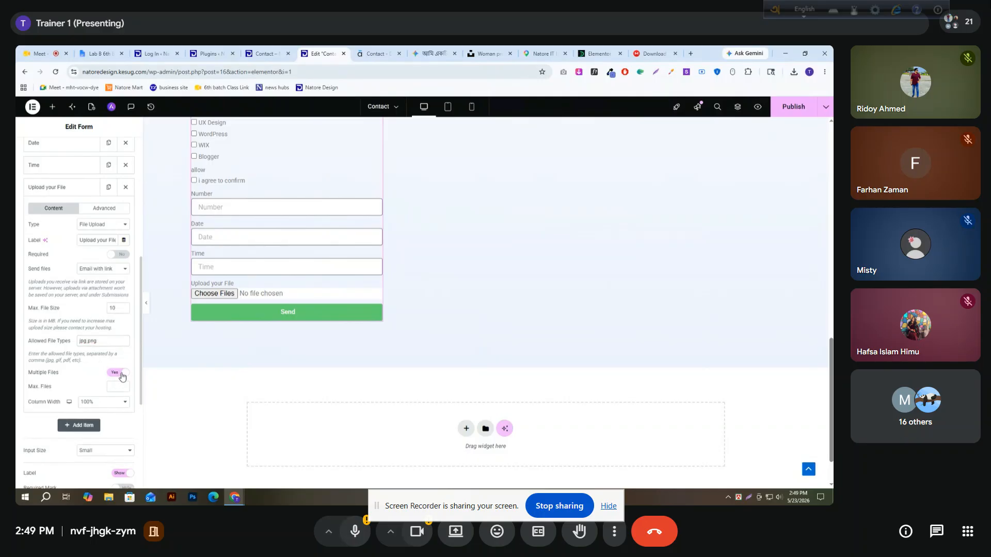
left_click(114, 385)
left_click(116, 372)
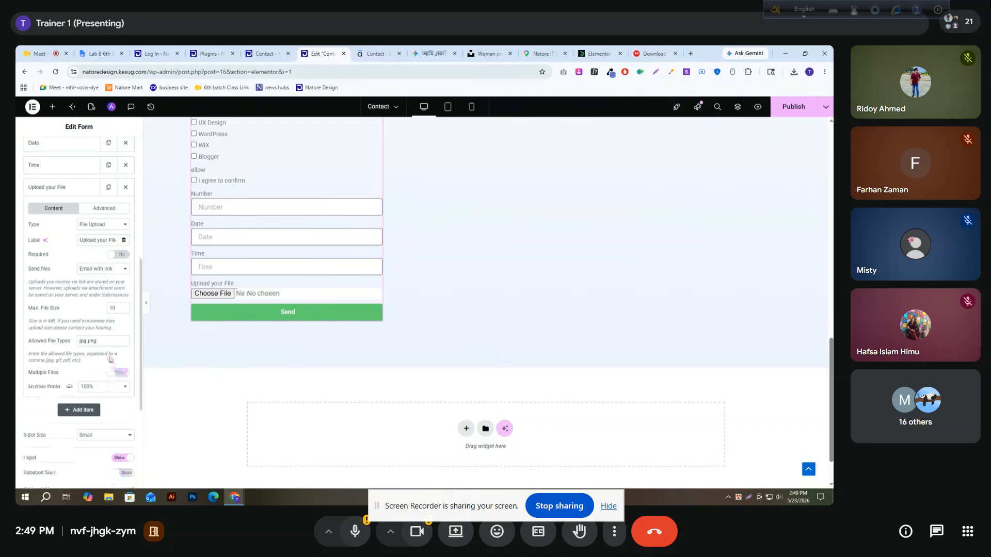
Test the File Upload field in the form preview by choosing MD734_Free_Wall_Calendar_Mockup, and collapse the field's settings
left_click(212, 294)
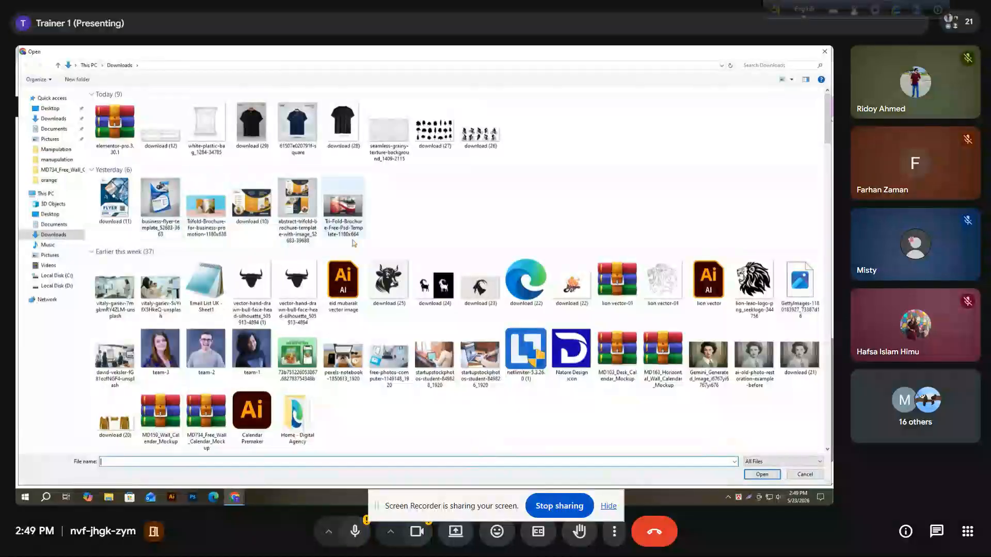
scroll(164, 253, "down", 3)
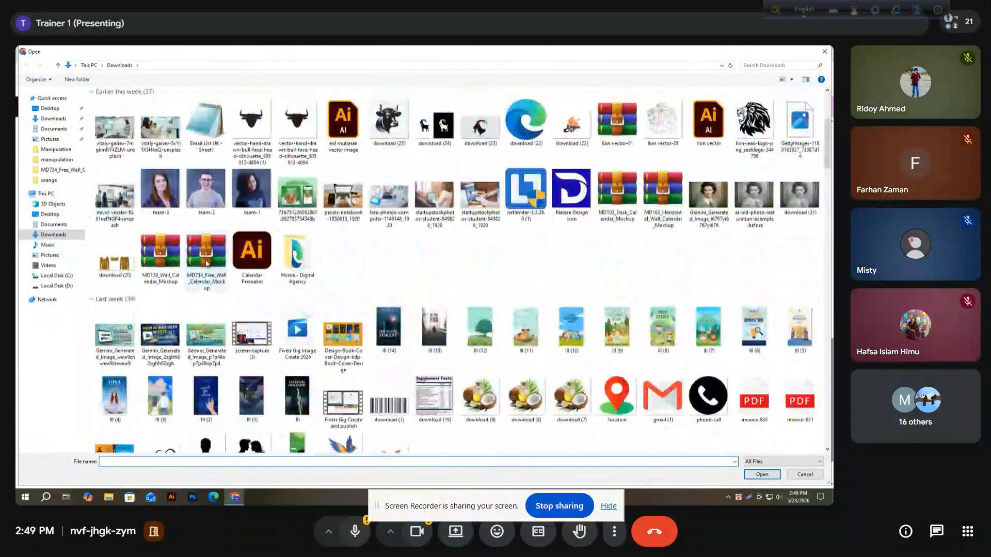
left_click(207, 260)
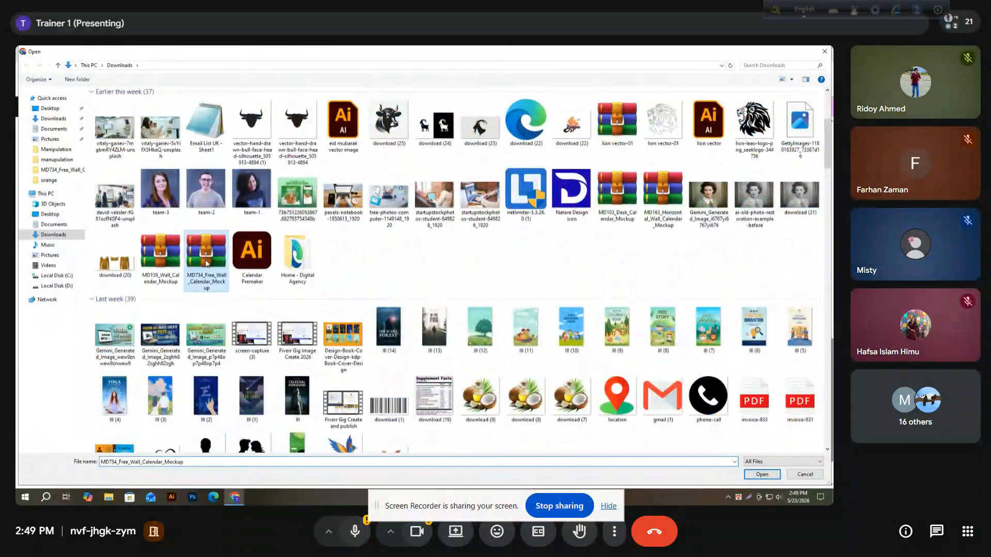
left_click(762, 475)
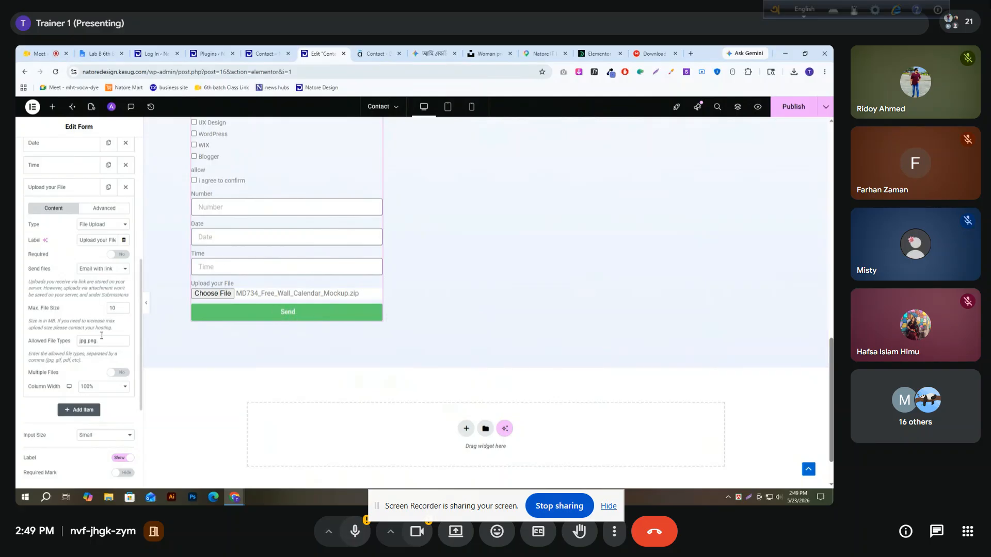
left_click(110, 344)
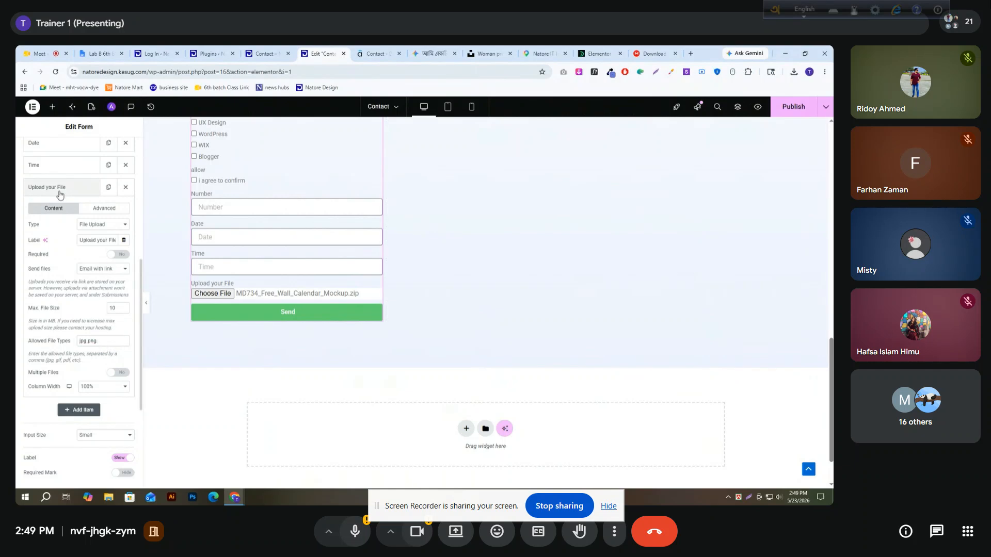
left_click(93, 186)
Add a Password field below the File Upload field, with "Password" as both its label and placeholder
left_click(88, 206)
left_click(103, 267)
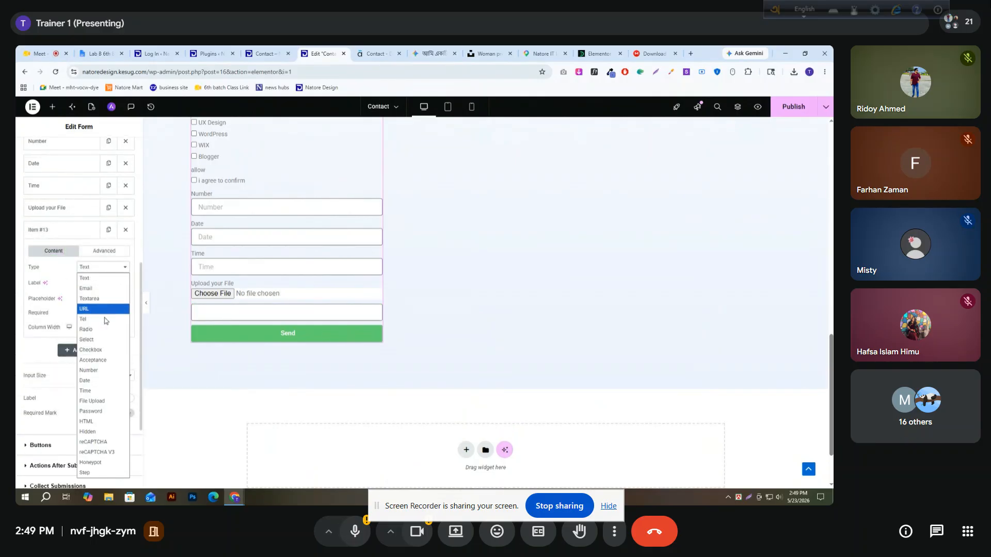
left_click(93, 412)
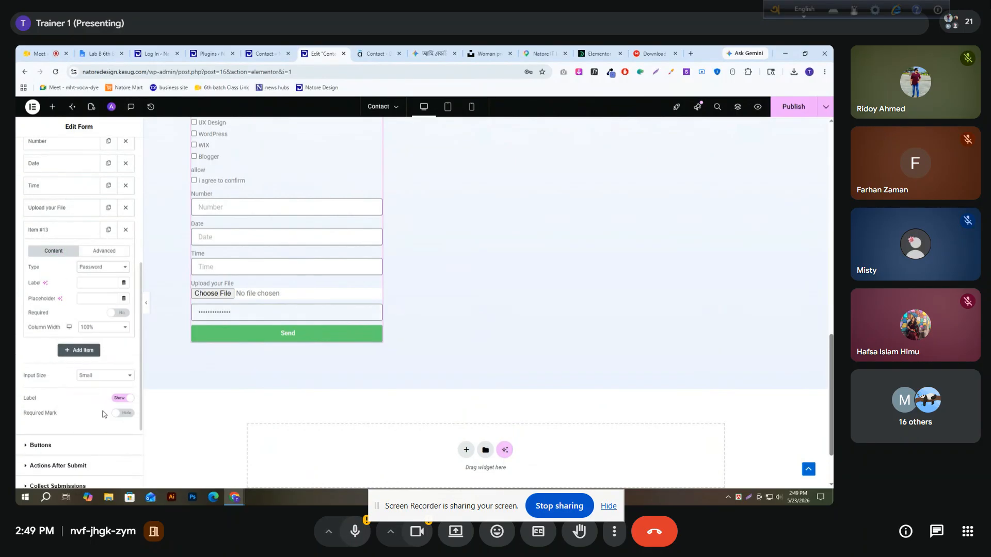
left_click(99, 284)
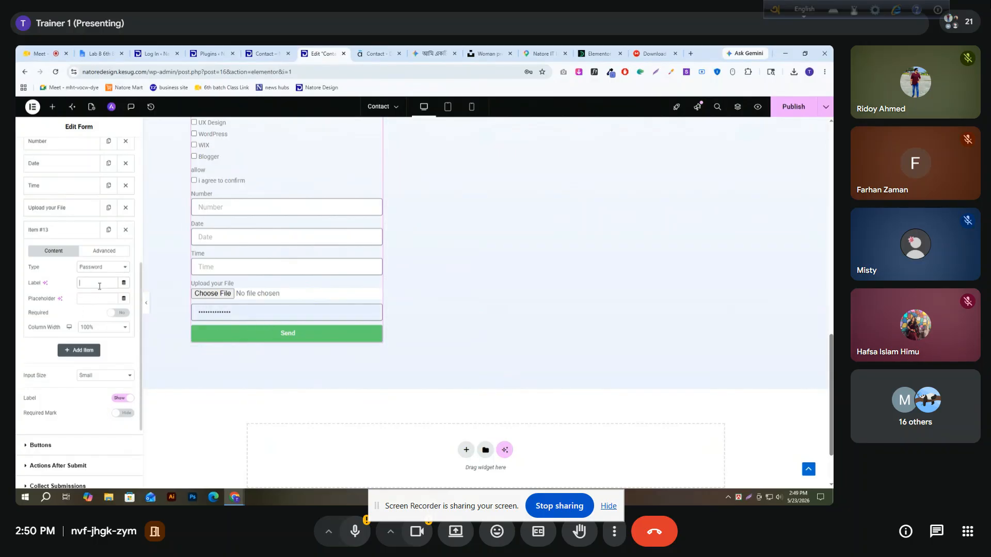
type("Pass")
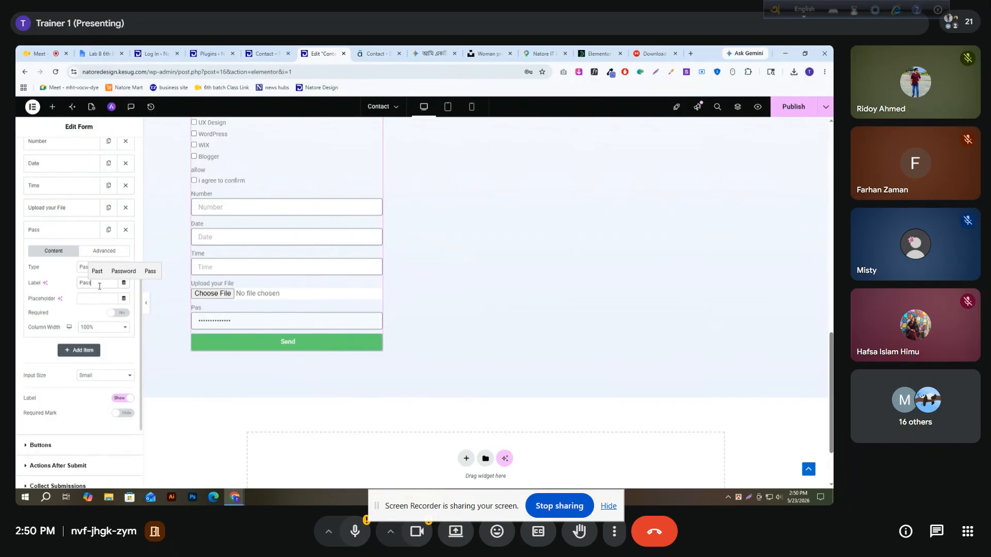
type("words")
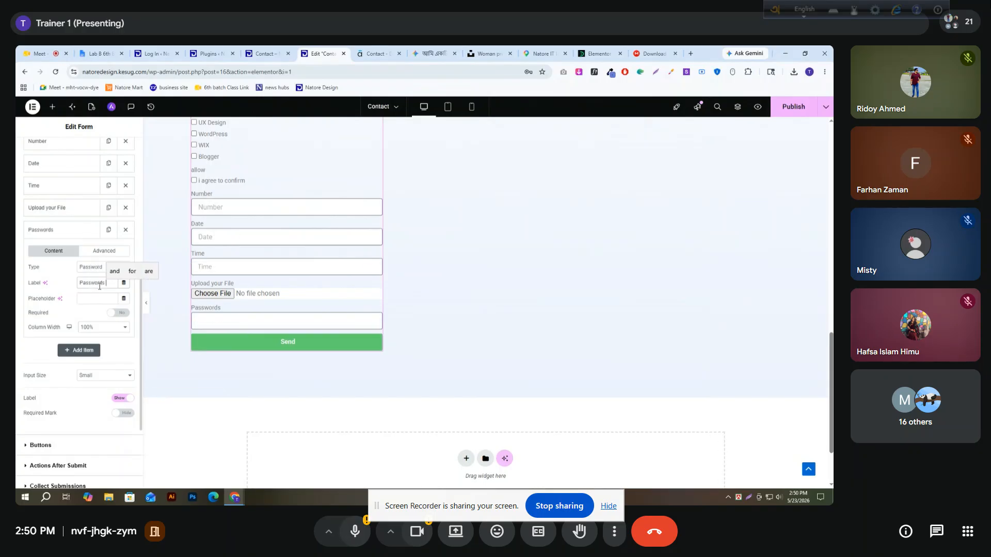
key("BackSpace")
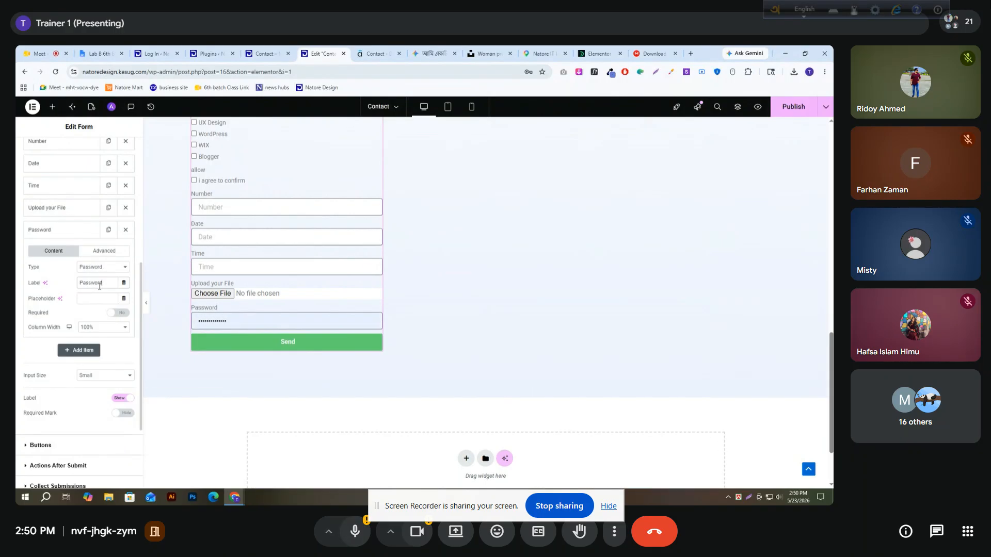
double_click(102, 285)
key("ctrl+c")
left_click(94, 299)
key("ctrl+v")
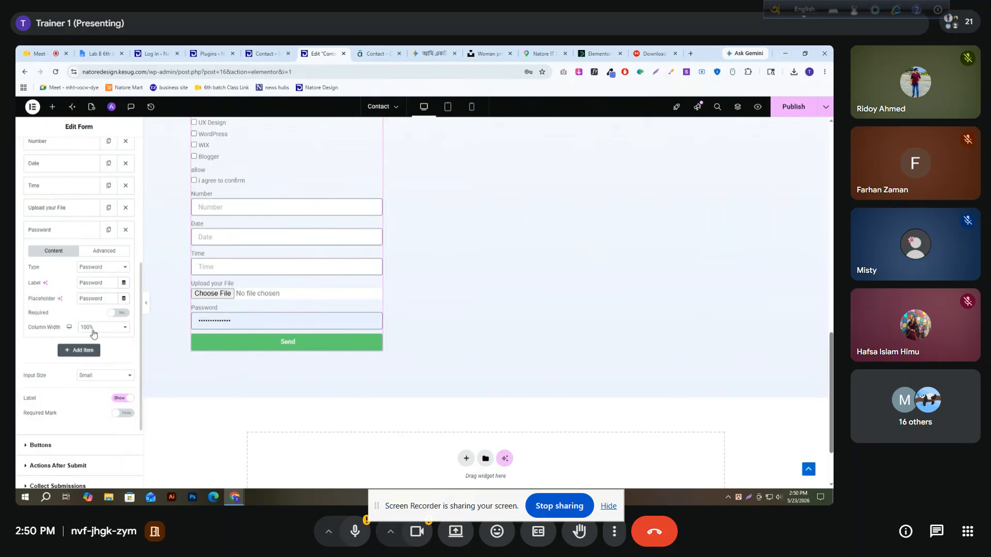
left_click(77, 230)
Add another field below Password and review the remaining field types, leaving it as Text
left_click(78, 252)
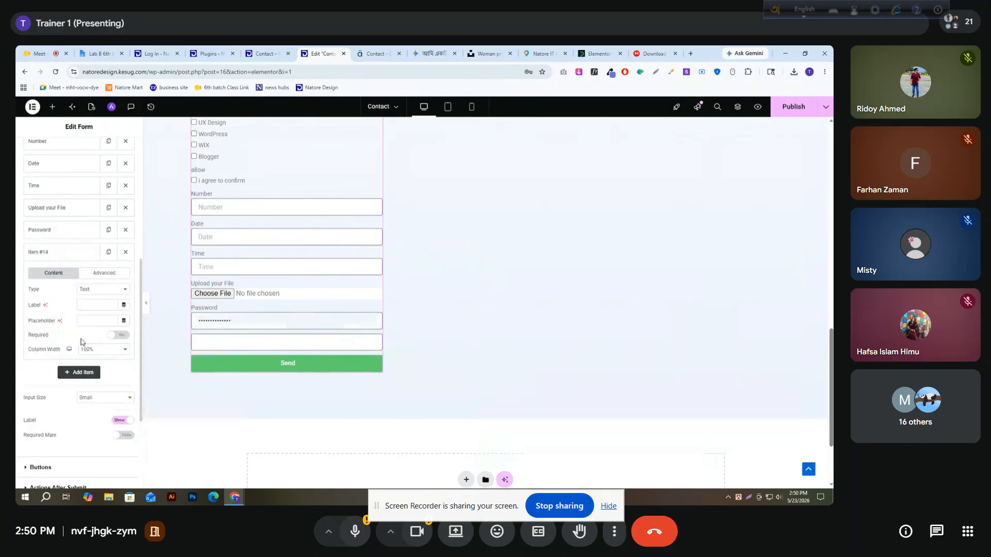
left_click(89, 289)
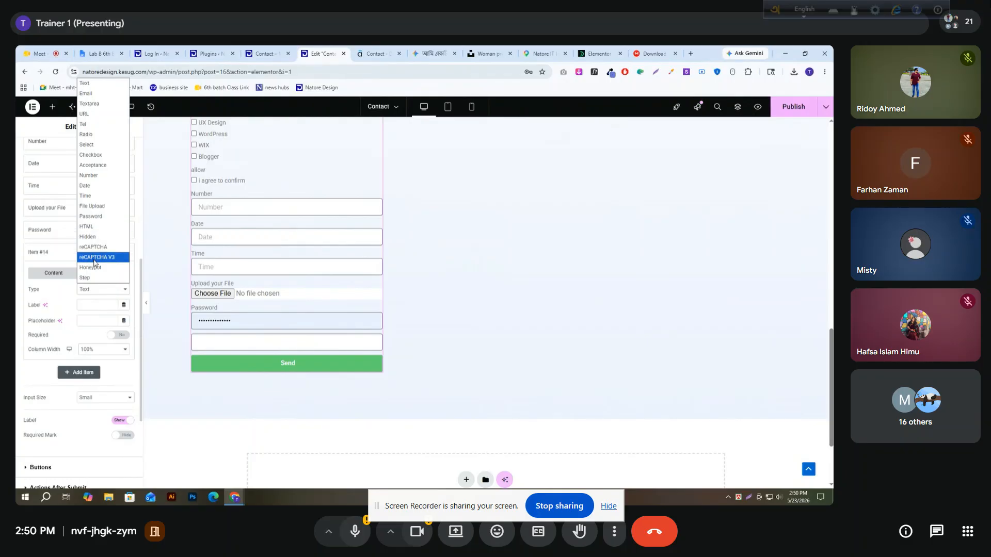
left_click(55, 308)
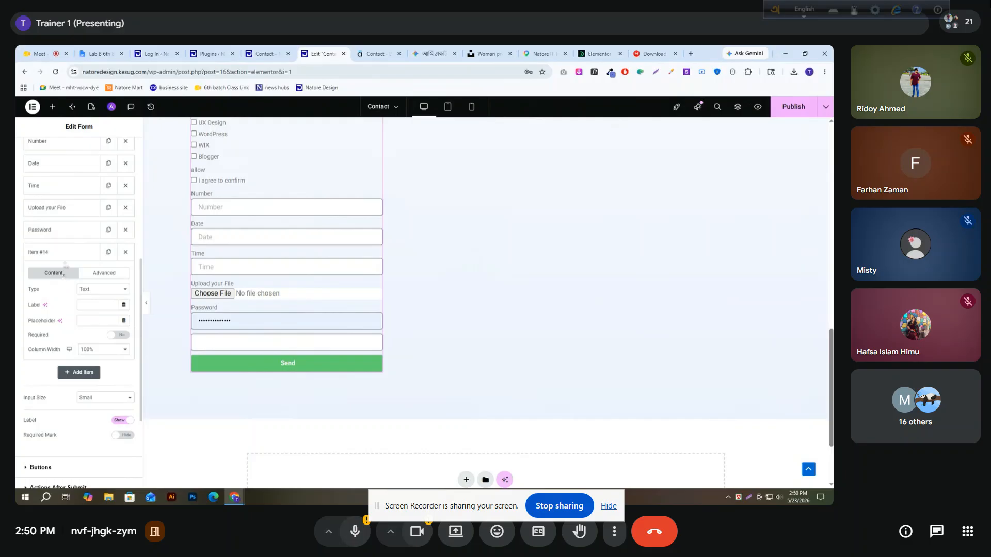
left_click(65, 253)
Delete every field of the consultation form except the Name field
scroll(258, 286, "up", 3)
scroll(279, 290, "up", 6)
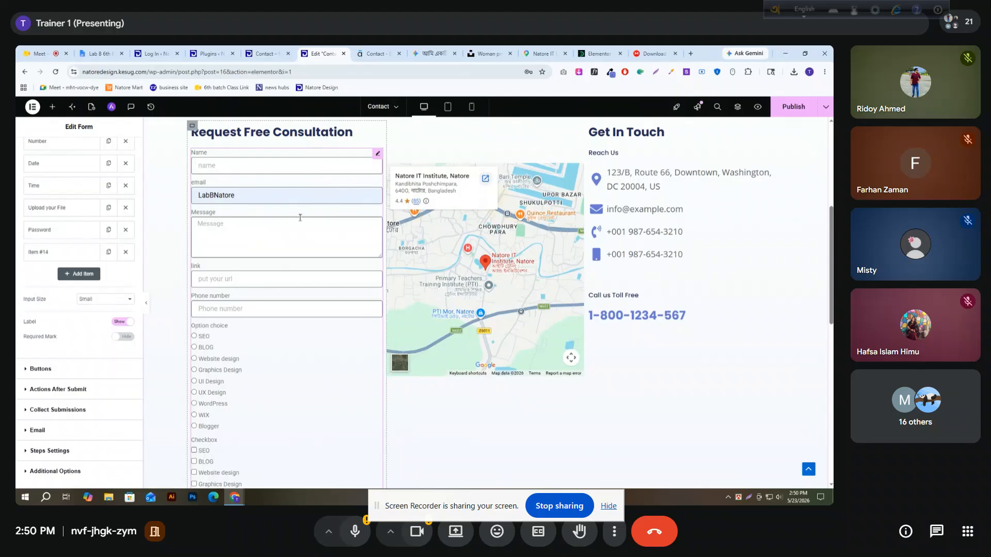
scroll(102, 247, "up", 3)
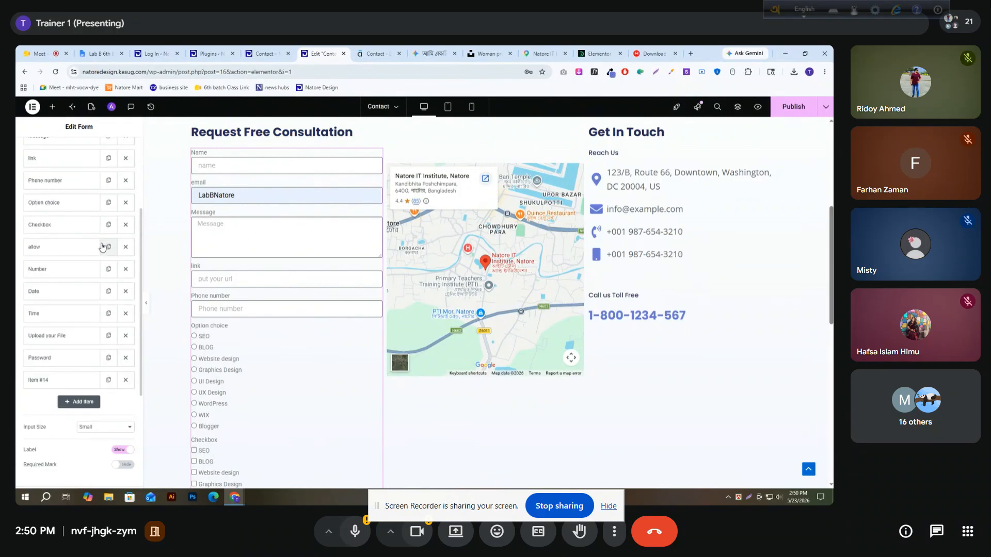
left_click(124, 206)
left_click(124, 208)
left_click(123, 207)
left_click(124, 207)
left_click(124, 207)
left_click(124, 207)
left_click(124, 207)
left_click(124, 203)
left_click(125, 204)
left_click(124, 204)
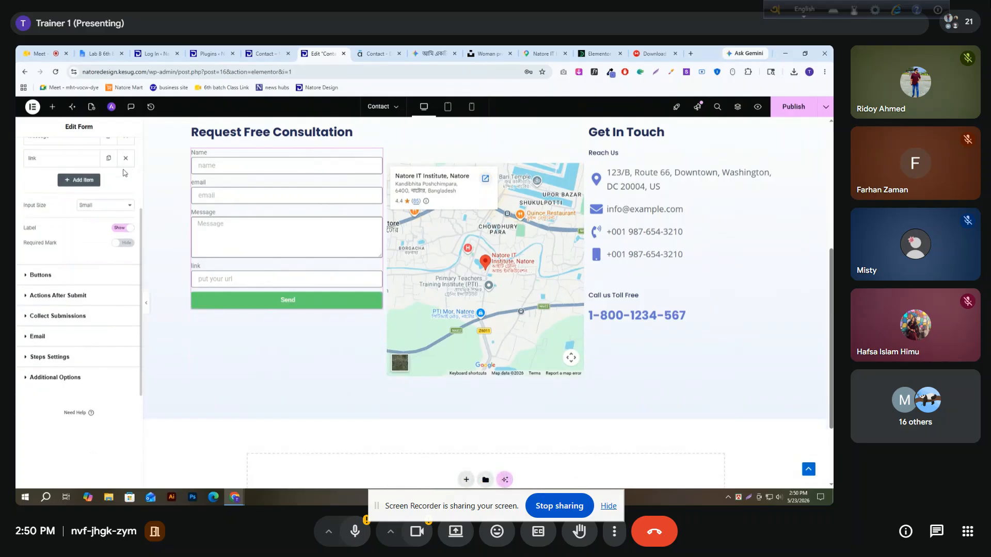
left_click(124, 203)
scroll(129, 210, "up", 3)
left_click(126, 269)
left_click(125, 247)
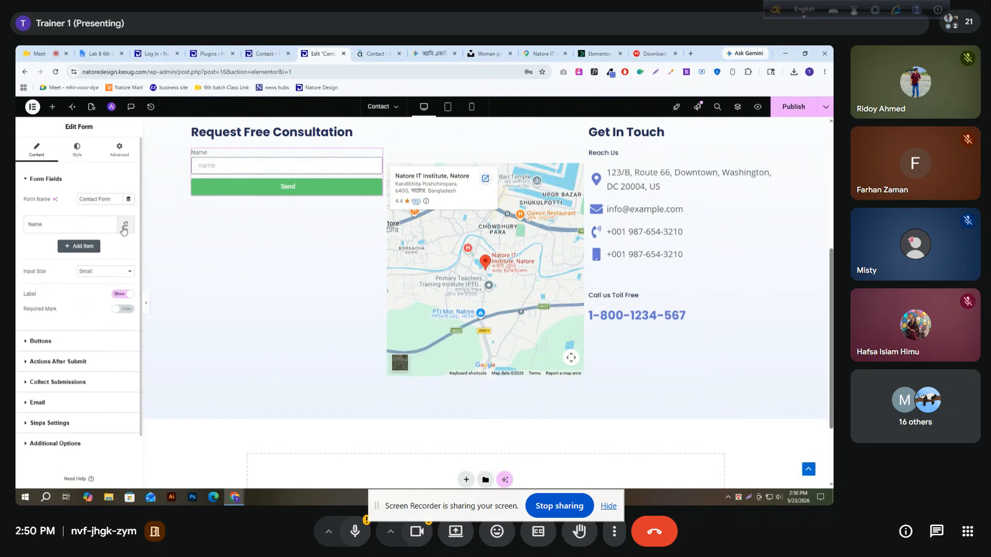
Set the Name field's placeholder to "Your Name" and make the field required
left_click(89, 225)
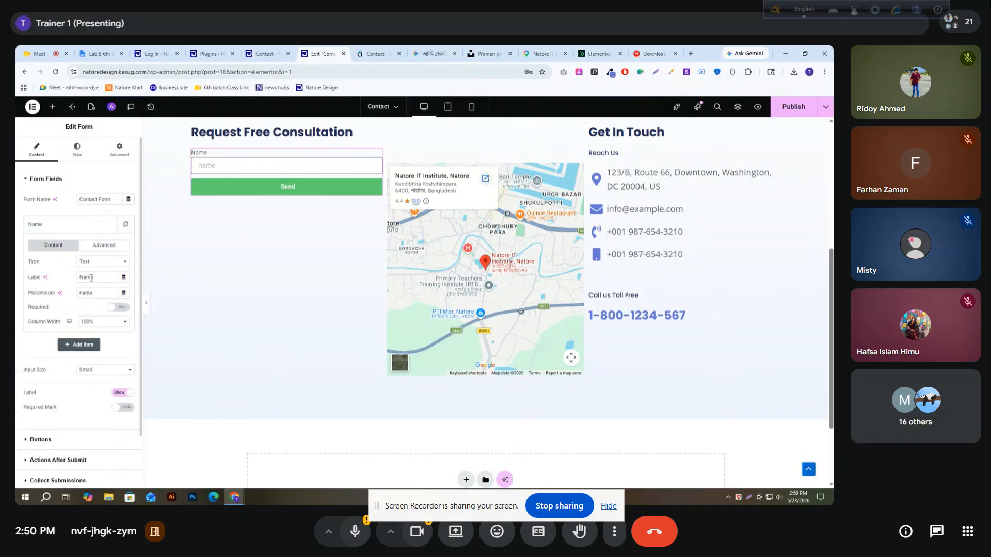
double_click(91, 292)
type("N")
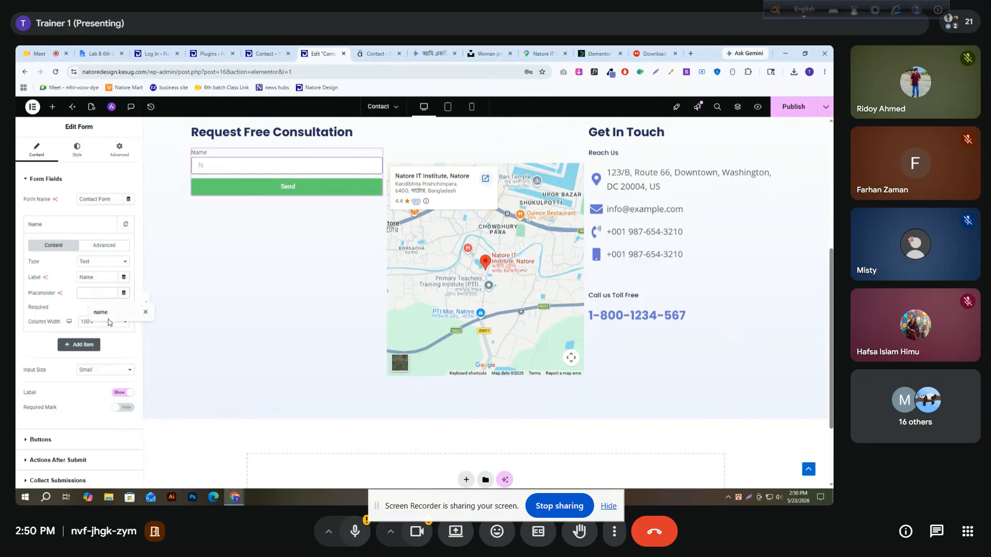
type("aYour Name")
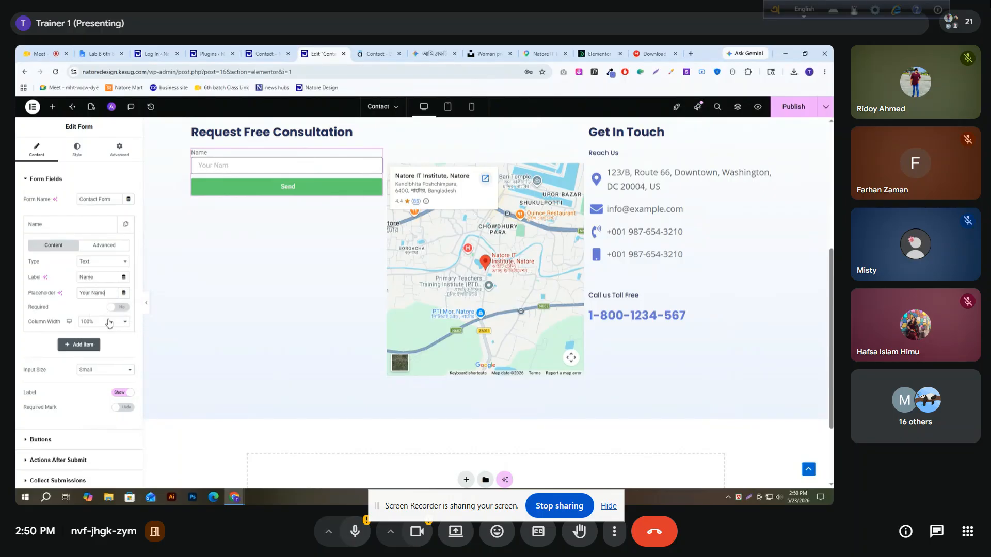
left_click(118, 307)
left_click(61, 228)
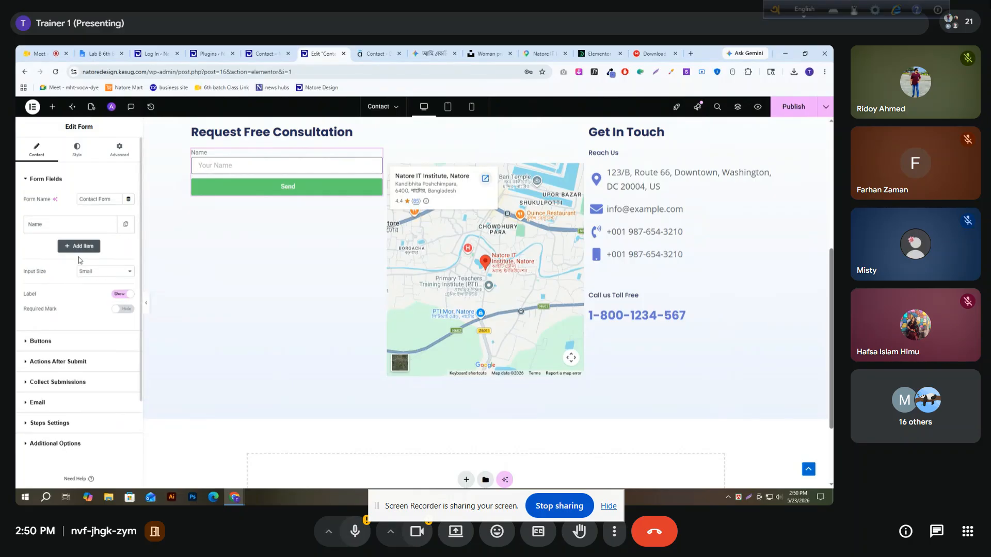
Add an Email field below the Name field and label it "Email"
left_click(79, 248)
left_click(101, 286)
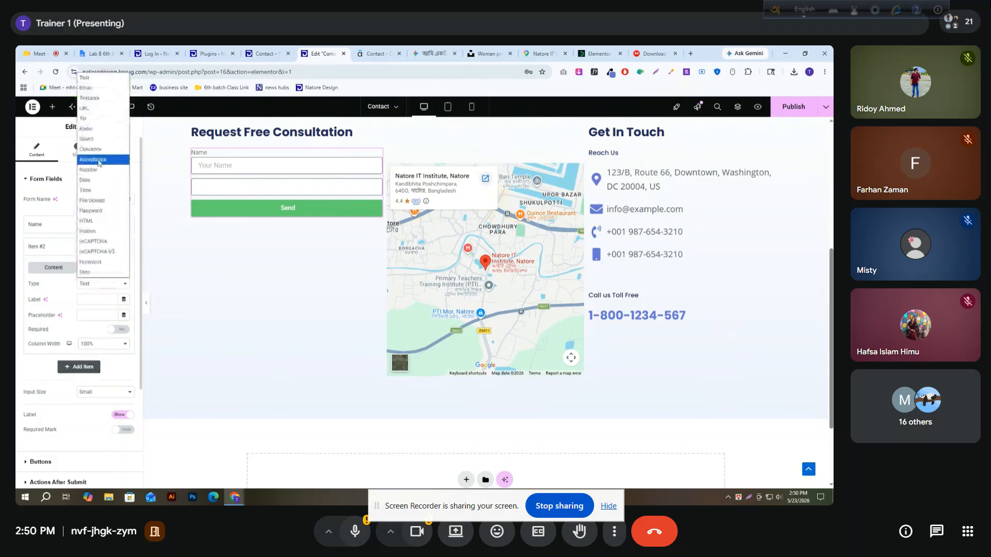
left_click(99, 97)
left_click(101, 300)
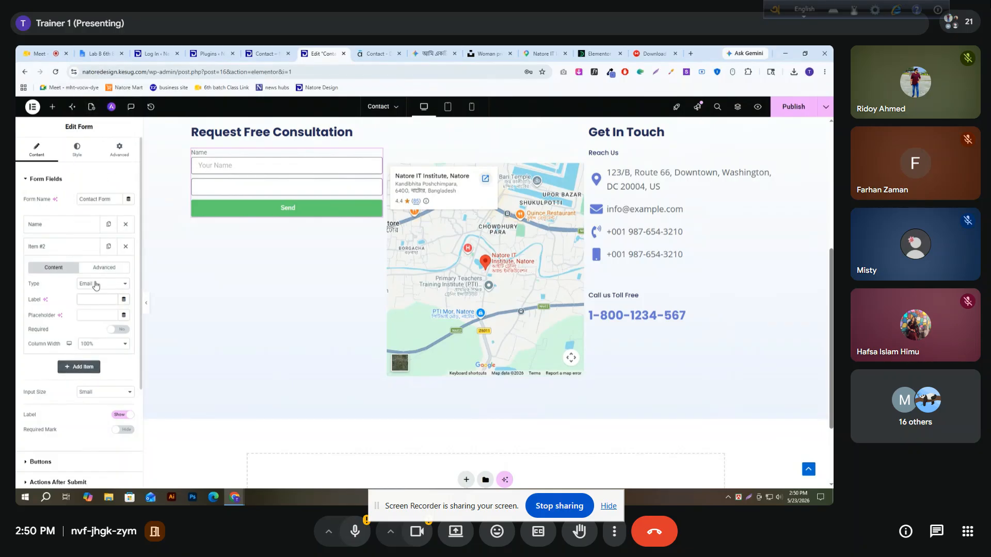
type("Email")
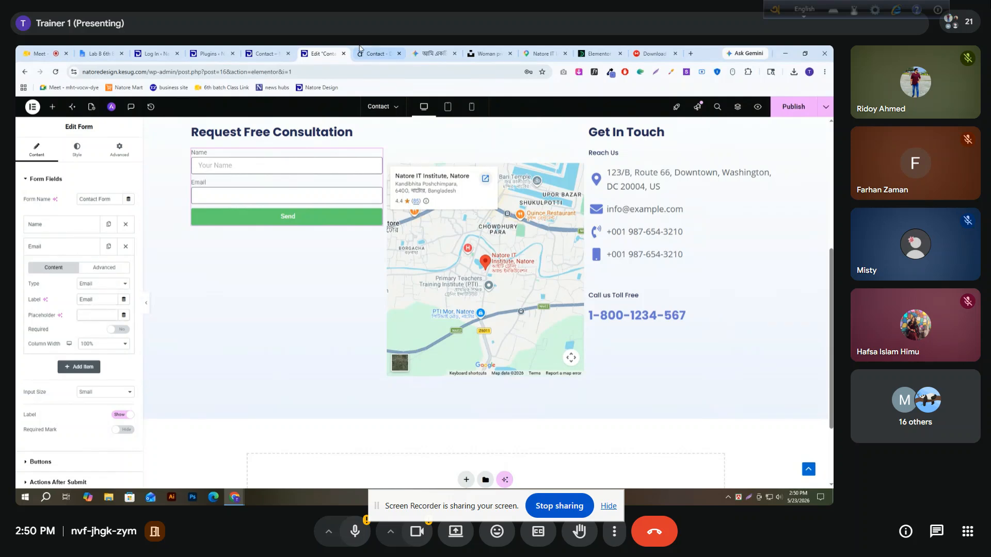
Check the reference site's contact form and set the Email field's placeholder to "Your Email"
left_click(375, 53)
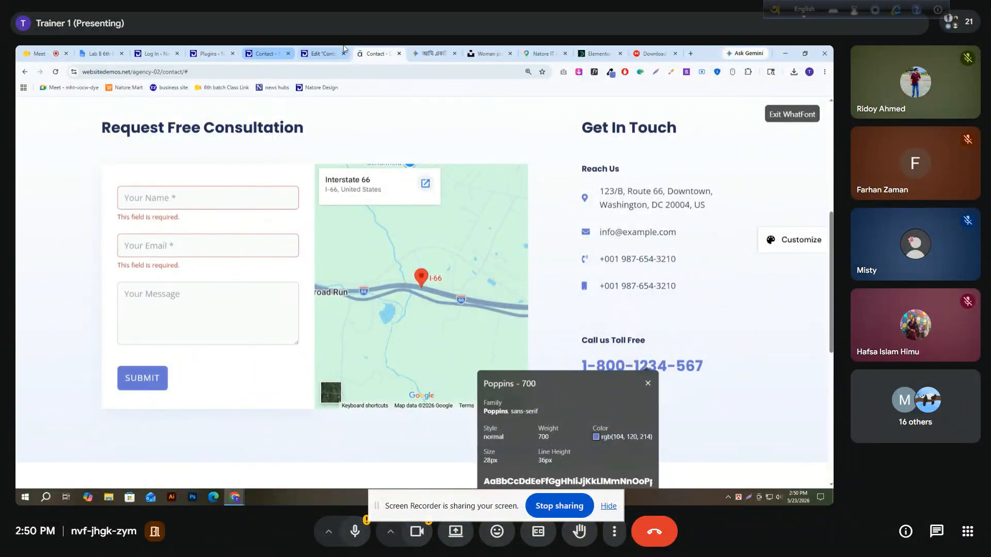
left_click(313, 53)
type("Your W")
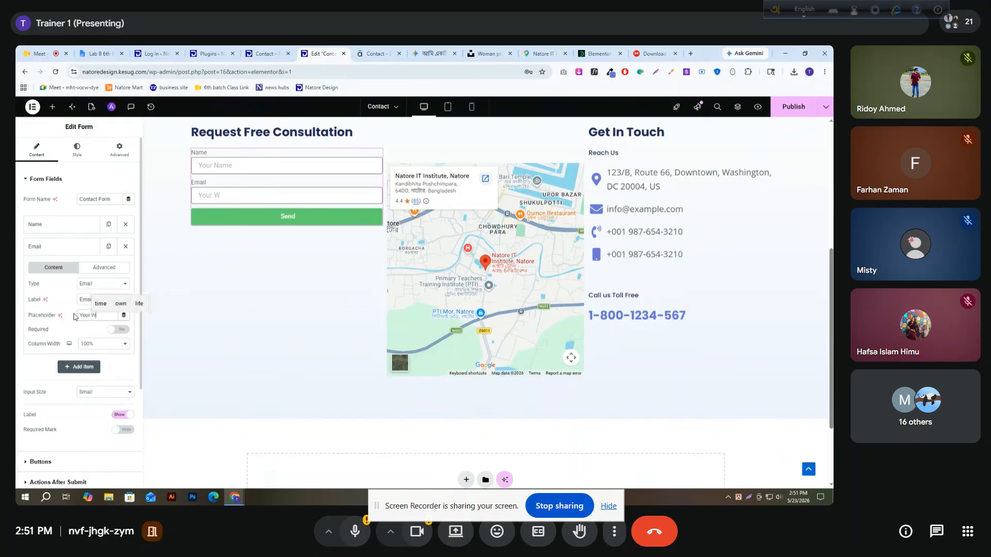
key("BackSpace")
type("Email")
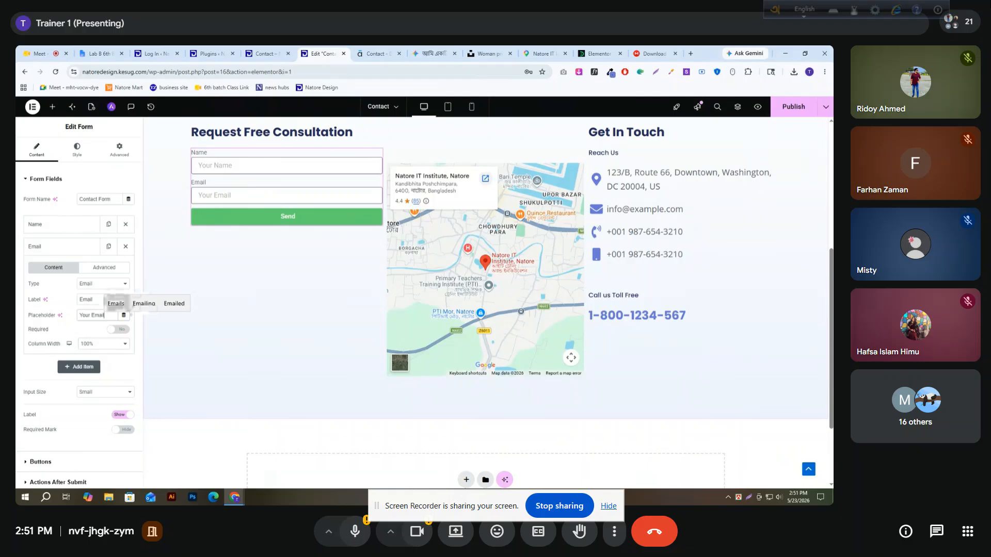
left_click(66, 253)
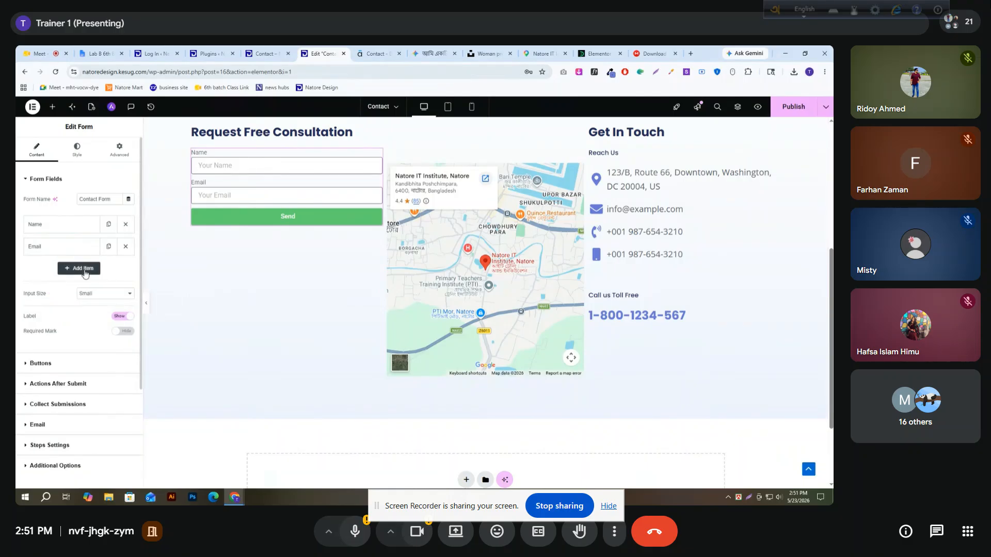
Add a Textarea field below the Email field and label it "Message"
left_click(79, 269)
left_click(108, 306)
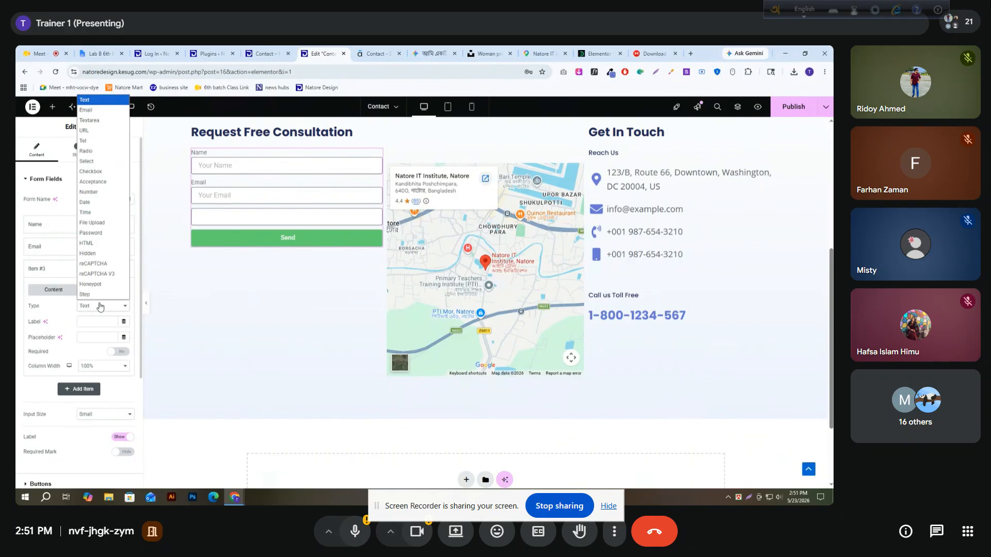
left_click(99, 122)
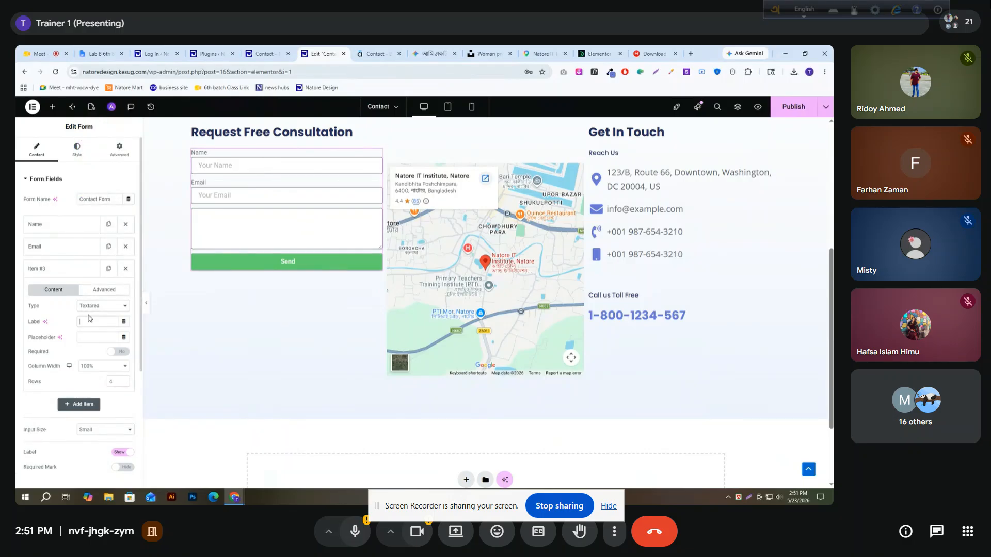
type("Message")
key("Up")
key("Return")
Set the Message field's placeholder to "Your Message"
left_click(112, 338)
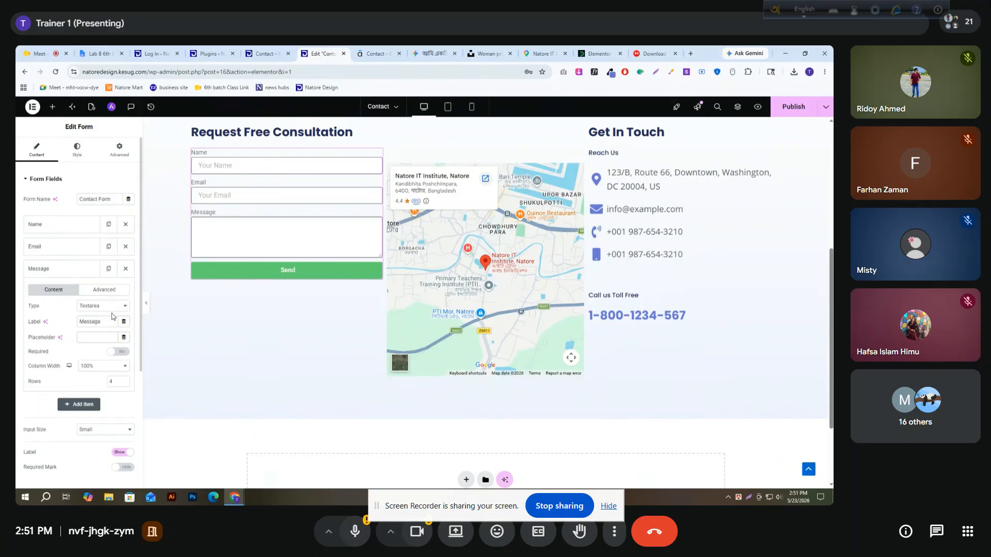
type("Your ")
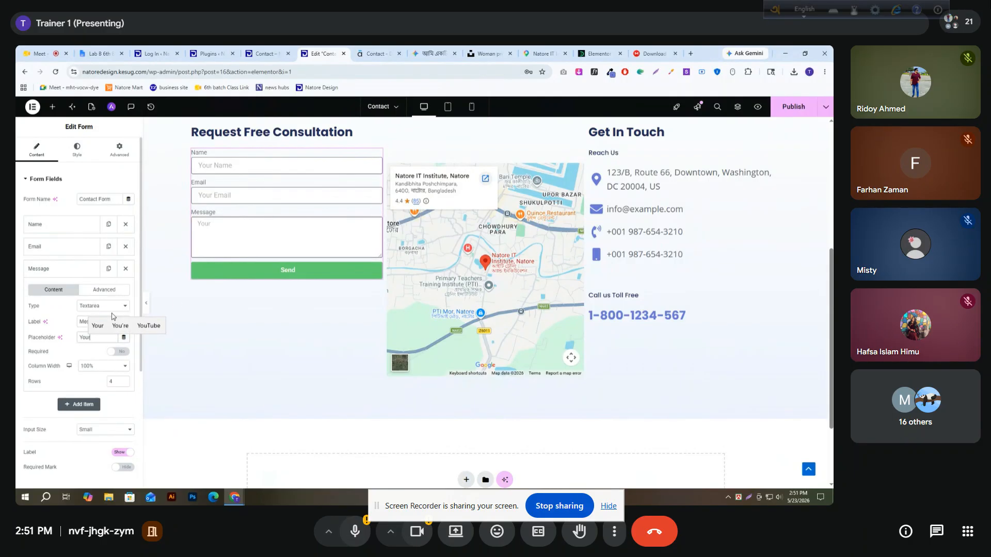
type("Me")
left_click(112, 316)
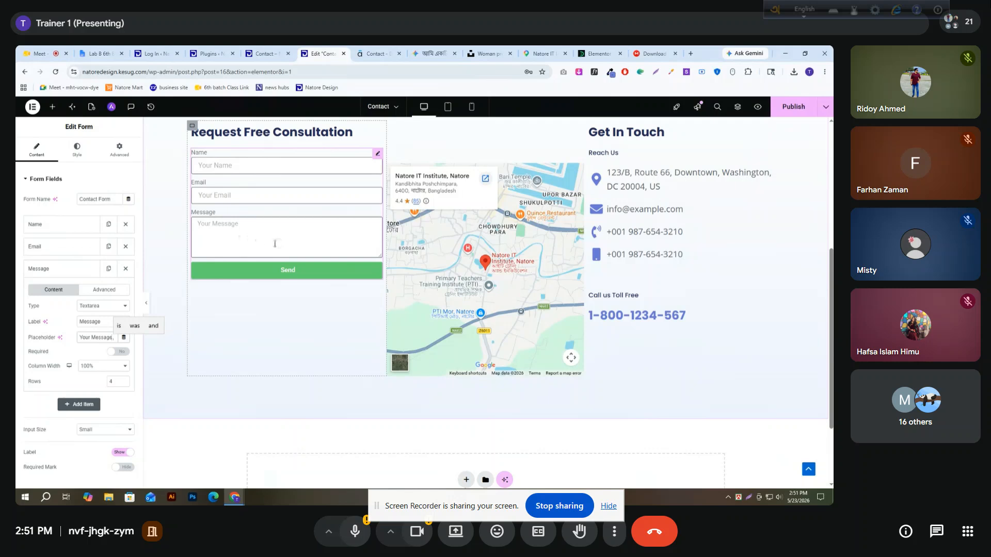
Set the Message field's height to 5 rows and collapse its settings
left_click(125, 380)
left_click(125, 381)
left_click(124, 381)
left_click(124, 380)
left_click(124, 381)
left_click(124, 381)
left_click(125, 381)
left_click(124, 380)
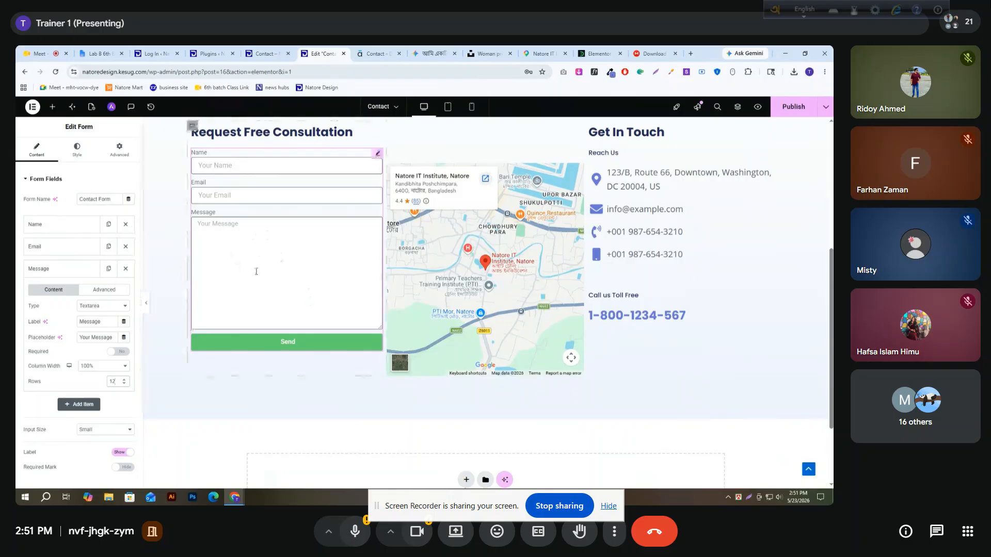
left_click(124, 384)
left_click(124, 383)
left_click(124, 384)
left_click(124, 383)
left_click(123, 384)
left_click(124, 385)
left_click(124, 384)
left_click(124, 385)
left_click(123, 385)
left_click(124, 384)
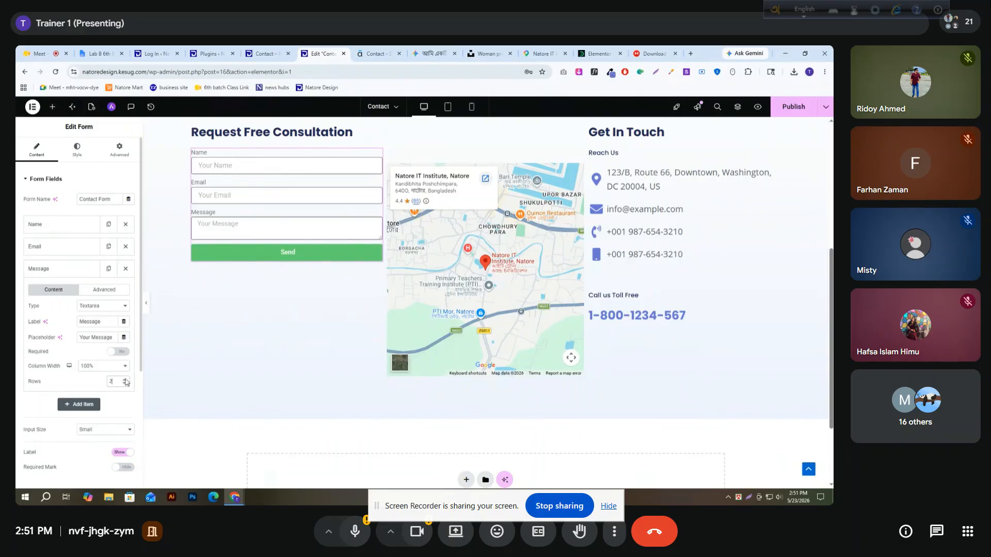
left_click(124, 379)
left_click(125, 379)
left_click(124, 380)
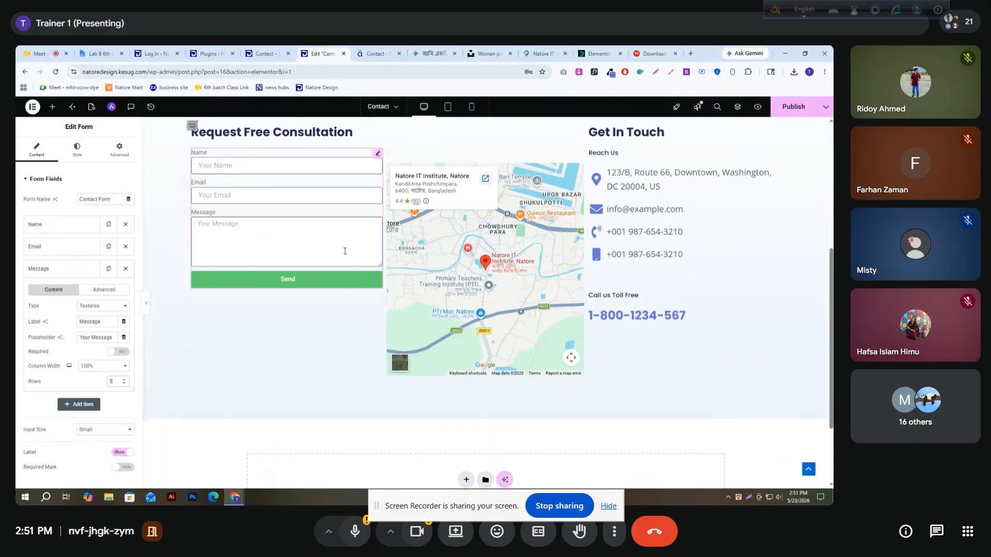
left_click(64, 274)
Set the input size of the consultation form's fields to Large
left_click_drag(24, 316, 51, 320)
left_click(222, 166)
left_click(235, 195)
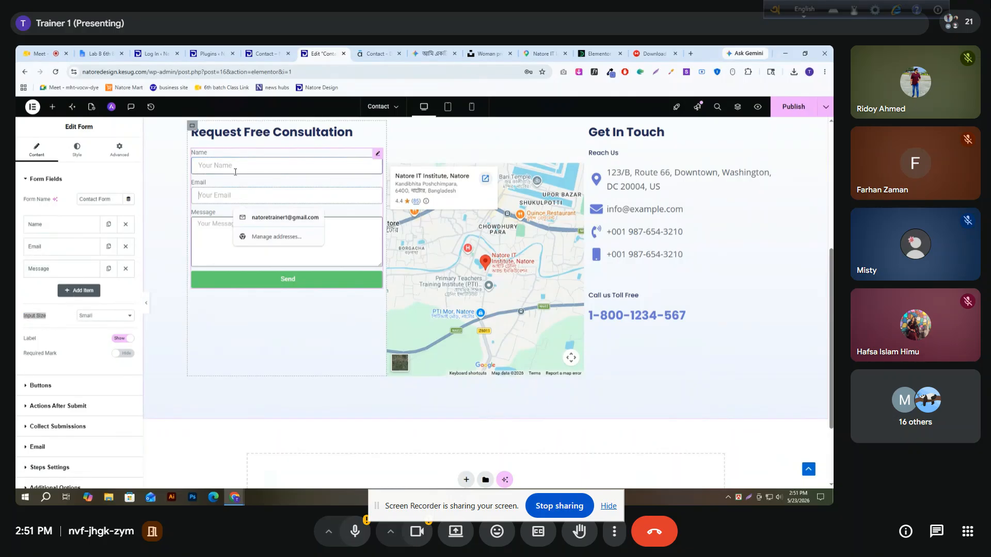
left_click(101, 316)
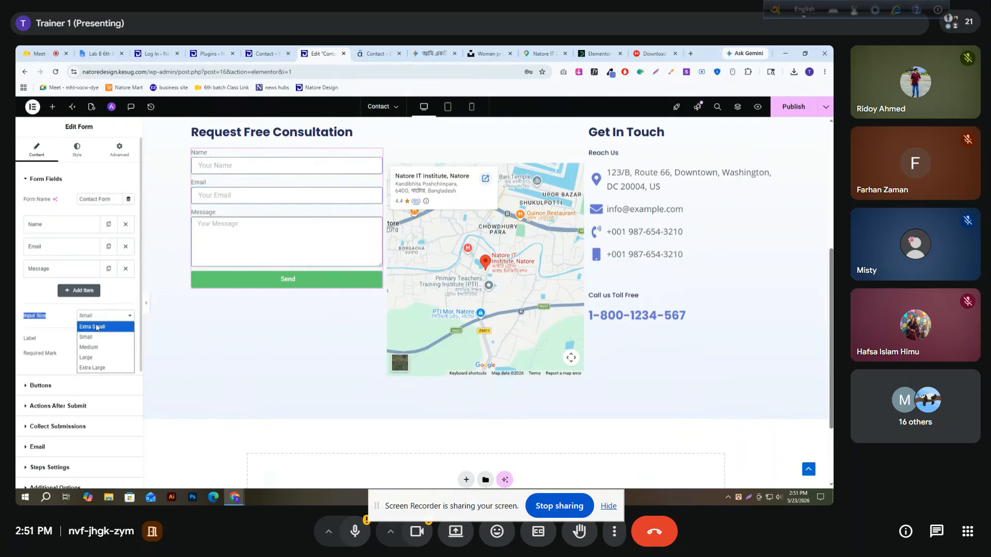
left_click(94, 357)
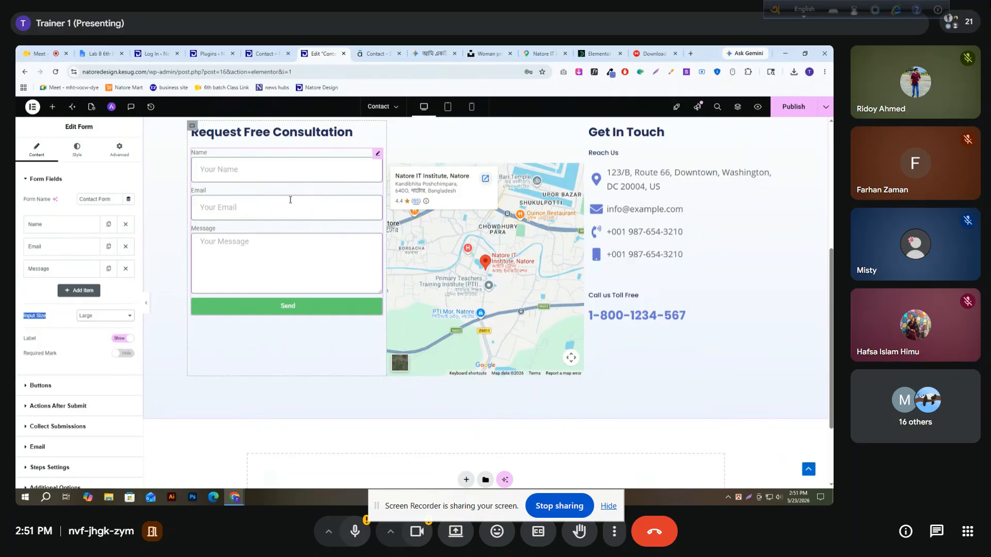
Check that the Name and Email fields are set as required, and show the form's required mark
left_click_drag(23, 355, 57, 360)
left_click(52, 224)
left_click(117, 308)
left_click(52, 225)
left_click(52, 247)
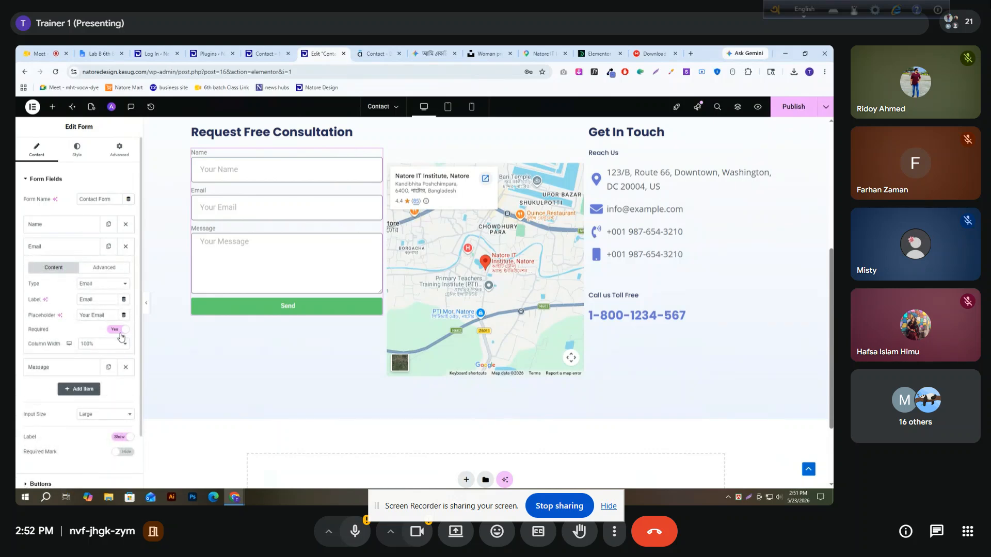
left_click(72, 248)
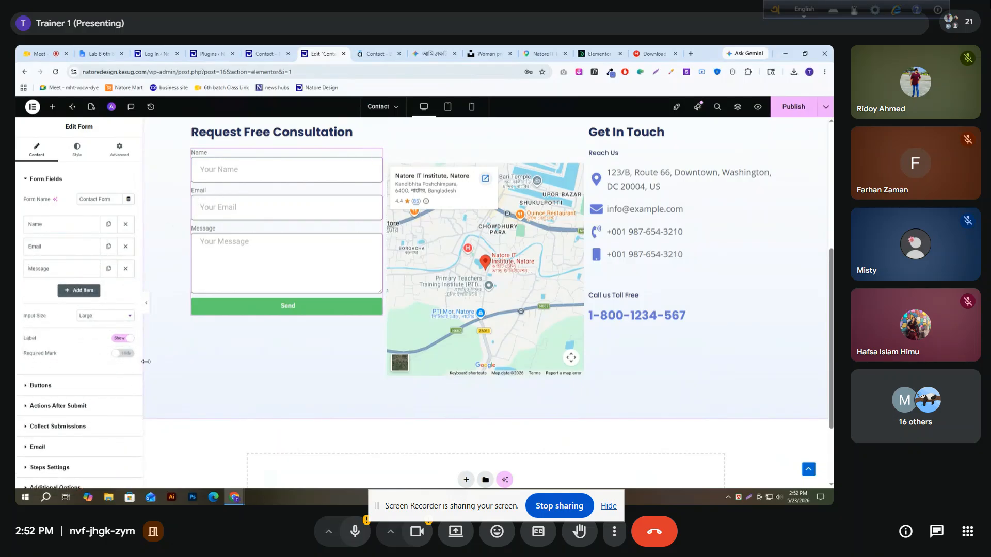
left_click(124, 354)
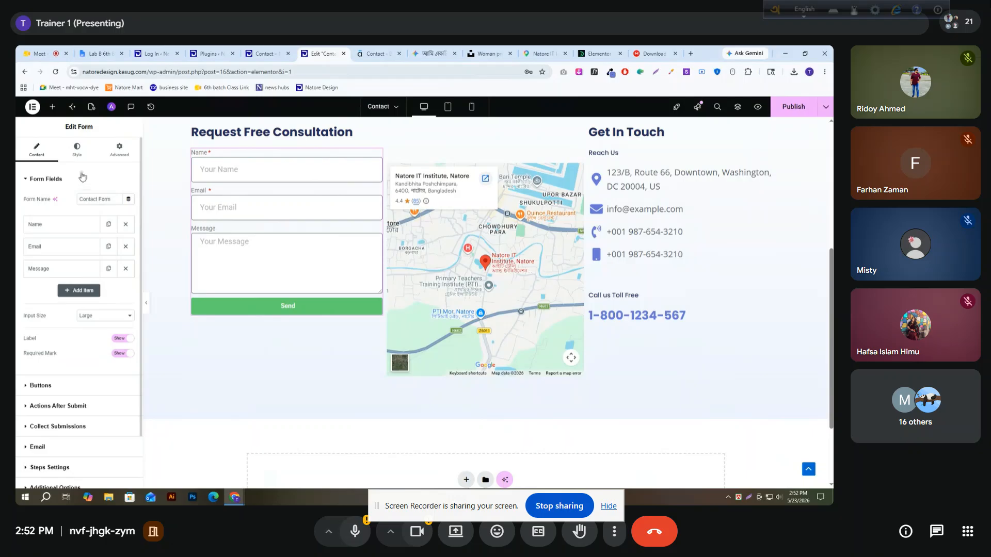
Compare the form with the reference site's contact form and hide the field labels
left_click(78, 151)
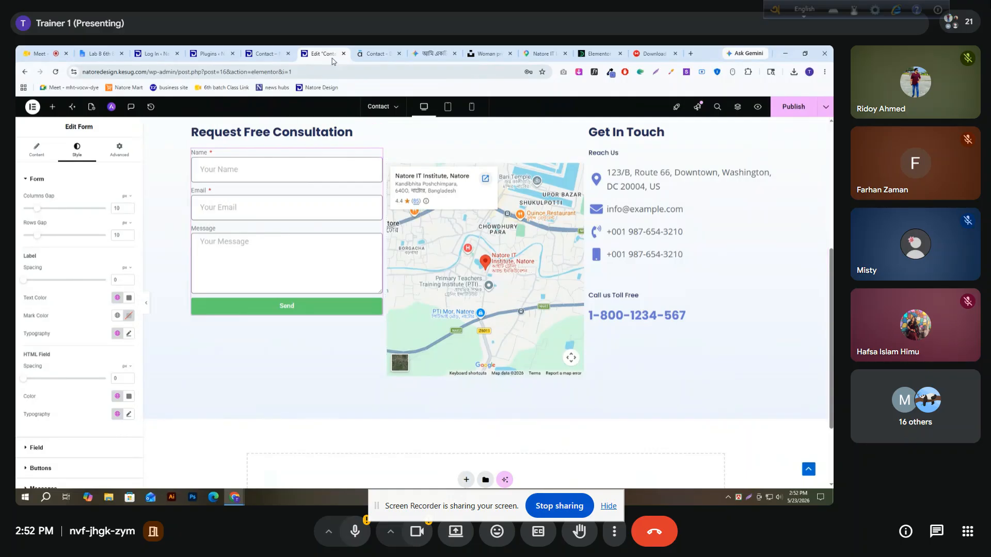
left_click(362, 53)
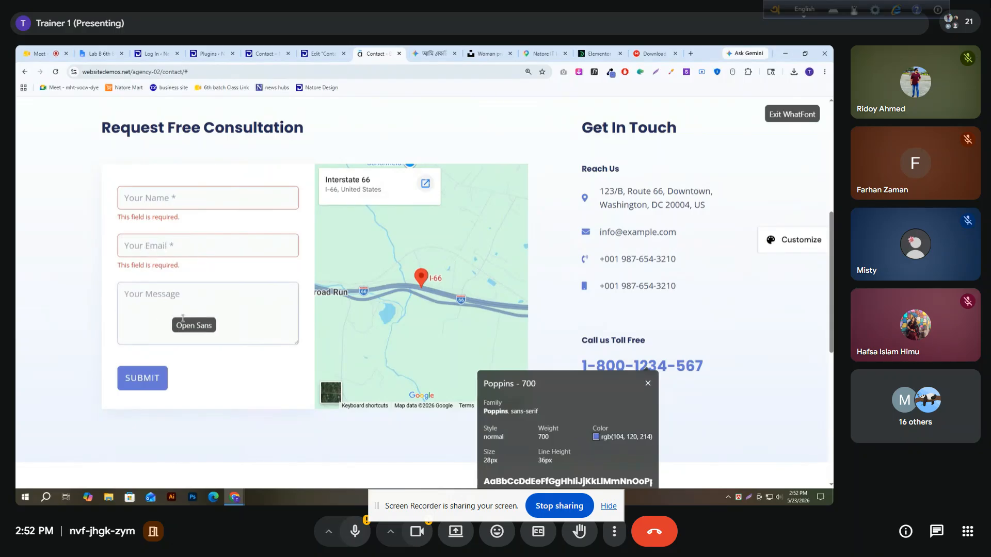
left_click(322, 54)
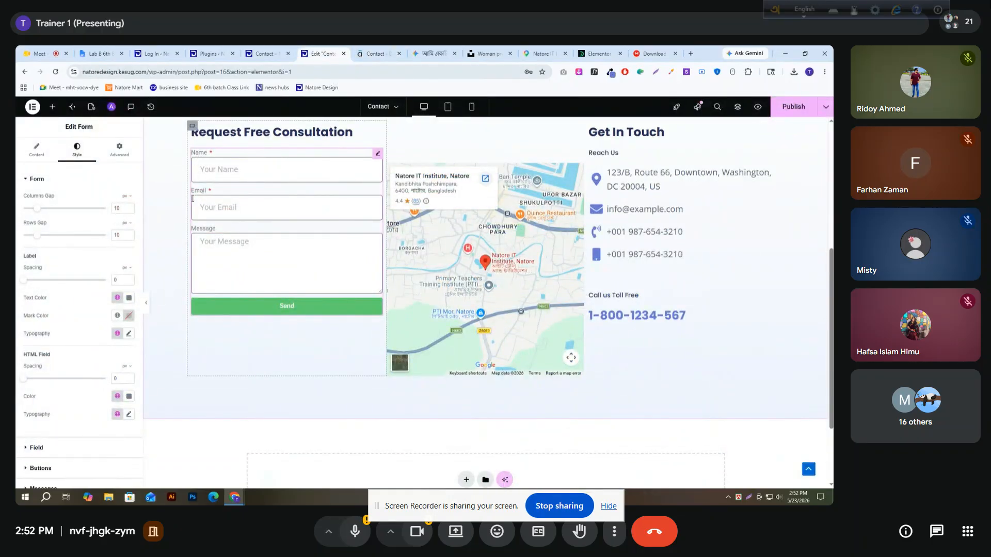
left_click(36, 150)
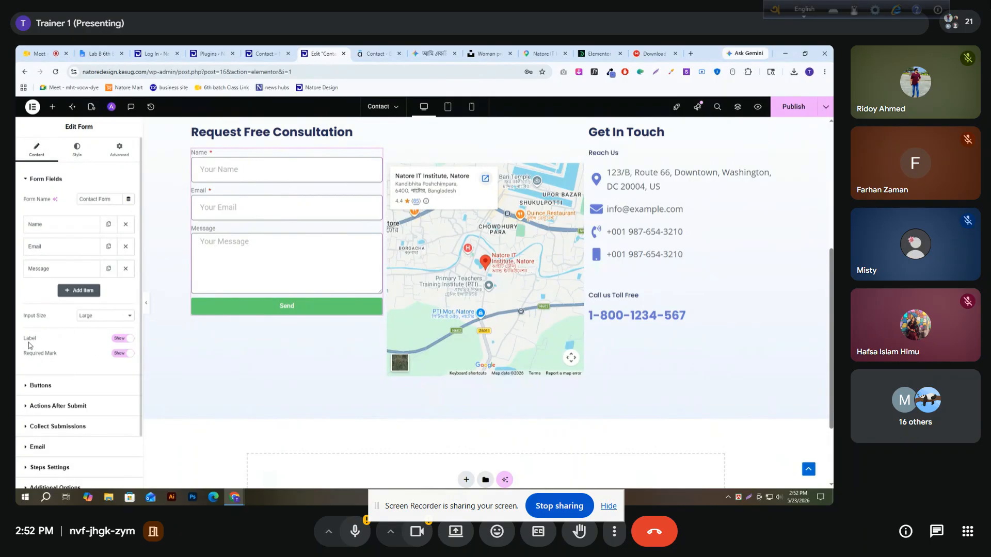
left_click_drag(35, 345, 24, 340)
left_click(122, 339)
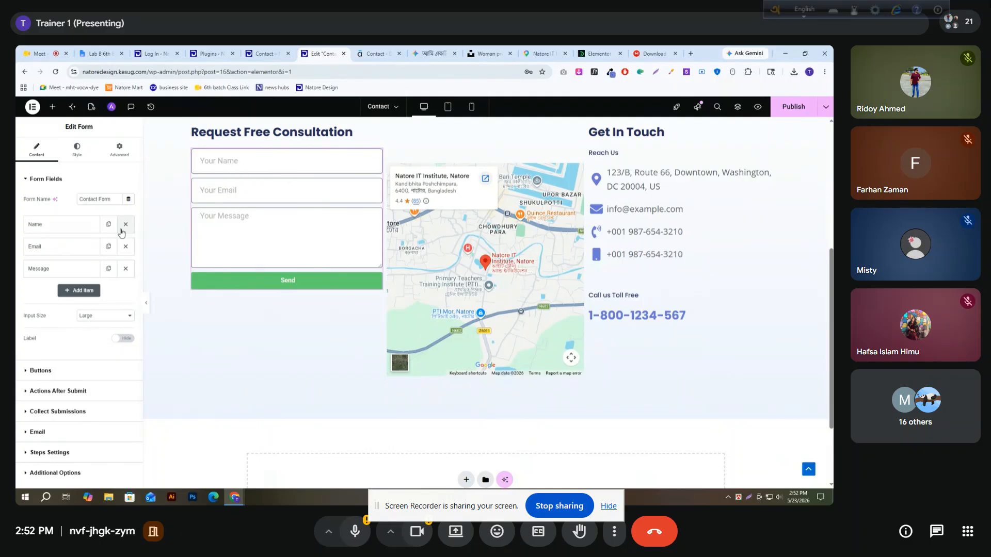
Add an asterisk to the Name and Email placeholders, making them "Your Name *" and "Your Email *"
left_click(54, 232)
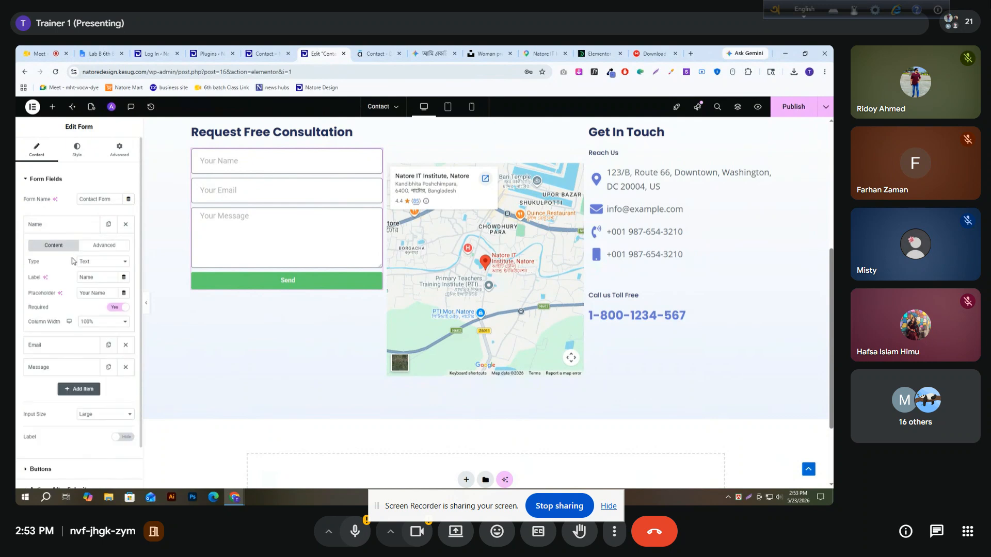
type("*")
left_click(60, 225)
left_click(76, 252)
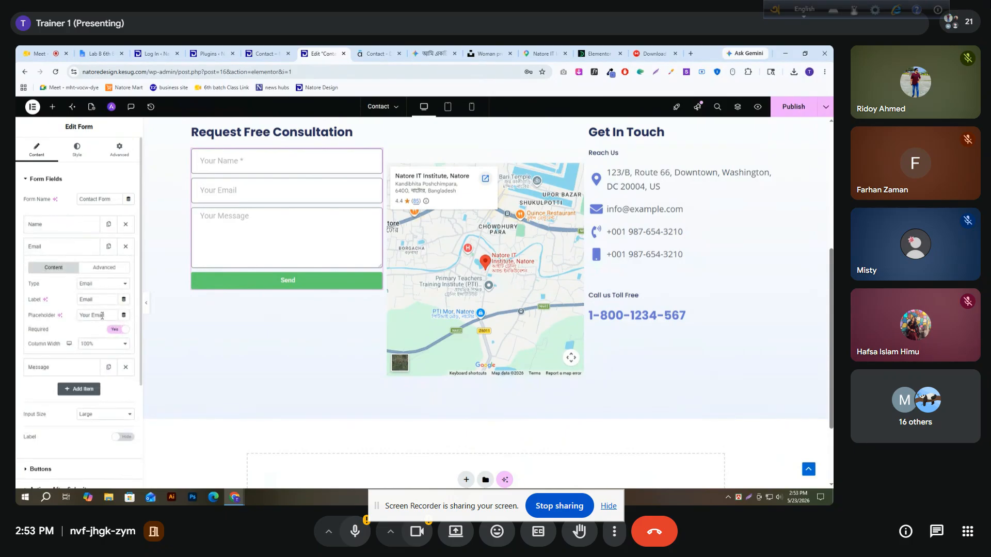
type("*")
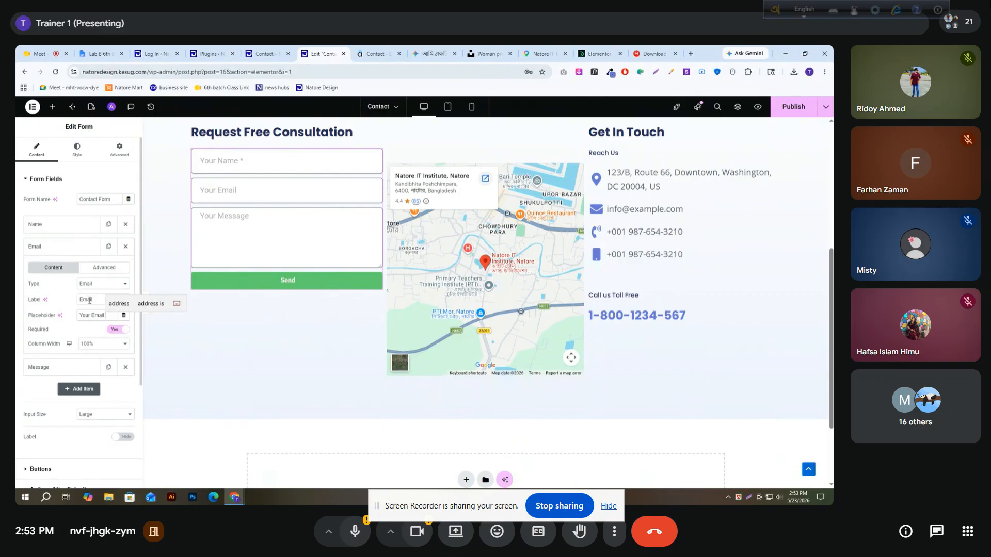
left_click(76, 247)
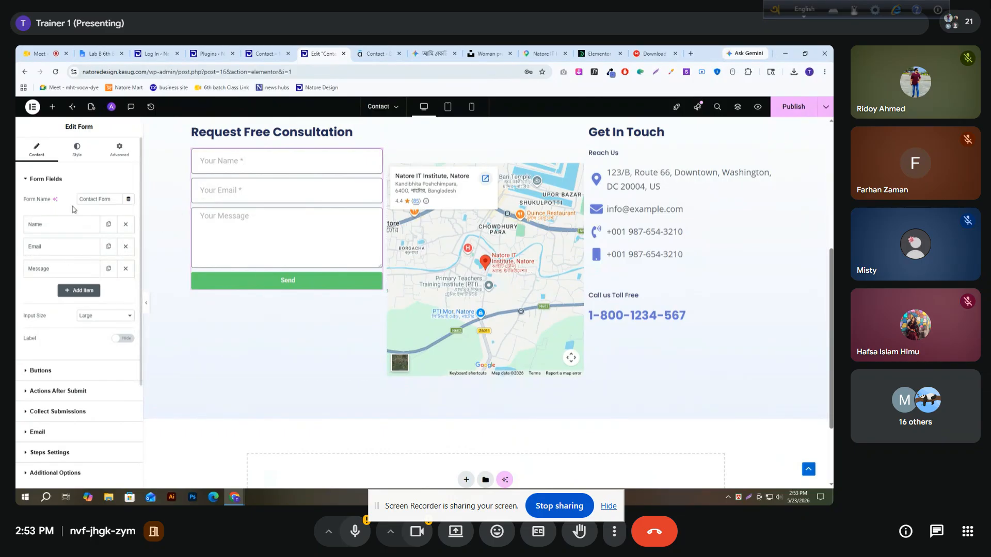
Set the form's rows gap to 25 px
scroll(39, 391, "down", 1)
scroll(54, 341, "up", 1)
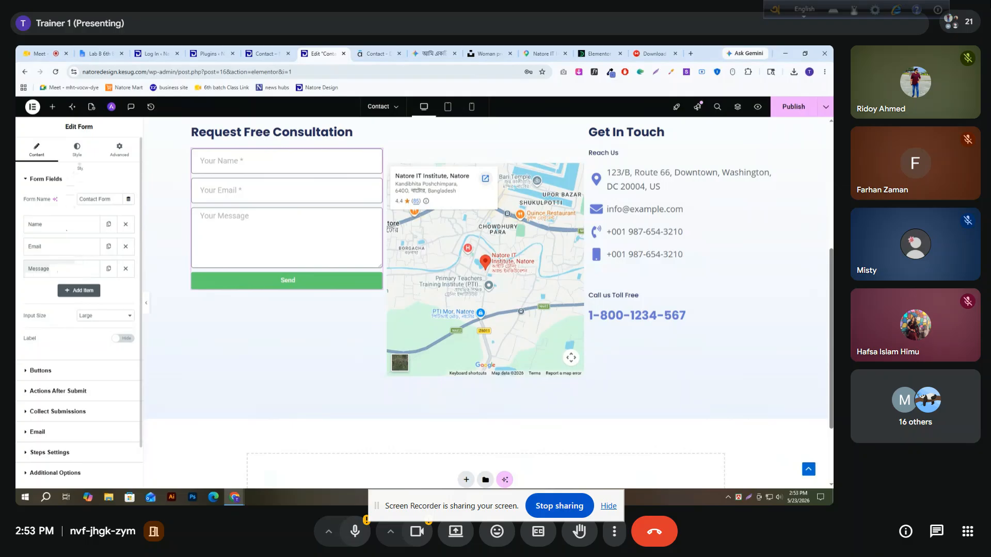
left_click(78, 150)
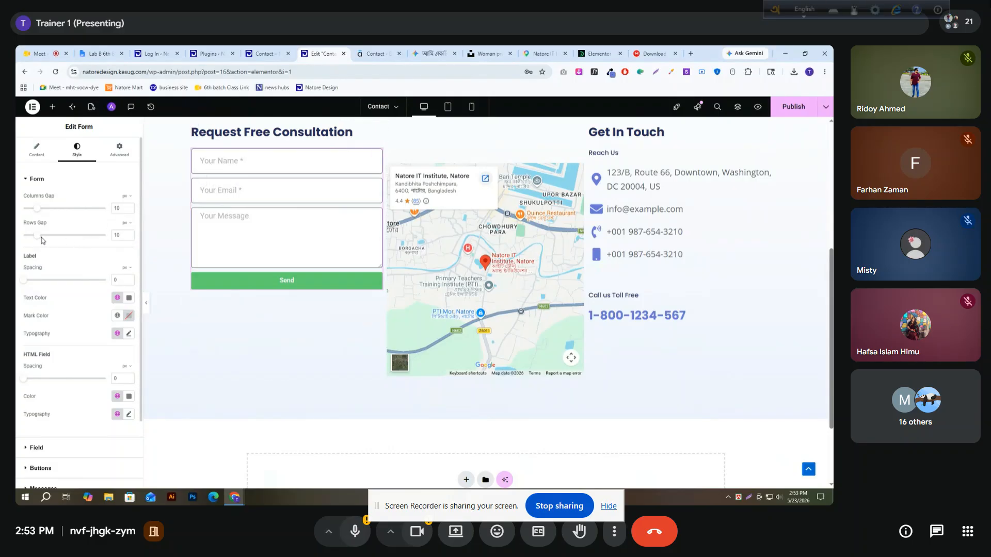
left_click_drag(36, 236, 59, 238)
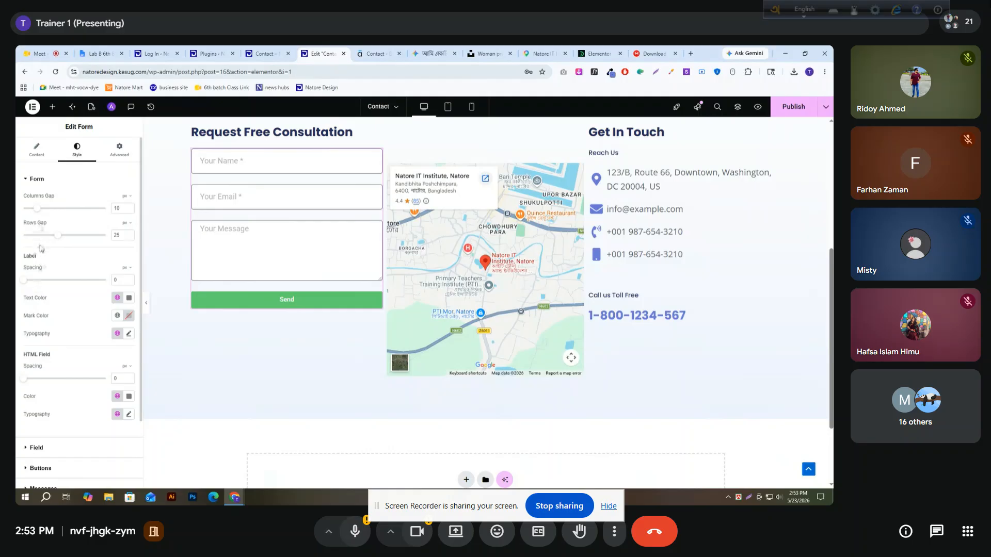
Enter sample text in the Email field and set the form fields' text color to a dark grey
scroll(43, 256, "down", 1)
left_click(28, 406)
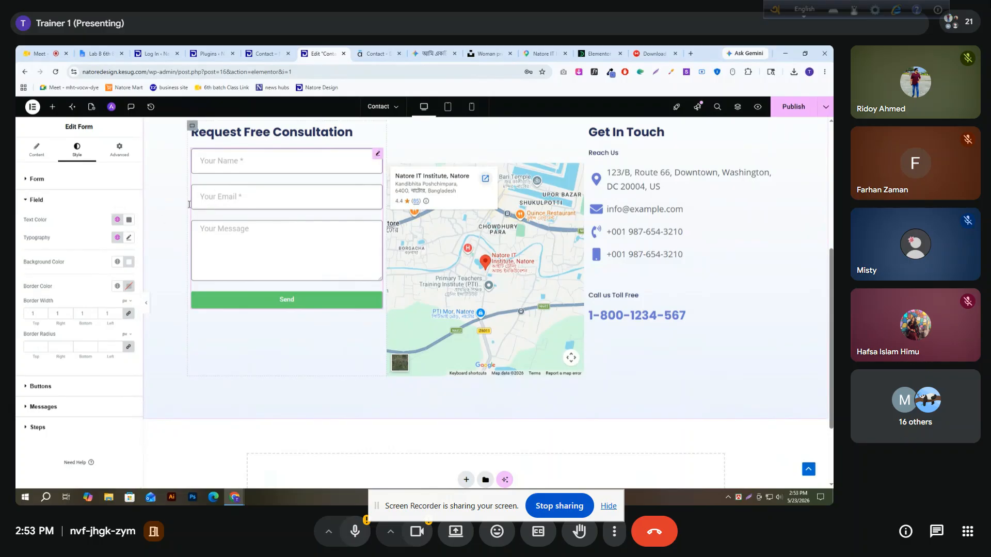
left_click(236, 206)
type("fghfghfhfhh")
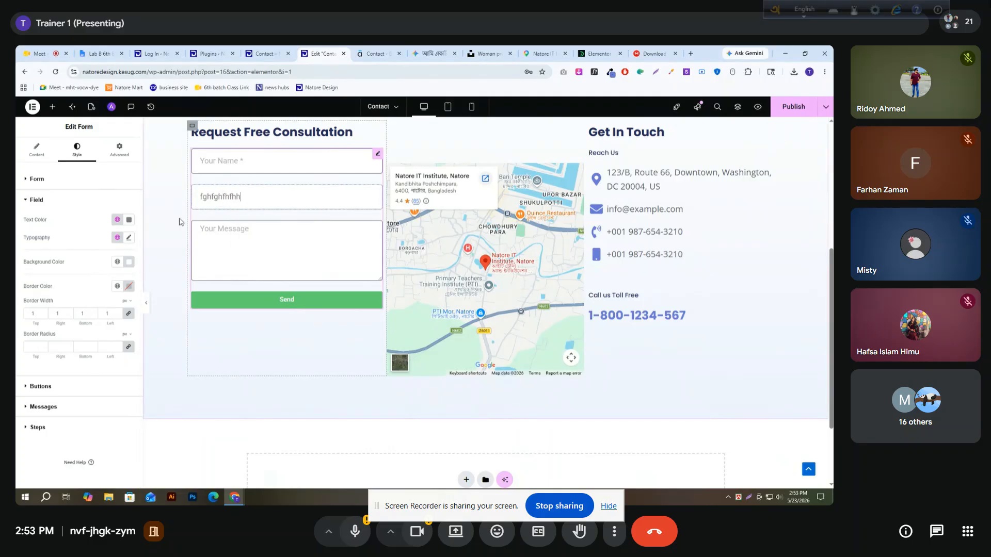
left_click(129, 219)
left_click(92, 290)
mouse_move(92, 290)
left_mouse_down()
mouse_move(85, 309)
mouse_move(83, 277)
mouse_move(79, 305)
left_mouse_up()
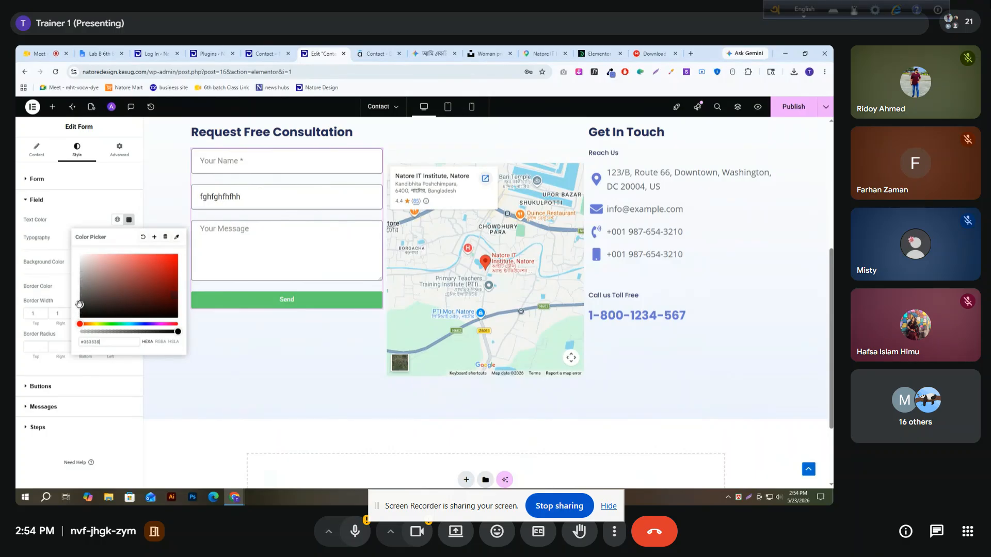
Inspect sample text in the reference form's email field and darken the Elementor form fields' text color to near-black
left_click(376, 53)
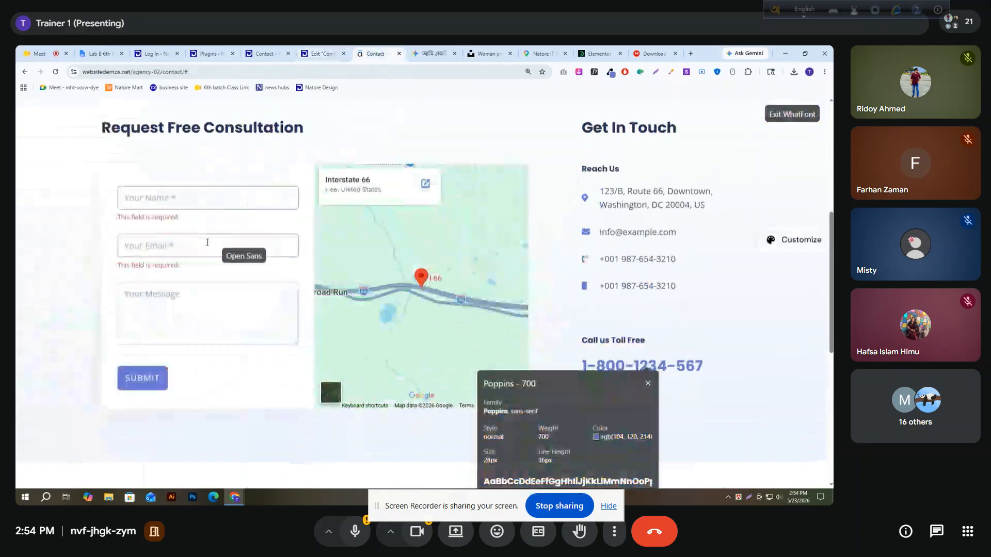
left_click(198, 243)
type("fgfdgfgfg")
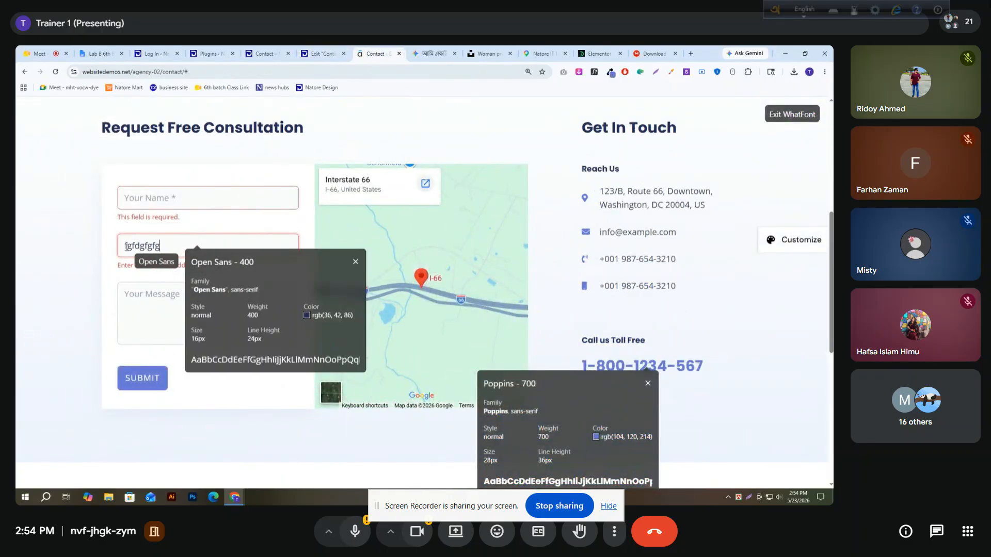
left_click(783, 116)
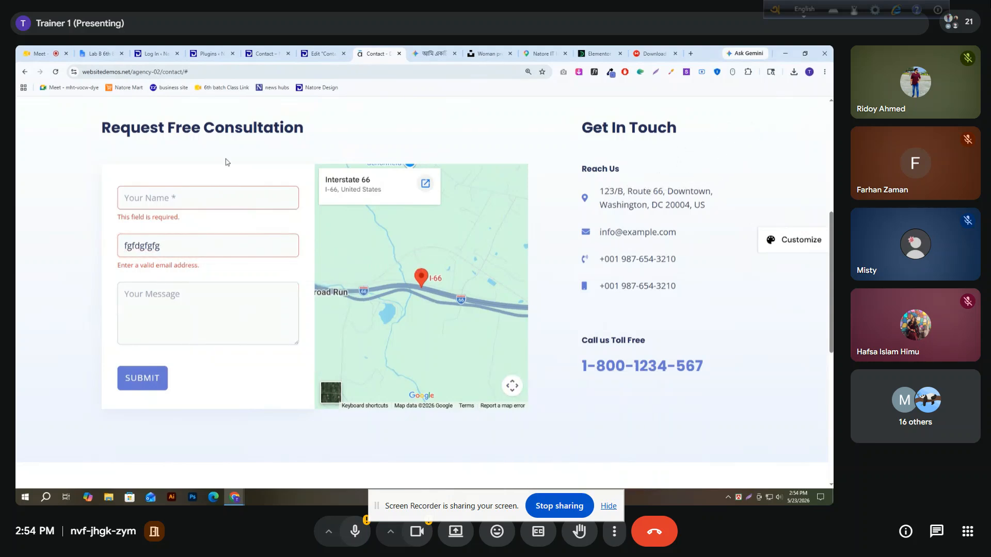
left_click(309, 52)
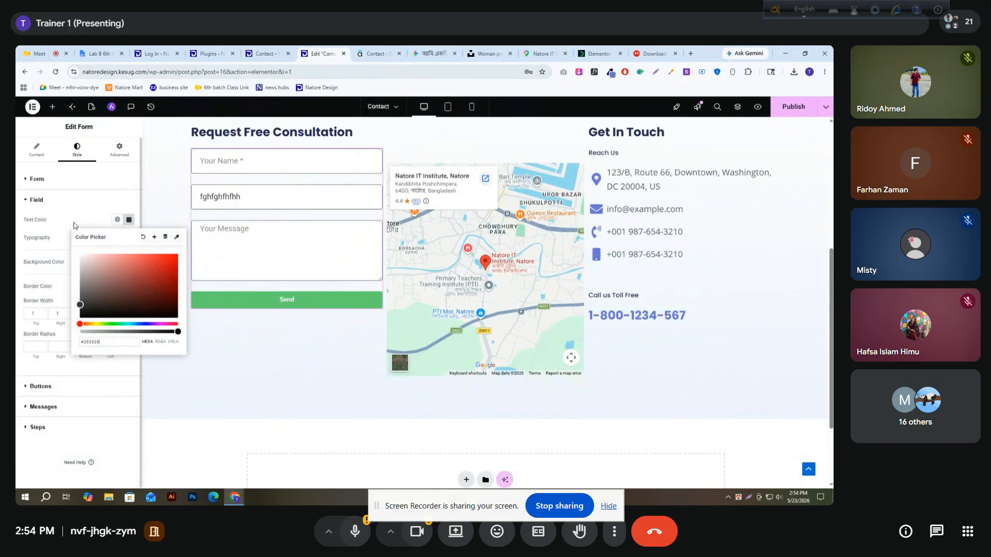
left_click_drag(133, 278, 80, 308)
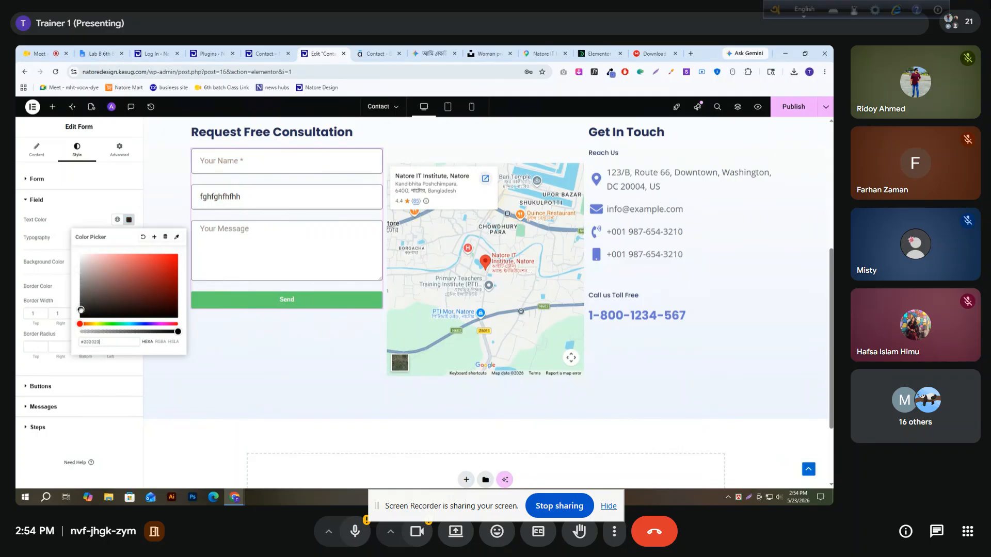
left_click(129, 220)
Set the form fields' typography to the Open Sans font at a size of 20 px
left_click(128, 238)
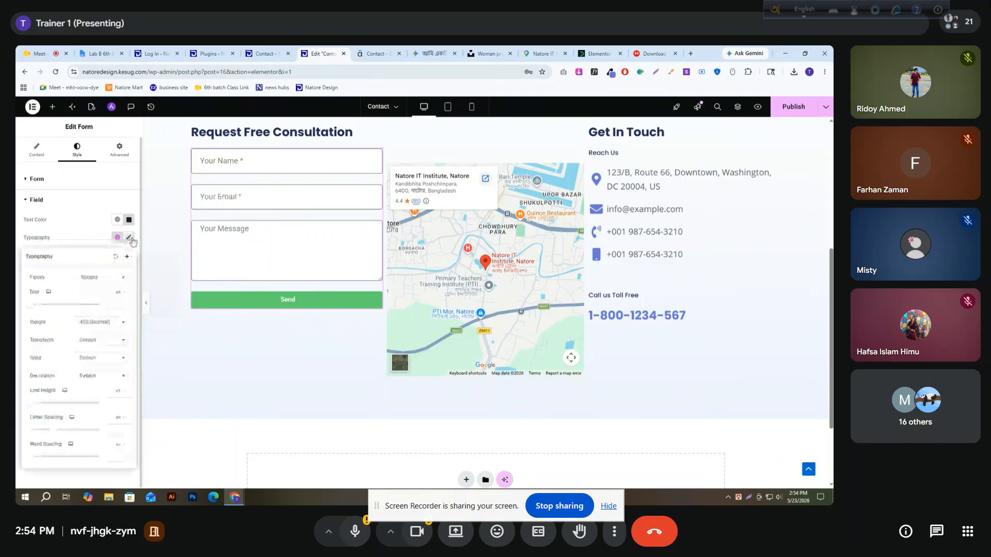
left_click(100, 283)
type("op")
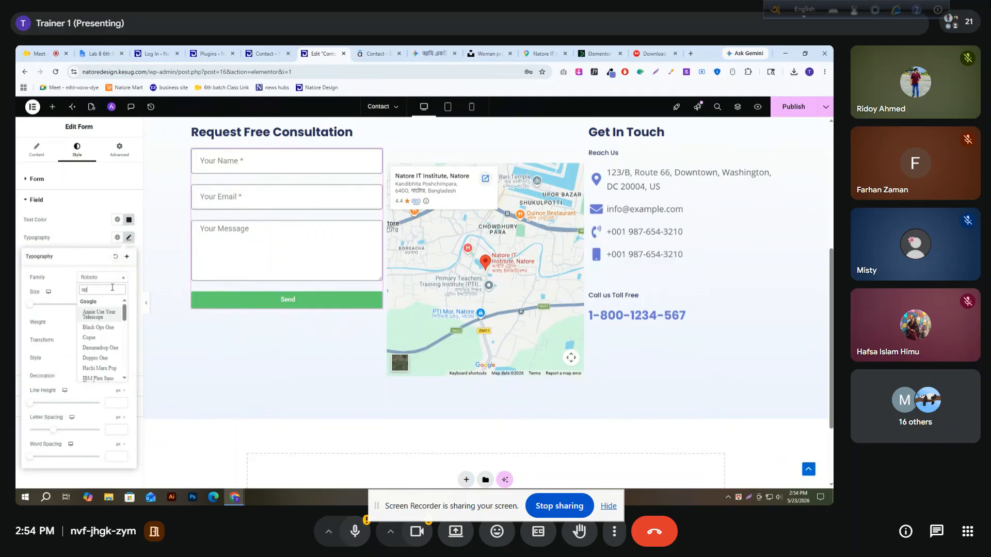
type("en")
key("Return")
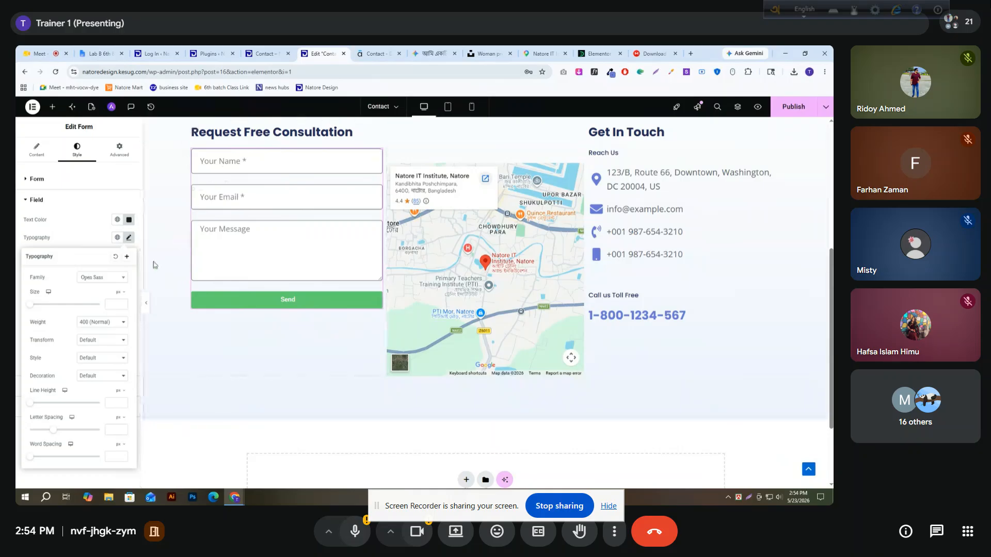
left_click(117, 305)
type("16")
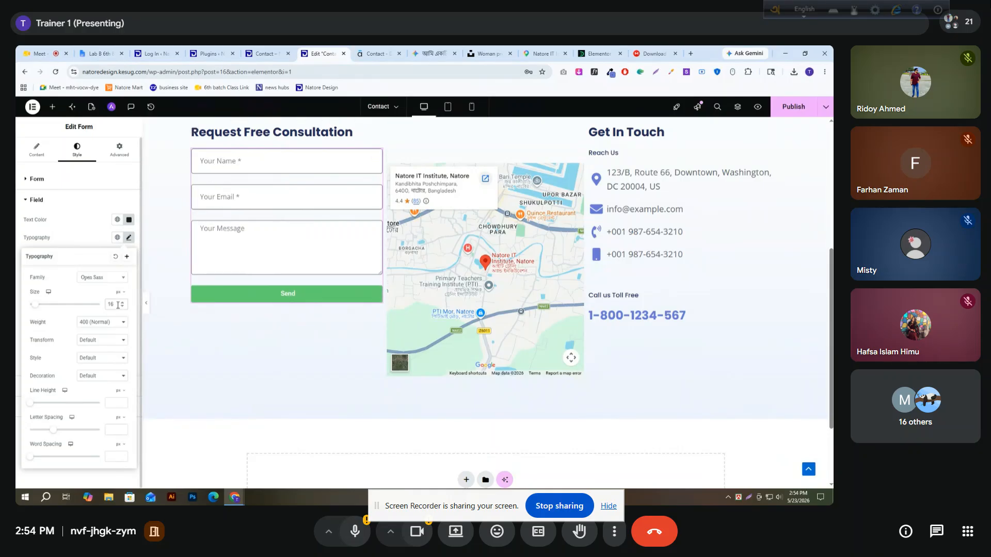
key("BackSpace")
key("BackSpace")
type("20")
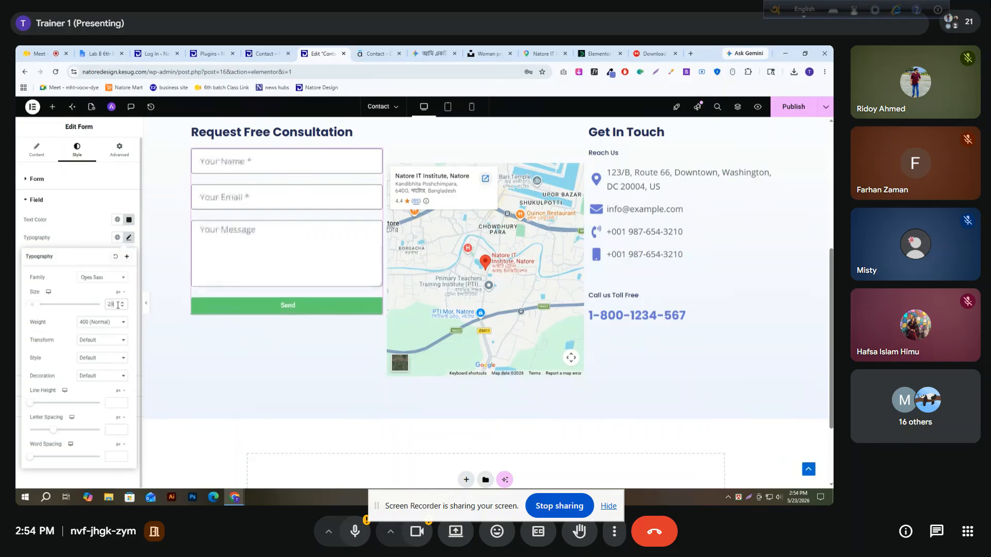
Enter sample text in the Email field and compare its look with the reference form's email field
left_click(220, 193)
type("fdgdfgddhddf")
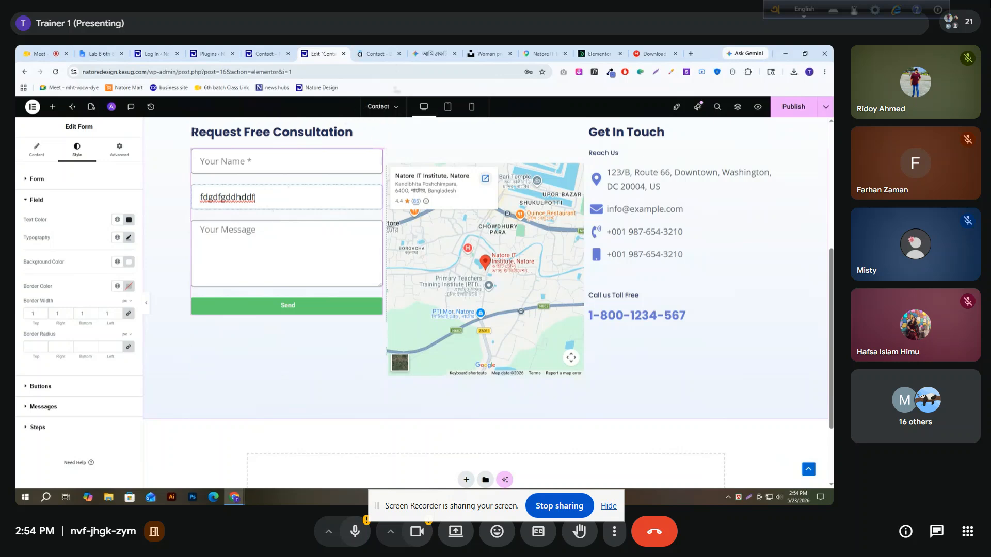
left_click(375, 53)
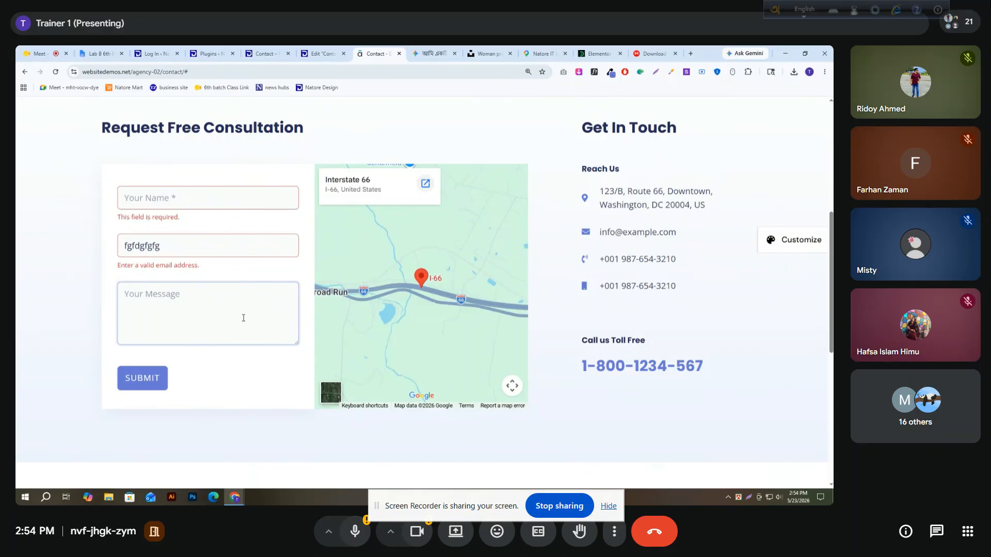
left_click(258, 232)
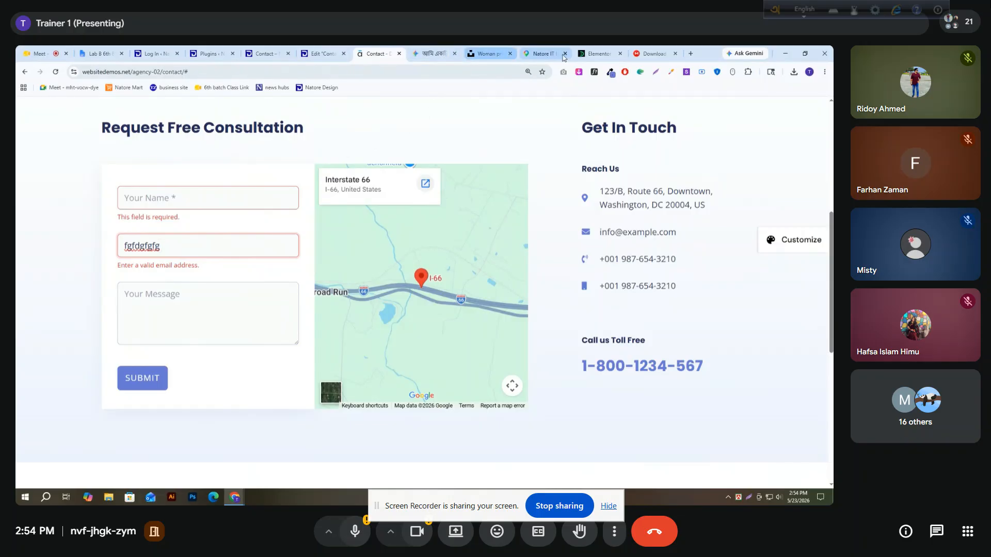
Sample the background color of the reference form's message field and apply #FBFBFC as the Elementor form fields' background color
left_click(610, 72)
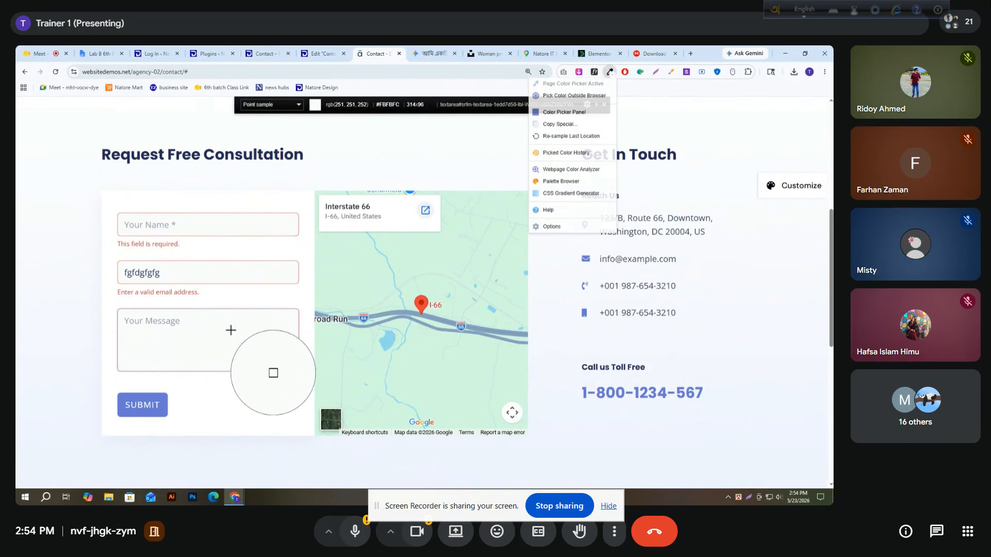
left_click(230, 330)
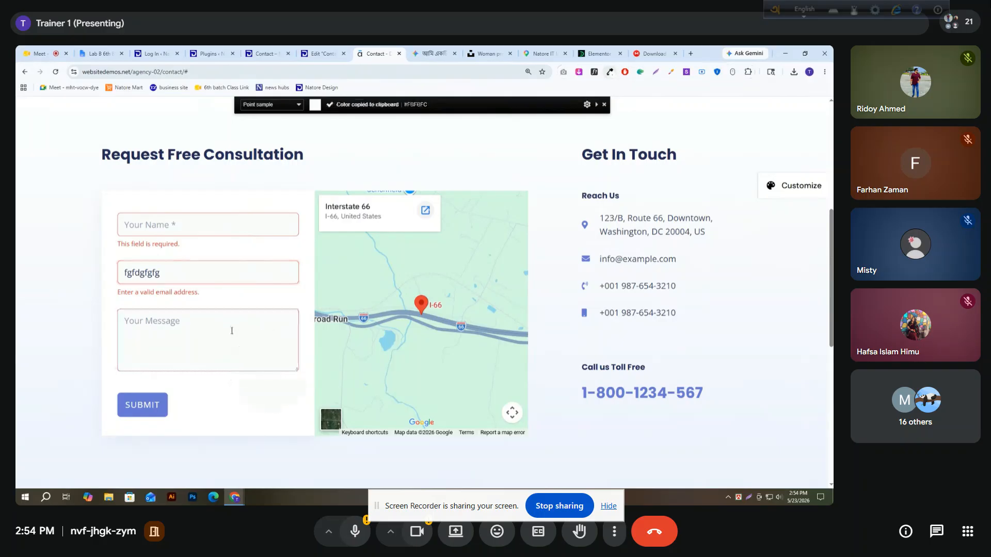
left_click(211, 53)
left_click(266, 53)
left_click(330, 53)
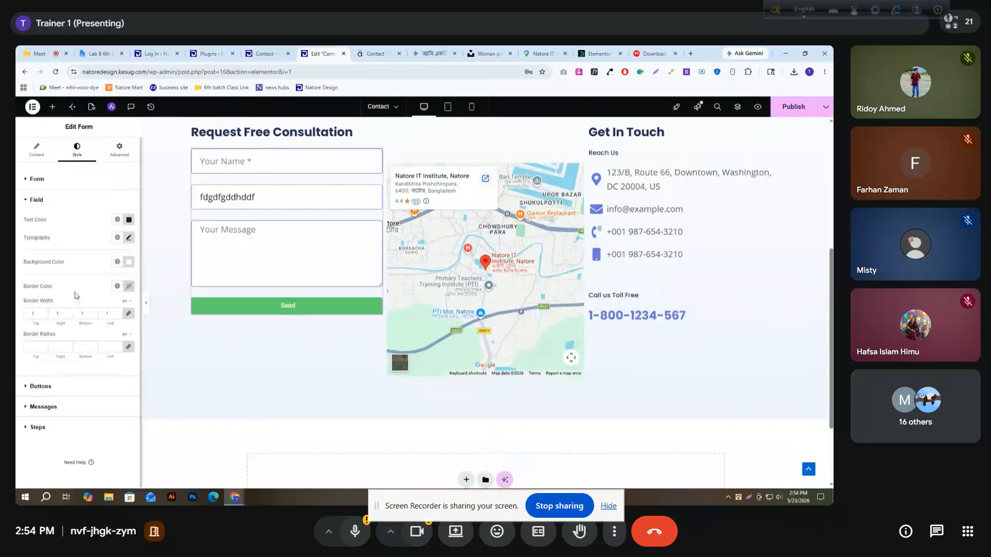
left_click(129, 265)
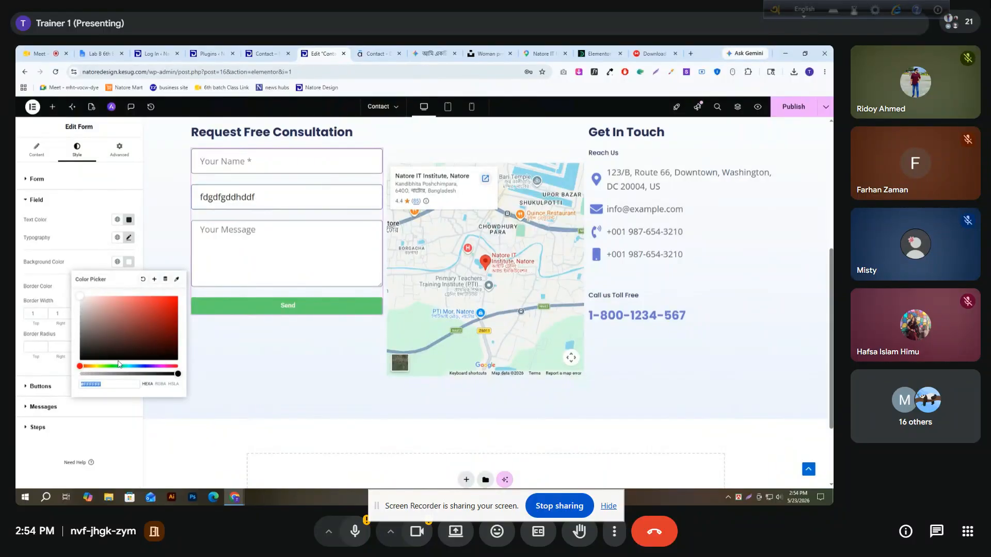
key("ctrl+v")
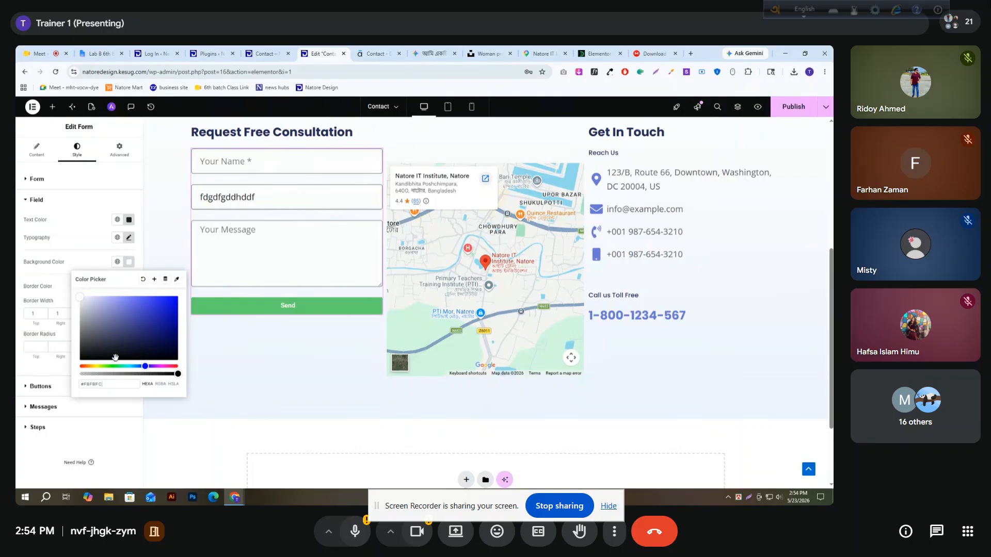
left_click(88, 255)
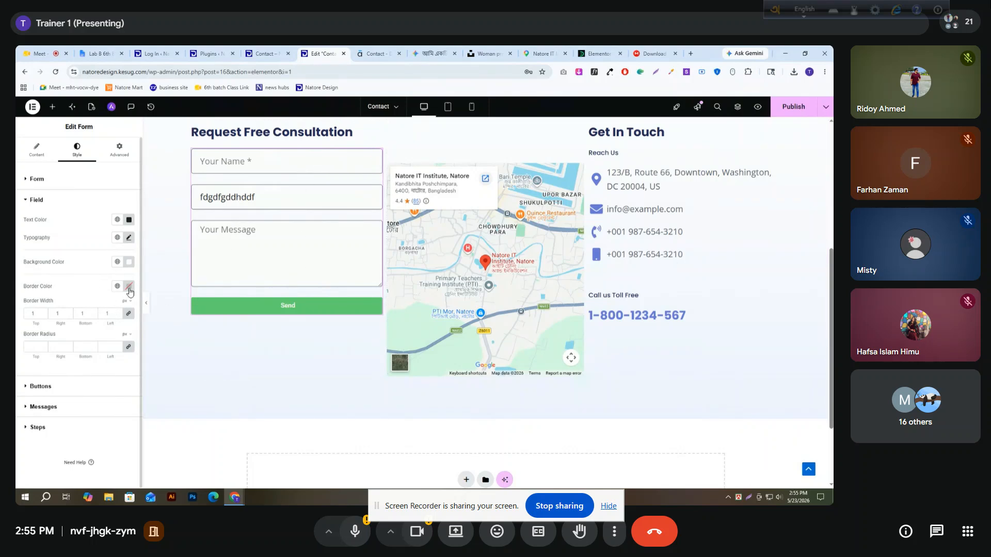
Reload the reference page to see its default field borders and set the Elementor form fields' border color to light grey
left_click(376, 53)
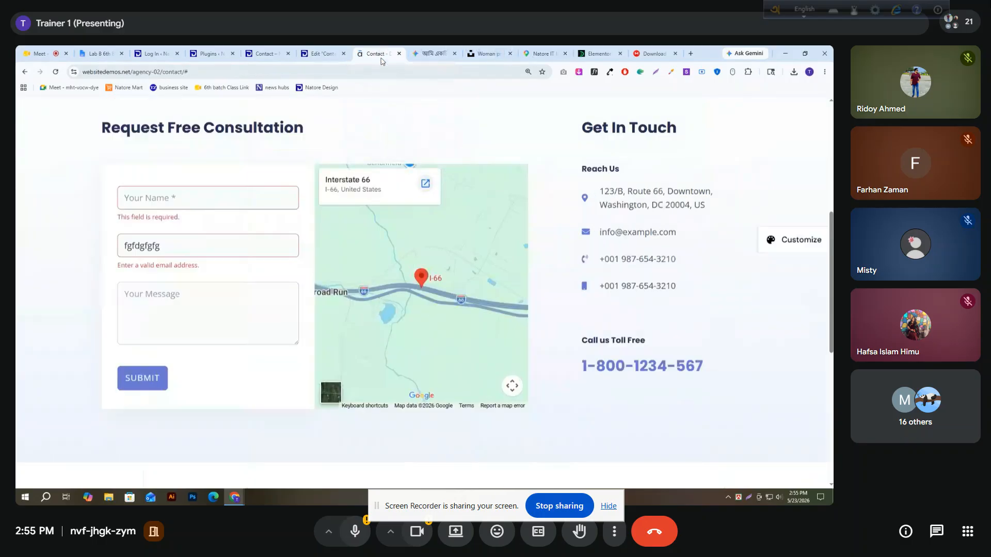
left_click(55, 71)
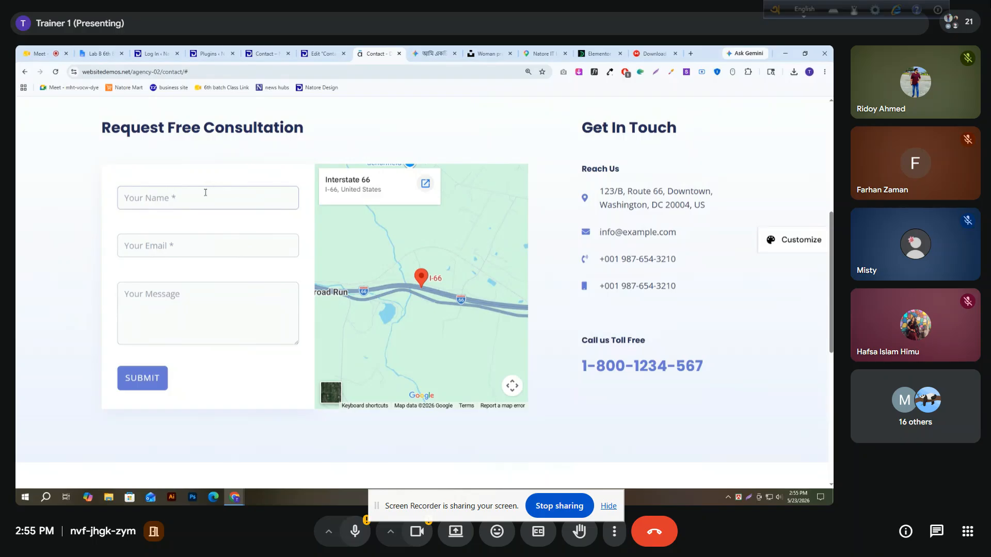
left_click(321, 53)
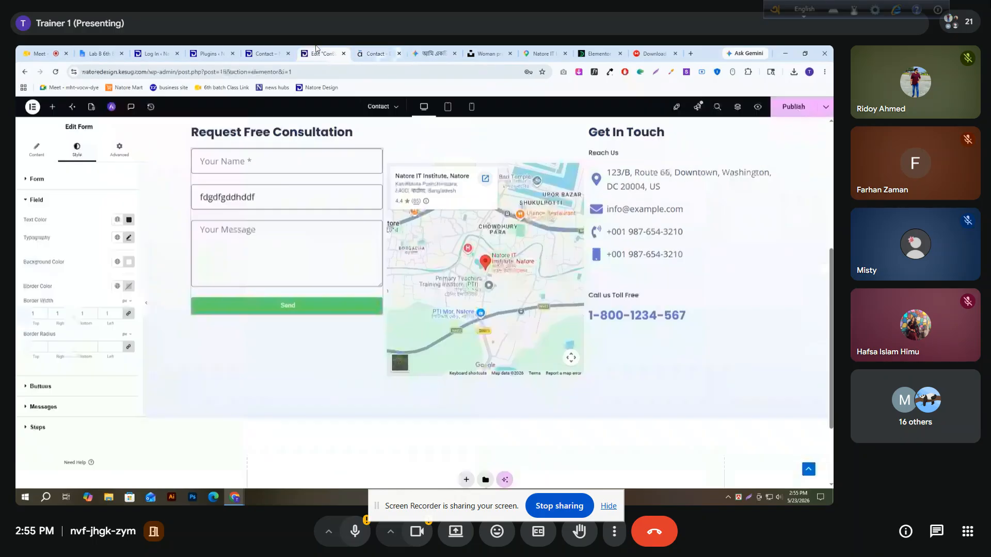
left_click(129, 287)
left_click_drag(92, 340, 81, 327)
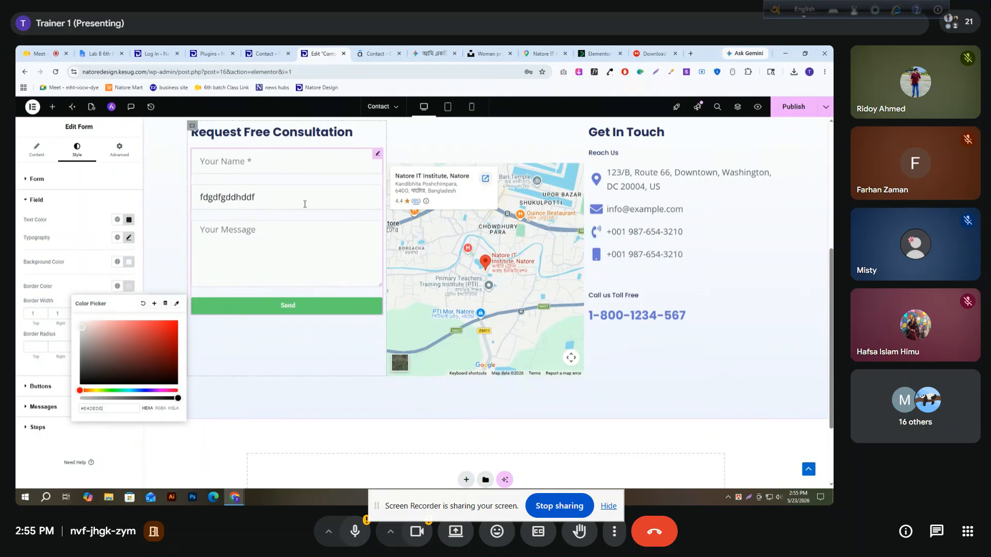
left_click(74, 283)
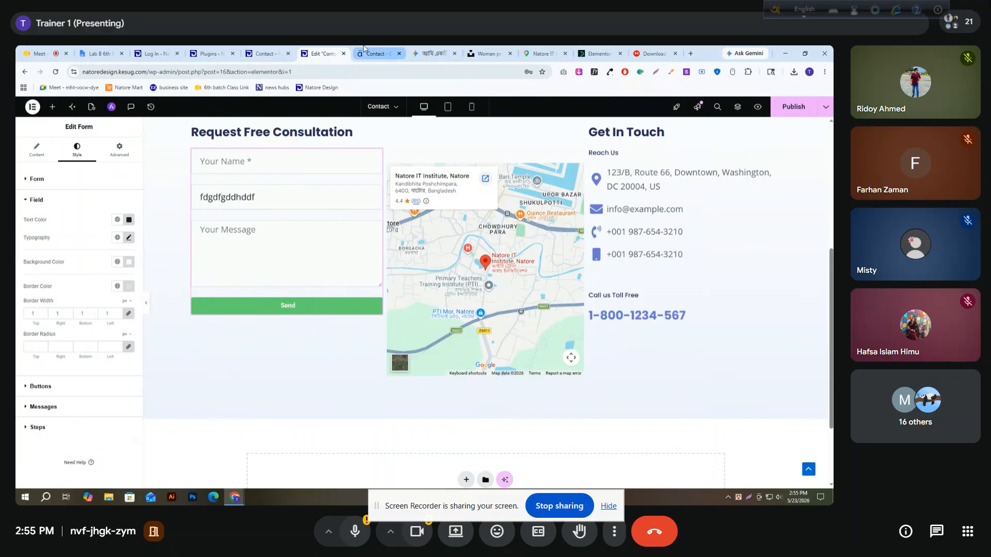
Check the reference form's field corners and set the form fields' border radius to 10 px on all sides
left_click(377, 53)
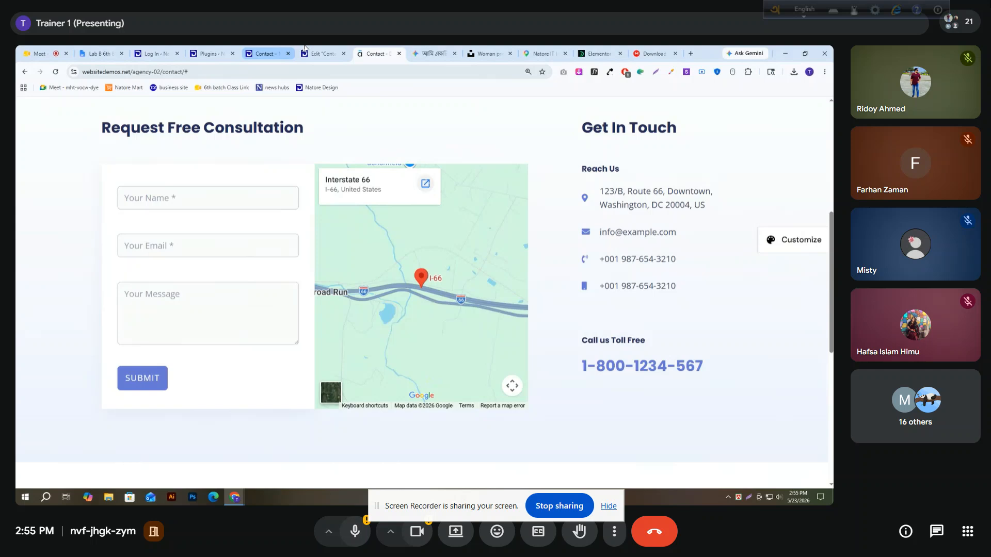
left_click(322, 54)
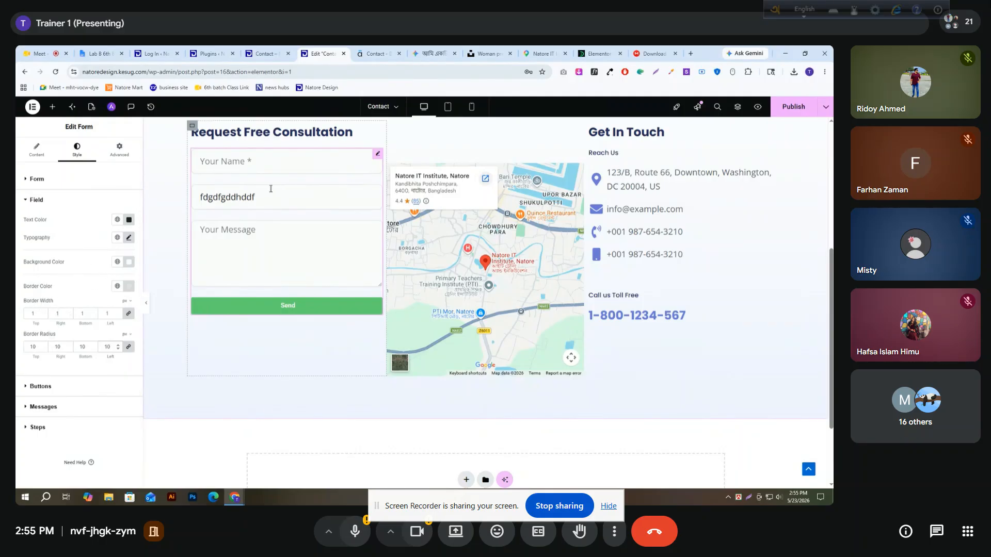
left_click(41, 385)
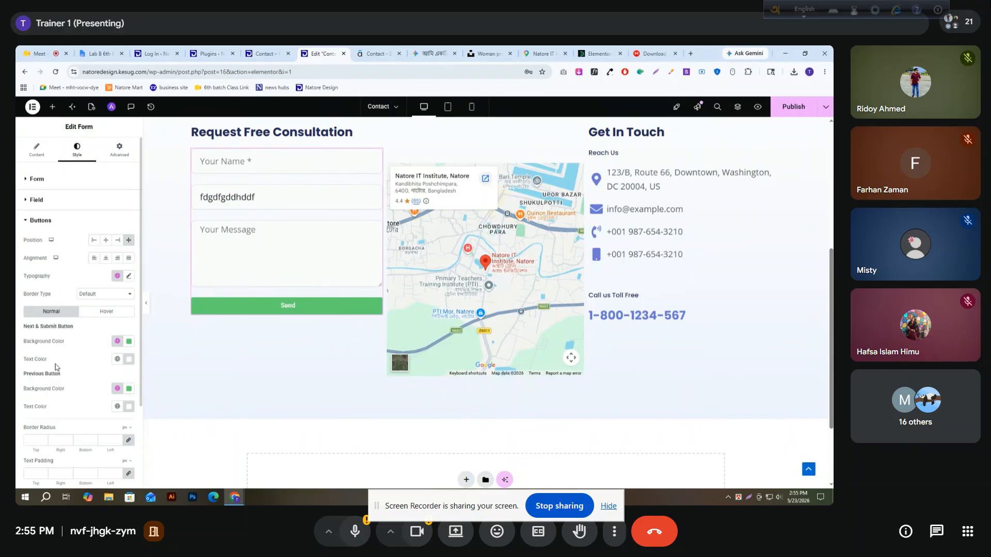
left_click(43, 226)
left_click(40, 201)
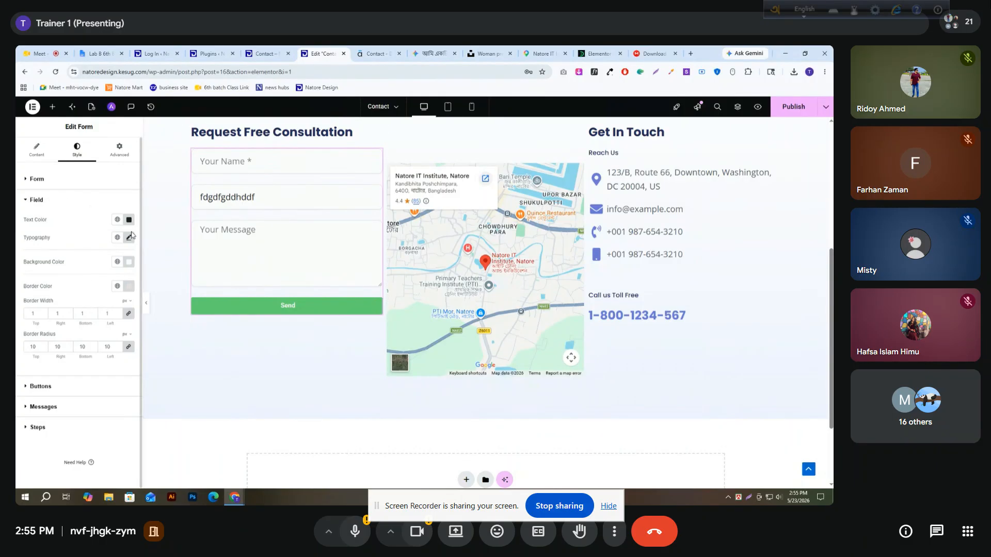
Publish the page changes and clear the sample text from the form's Email field
left_click(788, 111)
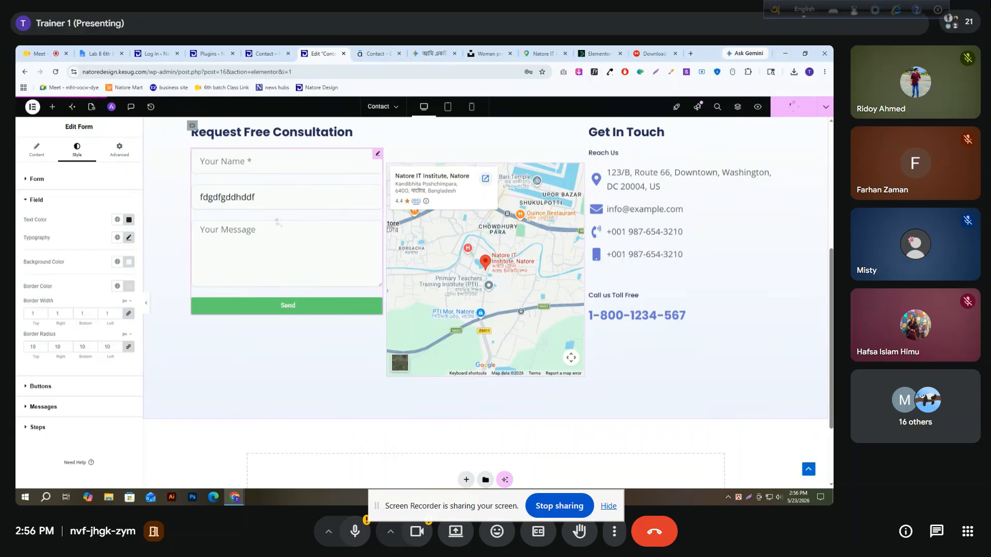
double_click(250, 199)
key("BackSpace")
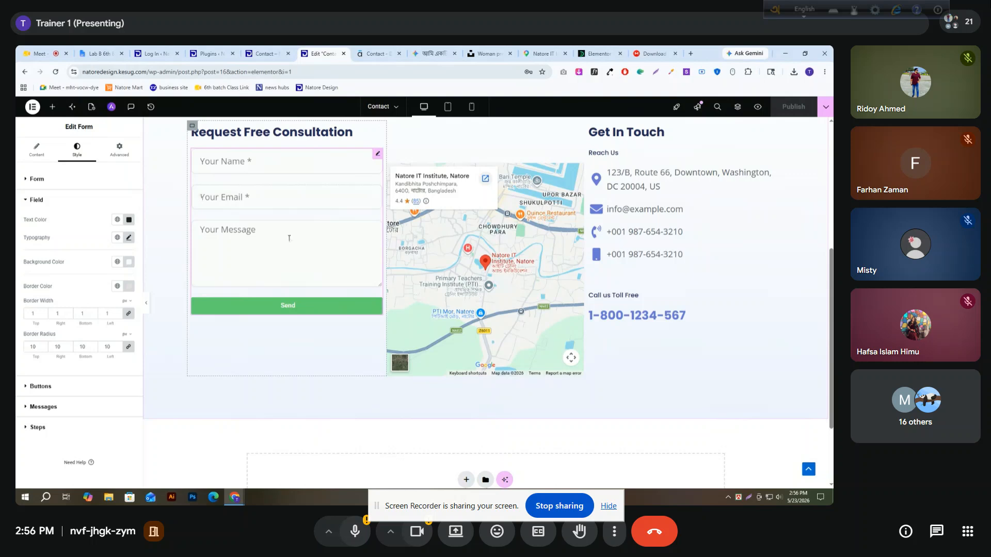
Check the reference form's card and give the whole Elementor form widget a classic background in white, #FFFFFF
left_click(375, 53)
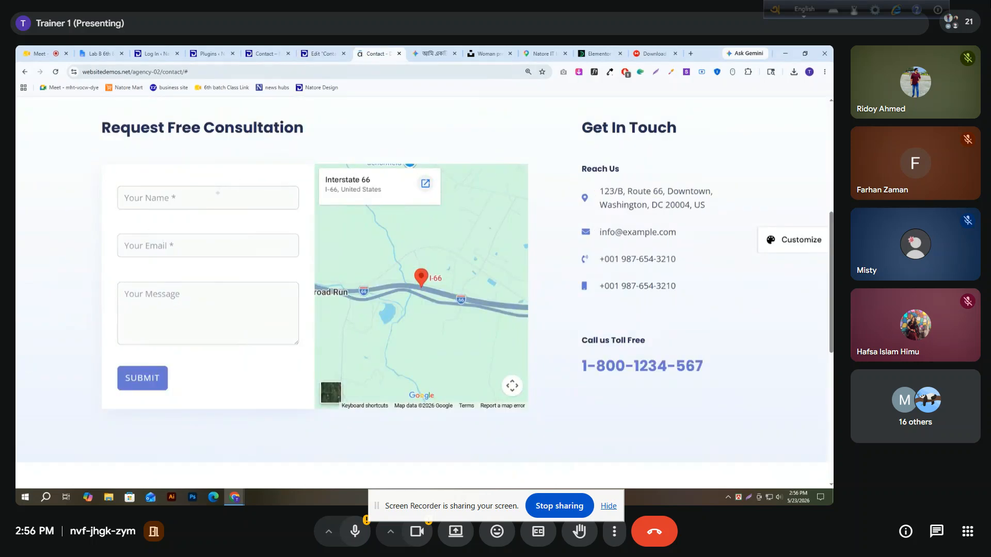
left_click(323, 53)
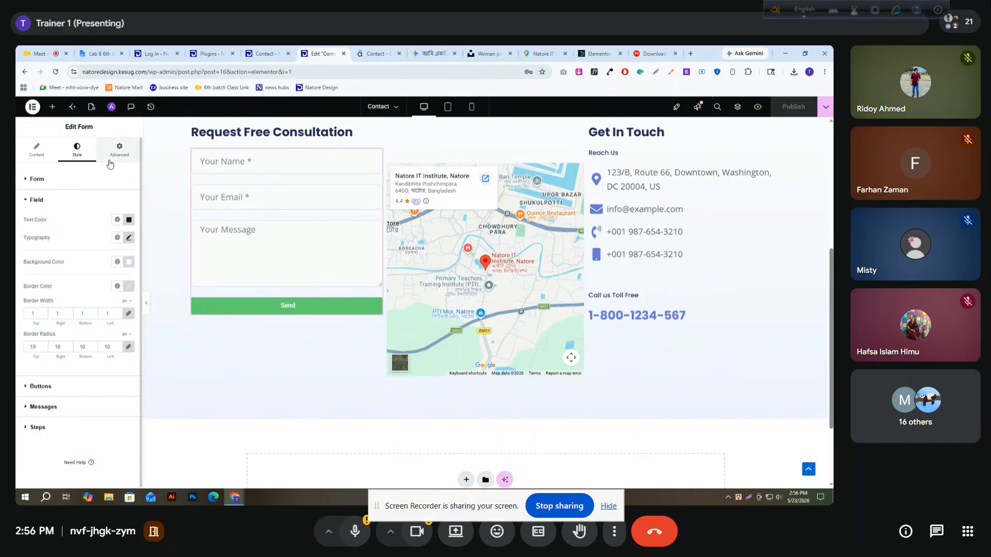
left_click(27, 203)
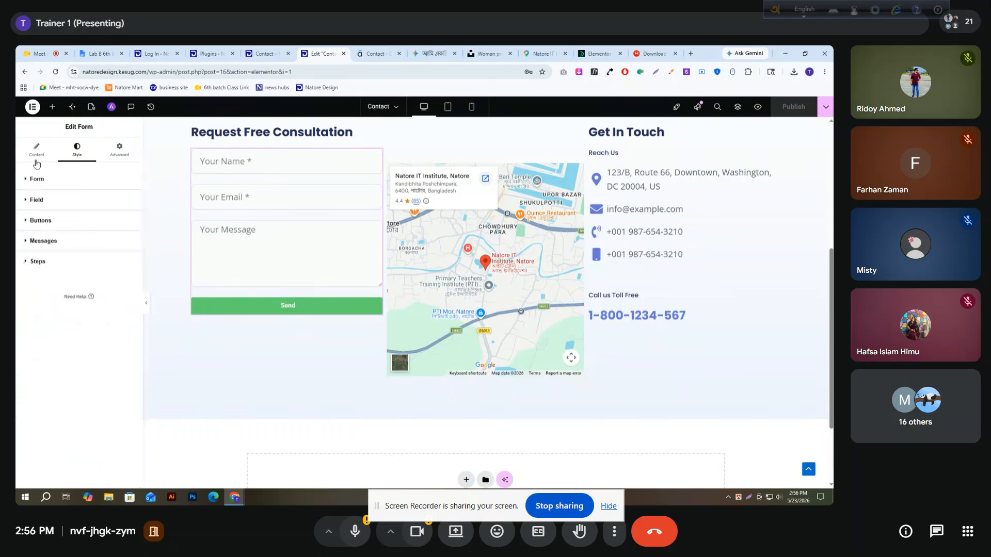
left_click(36, 150)
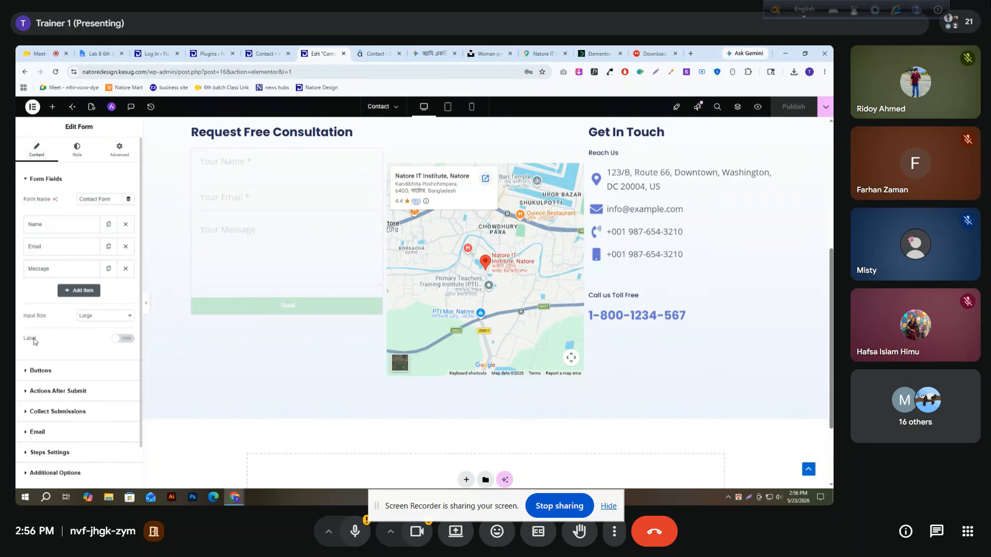
left_click(52, 270)
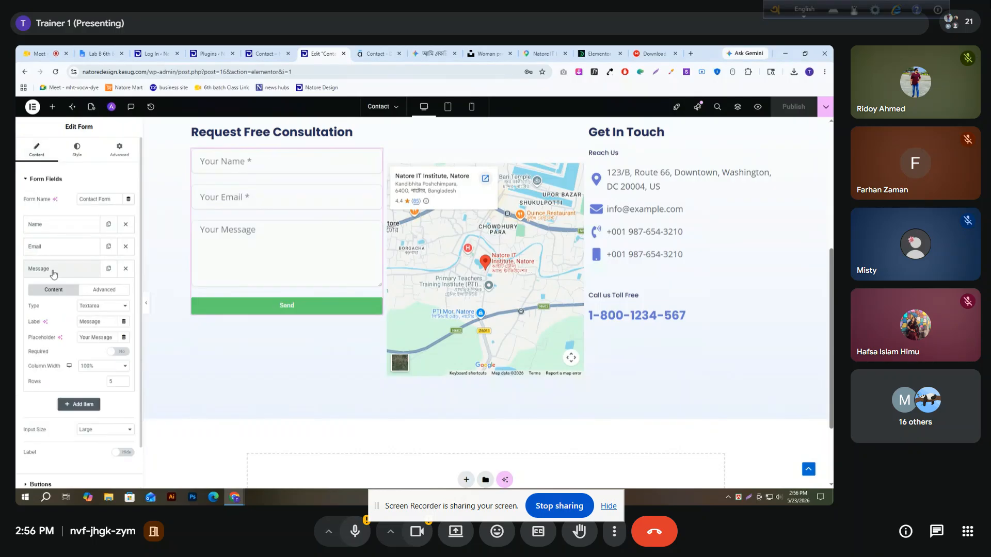
left_click(52, 271)
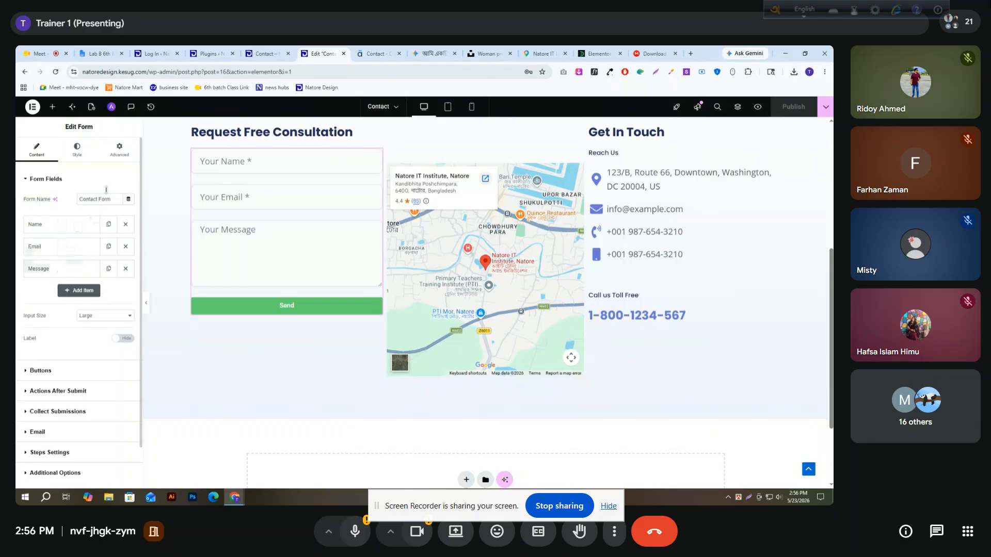
left_click(118, 150)
scroll(54, 372, "down", 4)
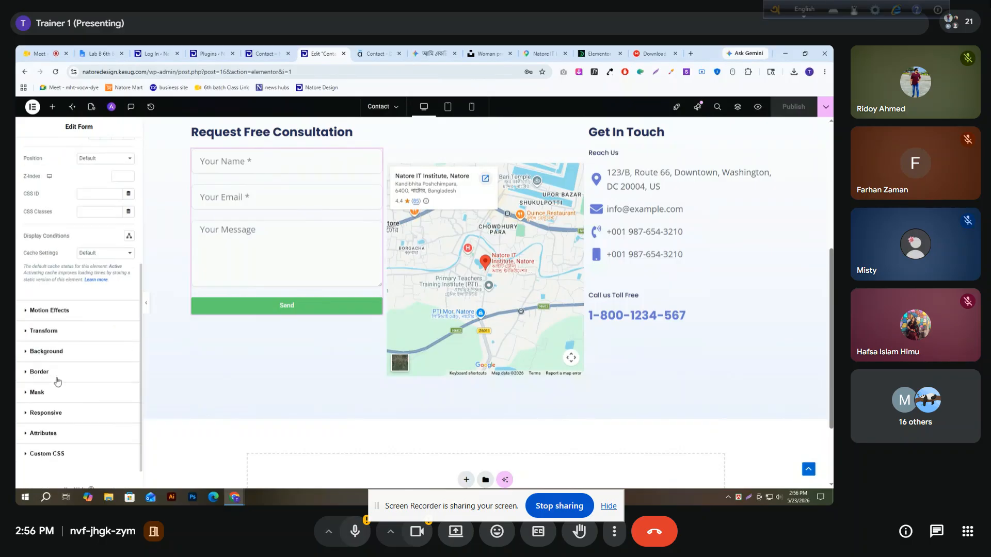
left_click(30, 354)
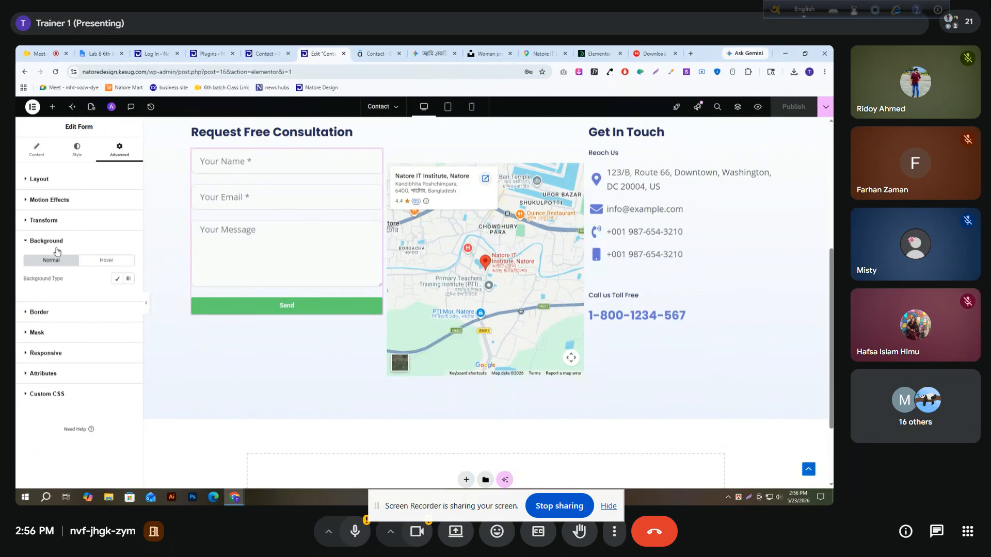
left_click(117, 279)
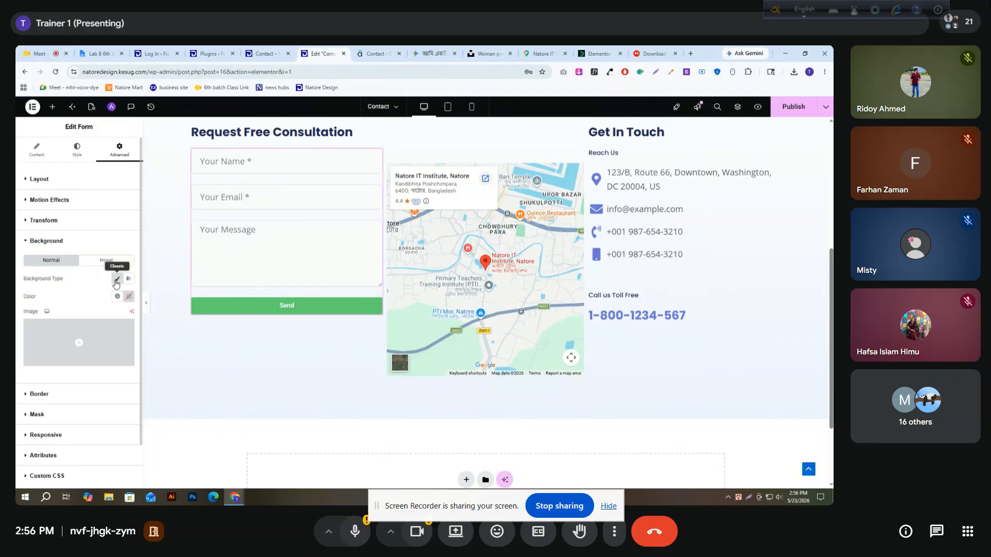
left_click(129, 299)
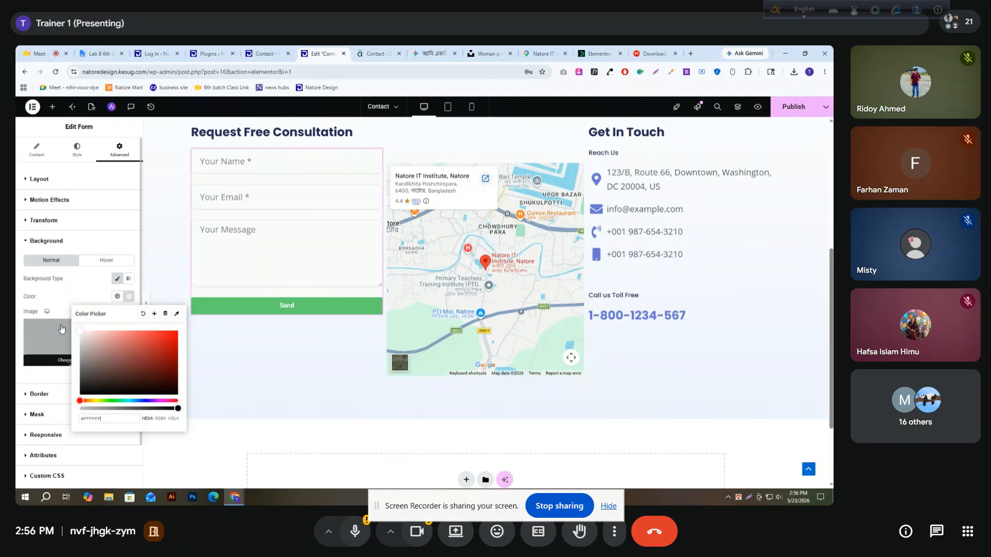
Set the form widget's padding to 25 px on all sides and increase the rows gap to 57 px
left_click(67, 310)
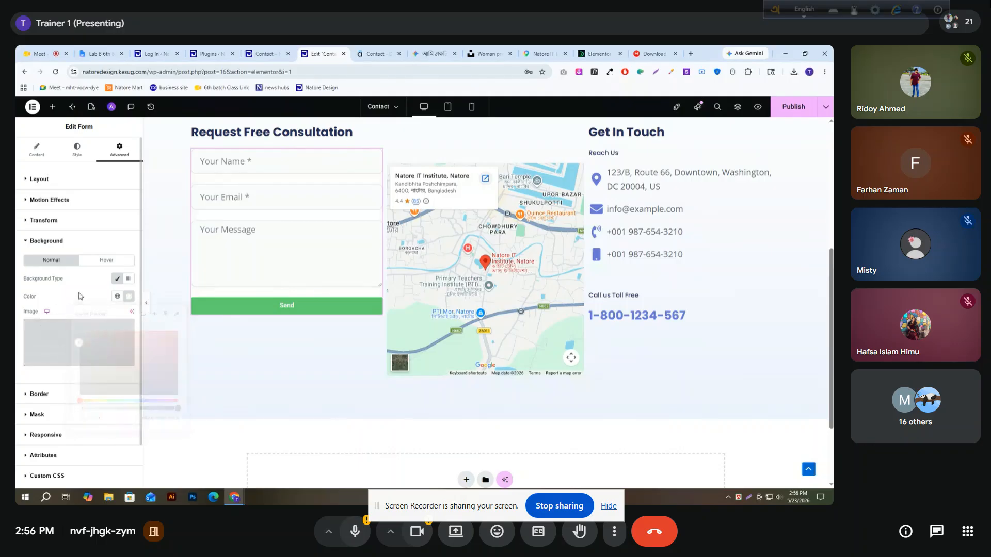
left_click(40, 180)
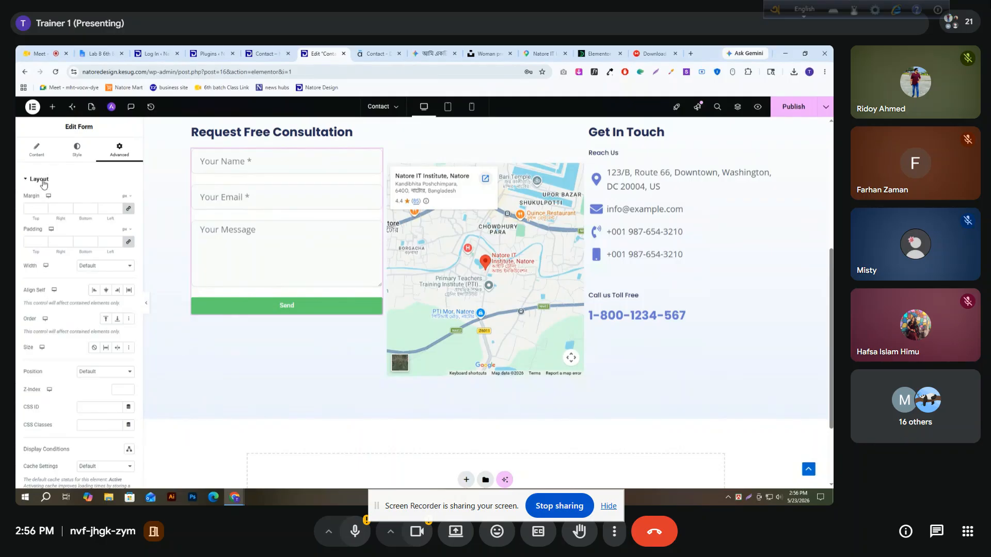
left_click(108, 243)
type("25")
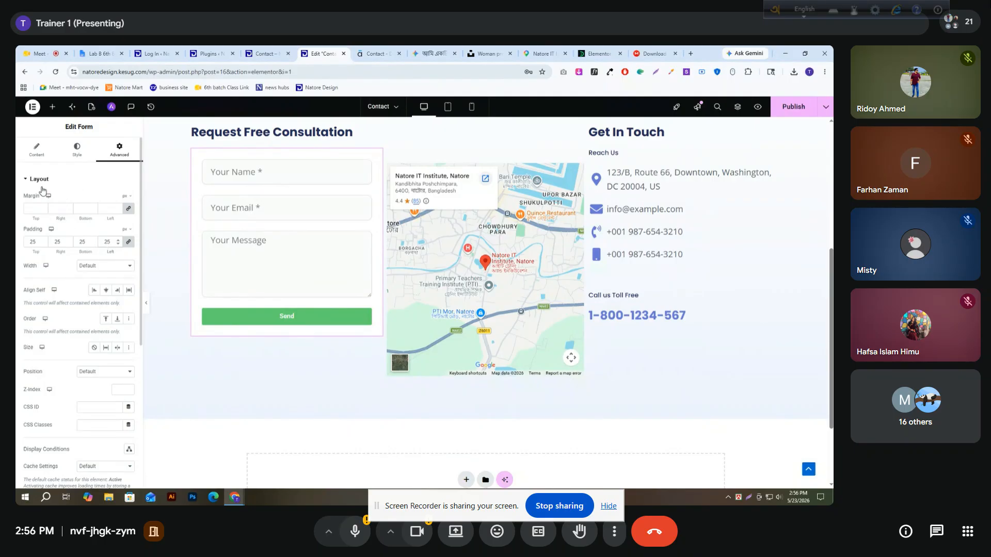
left_click(76, 151)
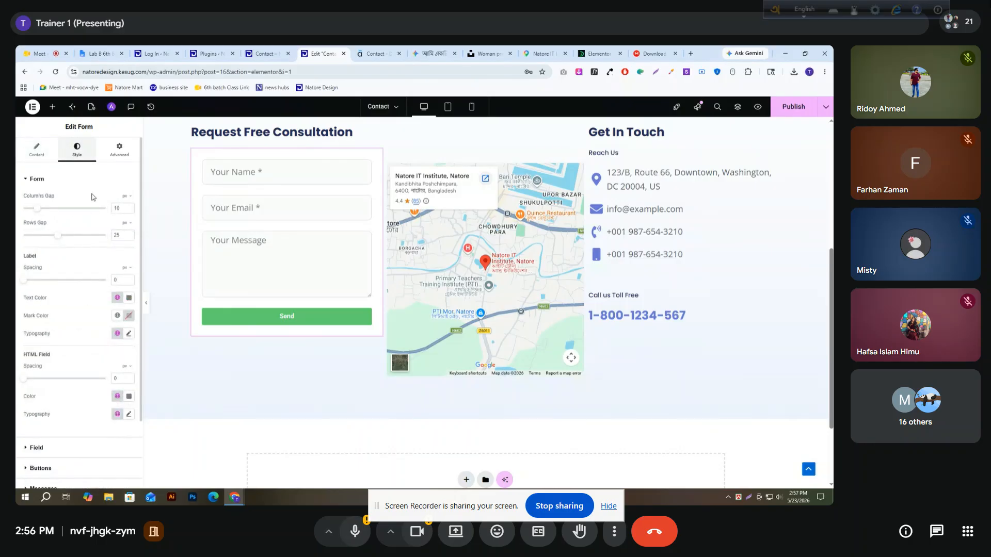
left_click_drag(56, 237, 99, 237)
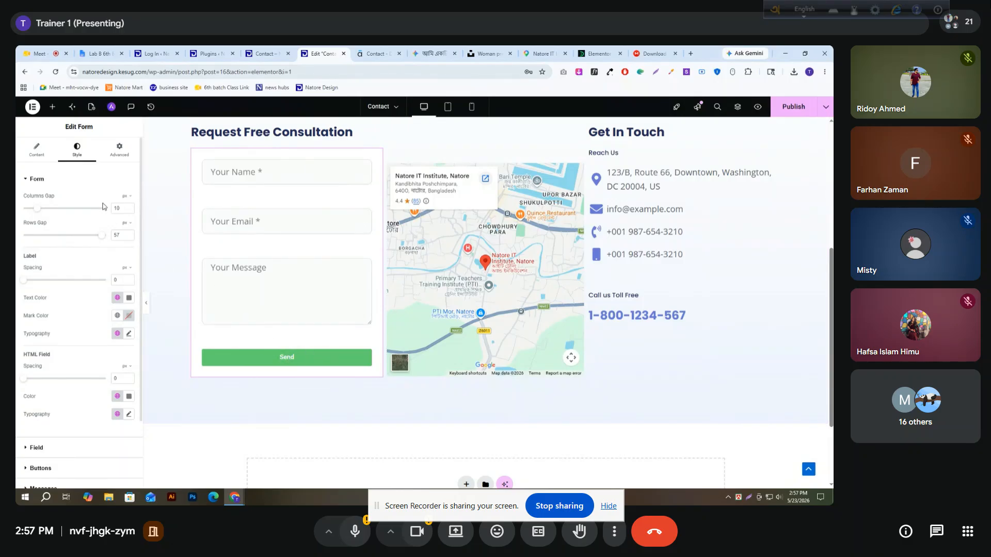
Set the form button's size to Medium and its column width to 40%
left_click(32, 155)
scroll(41, 320, "down", 2)
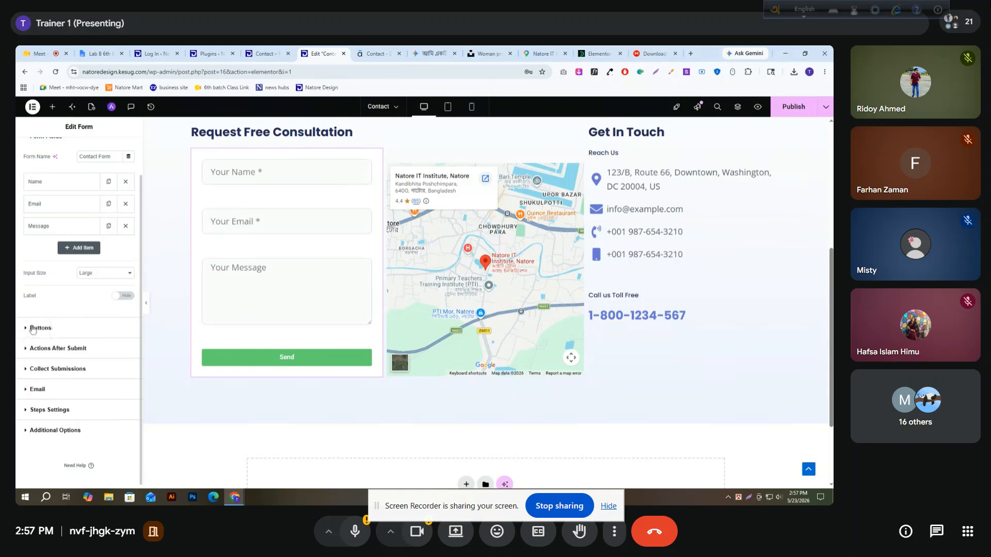
left_click(32, 328)
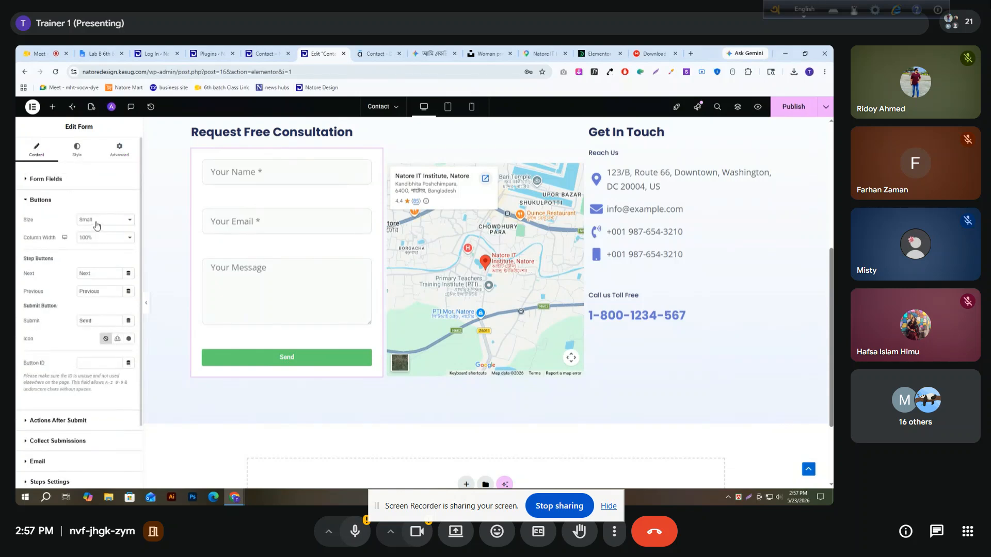
left_click(96, 225)
left_click(97, 253)
left_click_drag(24, 238, 53, 246)
left_click(101, 239)
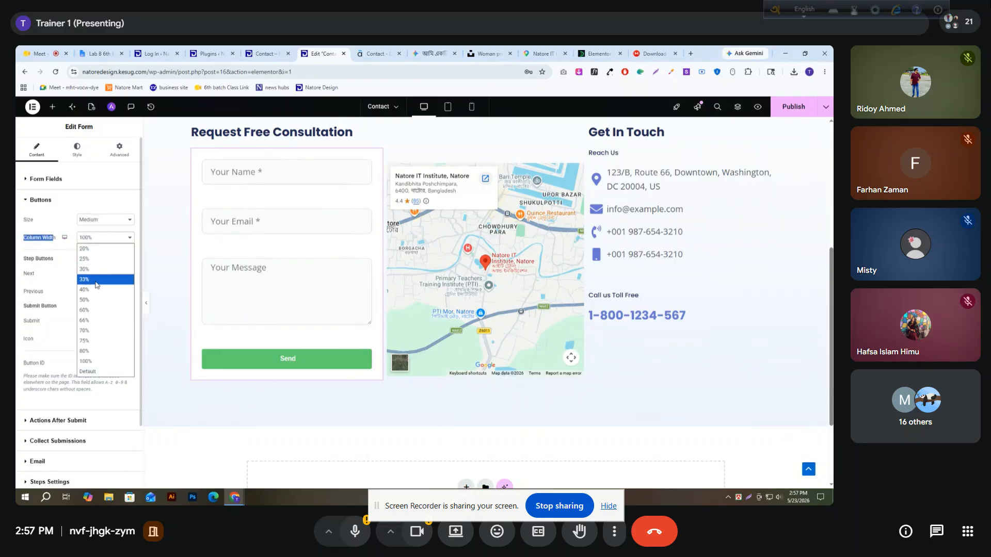
left_click(95, 289)
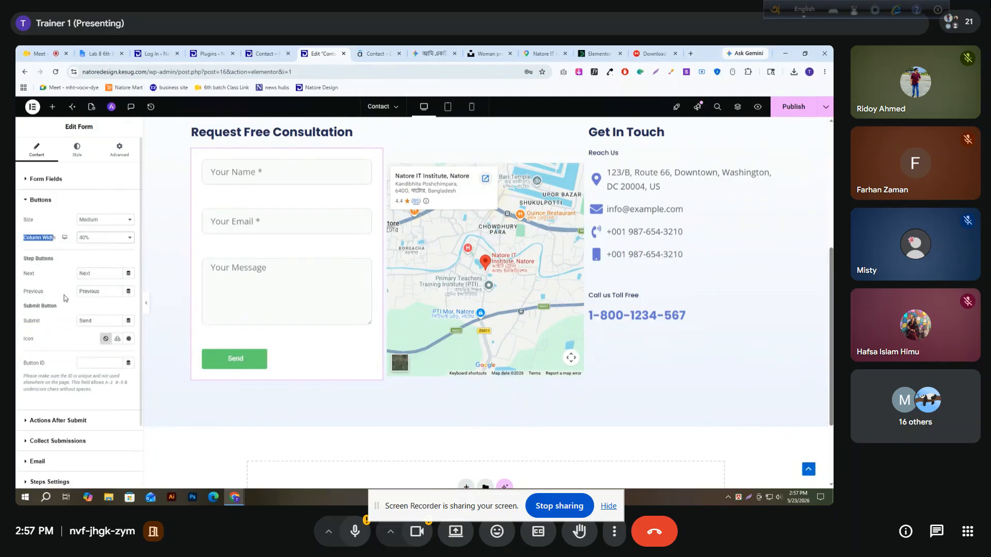
Check the reference form's button label and change the submit button's text to "Submit"
left_click(41, 292)
left_click_drag(52, 321, 21, 321)
left_click(375, 54)
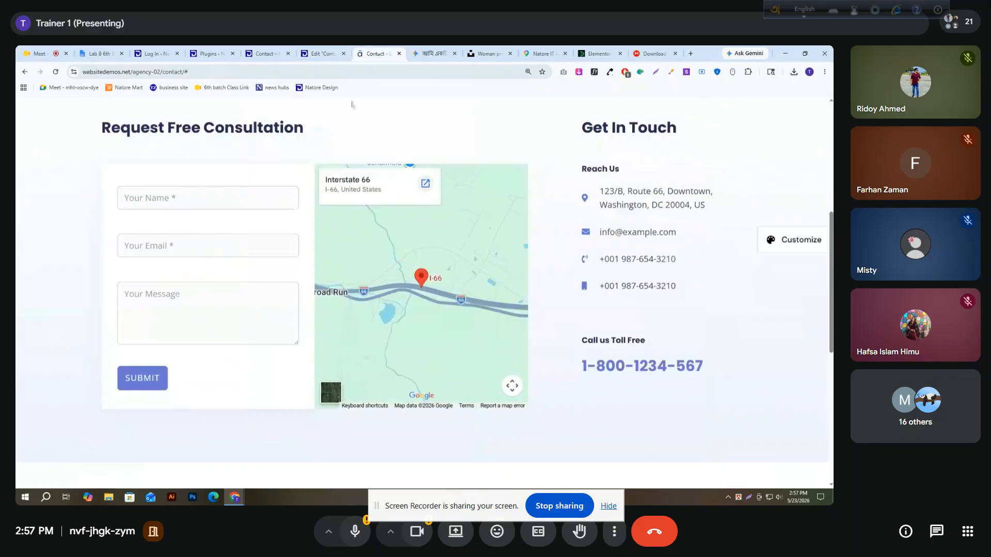
left_click(321, 54)
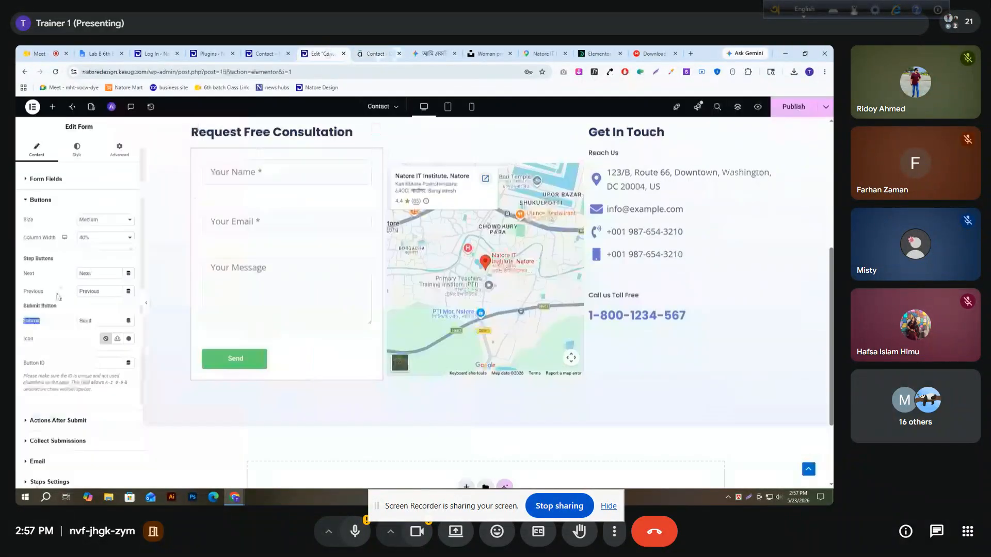
left_click(82, 316)
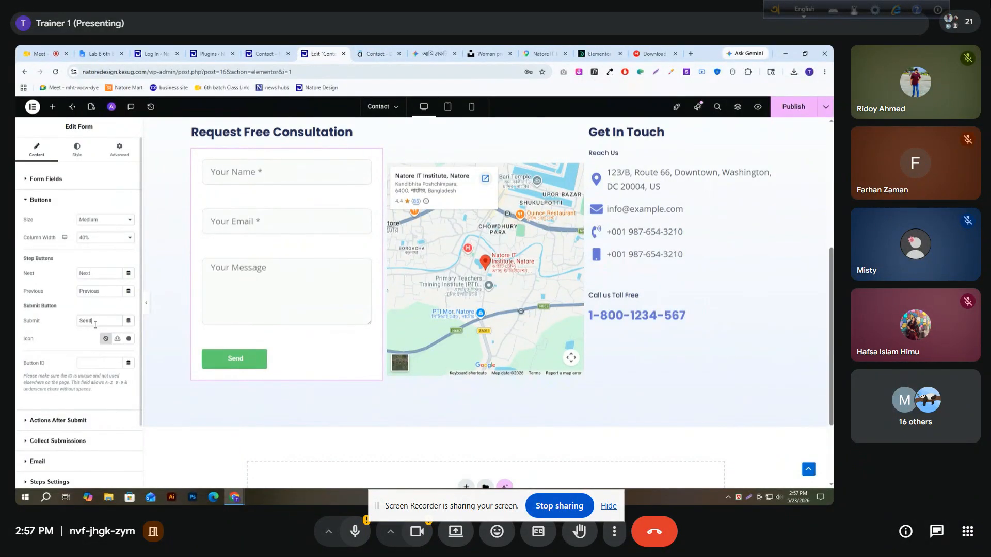
left_click_drag(95, 322, 23, 322)
key("ctrl+c")
left_click(69, 275)
right_click(28, 323)
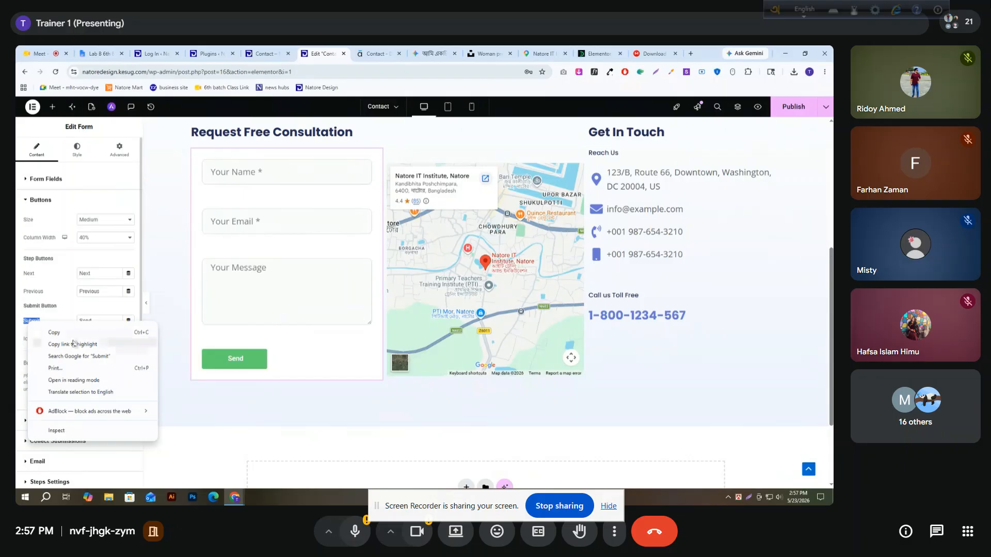
left_click(78, 356)
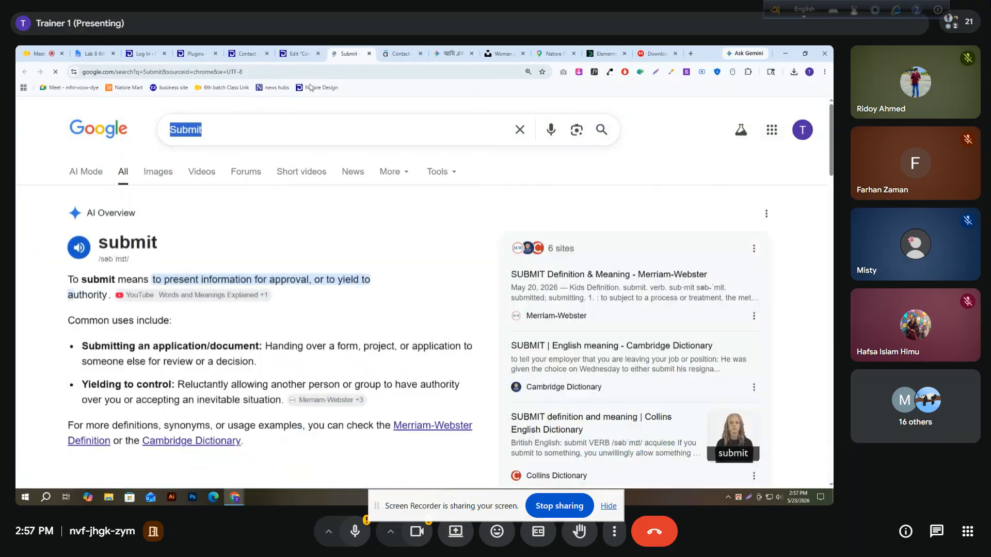
left_click(299, 53)
double_click(96, 321)
key("ctrl+v")
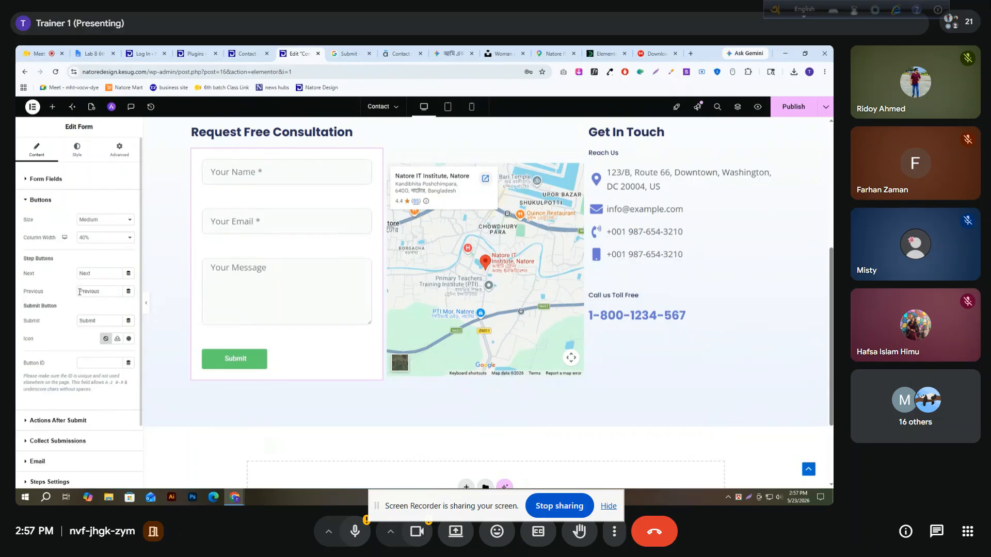
Set the form button's size to Large and open the form's button style settings
left_click(107, 237)
left_click(109, 240)
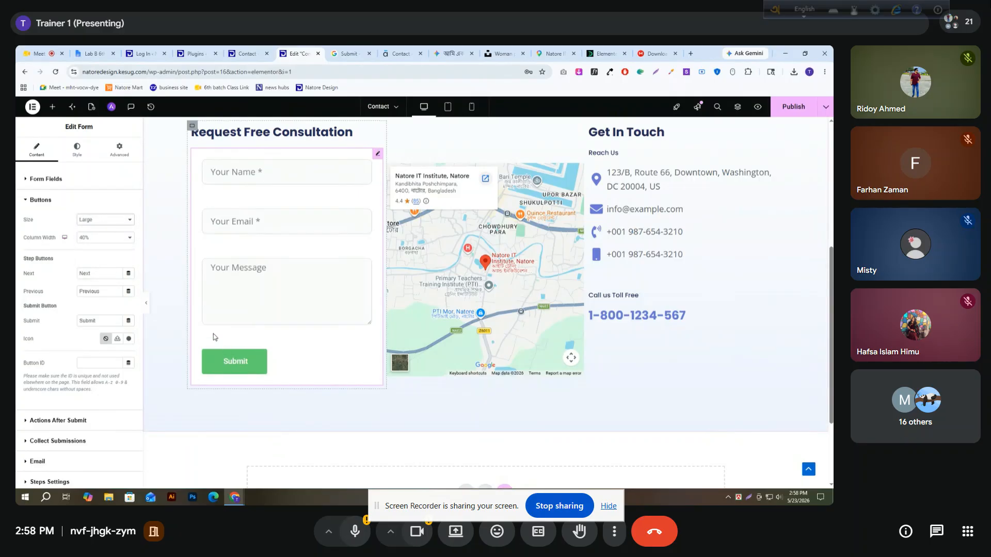
left_click(25, 202)
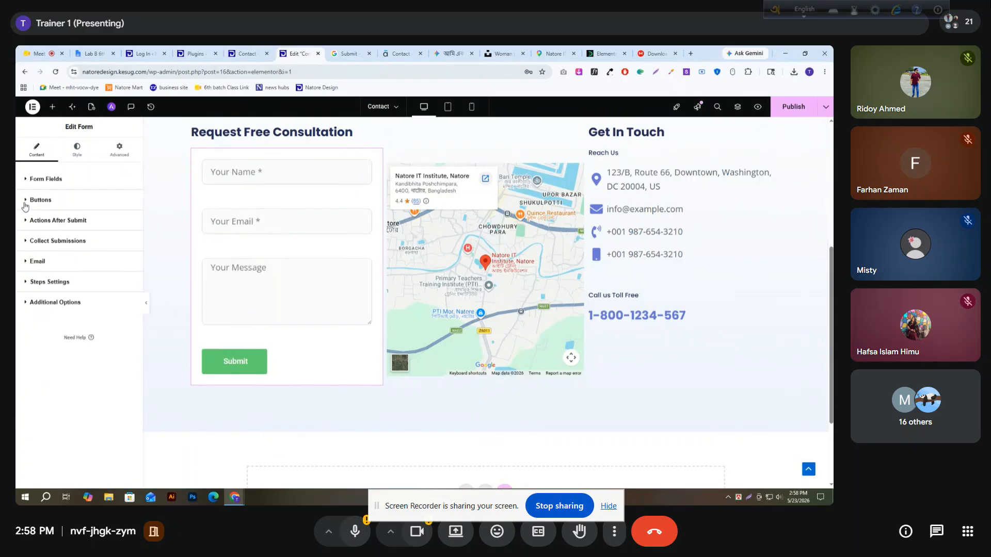
left_click(77, 161)
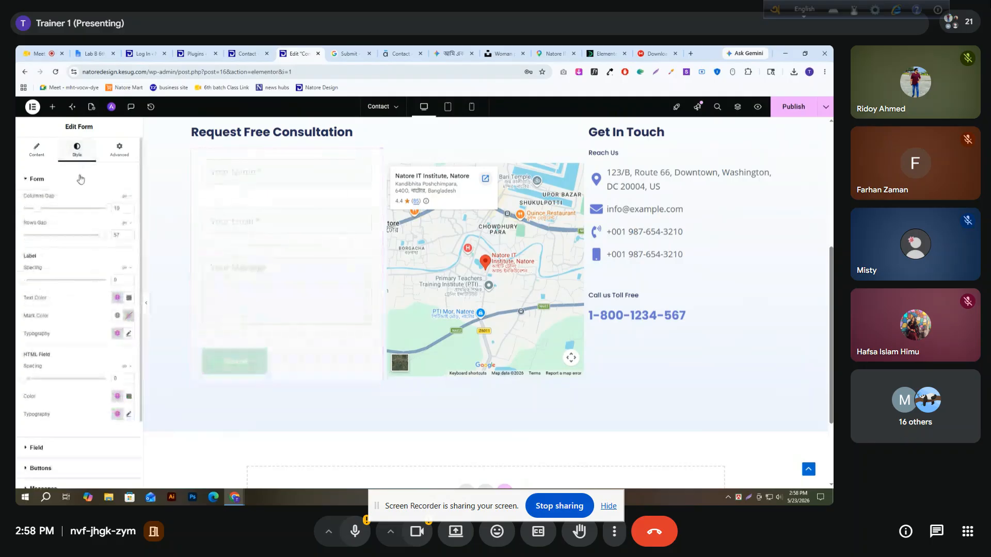
scroll(51, 375, "down", 2)
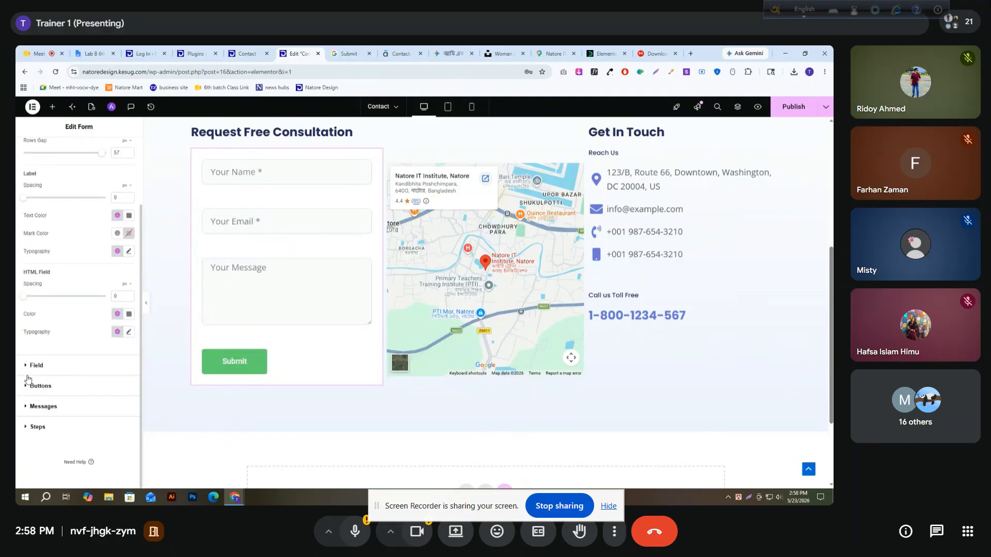
left_click(28, 387)
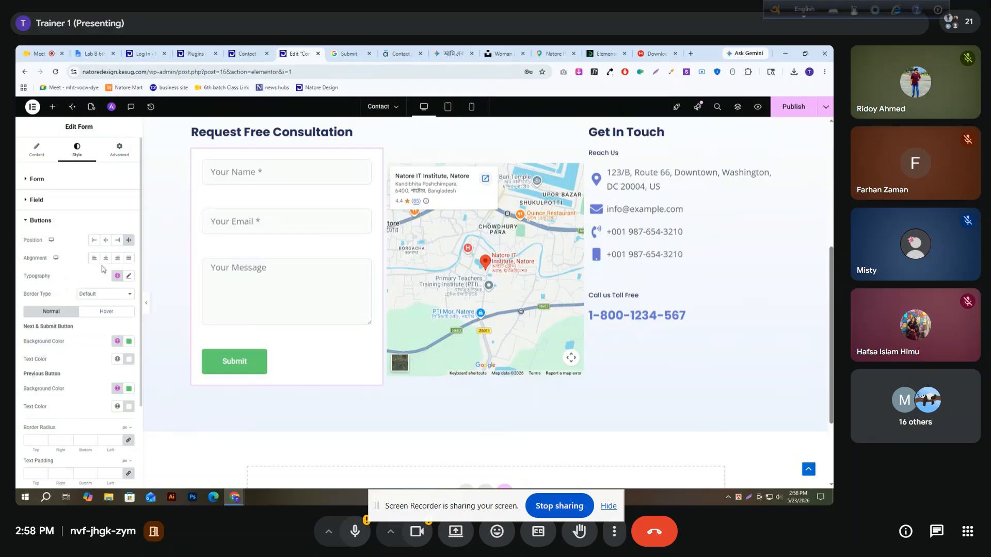
Try the Right and Left positions for the submit button and set it back to Stretch
left_click(117, 240)
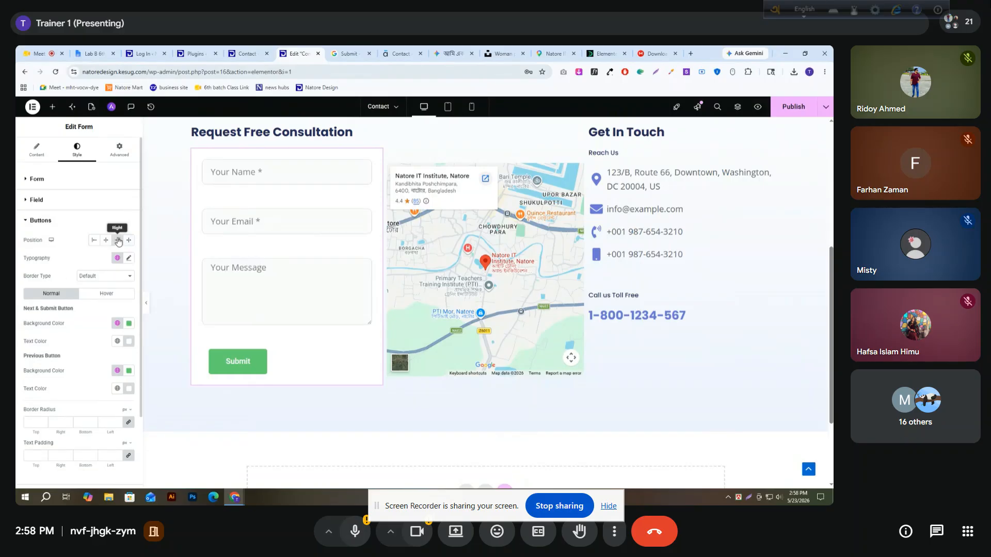
left_click(94, 240)
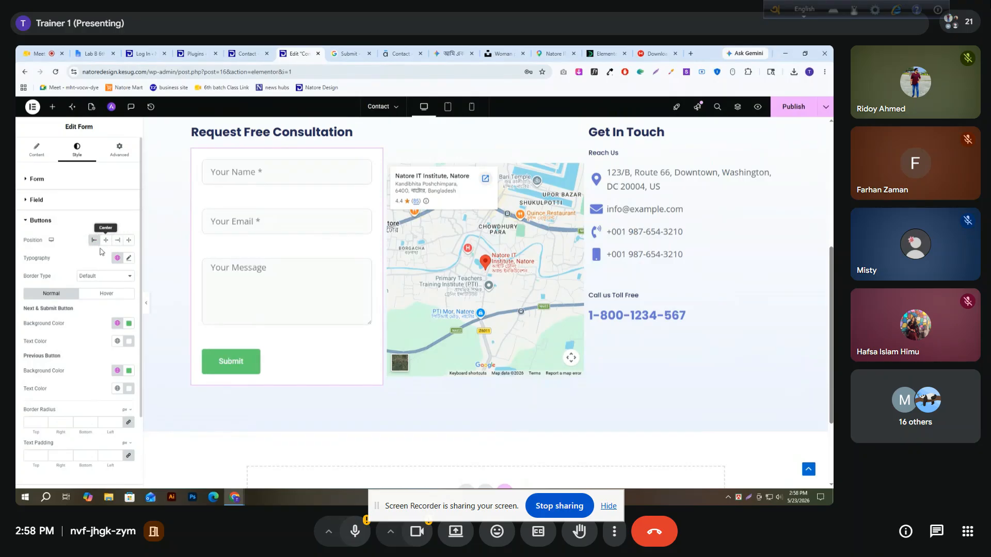
left_click(103, 276)
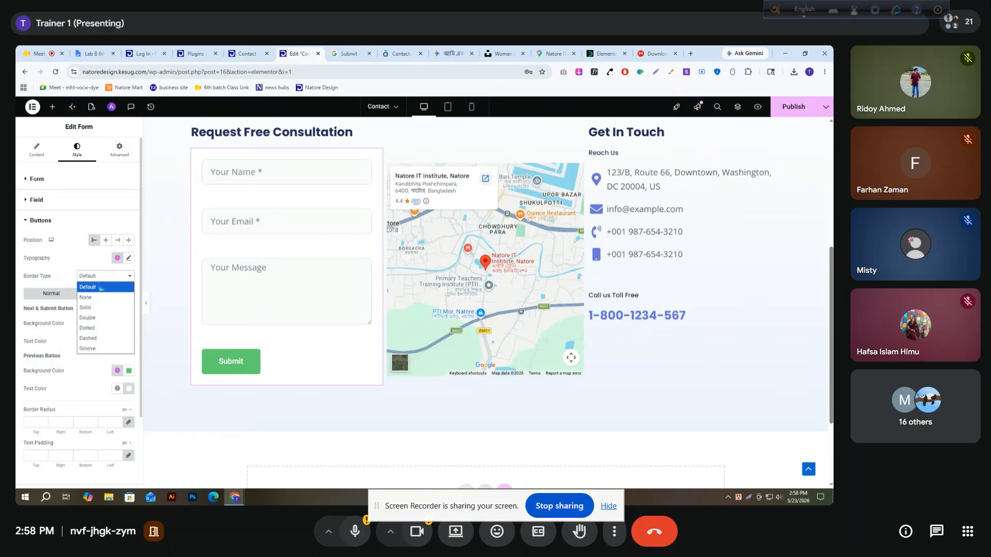
left_click(65, 269)
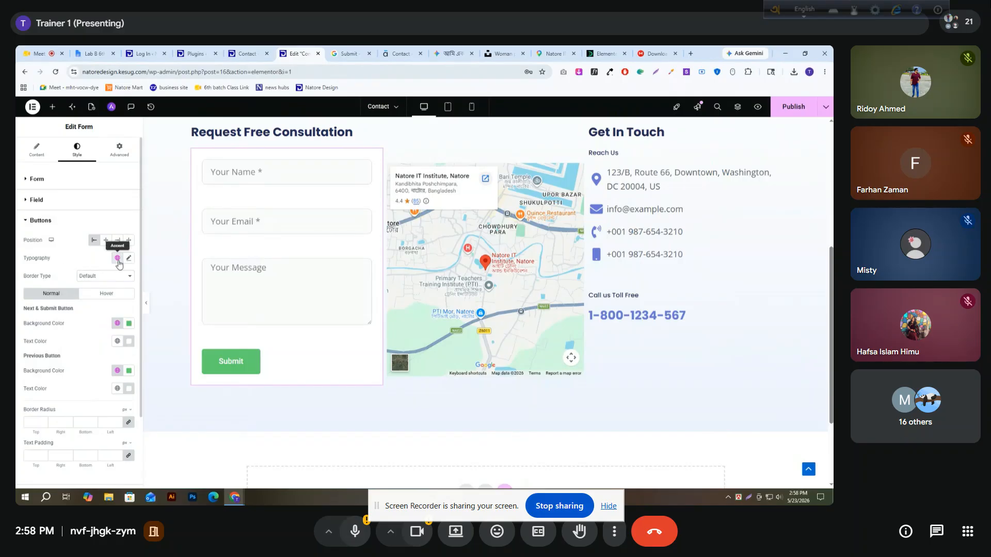
left_click(127, 241)
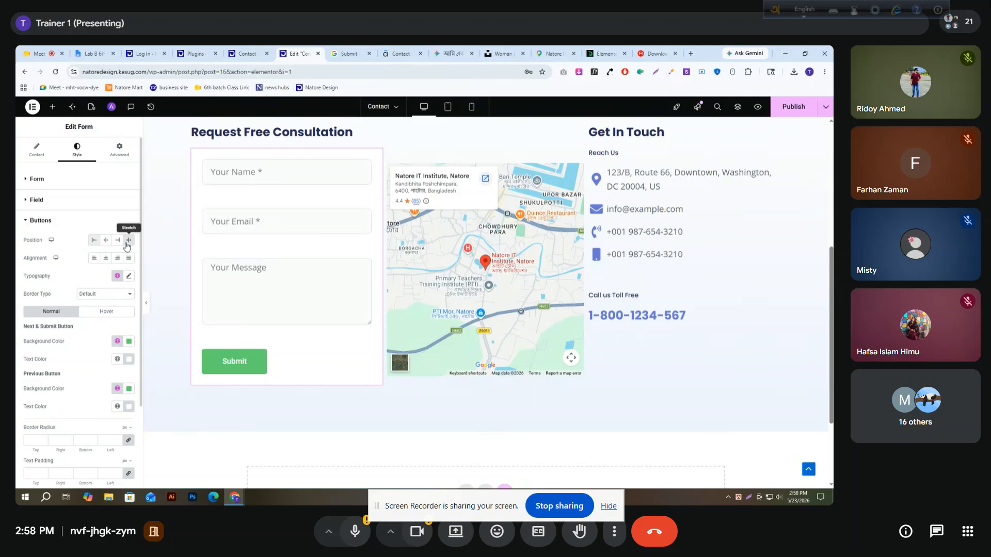
Set the submit button's typography to the Open Sans family at 20 px
left_click(129, 277)
left_click(99, 315)
type("o")
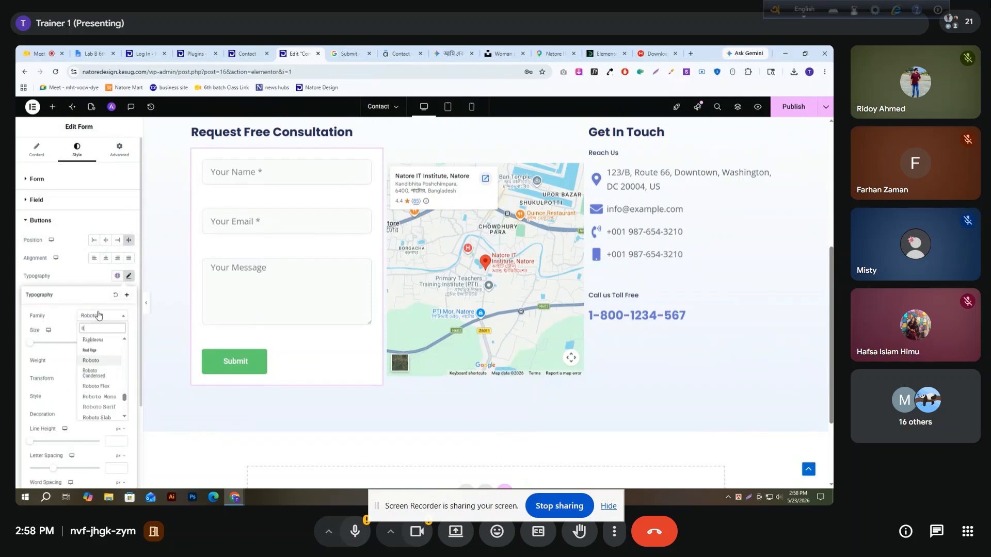
type("pen")
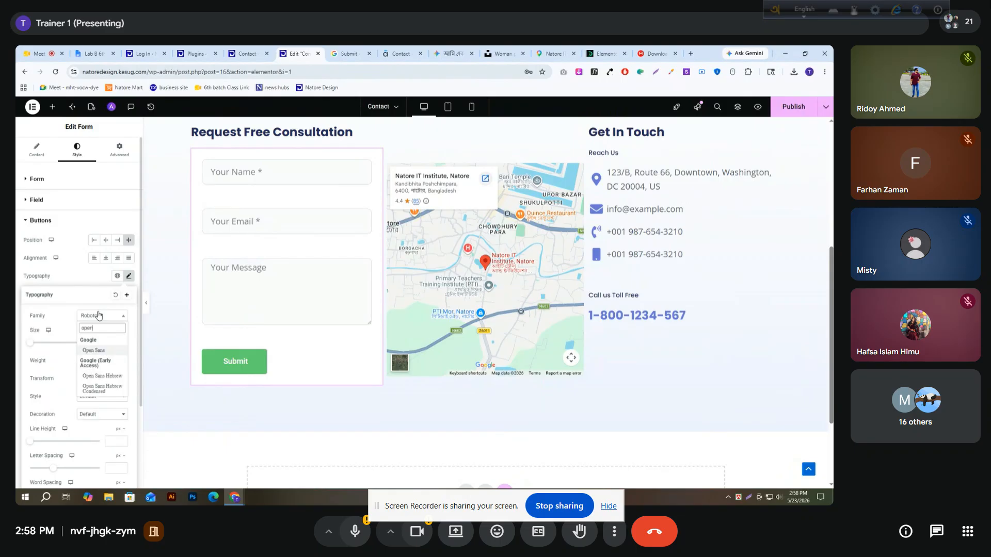
key("Return")
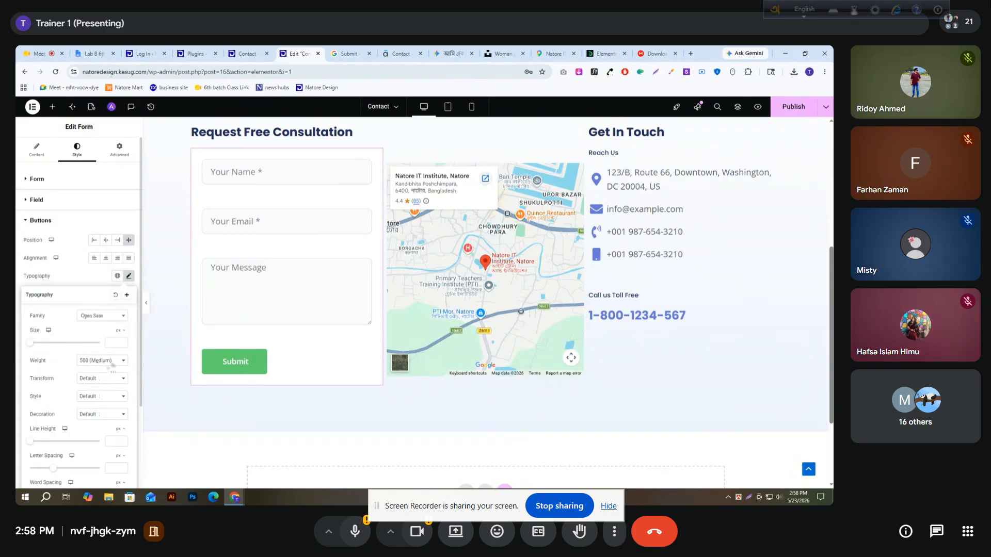
type("20")
Set the submit button text's weight to 700 (Bold) and its transform to uppercase
left_click(105, 360)
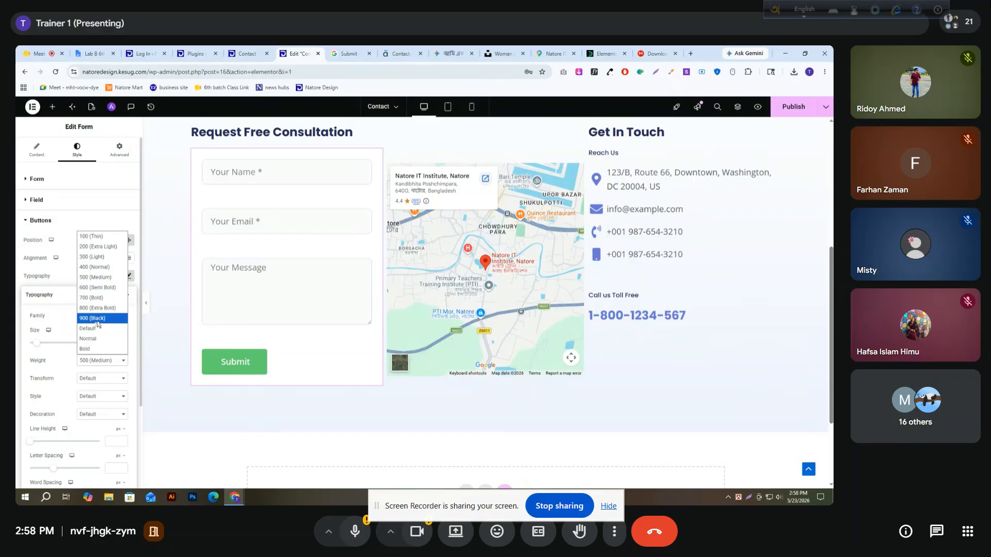
left_click(90, 298)
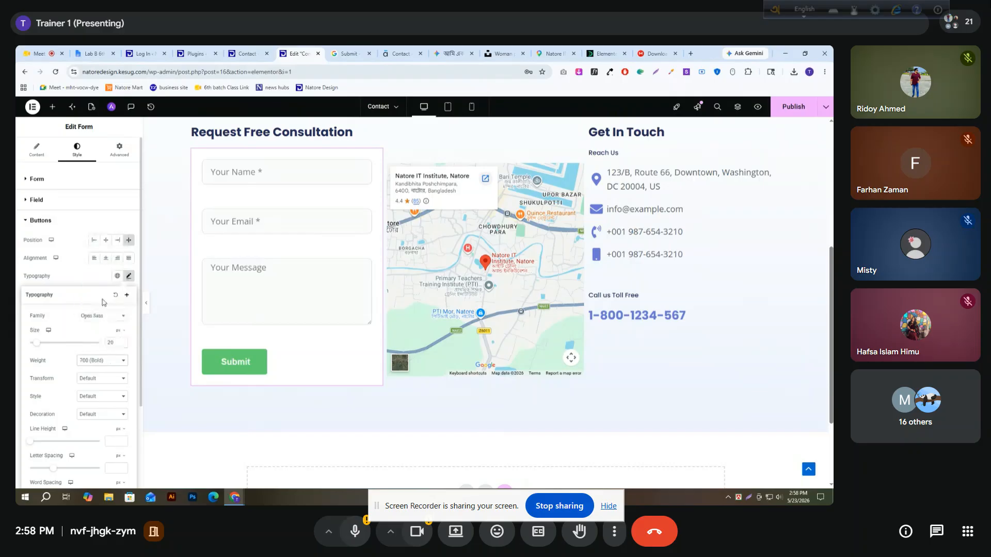
left_click(91, 380)
left_click(92, 400)
left_click(77, 273)
Check the reference form's button color and set the Next & Submit button background to a similar blue
scroll(106, 323, "down", 3)
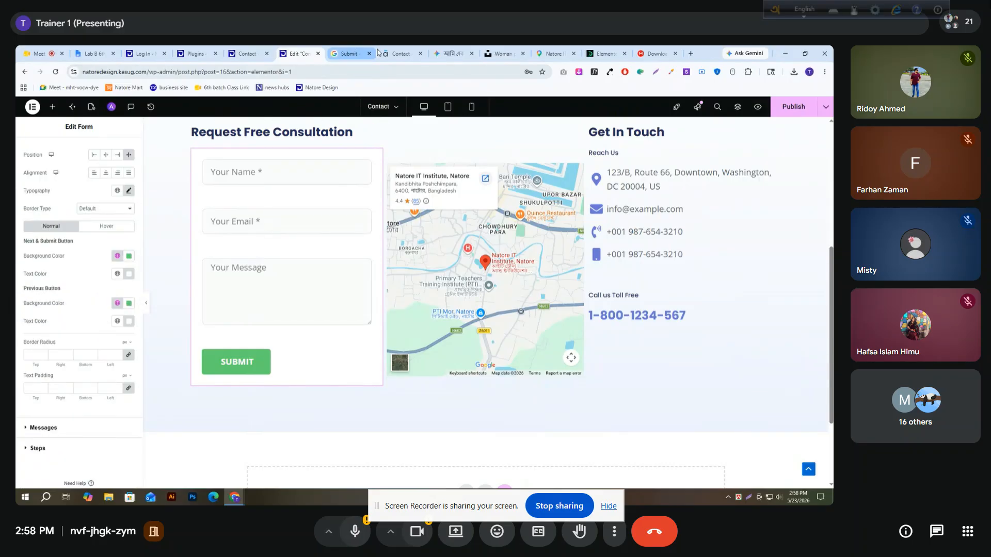
left_click(400, 53)
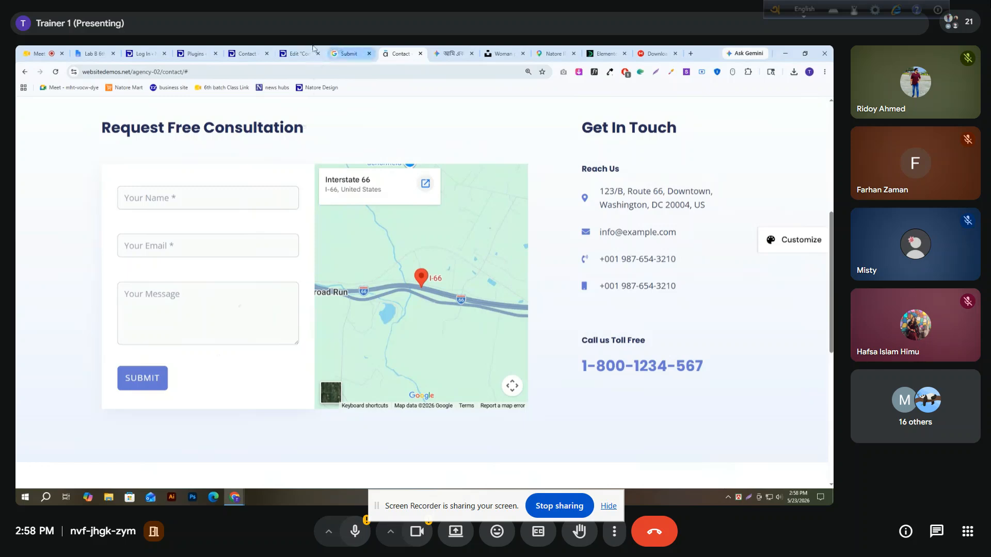
left_click(299, 53)
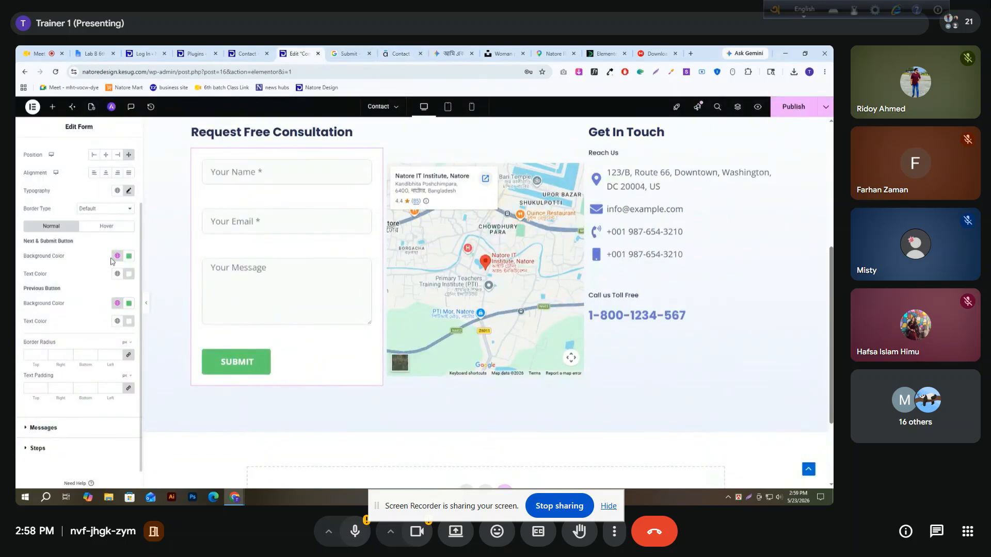
left_click(128, 256)
left_click(143, 359)
left_click_drag(149, 311, 152, 299)
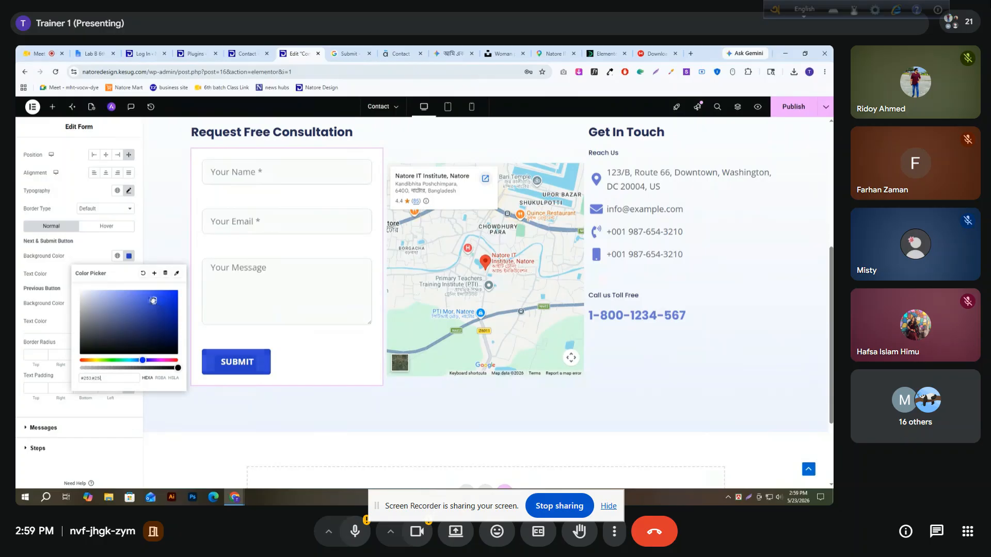
left_click(61, 294)
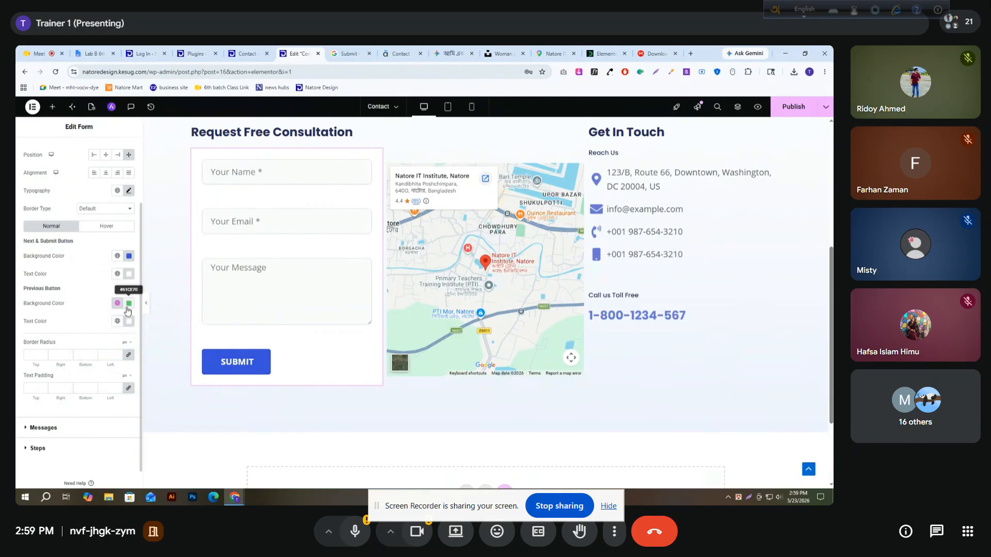
Reuse the Next & Submit button's normal background blue for its hover background, shifted to a slightly darker, more muted shade
left_click(113, 233)
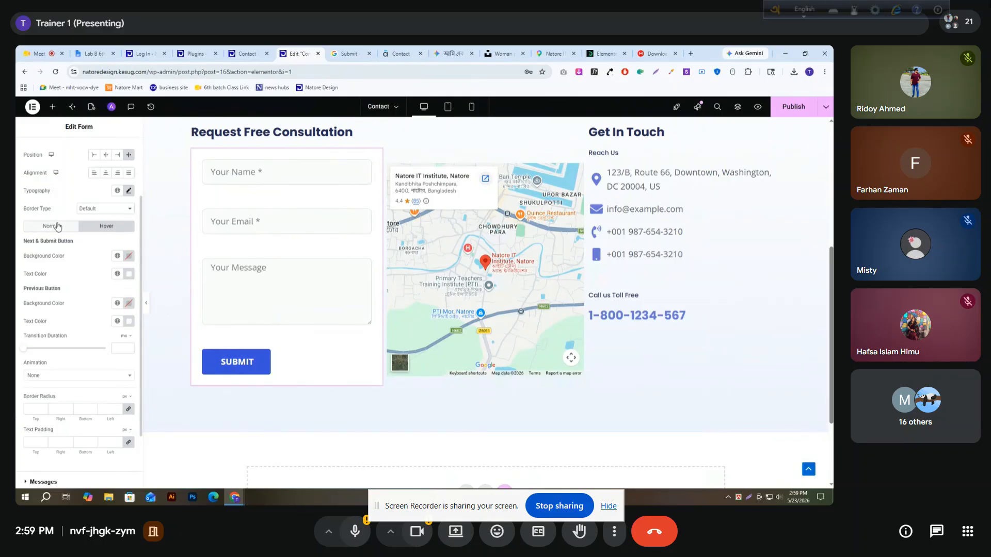
left_click(129, 256)
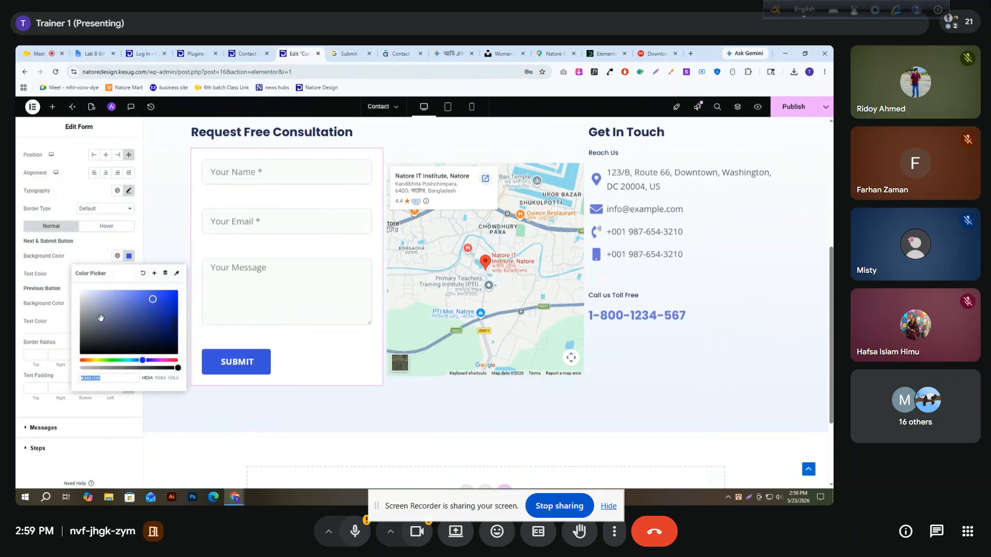
left_click(106, 226)
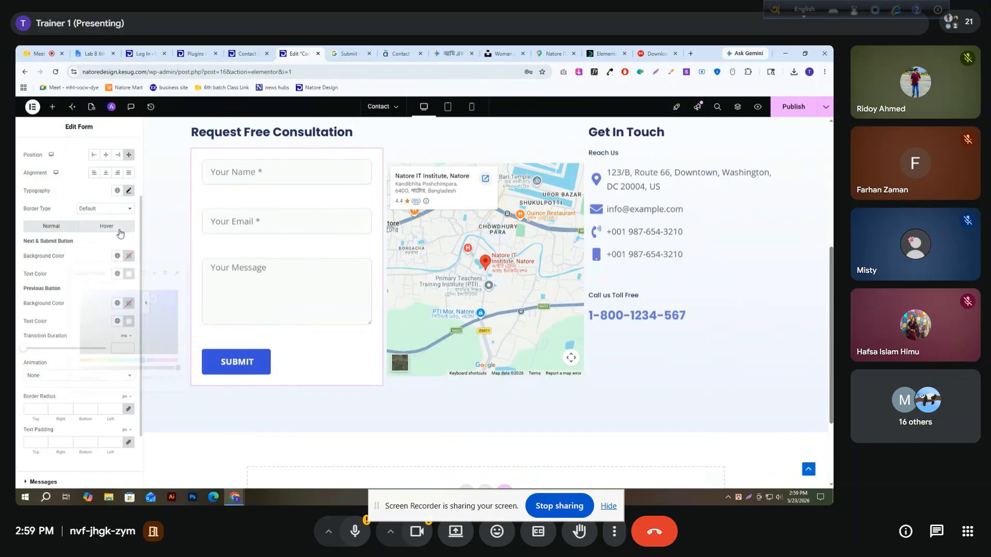
left_click(129, 256)
type("#3851D8")
left_click_drag(151, 298, 139, 306)
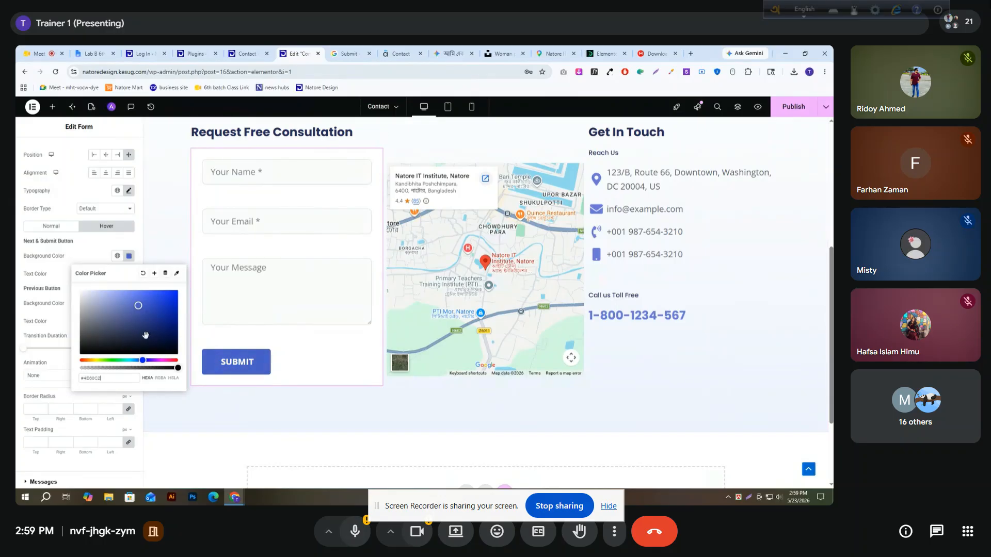
left_click(79, 255)
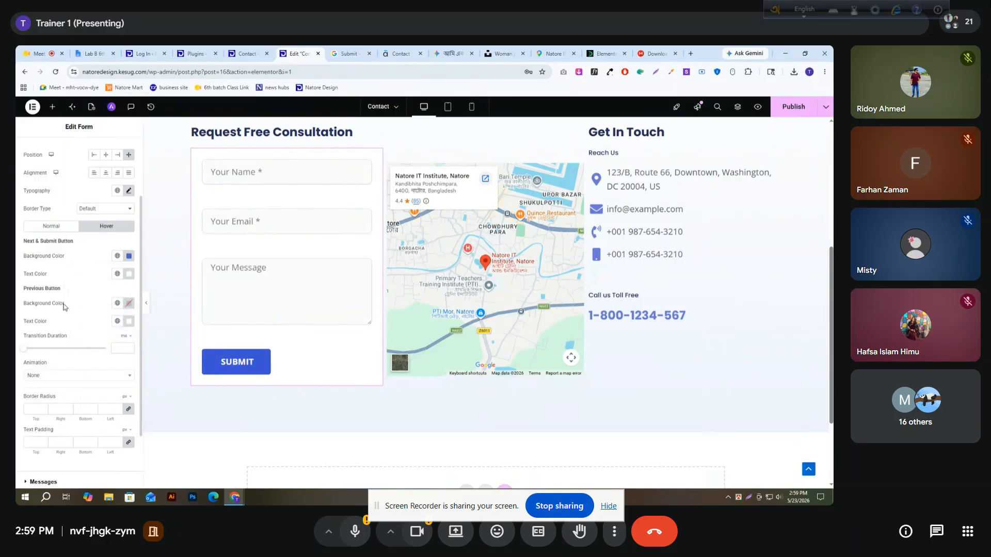
Review the form's Actions After Submit and Collect Submissions settings, dismissing the promotional notice
scroll(99, 311, "down", 2)
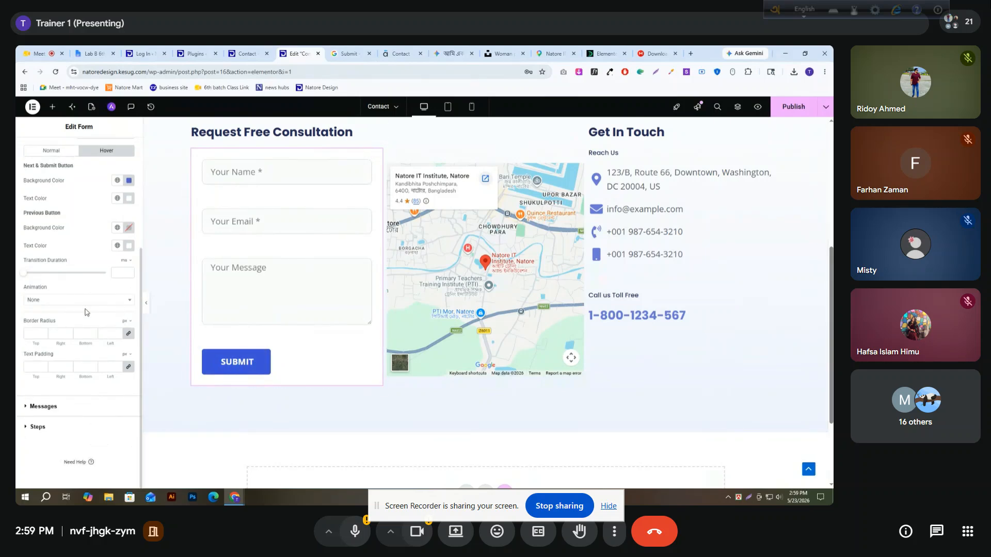
scroll(86, 311, "up", 3)
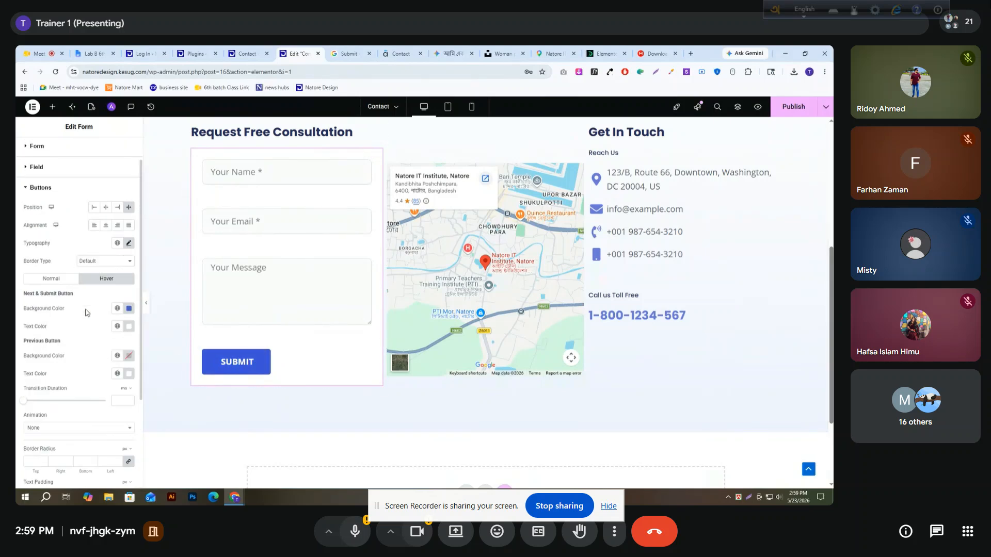
left_click(32, 192)
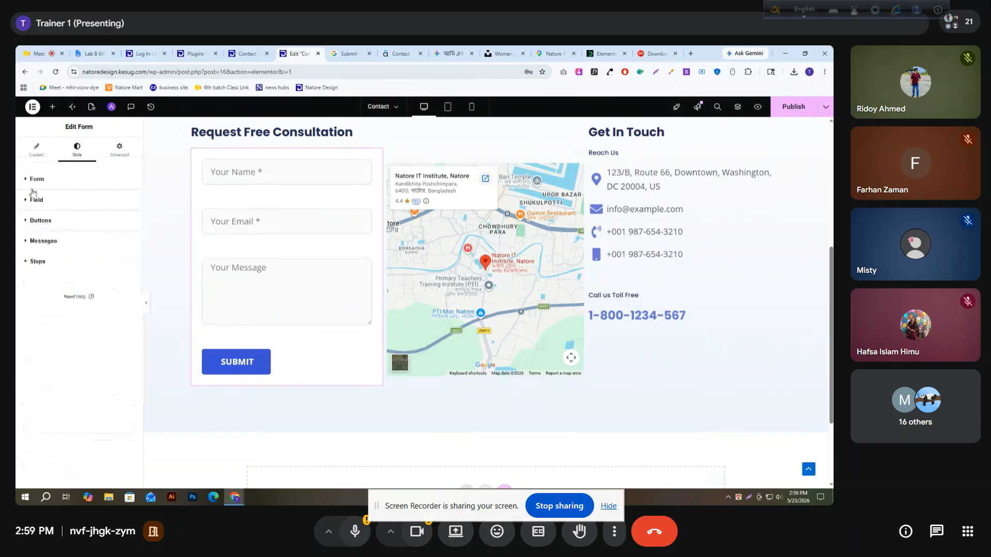
left_click(32, 154)
scroll(46, 351, "down", 1)
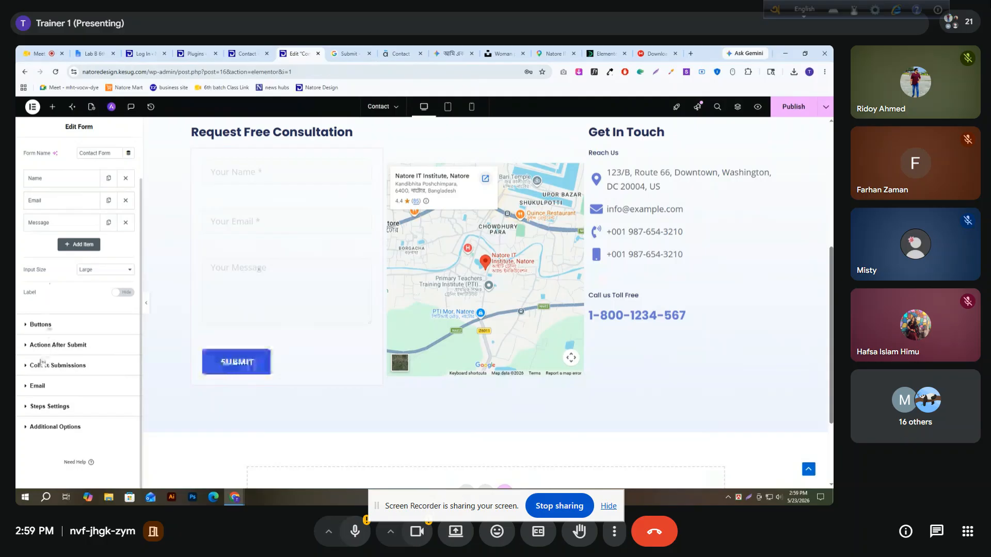
left_click(33, 346)
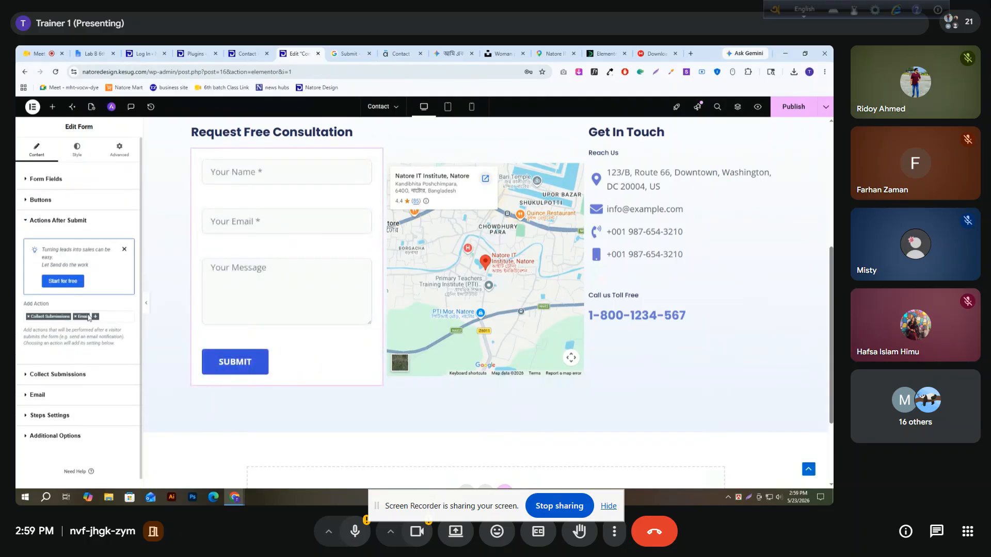
left_click(123, 251)
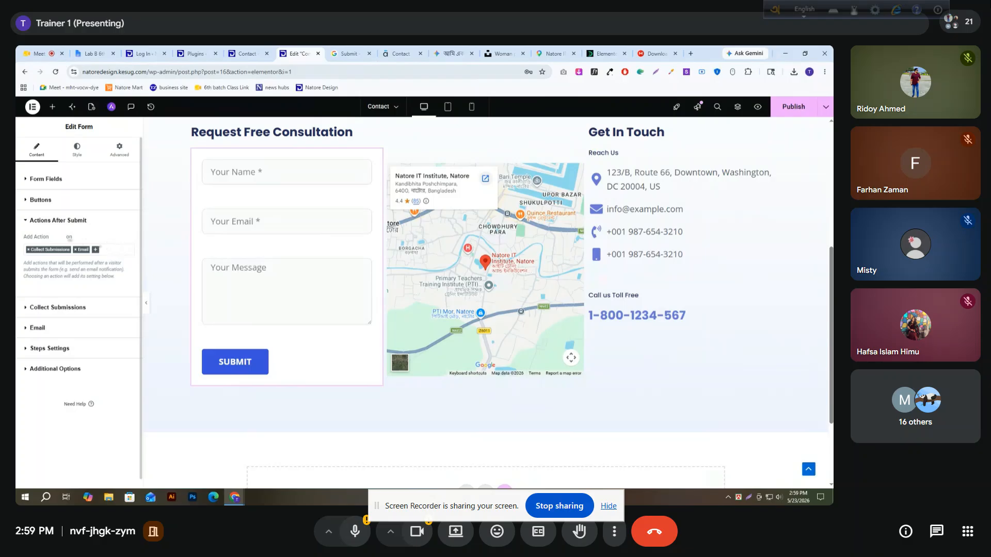
left_click(36, 307)
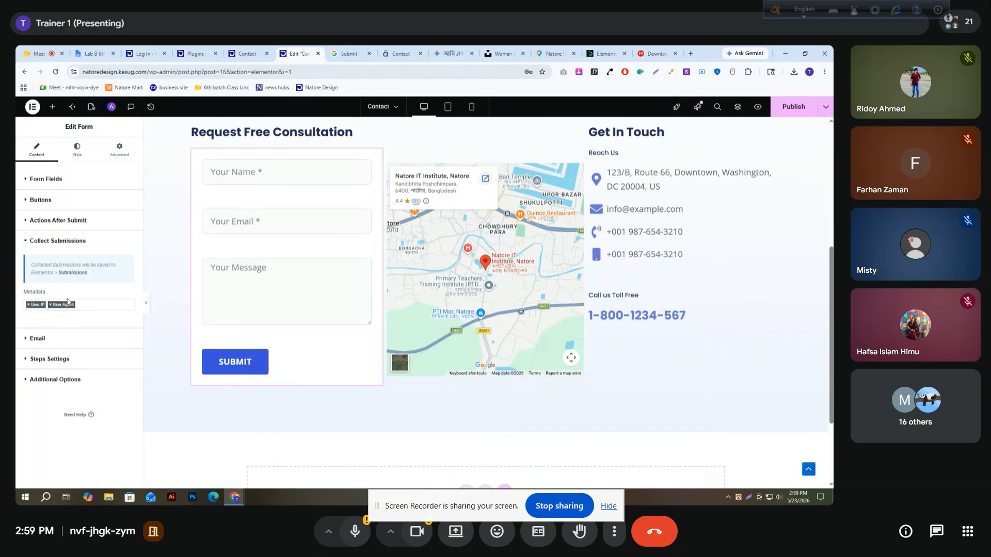
Examine the form's Email settings, including the recipient, sender and reply-to fields, and dismiss the plugin notice
left_click(29, 343)
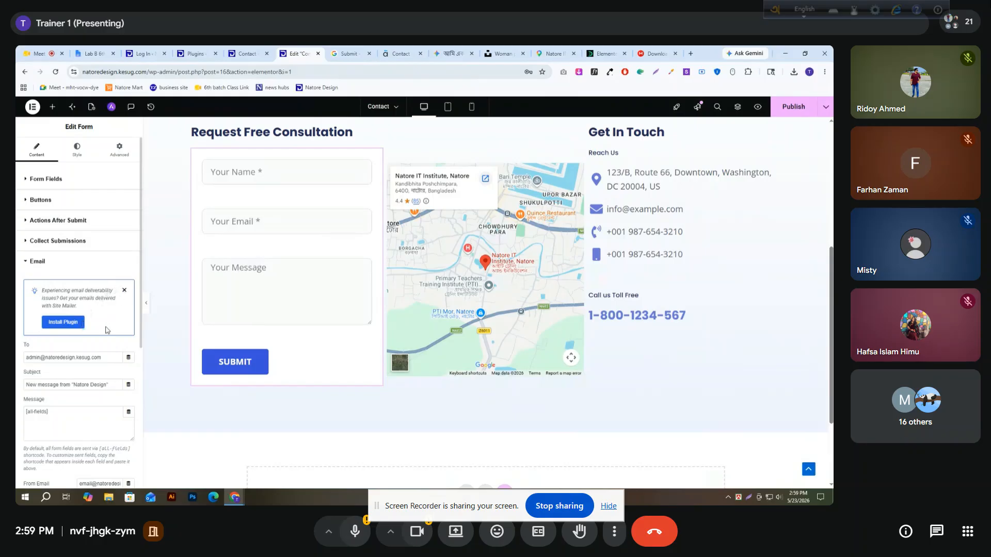
left_click(124, 292)
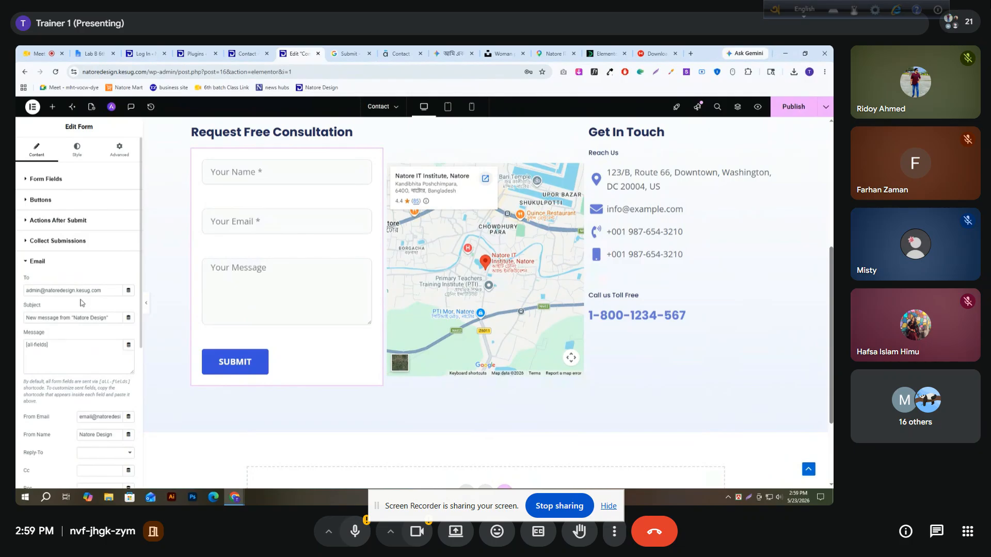
left_click_drag(108, 291, 27, 292)
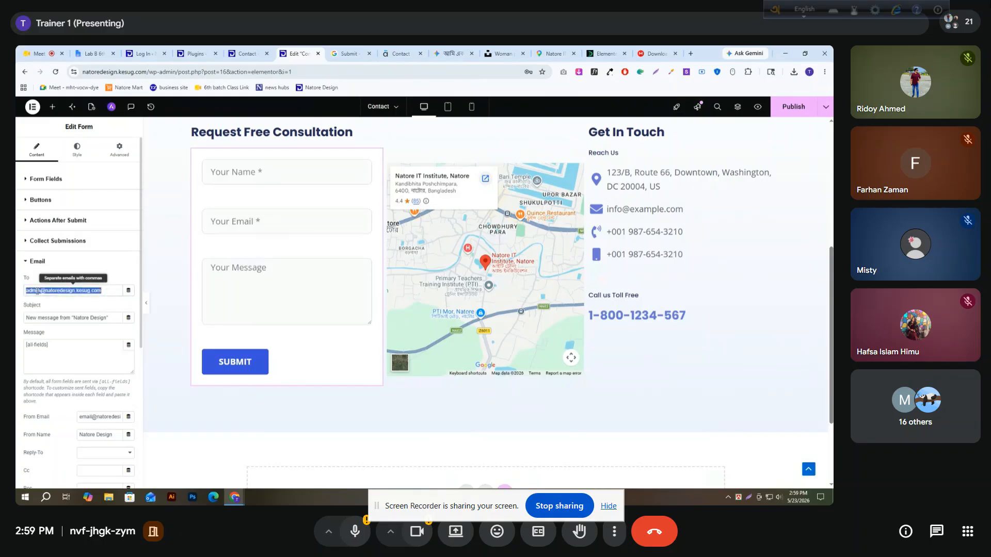
left_click(107, 291)
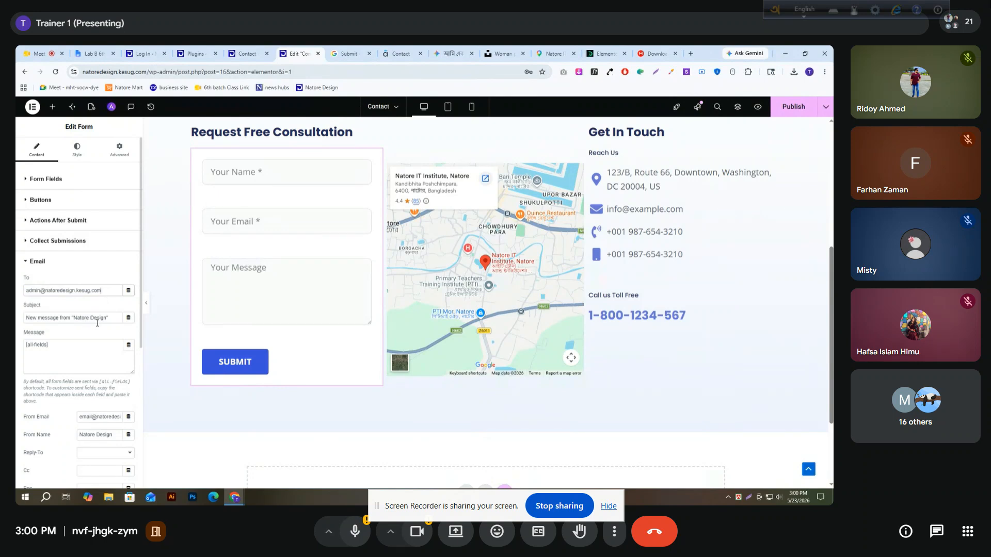
scroll(84, 342, "down", 2)
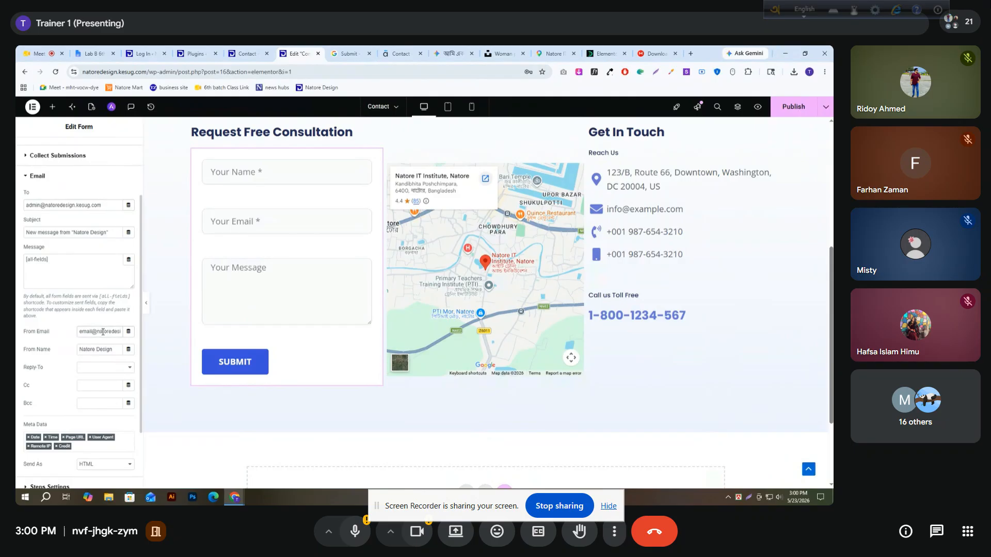
left_click(104, 368)
triple_click(111, 335)
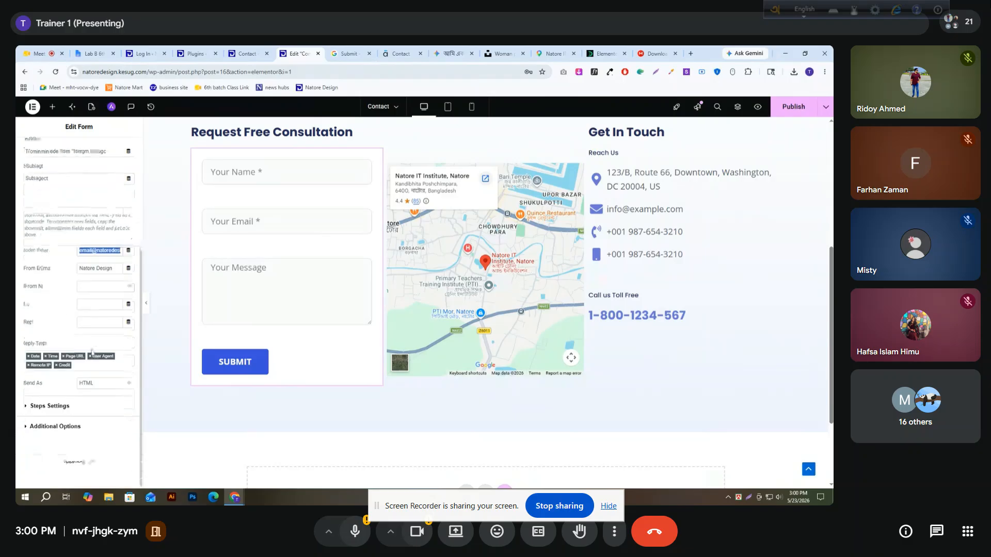
Look through the form's Steps Settings type and shape choices and its Additional Options
left_click(45, 407)
left_click(106, 305)
left_click(107, 307)
left_click(103, 321)
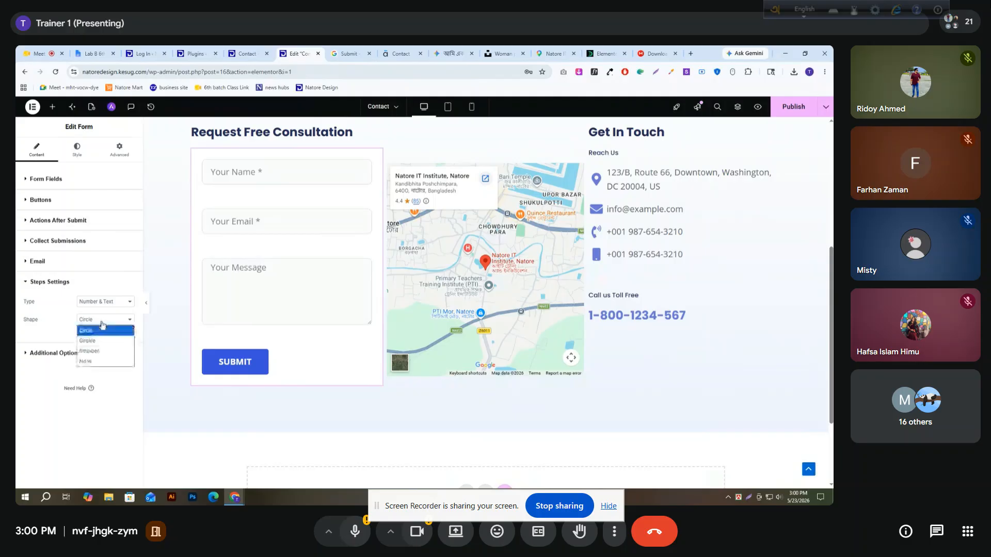
left_click(102, 322)
left_click(42, 353)
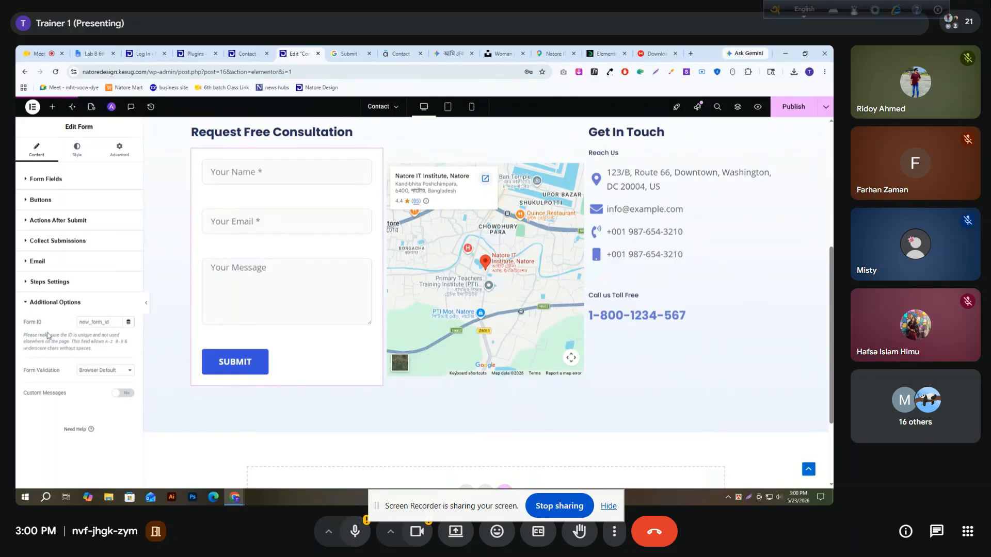
left_click(27, 304)
Look through the form's style options for Messages and Steps
left_click(76, 149)
scroll(24, 387, "down", 2)
left_click(29, 407)
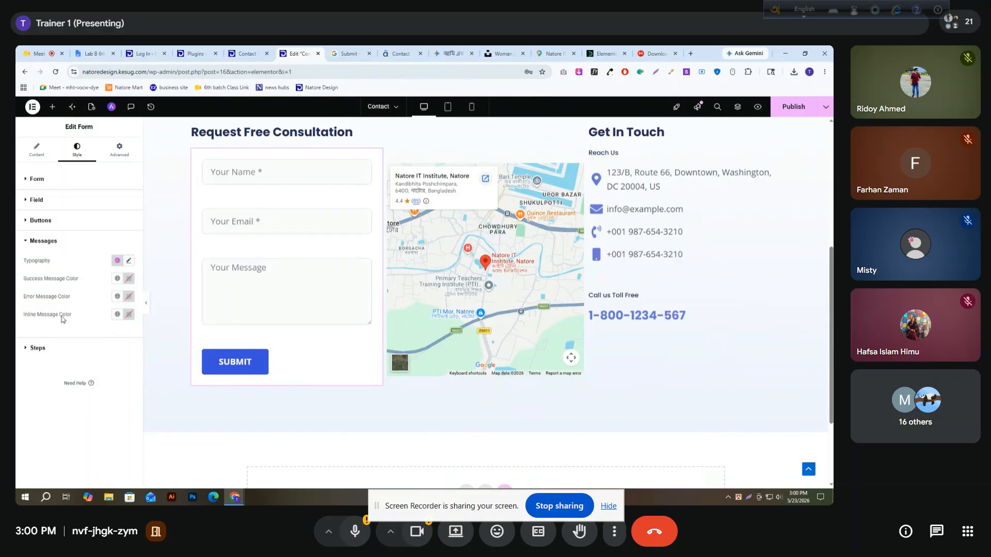
left_click(47, 354)
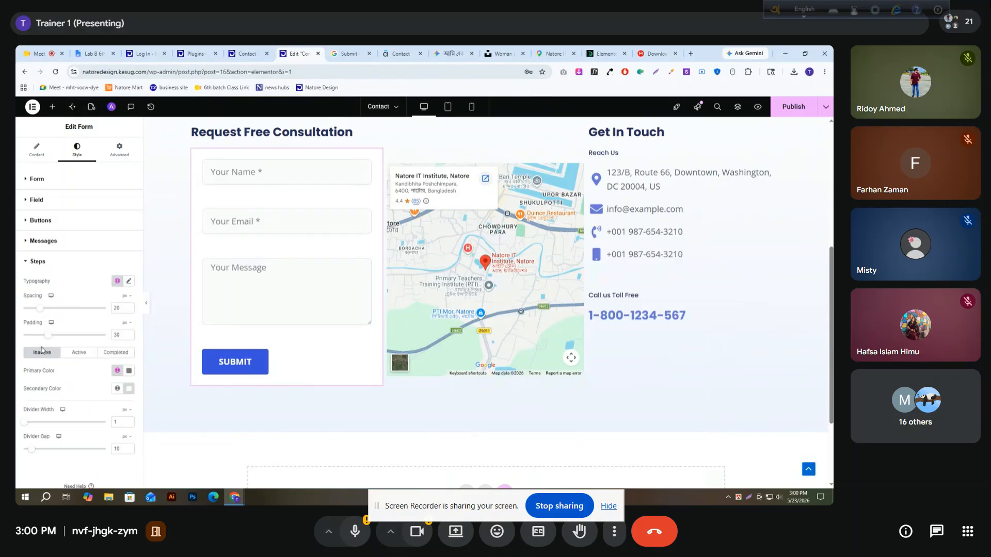
left_click(35, 263)
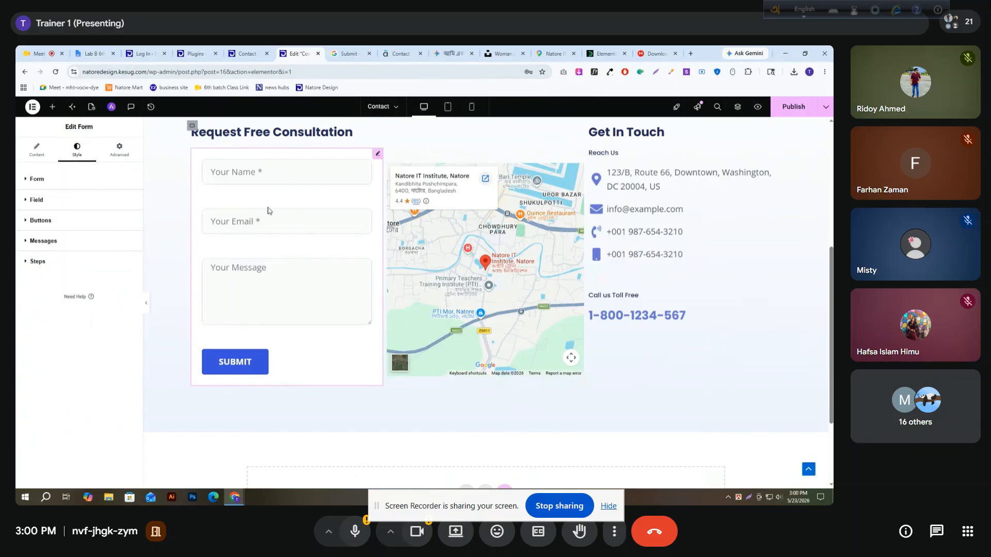
Check the Google Maps widget's style and advanced settings and set its container's Justify Content to End
scroll(423, 183, "up", 1)
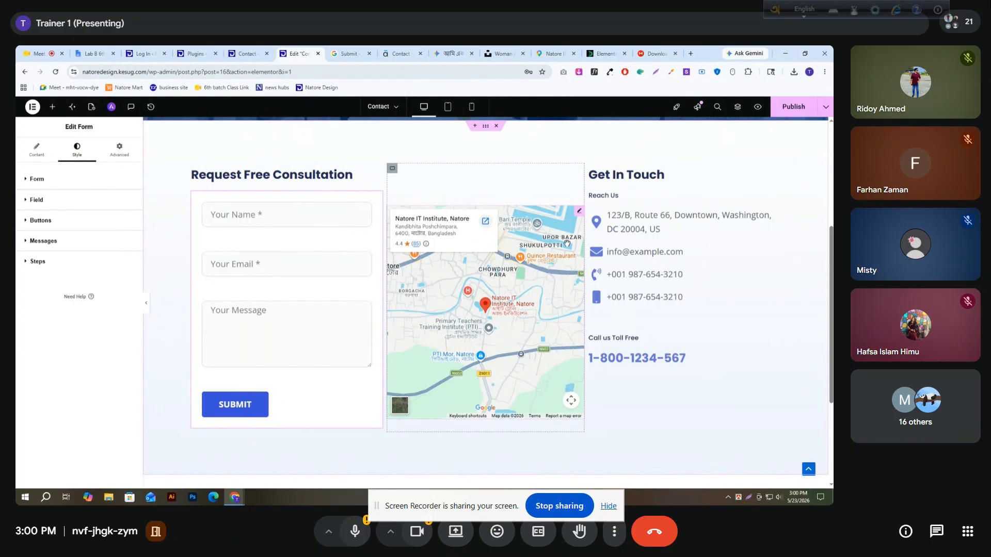
left_click(579, 214)
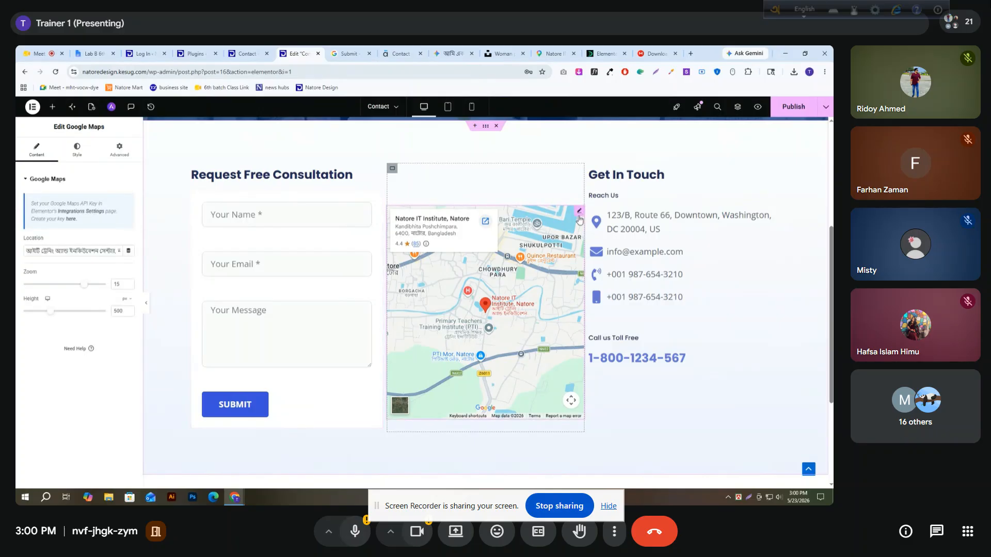
left_click(88, 154)
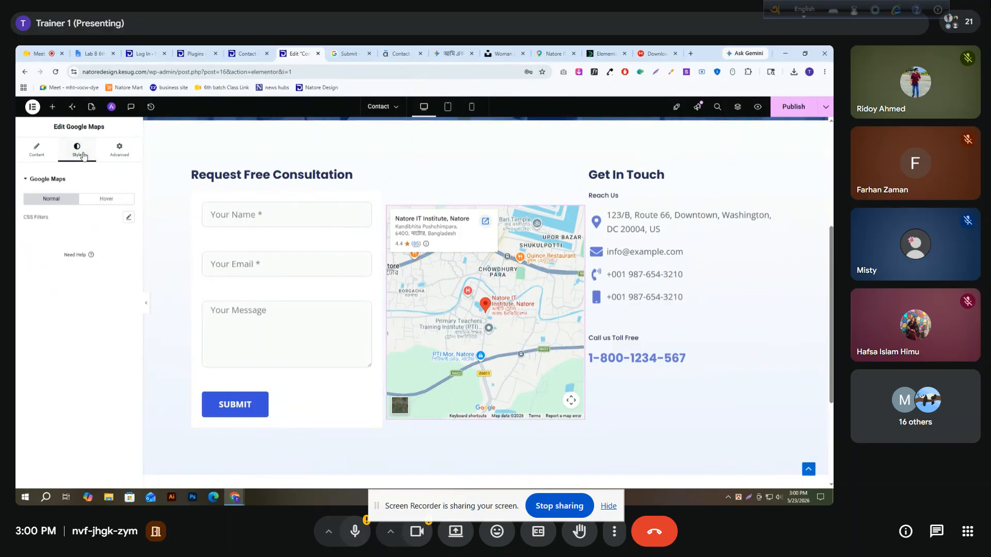
left_click(122, 155)
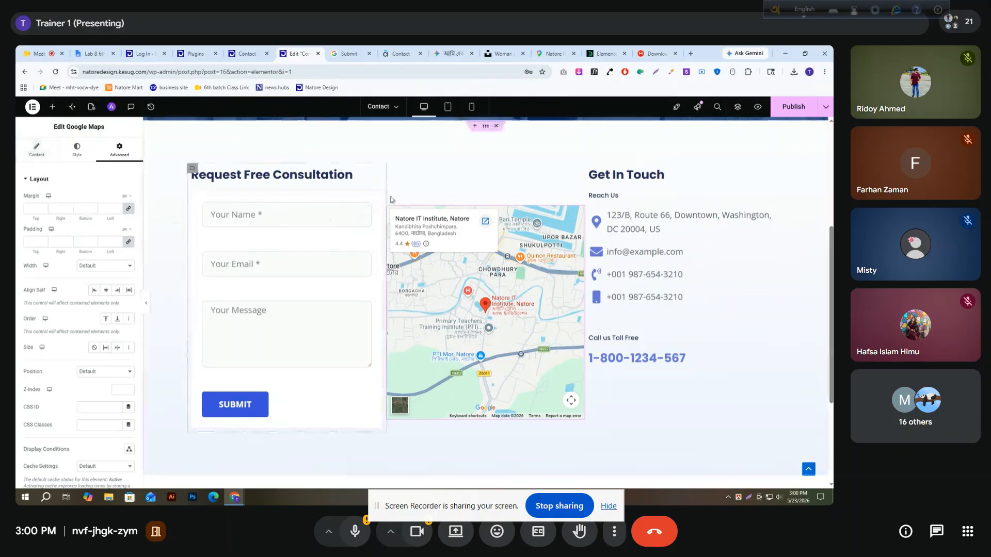
left_click(393, 168)
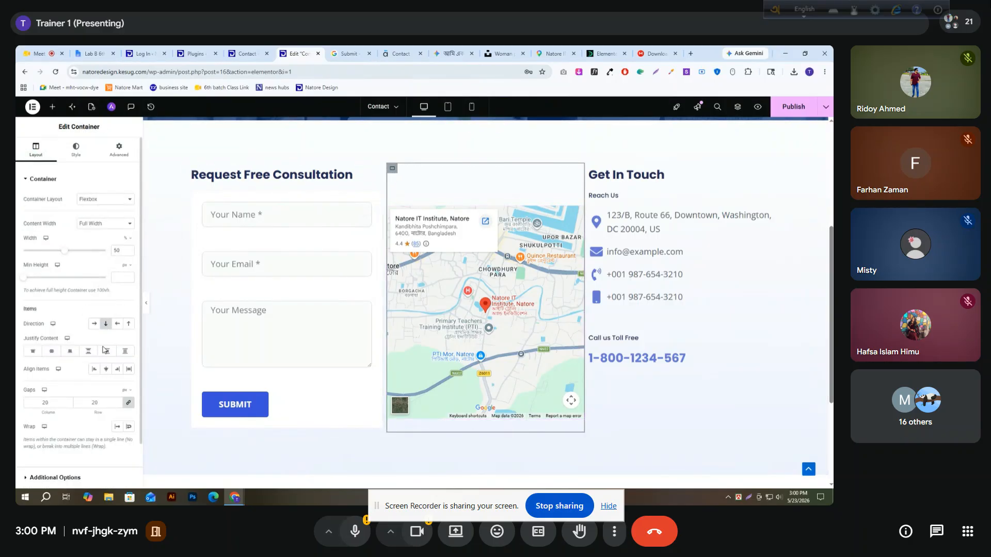
left_click(69, 351)
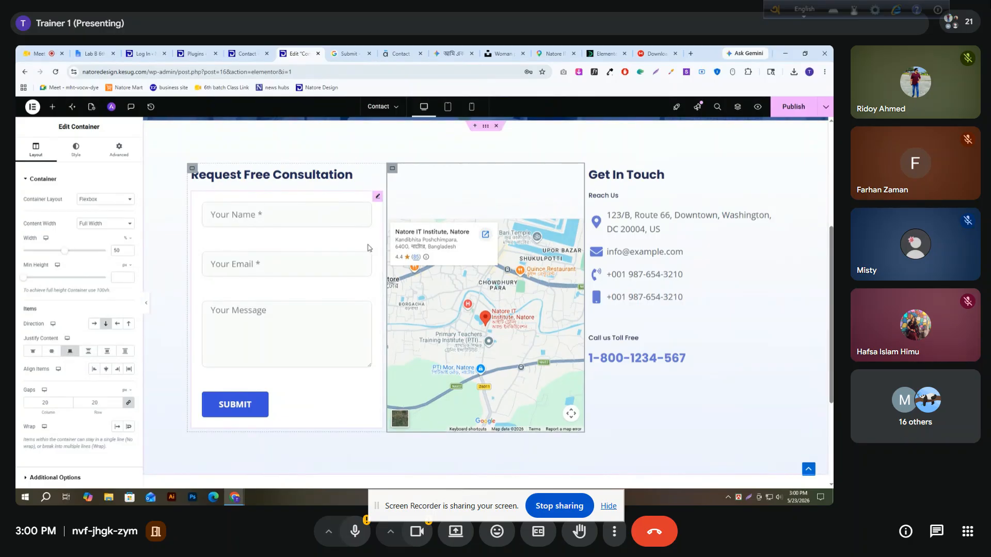
Set the consultation form container's Justify Content to End and its padding to 0 on all sides
left_click(192, 170)
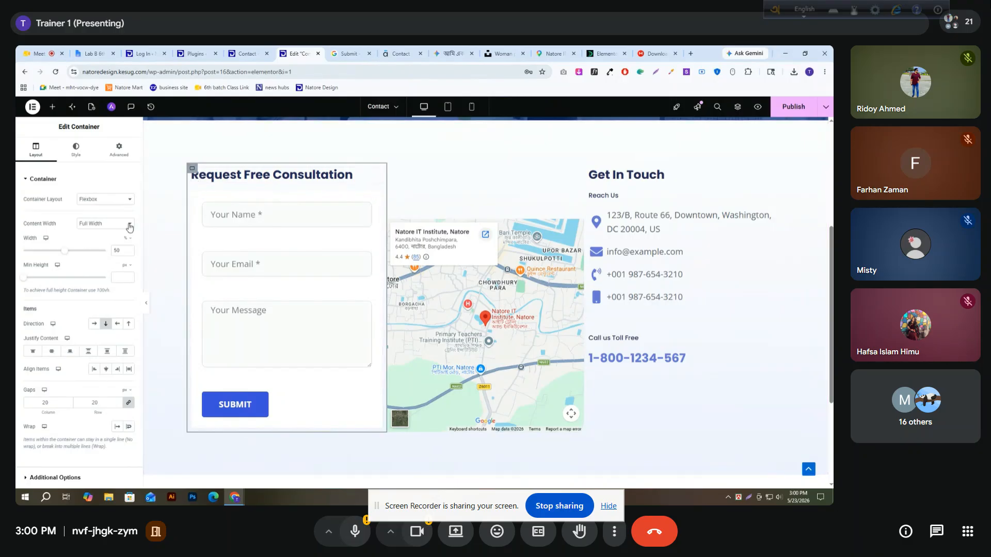
left_click(71, 354)
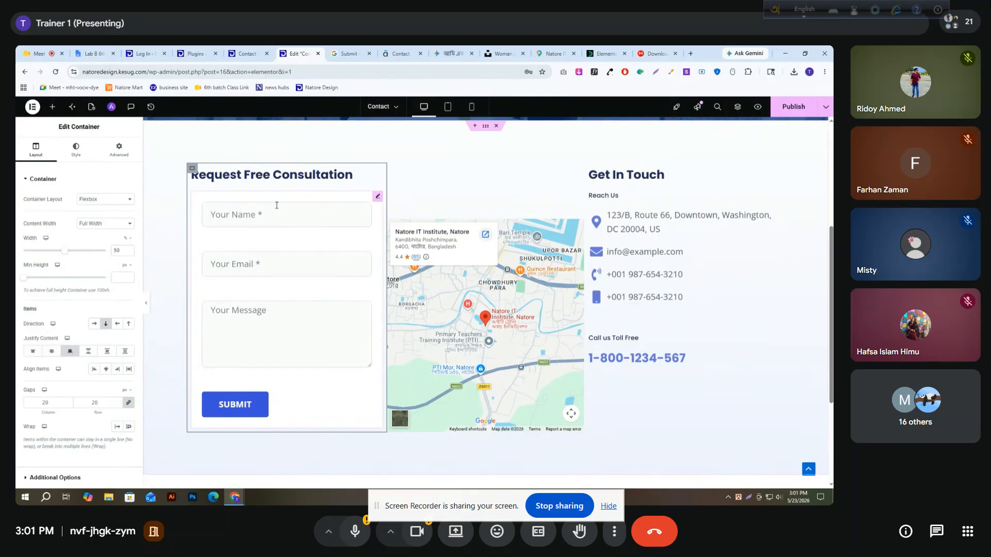
left_click(116, 151)
left_click(132, 245)
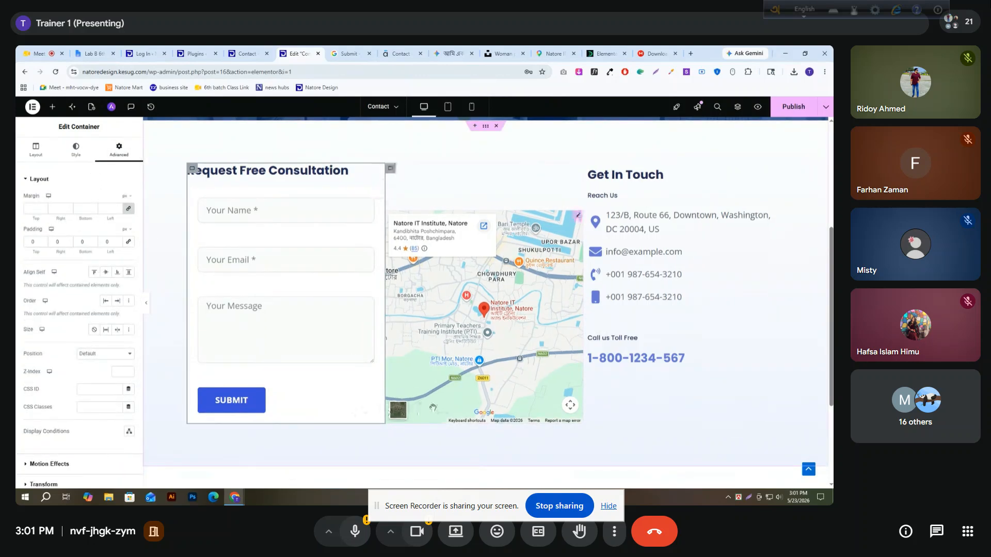
Set the Google Maps widget's height to 550 px
scroll(401, 374, "up", 1)
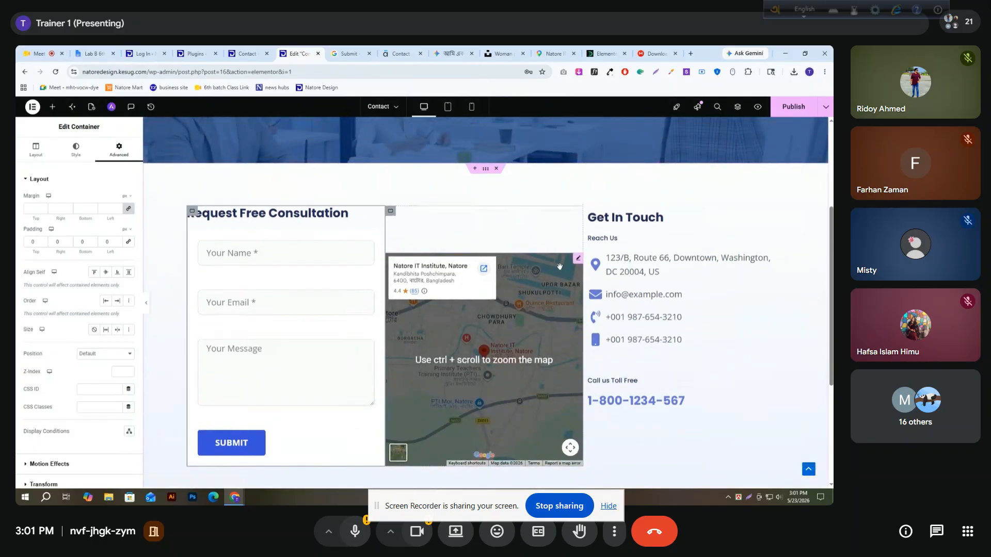
left_click(578, 260)
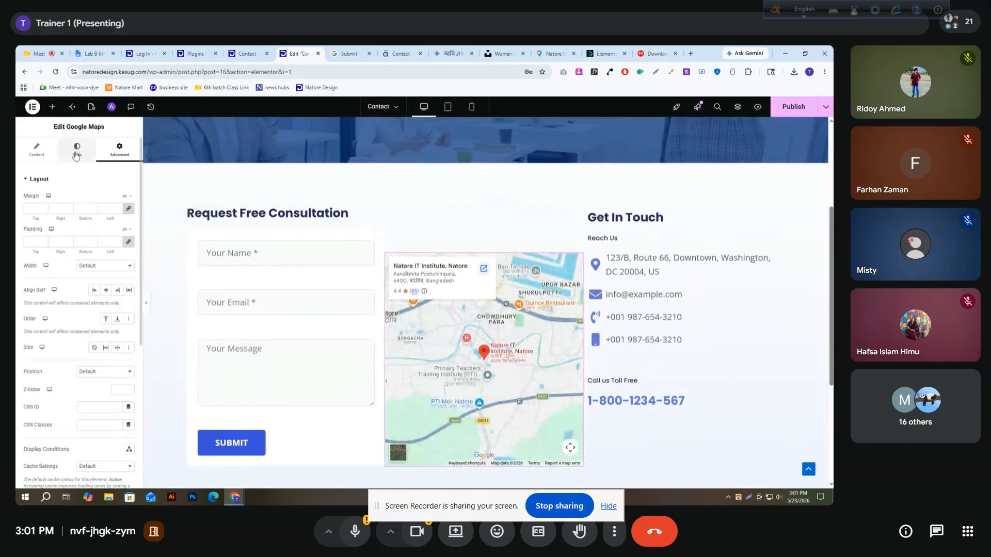
left_click(49, 155)
left_click(128, 310)
left_click_drag(128, 310, 128, 311)
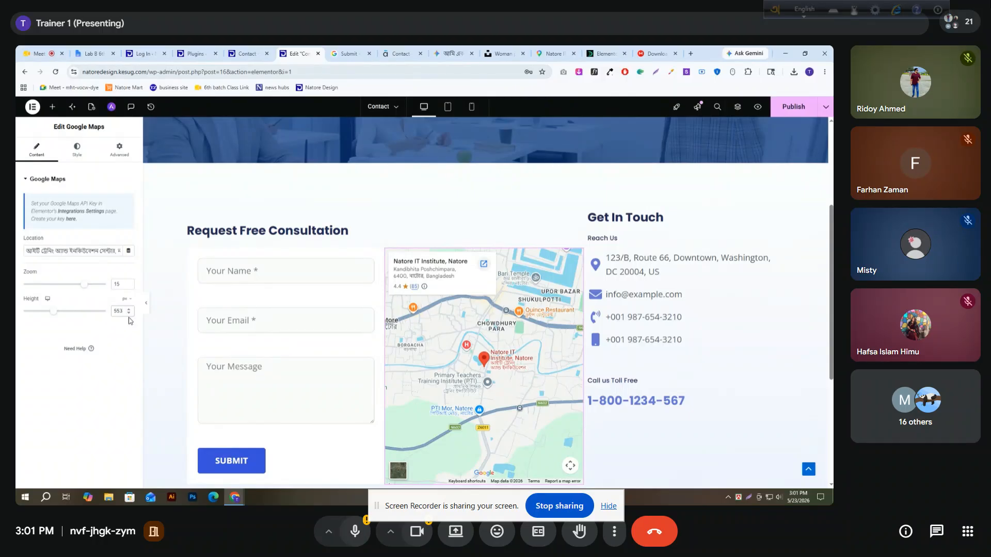
left_click(129, 314)
left_click(129, 315)
left_click(129, 314)
scroll(382, 259, "down", 2)
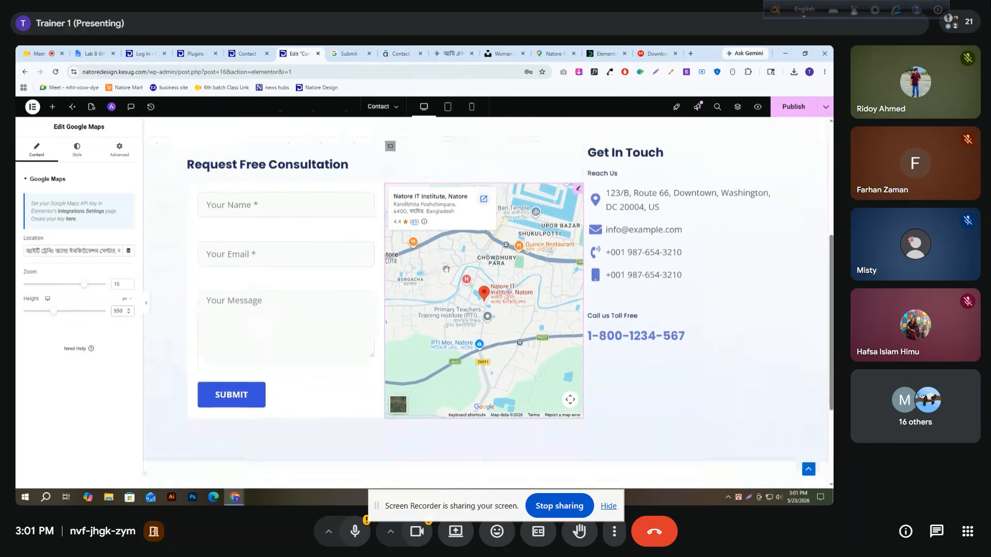
Set the "Request Free Consultation" heading's padding to 50 px at the bottom and 0 on the other sides
scroll(383, 260, "up", 2)
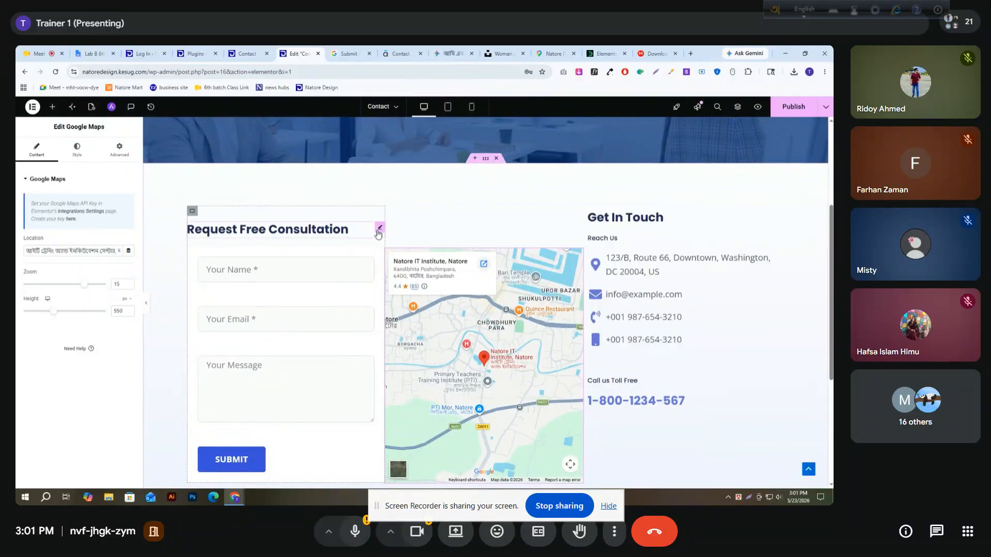
left_click(378, 232)
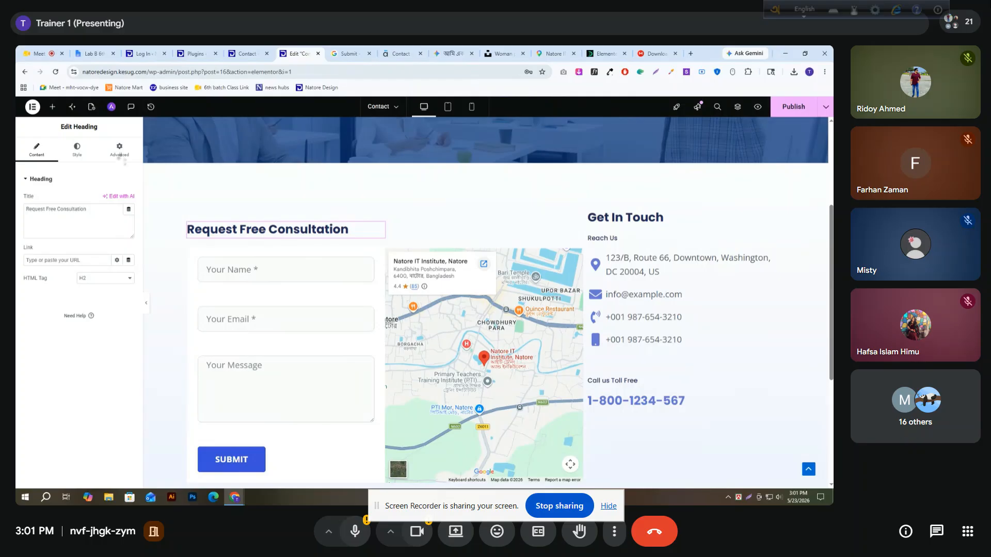
left_click(120, 152)
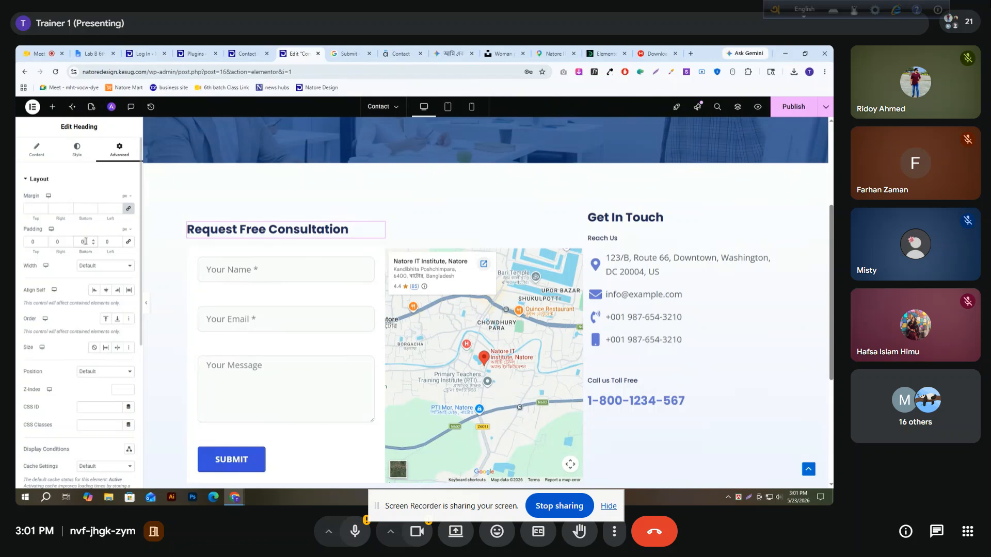
type("50")
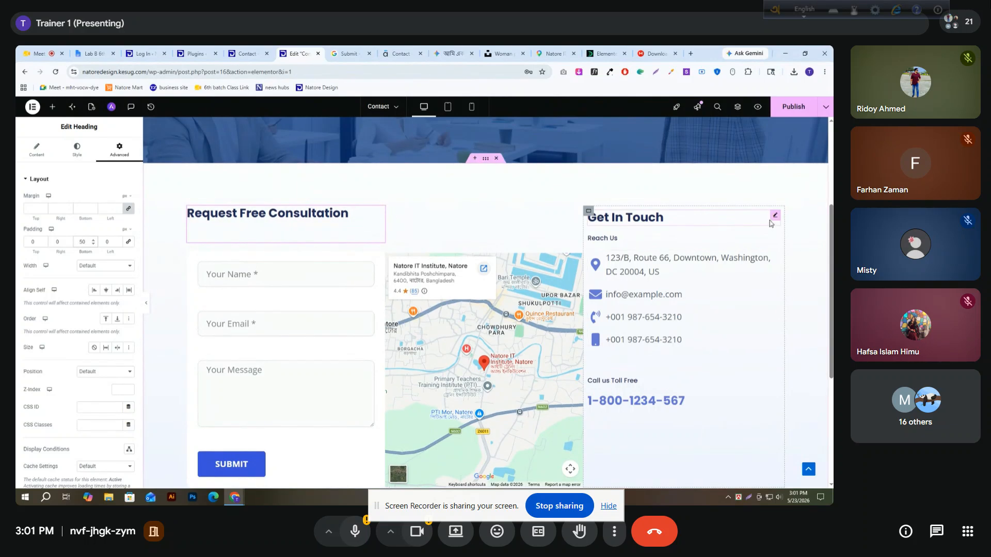
Set the "Get In Touch" heading's padding to 50 px at the bottom and 0 on the other sides
left_click(774, 217)
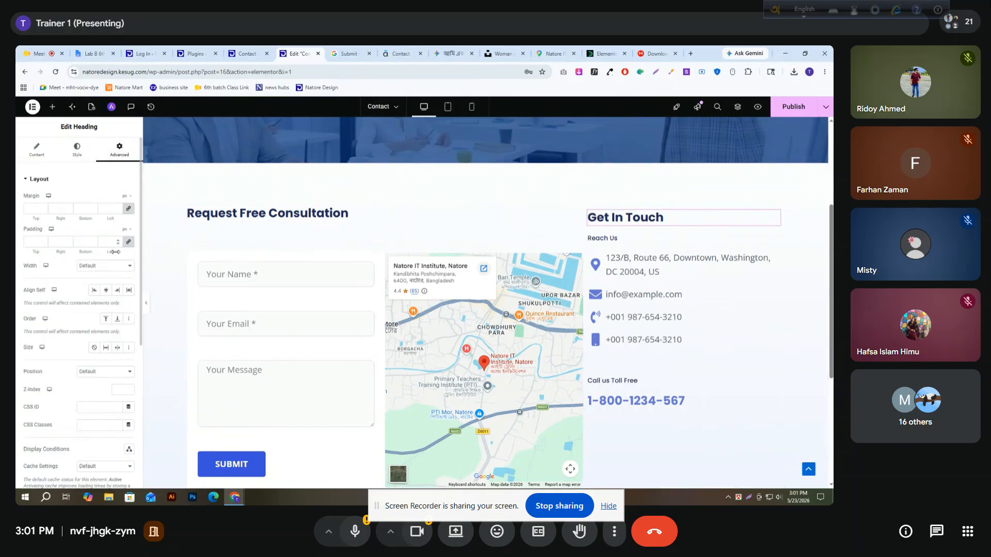
left_click(126, 242)
type("50")
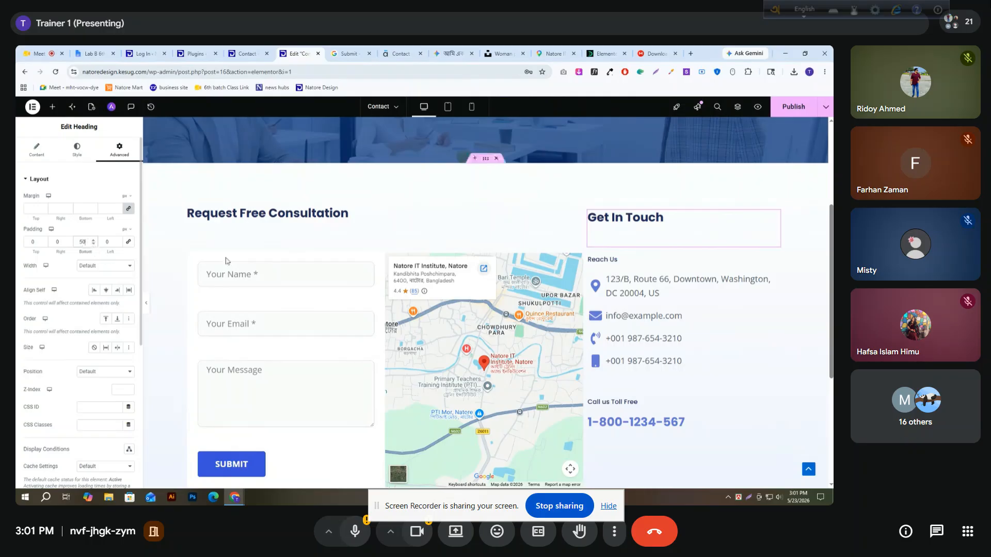
Give the "Get In Touch" container 50 px left padding and 0 on the other sides, and publish the page
left_click(589, 213)
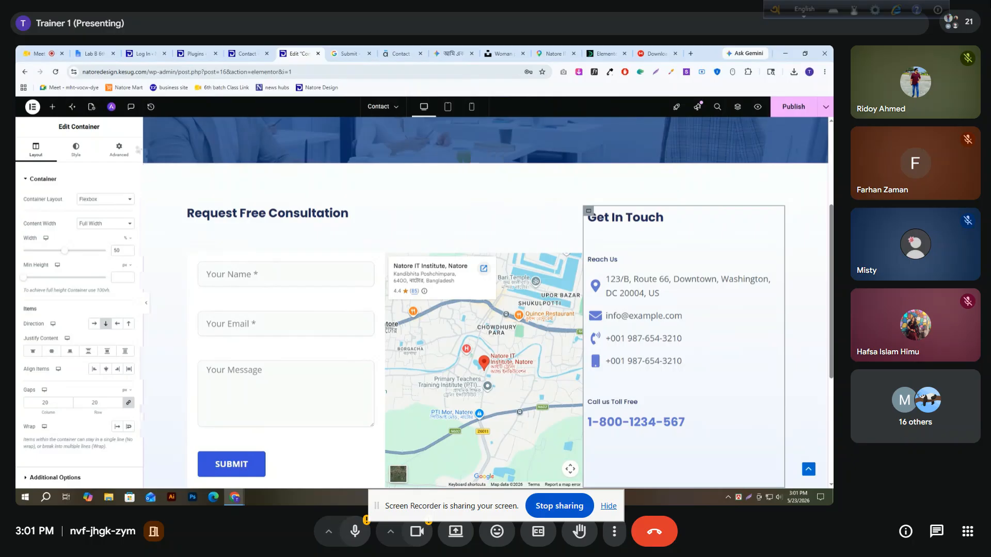
left_click(118, 150)
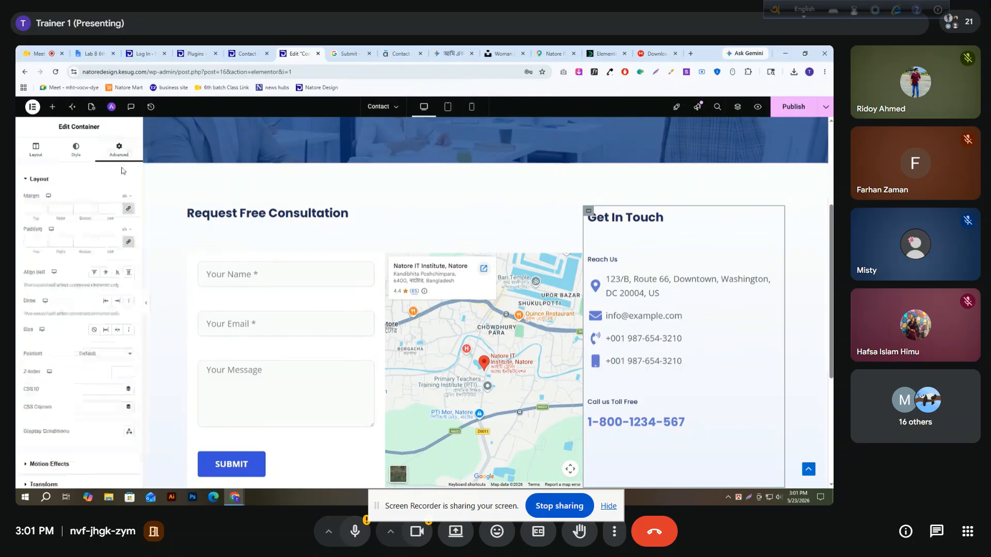
left_click(129, 242)
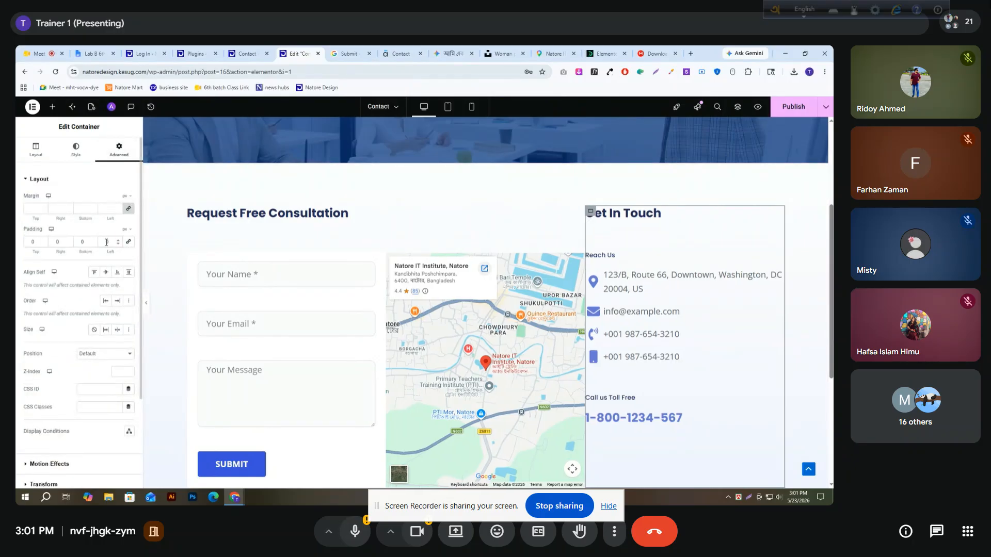
type("30")
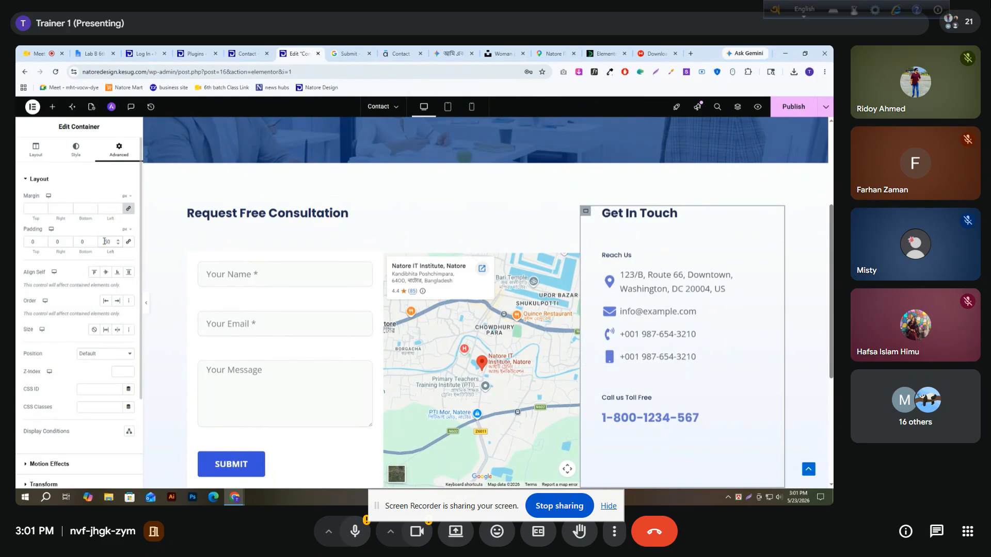
scroll(678, 308, "down", 1)
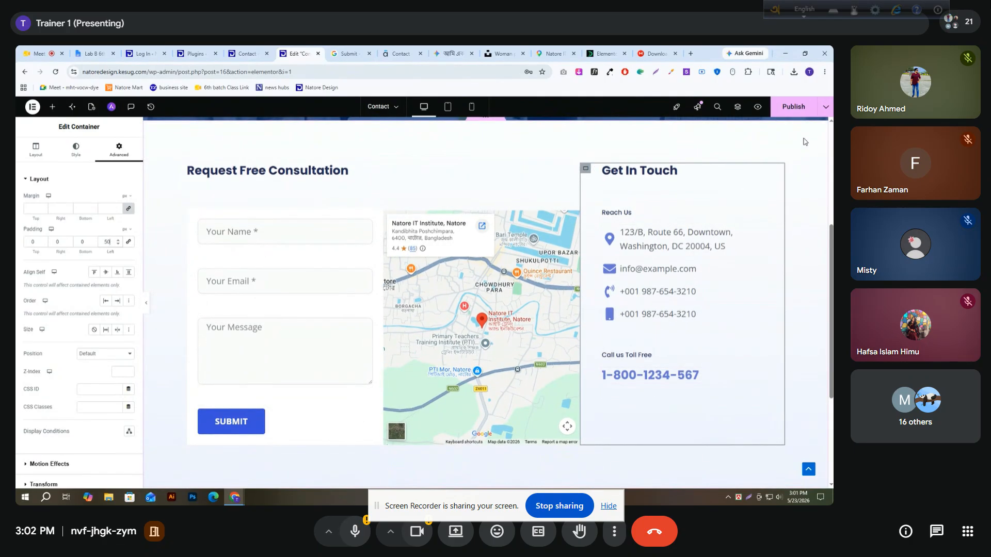
left_click(791, 110)
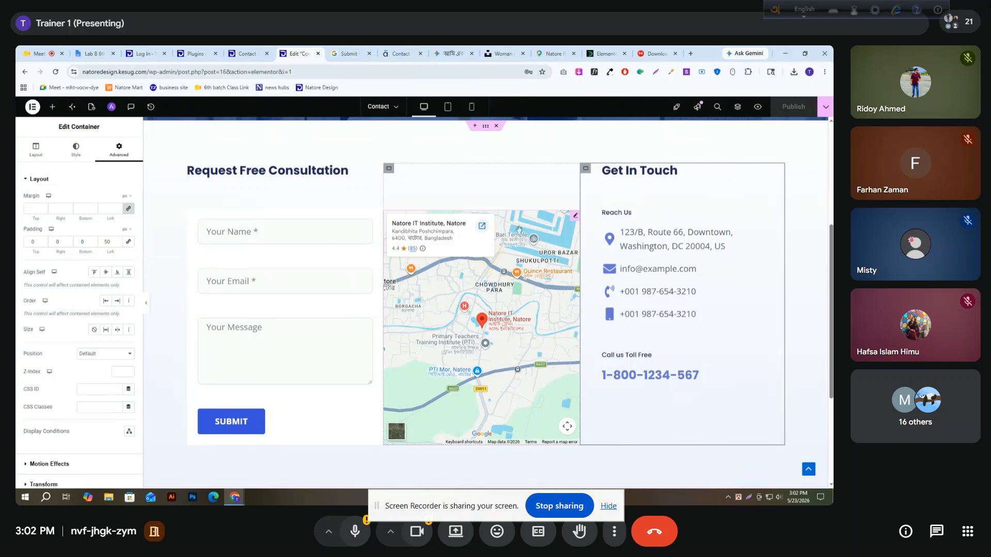
Insert the saved site template "just" below the contact section and publish the page
scroll(509, 284, "down", 2)
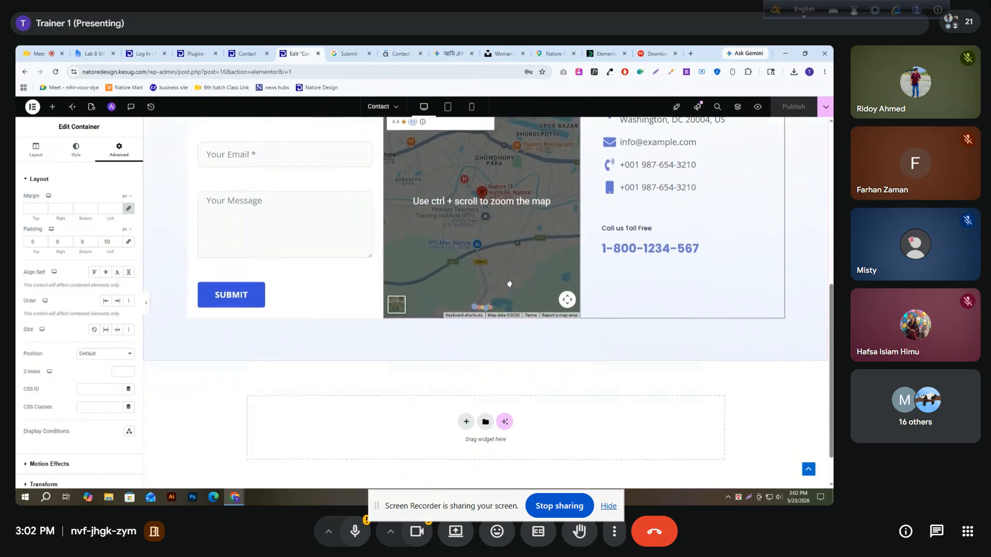
left_click(485, 421)
left_click(443, 134)
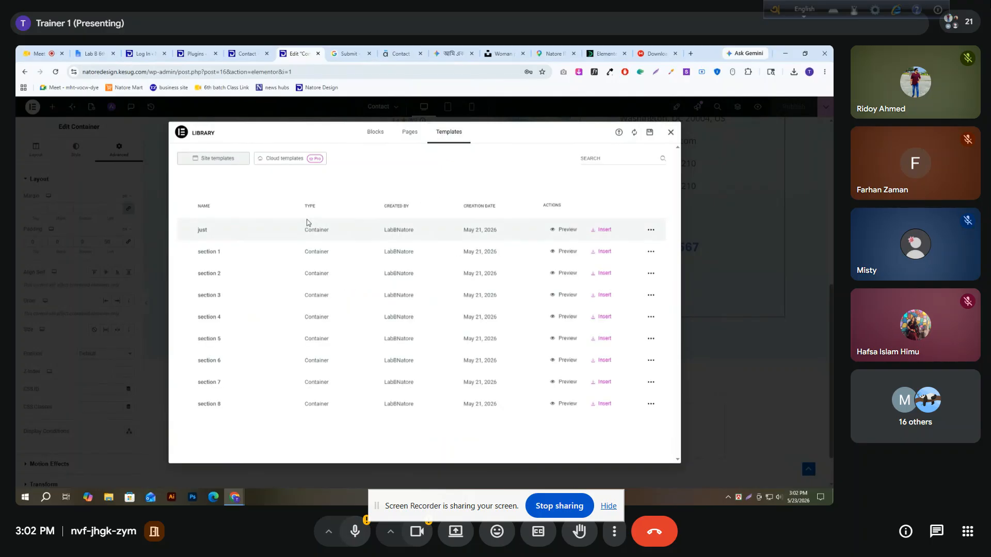
left_click(599, 231)
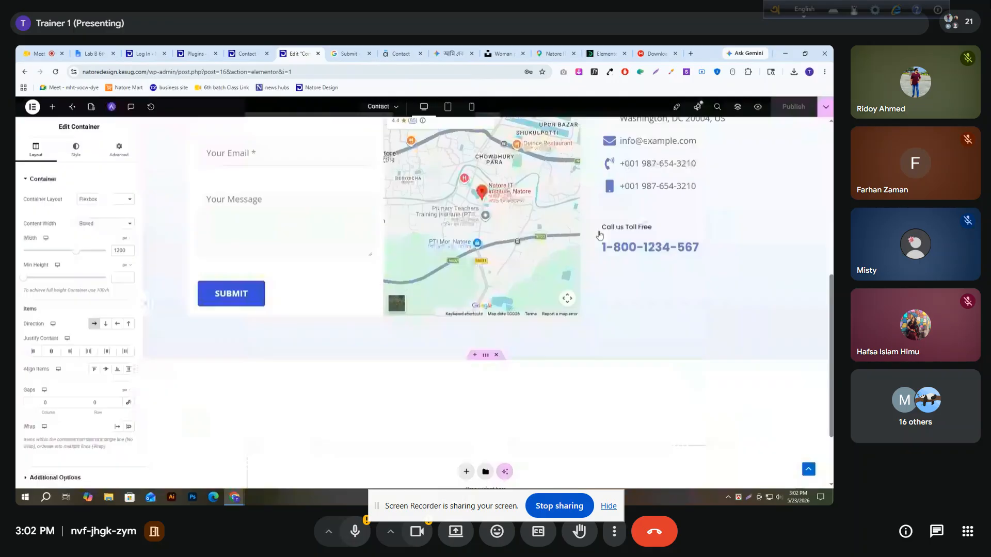
scroll(599, 234, "down", 2)
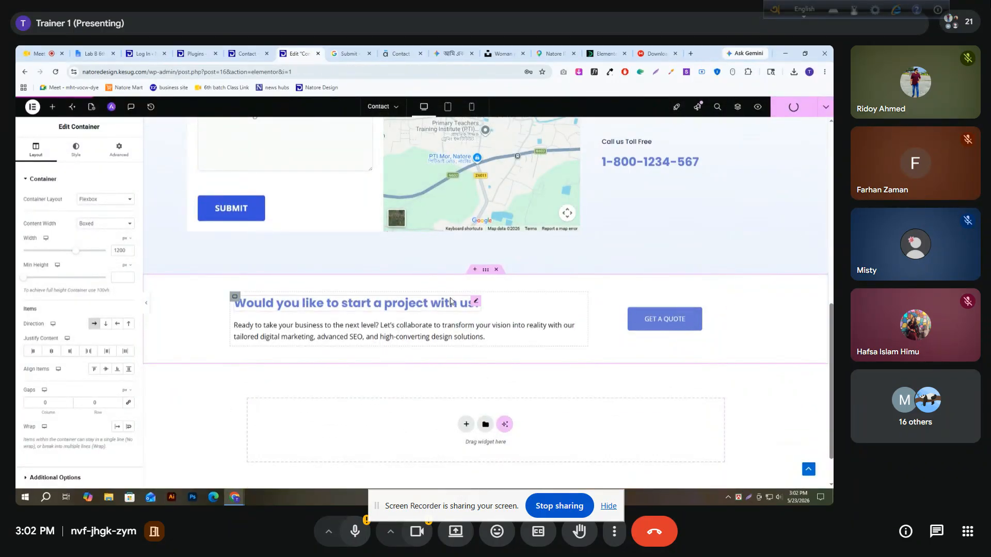
Reload the live Contact page and review its layout down to the footer
scroll(454, 348, "up", 1)
scroll(454, 347, "up", 10)
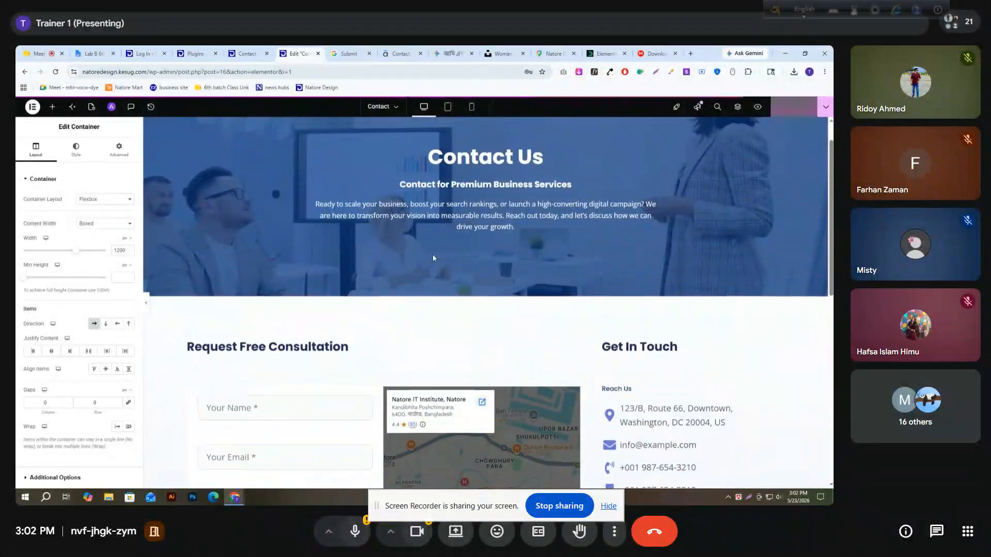
left_click(247, 53)
left_click(56, 71)
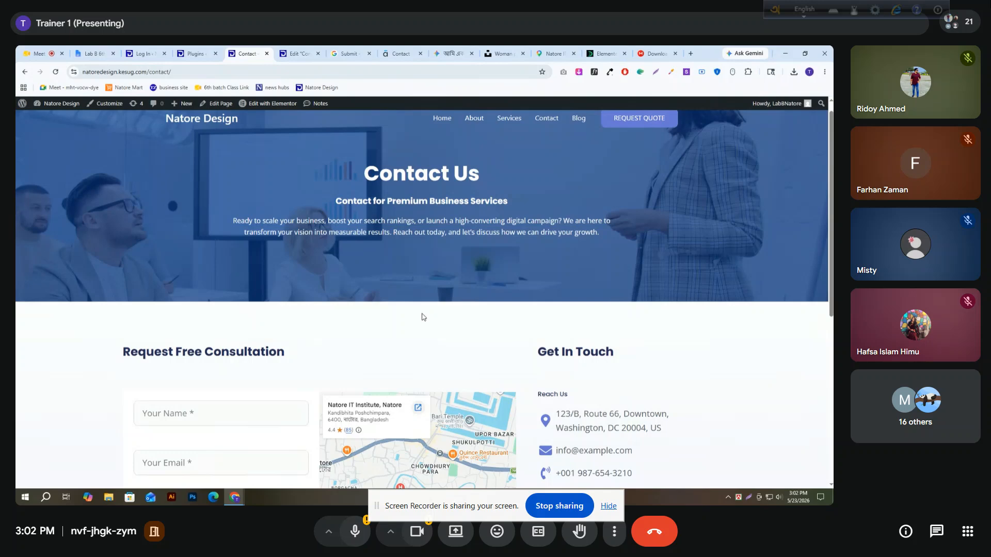
scroll(419, 323, "down", 6)
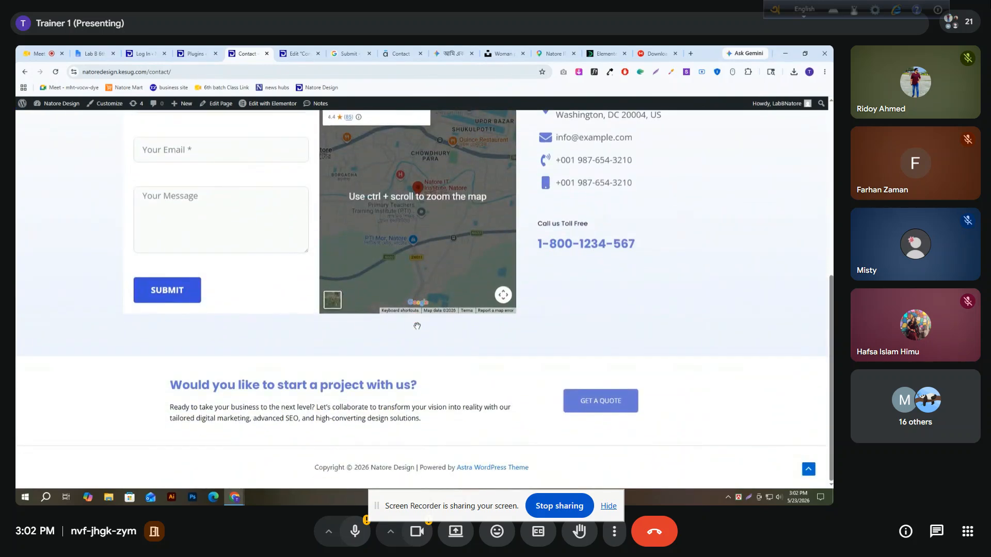
scroll(417, 326, "up", 6)
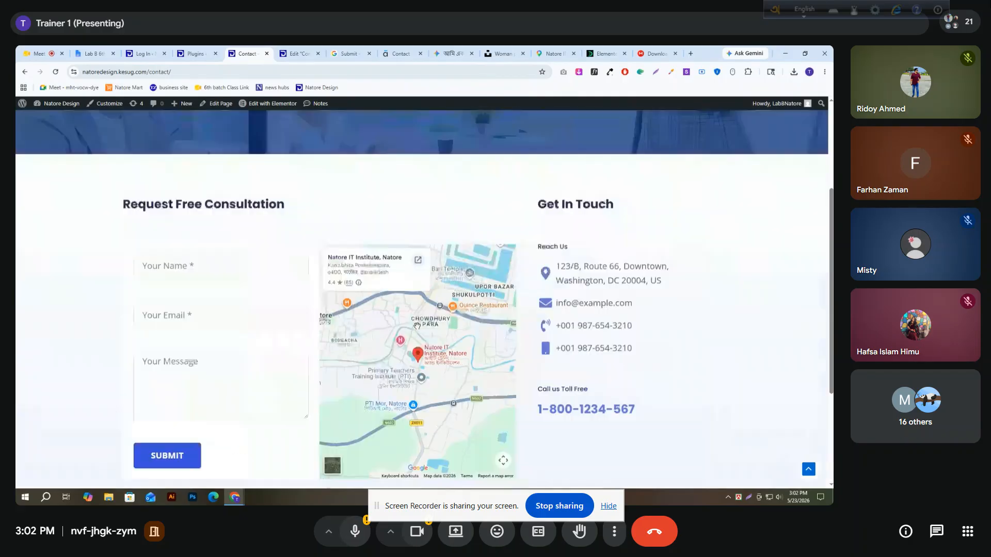
Look through the live About page down to its footer and return to the Contact page
left_click(488, 137)
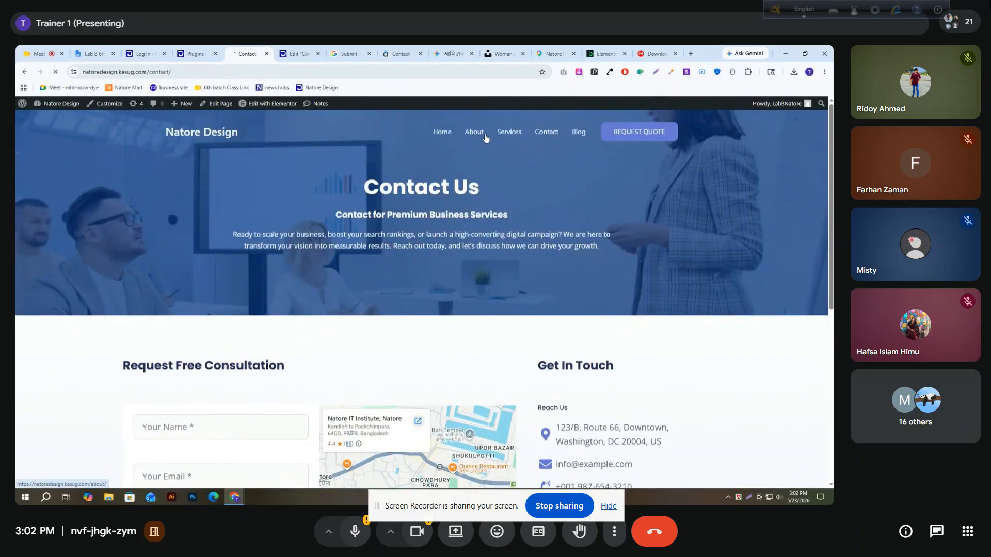
scroll(387, 269, "down", 15)
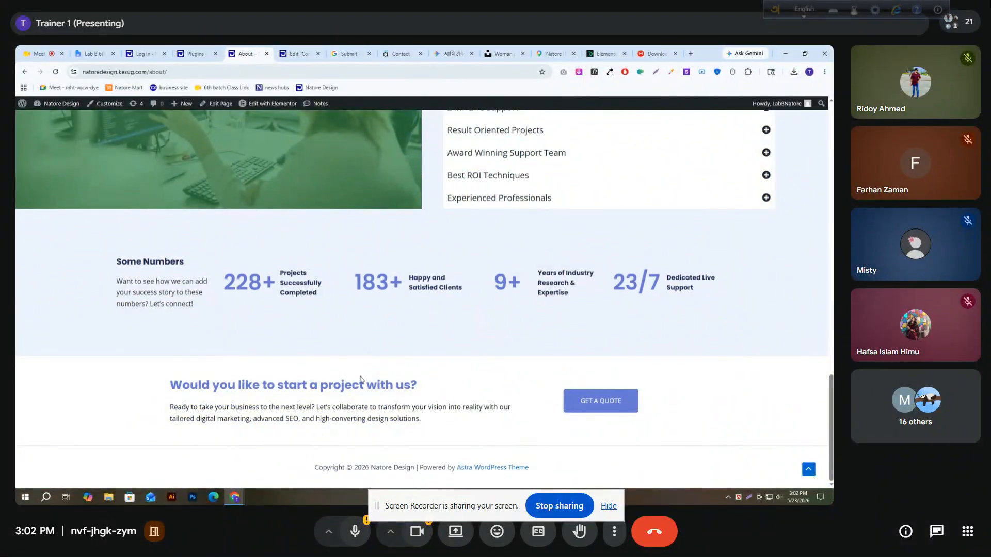
scroll(413, 364, "up", 15)
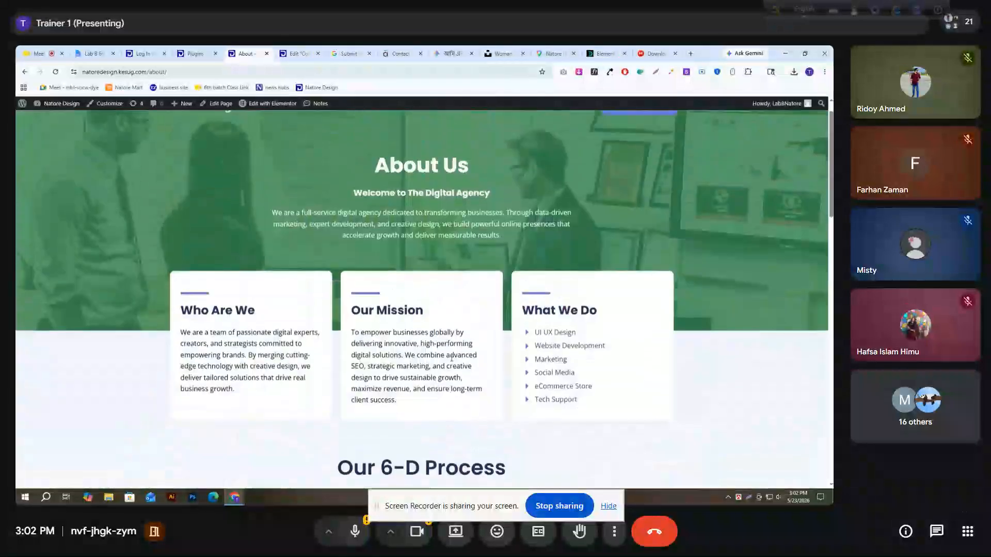
left_click(547, 134)
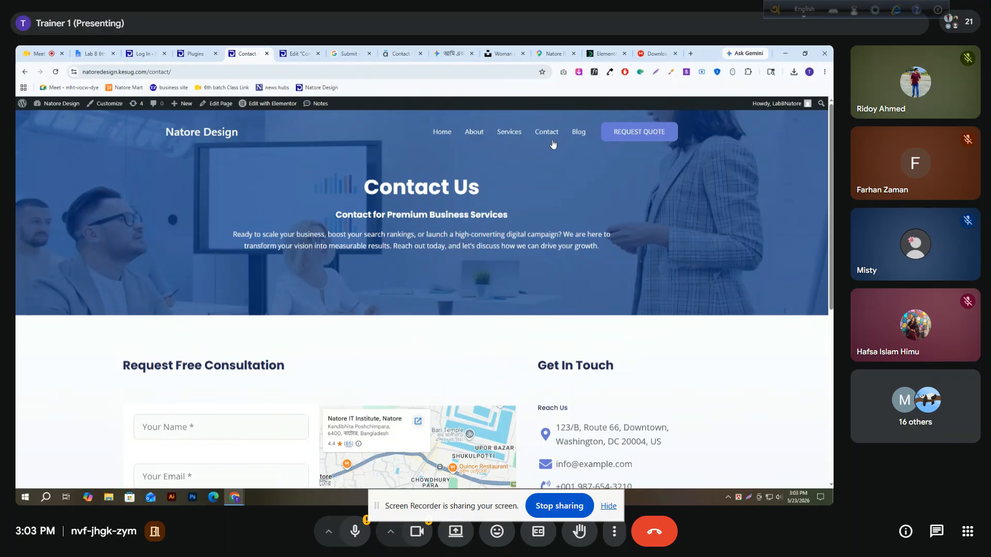
Compare the end of the live Contact page with the reference site's footer
scroll(429, 163, "down", 6)
scroll(397, 243, "down", 1)
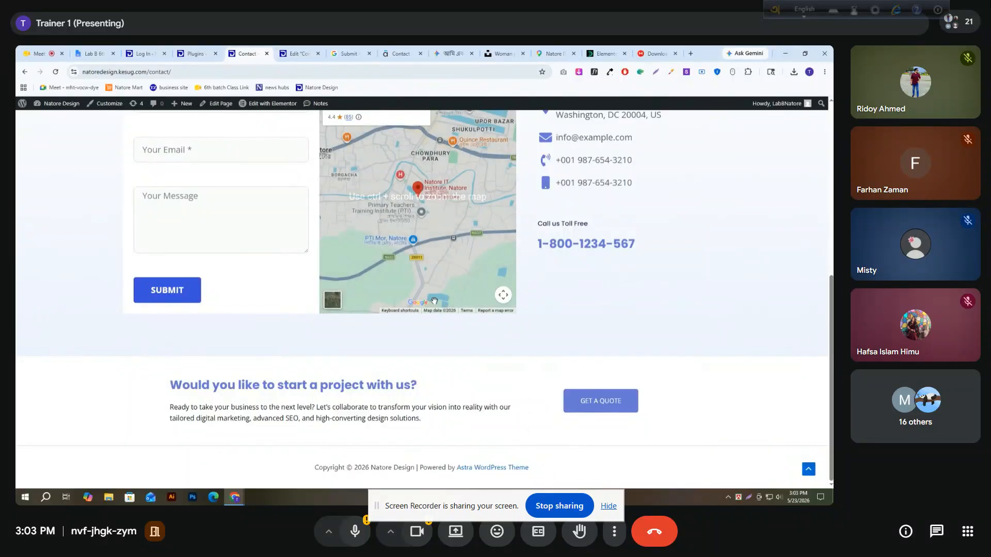
left_click(400, 53)
scroll(372, 317, "down", 5)
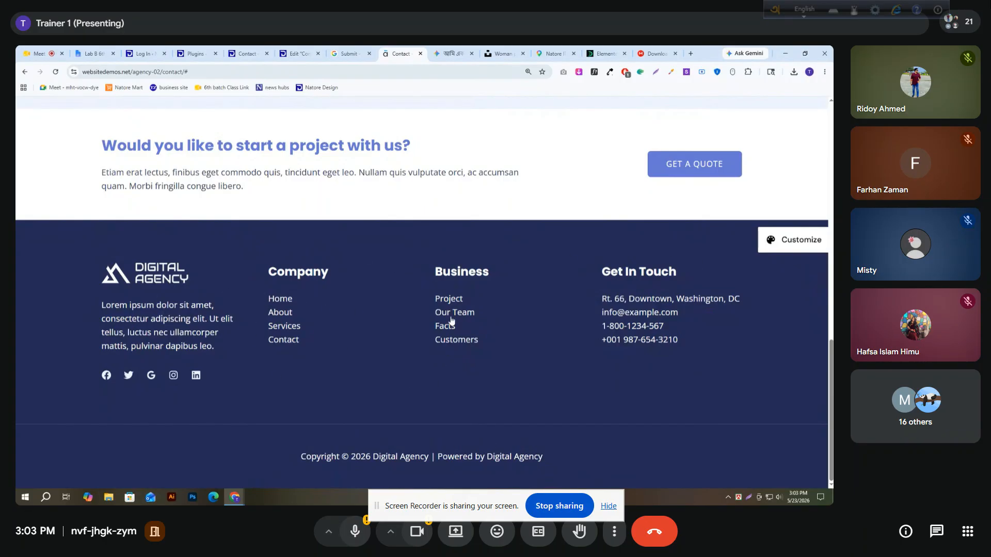
Search the WordPress plugin directory for "elementor" and install the ElementsKit Elementor Addons plugin
left_click(195, 53)
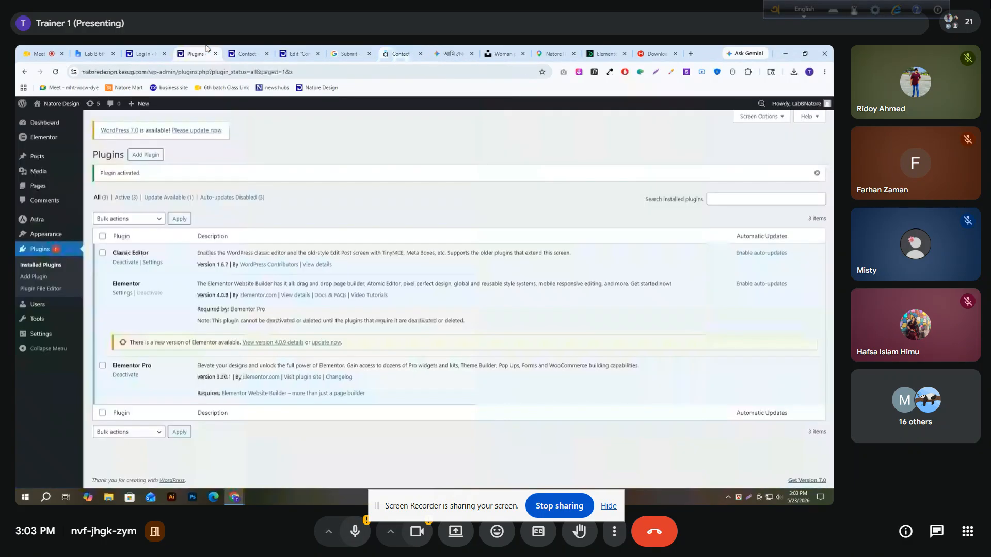
left_click(158, 154)
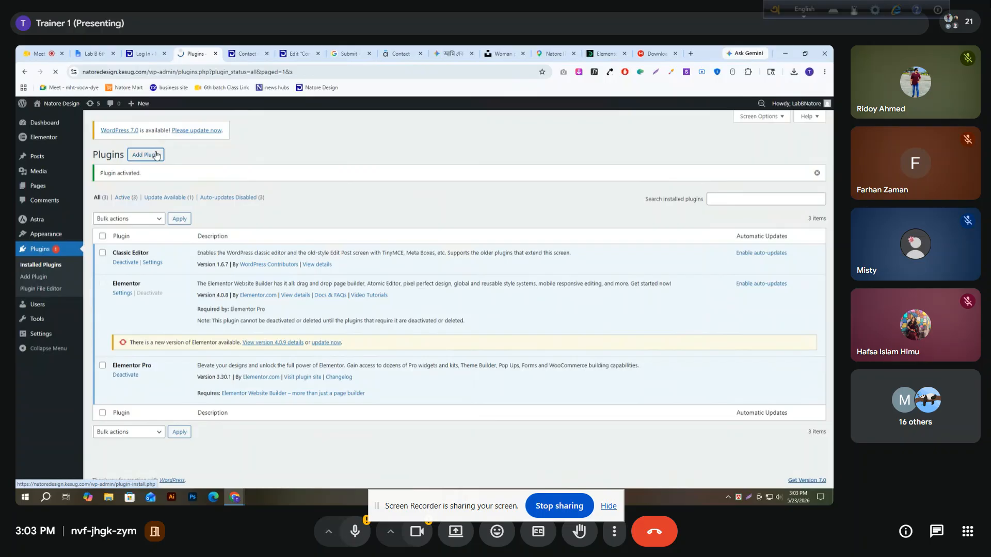
left_click(665, 192)
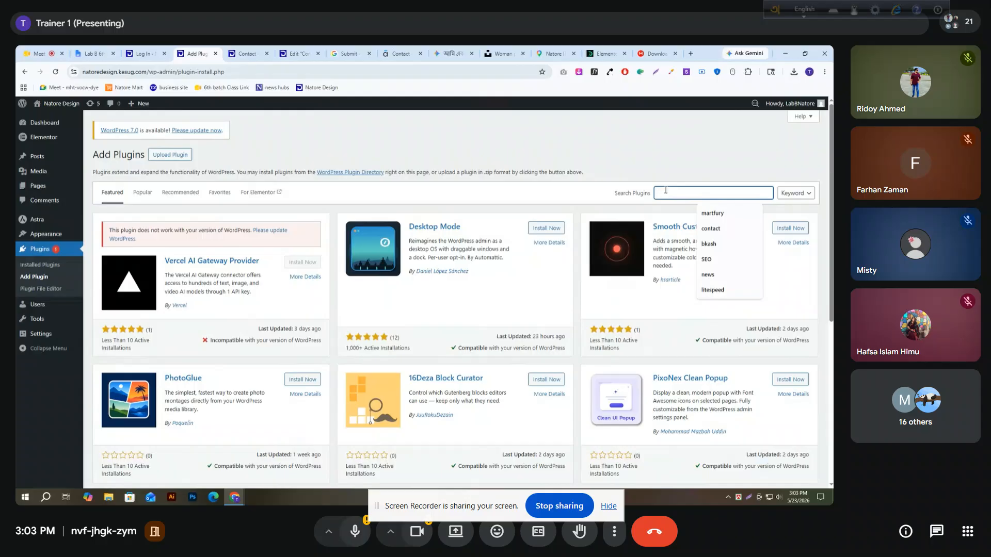
type("elementor")
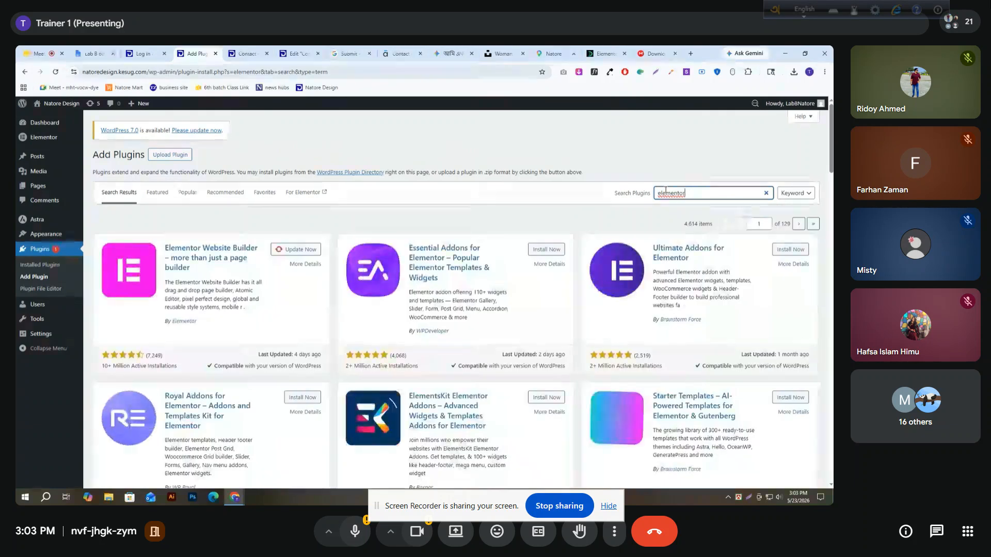
left_click(542, 397)
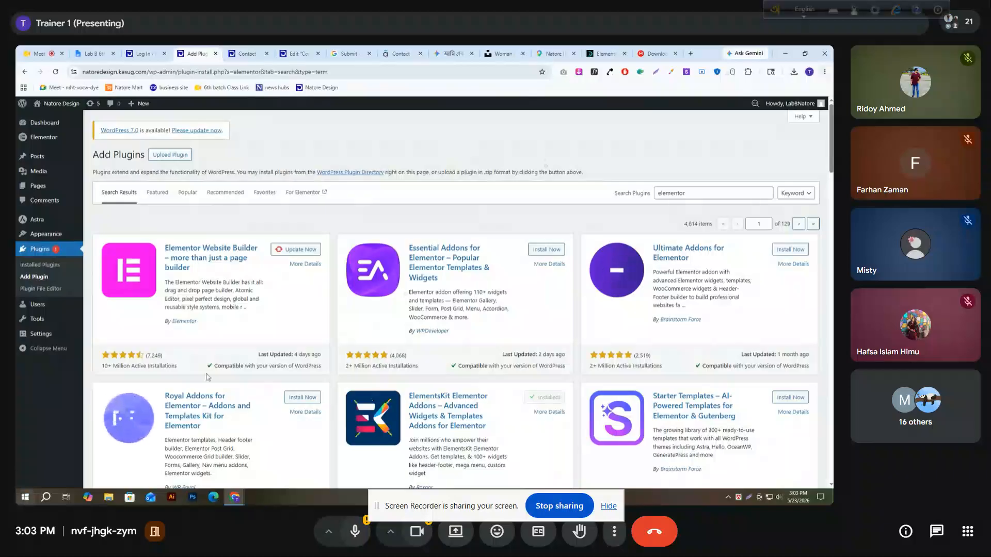
Activate the ElementsKit plugin and accept the Basic (Recommended) configuration in its setup wizard, continuing past the sign-up stage
left_click(549, 398)
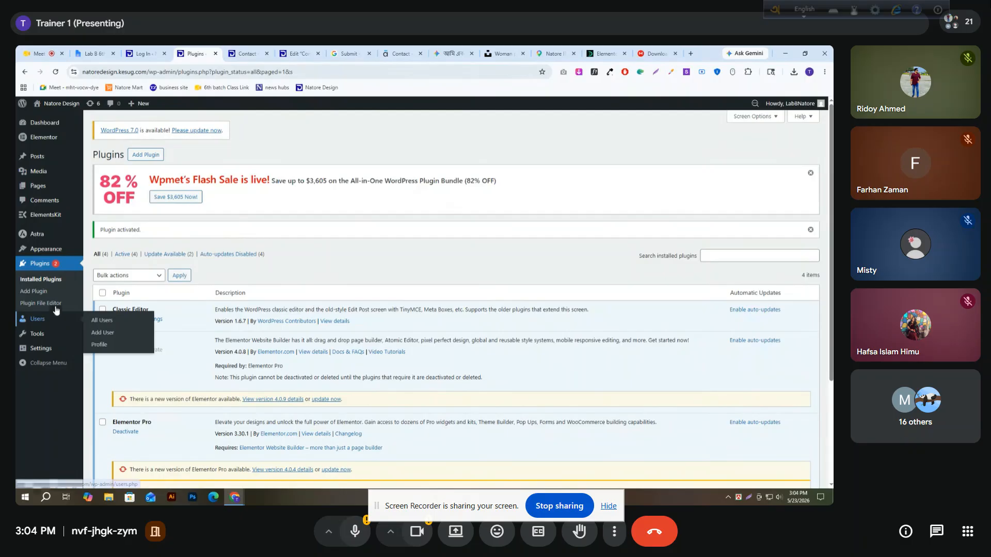
mouse_move(70, 221)
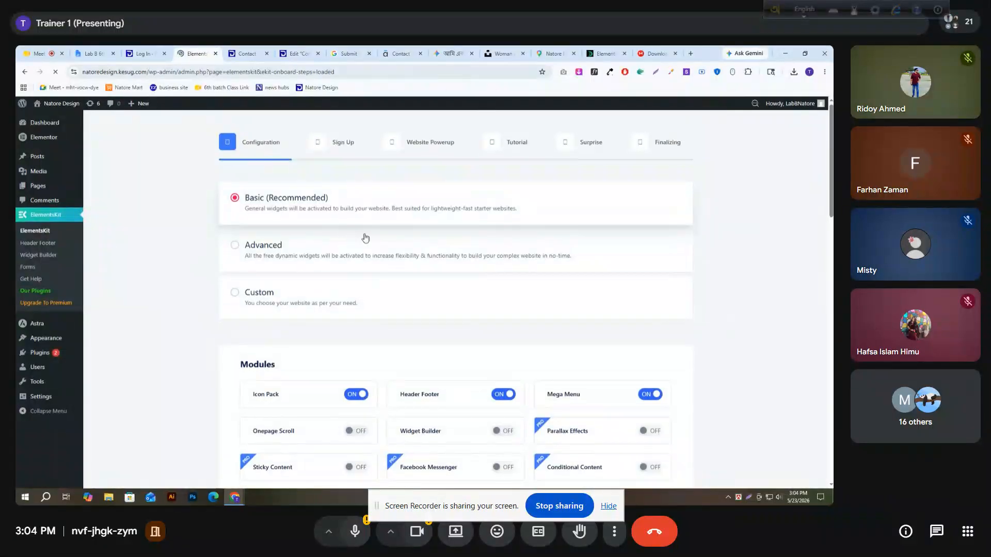
scroll(387, 243, "down", 15)
scroll(541, 303, "down", 5)
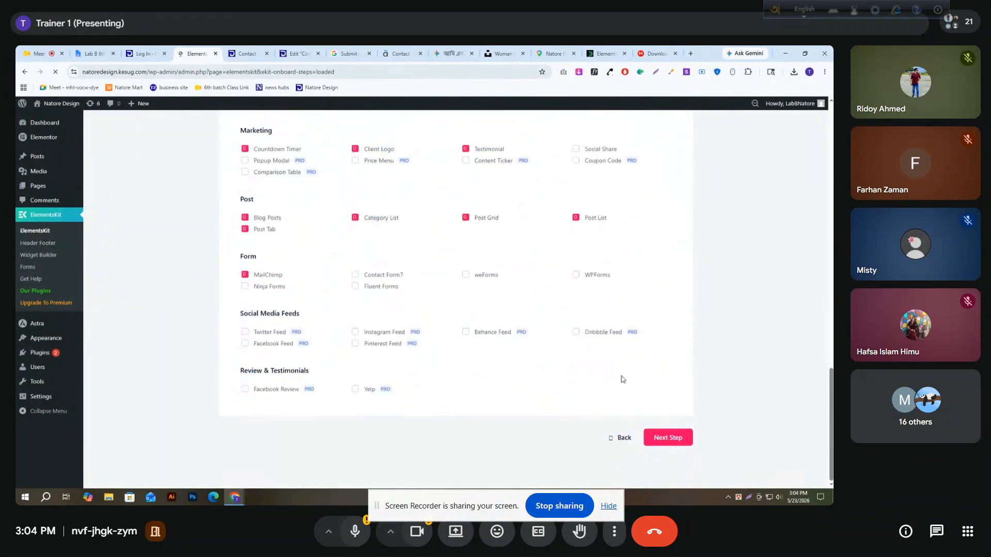
left_click(664, 441)
left_click(570, 392)
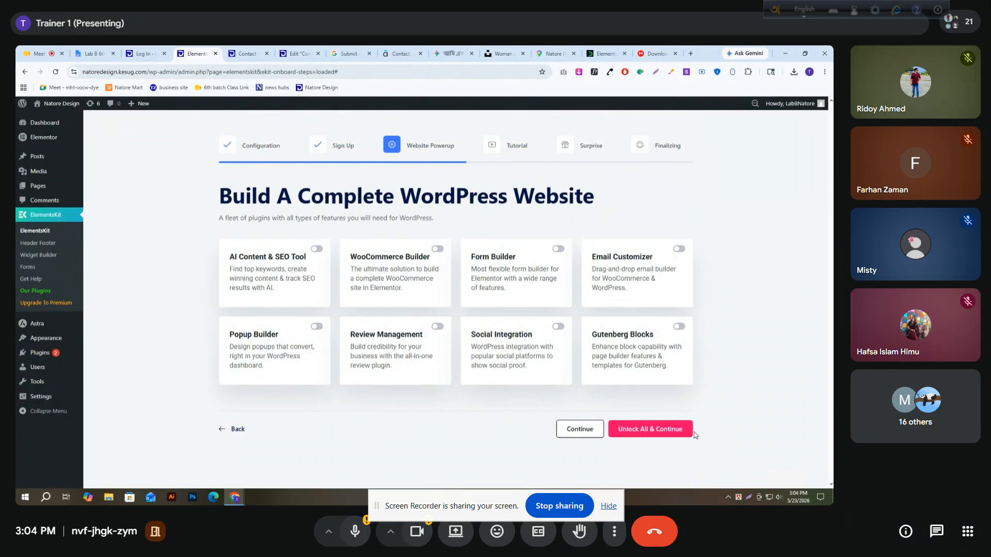
Complete the ElementsKit setup wizard without enabling any of the suggested extra plugins or the PRO upgrade
left_click(584, 428)
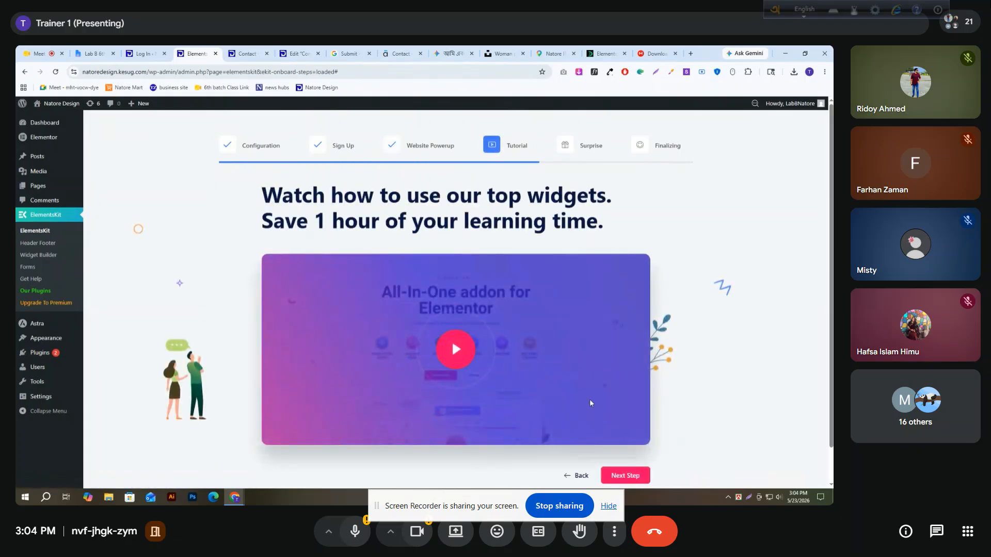
scroll(585, 428, "down", 1)
left_click(627, 437)
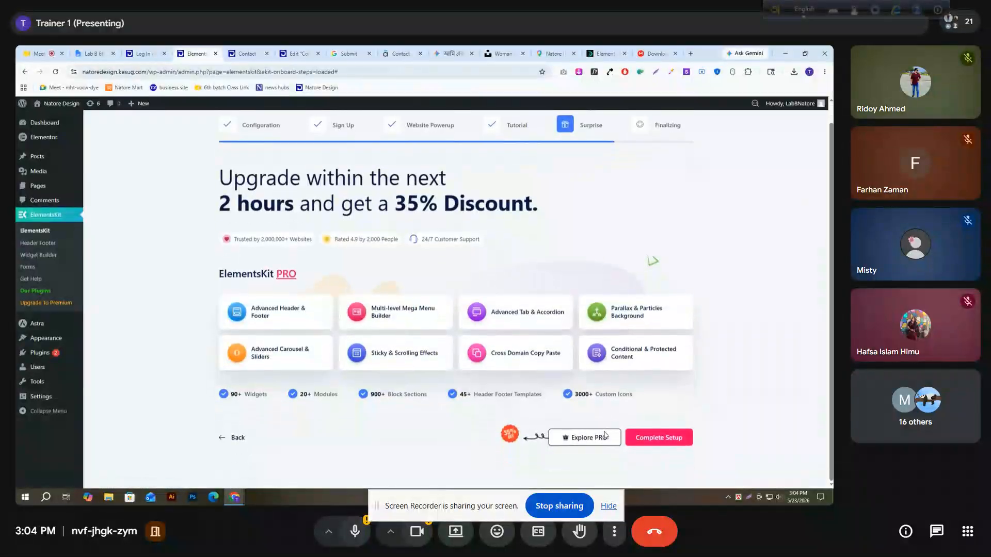
left_click(663, 439)
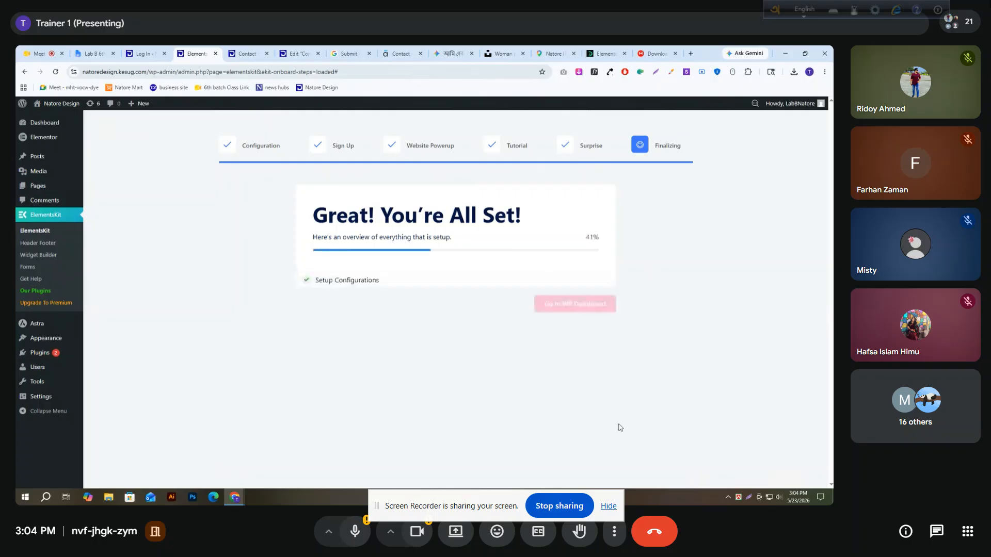
left_click(561, 312)
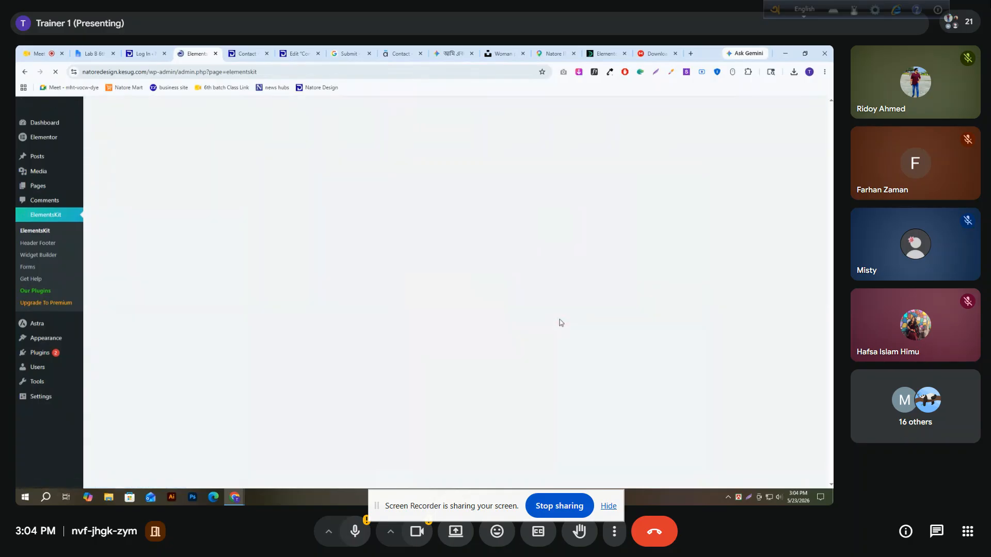
Open the ElementsKit Header Footer templates list and dismiss its promotional notices
left_click(35, 250)
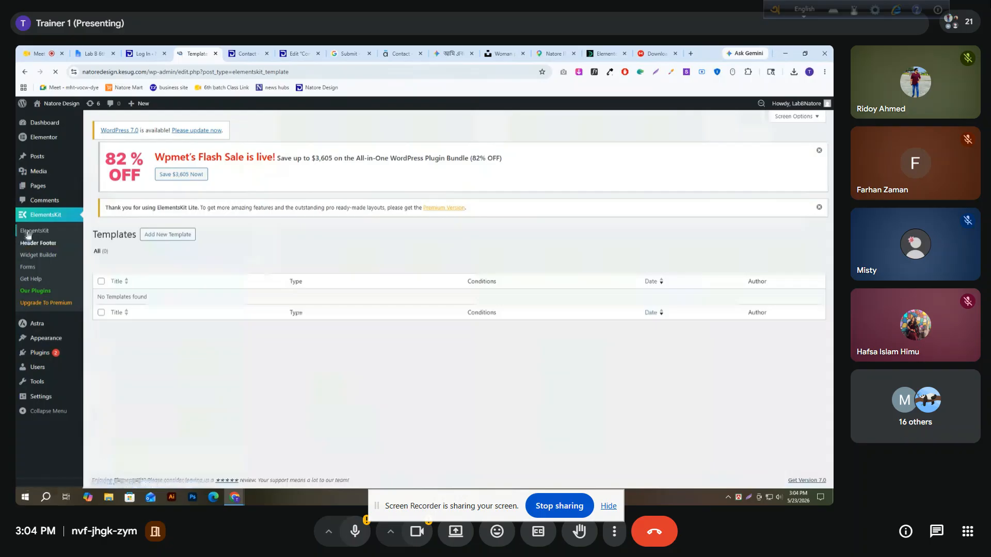
left_click(817, 199)
left_click(816, 200)
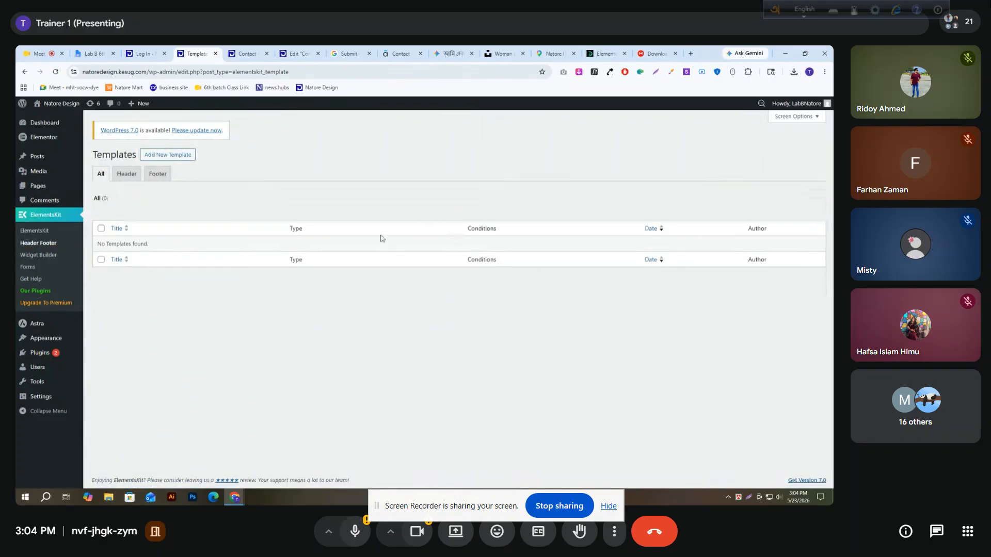
Start a new ElementsKit template titled "Footer" and set its type to Footer
left_click(152, 156)
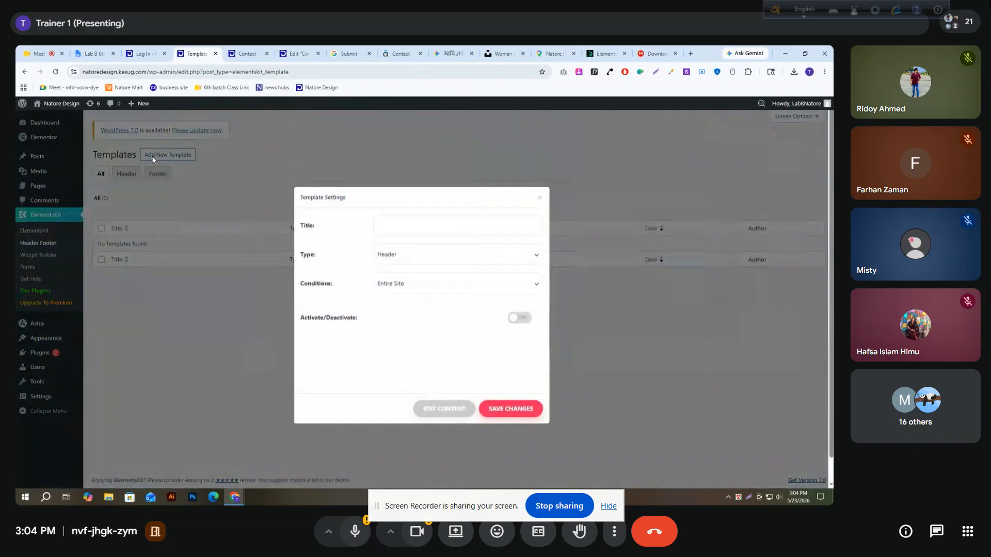
left_click(401, 219)
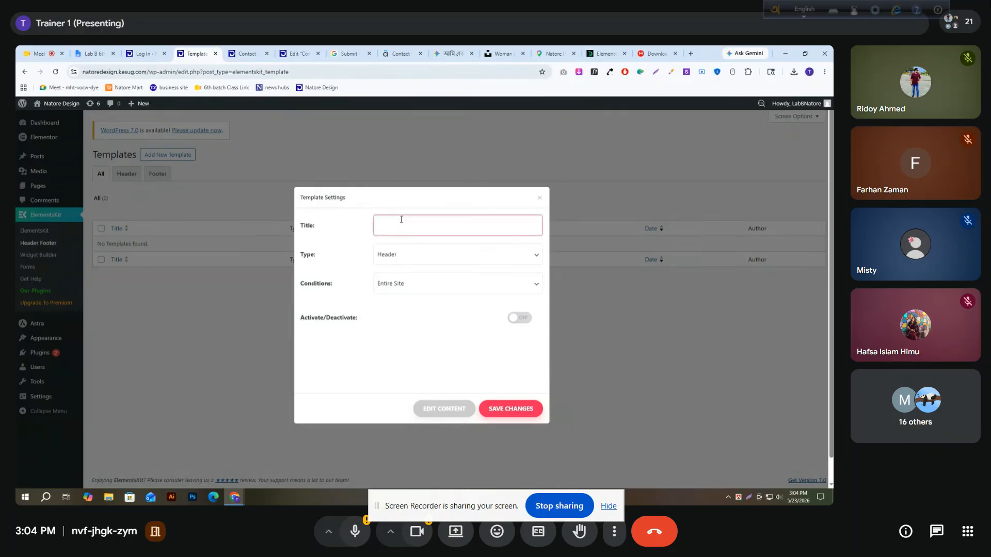
type("Footer")
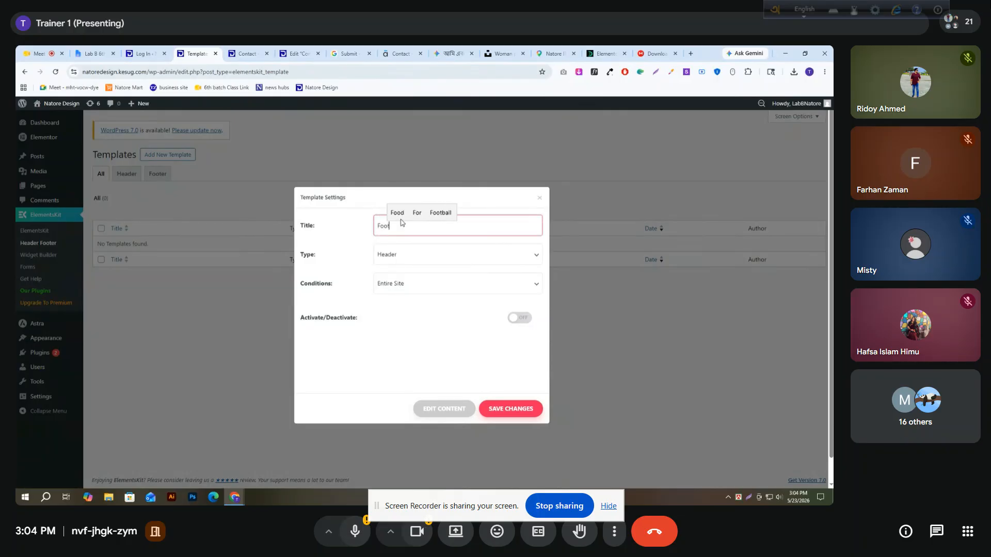
double_click(309, 255)
left_click(402, 265)
left_click(401, 279)
Apply the footer template to the Entire Site, switch its activation on and save it
left_click_drag(347, 288, 298, 291)
left_click(422, 287)
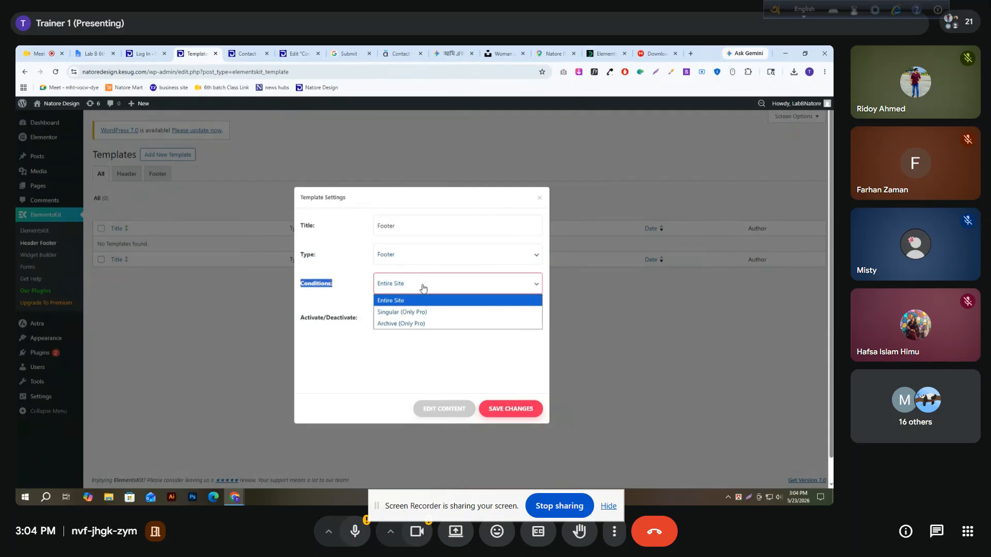
left_click(389, 302)
left_click_drag(400, 320, 304, 318)
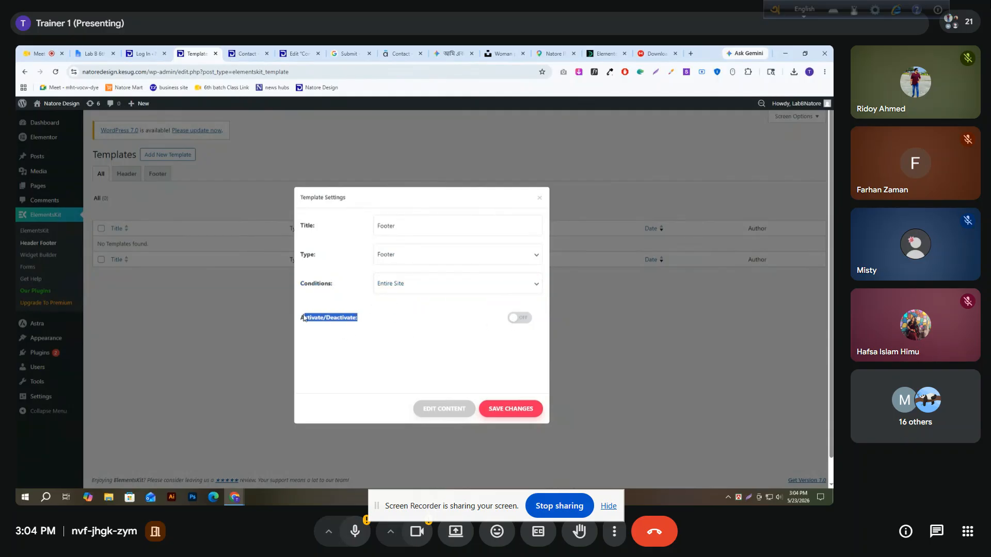
left_click(442, 325)
left_click(528, 321)
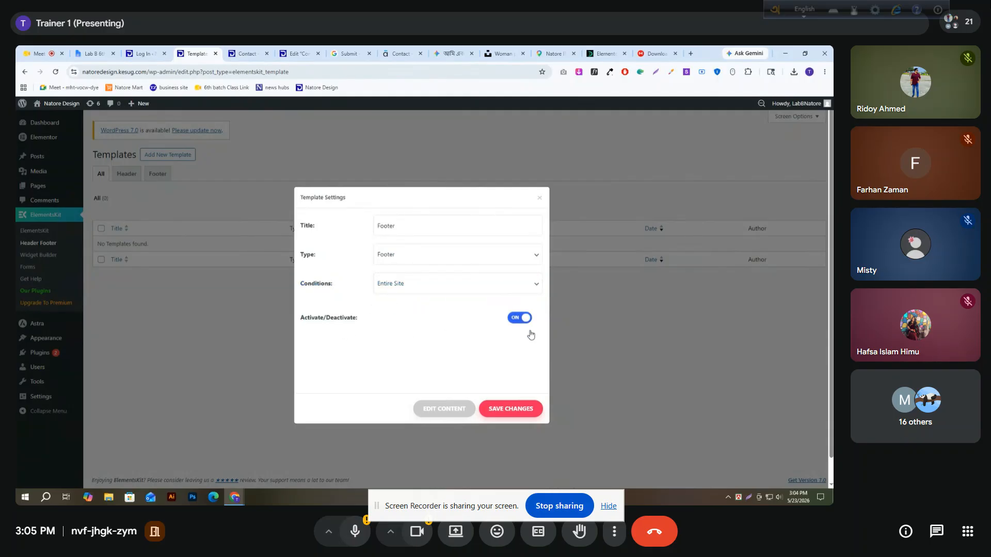
left_click(498, 409)
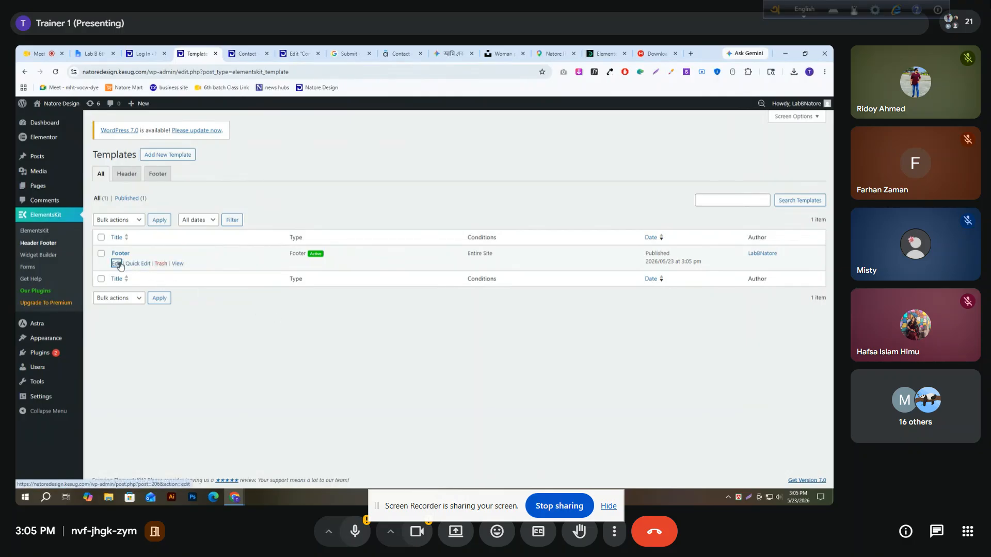
Open the Footer template from the templates list for editing
left_click(118, 264)
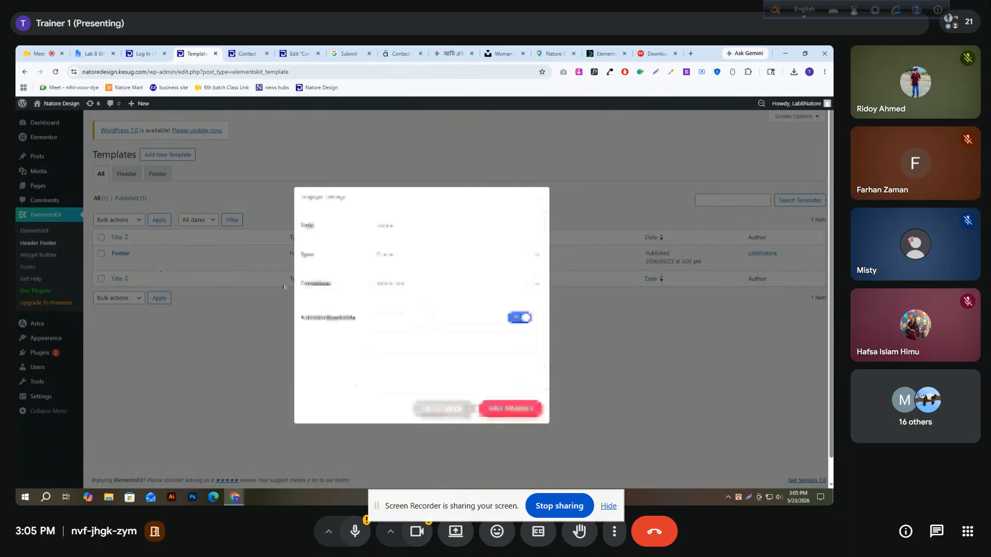
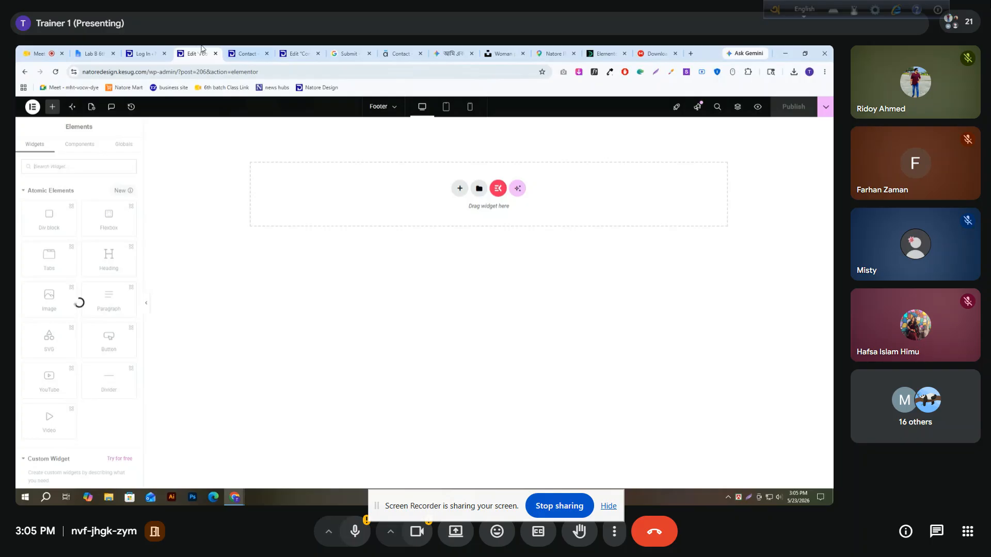
Open the site's WordPress dashboard in a new browser tab from the live Contact page
left_click(246, 53)
scroll(157, 232, "up", 6)
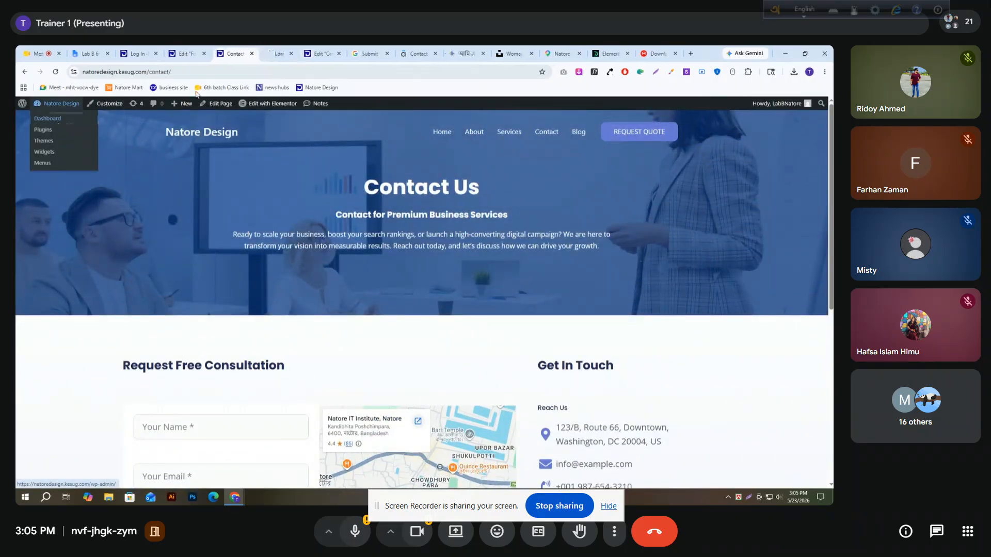
left_click(51, 120)
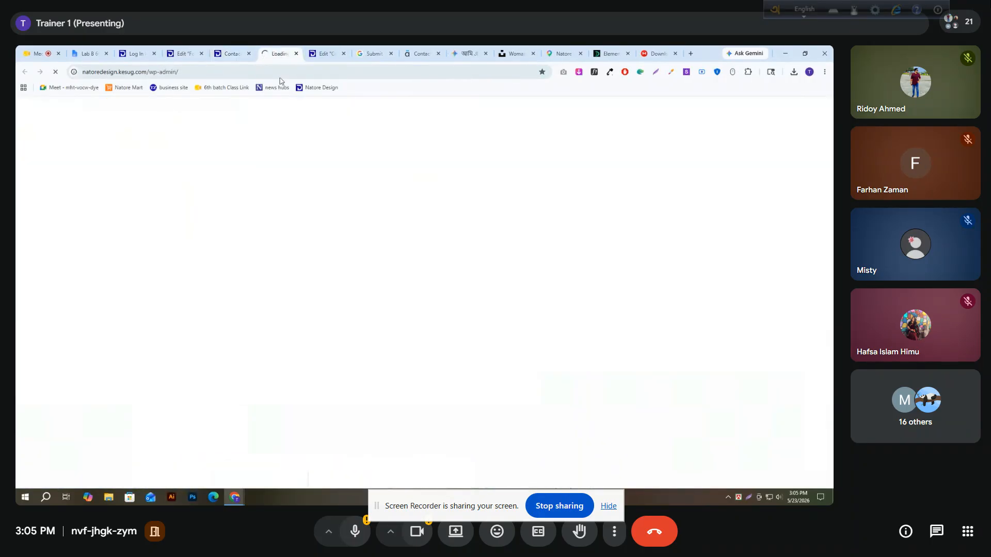
Return to the Footer template editor and collapse the Atomic Elements and Custom Widget groups
left_click(229, 53)
left_click(183, 53)
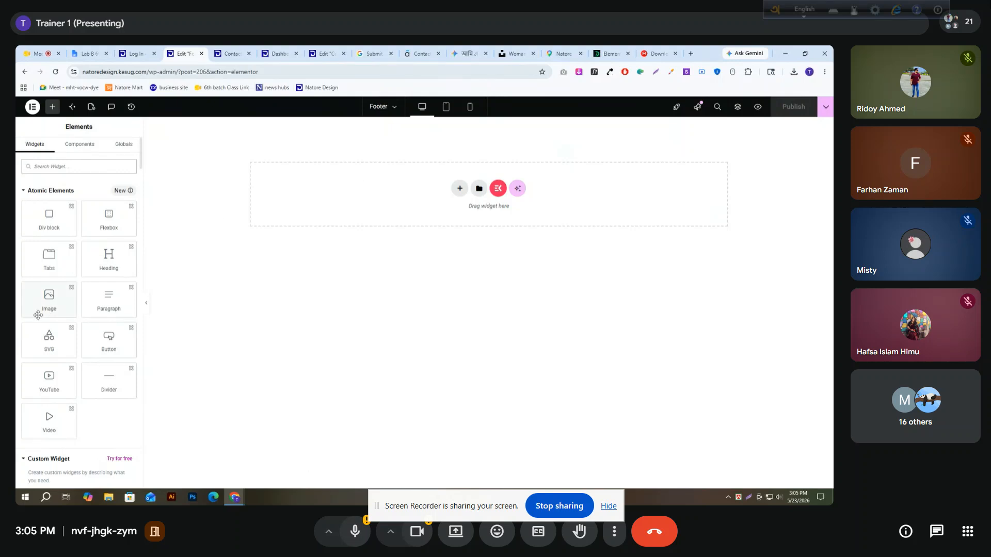
left_click(33, 194)
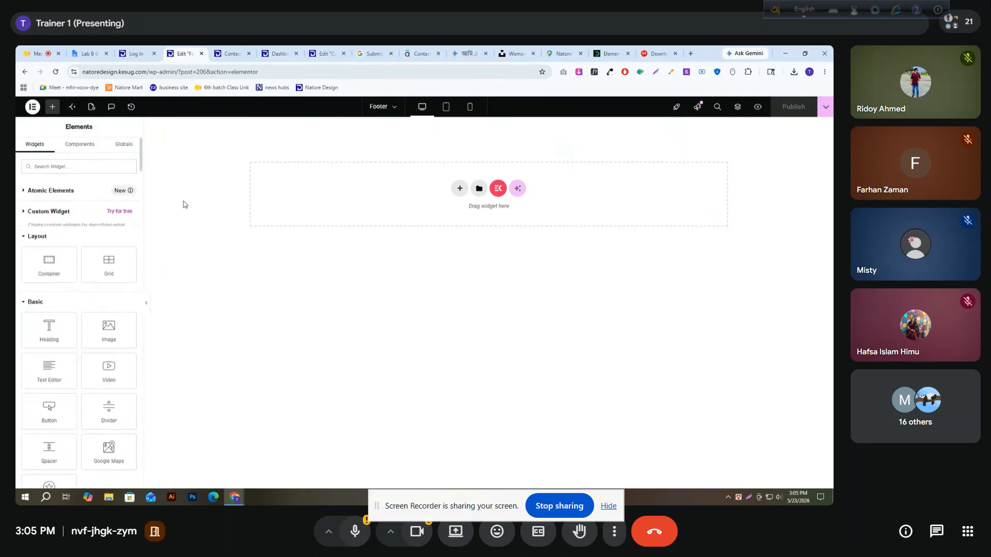
Update the active Astra theme from the dashboard's Themes page, and return to the Footer template editor
left_click(277, 53)
left_click(236, 53)
left_click(275, 53)
left_click(110, 279)
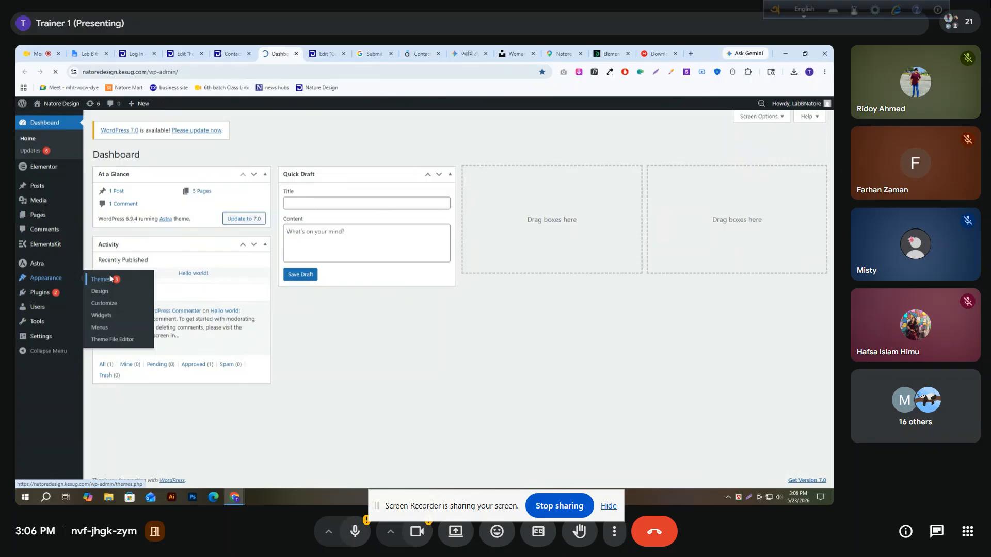
left_click(187, 194)
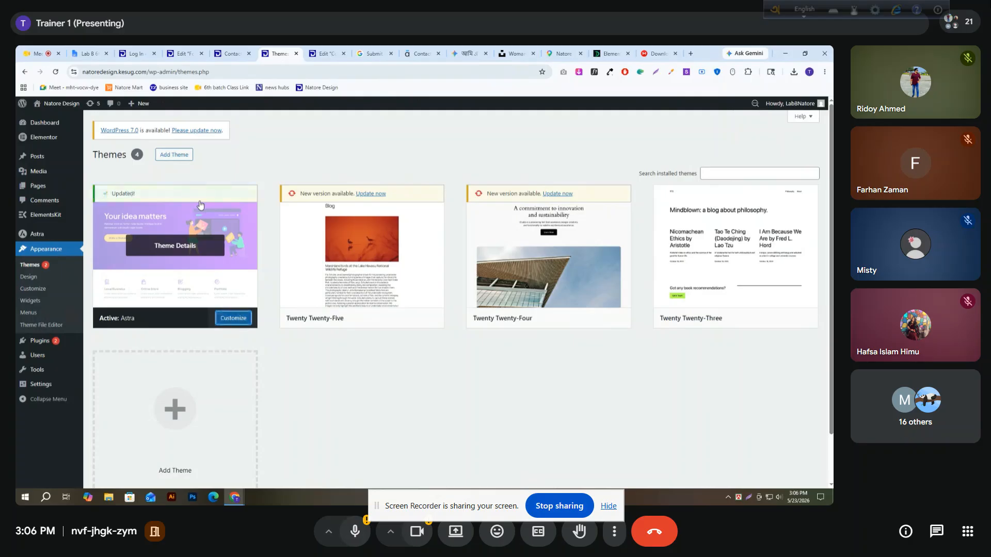
left_click(231, 53)
left_click(185, 54)
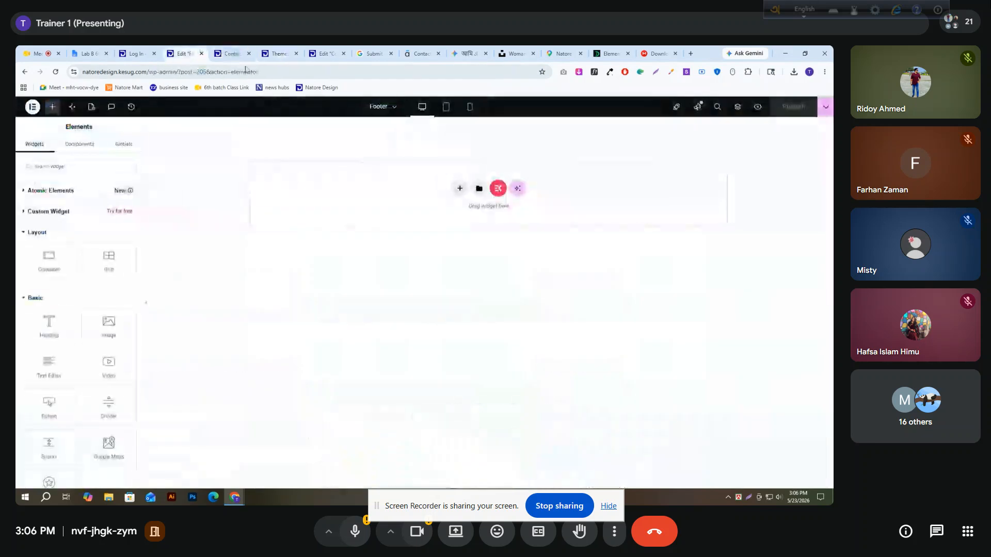
left_click(454, 191)
left_click(462, 230)
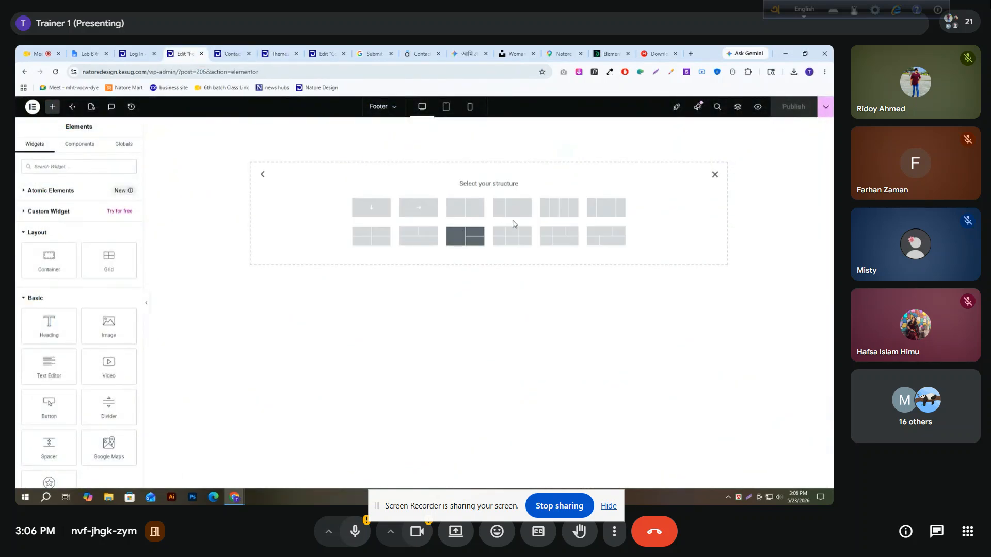
left_click(546, 210)
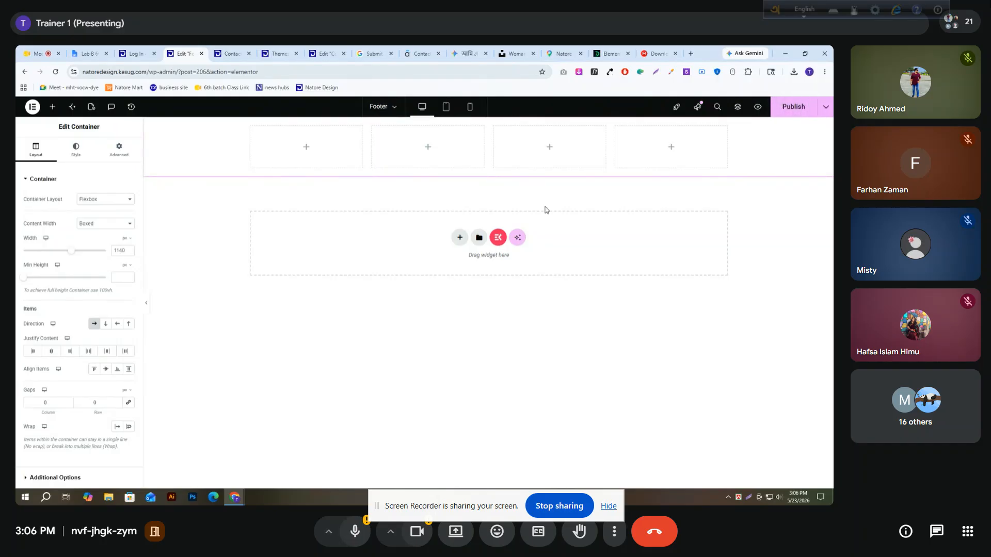
left_click(98, 224)
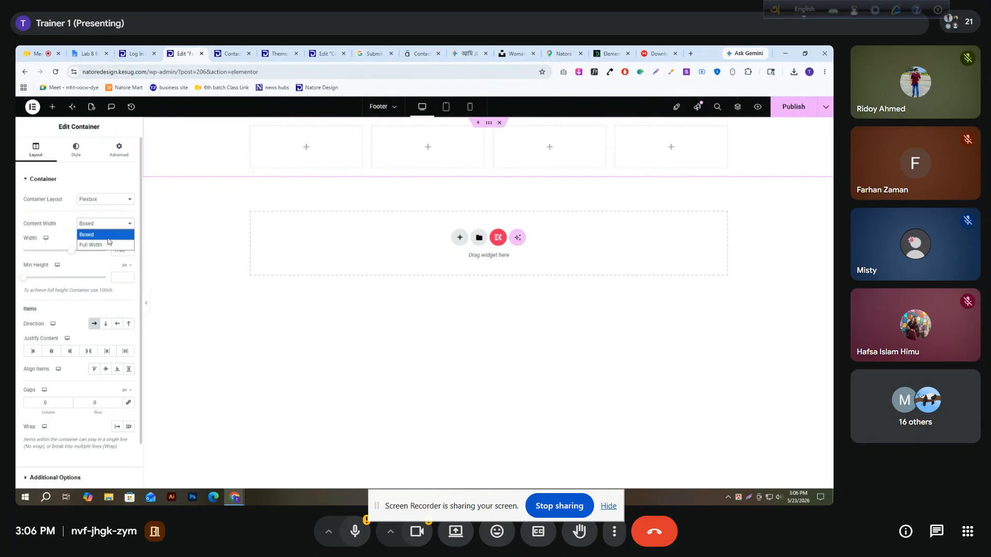
left_click(105, 245)
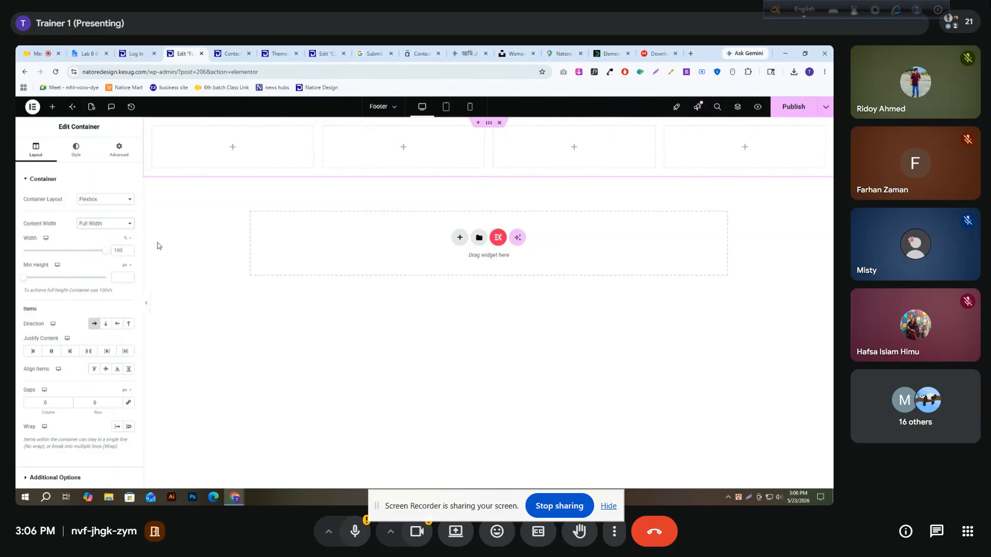
left_click(146, 302)
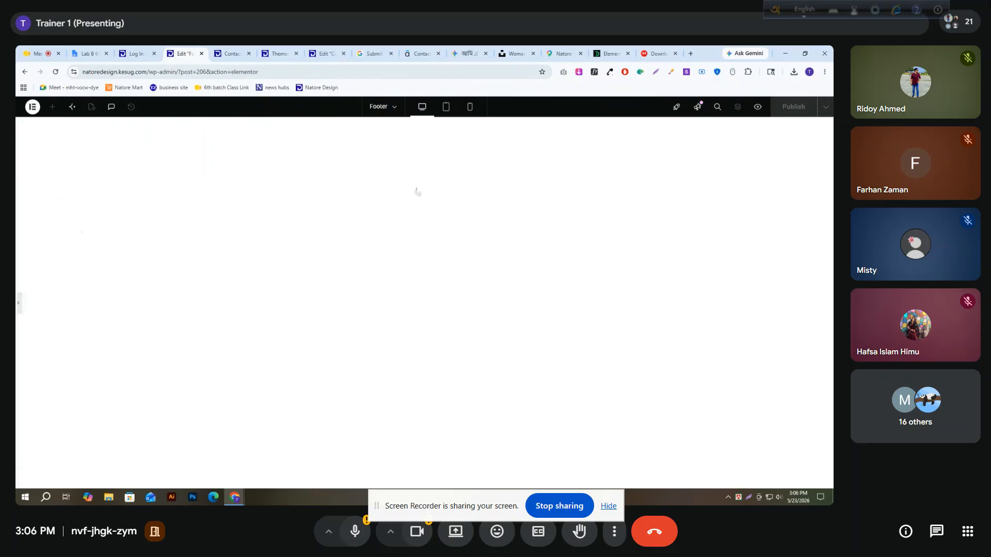
left_click(17, 307)
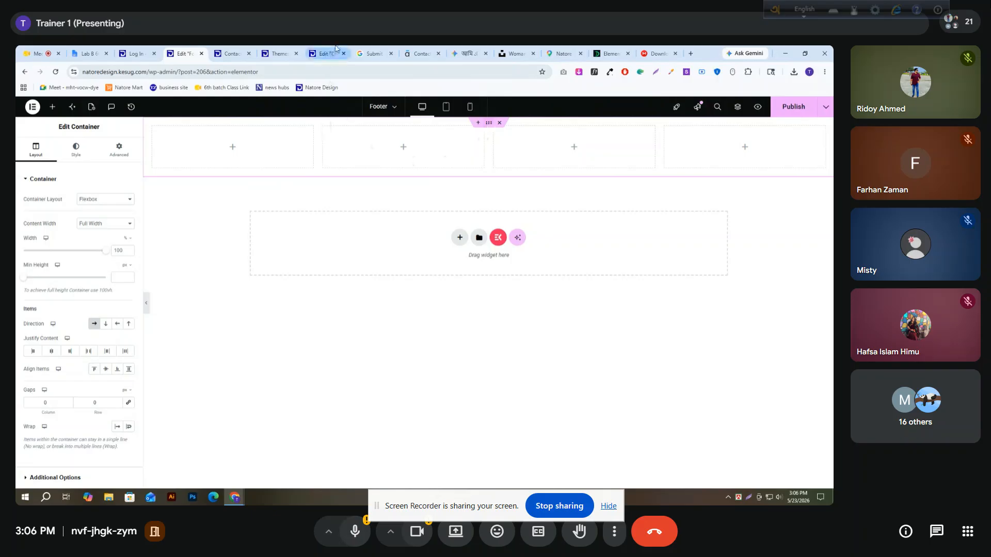
left_click(499, 123)
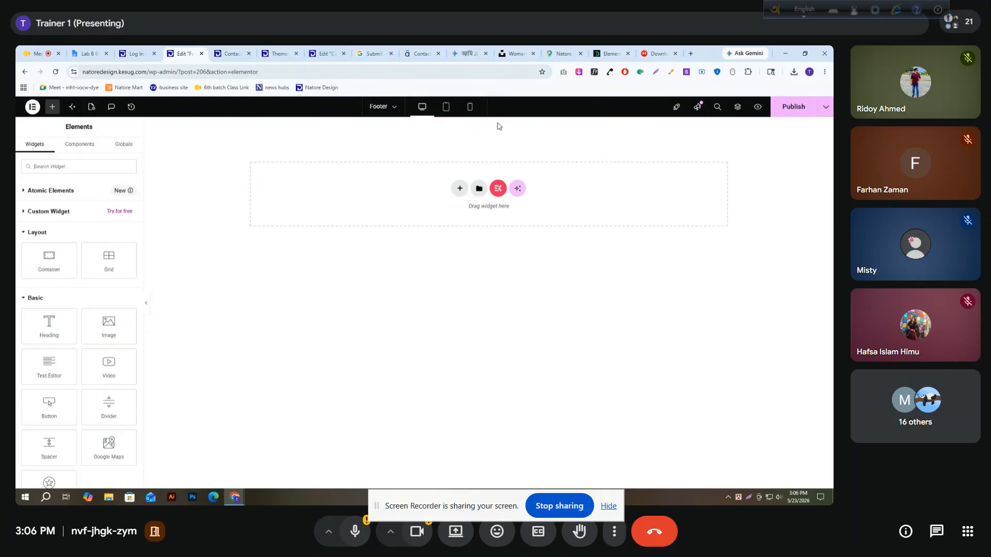
Add a single vertical flexbox container to the empty footer template
left_click(461, 193)
left_click(462, 227)
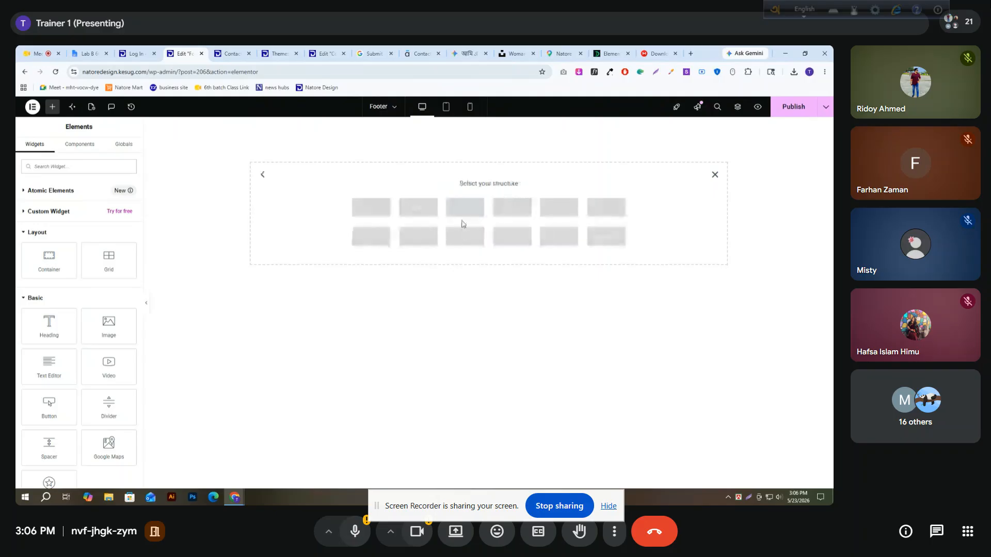
left_click(362, 207)
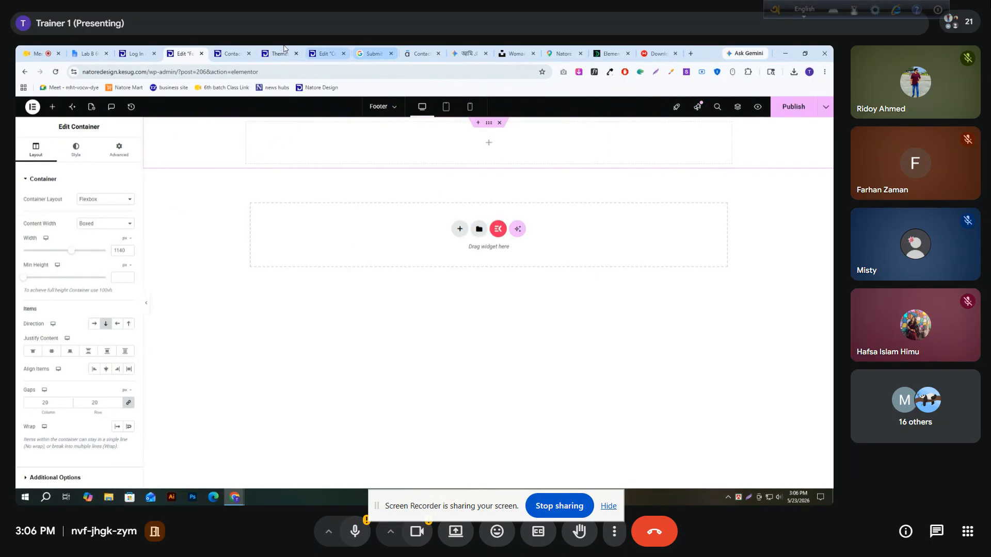
Sample the reference site's dark footer colour #242A56 and apply it as the footer container's classic background colour
left_click(417, 49)
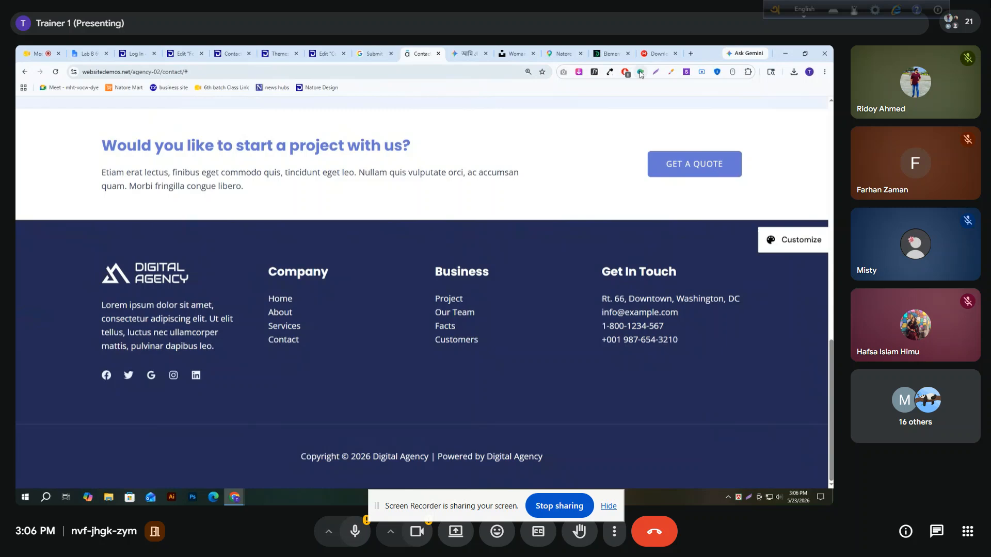
left_click(611, 73)
left_click(553, 82)
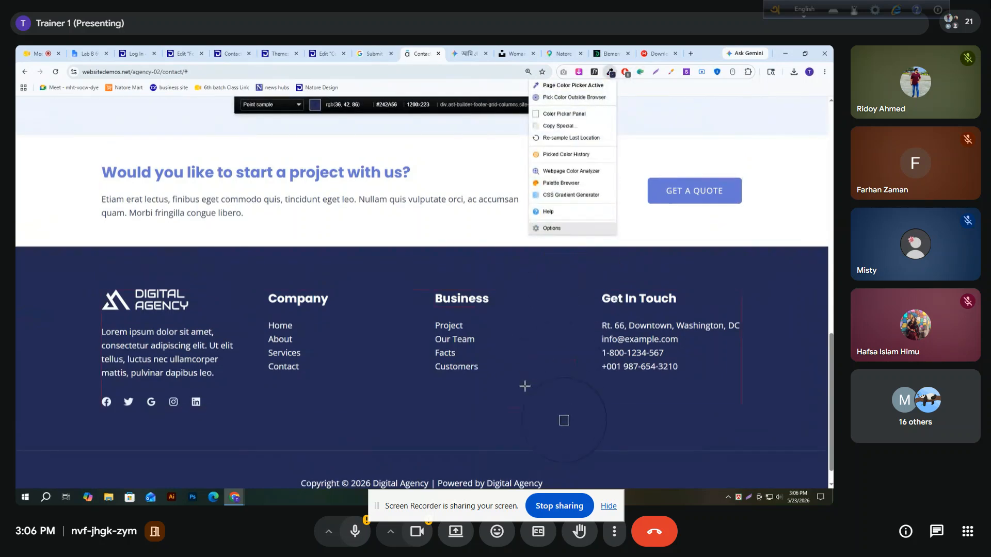
left_click(527, 392)
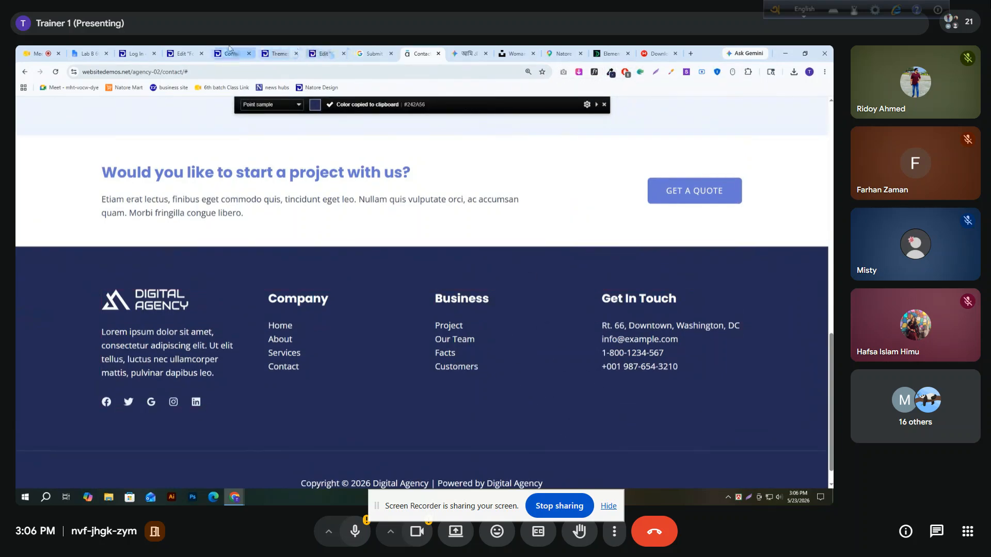
left_click(187, 52)
left_click(76, 149)
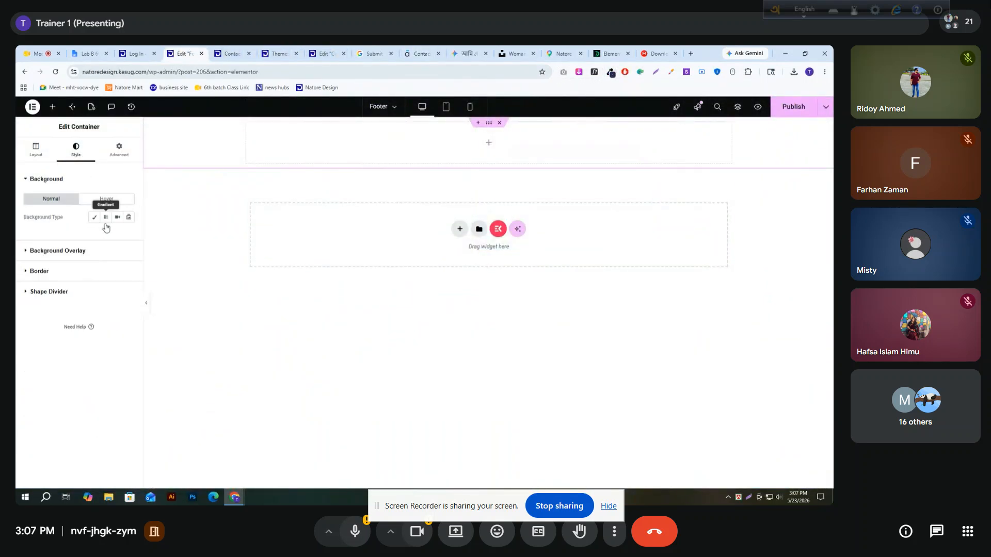
left_click(93, 219)
left_click(129, 236)
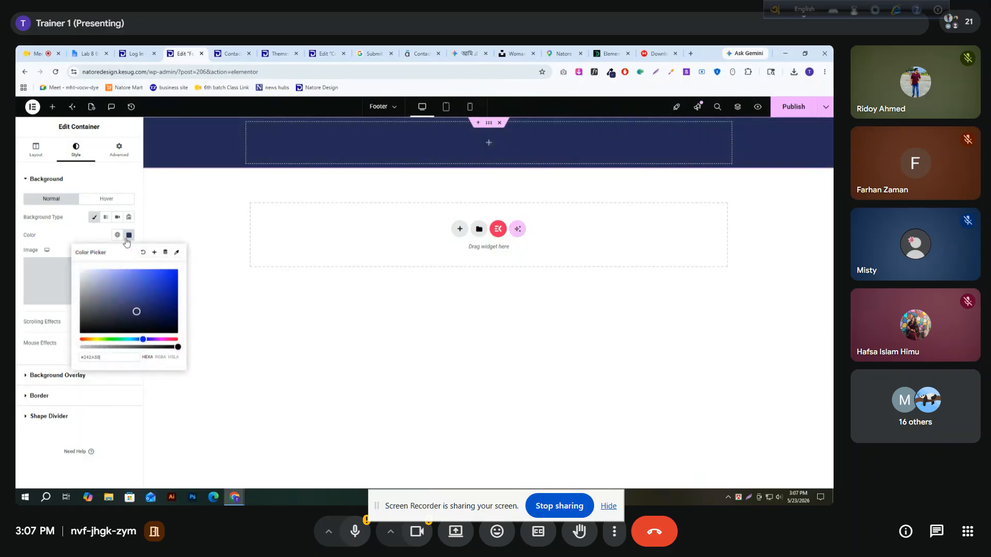
Set the footer container's content width to Full Width and its direction to Row - horizontal
left_click(34, 149)
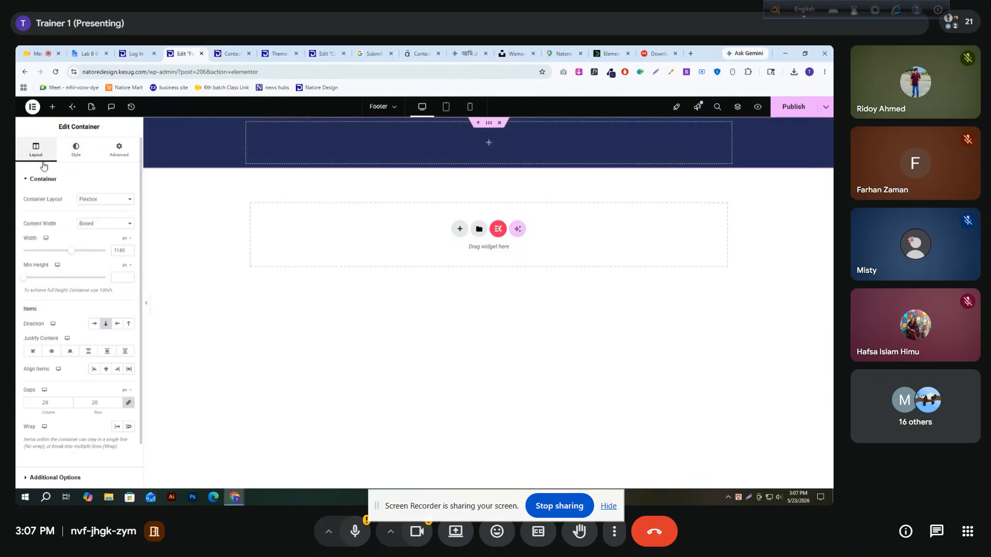
left_click(87, 224)
left_click(98, 246)
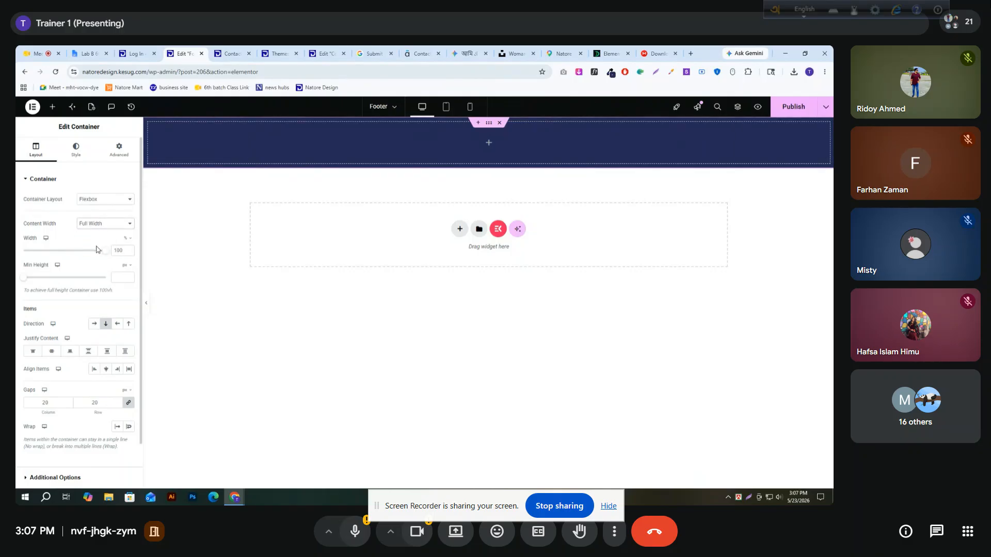
left_click_drag(24, 325, 41, 330)
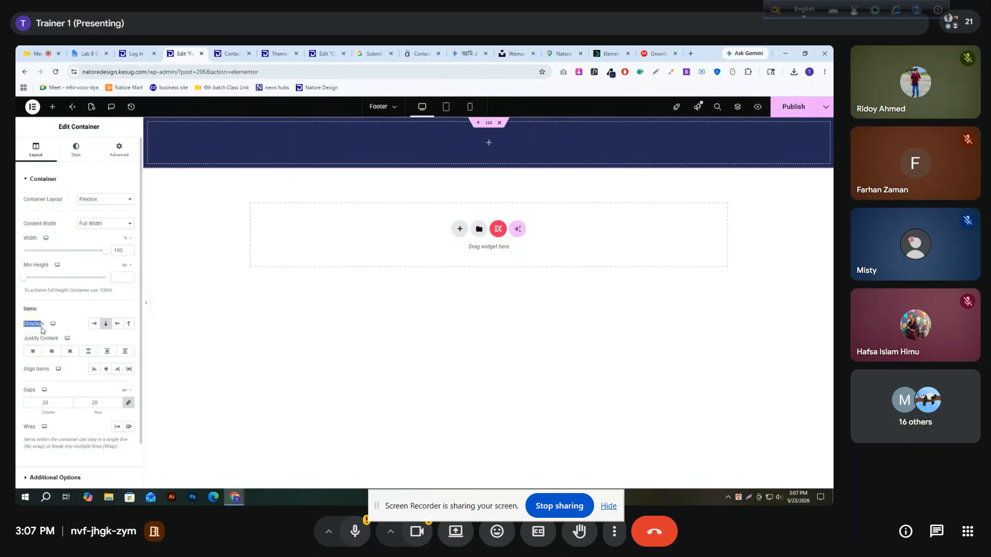
left_click(93, 324)
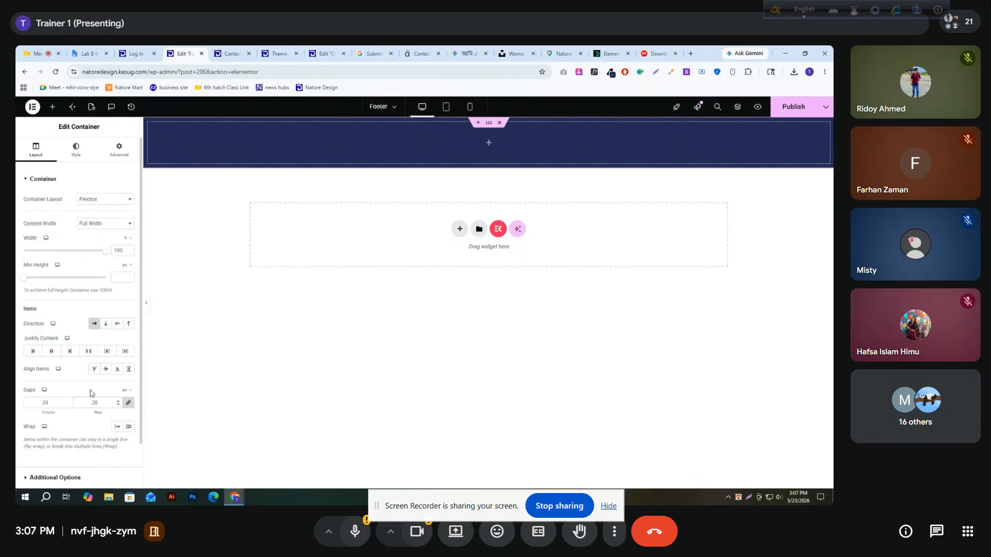
left_click(50, 108)
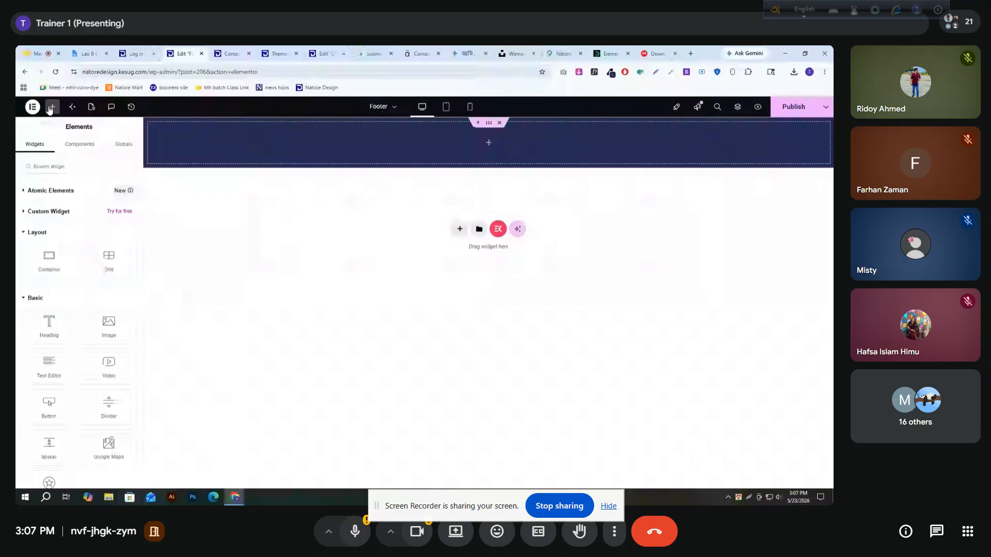
left_click_drag(49, 256, 357, 150)
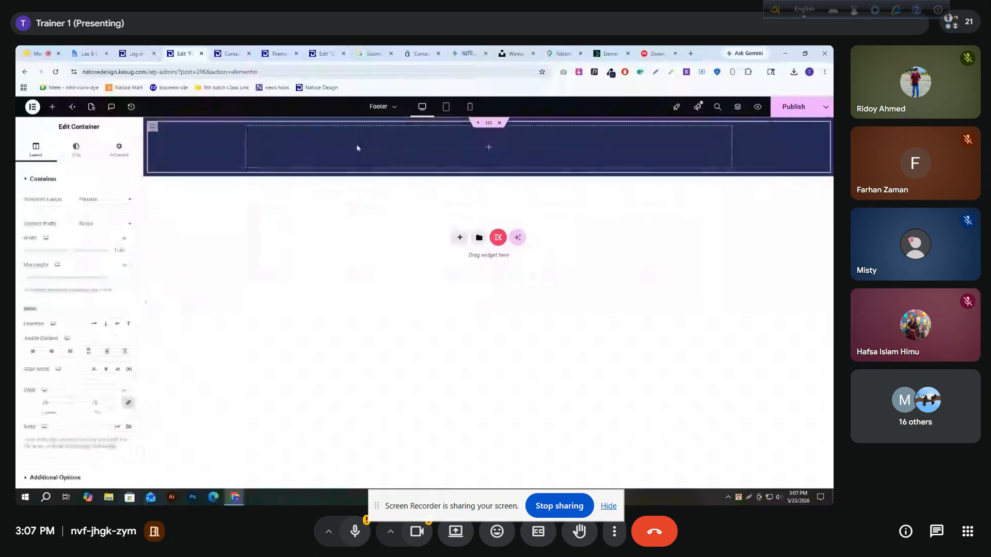
right_click(154, 130)
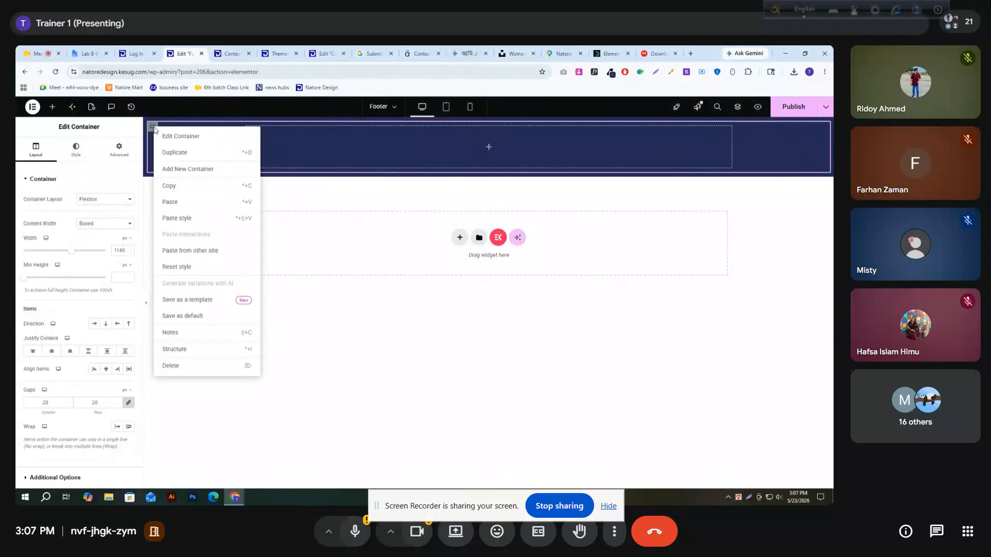
left_click(176, 152)
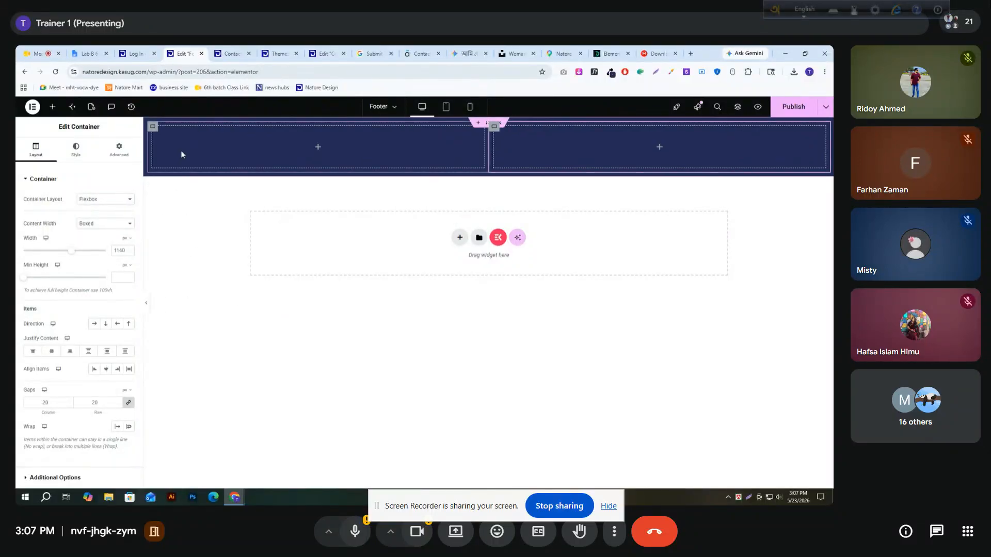
right_click(153, 130)
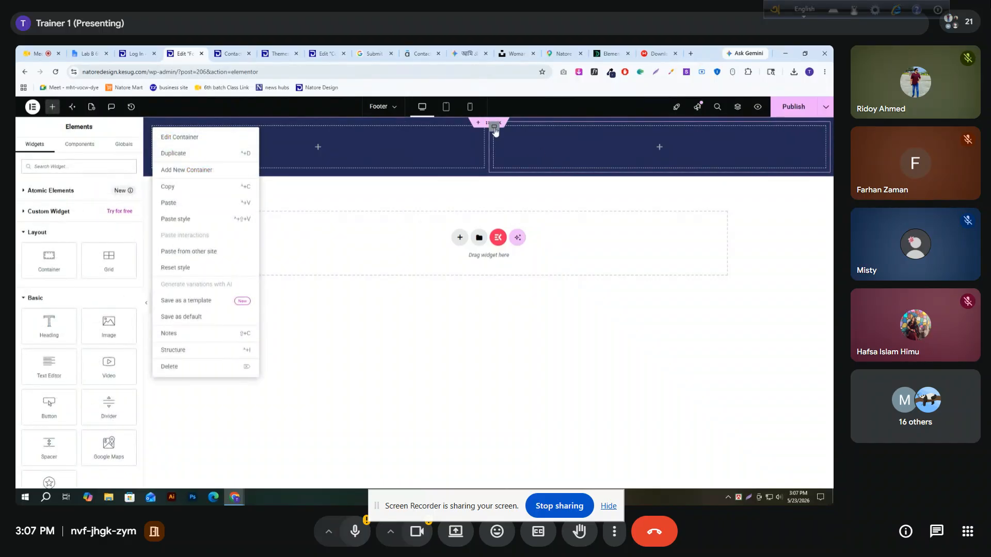
right_click(494, 131)
left_click(534, 366)
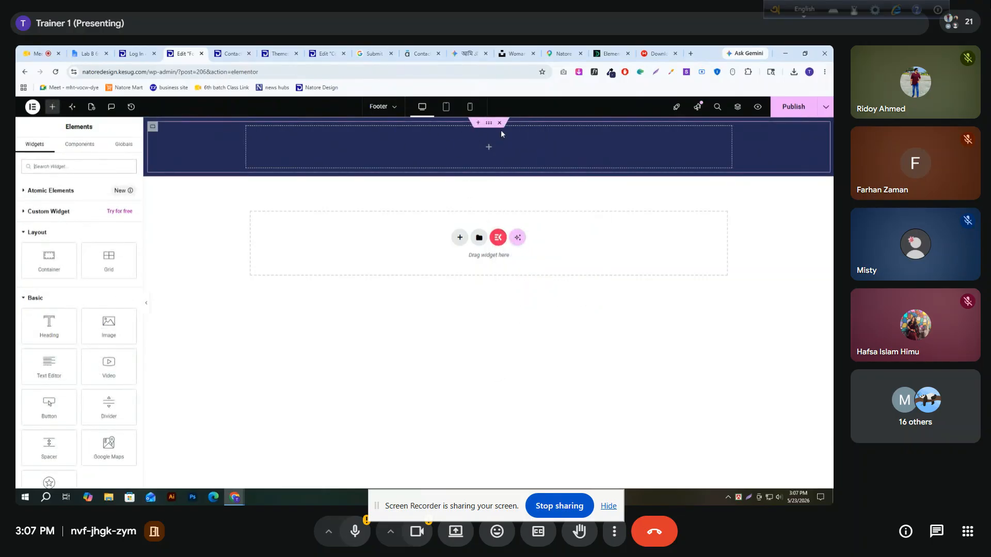
right_click(151, 126)
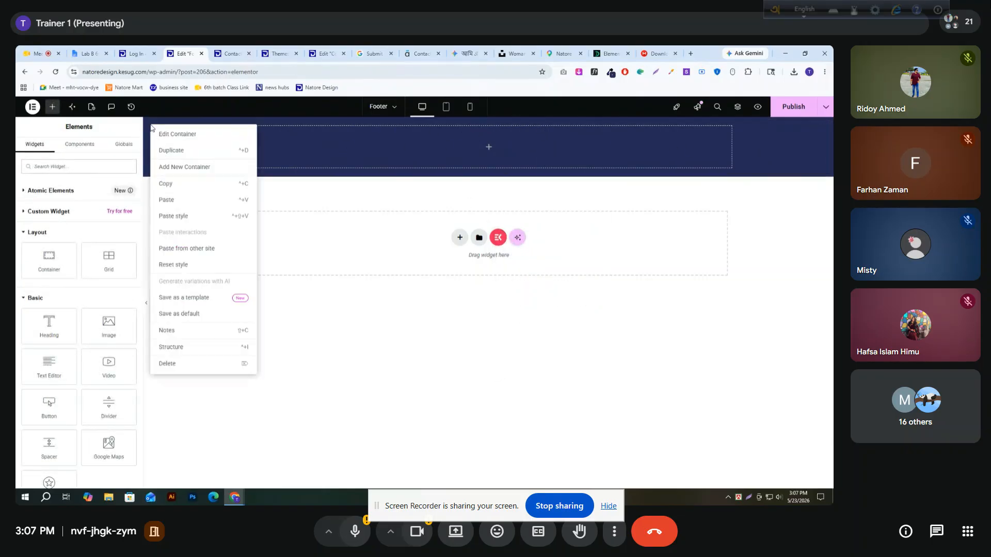
left_click(170, 364)
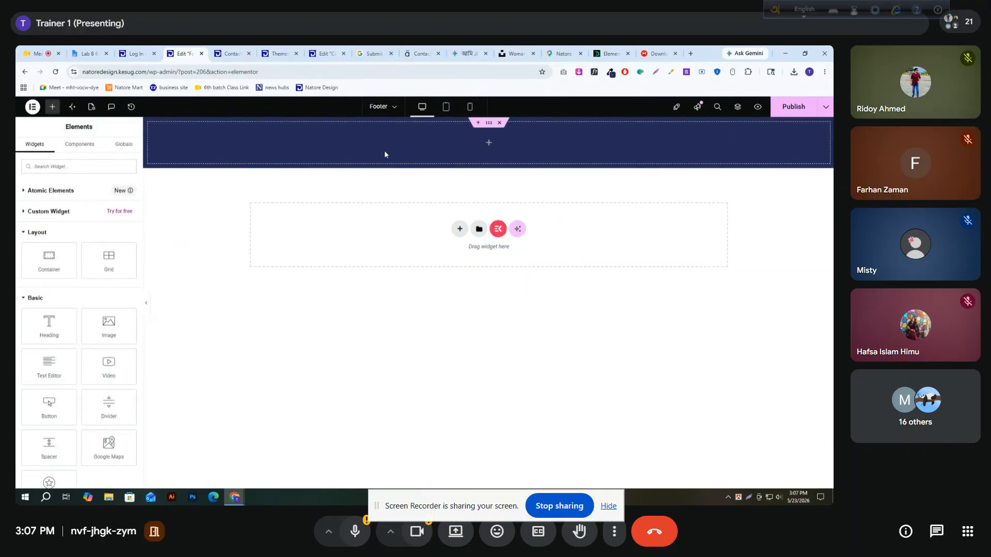
Add a nested container inside the dark full-width footer container
left_click(486, 127)
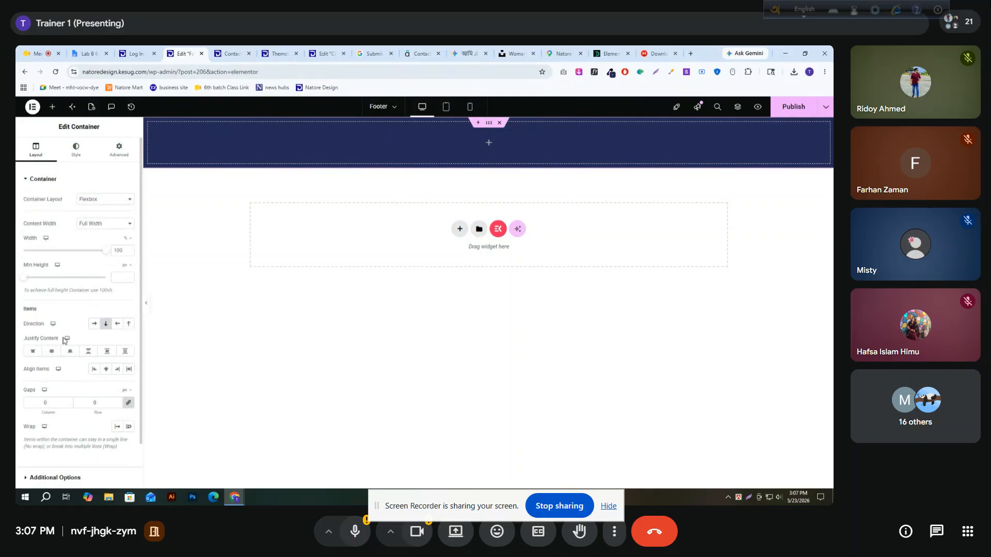
left_click(52, 106)
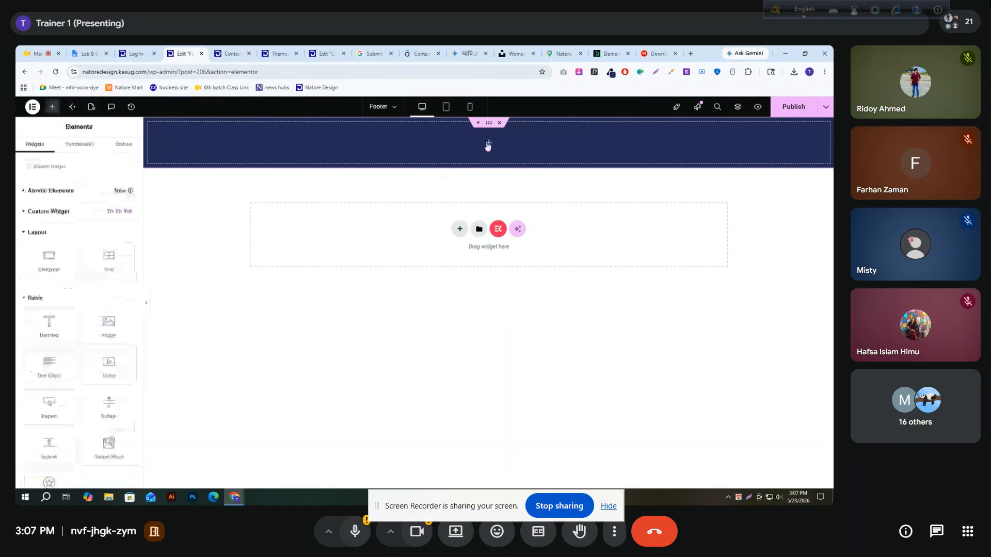
left_click_drag(49, 259, 454, 150)
Make the nested container Boxed with a width of 1300 px and set its direction to Row - horizontal
left_click(103, 226)
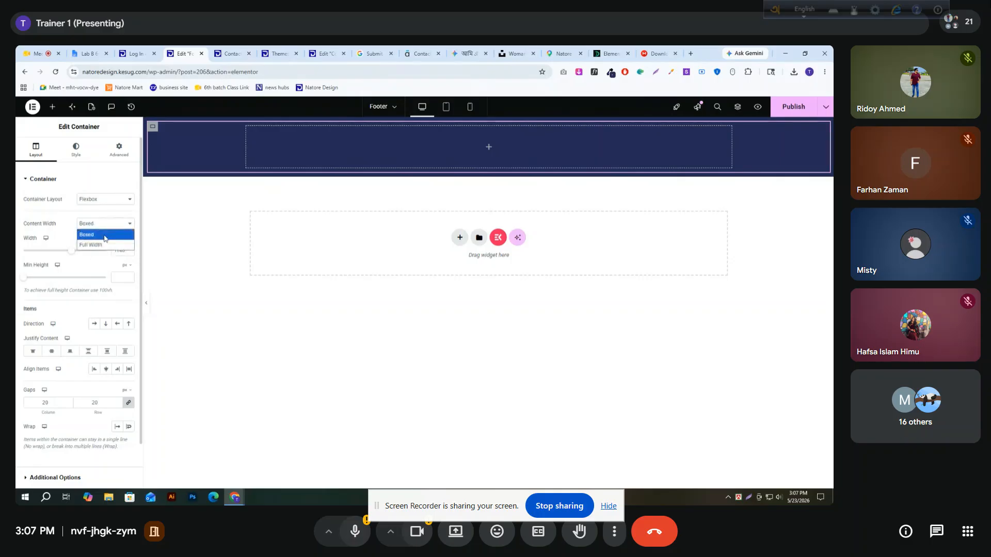
left_click(75, 224)
double_click(115, 250)
key("BackSpace")
type("1300")
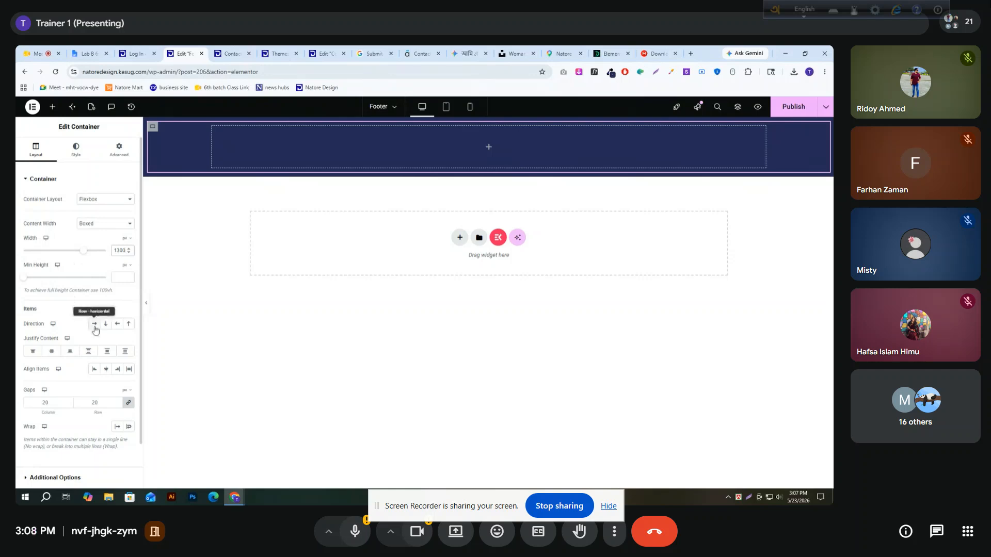
left_click(96, 326)
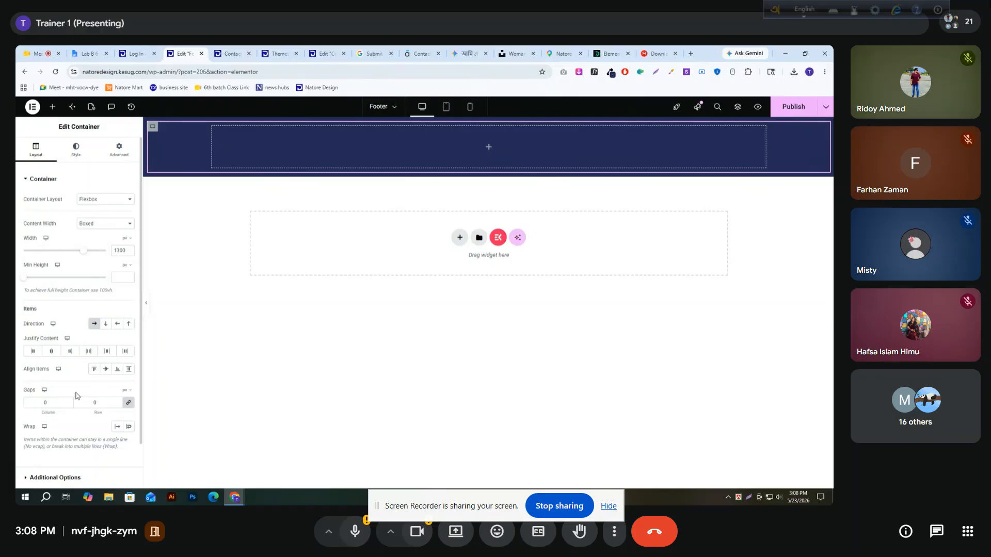
Add a container inside the boxed row and duplicate it three times to form four equal columns
left_click(53, 106)
left_click_drag(49, 258, 325, 151)
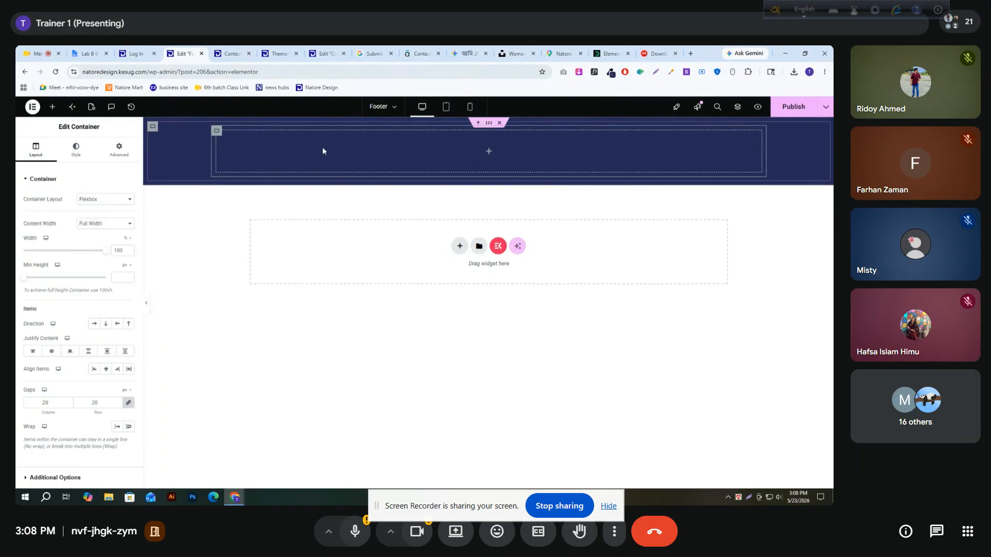
right_click(218, 137)
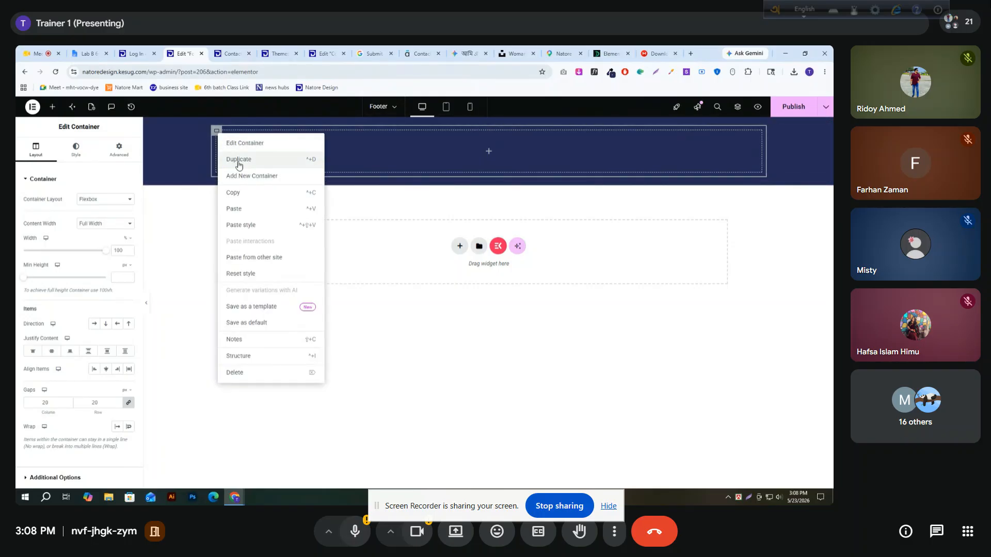
left_click(238, 156)
right_click(221, 134)
left_click(251, 159)
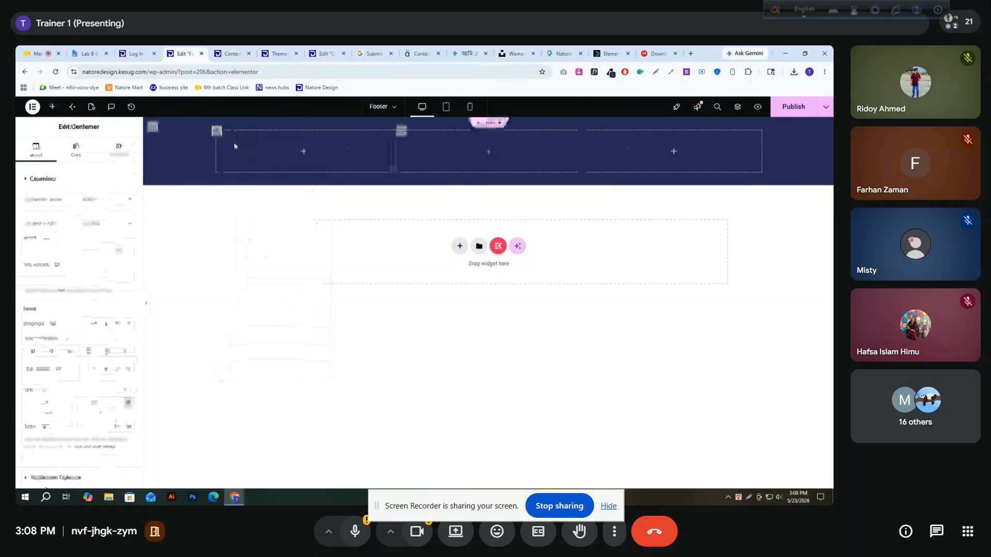
right_click(219, 134)
left_click(252, 160)
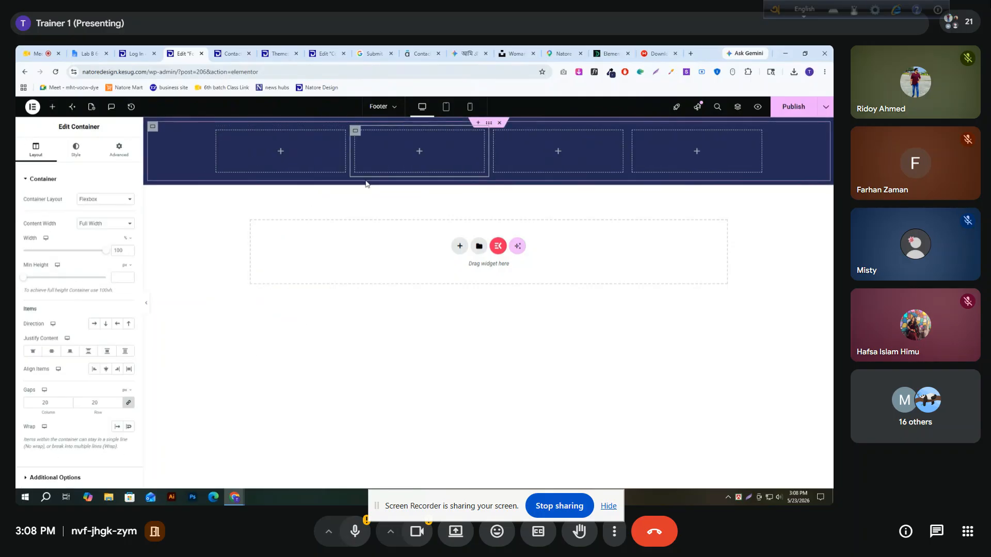
Place an Image widget in the first of the four footer columns
left_click(147, 304)
left_click(18, 307)
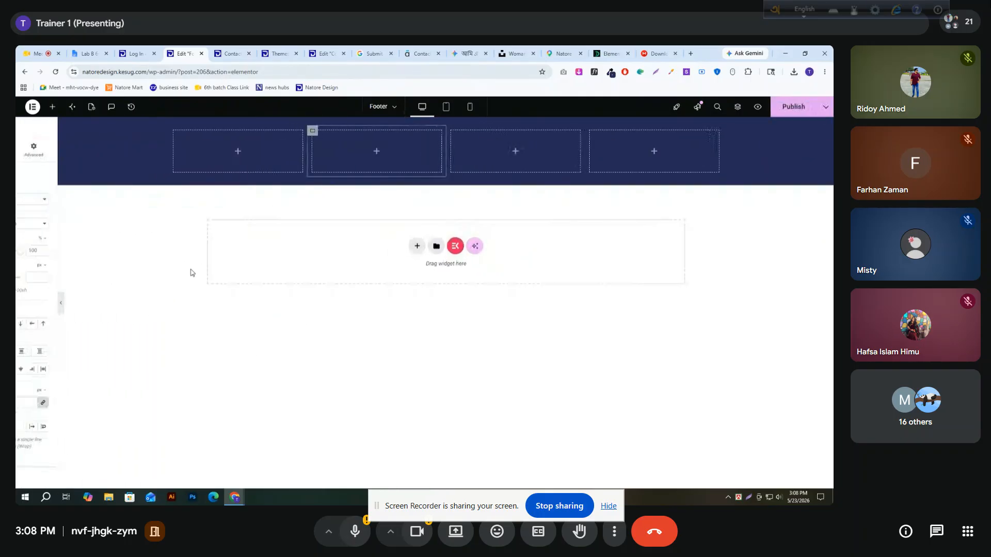
left_click(154, 130)
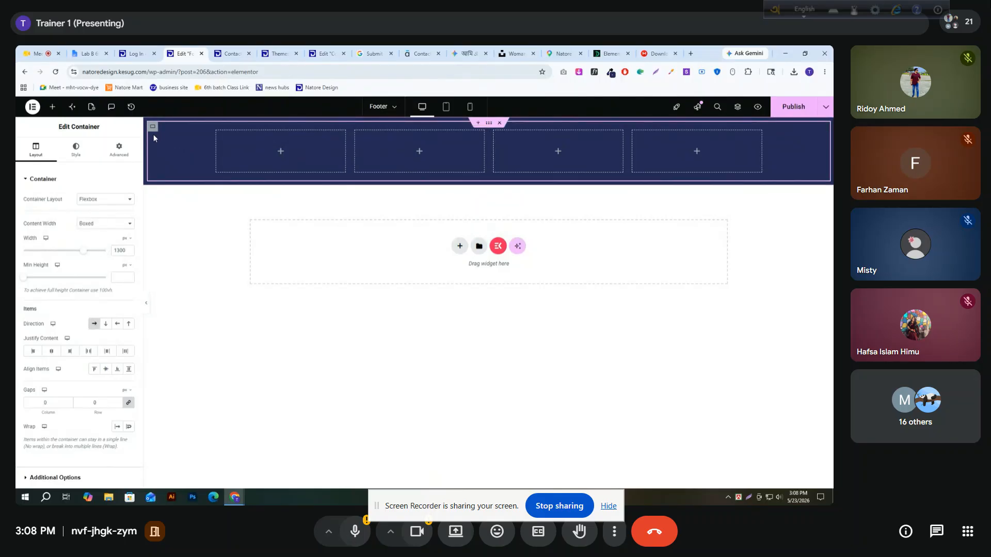
left_click(279, 153)
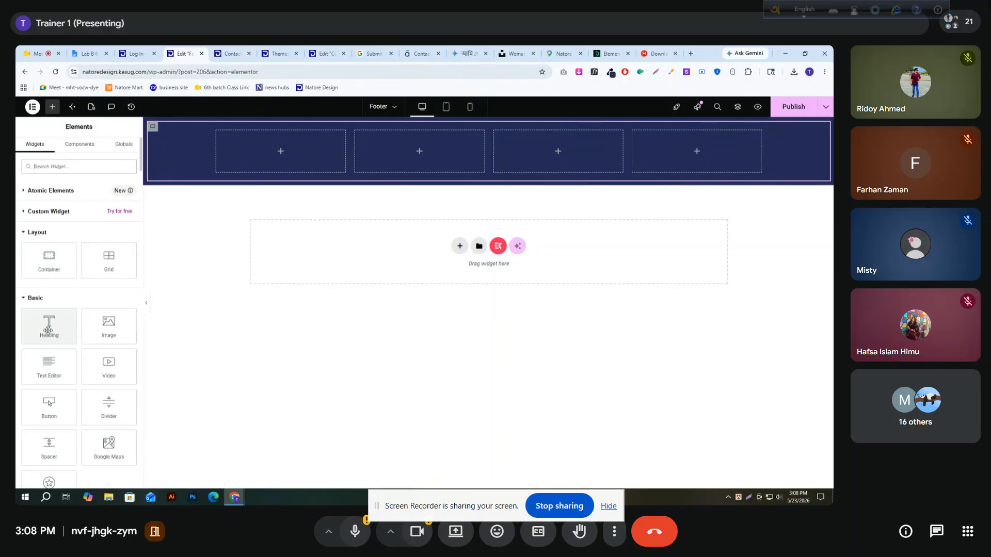
left_click_drag(109, 325, 299, 155)
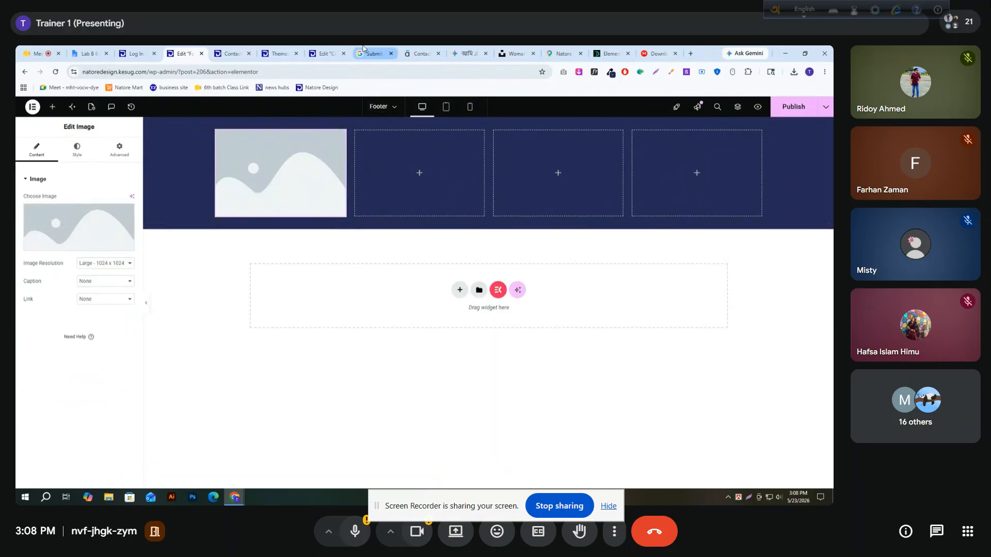
Examine the logo in the reference site's footer, and return to the Image widget's style settings in the Footer template
left_click(428, 48)
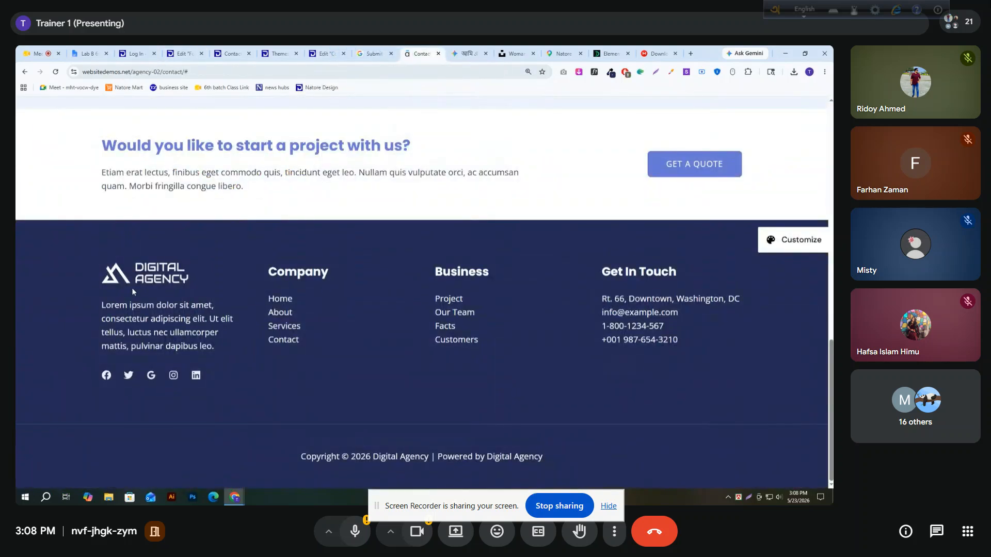
left_click_drag(205, 280, 103, 277)
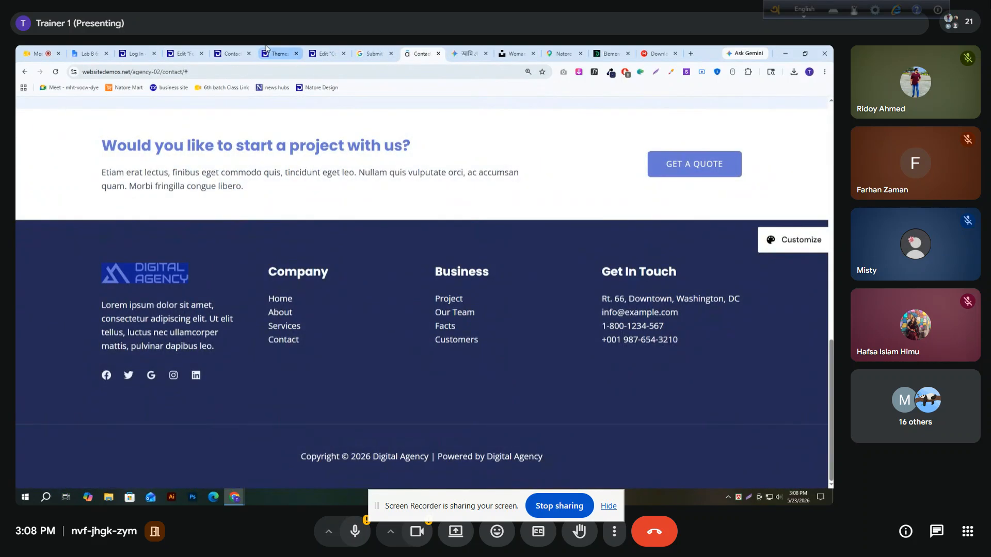
left_click(227, 53)
left_click(182, 53)
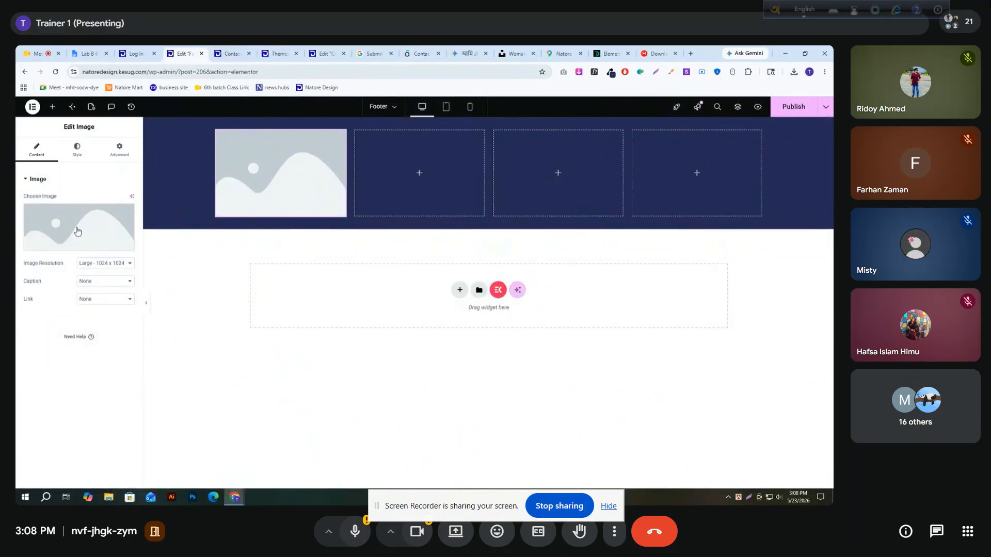
left_click(77, 150)
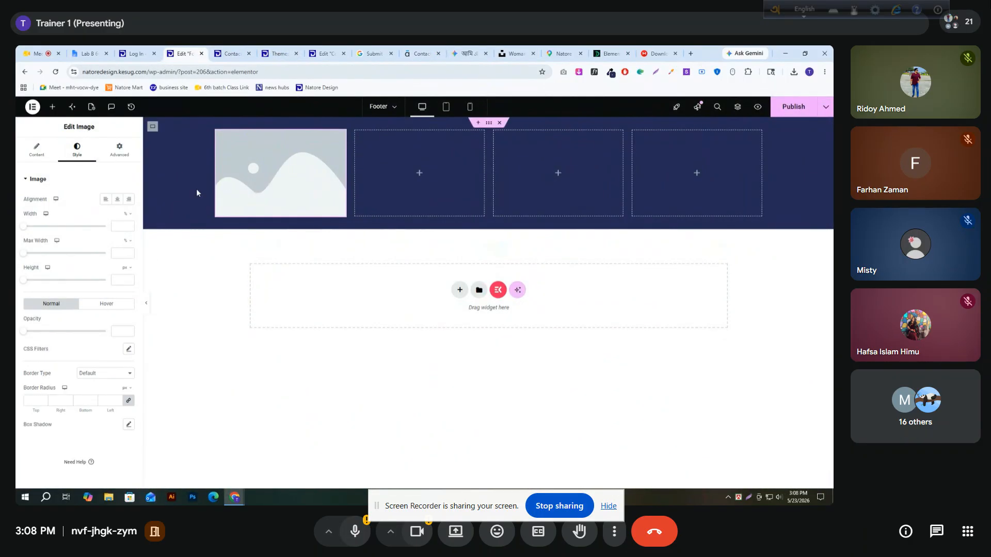
Set the boxed row container's width to 1400 px and select the image in the first column
left_click(152, 126)
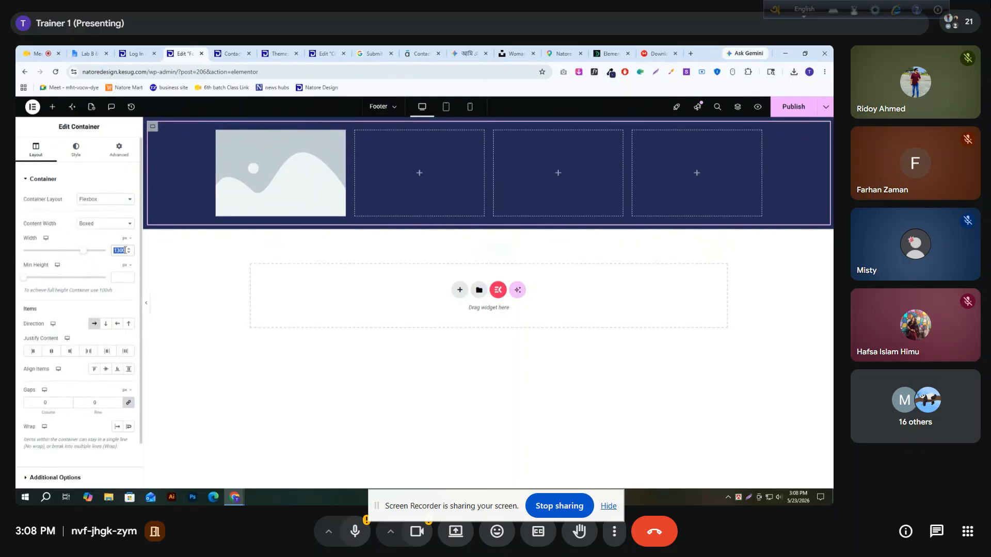
type("1400")
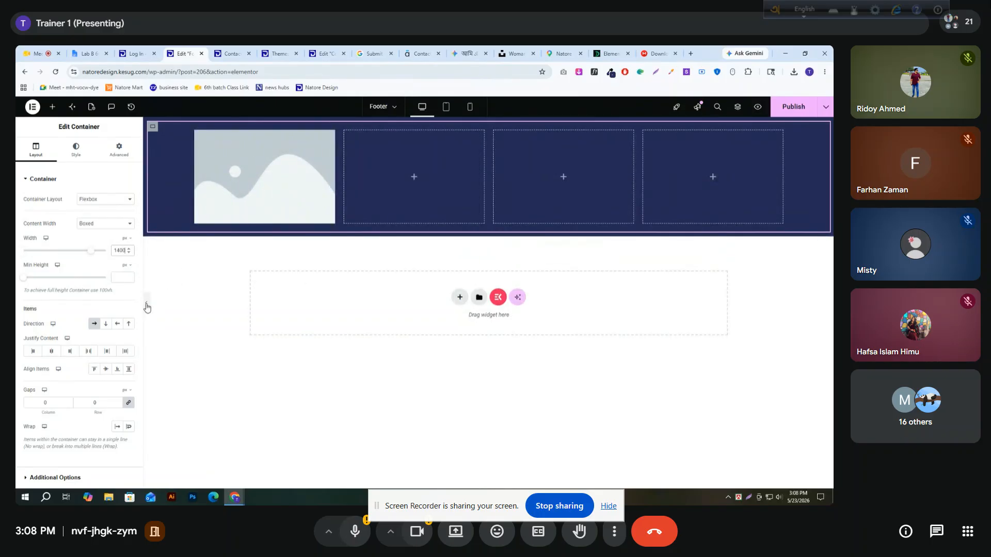
left_click(146, 304)
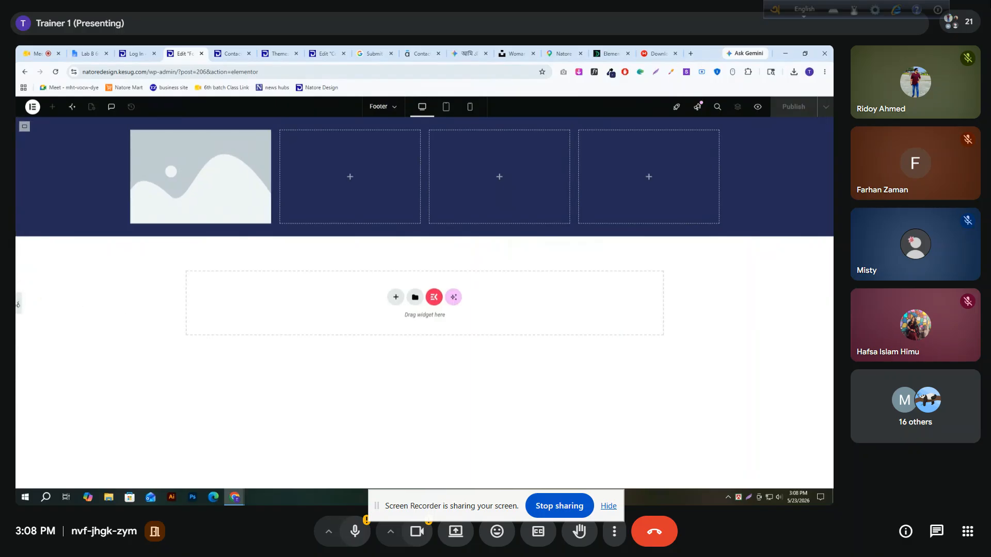
left_click(17, 306)
left_click(236, 184)
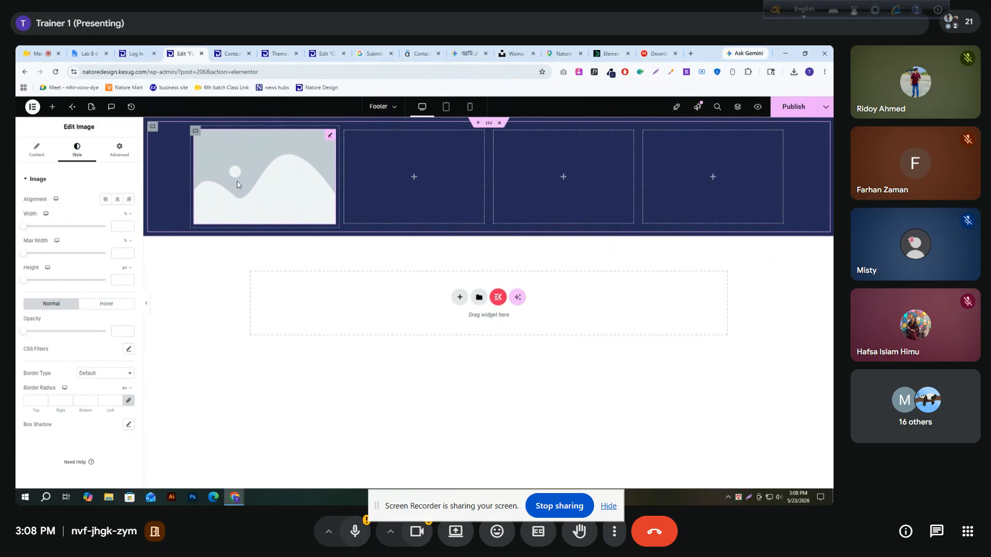
Close the Google Maps tab and the two tabs after it, and open Canva in a new browser tab
left_click(231, 53)
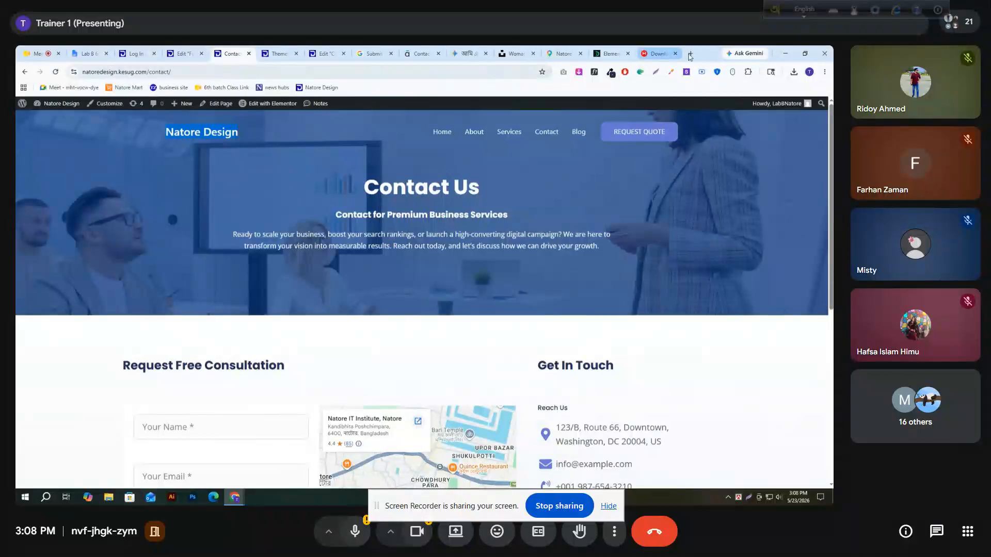
left_click(574, 51)
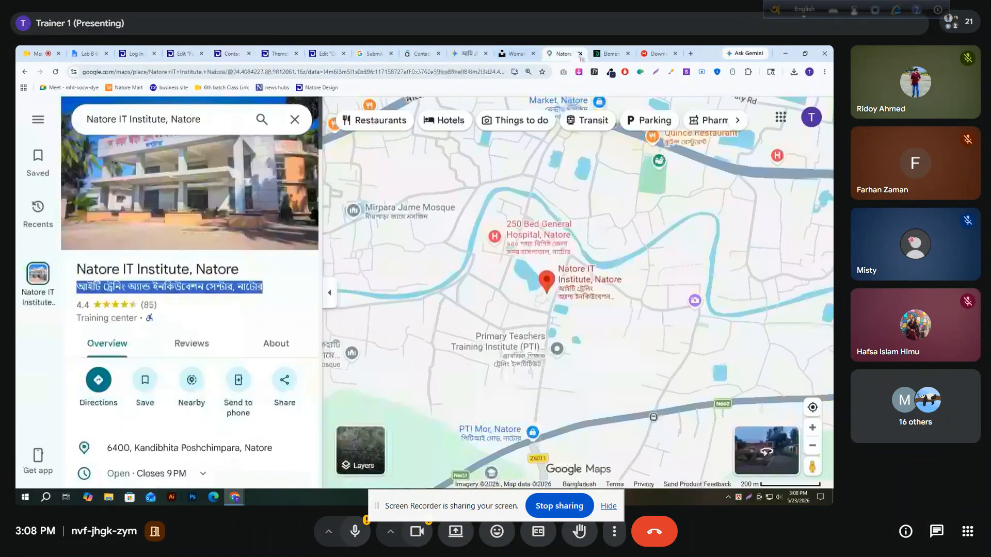
left_click(580, 53)
left_click(580, 53)
left_click(580, 53)
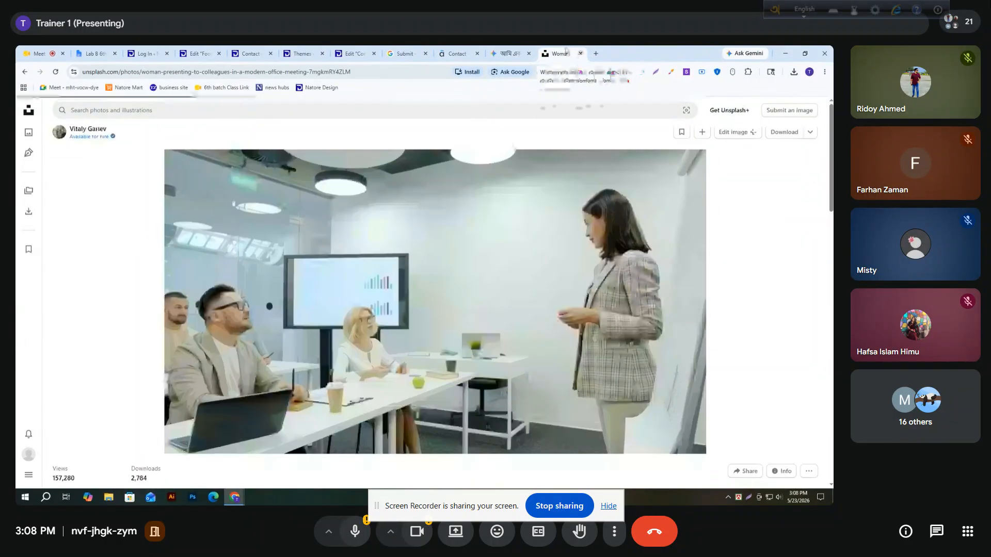
left_click(596, 53)
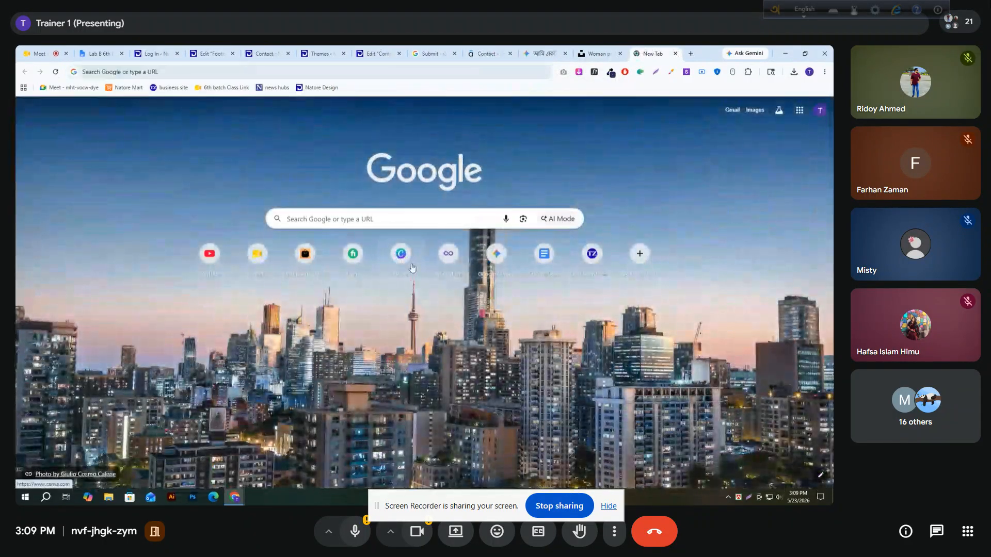
left_click(411, 267)
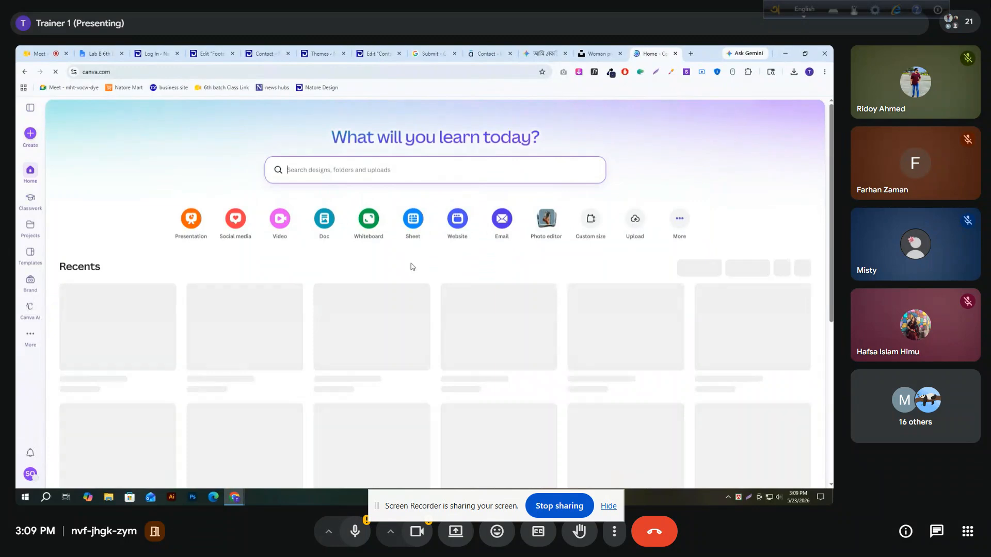
Create a custom-size Canva design 130 px wide and 50 px high
left_click(30, 133)
left_click(147, 352)
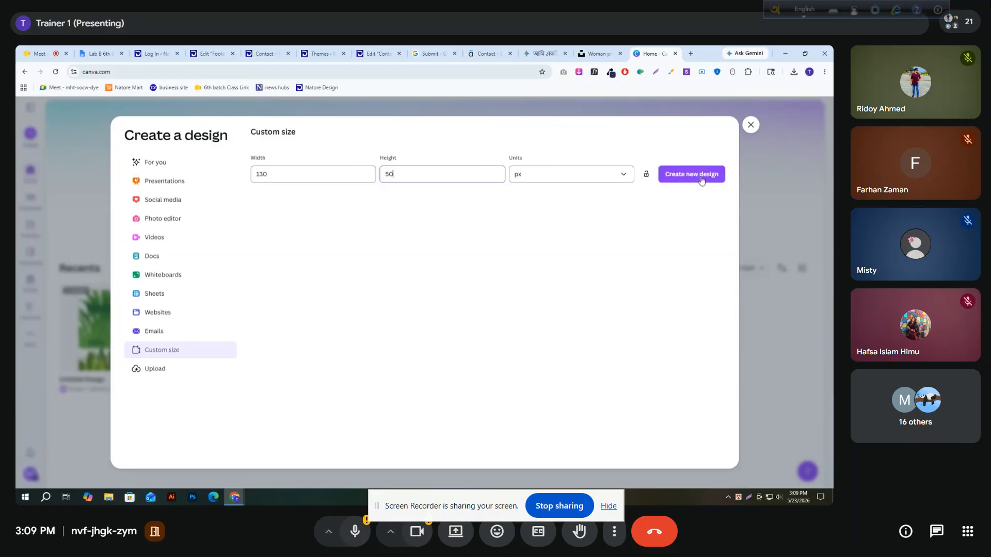
left_click(685, 176)
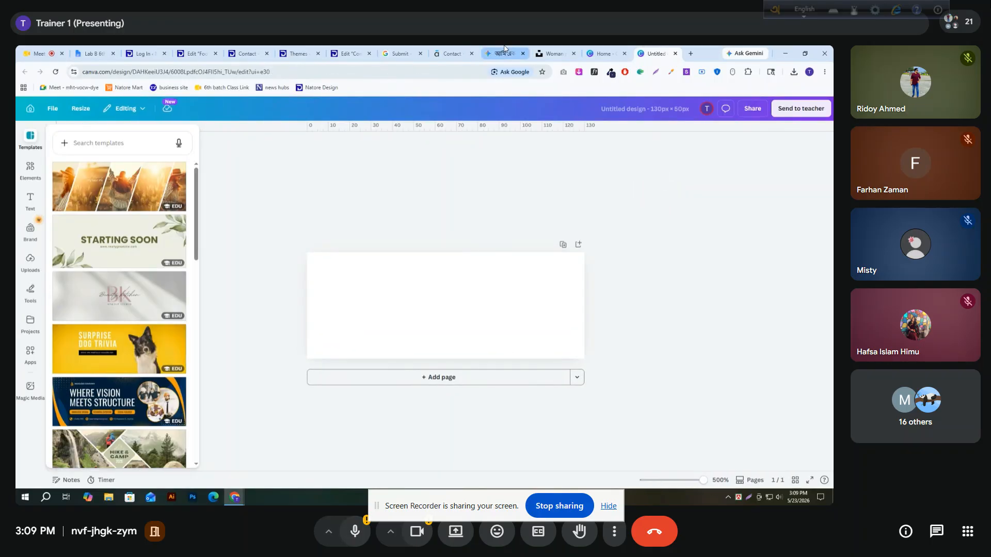
Create another custom-size design of 110 × 50 px and close the 130 × 50 px one
left_click(600, 54)
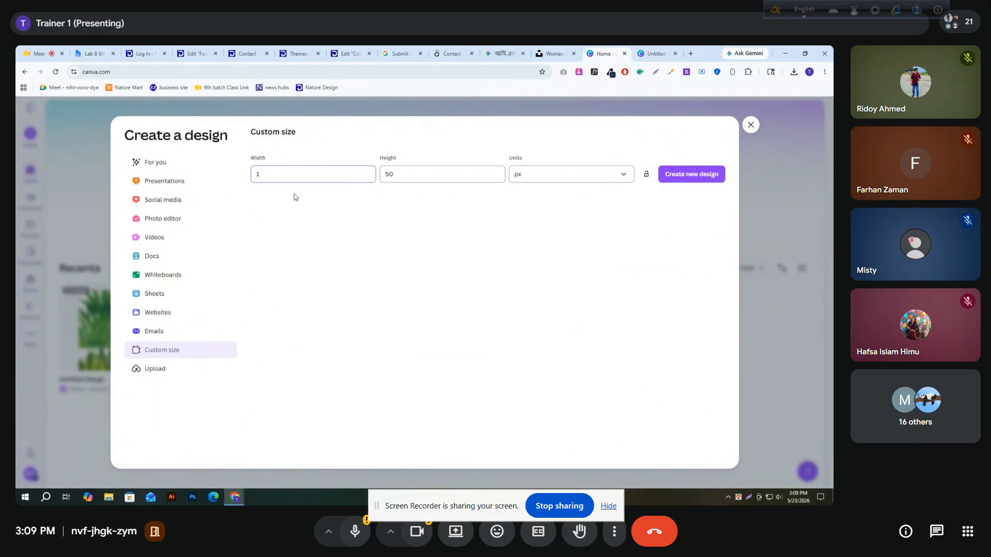
left_click(669, 179)
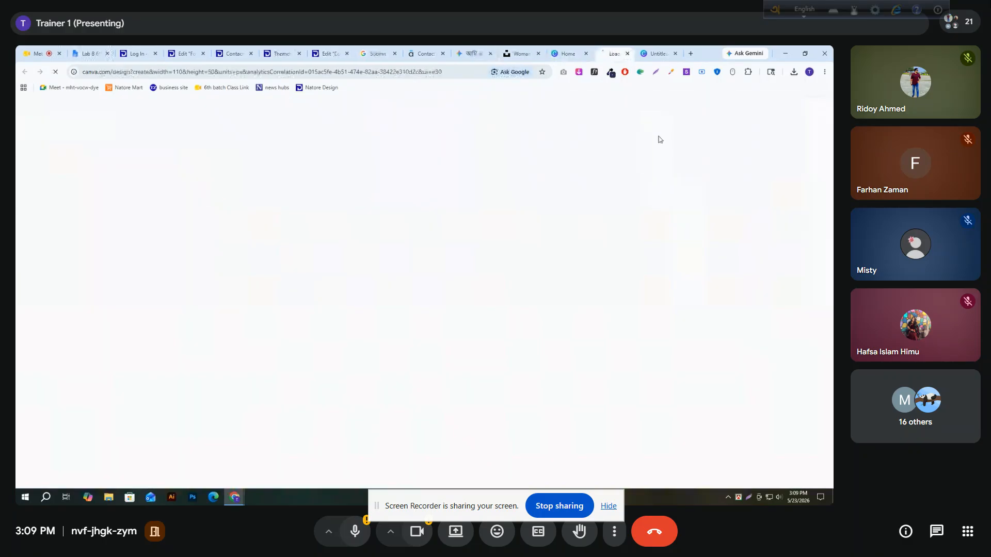
left_click(675, 54)
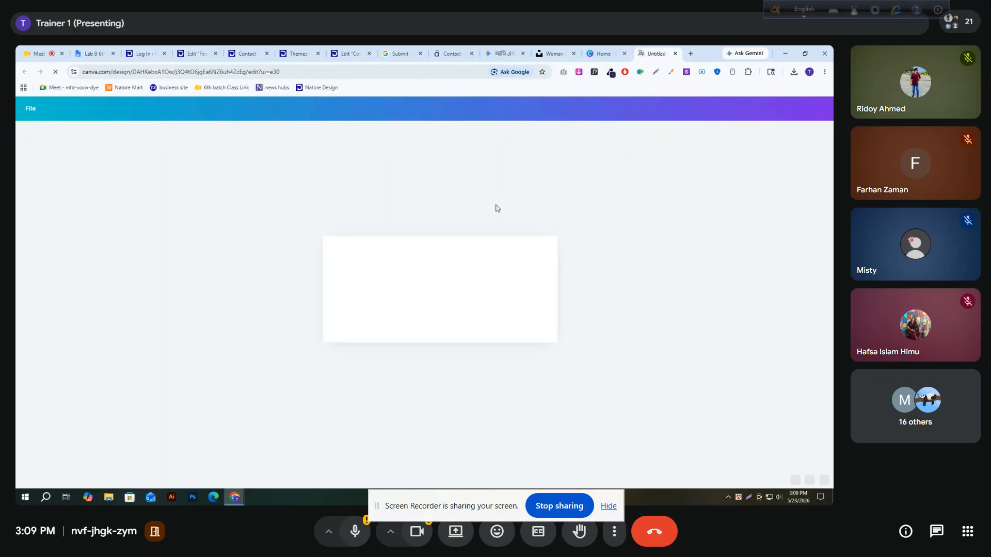
Search Canva's elements for "tech icon"
left_click(30, 168)
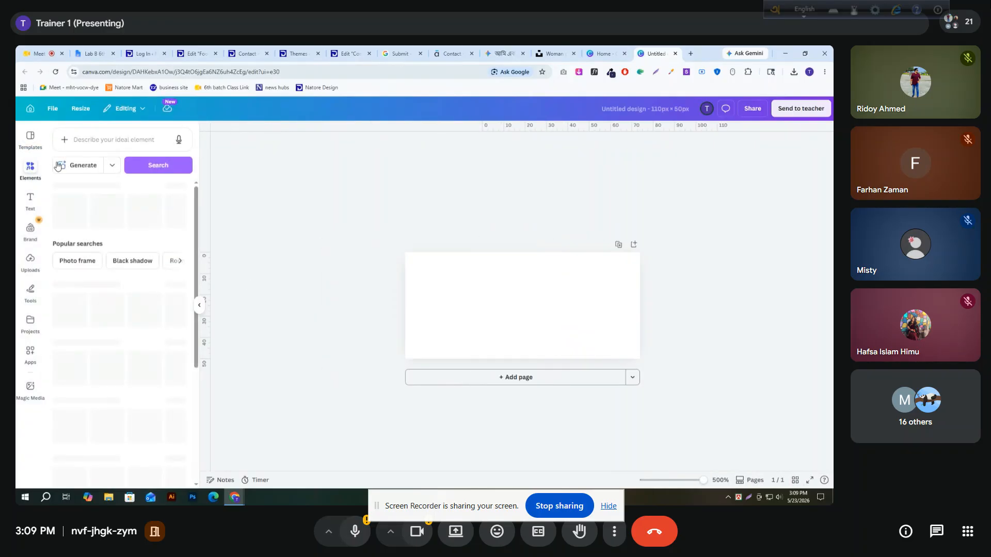
left_click(79, 138)
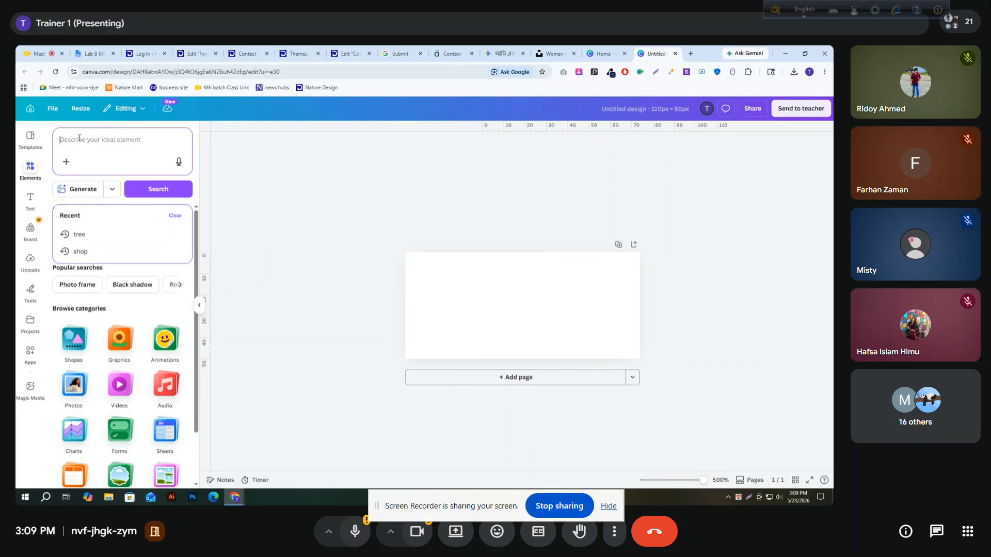
type("tec")
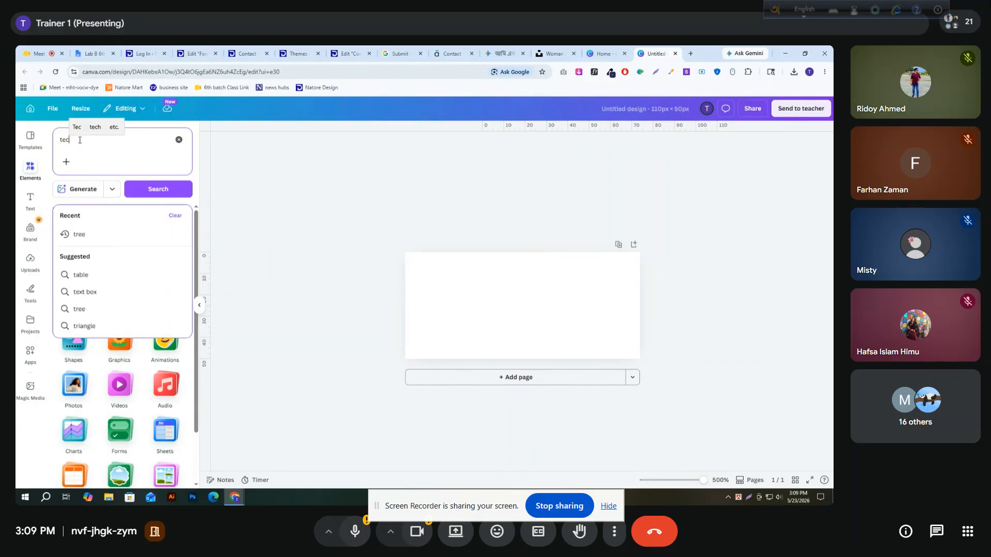
type("h ")
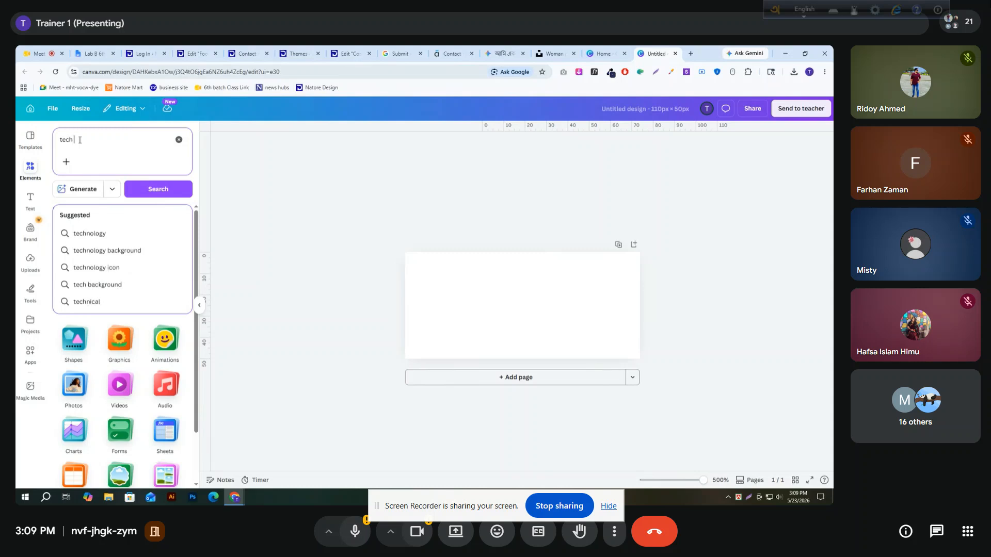
type("icon")
left_click(144, 189)
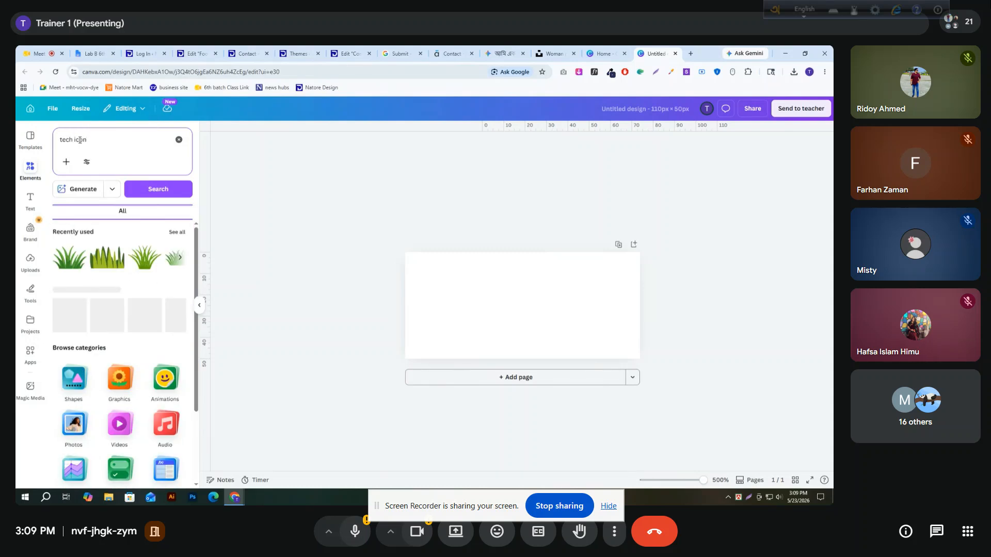
Narrow the "tech icon" results to graphics and add the solid black gear icon with circuit lines
left_click(83, 211)
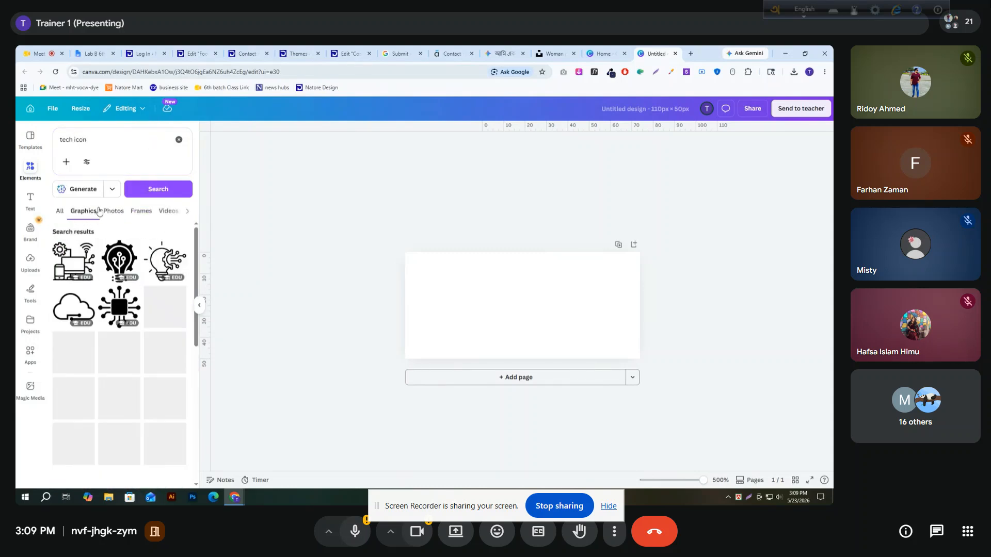
scroll(106, 241, "down", 2)
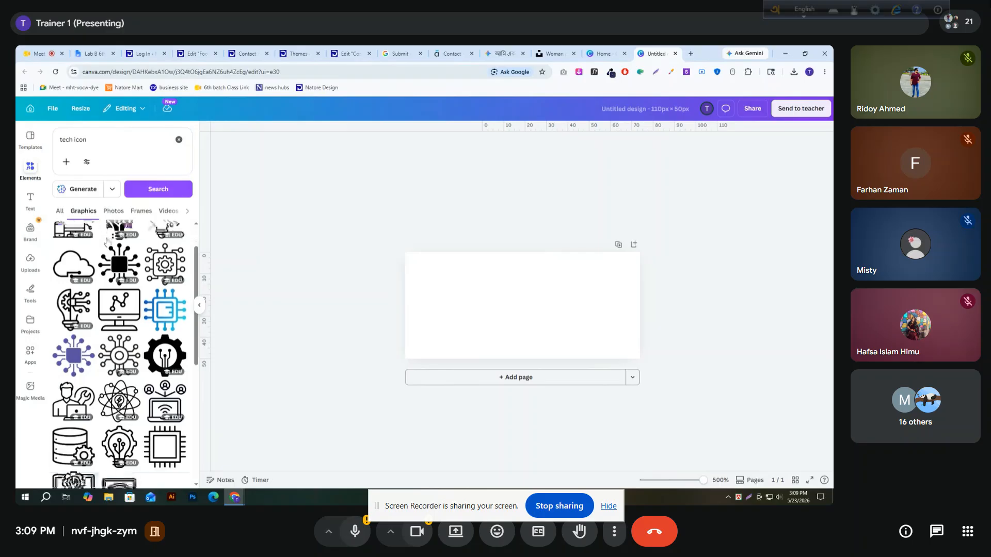
scroll(107, 239, "down", 3)
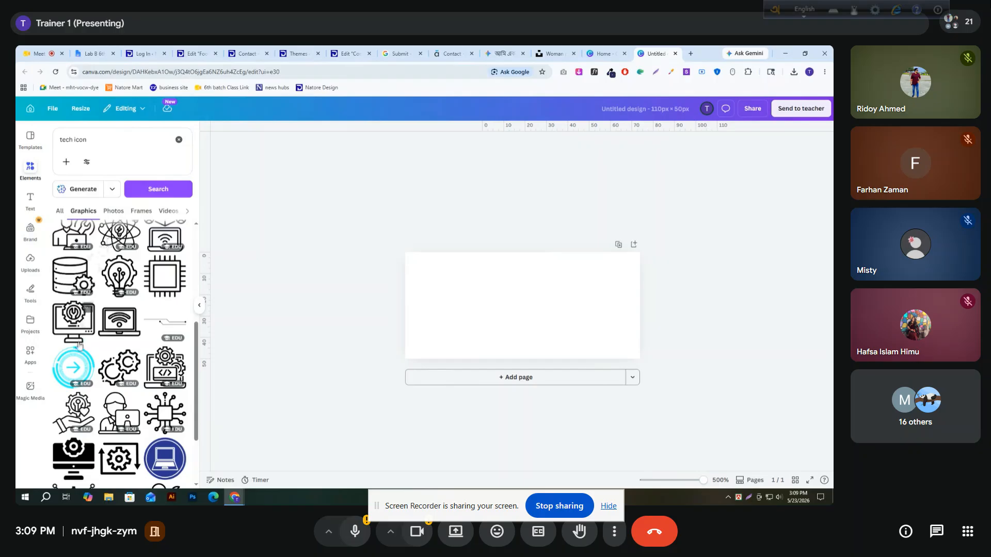
scroll(83, 336, "up", 5)
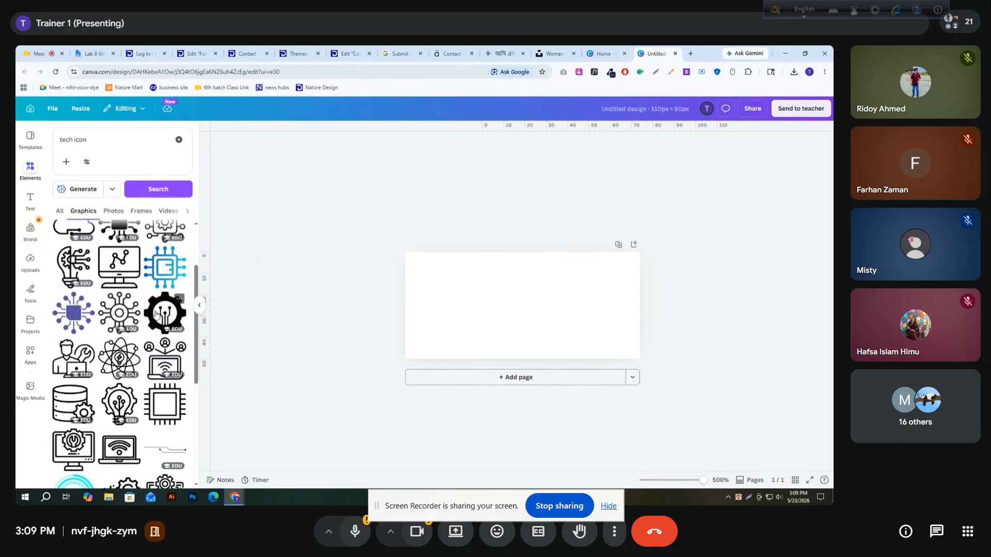
left_click(165, 313)
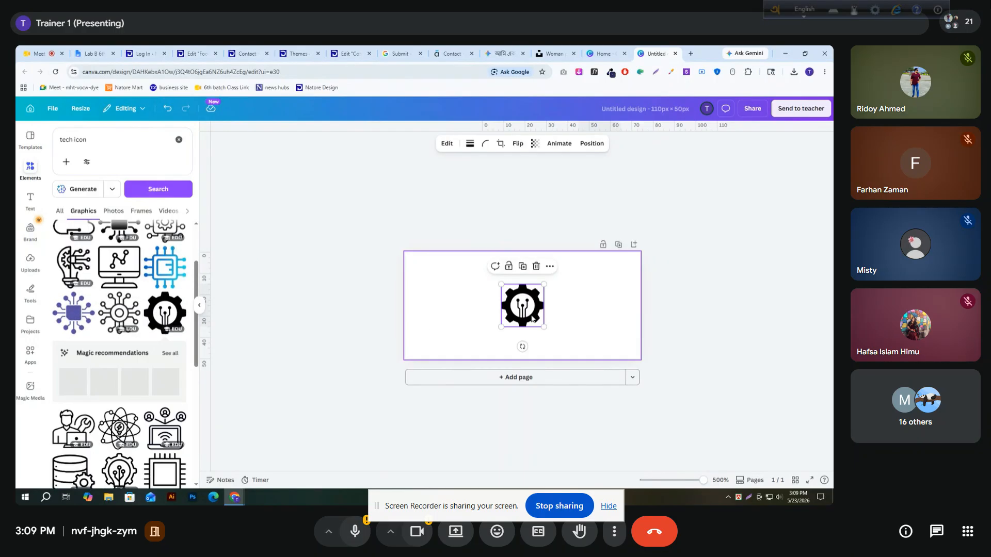
Browse the full set of recommended graphics related to the gear icon for a suitable logo symbol
left_click(170, 353)
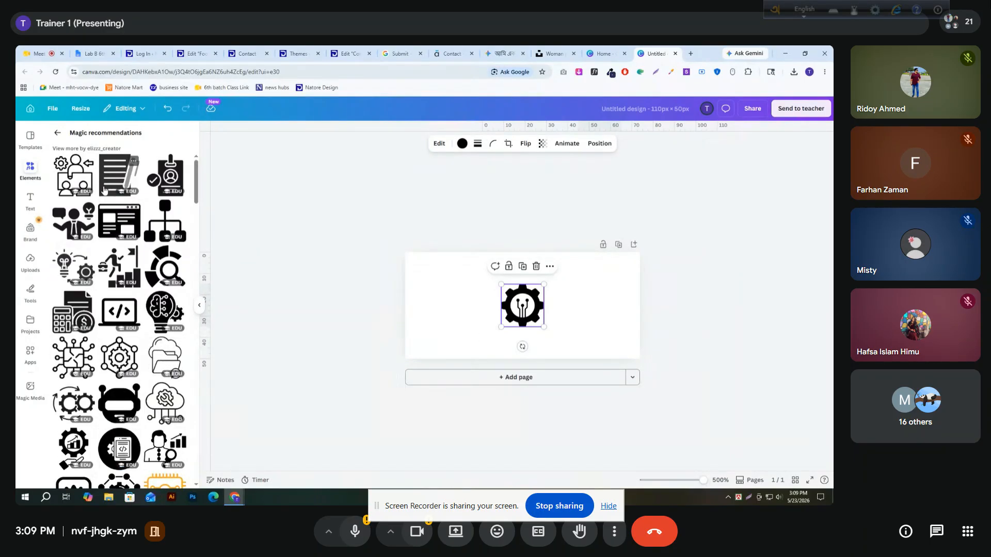
scroll(110, 304, "down", 2)
scroll(109, 304, "down", 2)
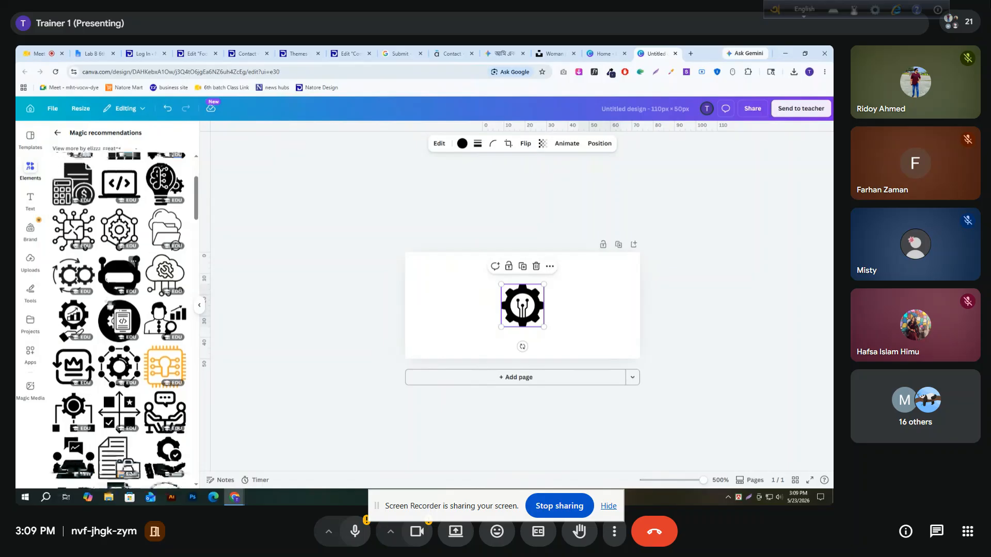
scroll(110, 306, "down", 2)
scroll(109, 308, "down", 4)
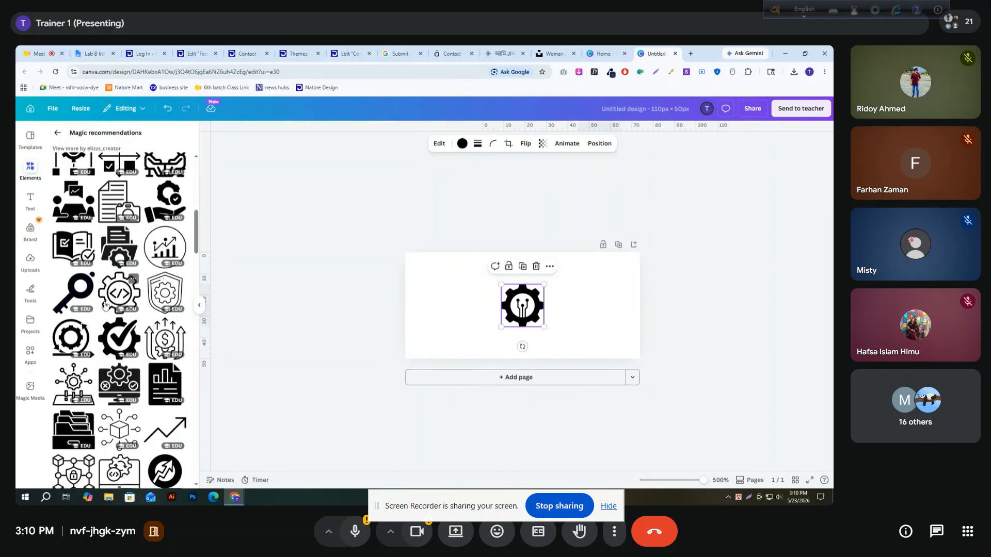
scroll(105, 305, "down", 2)
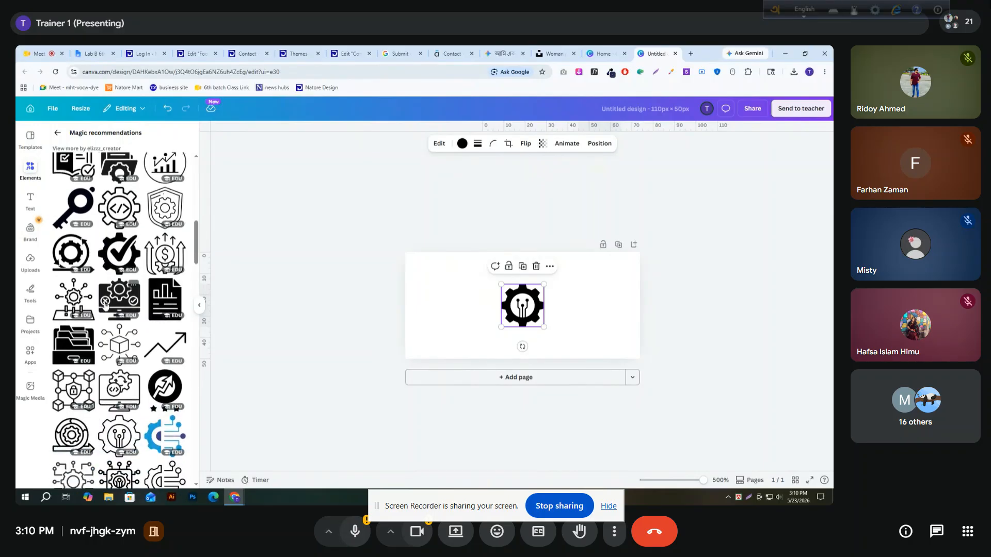
scroll(105, 305, "down", 6)
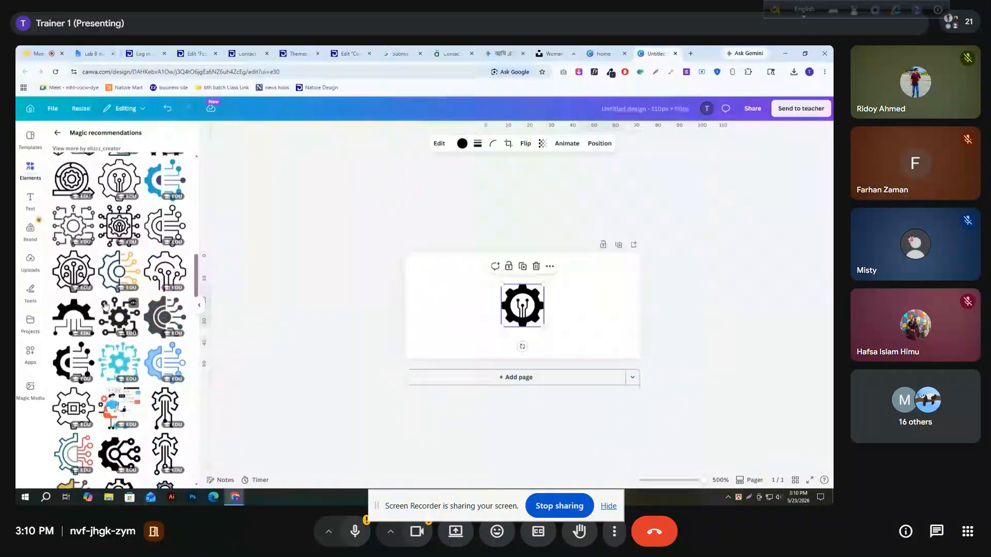
scroll(105, 305, "down", 7)
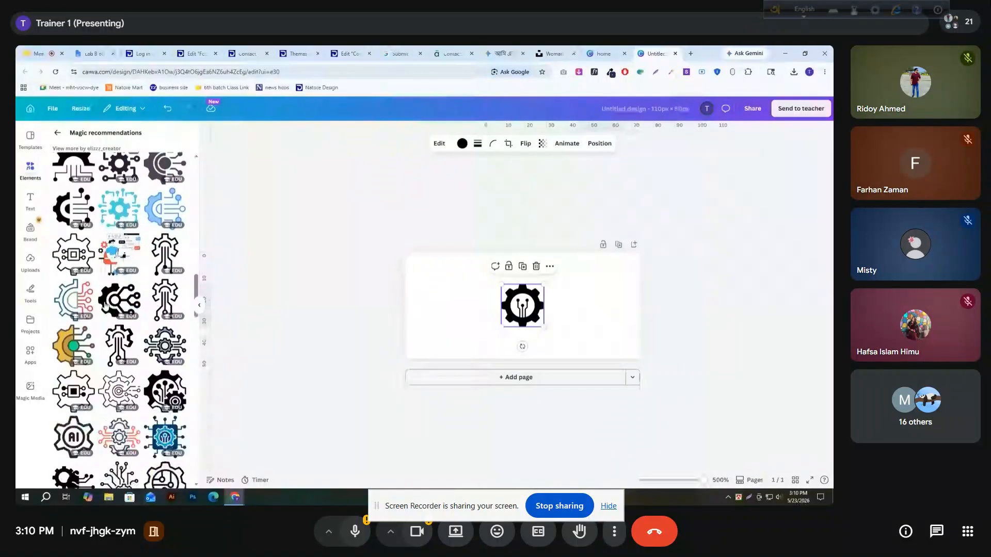
scroll(105, 305, "down", 5)
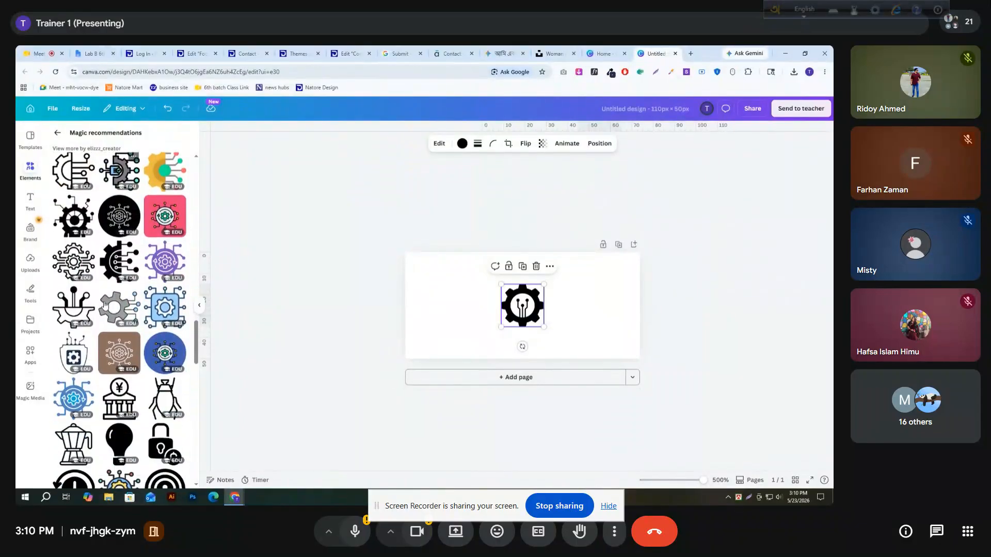
scroll(105, 306, "down", 1)
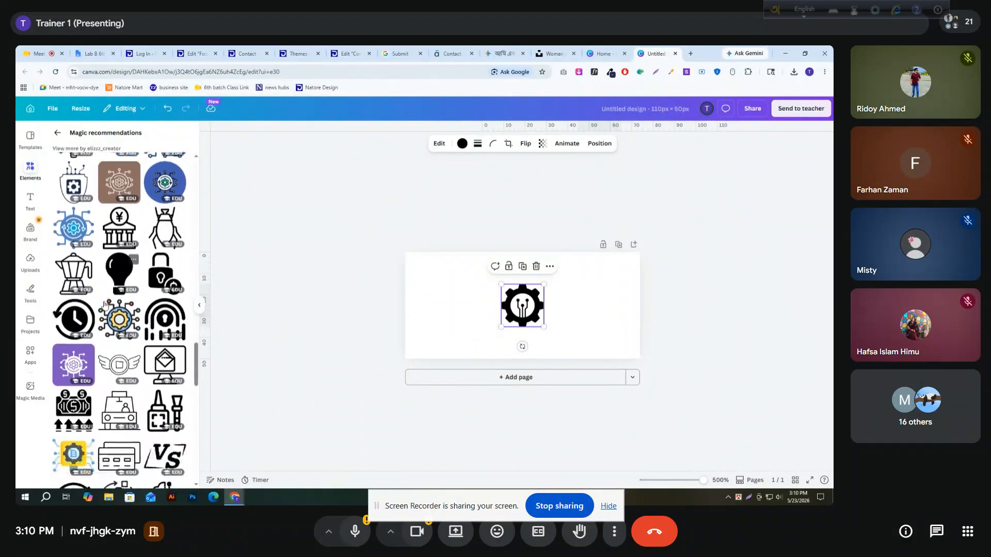
Try the black clock-with-arrow icon in place of the gear icon, and clear both from the canvas
left_click(87, 304)
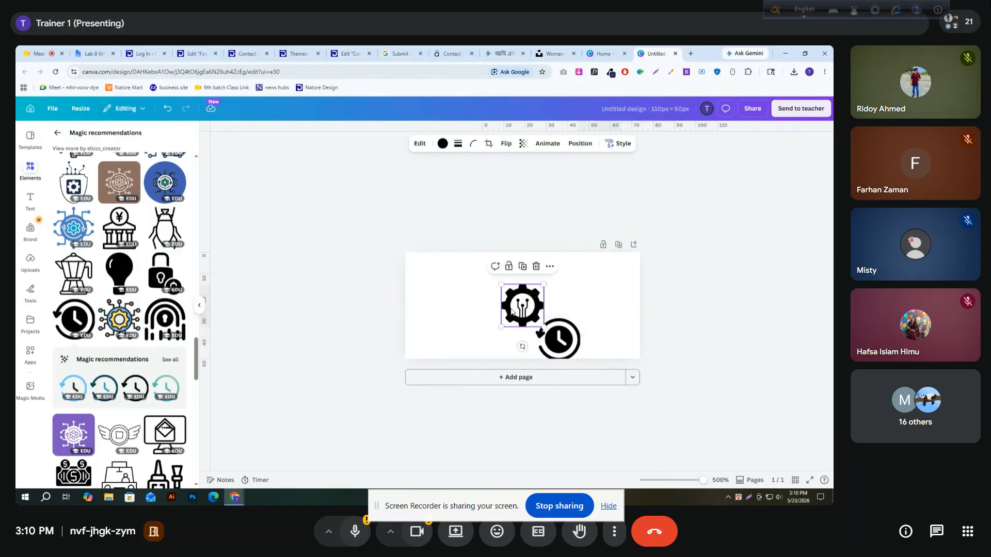
key("Delete")
left_click_drag(568, 349, 416, 299)
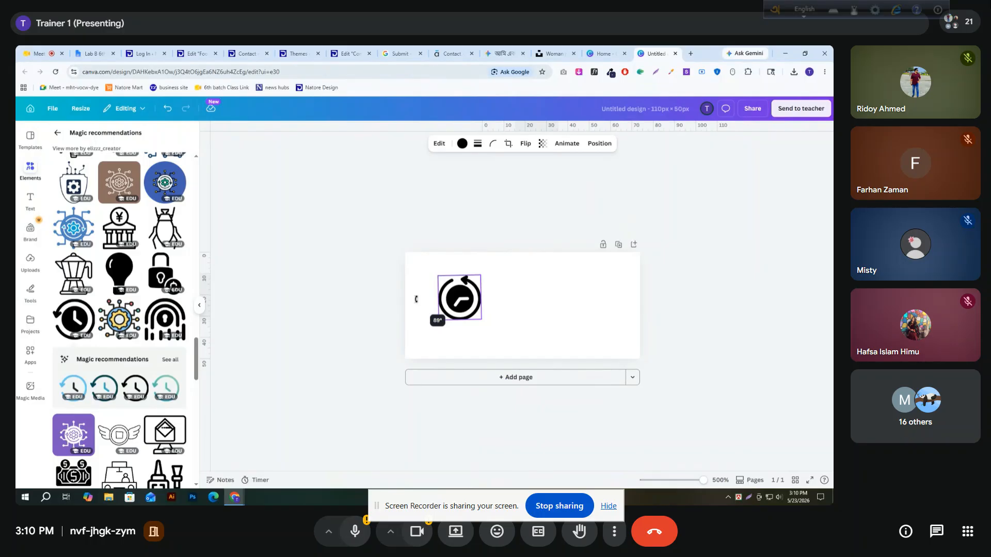
left_click_drag(415, 299, 416, 298)
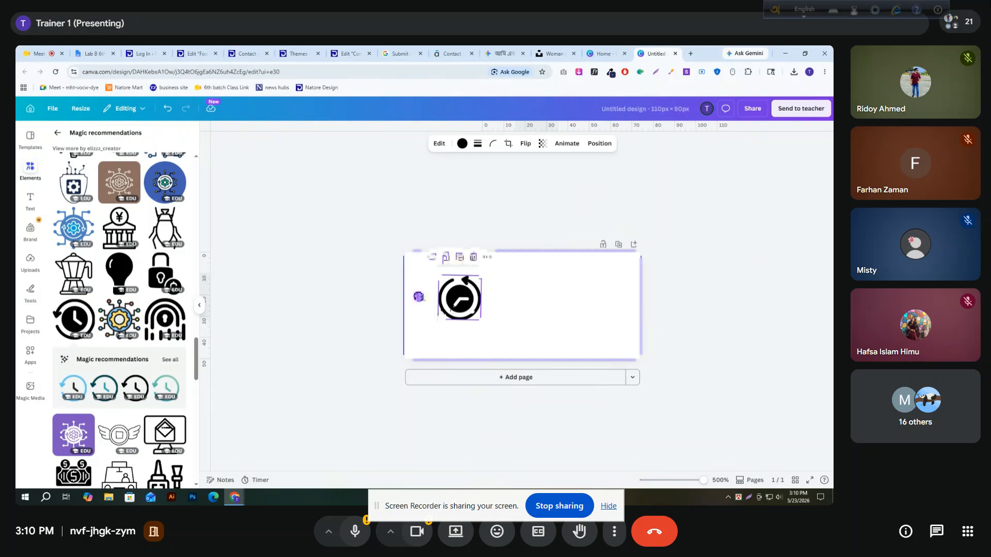
key("Delete")
Add the square AI icon with a star and enlarge it at the left side of the canvas
scroll(120, 368, "down", 3)
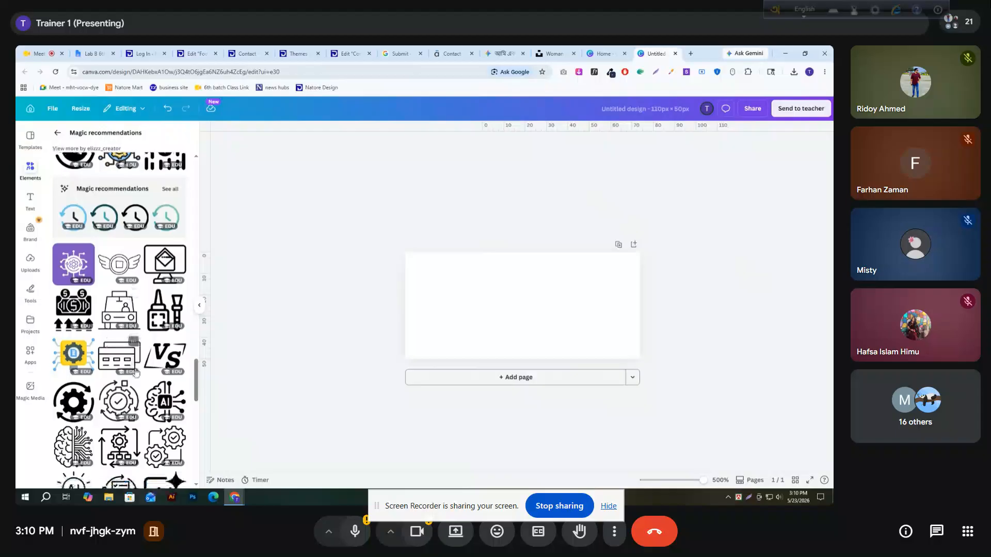
scroll(136, 378, "down", 3)
scroll(136, 378, "down", 2)
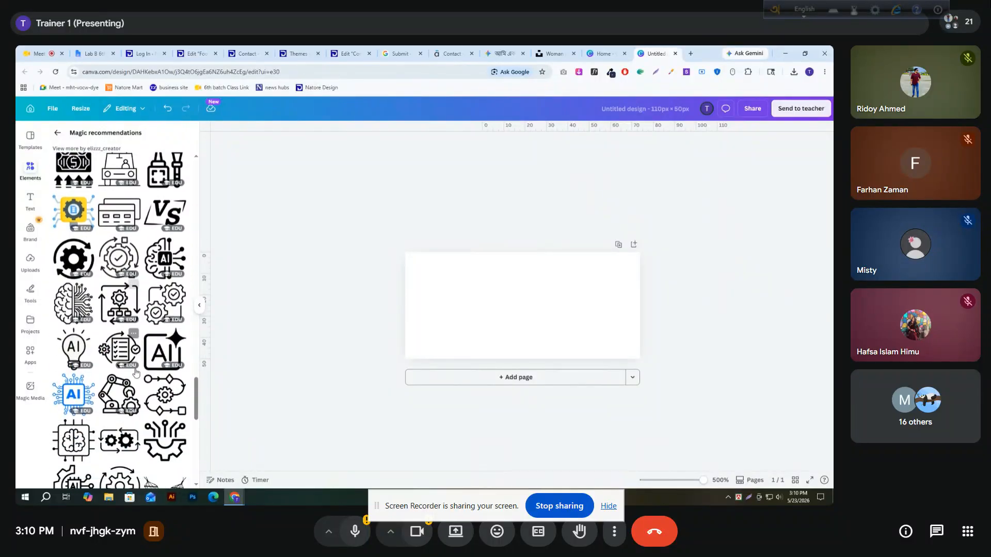
left_click(160, 324)
left_click_drag(539, 325, 454, 331)
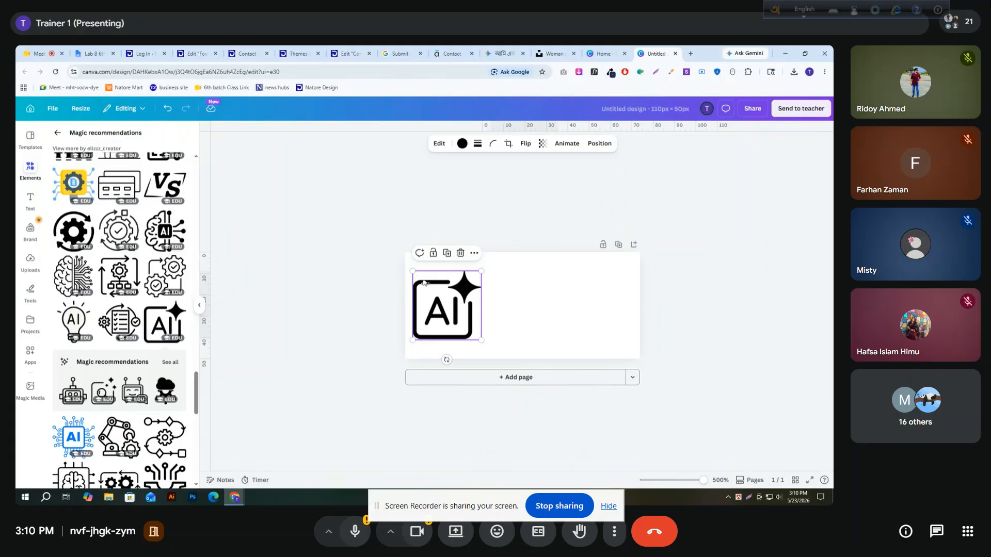
left_click_drag(412, 271, 407, 265)
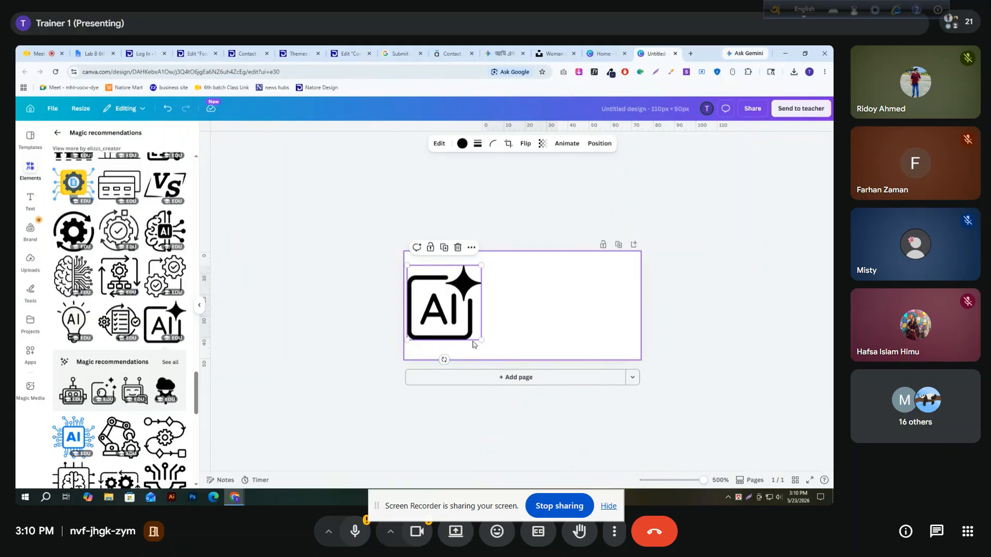
mouse_move(480, 340)
left_mouse_down()
mouse_move(488, 348)
mouse_move(464, 333)
left_mouse_up()
left_click(512, 313)
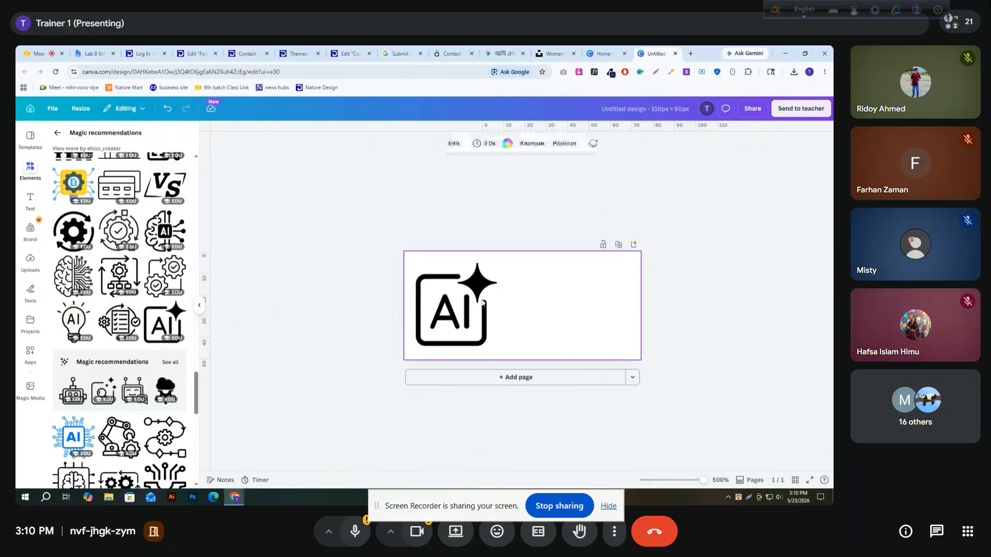
Add a heading beside the AI icon and paste the text "Natore Design" into it
left_click(30, 198)
left_click(101, 243)
key("ctrl+v")
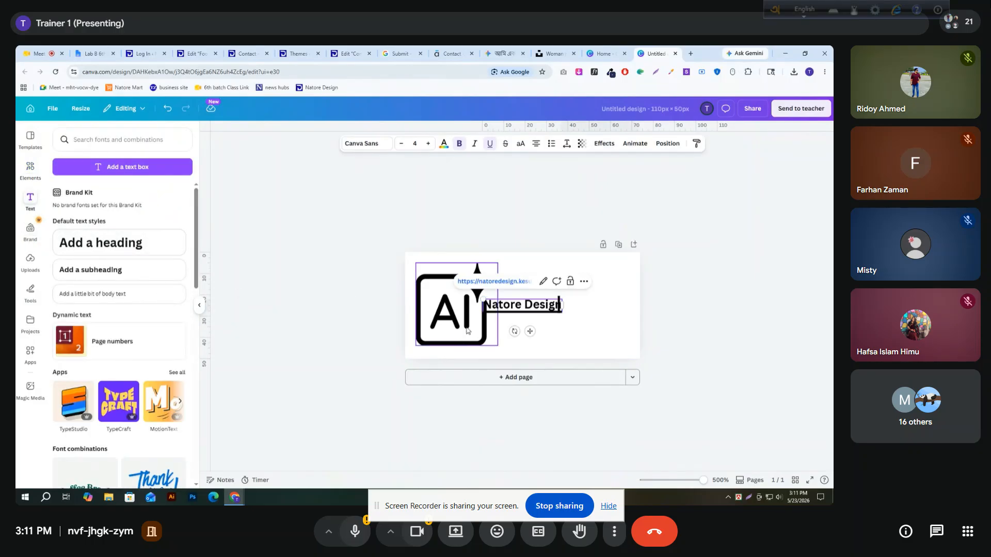
key("Return")
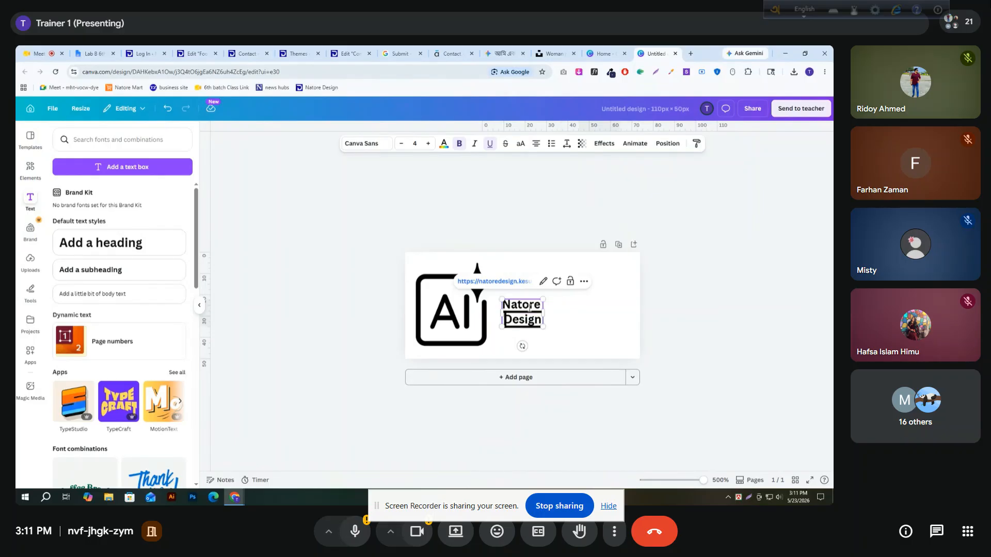
Move the "Natore Design" heading slightly higher and try to remove its underline
left_click(306, 249)
left_click(525, 311)
left_click_drag(525, 317, 530, 305)
double_click(529, 305)
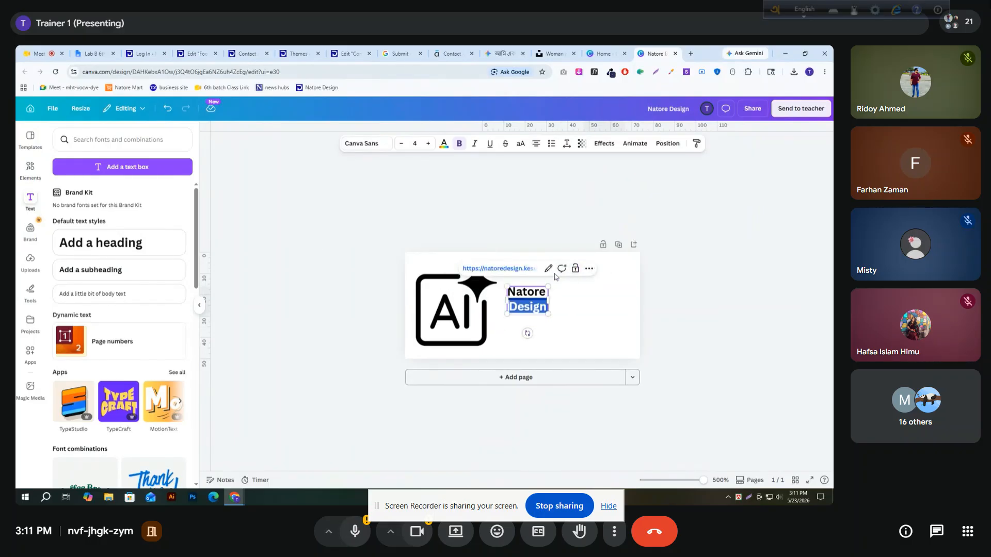
triple_click(528, 312)
key("ctrl+u")
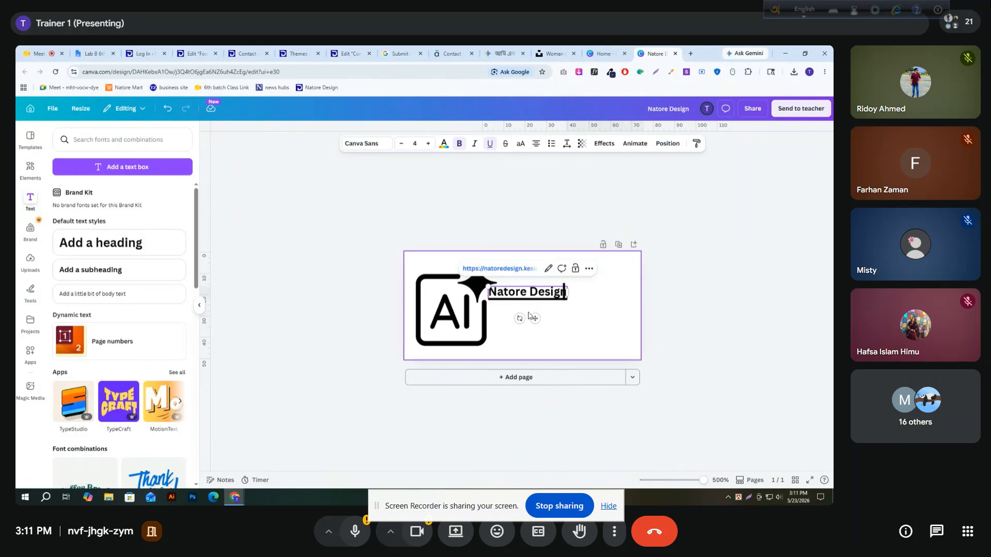
left_click(588, 269)
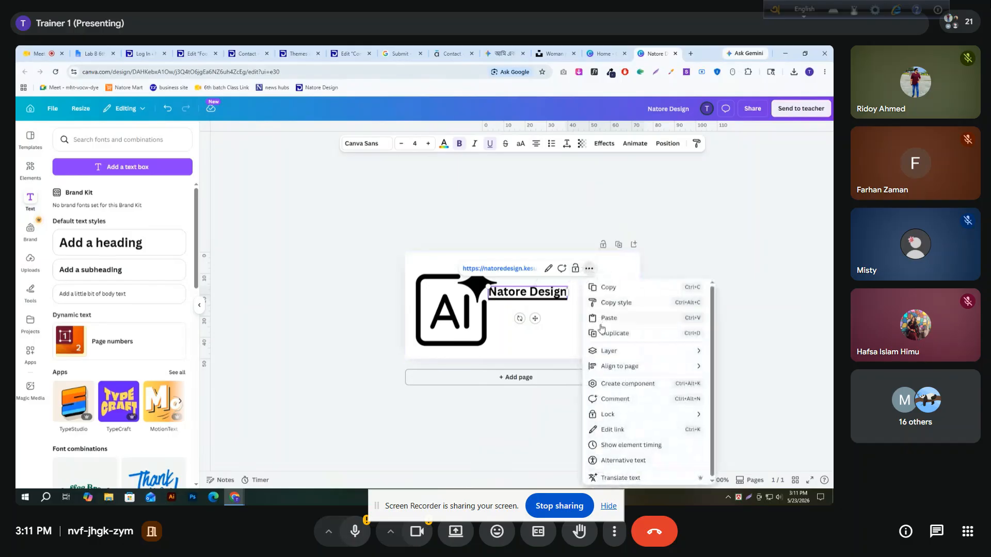
left_click(619, 435)
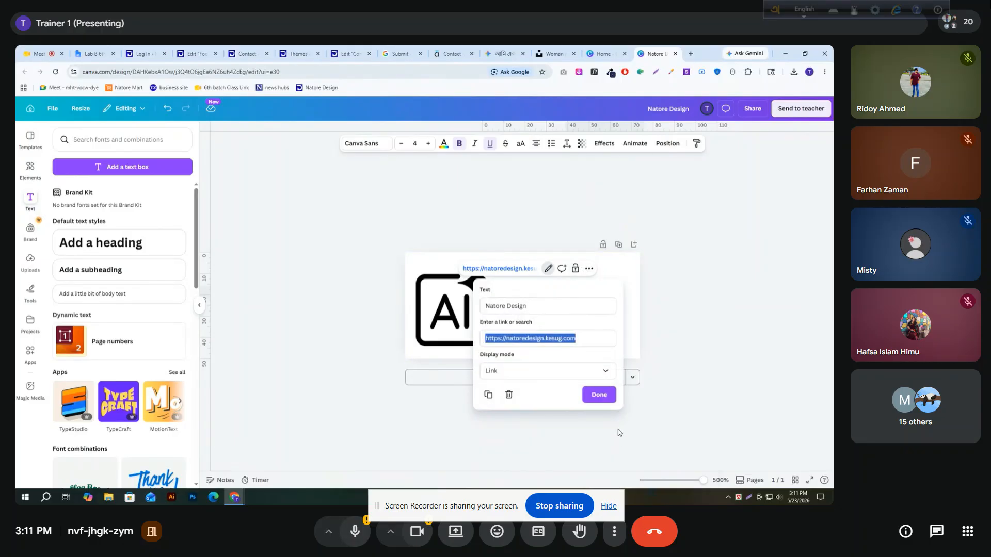
left_click(509, 394)
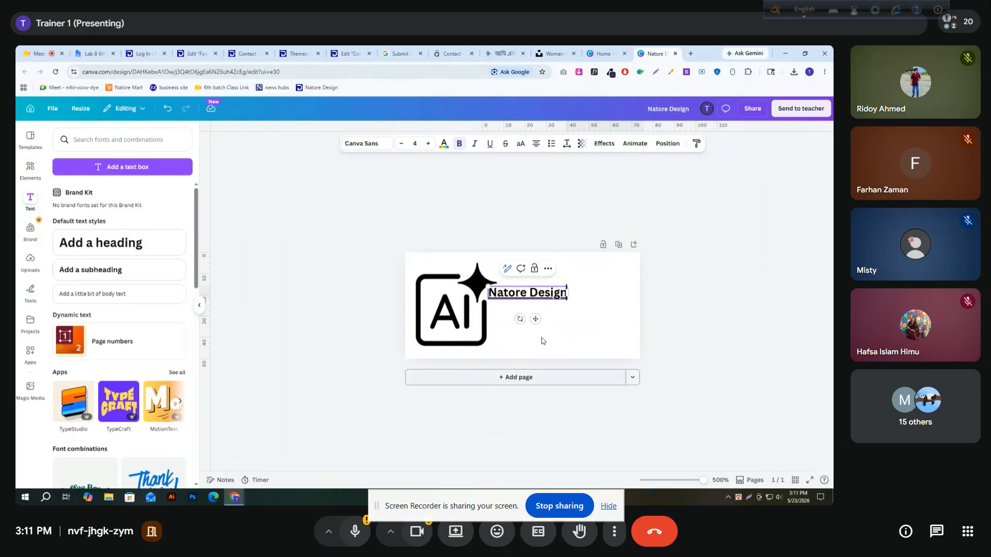
left_click(530, 293)
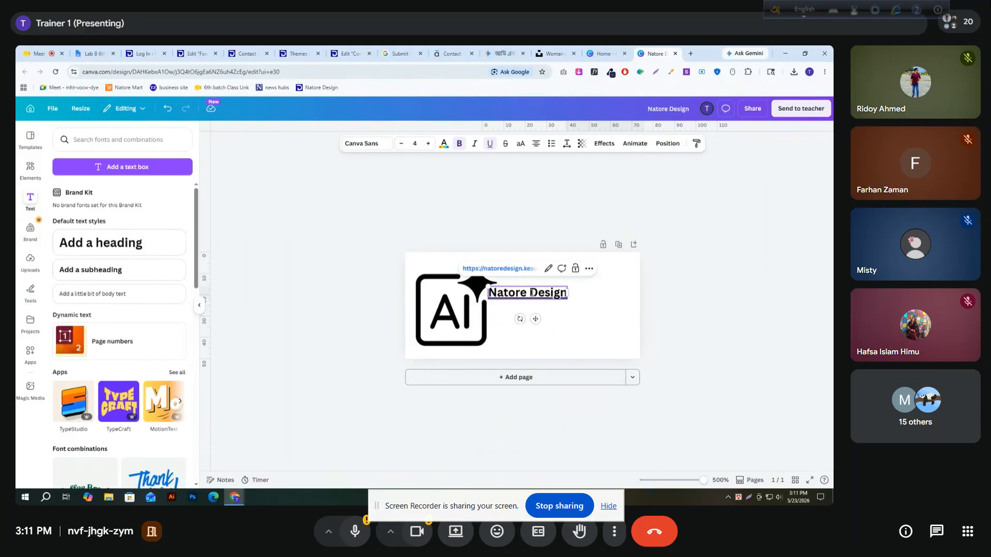
left_click(548, 268)
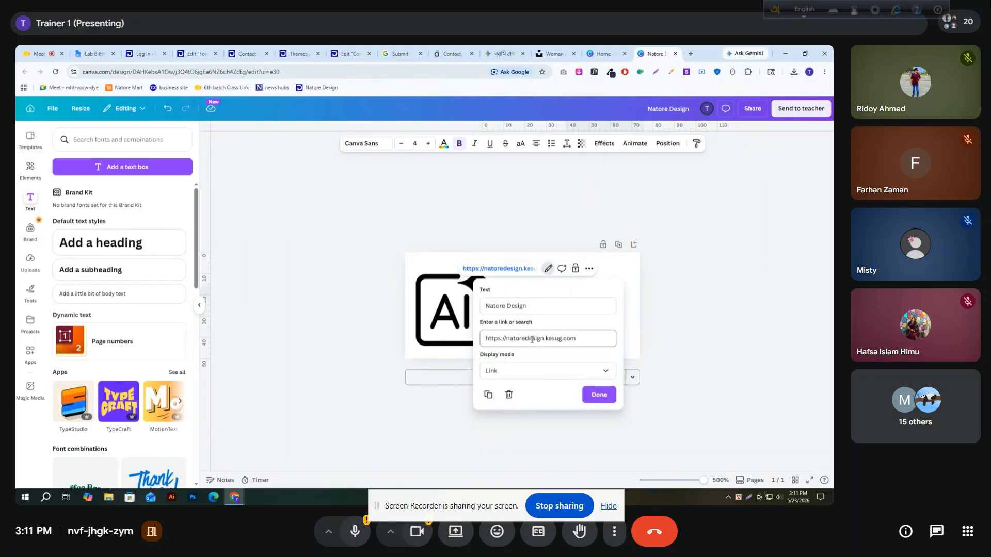
triple_click(588, 342)
key("ctrl+c")
key("BackSpace")
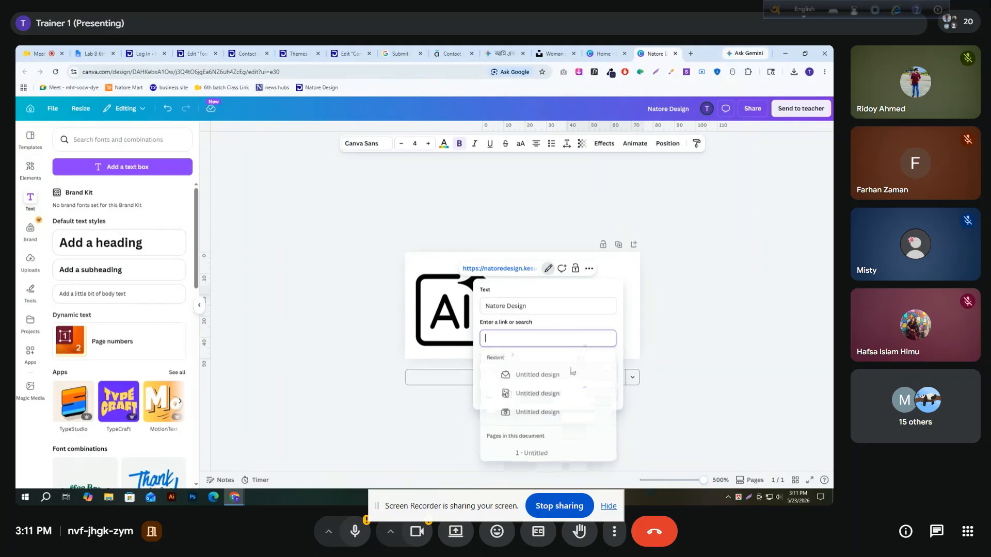
key("ctrl+v")
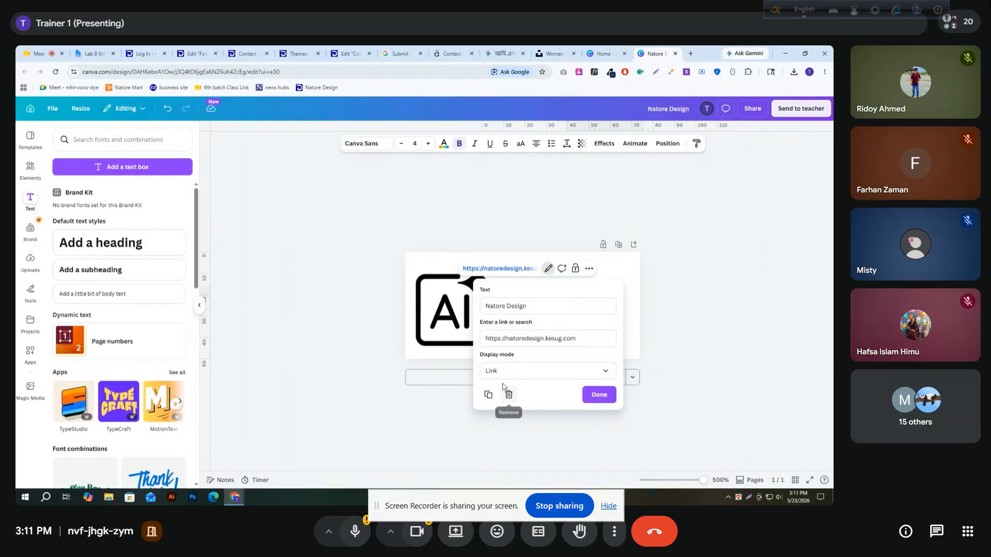
left_click(531, 372)
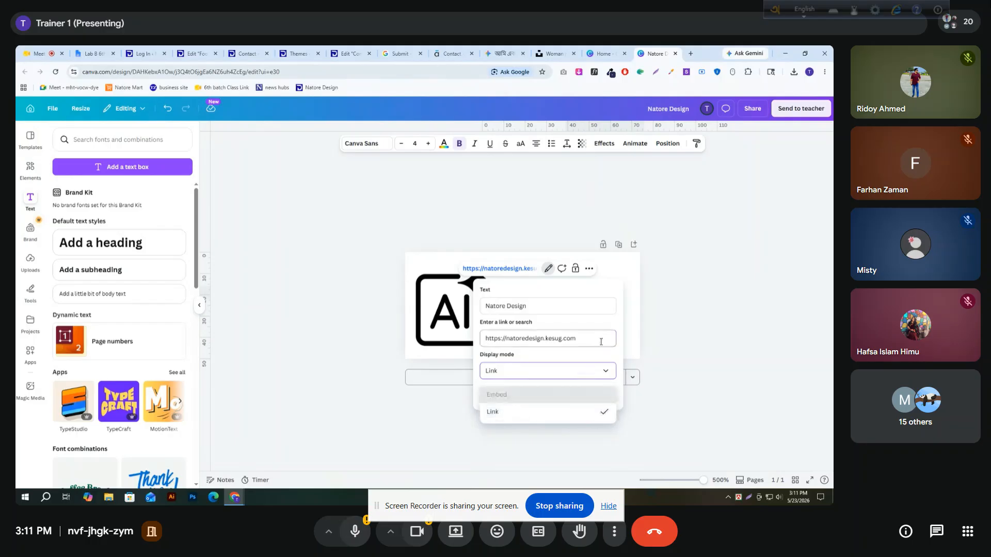
left_click(603, 370)
left_click(599, 395)
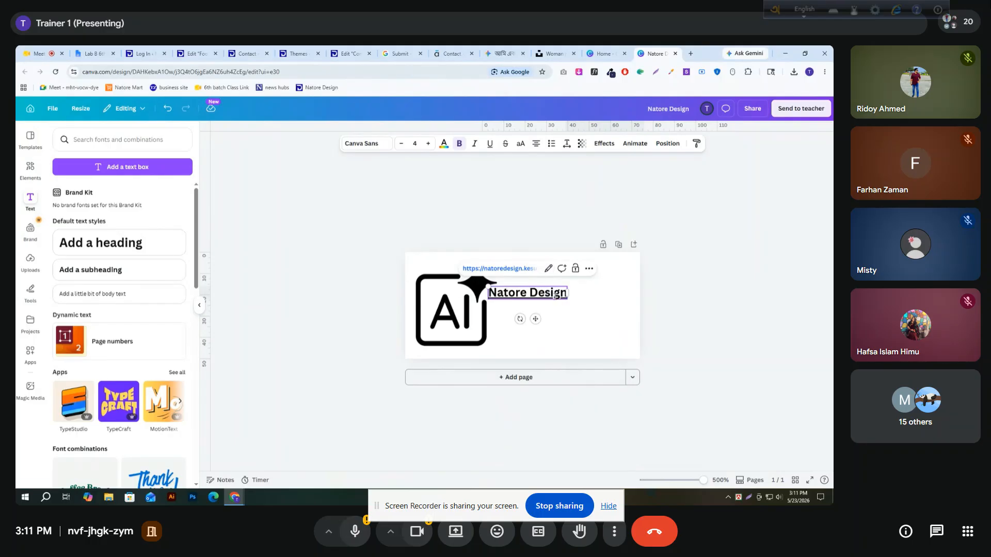
Delete the linked heading, paste the copied name into the font search field and cut it out again as plain text
key("Delete")
left_click(137, 142)
type("Natore Design")
key("ctrl+a")
key("ctrl+x")
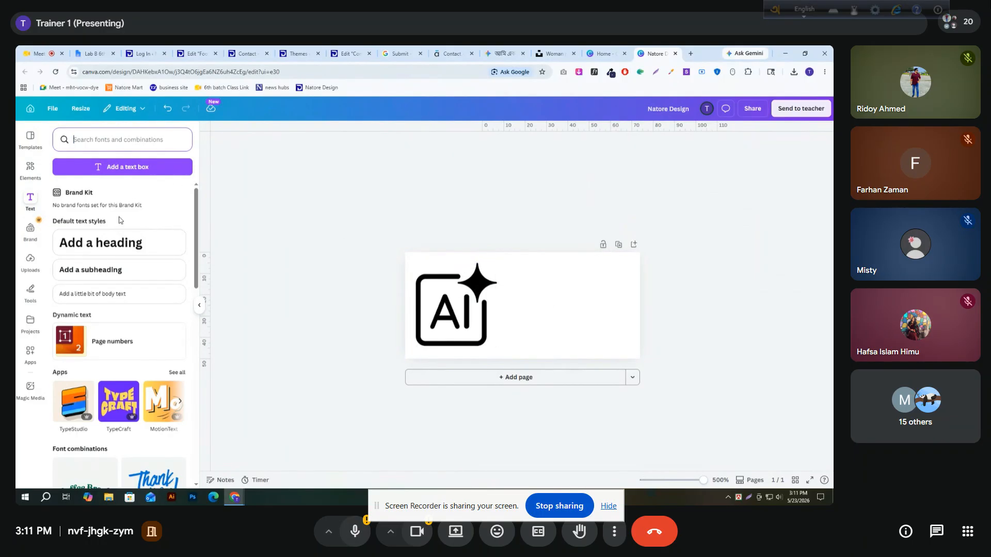
Add a heading containing the pasted plain text "Natore Design" and break it onto two lines after "Natore"
left_click(119, 242)
key("ctrl+v")
left_click(434, 230)
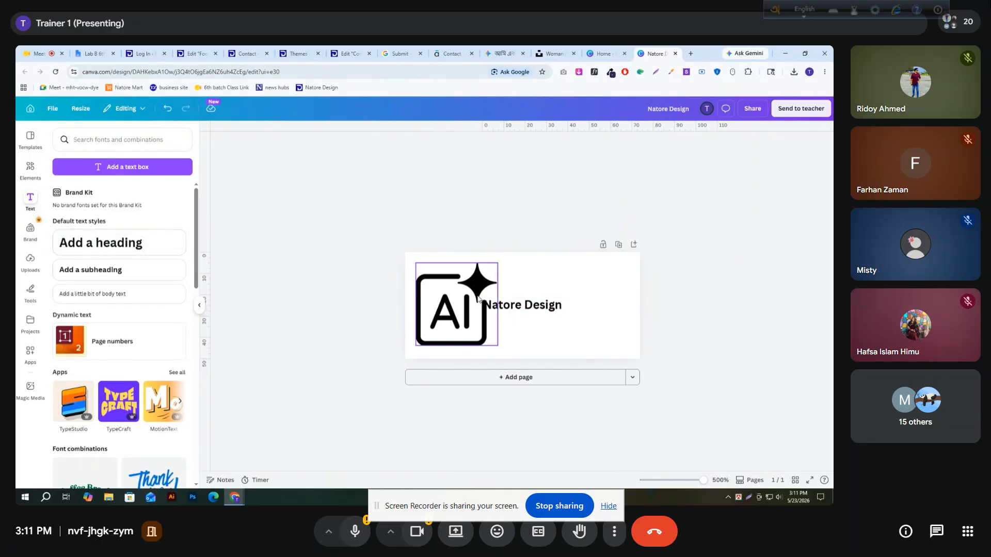
left_click(524, 305)
left_click(526, 305)
key("Return")
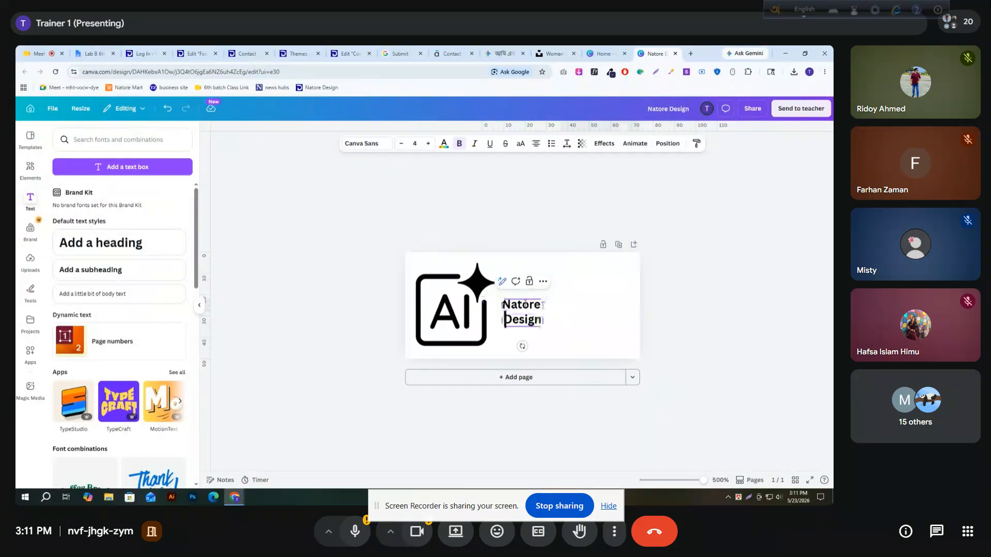
Left-align the two-line "Natore Design" text beside the AI icon and enlarge it to font size 10.2
left_click(360, 233)
left_click_drag(524, 312, 535, 294)
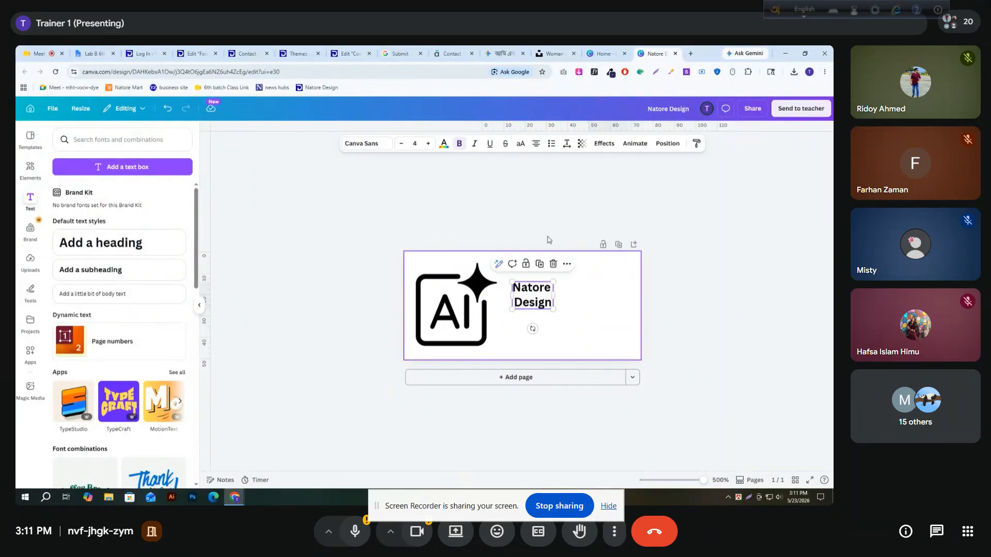
left_click(536, 145)
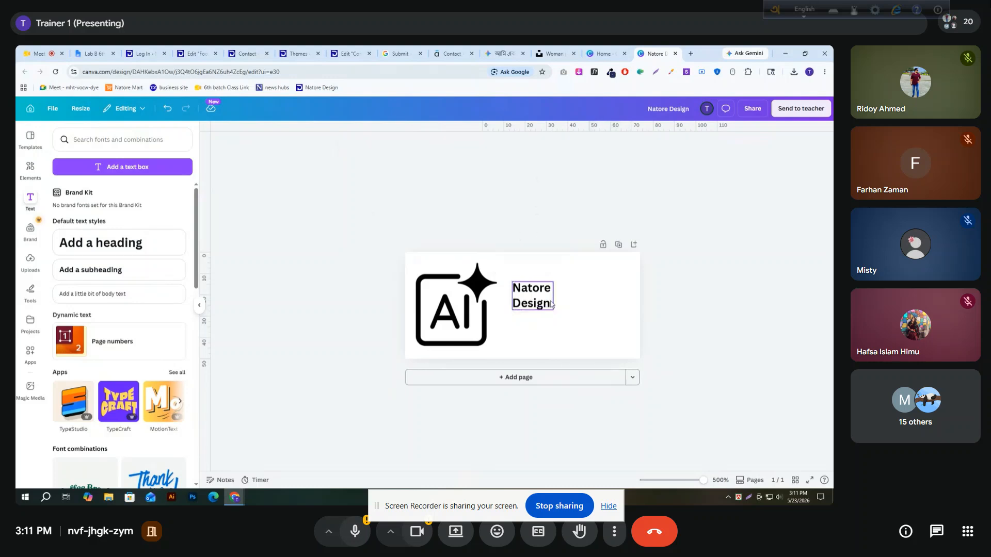
left_click_drag(553, 310, 616, 346)
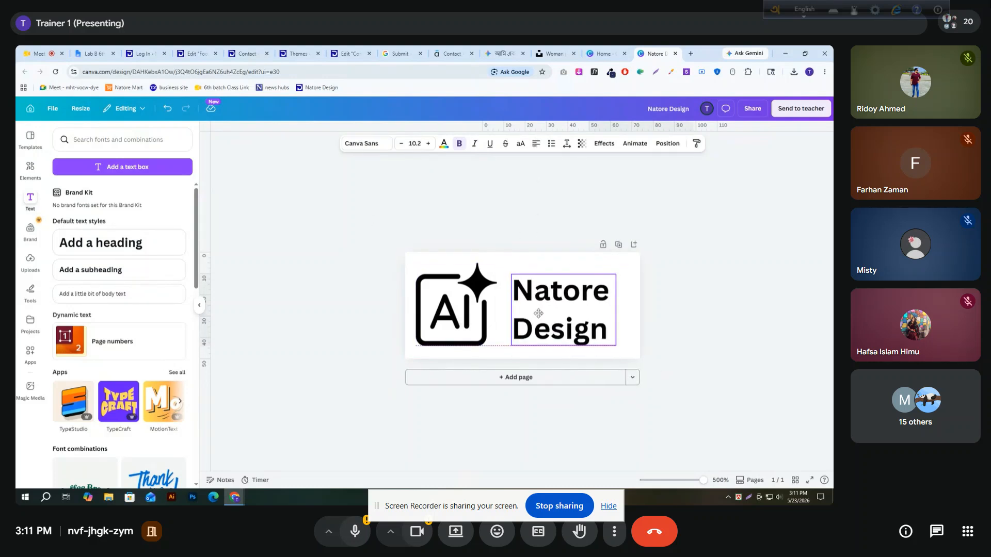
left_click(469, 227)
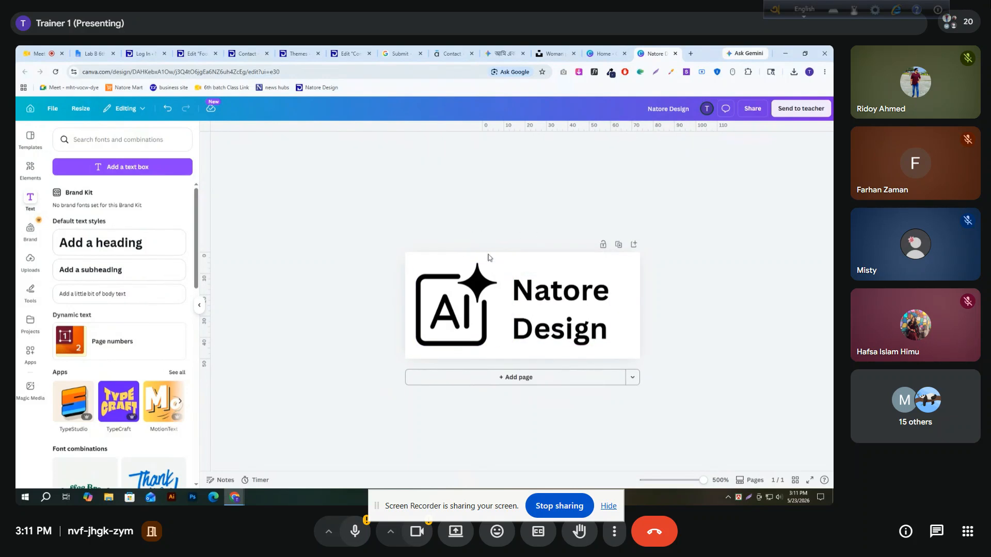
Tighten the line spacing of the "Natore Design" text to 0.86
left_click(541, 316)
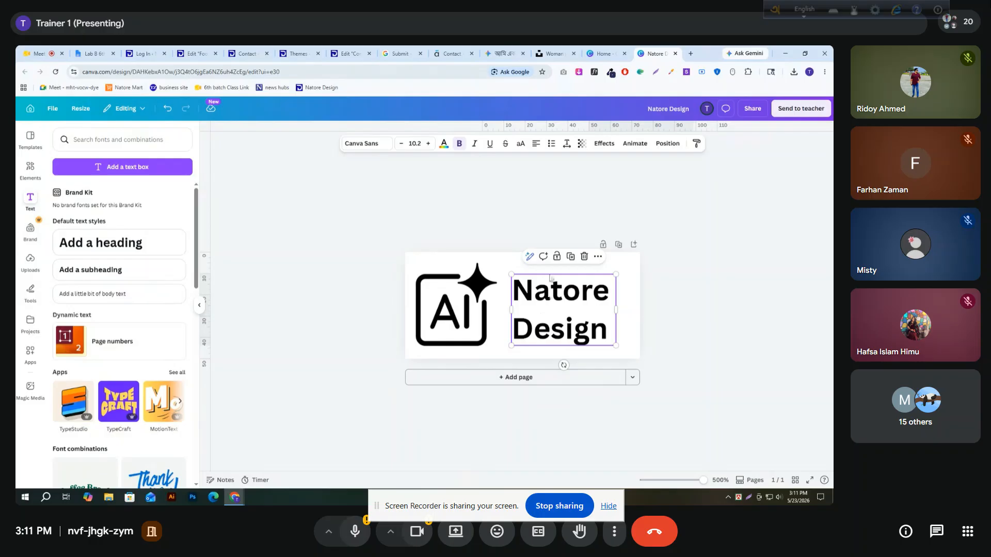
left_click(566, 144)
left_click_drag(552, 209, 535, 210)
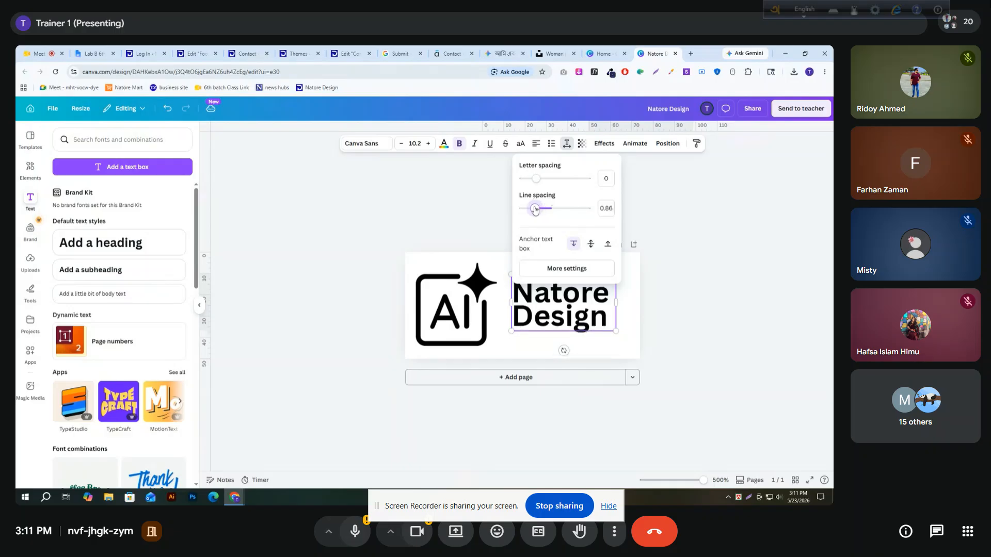
left_click(387, 212)
Make the "Natore Design" text uppercase, then move it against the AI icon and enlarge it to font size 11.4
left_click(544, 297)
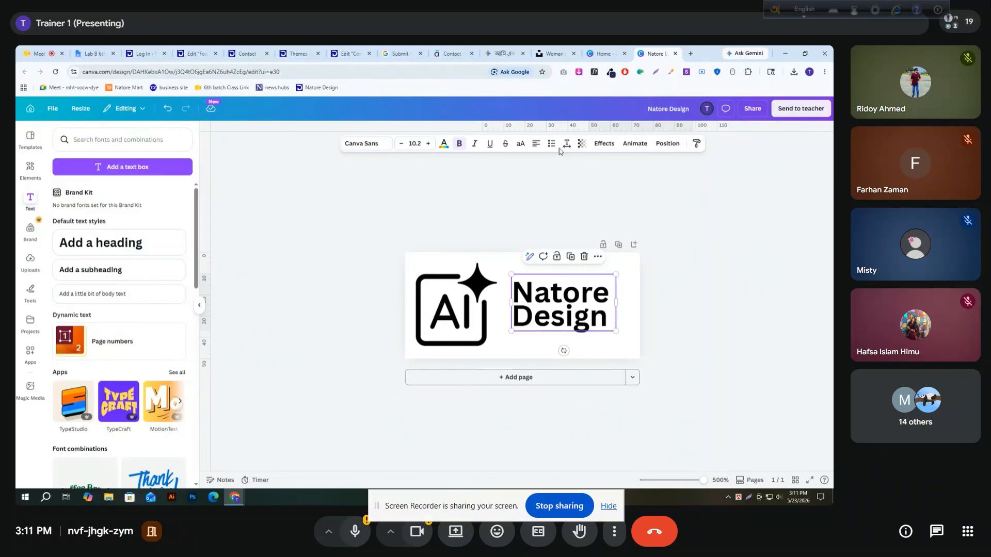
left_click(521, 146)
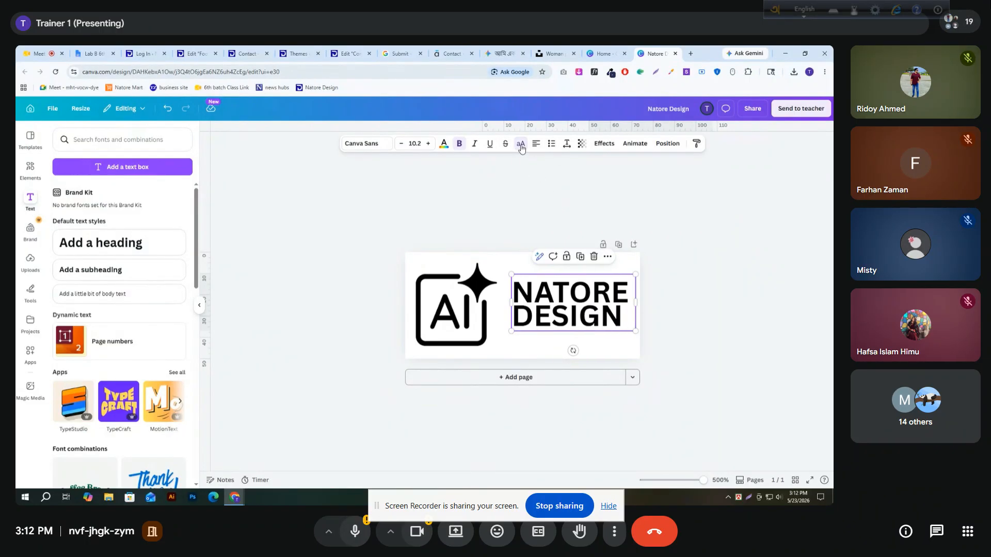
left_click(484, 201)
left_click_drag(554, 293, 541, 282)
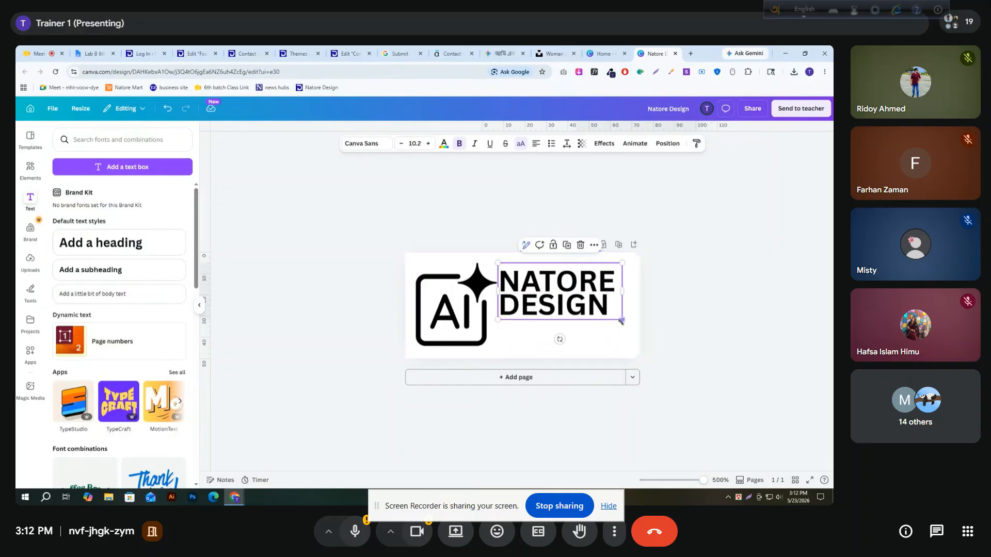
left_click_drag(622, 321, 634, 328)
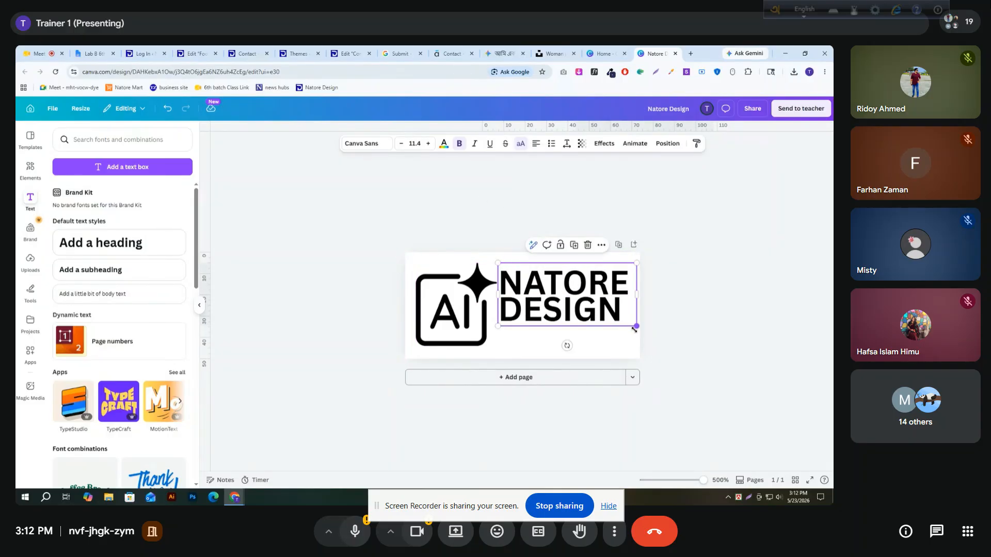
Set the line spacing of the "NATORE DESIGN" text to 1.04
left_click(567, 144)
left_click_drag(536, 211, 540, 210)
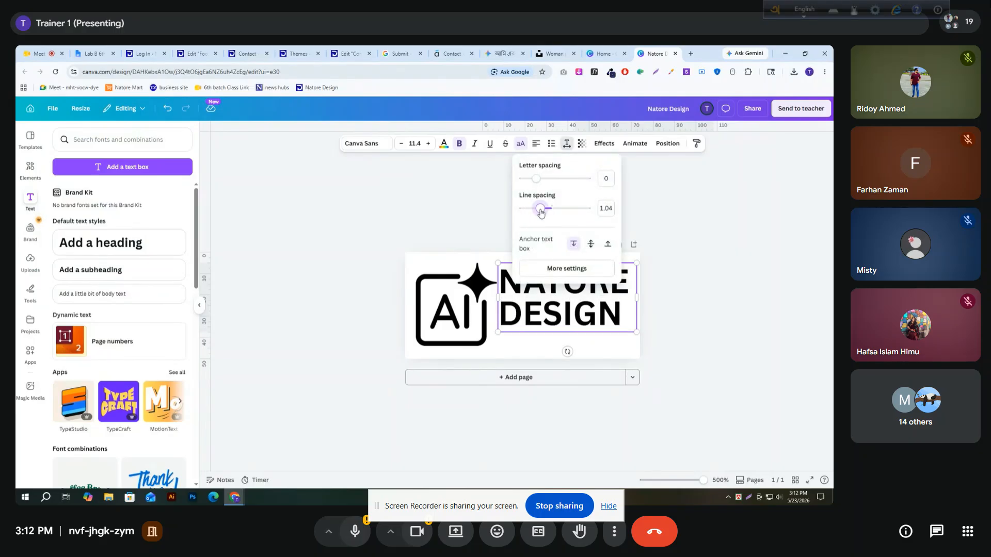
left_click(343, 205)
Shrink the AI icon slightly and enlarge the "NATORE DESIGN" text to font size 12.9, filling the space beside the icon
left_click_drag(528, 295, 533, 316)
left_click(449, 310)
left_click_drag(494, 341, 491, 338)
left_click(515, 305)
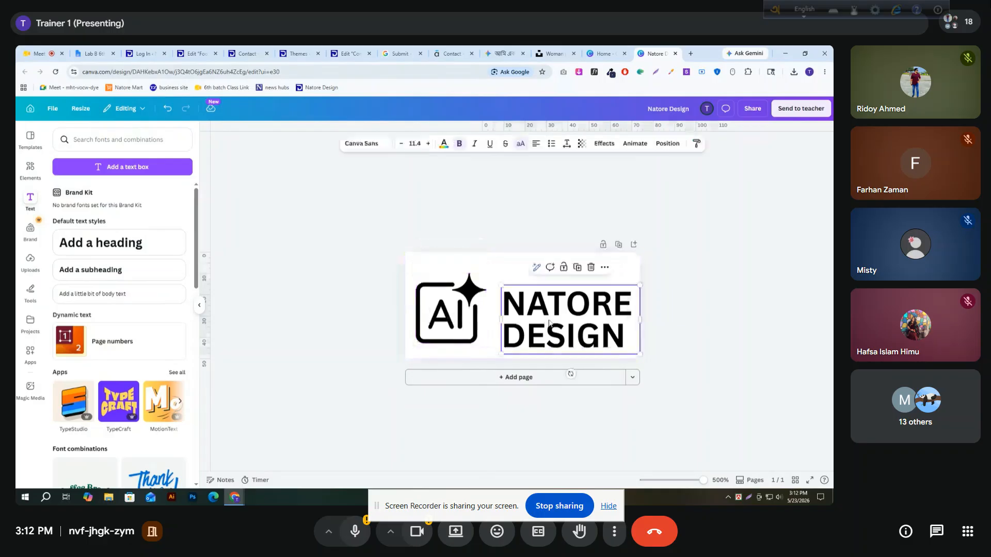
left_click_drag(499, 282, 489, 263)
left_click(367, 244)
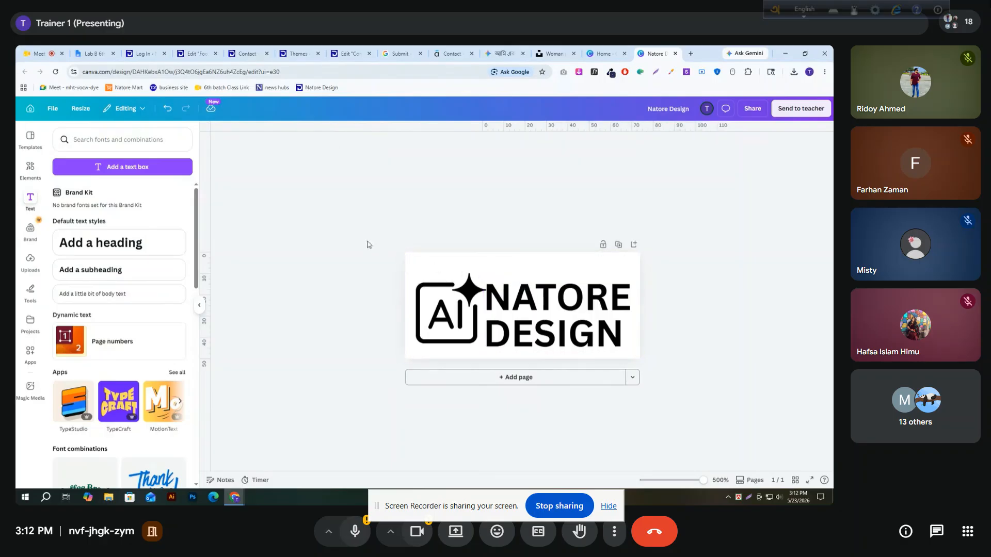
Try centre and right alignment on both lines of the logo text and return them to left alignment
left_click(557, 295)
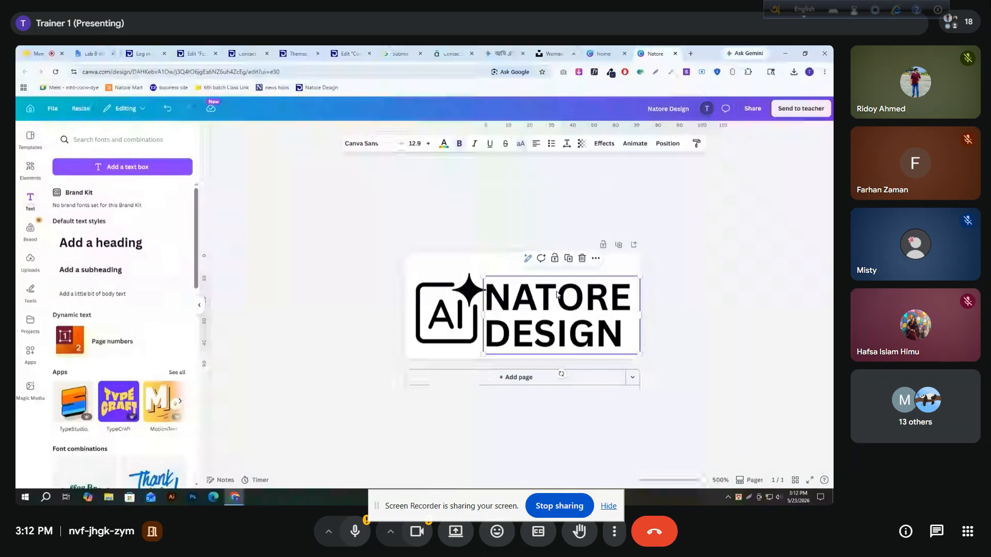
double_click(561, 298)
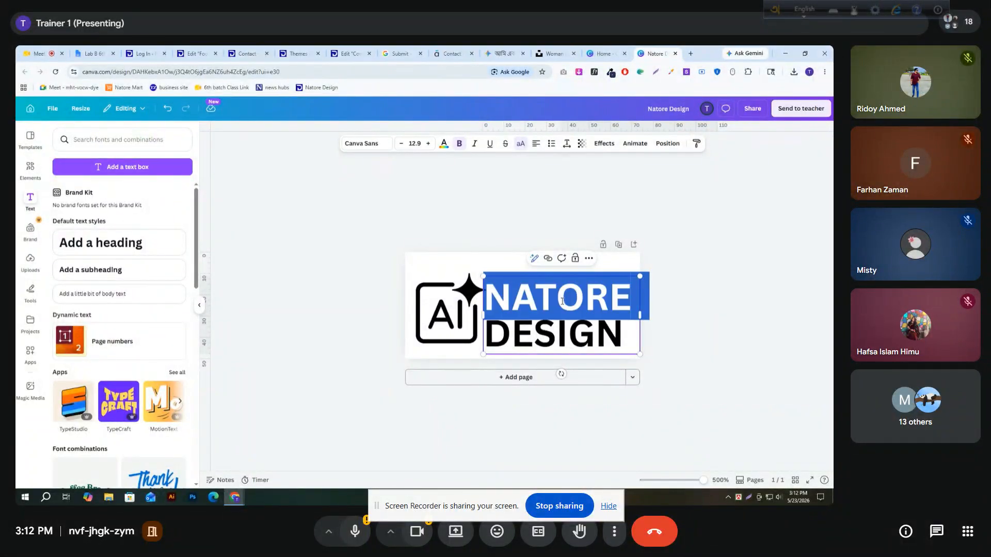
left_click_drag(562, 301, 562, 324)
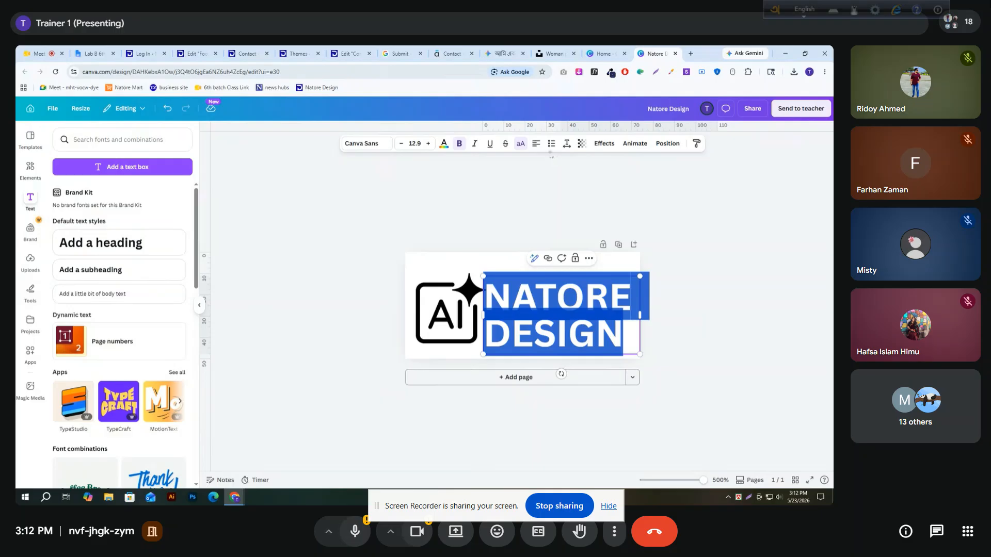
left_click(534, 147)
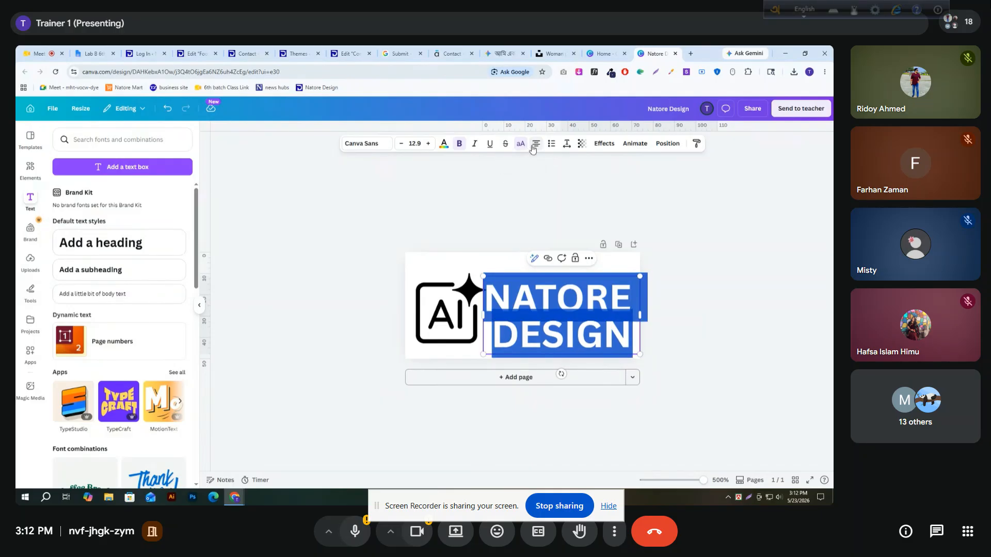
left_click(536, 146)
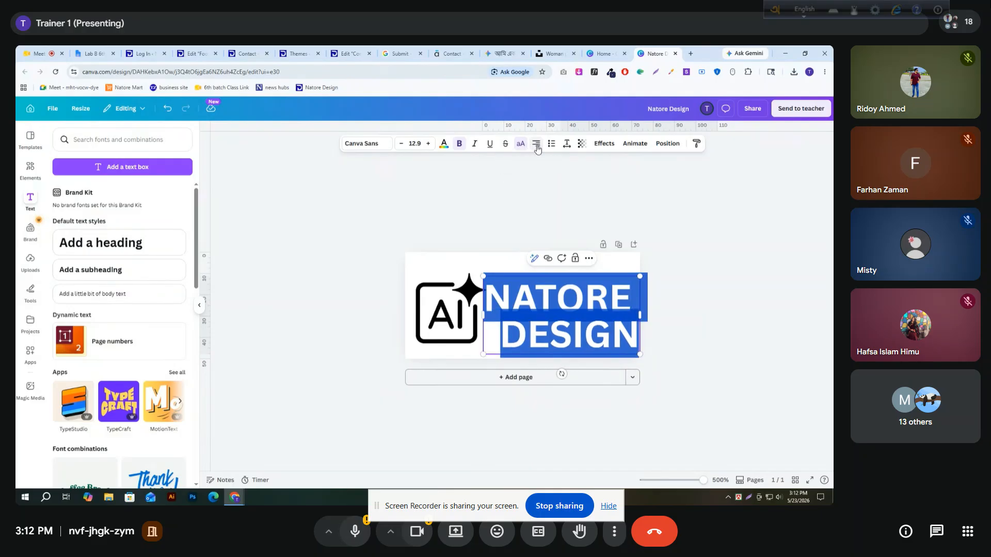
left_click(537, 147)
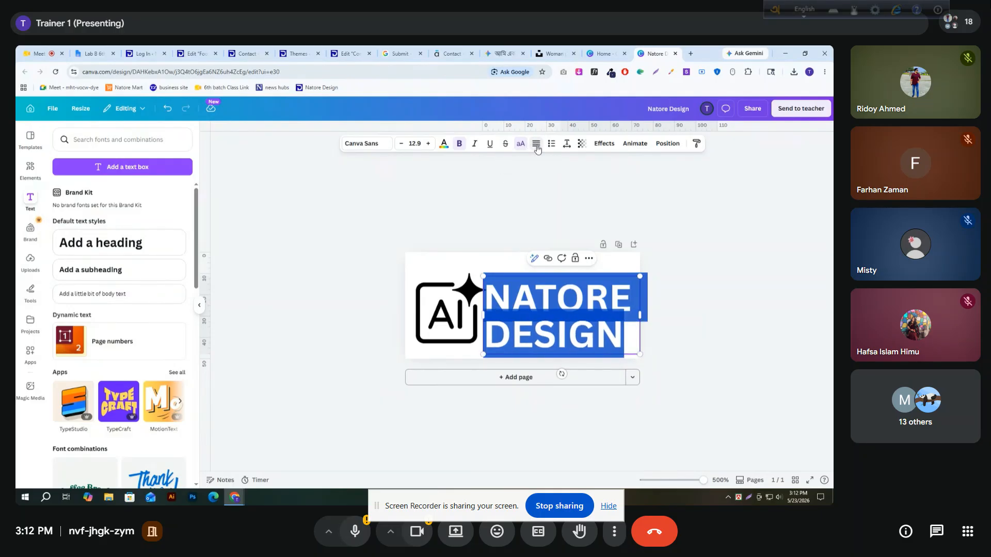
left_click(520, 204)
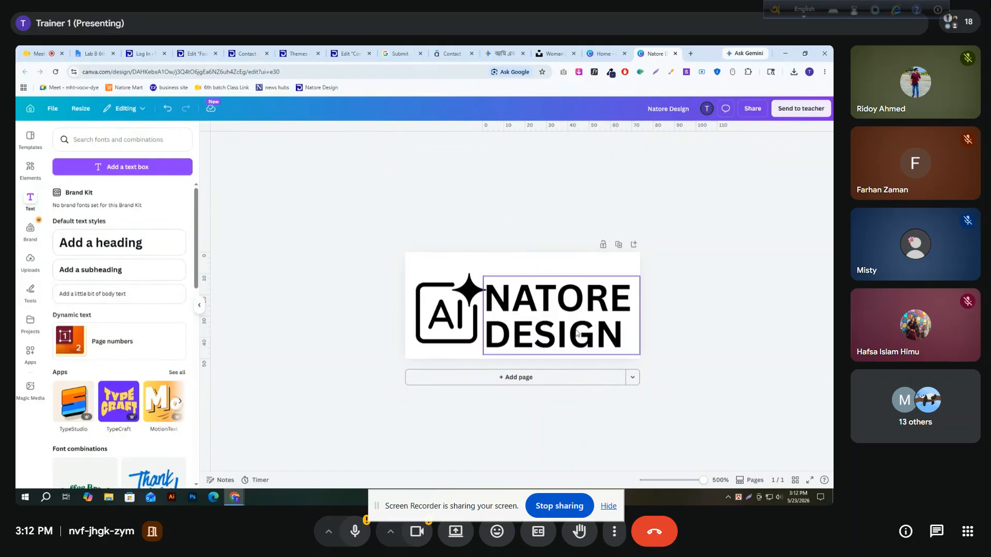
Move the "NATORE DESIGN" text slightly up and shift the AI icon slightly up and to the left
left_click_drag(577, 338, 578, 332)
left_click(743, 331)
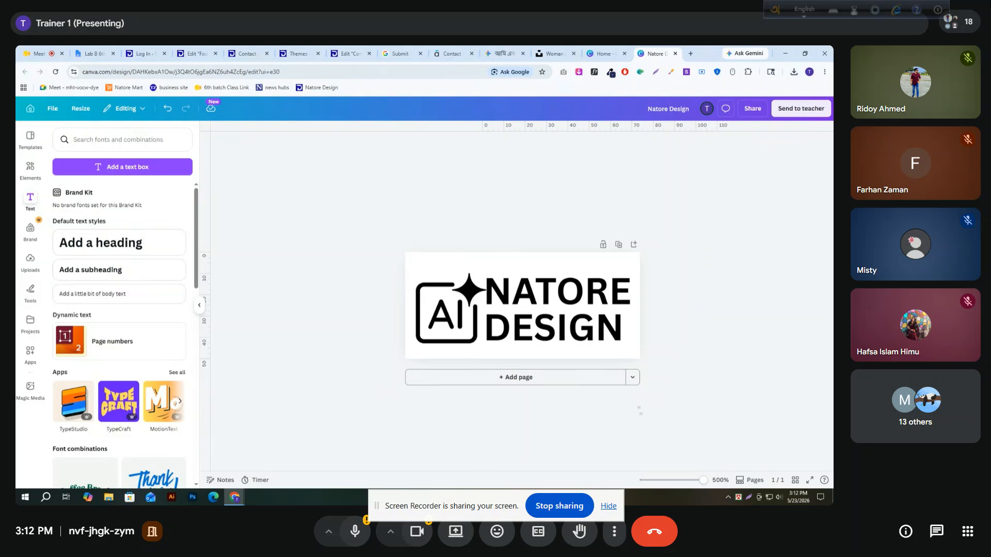
left_click_drag(453, 317, 449, 308)
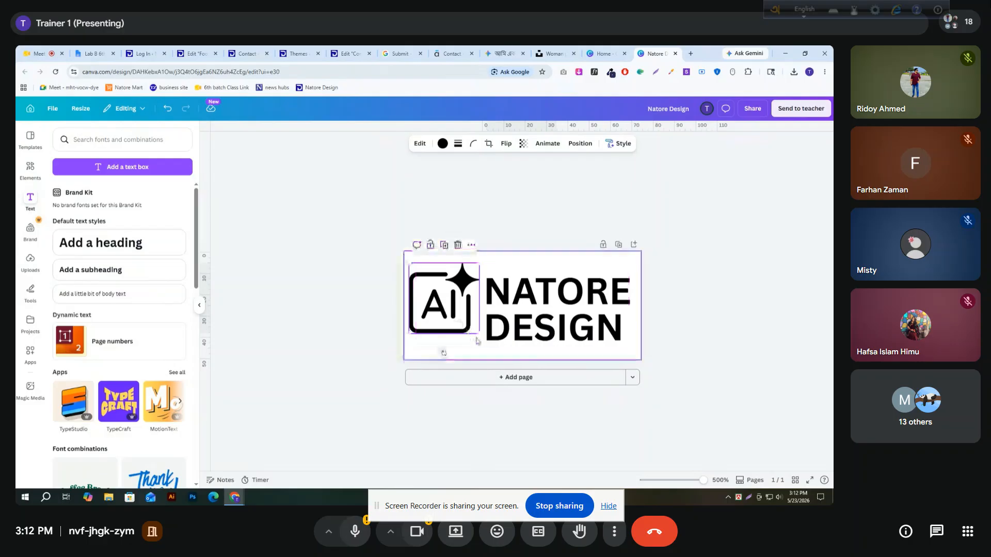
key("alt+Tab")
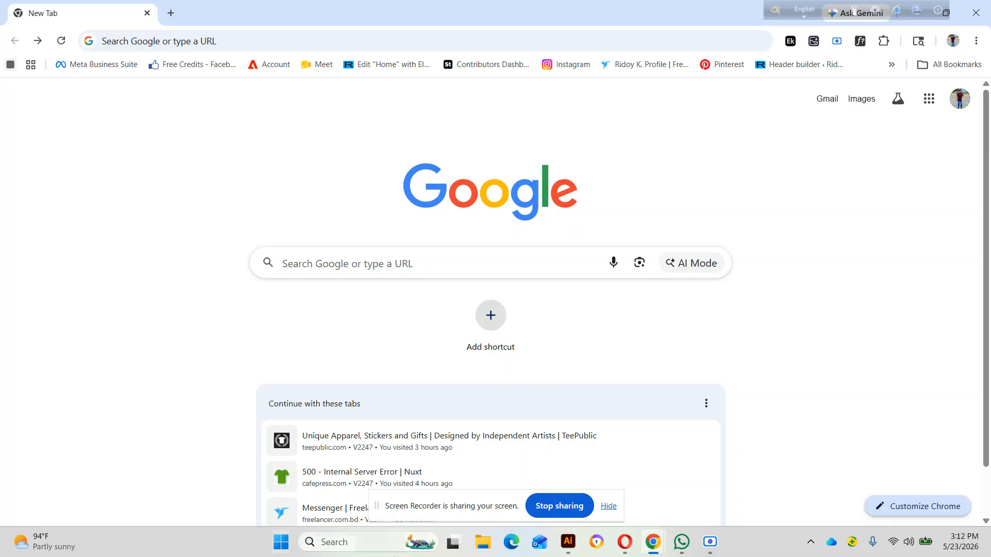
mouse_move(663, 547)
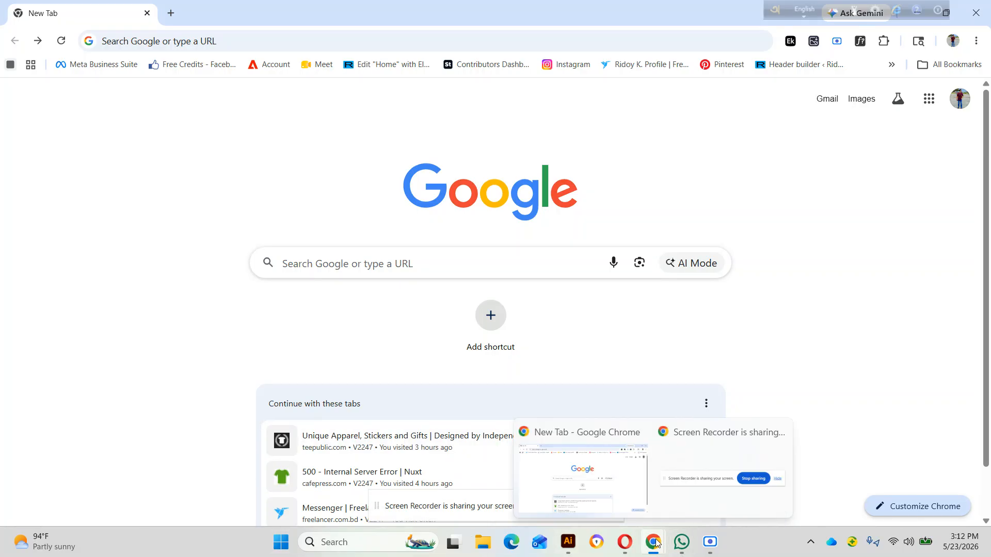
mouse_move(662, 483)
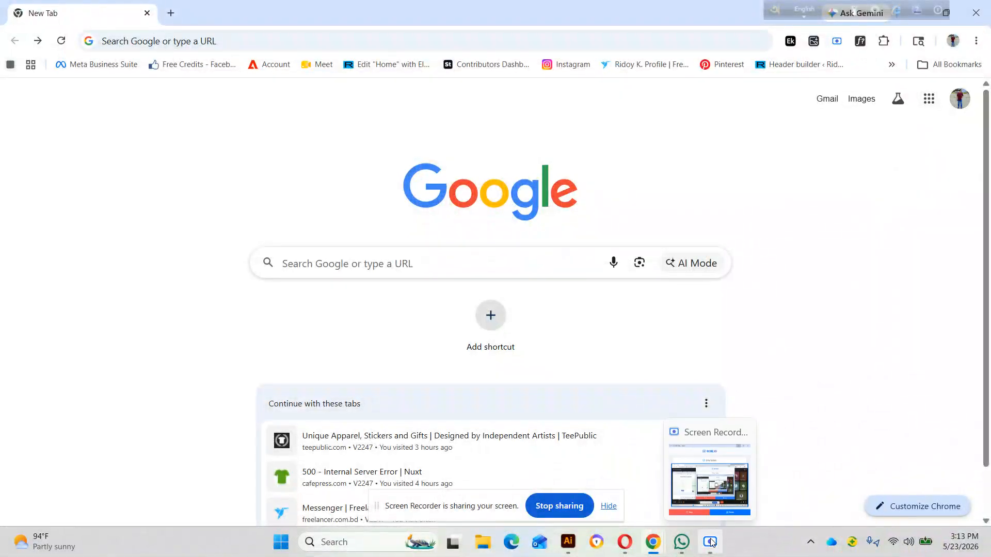
left_click(710, 542)
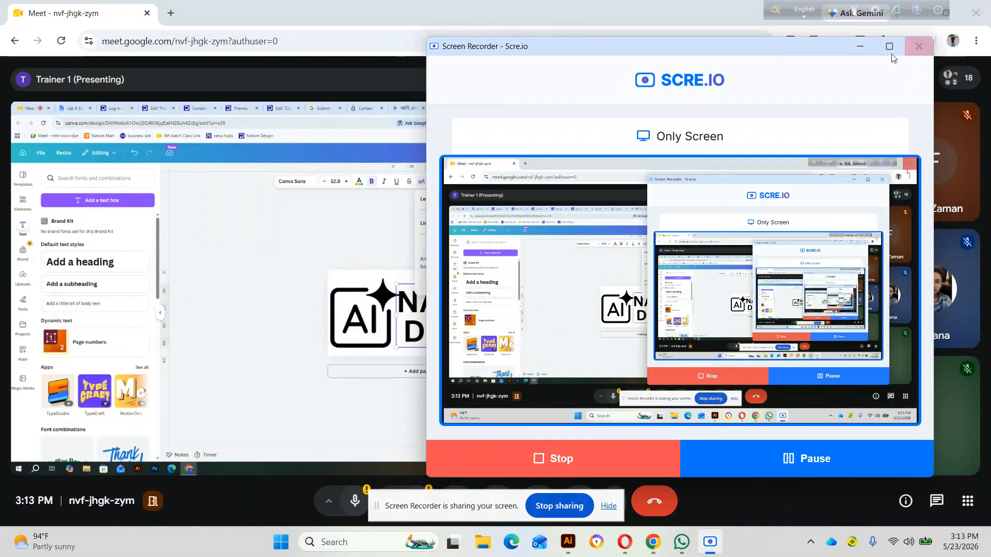
left_click(860, 45)
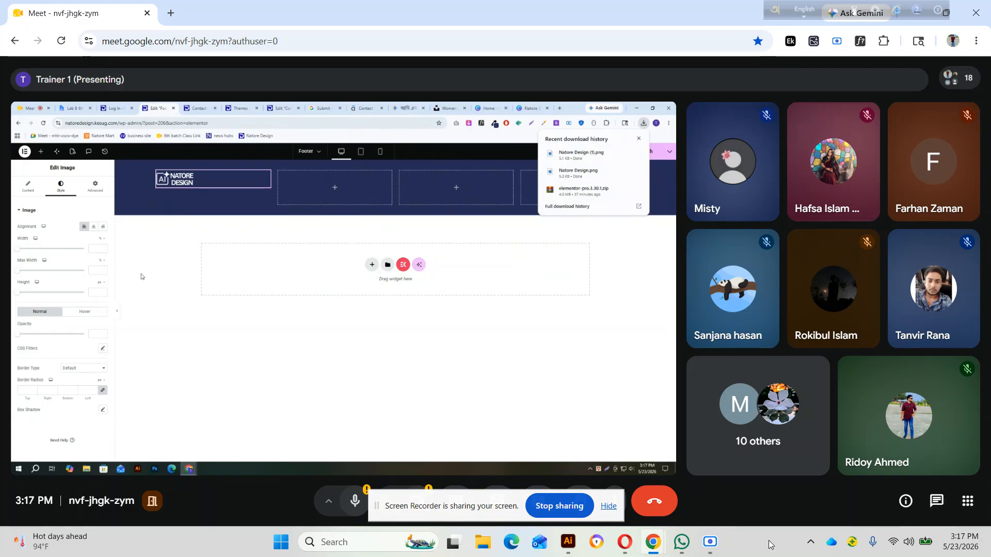
mouse_move(710, 539)
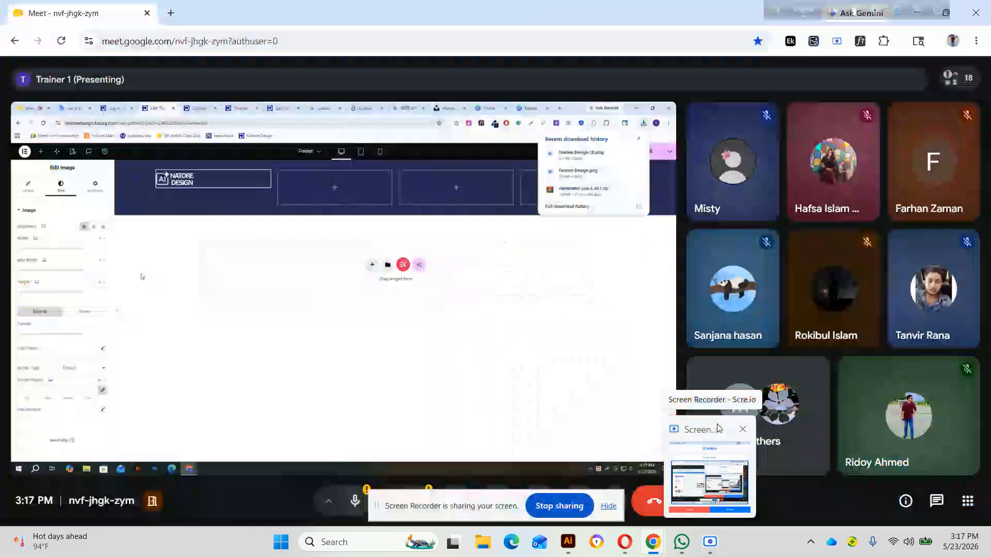
left_click(711, 485)
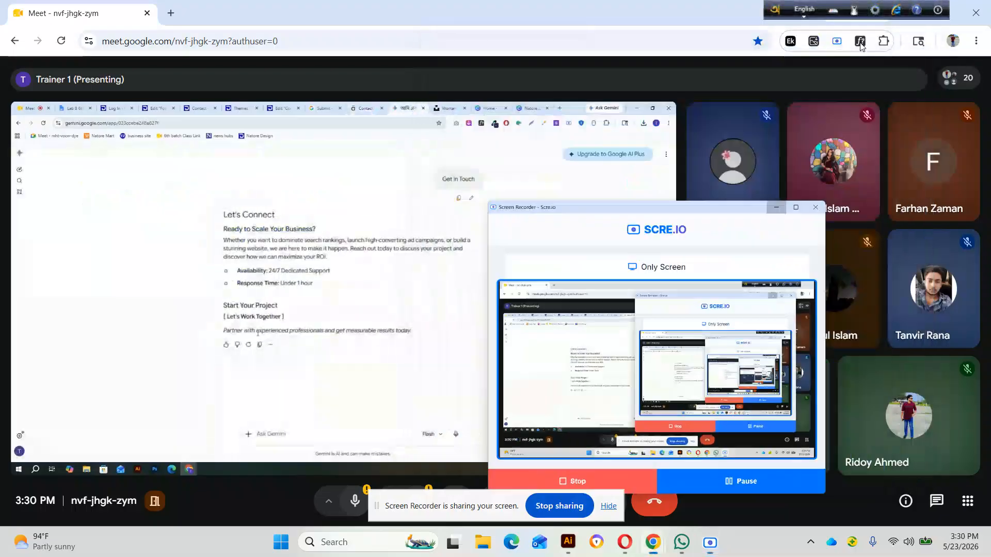
left_click(776, 208)
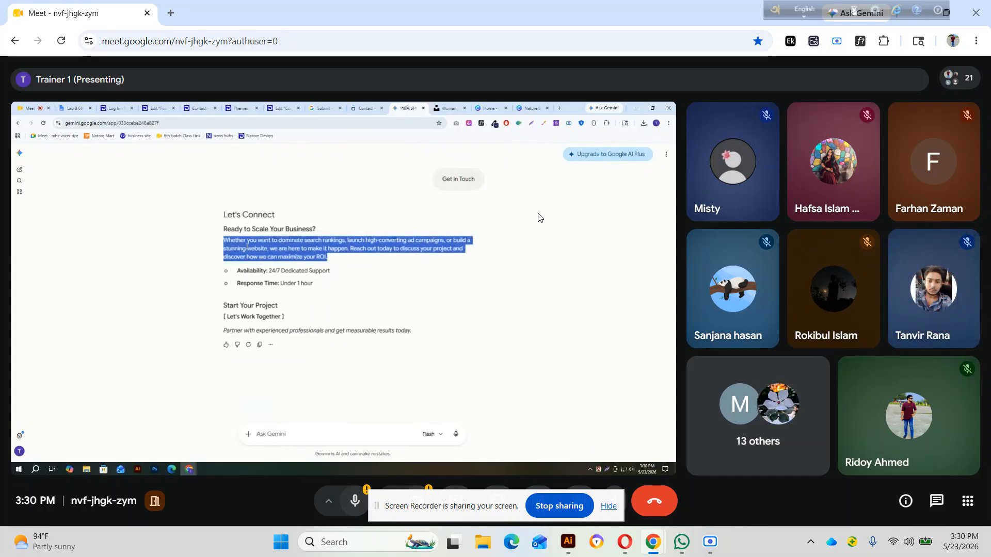
left_click(666, 461)
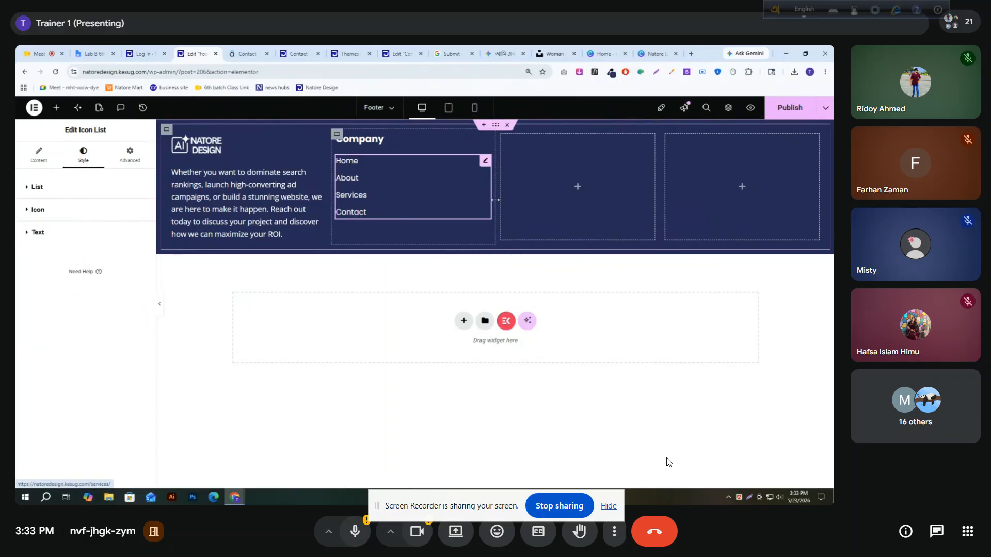
Duplicate the "Company" heading in the Elementor footer and place the copy in the empty third column
right_click(482, 145)
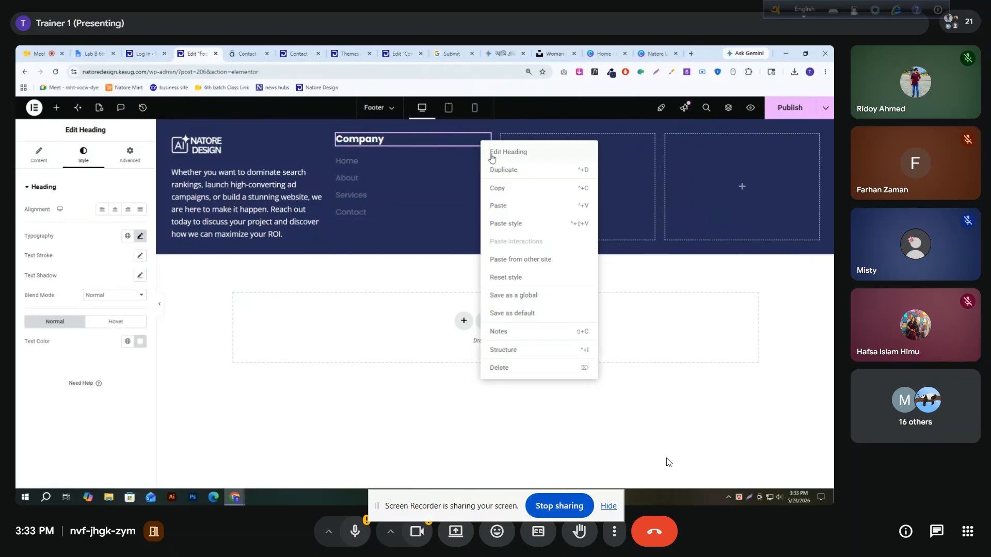
left_click(503, 171)
left_click_drag(500, 161, 528, 162)
Duplicate the Home/About/Services/Contact link list and place the copy beneath the heading in the third footer column
right_click(485, 165)
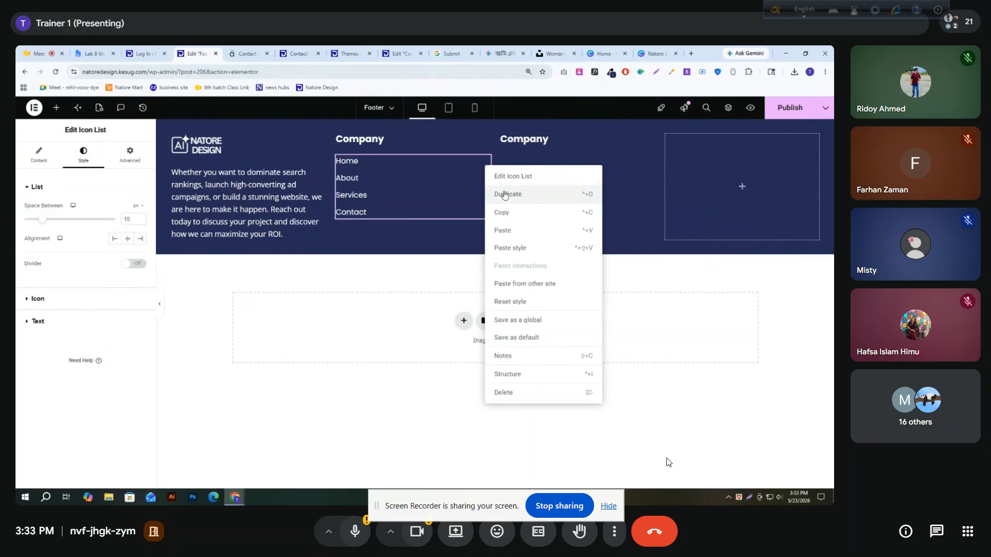
left_click(504, 195)
left_click_drag(485, 234, 615, 140)
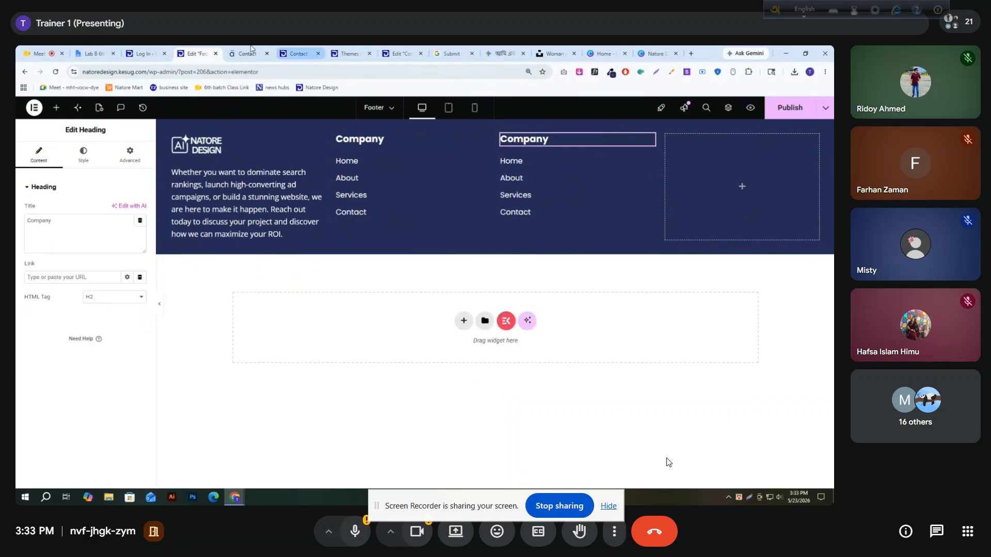
Copy the "Business" heading text from the reference site's footer and use it as the third column's heading title
key("ctrl+Tab")
left_click_drag(489, 272, 440, 268)
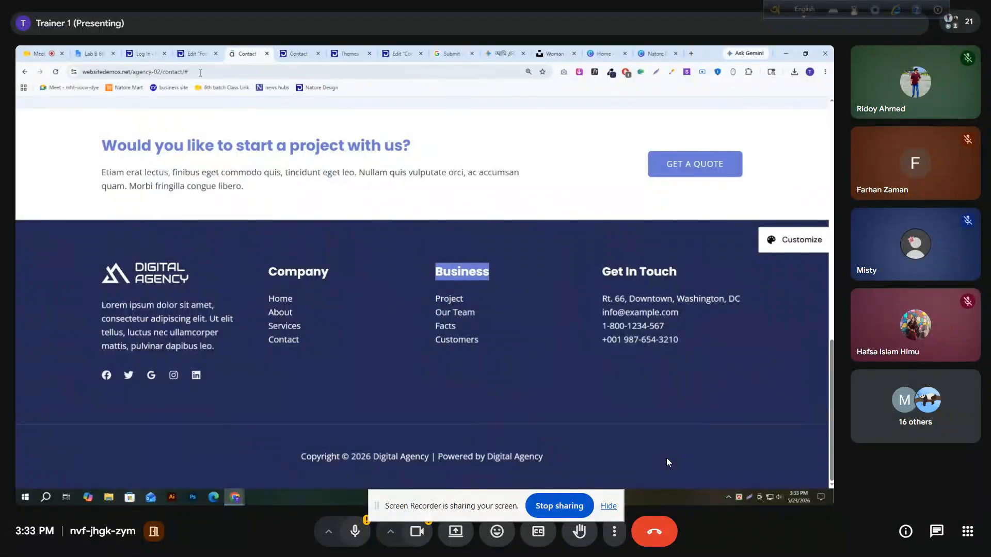
left_click(198, 53)
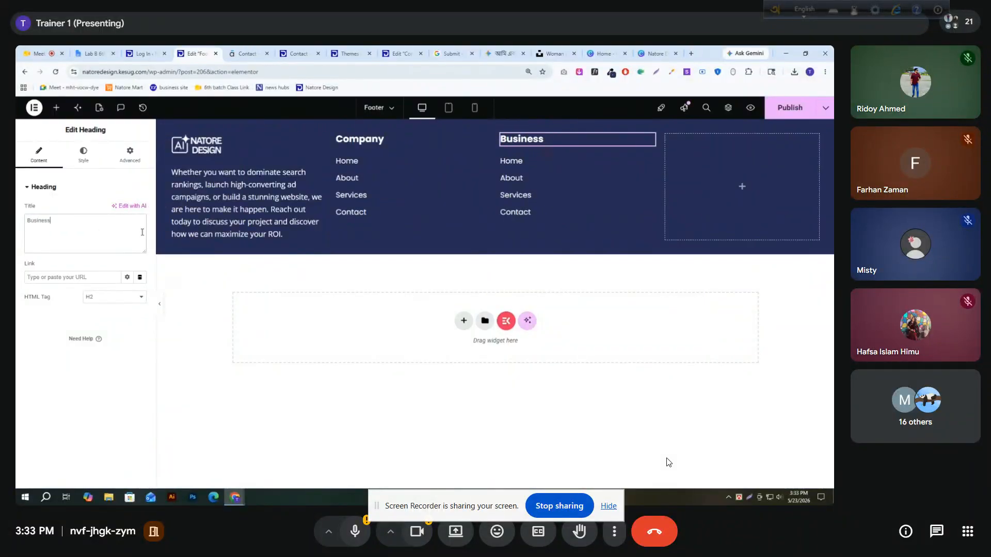
Delete the About, Services and Contact items from the link list under the "Business" heading
left_click(647, 167)
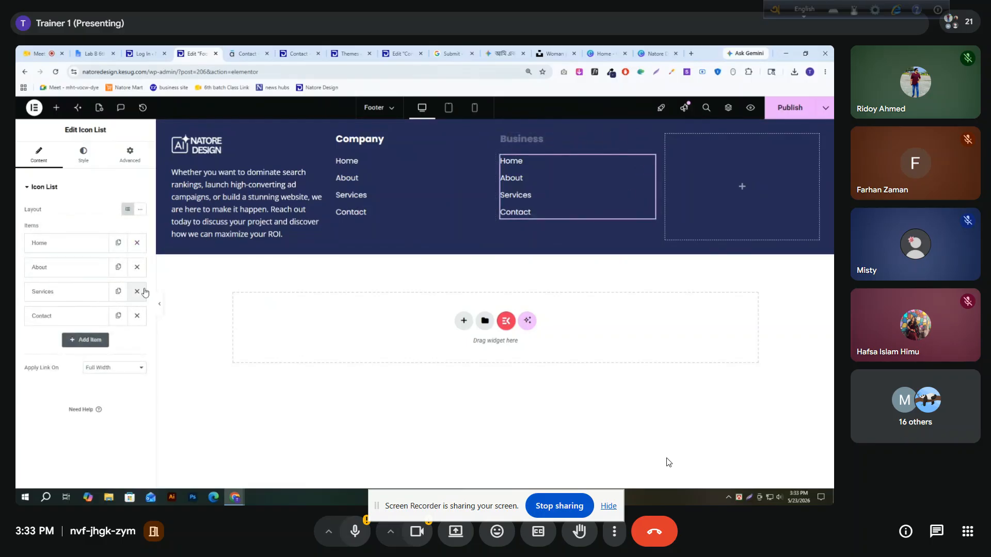
left_click(137, 267)
left_click(137, 267)
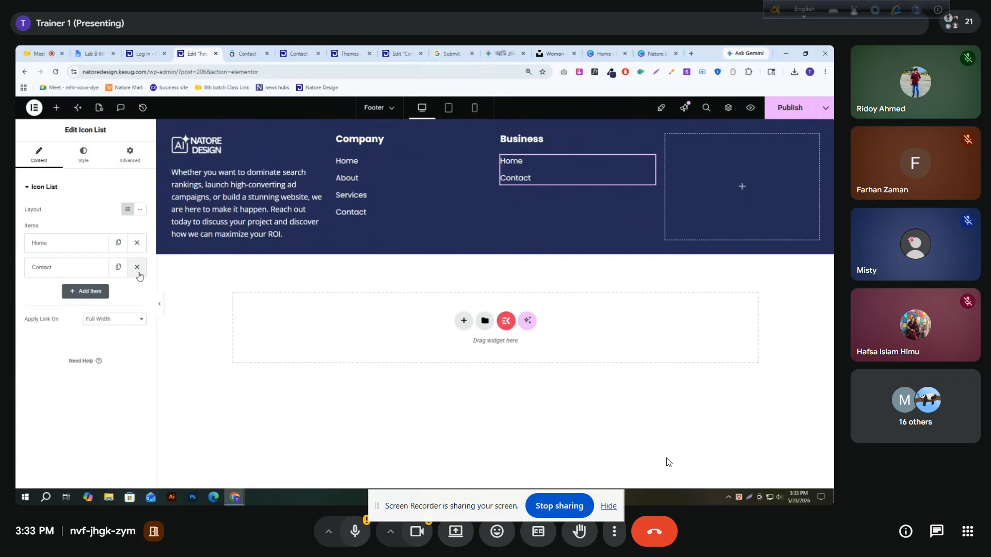
left_click(137, 267)
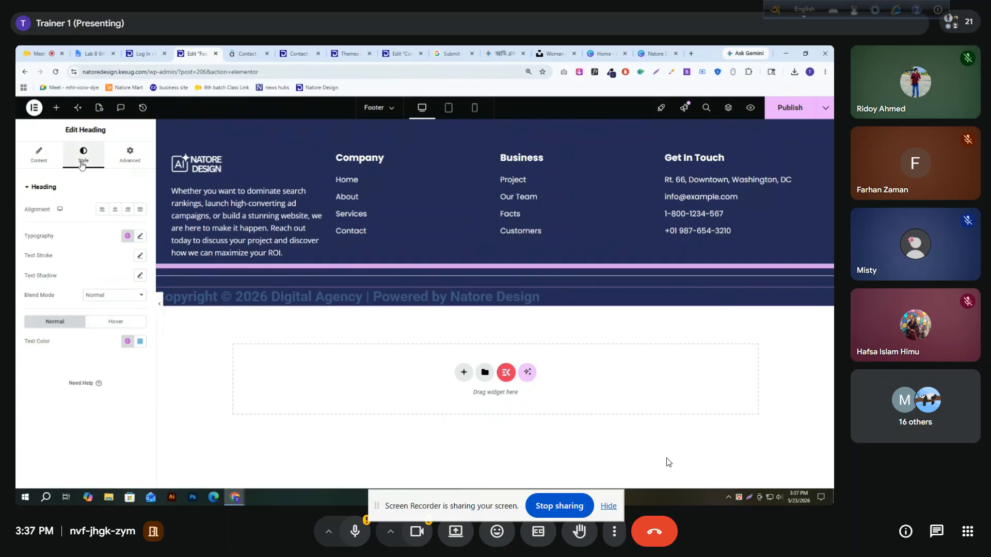
Centre the copyright heading and set its typography to Open Sans at 16 px
left_click(115, 209)
left_click(137, 238)
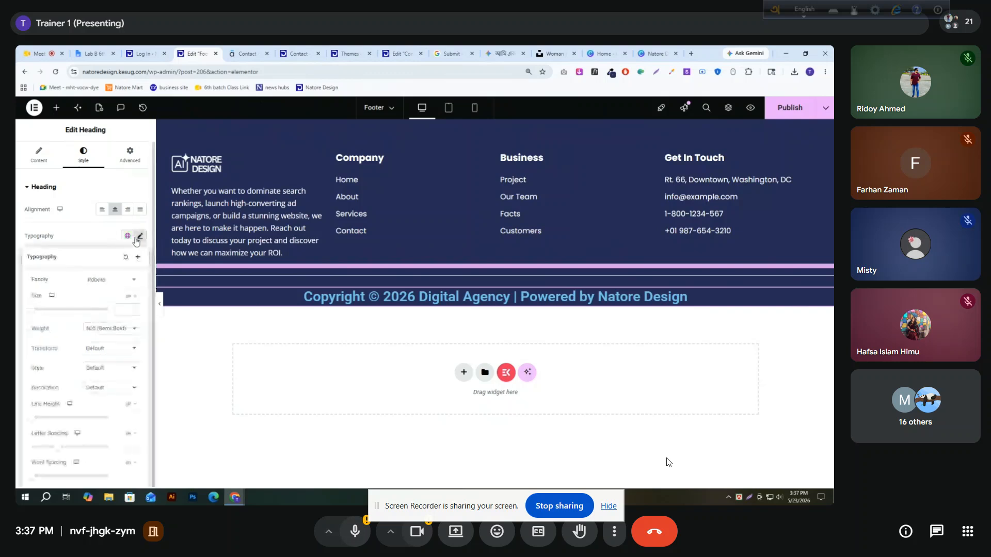
left_click(131, 279)
type("open")
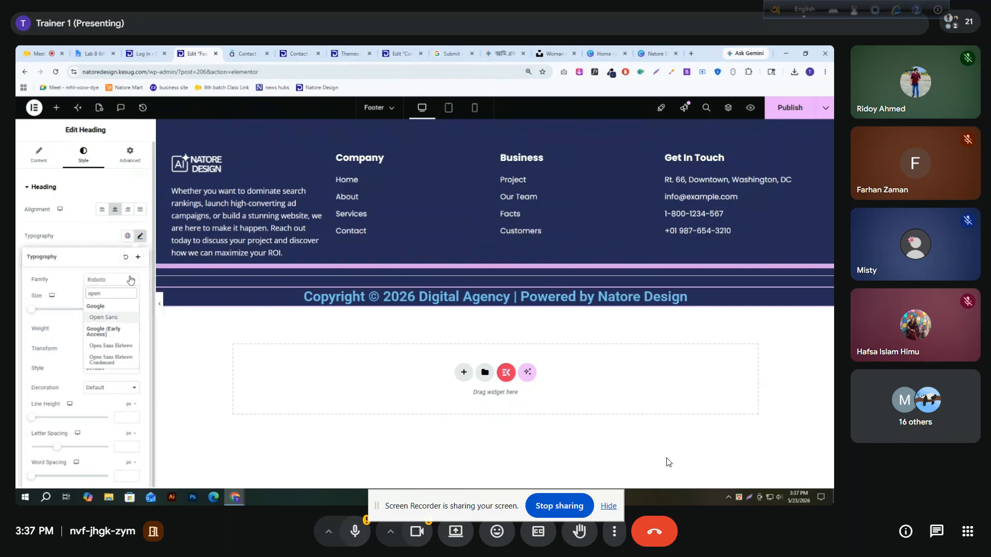
left_click(104, 318)
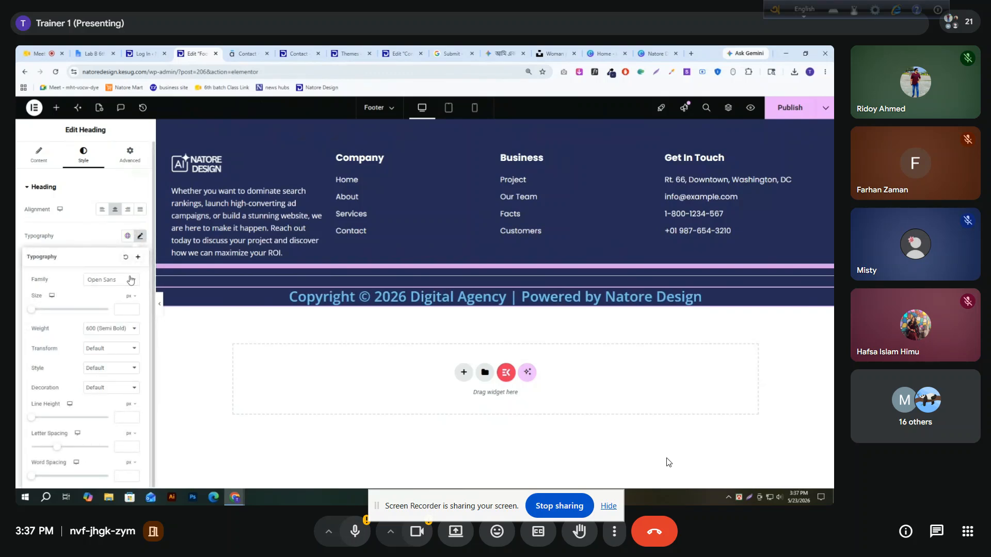
left_click(124, 311)
type("10")
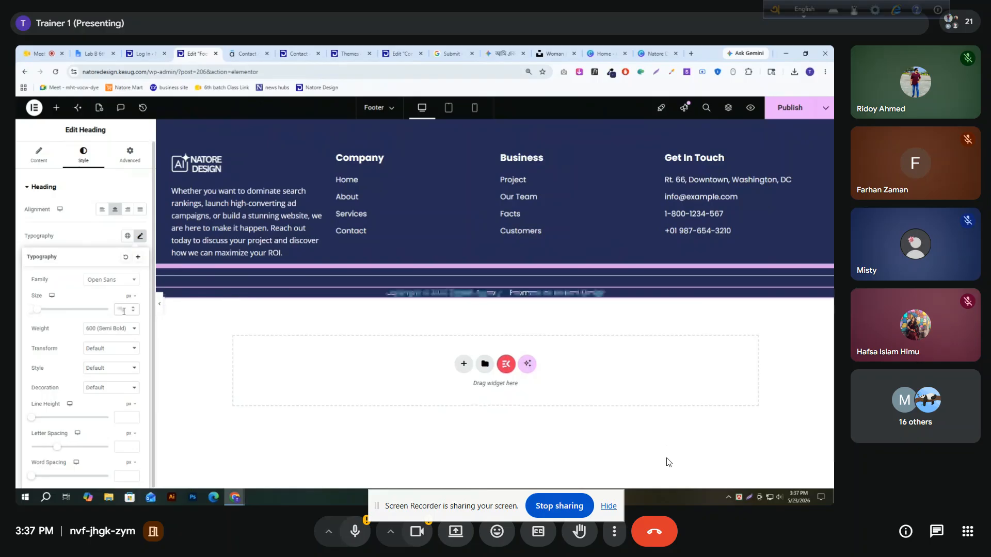
Set the copyright heading's weight to 700 (Bold) and its text color to white, #FFFFFF
left_click(118, 328)
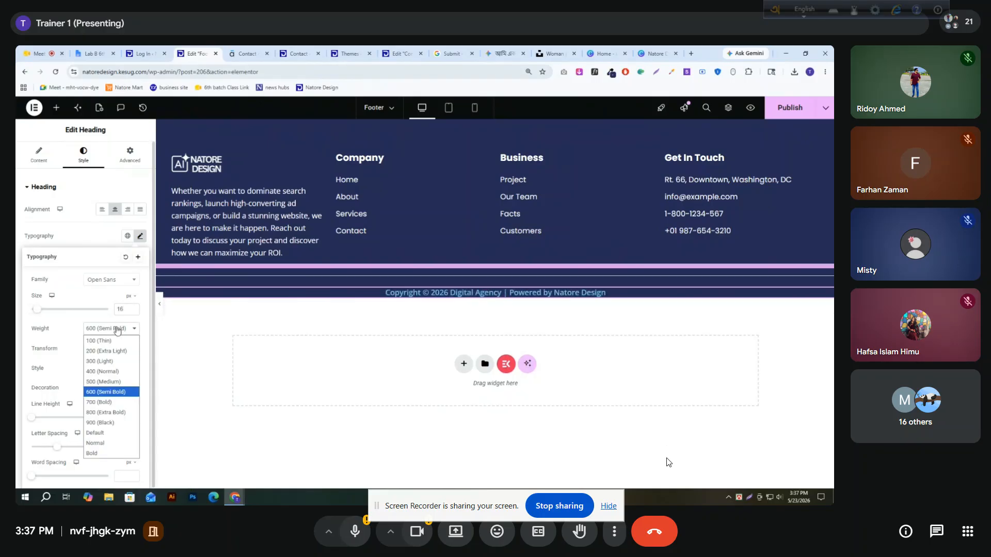
left_click(116, 404)
left_click(72, 247)
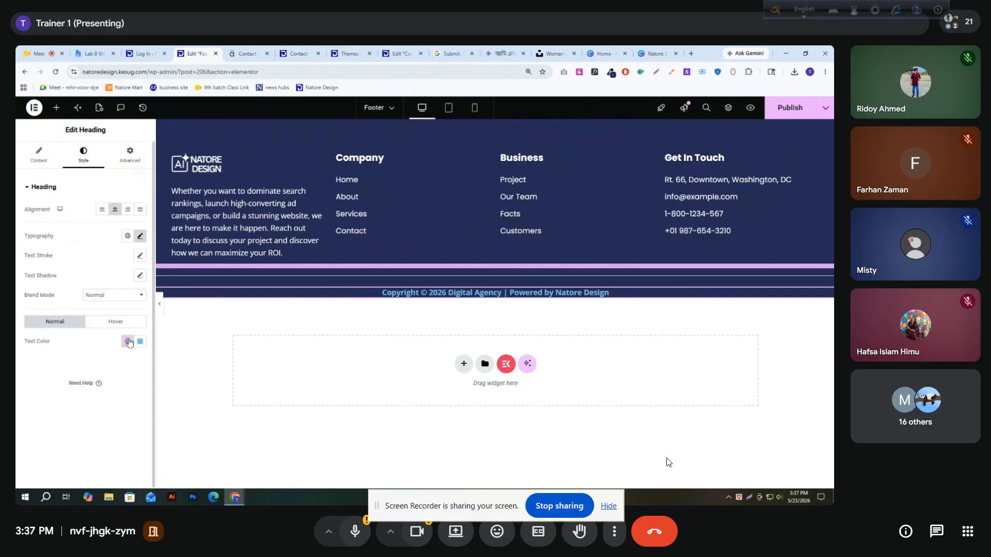
left_click(139, 341)
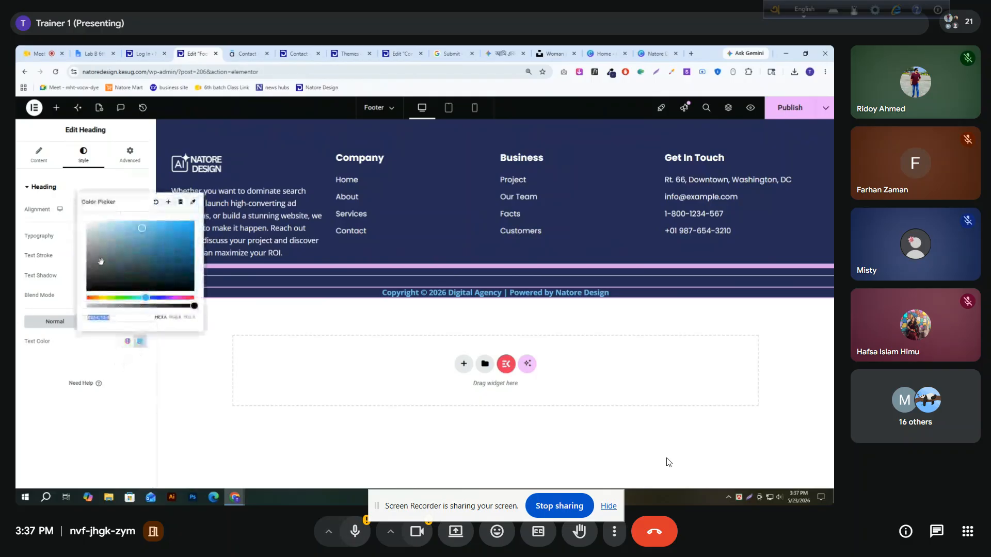
left_click(51, 281)
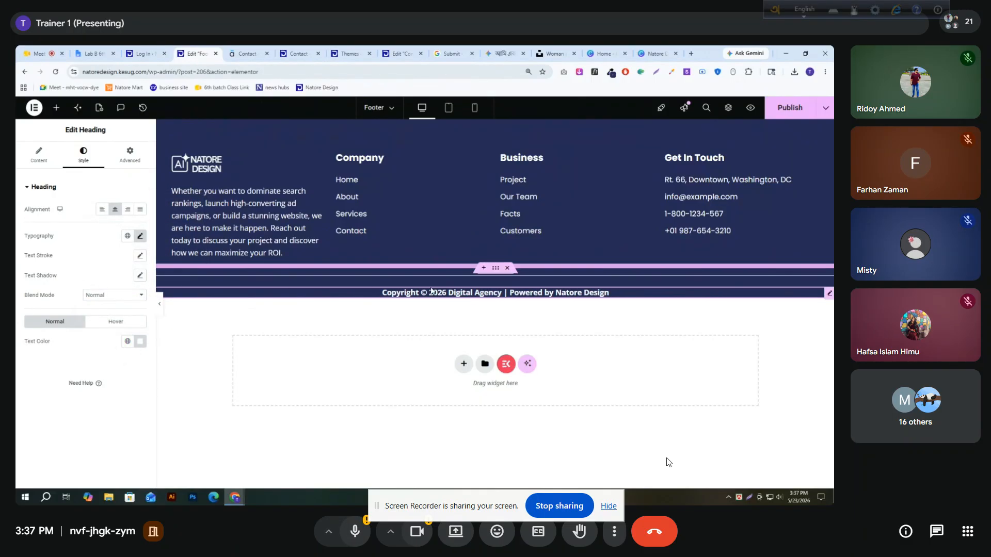
Set the copyright container's padding to 50 px at the bottom and 10 px at the top, and publish the footer
left_click(495, 272)
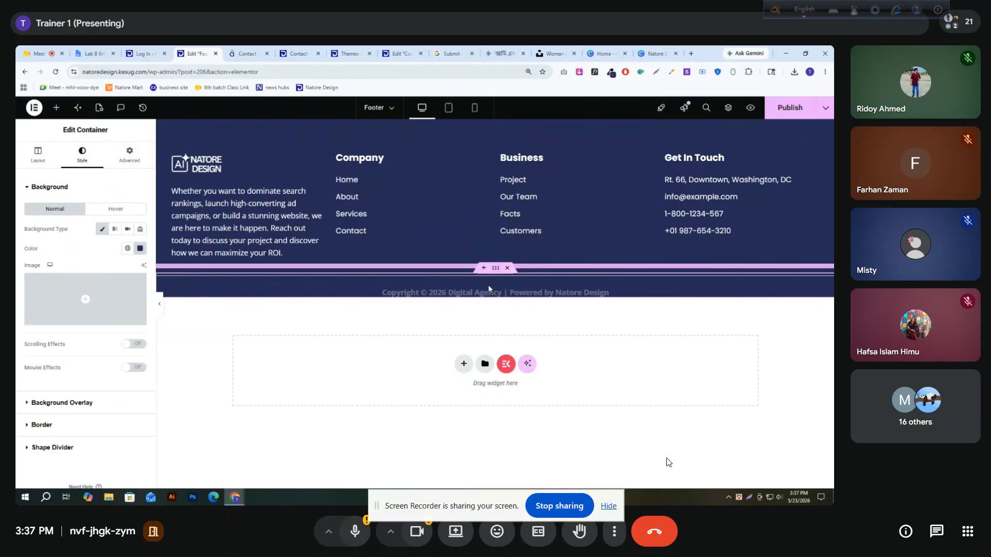
left_click(129, 157)
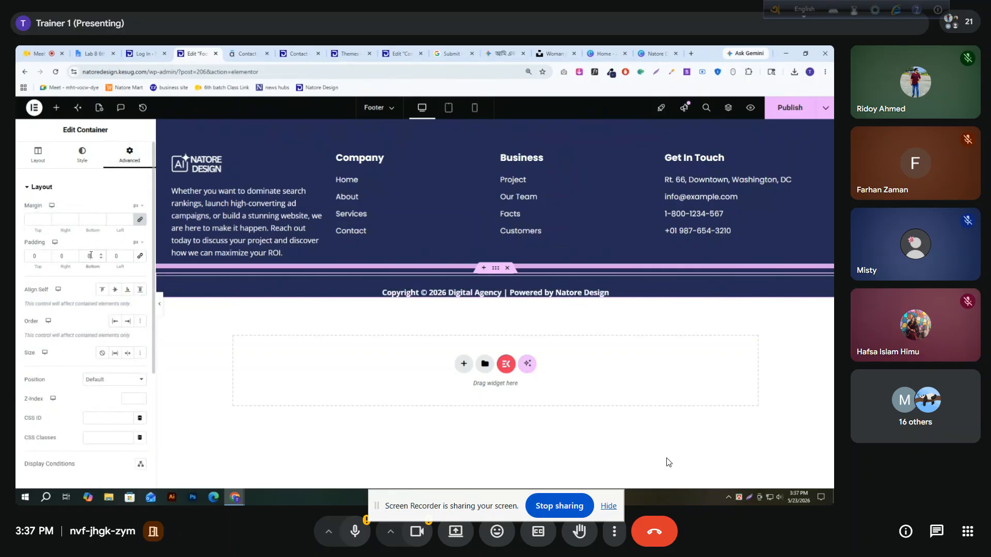
type("50")
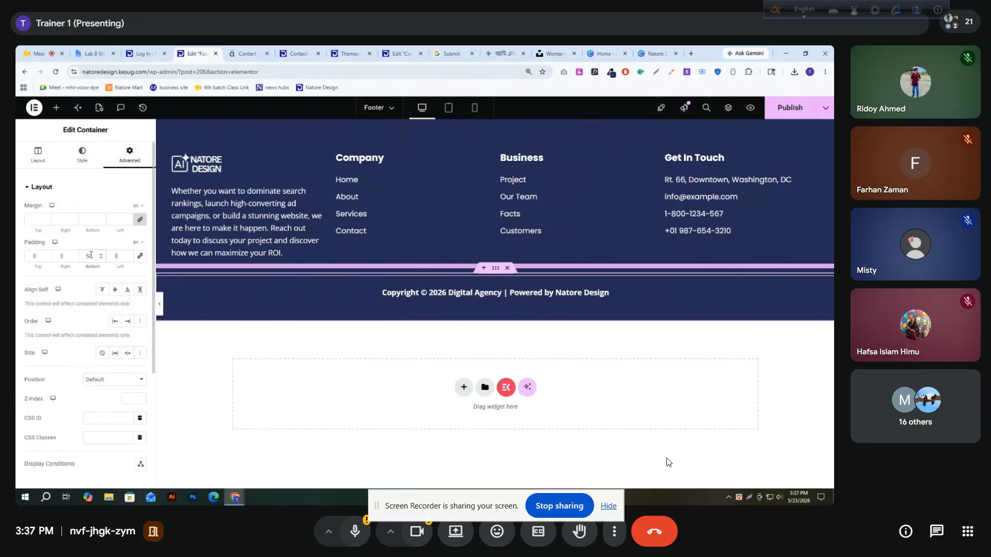
type("10")
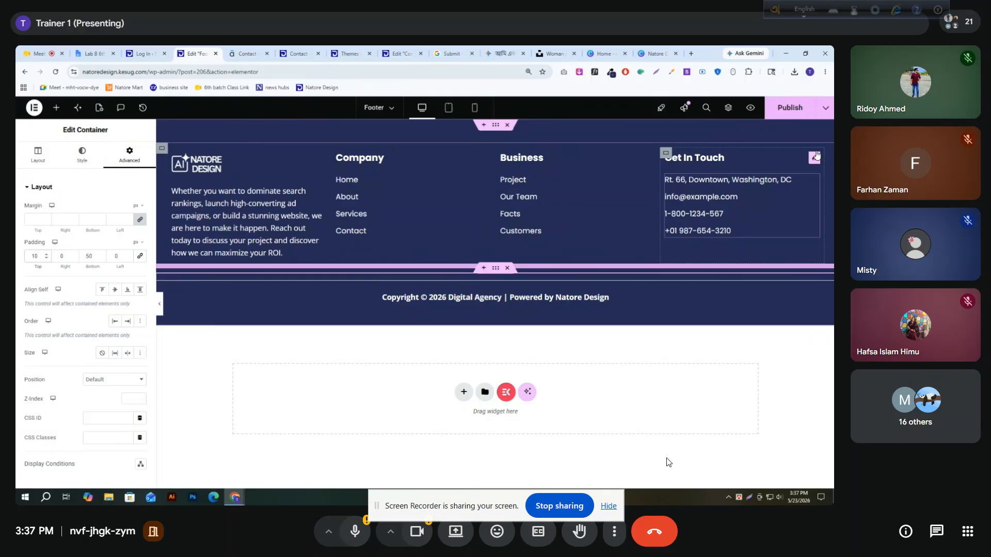
left_click(789, 107)
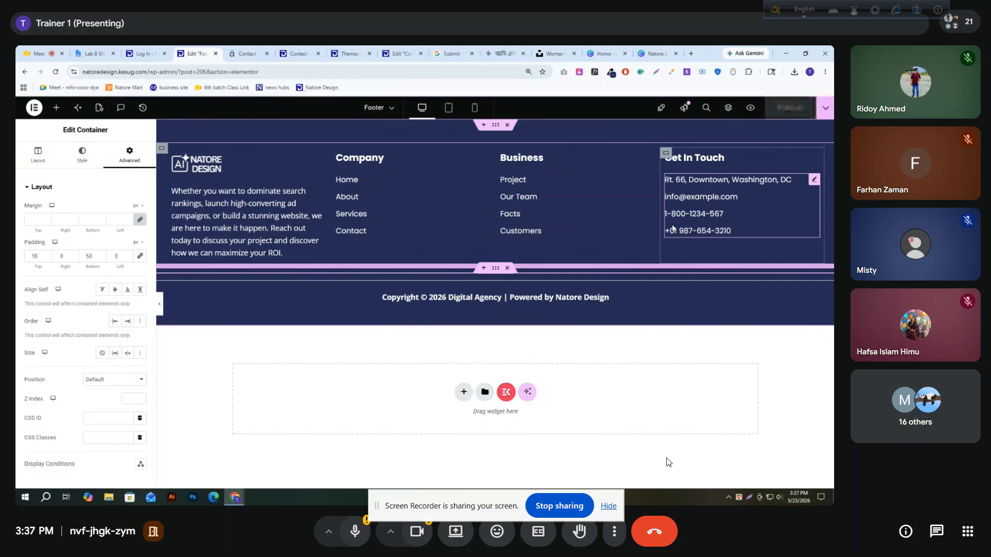
Replace "Digital Agency" with "Natore Design" in the copyright heading's title
left_click(38, 162)
left_click(827, 304)
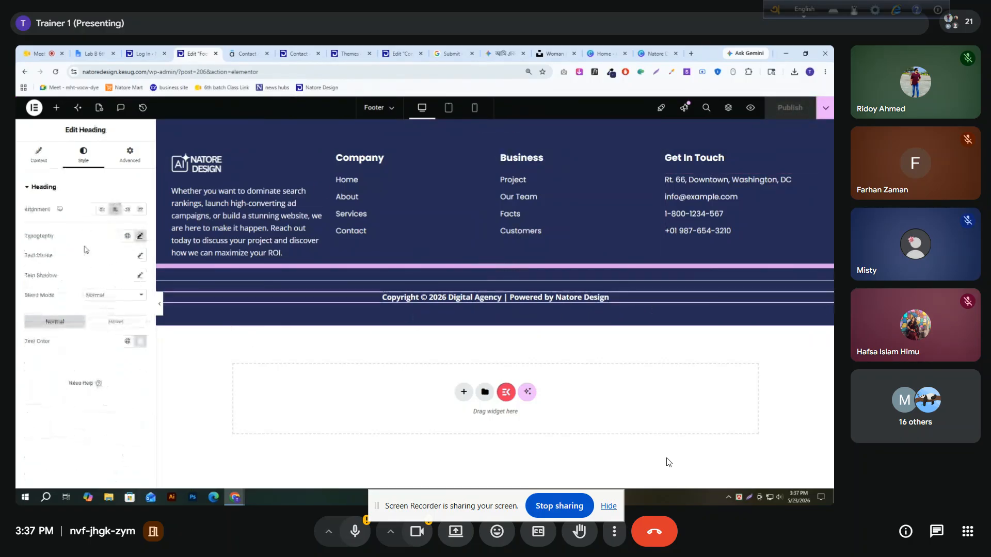
left_click(35, 168)
double_click(79, 221)
left_click_drag(79, 222, 93, 219)
type("Natore Design")
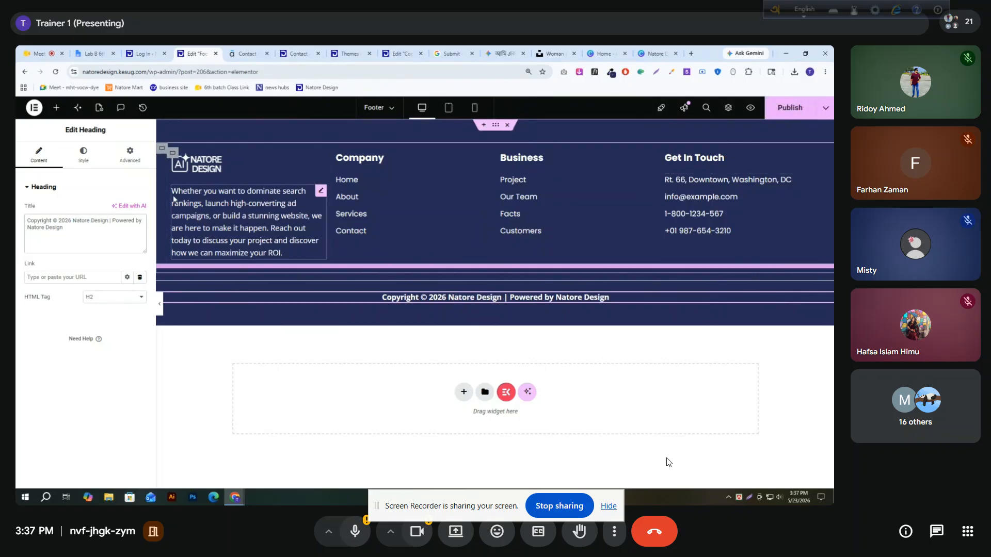
Set the copyright heading's font weight to 400 (Normal) and publish the footer
left_click(83, 155)
left_click(140, 236)
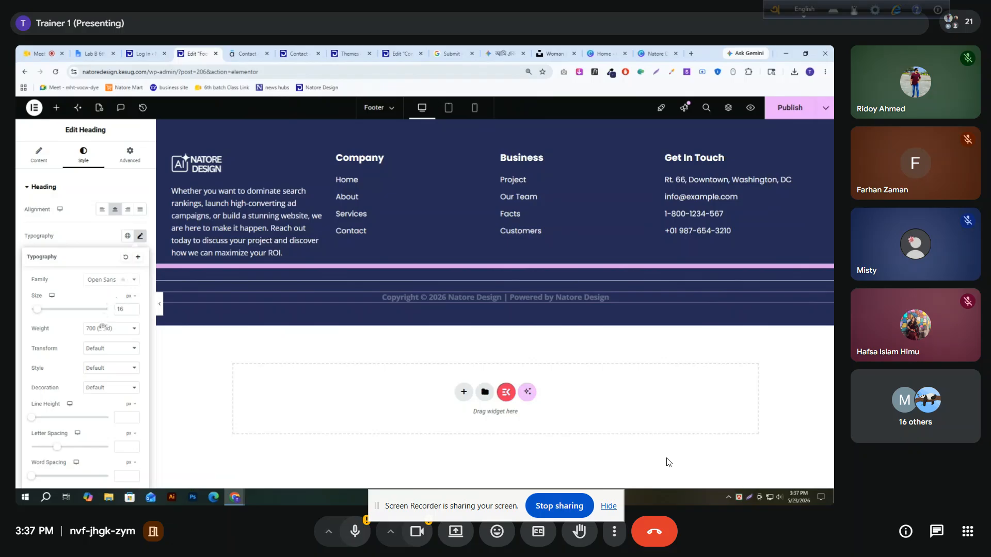
left_click(103, 329)
left_click(98, 362)
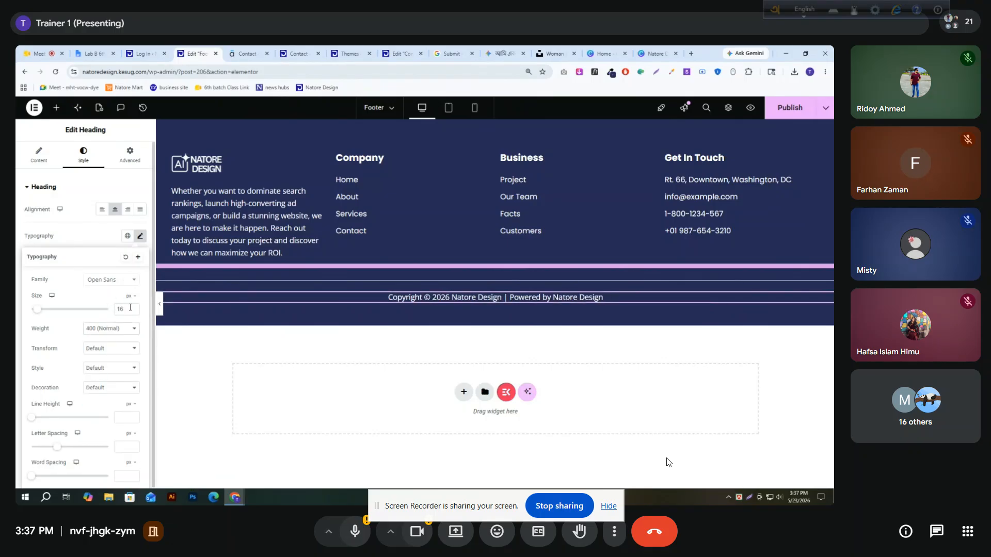
left_click(95, 246)
left_click(789, 107)
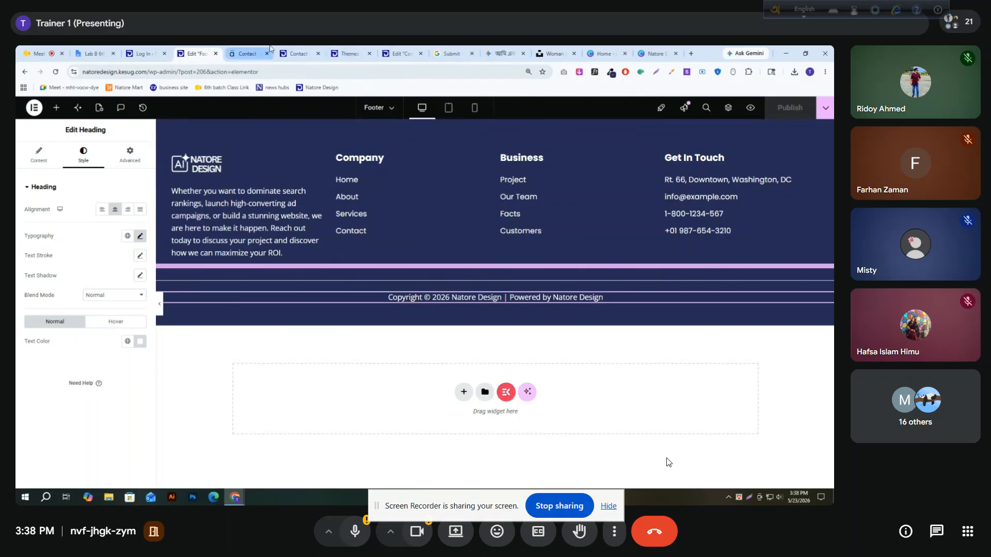
Reload the live Contact page and examine its footer area, including the Astra copyright line above the new footer
left_click(297, 53)
left_click(55, 72)
scroll(485, 428, "down", 10)
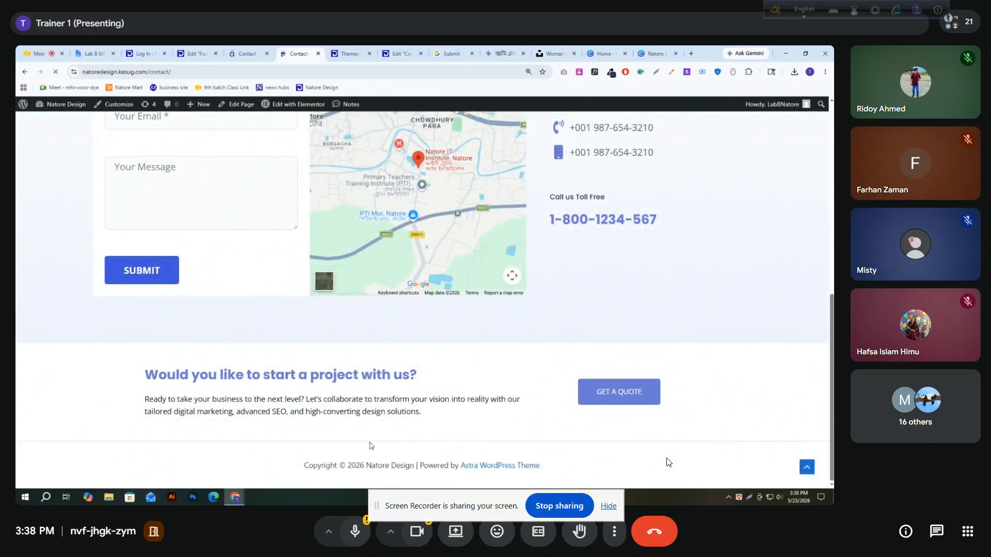
scroll(290, 413, "down", 5)
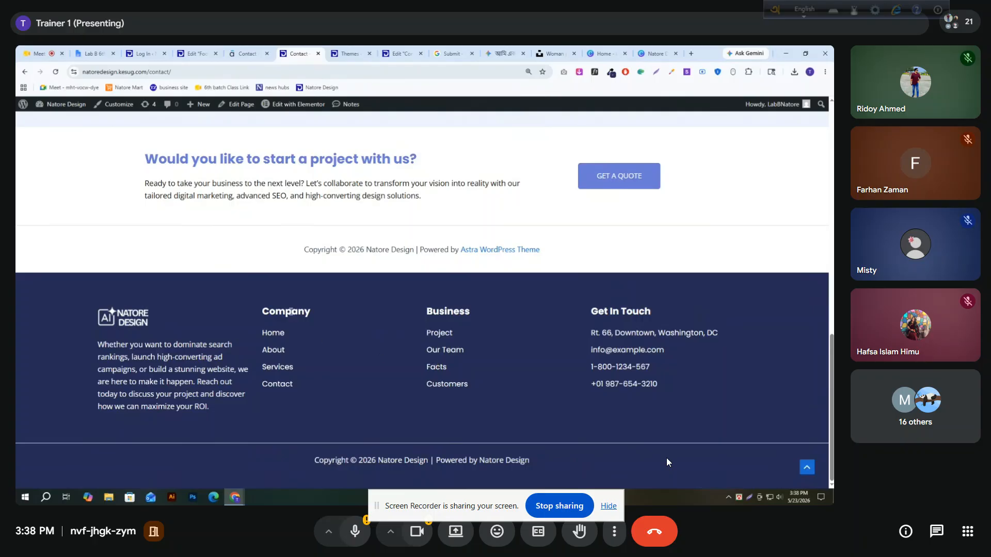
left_click_drag(36, 233, 637, 268)
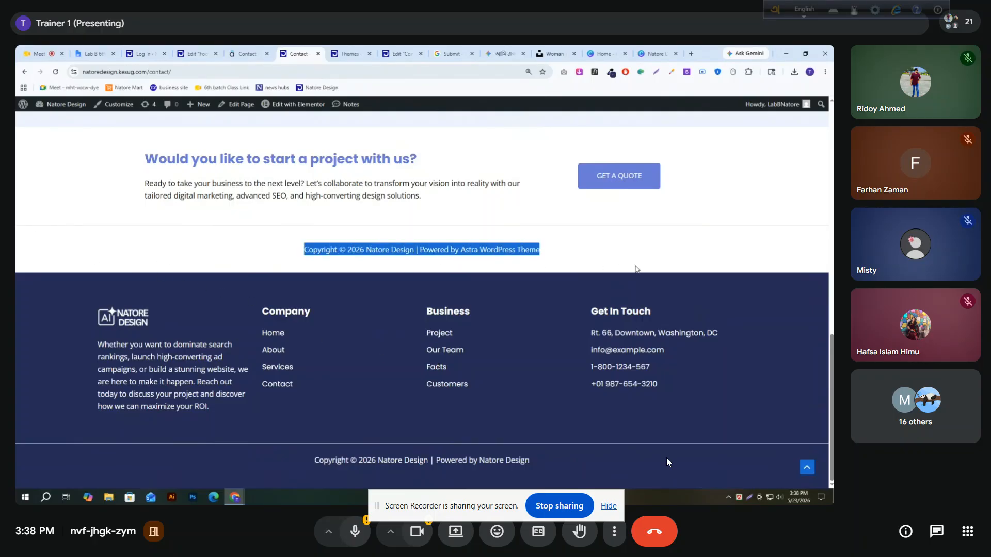
left_click(648, 253)
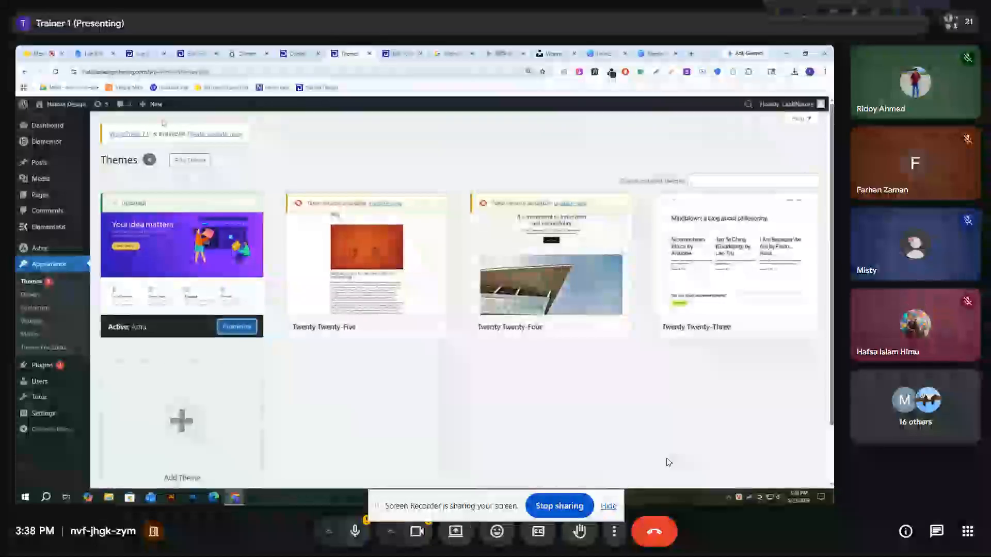
Remove the Copyright element from the Astra footer builder in the theme customizer and publish the change
left_click(42, 310)
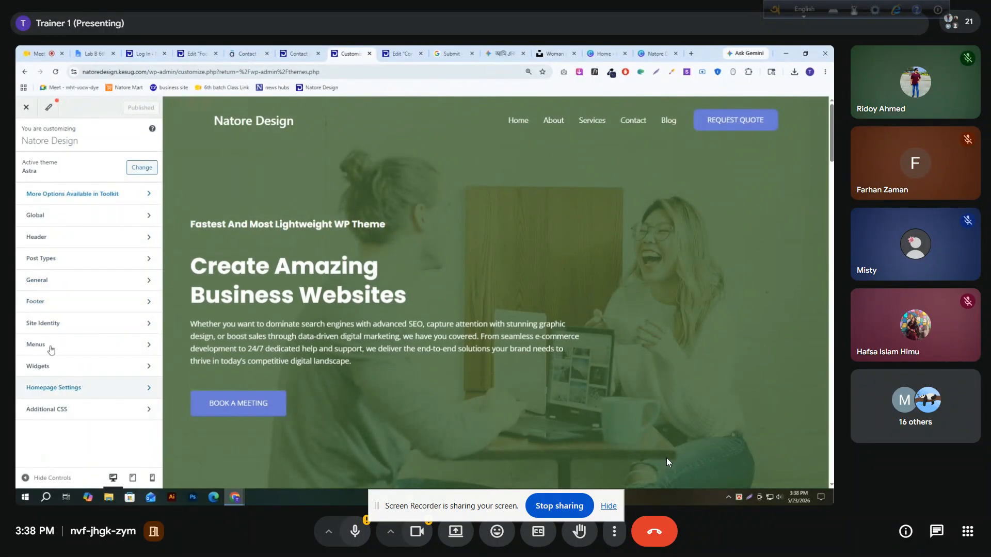
left_click(72, 305)
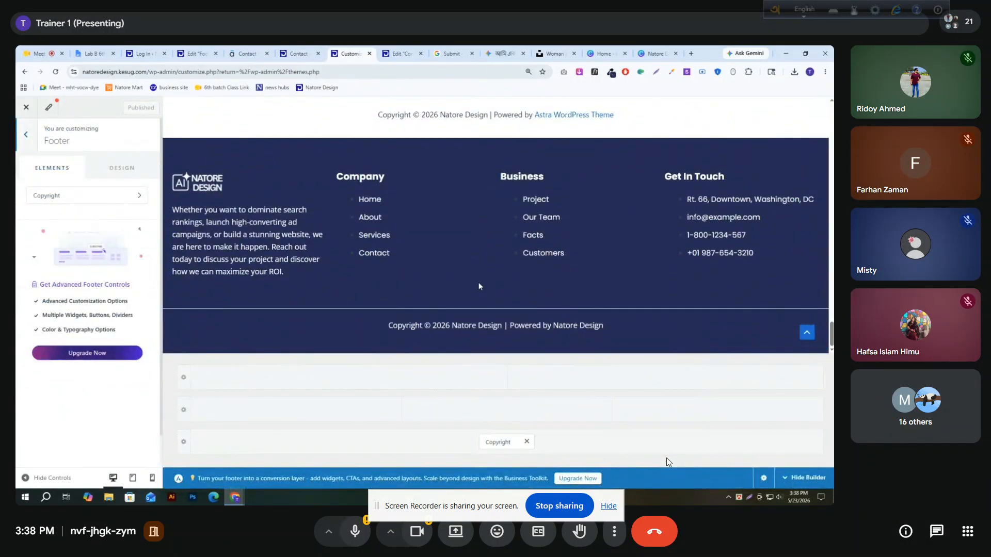
left_click(526, 441)
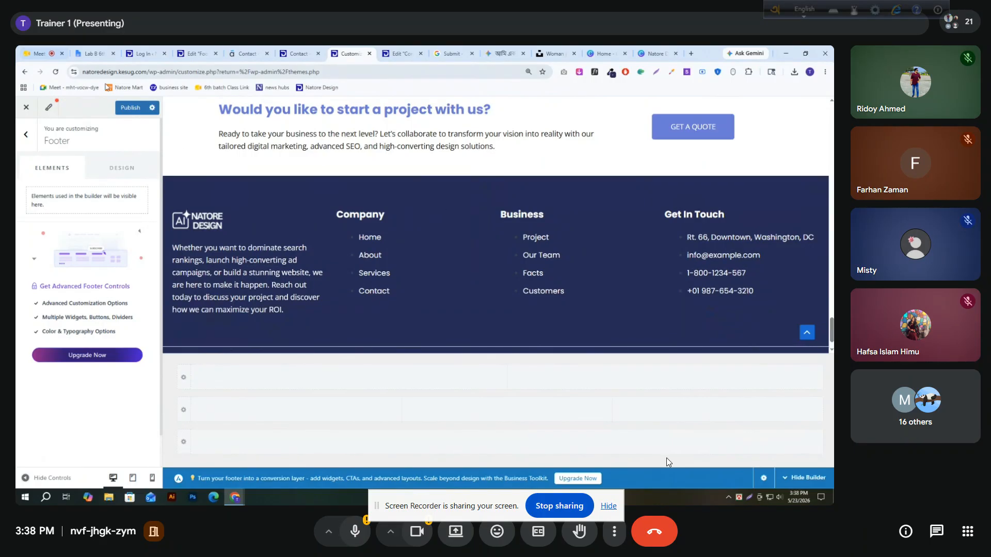
left_click(130, 107)
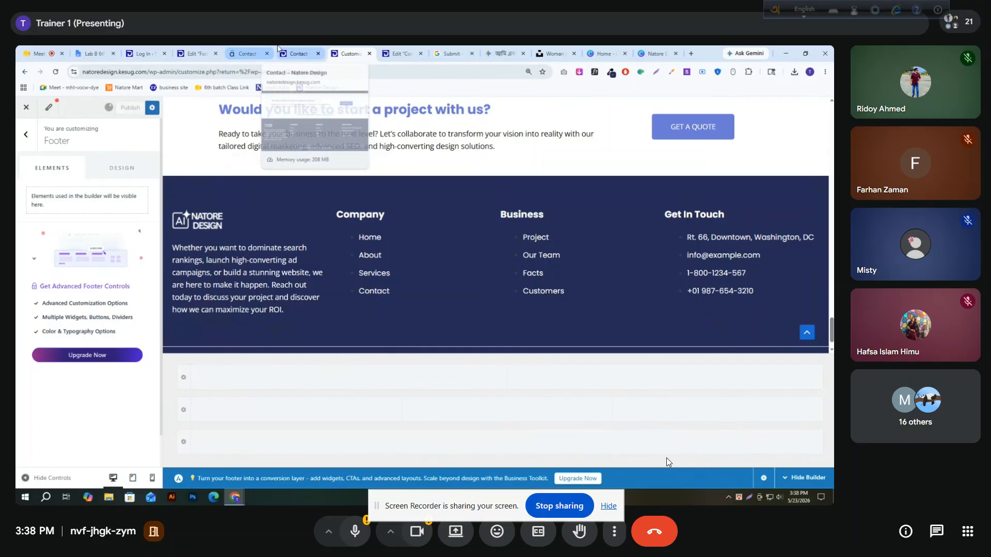
Reload the live Contact page to check the footer without the theme's copyright line, and return to the Elementor footer editor
left_click(299, 53)
left_click(56, 73)
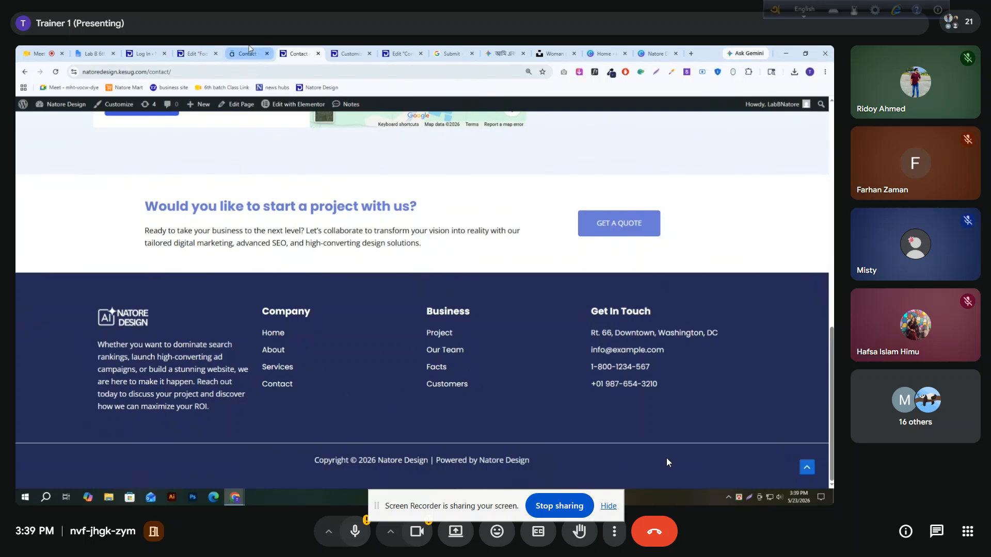
left_click(211, 49)
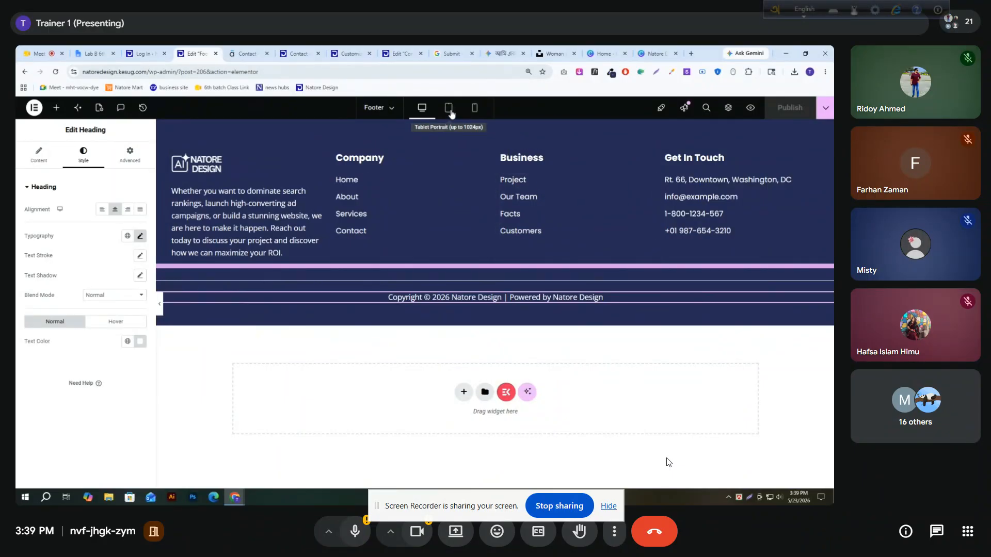
Compare the reference site's footer with the live Contact page's footer, and return to the Elementor footer editor
left_click(246, 53)
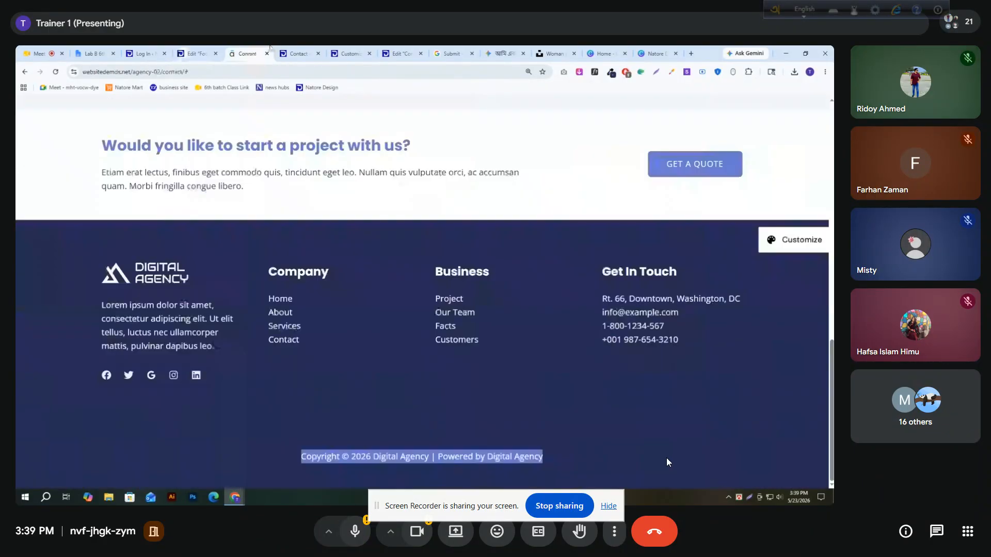
left_click(293, 49)
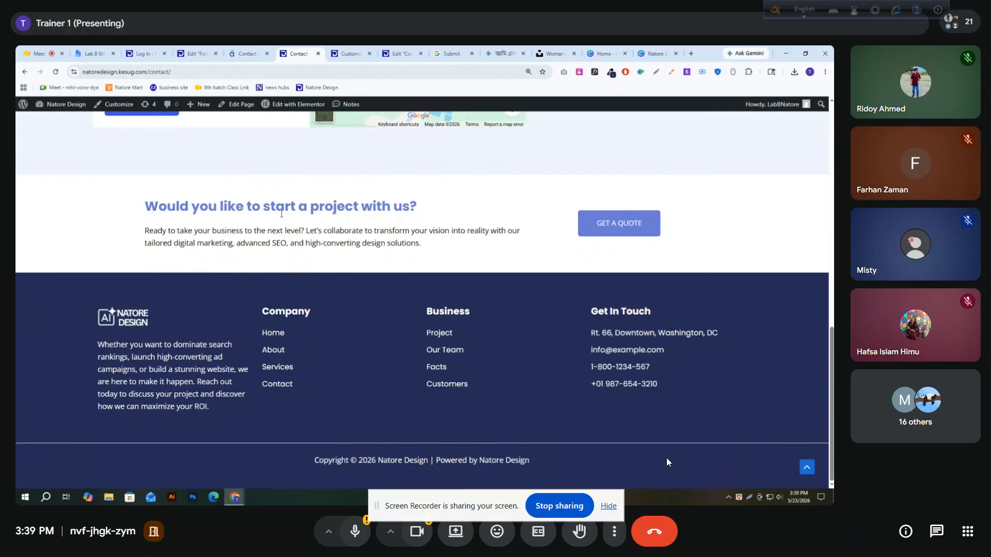
left_click(196, 53)
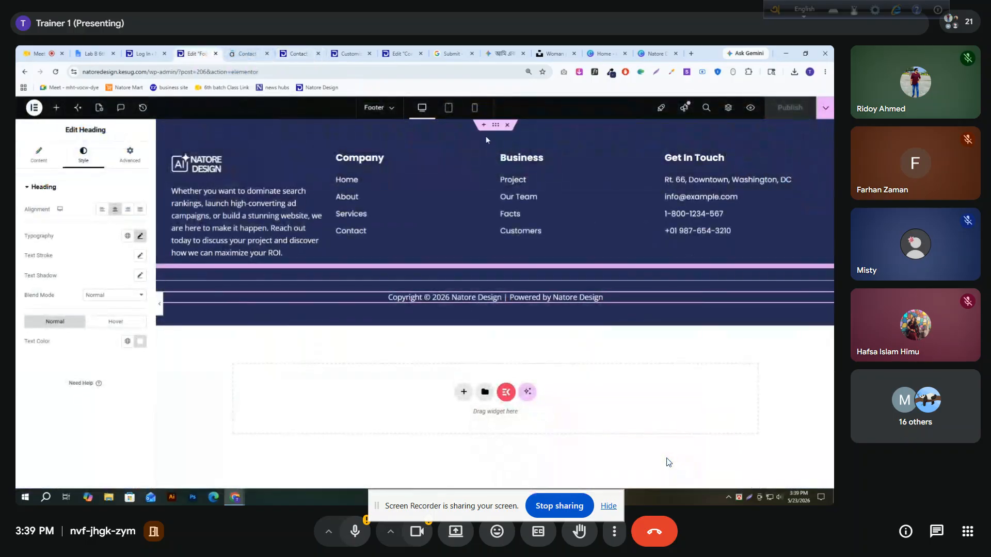
Examine the footer layout in the mobile and tablet portrait previews, ending in the mobile preview
left_click(474, 108)
scroll(464, 335, "down", 5)
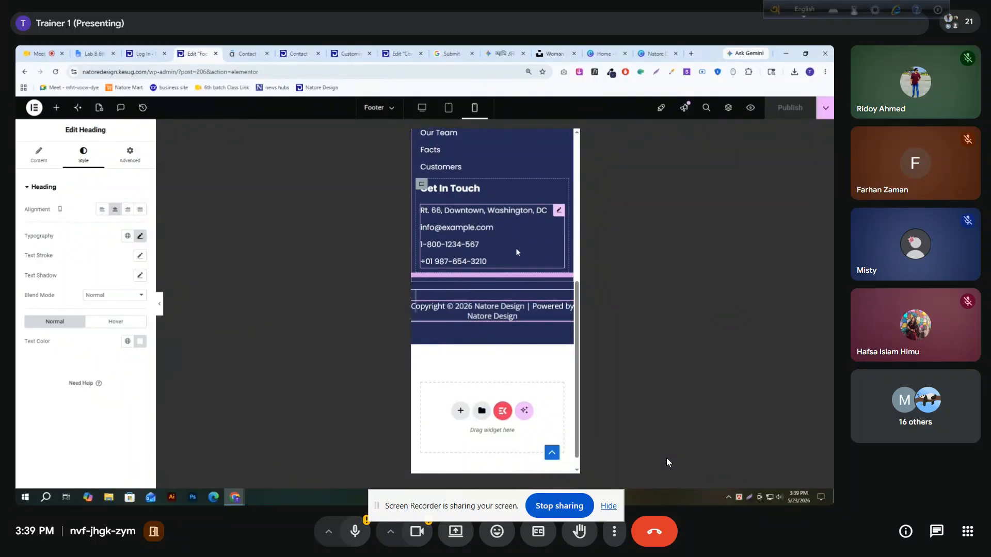
scroll(488, 234, "up", 10)
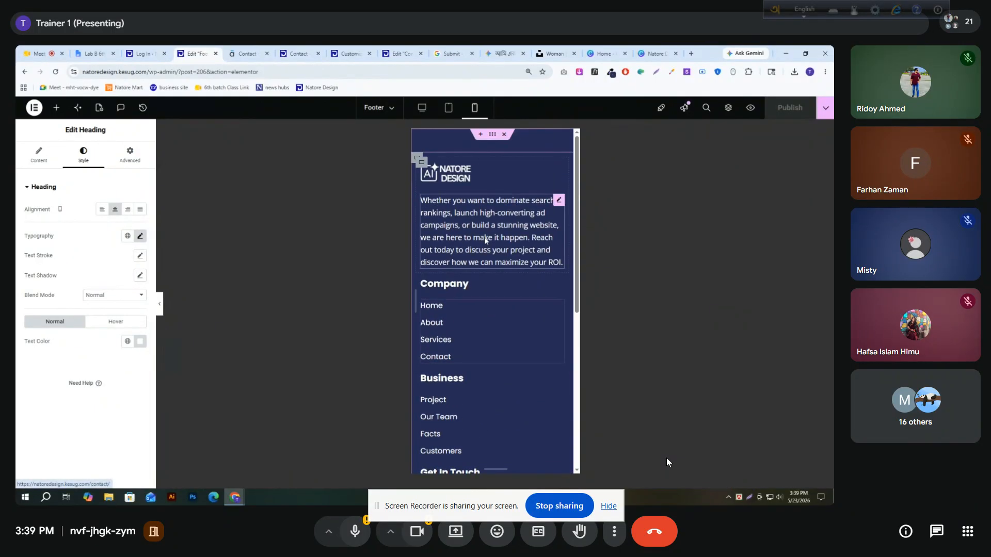
left_click(449, 107)
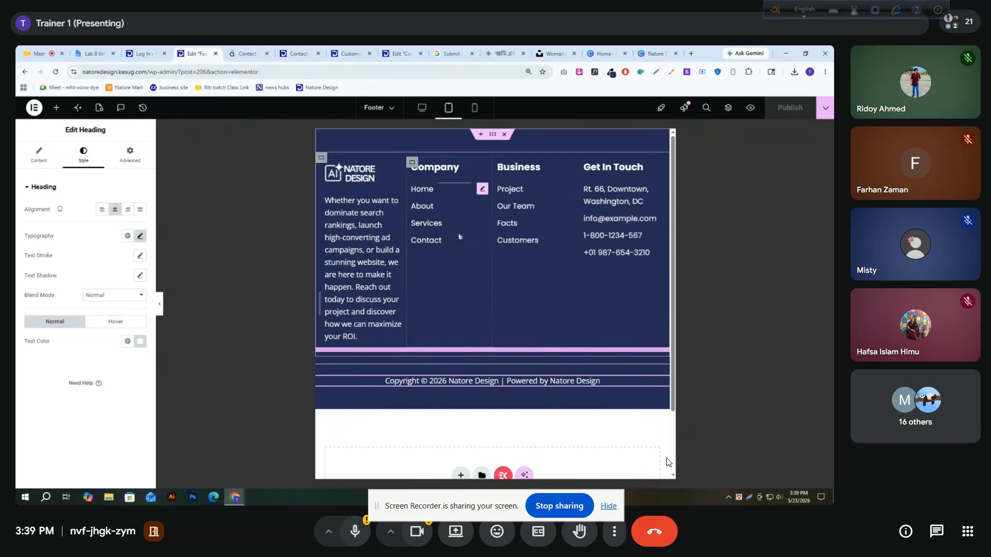
left_click(476, 108)
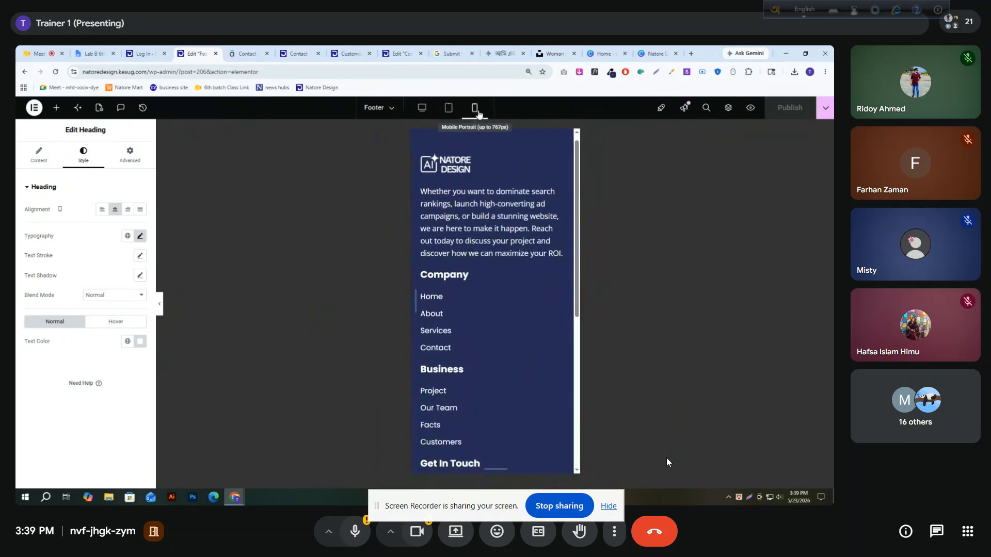
Center-align the footer's logo image and the description text below it for the mobile view
scroll(501, 314, "up", 5)
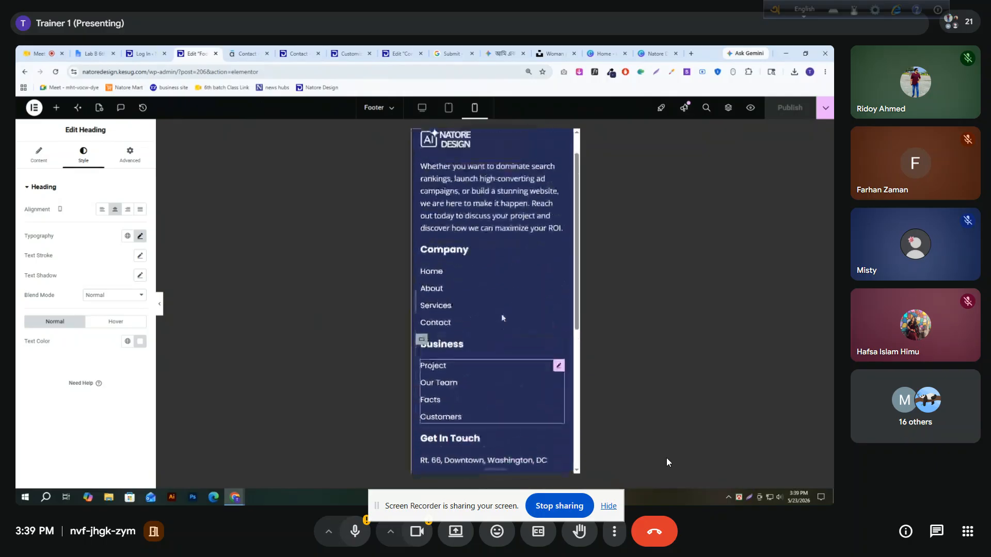
left_click(559, 174)
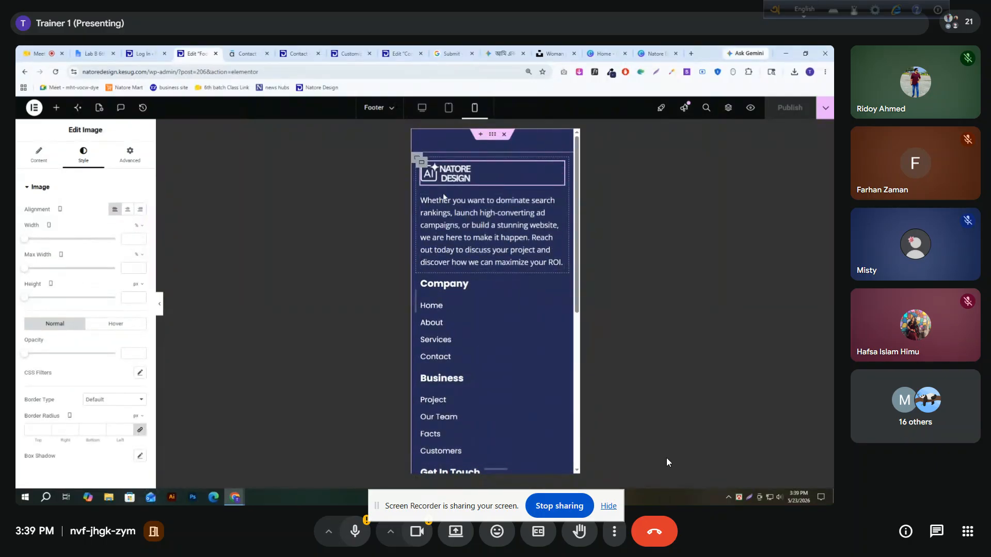
left_click(129, 209)
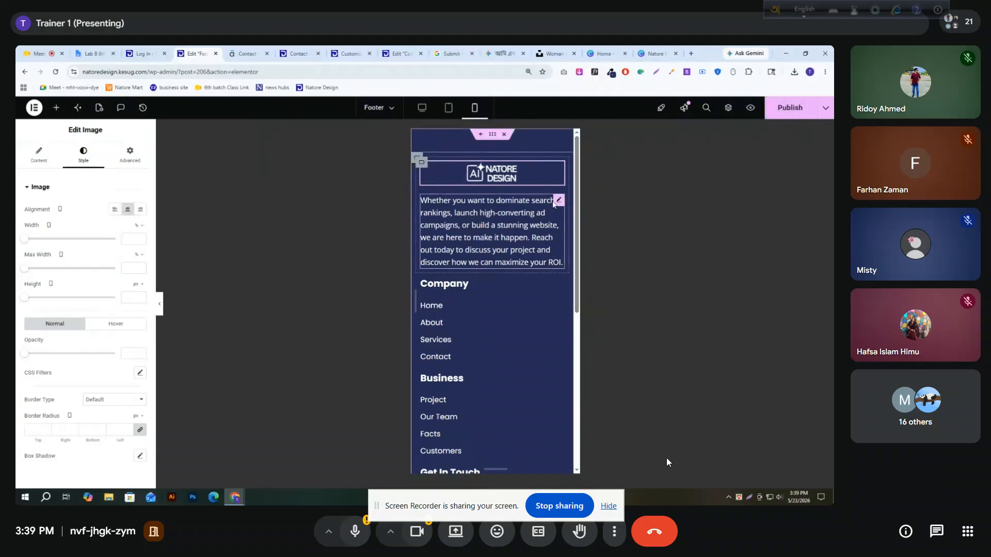
left_click(554, 204)
left_click(114, 209)
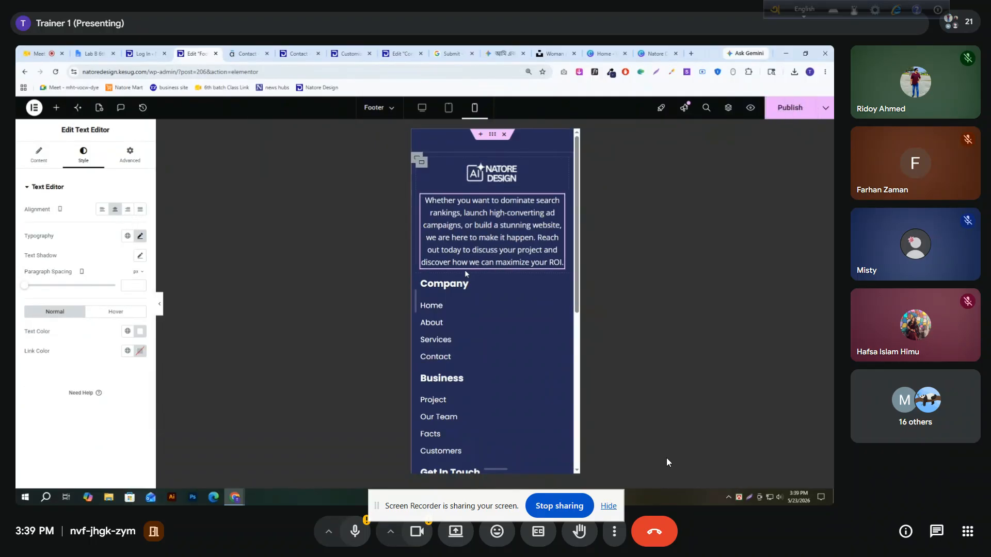
Center-align the Company heading and its link list in the mobile footer
left_click(553, 285)
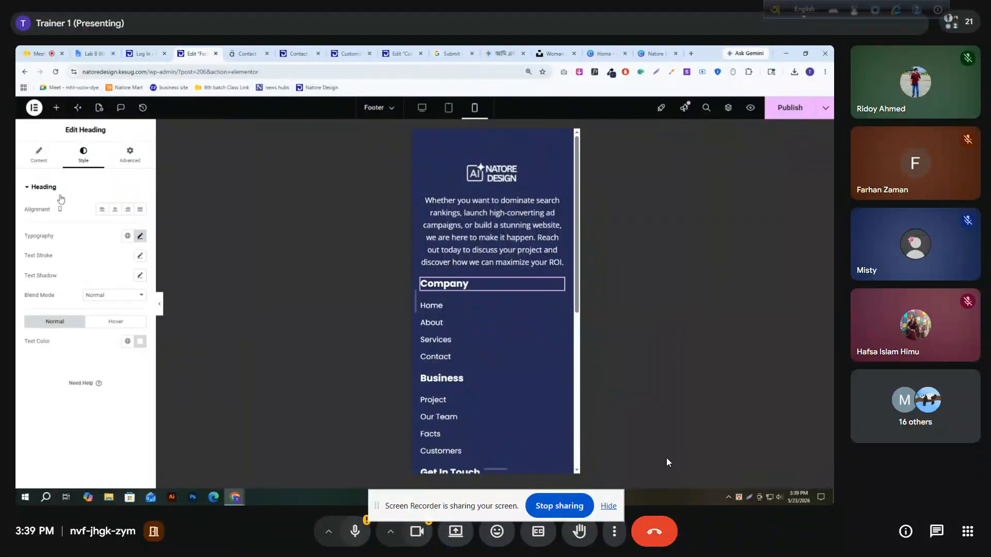
left_click(115, 209)
left_click(557, 306)
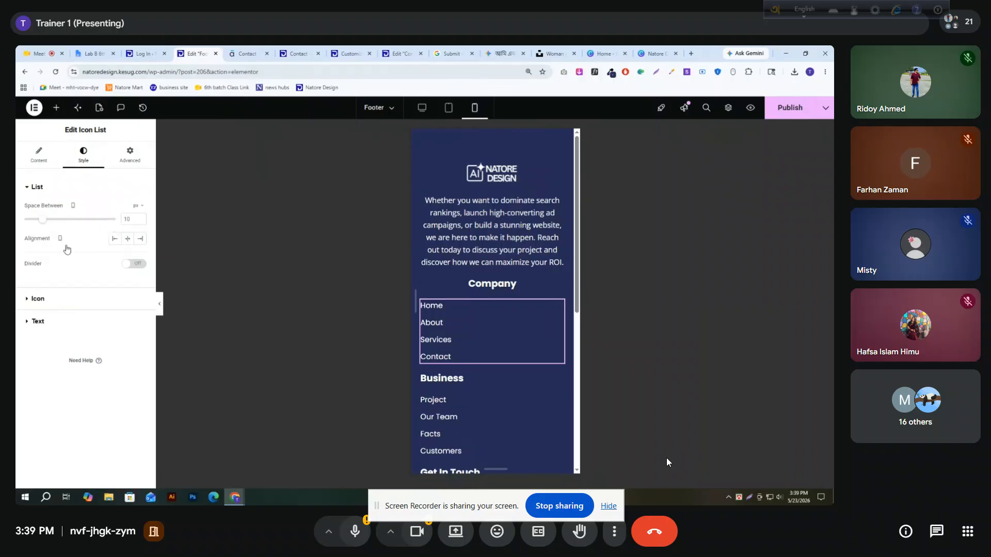
left_click(41, 157)
left_click(90, 166)
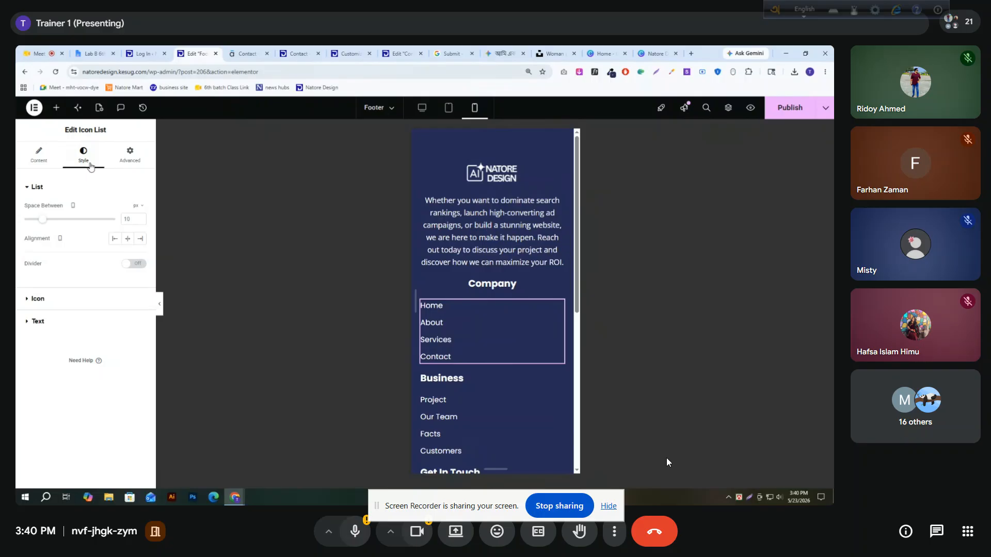
left_click(127, 239)
Center-align the Business heading and its link list in the mobile footer
scroll(520, 366, "down", 2)
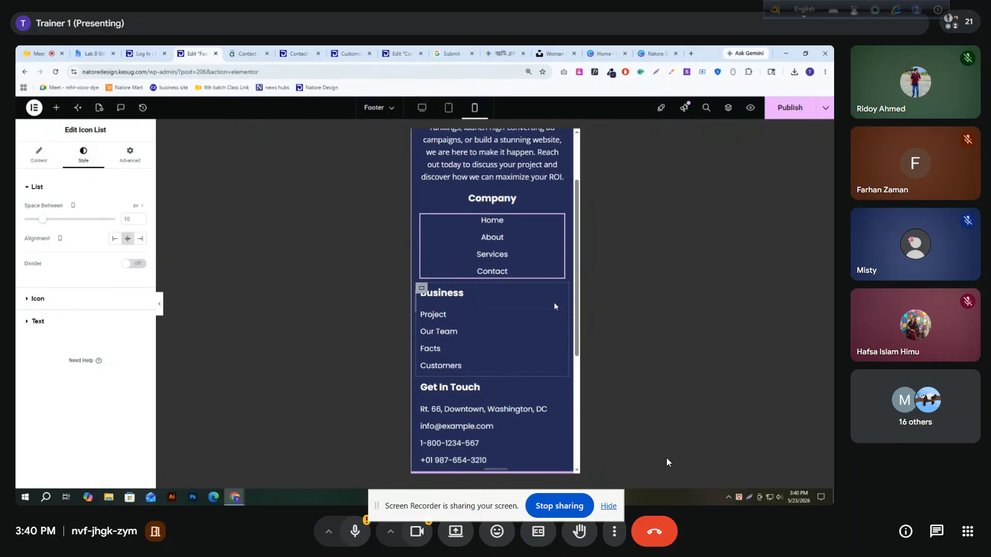
left_click(559, 293)
left_click(83, 155)
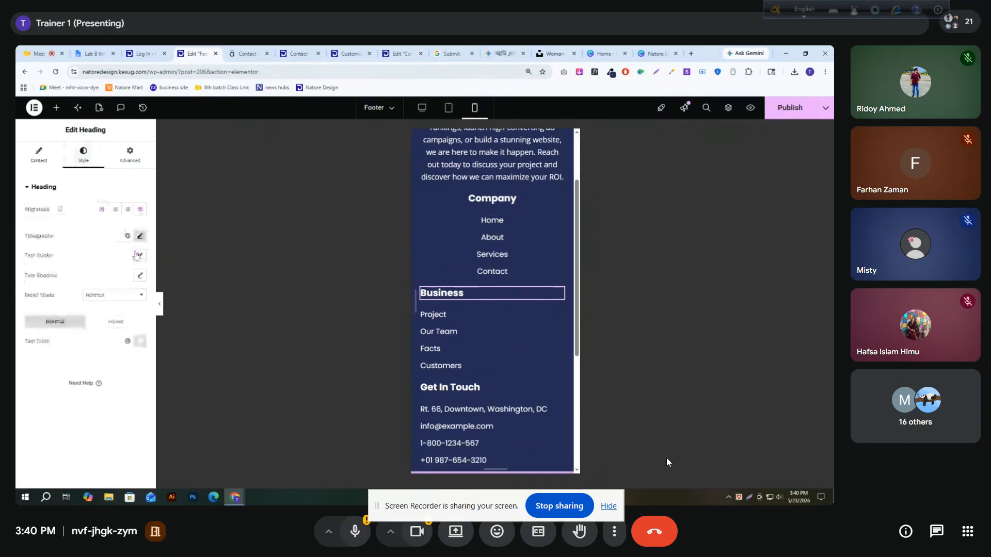
left_click(114, 209)
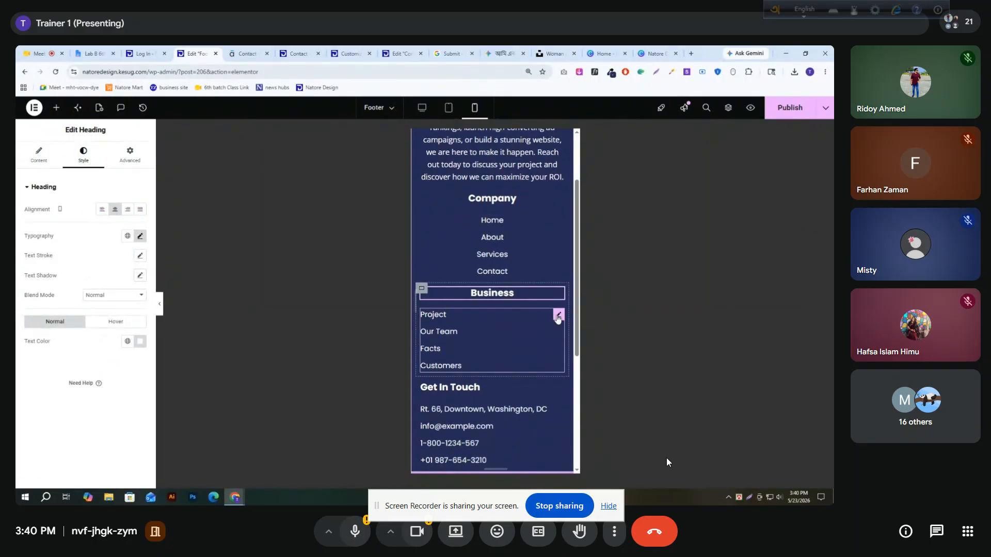
left_click(555, 316)
left_click(83, 155)
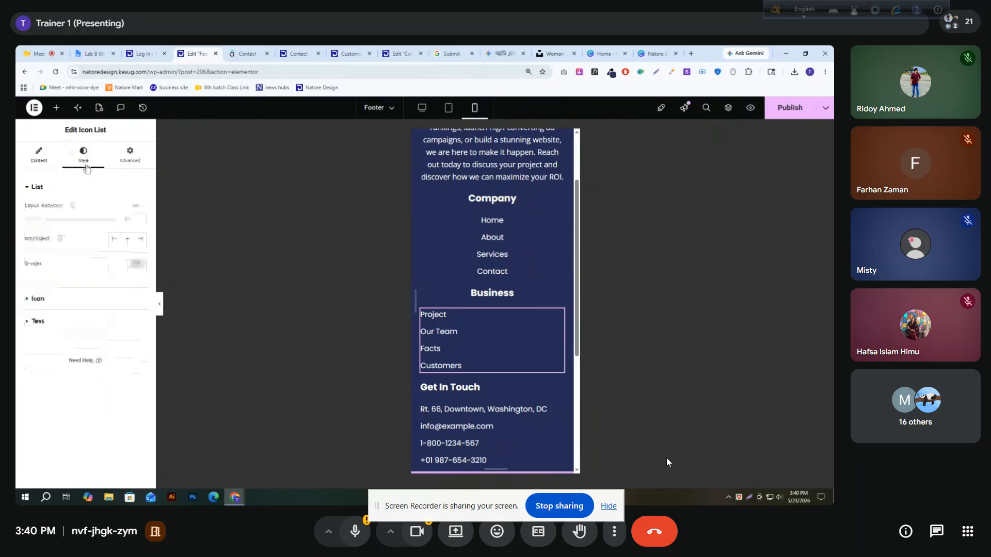
left_click(128, 238)
Center-align the Get In Touch heading and its contact details list in the mobile footer
left_click(559, 387)
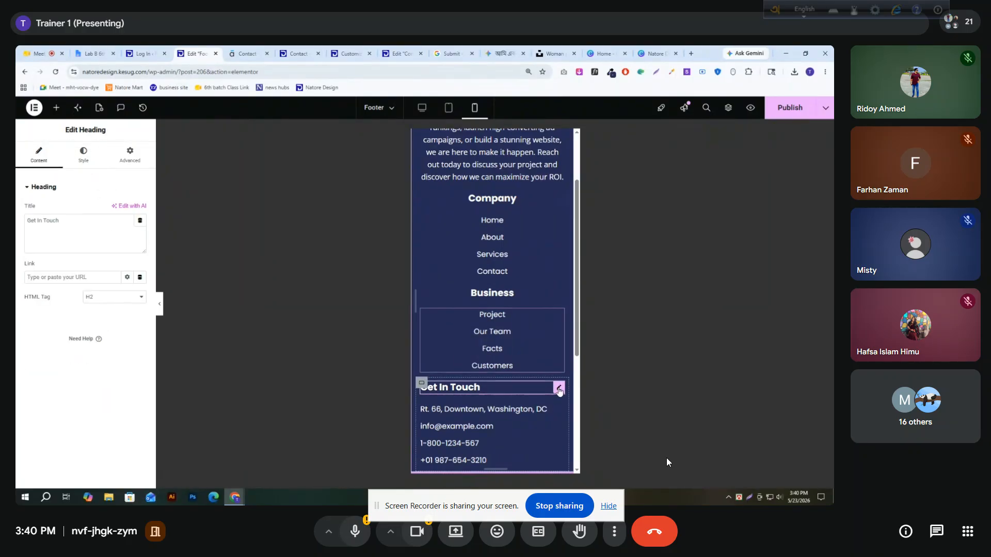
left_click(83, 155)
left_click(115, 209)
scroll(508, 309, "down", 1)
scroll(507, 308, "down", 2)
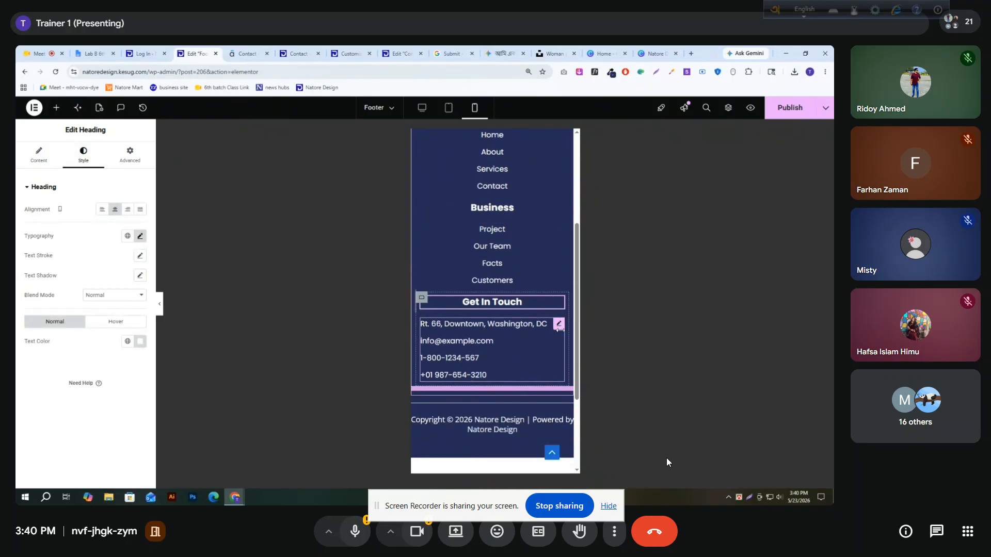
left_click(559, 324)
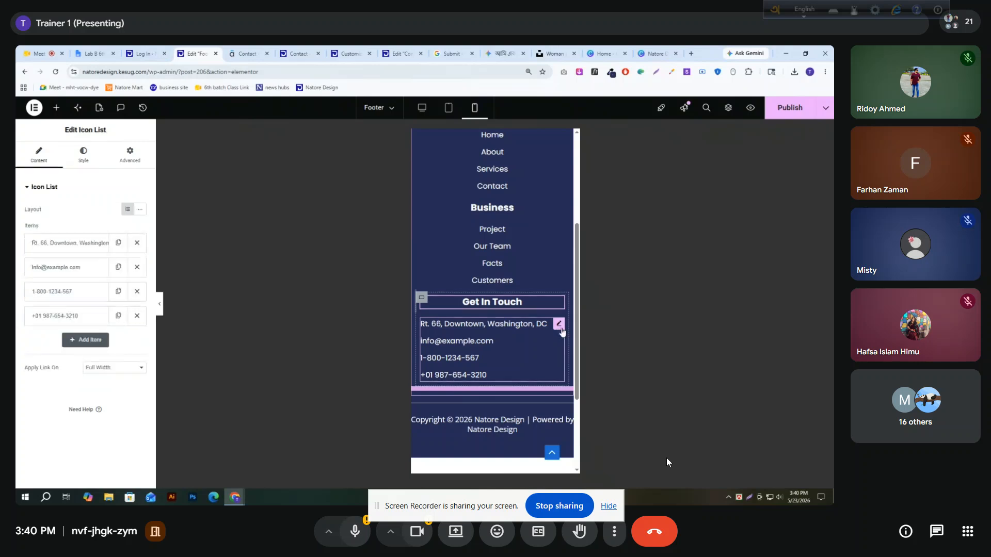
left_click(83, 154)
left_click(127, 238)
Set the copyright heading's mobile font size to 14 px and publish the footer
scroll(465, 304, "down", 4)
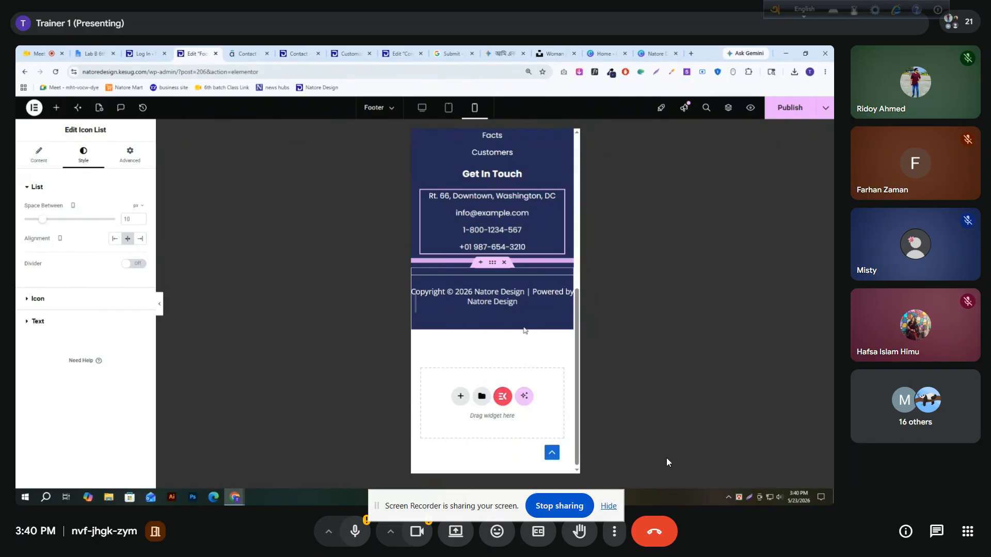
scroll(525, 329, "up", 1)
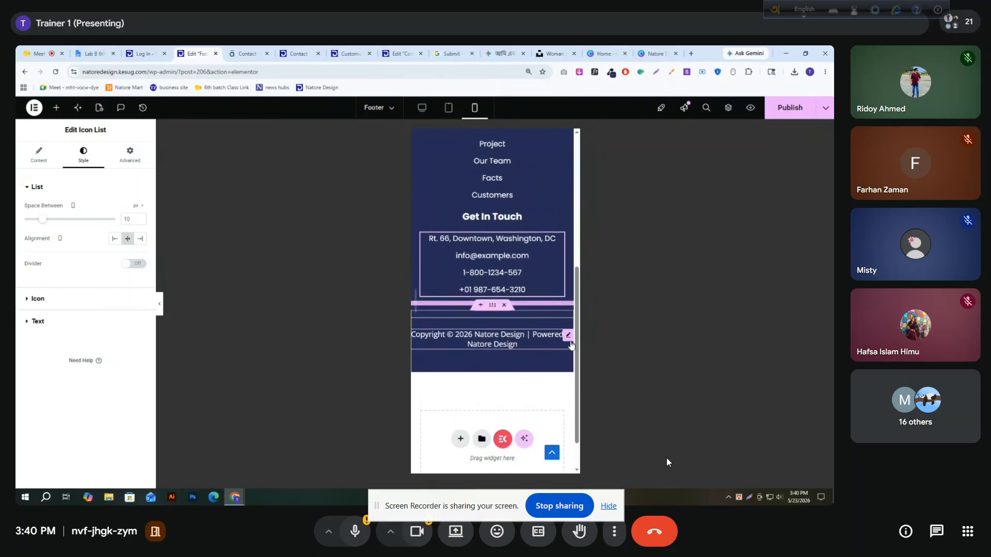
left_click(569, 340)
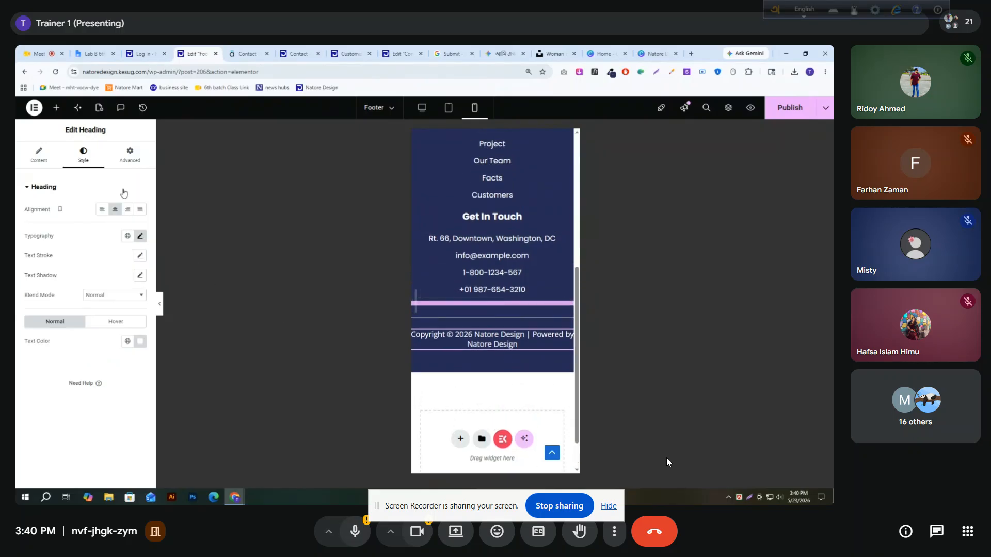
left_click(142, 246)
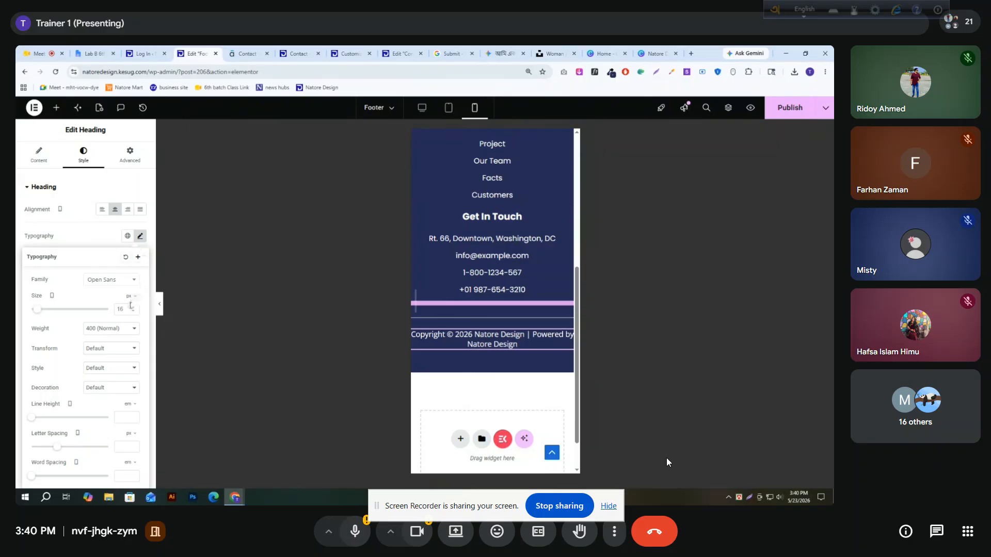
type("12")
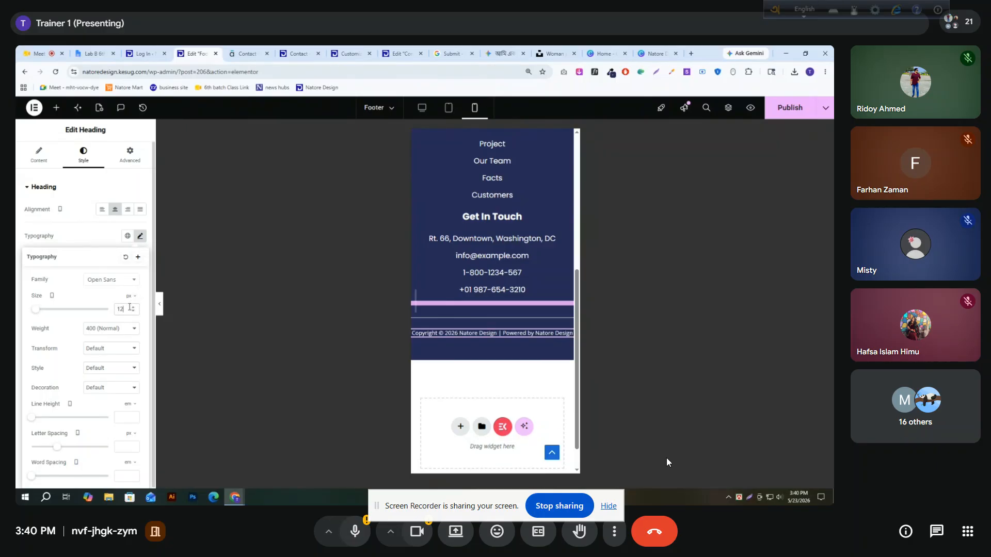
key("Up")
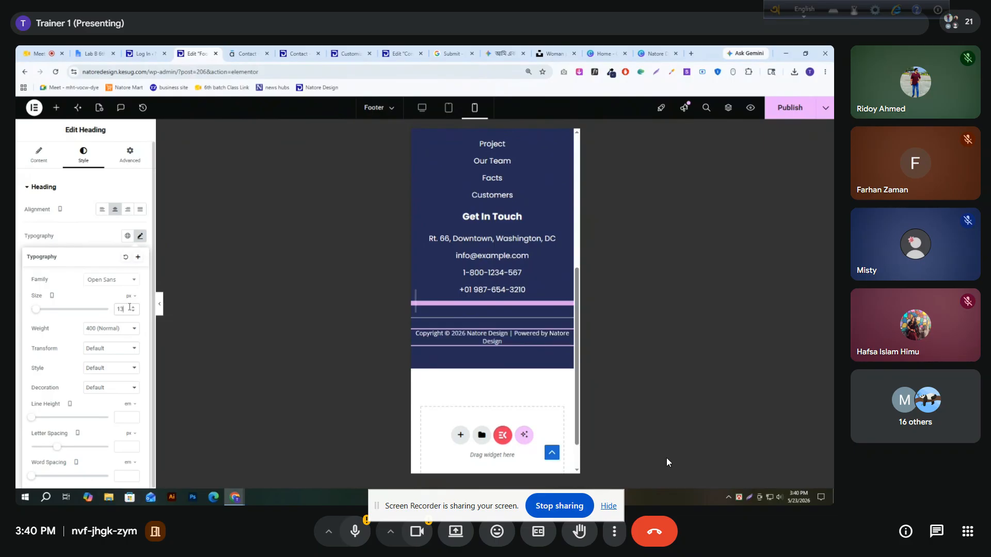
key("Up")
key("Up")
key("Down")
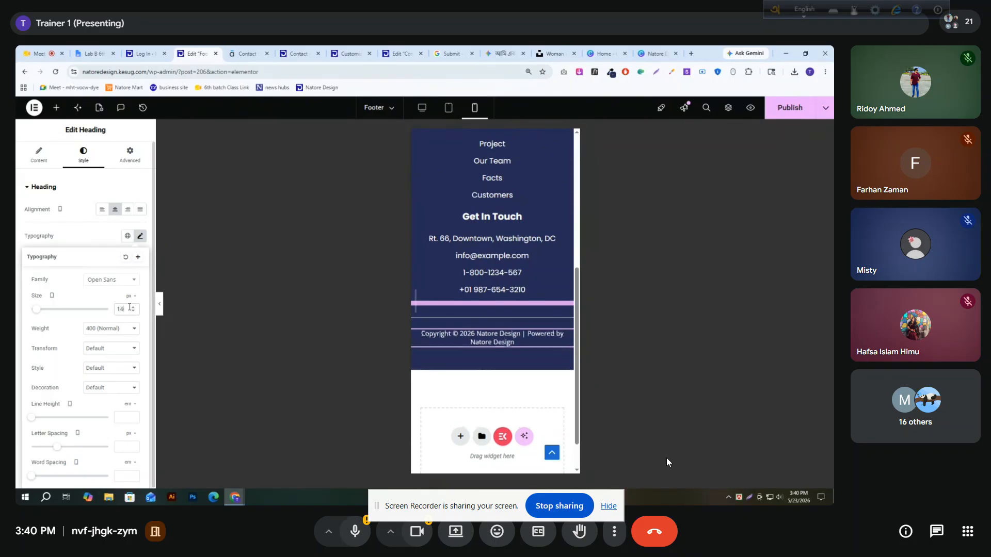
left_click(780, 118)
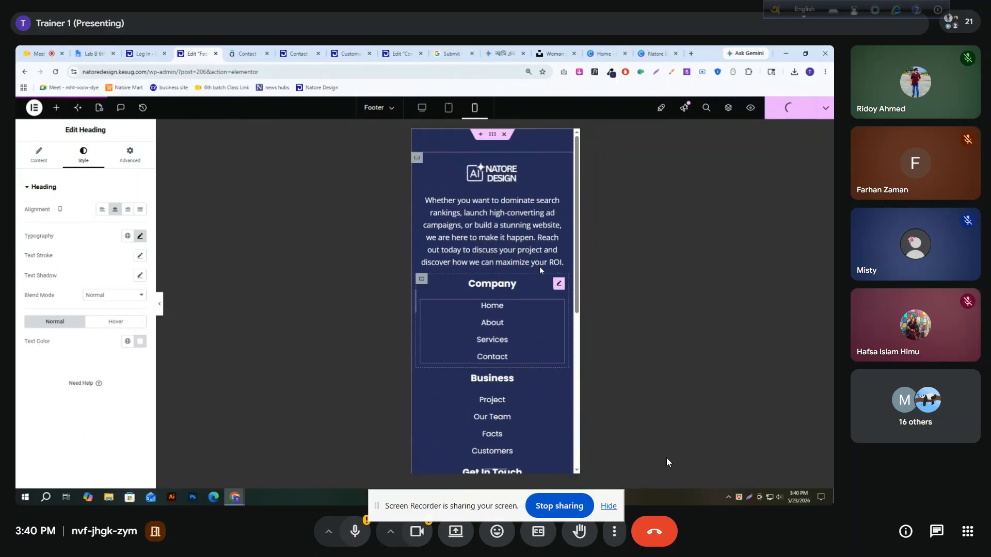
Set the upper footer container's mobile padding to 30 px top and 20 px bottom with unlinked values, and publish the footer
left_click(492, 135)
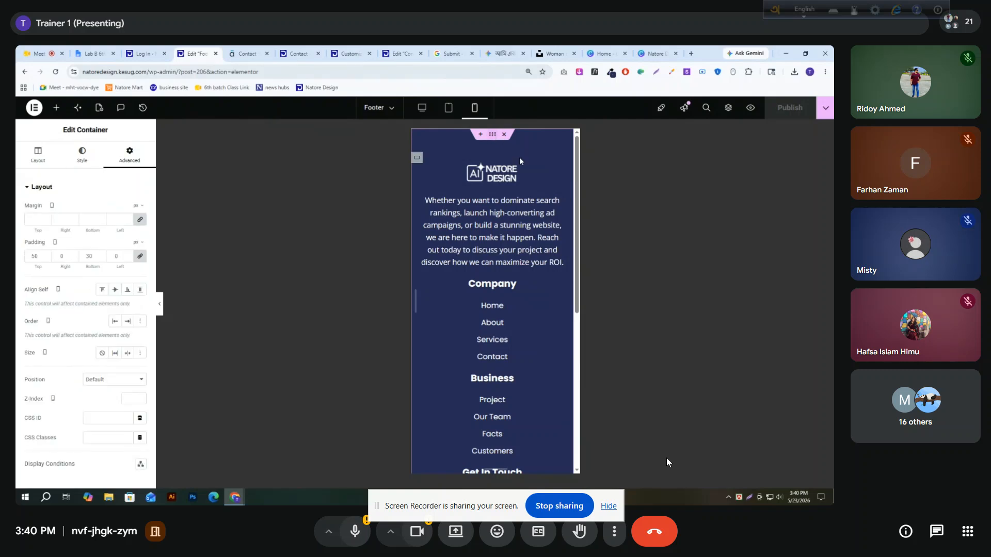
scroll(448, 152, "down", 5)
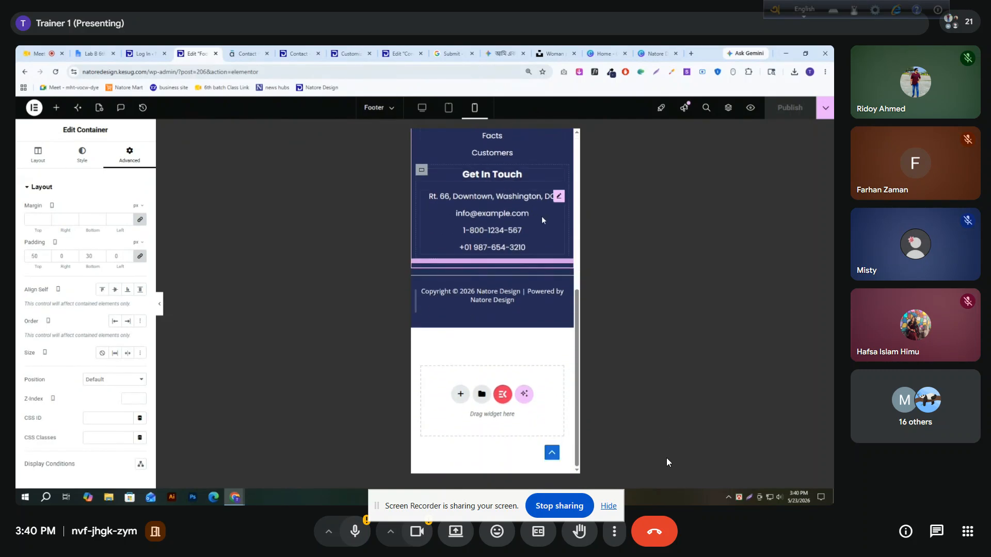
scroll(502, 177, "up", 4)
scroll(502, 178, "up", 1)
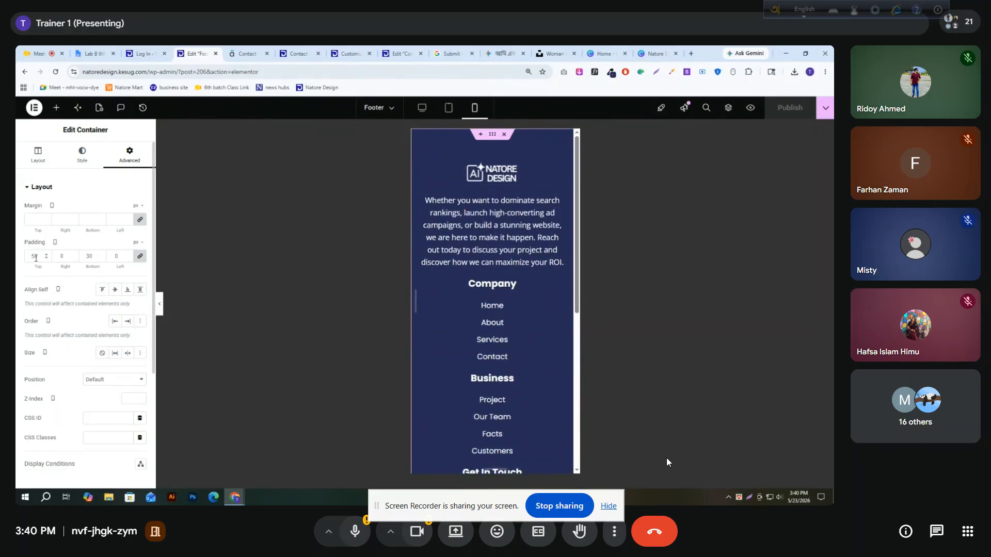
left_click(139, 256)
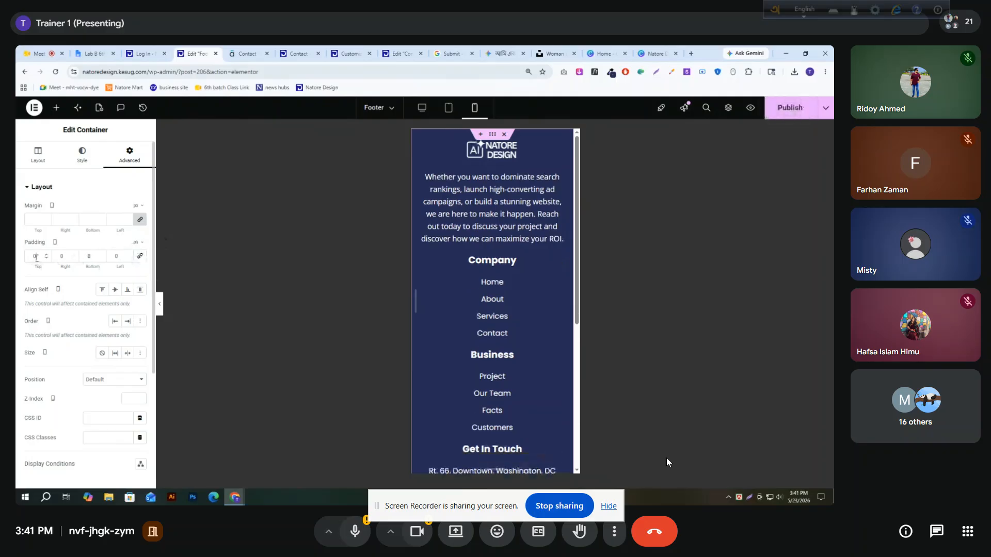
type("30")
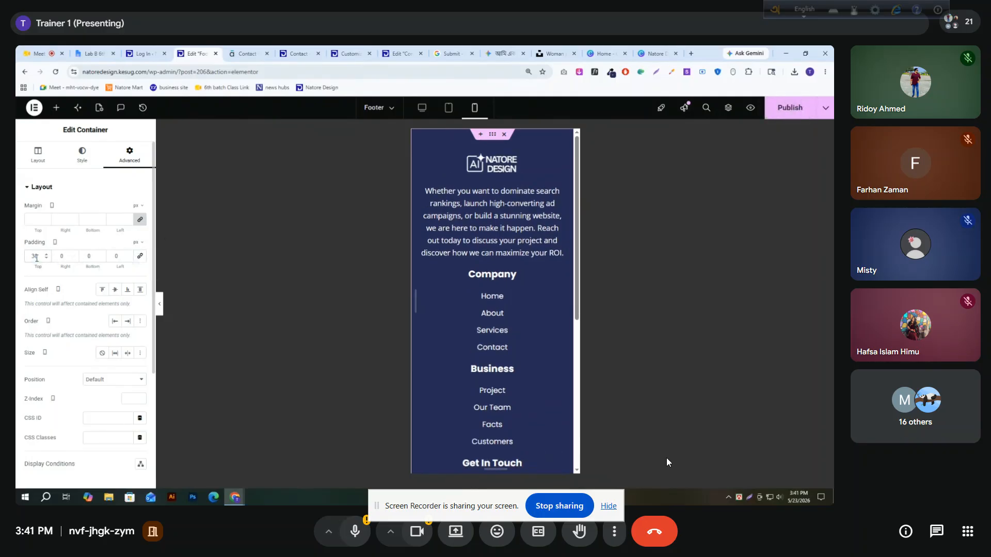
left_click(89, 258)
type("20")
left_click(789, 108)
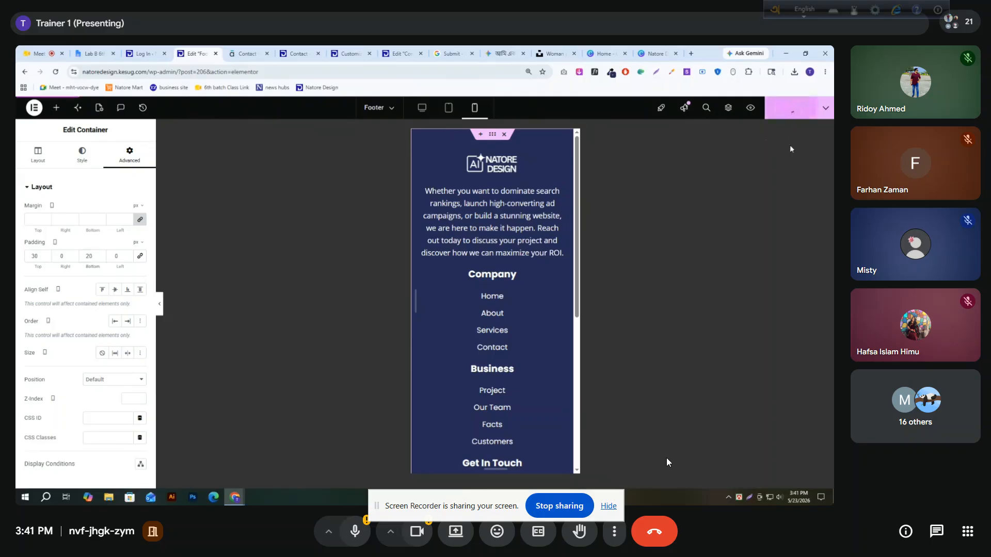
In tablet view, unlink the padding of the container holding the four footer columns and set left and right to 10 px
left_click(448, 108)
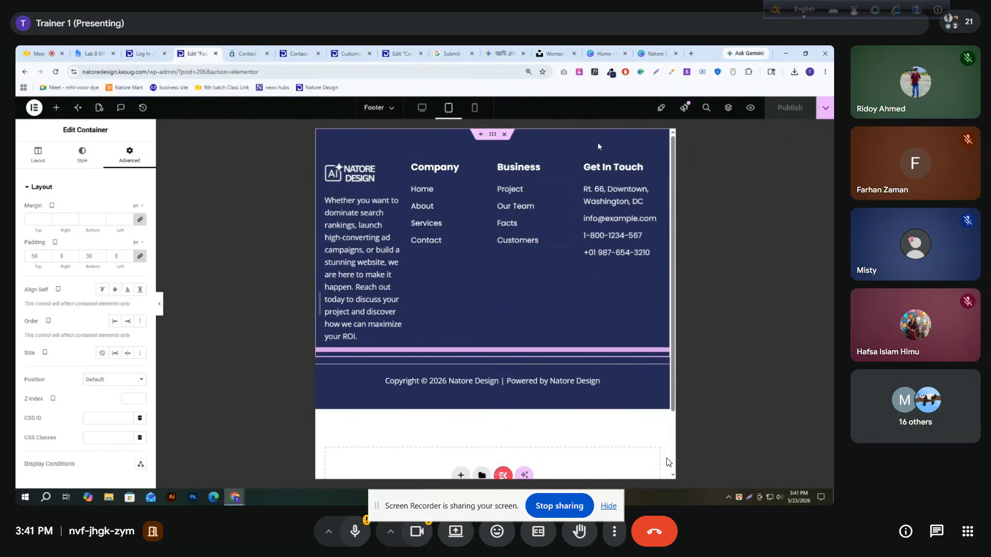
left_click(324, 157)
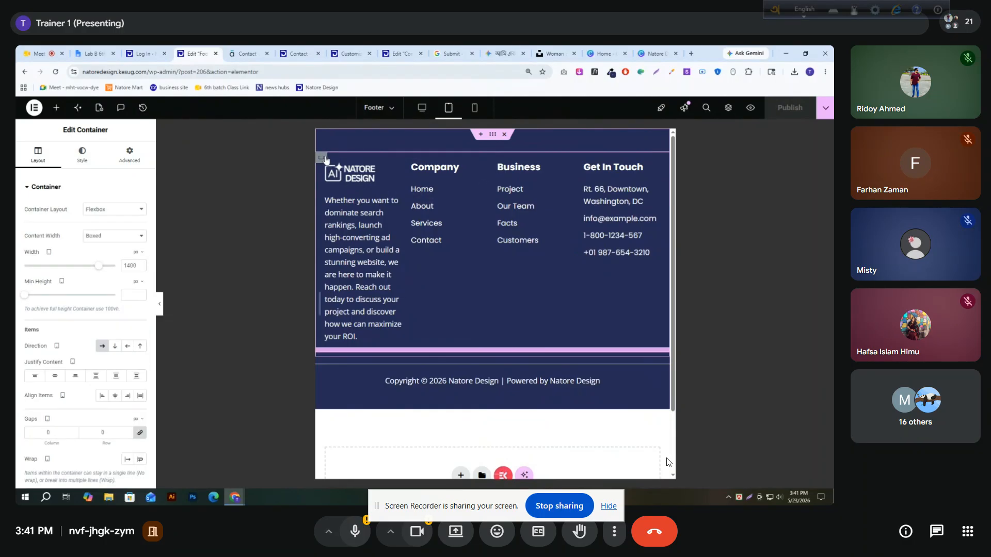
left_click(130, 155)
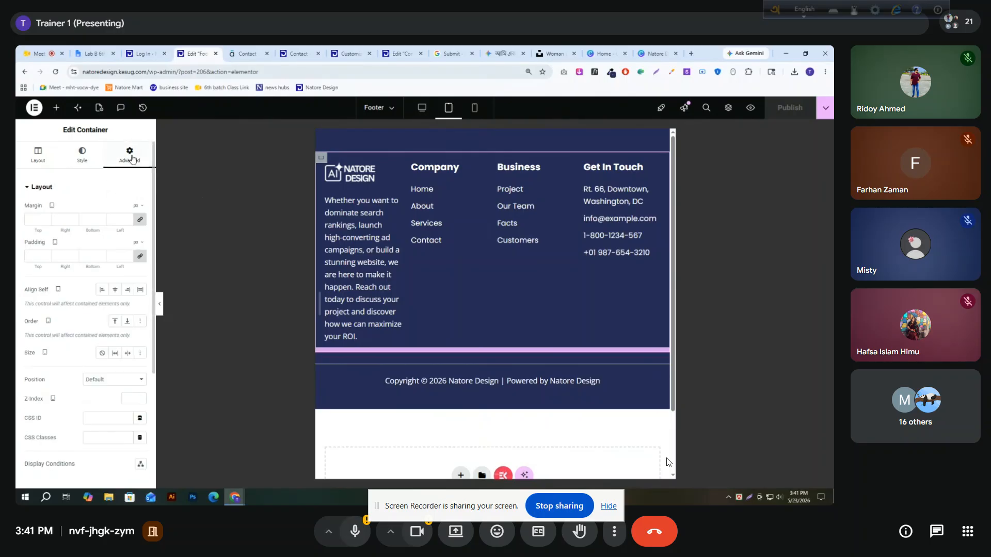
left_click(139, 261)
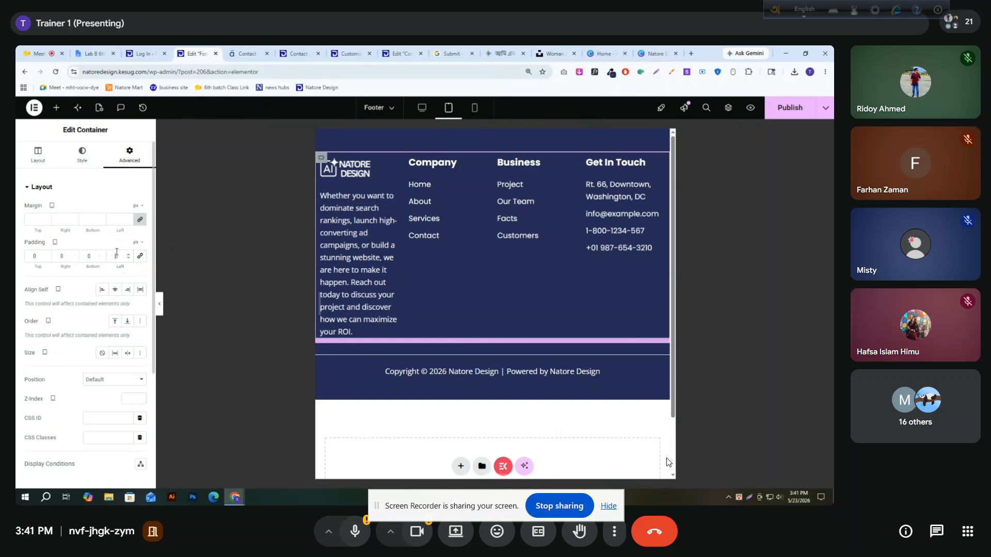
type("10")
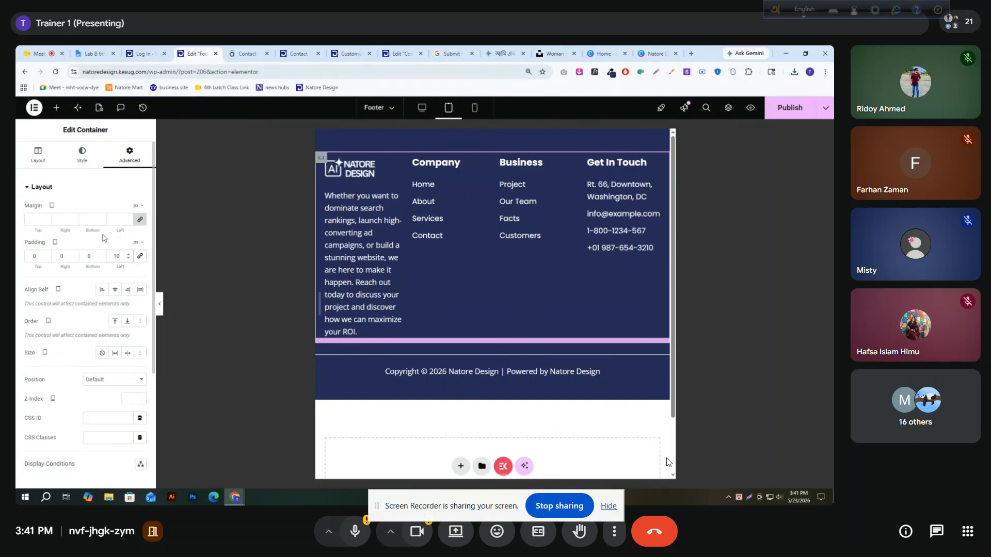
type("10")
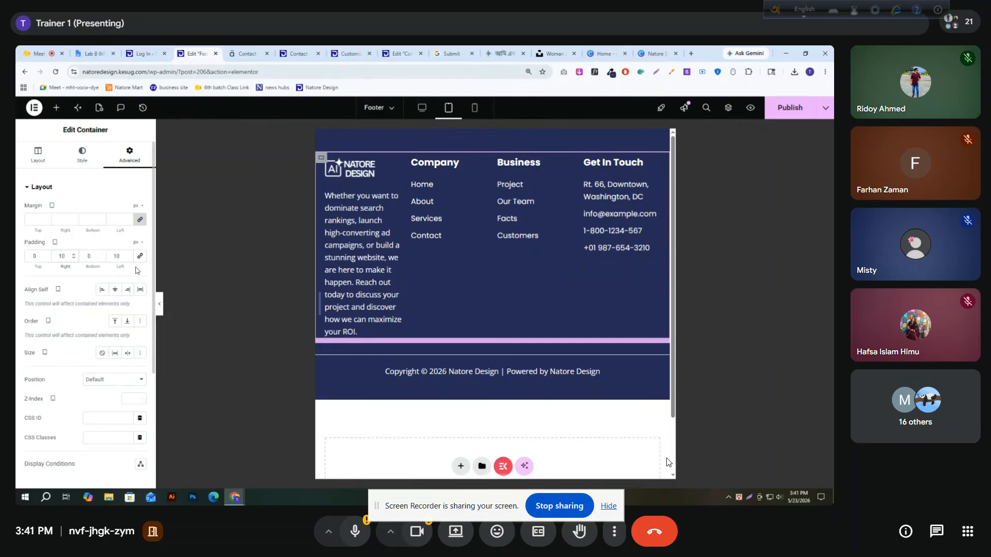
Set the upper footer container's tablet padding to 30 px top and 20 px bottom with unlinked values, and publish the footer
left_click(493, 137)
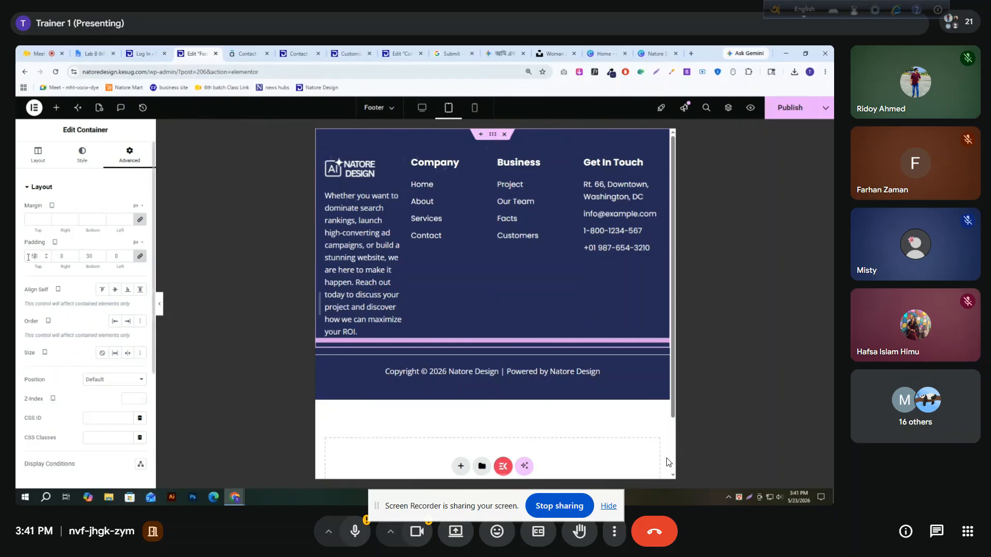
left_click(140, 256)
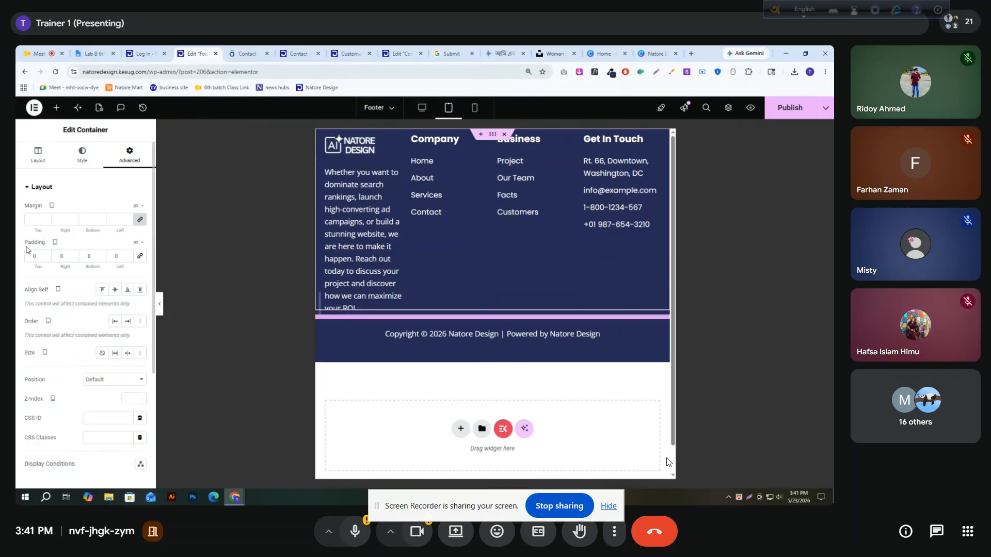
type("30")
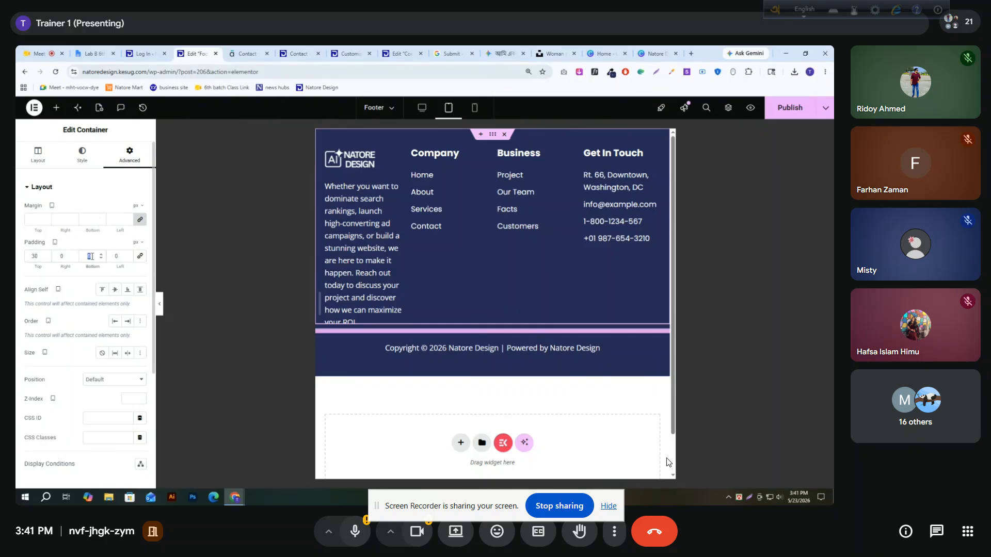
type("20")
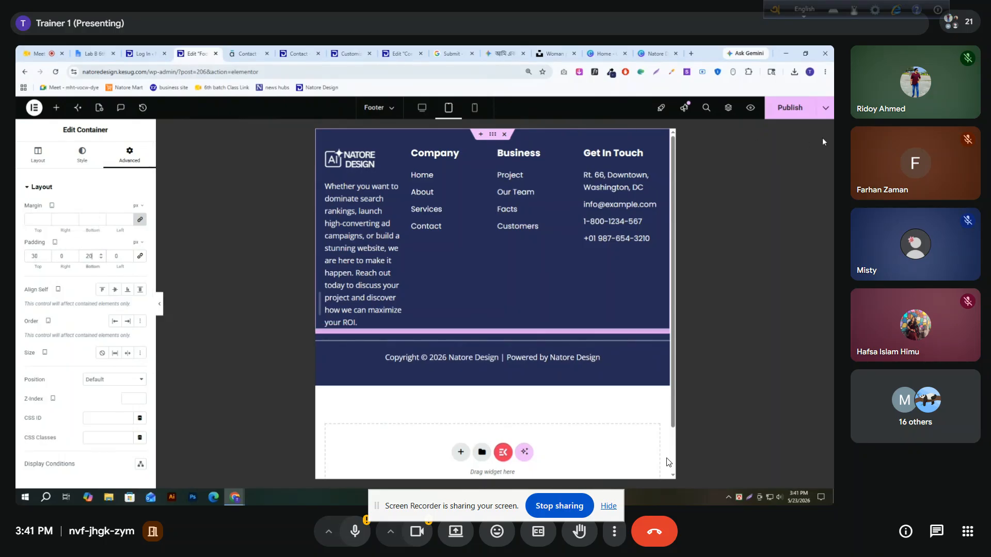
left_click(823, 111)
left_click(786, 114)
left_click(785, 111)
Reload the published Contact page and preview it in the browser's Samsung Galaxy S20 Ultra device emulation at 50% zoom
left_click(302, 54)
left_click(57, 73)
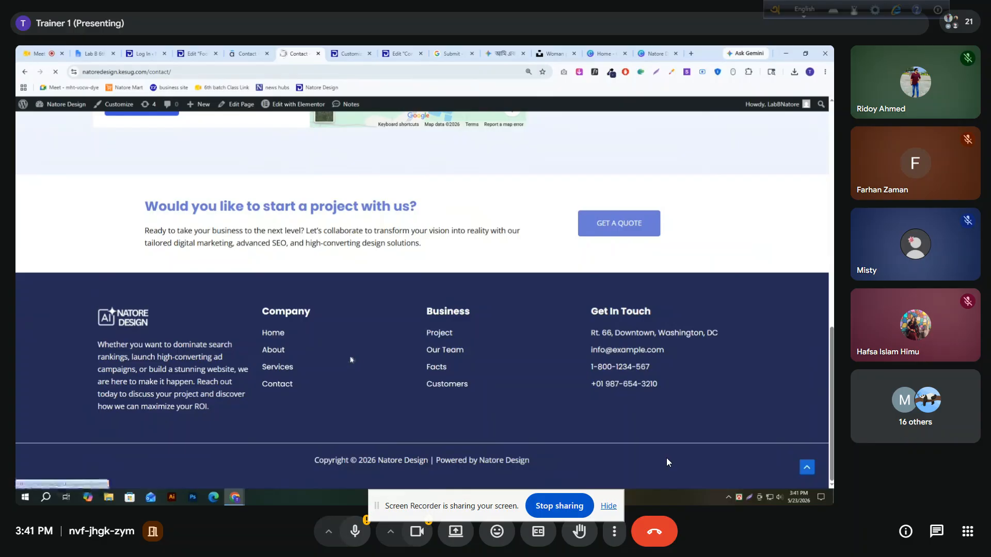
scroll(668, 462, "down", 4)
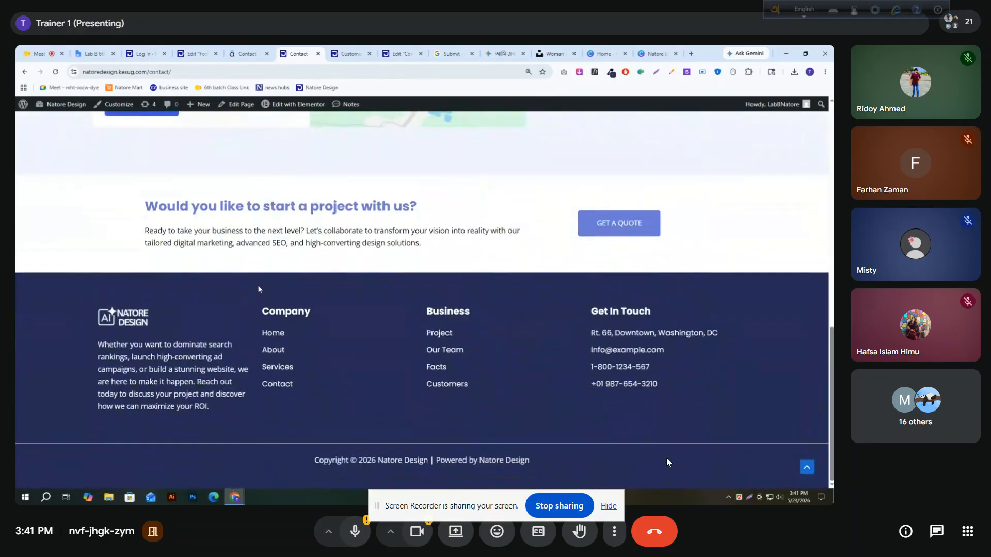
right_click(51, 295)
left_click(91, 287)
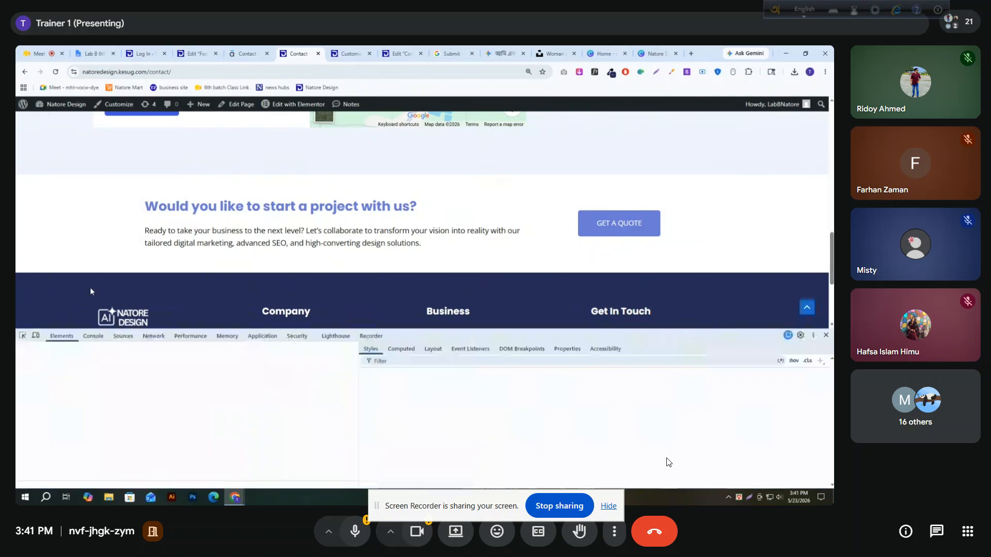
left_click(35, 336)
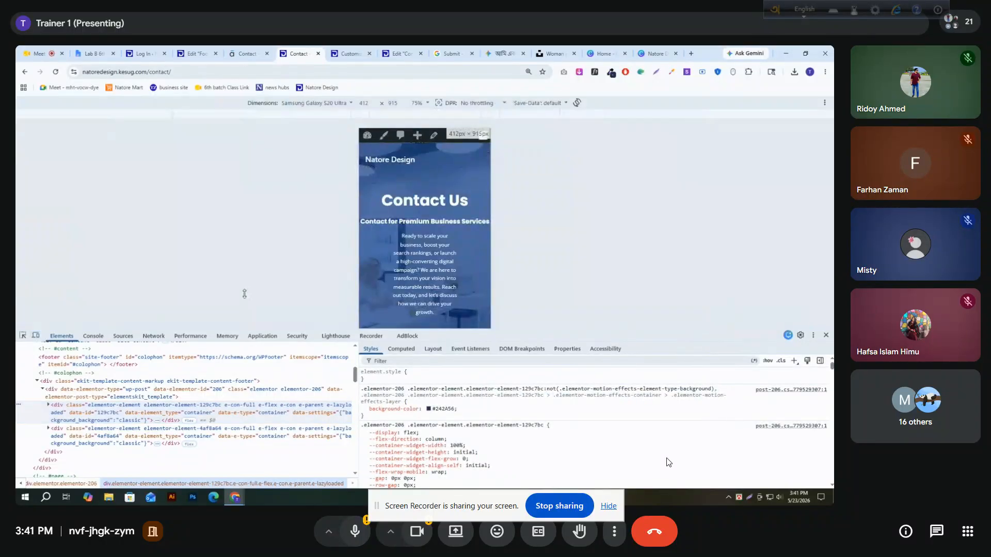
left_click(339, 104)
left_click(329, 199)
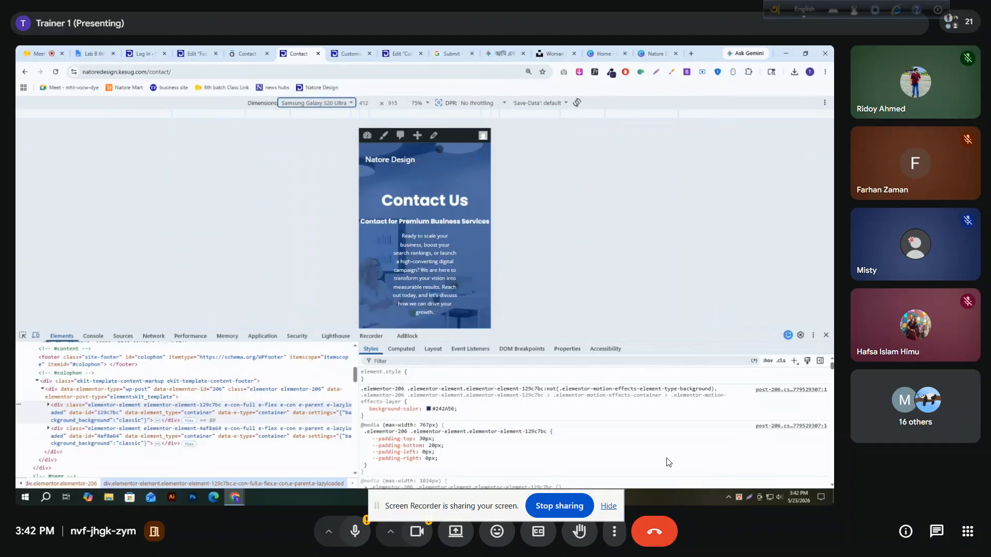
left_click(419, 102)
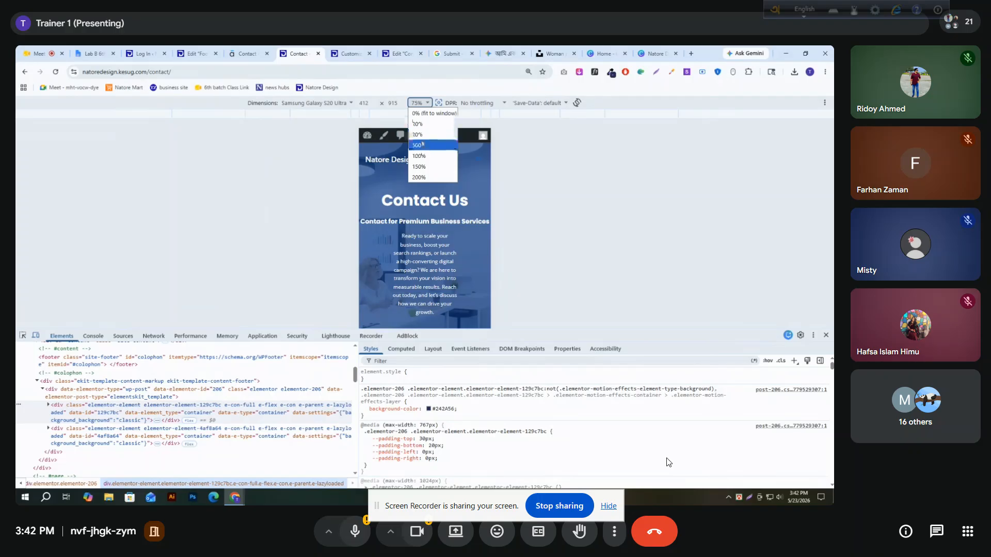
left_click(417, 123)
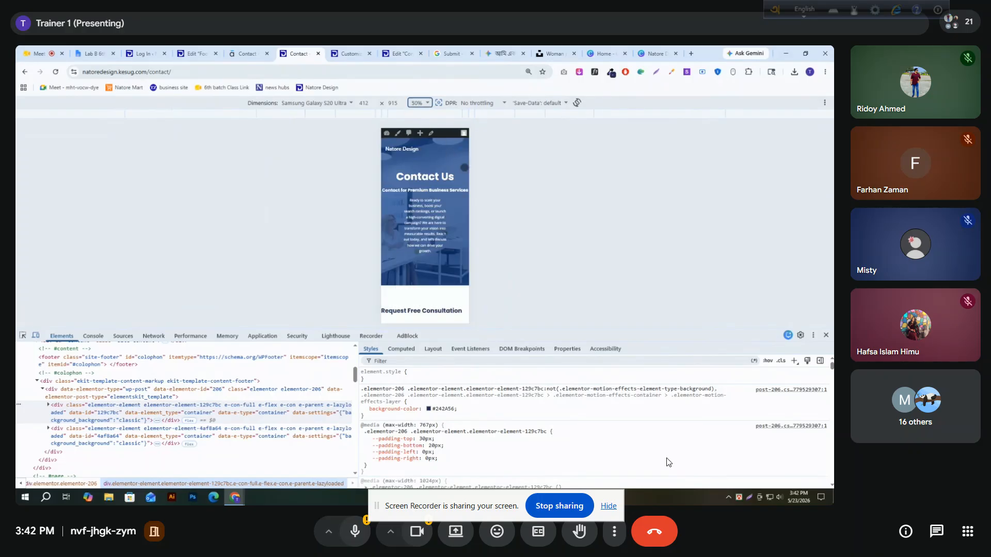
Reload the emulated Contact page and examine the footer's mobile layout from the logo down to the copyright line
scroll(428, 195, "down", 15)
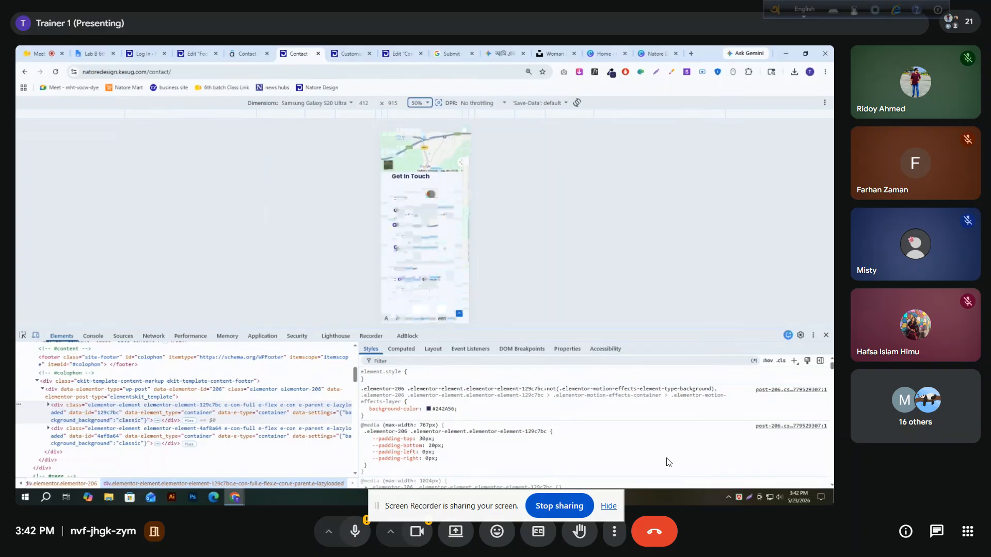
left_click(55, 71)
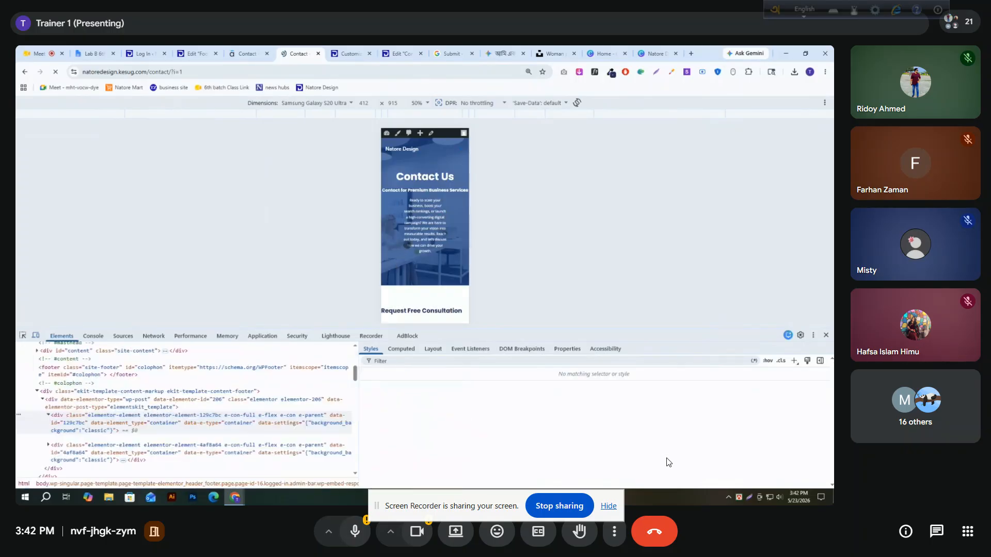
scroll(432, 218, "down", 3)
scroll(431, 218, "down", 10)
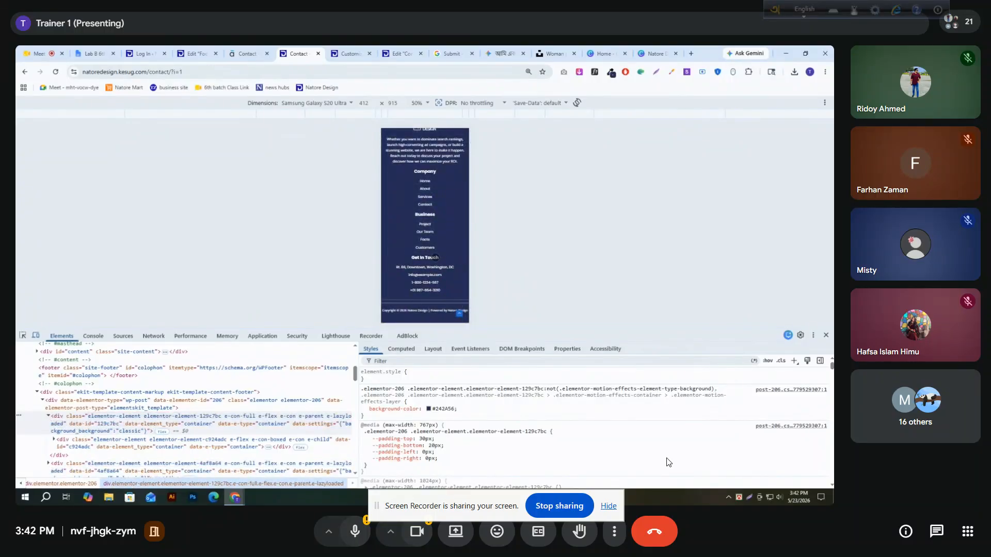
scroll(431, 221, "up", 2)
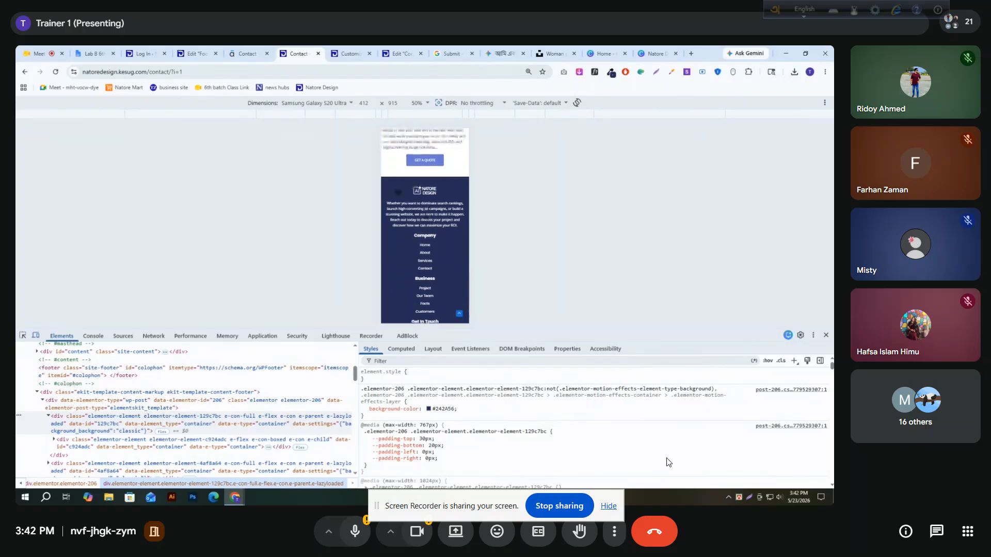
scroll(388, 235, "down", 1)
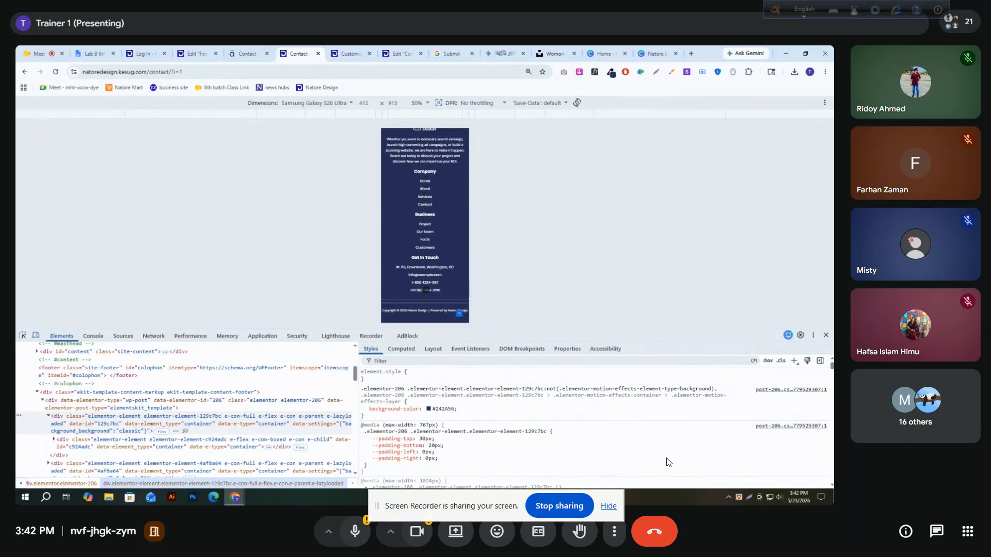
Follow the footer's About link, examine the About page's content and footer on mobile, and close the developer tools
left_click(424, 189)
scroll(435, 201, "down", 3)
scroll(435, 201, "down", 10)
scroll(435, 202, "down", 10)
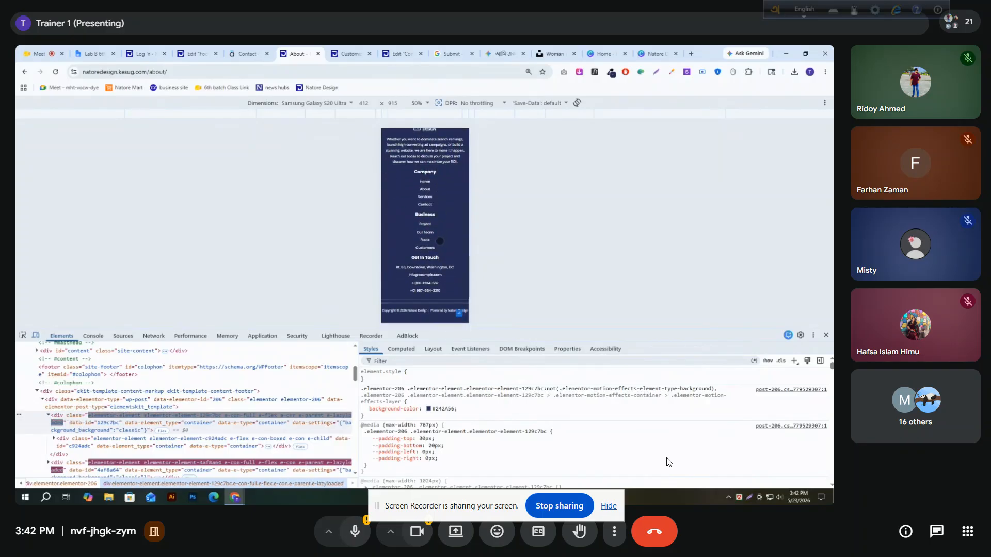
scroll(433, 217, "up", 5)
scroll(425, 222, "up", 5)
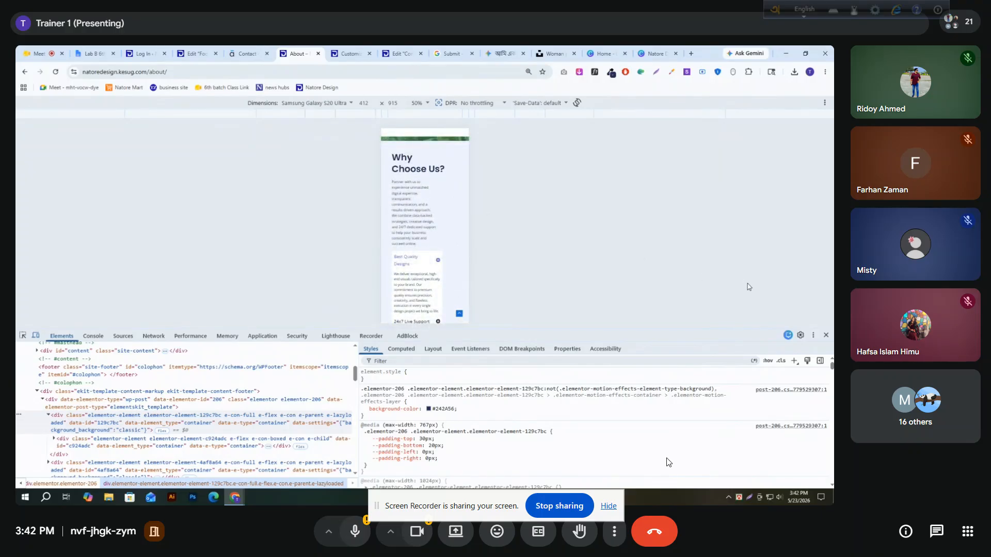
left_click(825, 335)
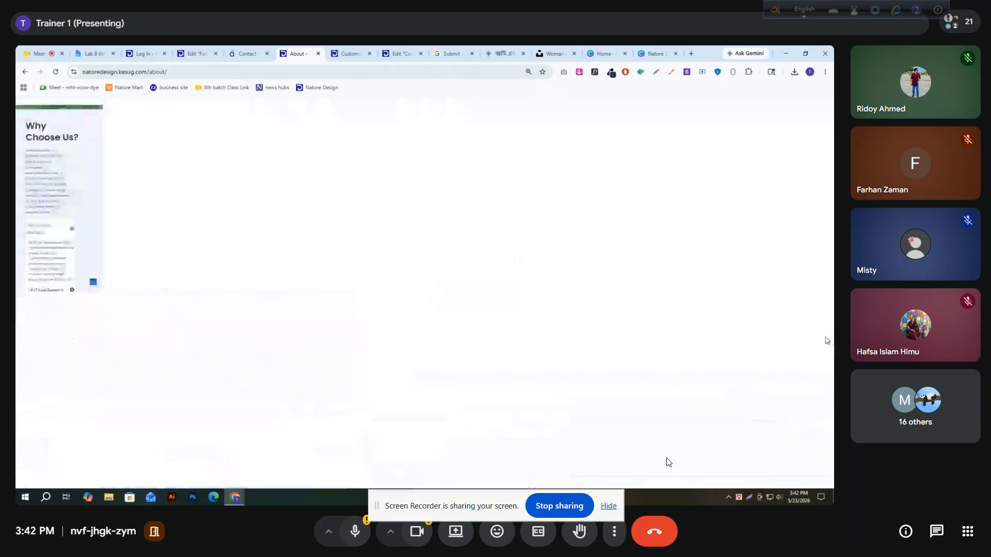
Return to the footer editor in desktop view and add the ElementsKit Social Icons widget below the description in the logo column
left_click(195, 53)
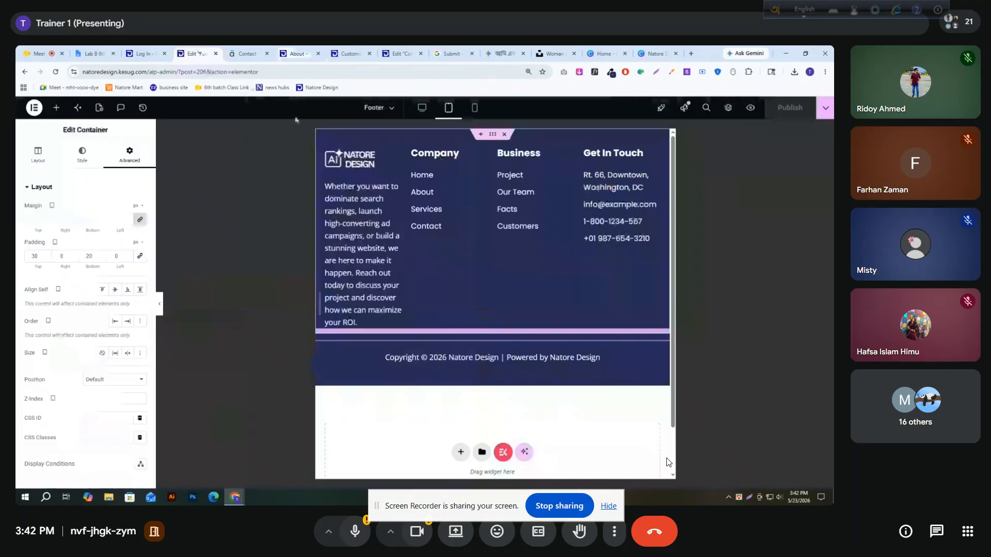
left_click(422, 108)
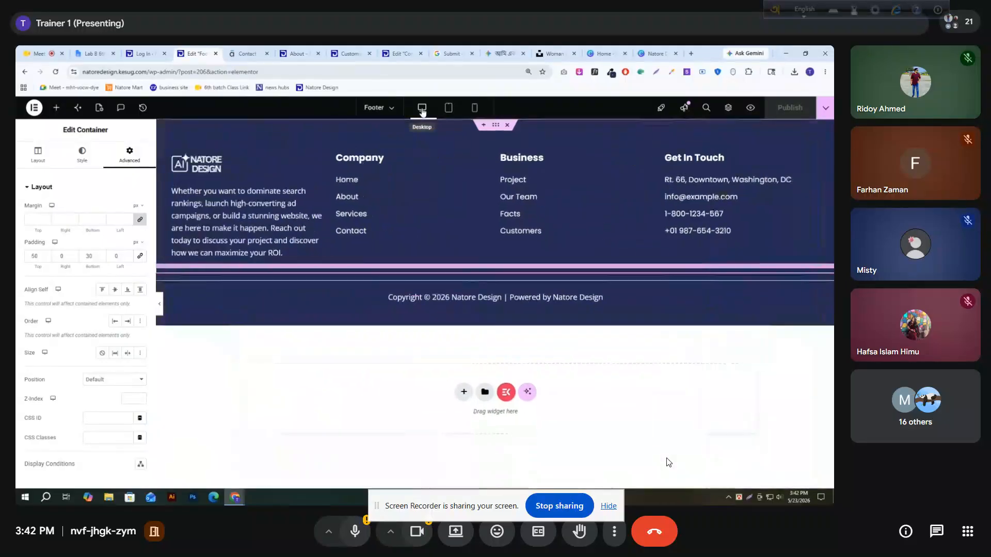
left_click(56, 108)
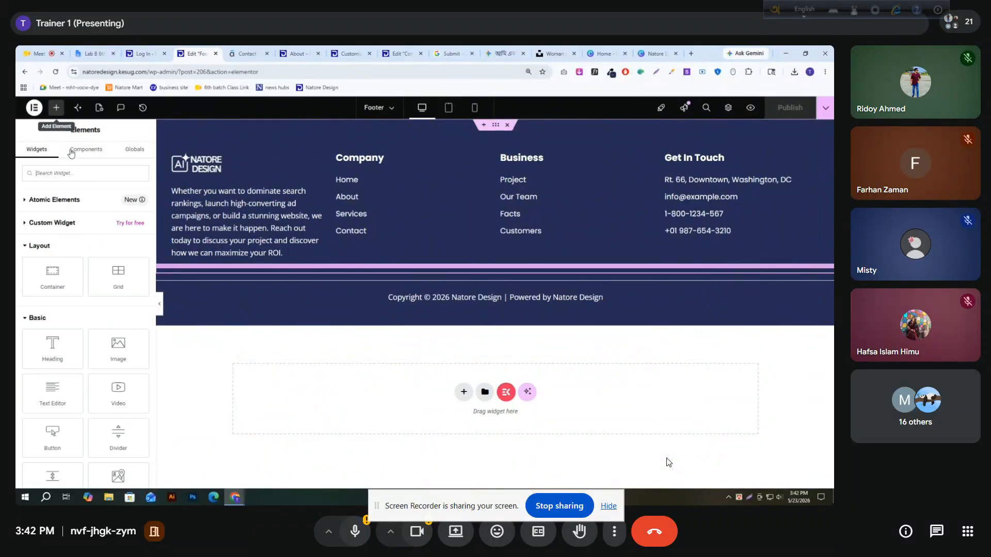
left_click(86, 174)
type("soci")
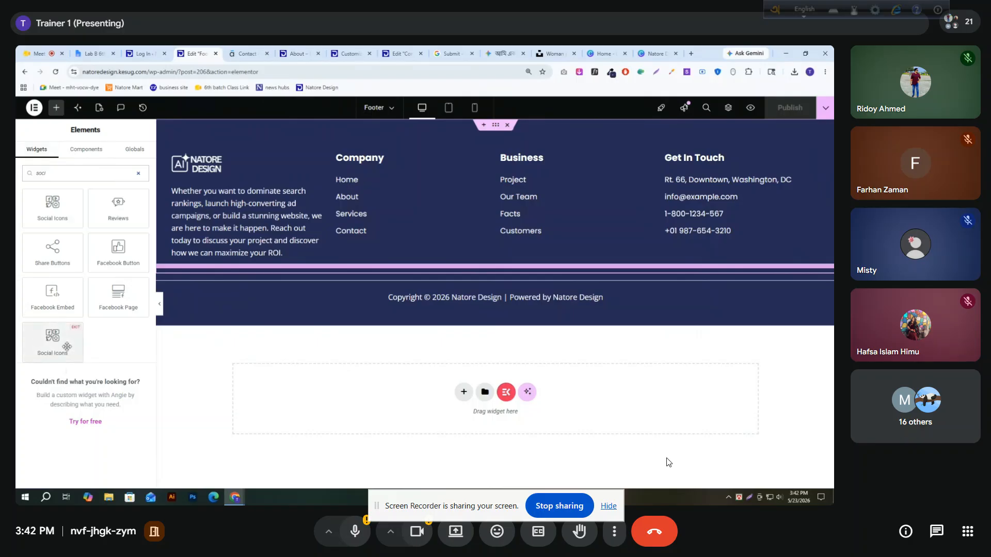
left_click_drag(62, 351, 246, 274)
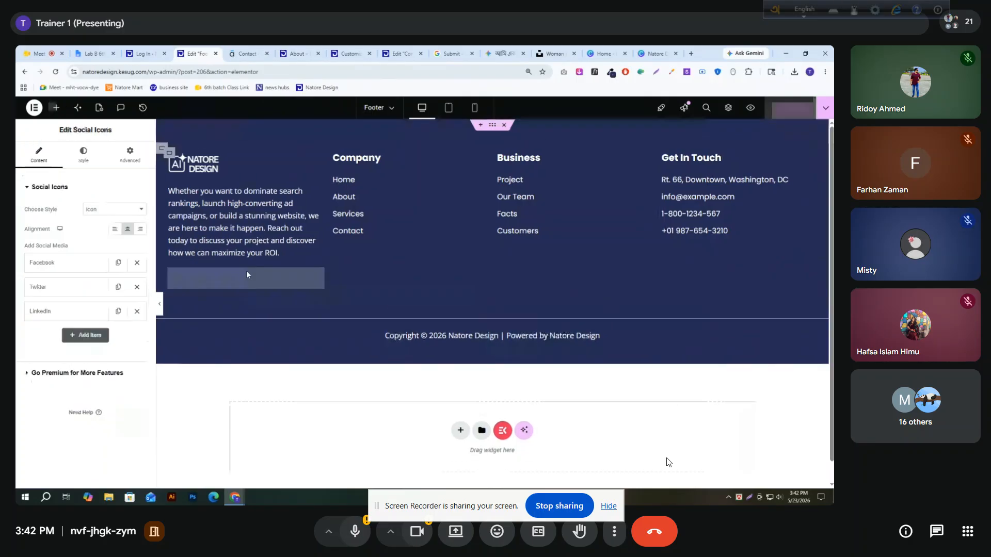
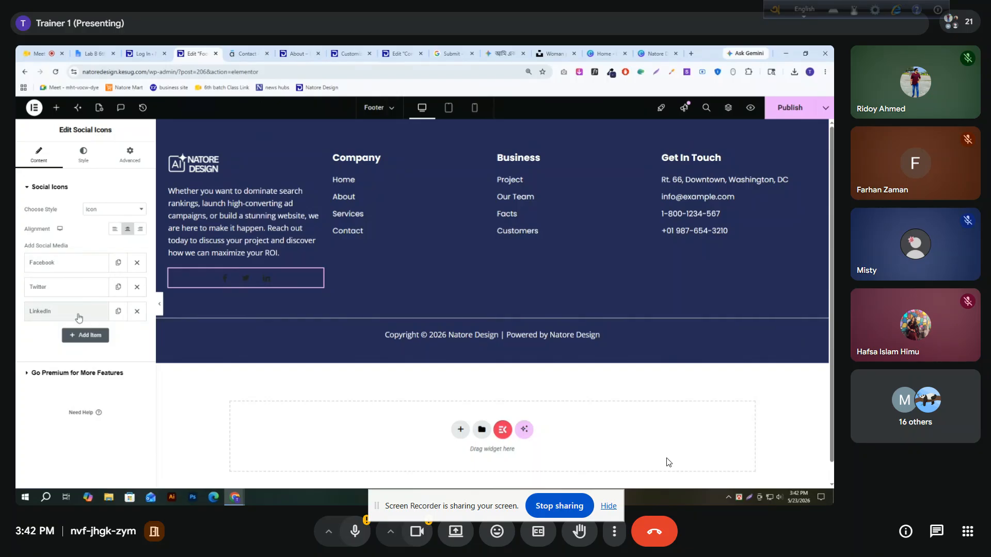
Add a fourth item to the social icons list and give it the WhatsApp icon from the icon library
left_click(85, 336)
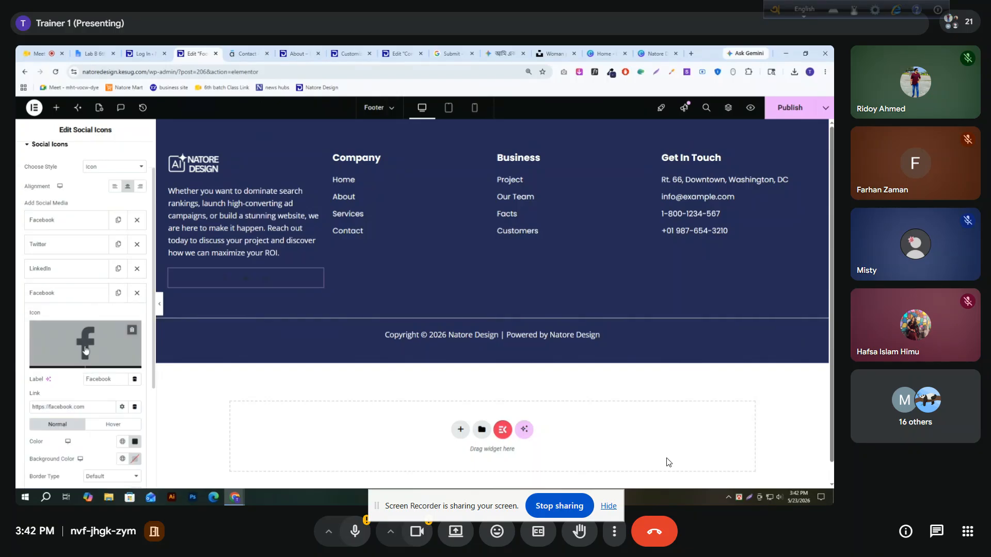
scroll(79, 262, "down", 2)
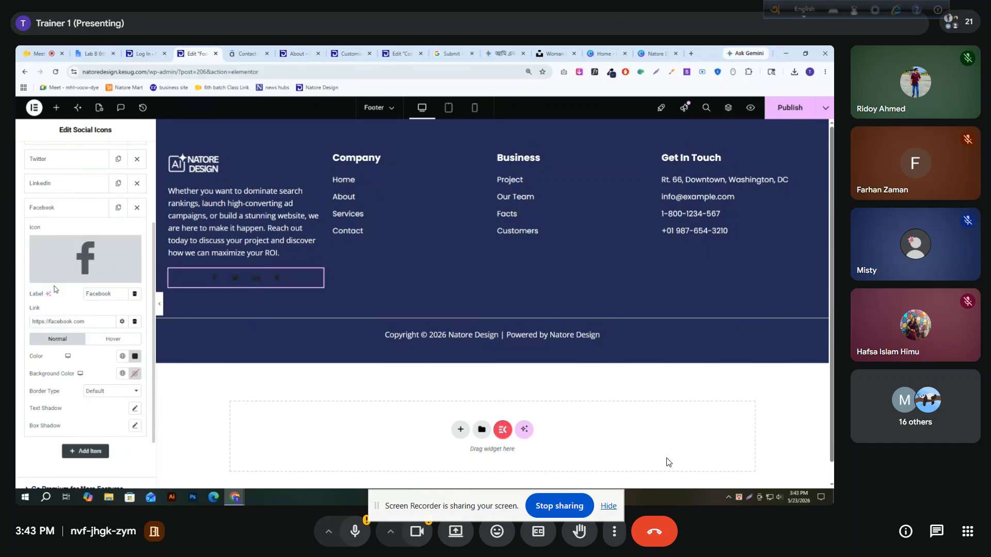
left_click(81, 257)
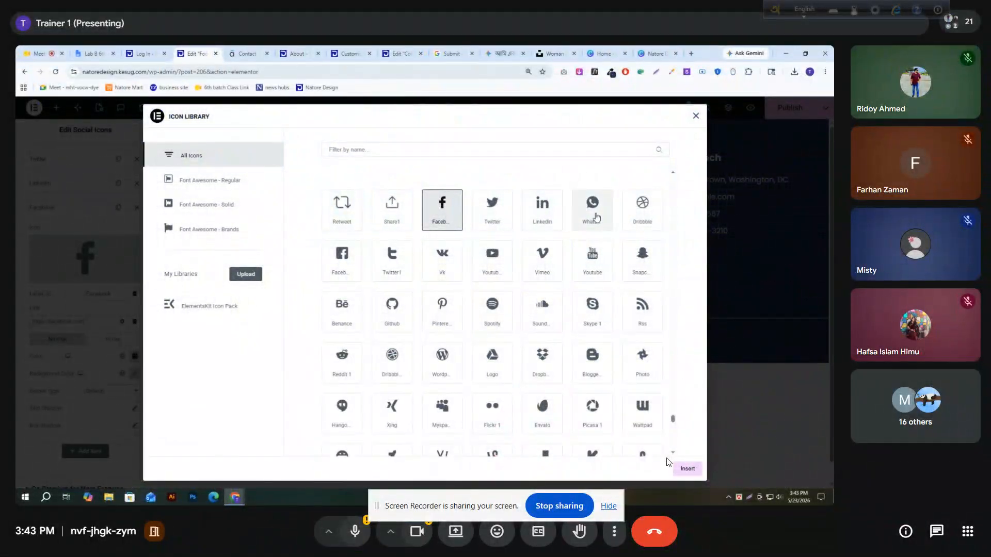
left_click(597, 217)
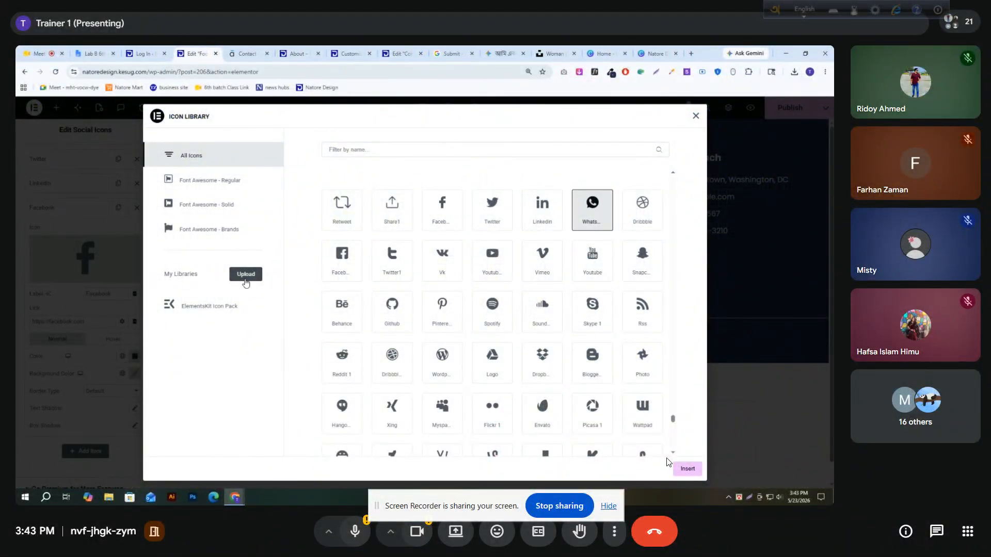
left_click(688, 469)
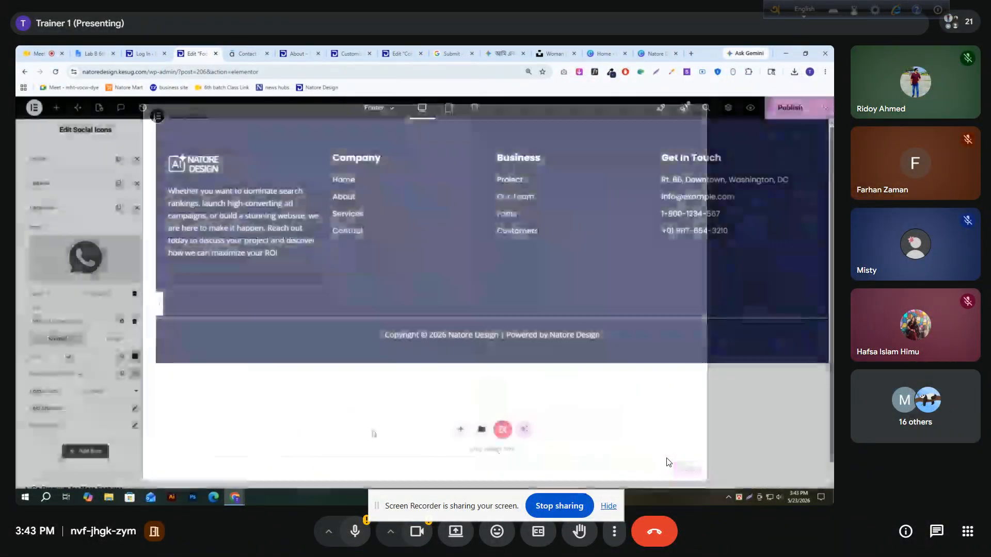
left_click(75, 216)
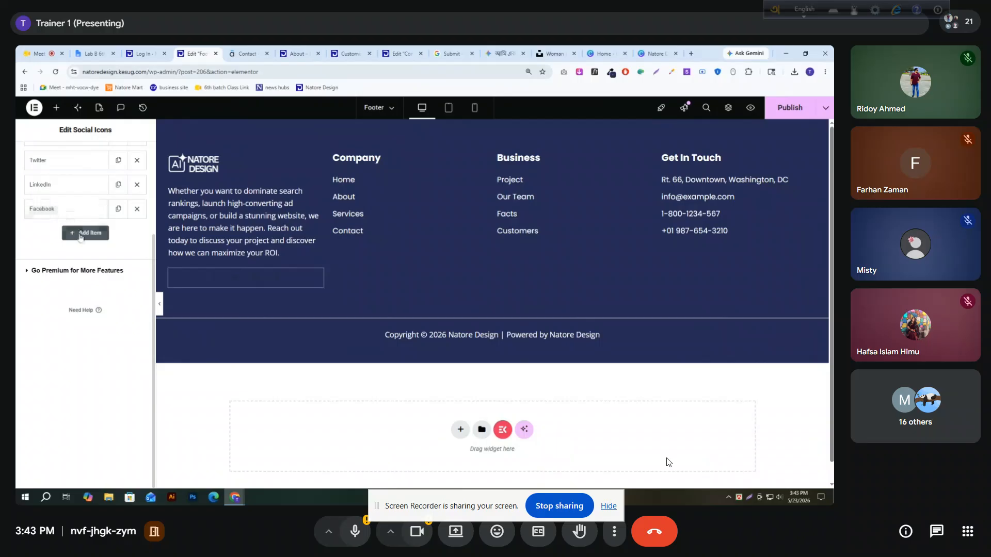
Add a fifth social item and insert the YouTube play-button icon for it
left_click(81, 233)
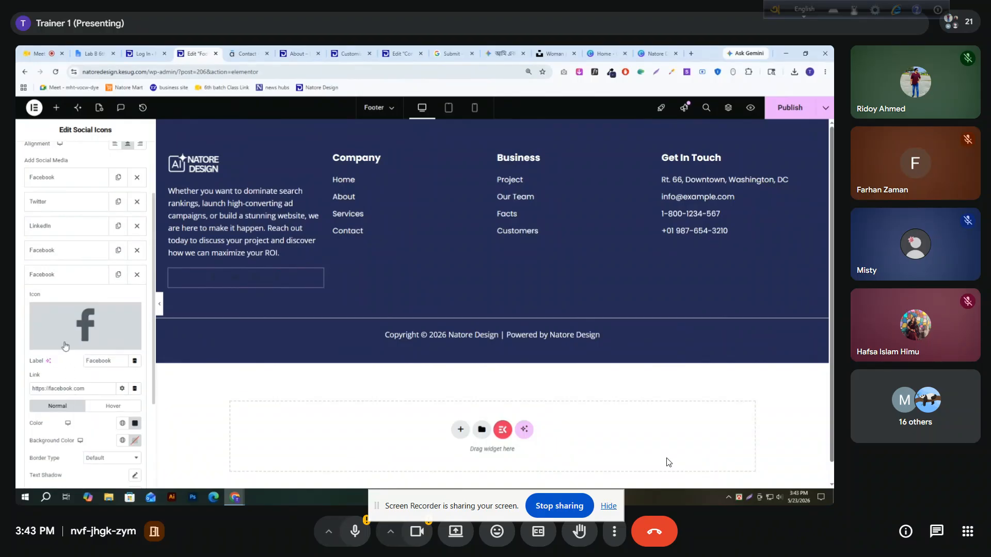
left_click(73, 324)
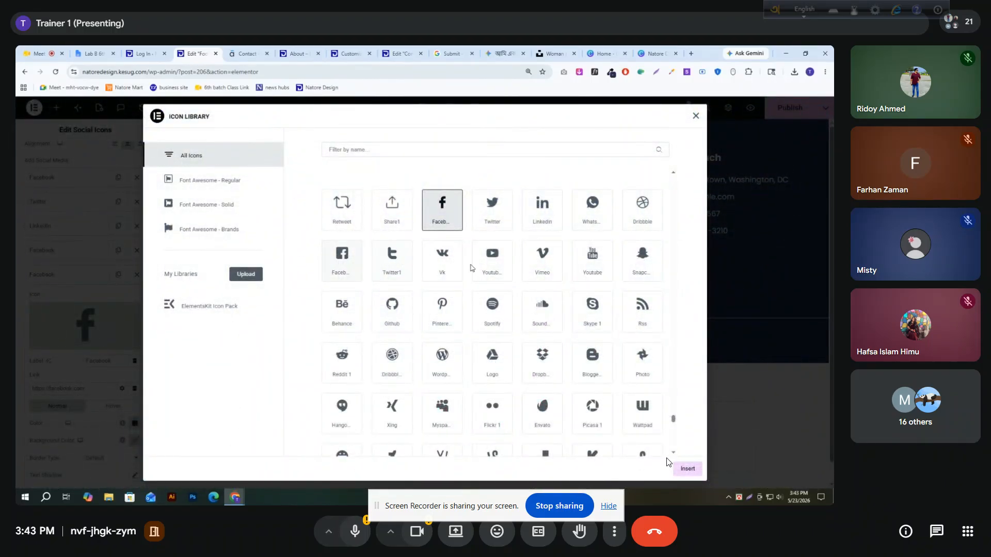
left_click(490, 266)
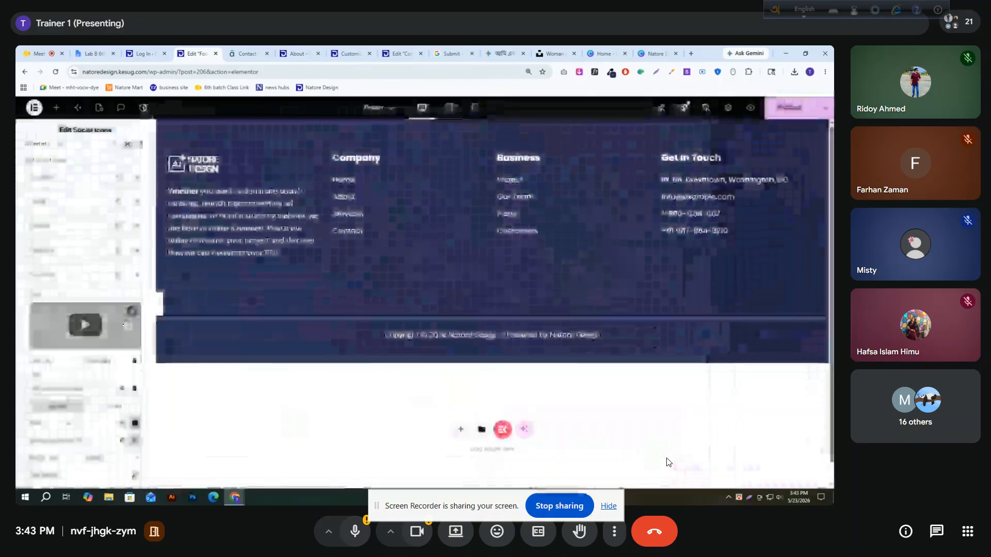
Add a sixth social item using the Reddit 1 icon from the icon library
left_click(86, 300)
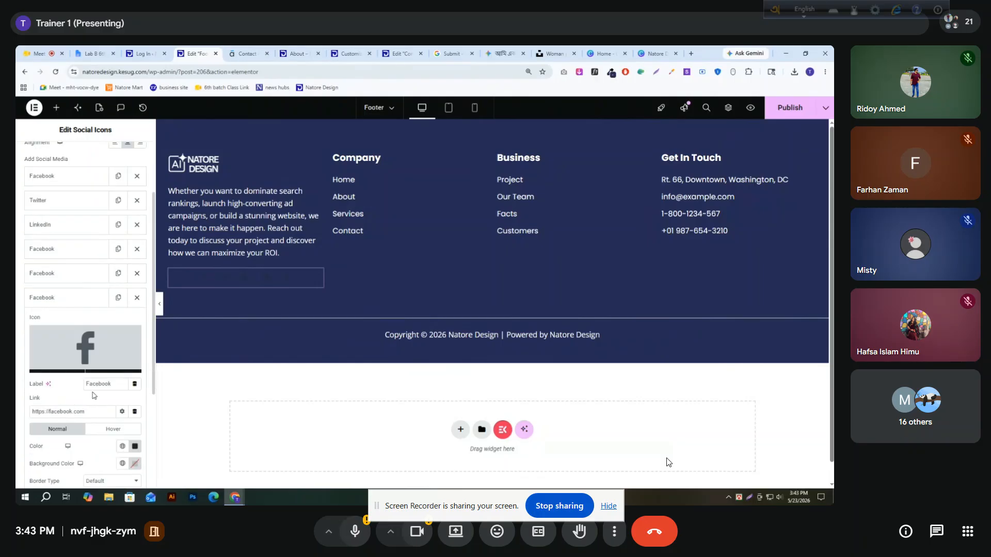
left_click(91, 343)
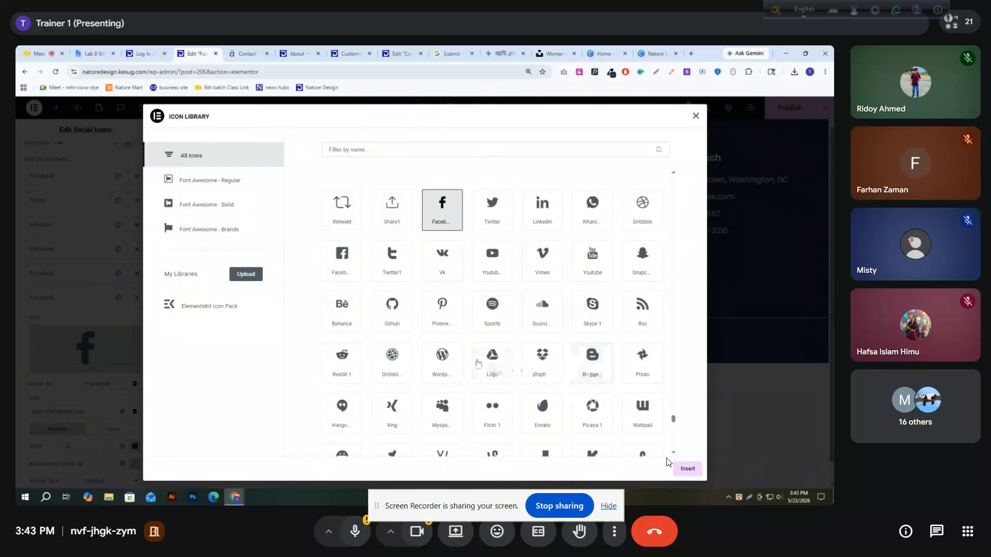
scroll(371, 361, "down", 2)
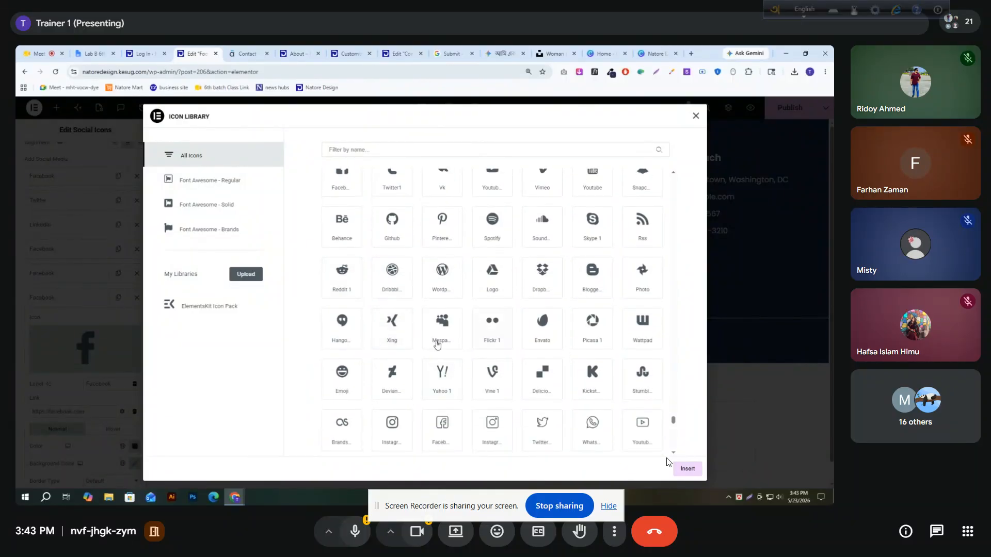
left_click(342, 276)
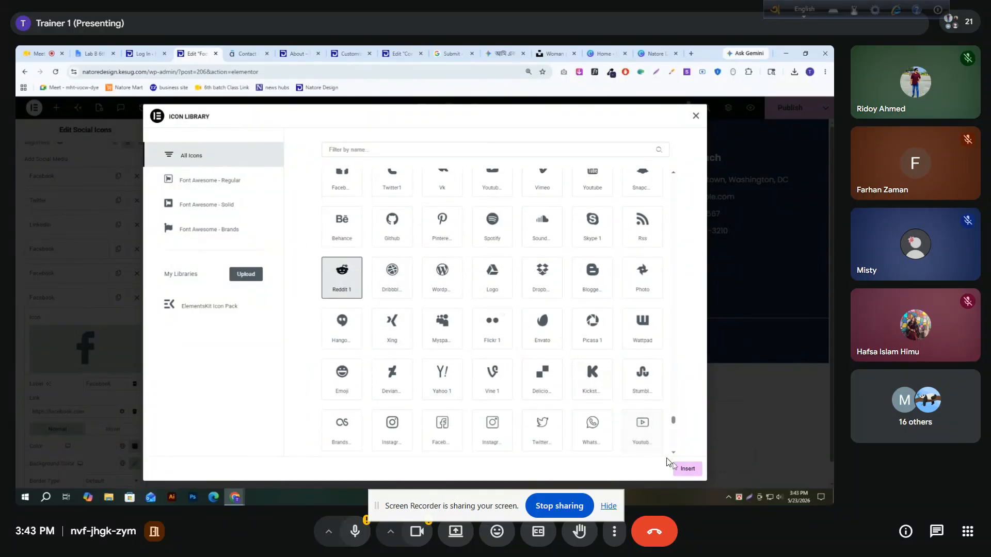
left_click(673, 466)
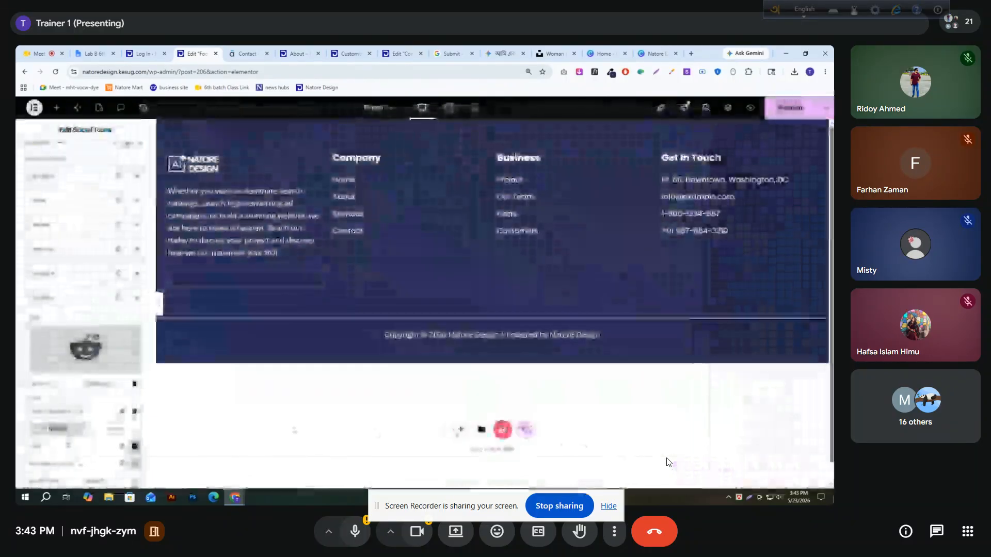
left_click(44, 294)
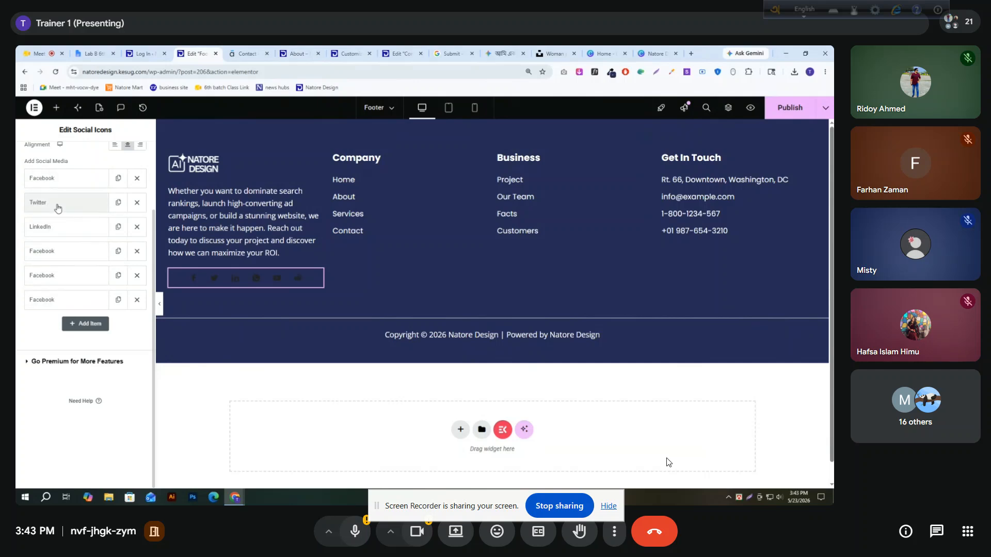
Change the label of the item with the WhatsApp icon to WhatsApp
left_click(56, 252)
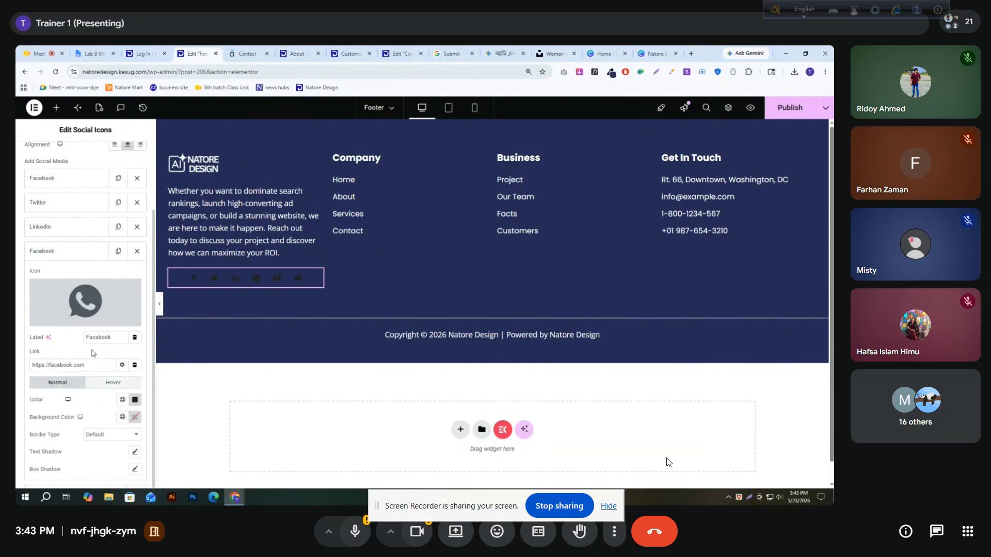
double_click(112, 339)
type("Whats")
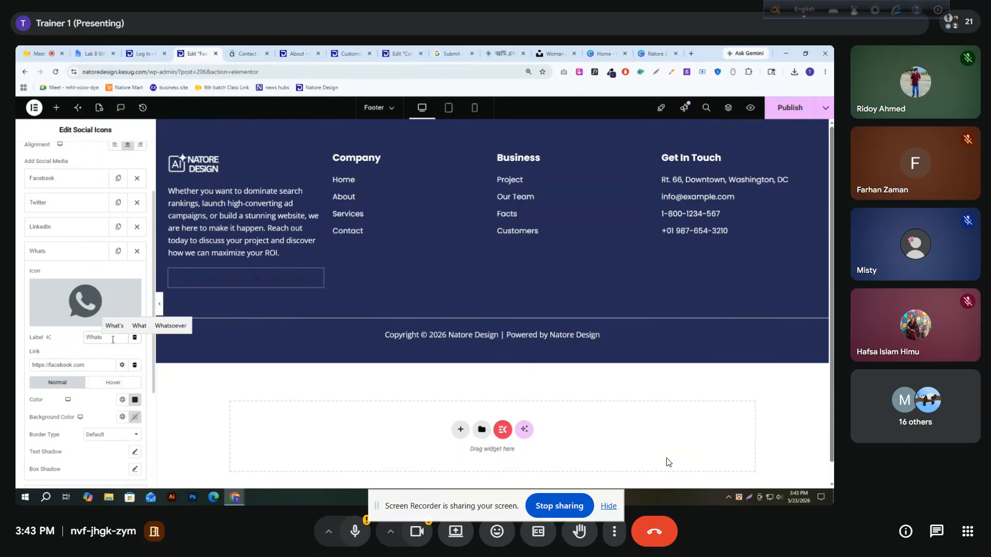
type("App")
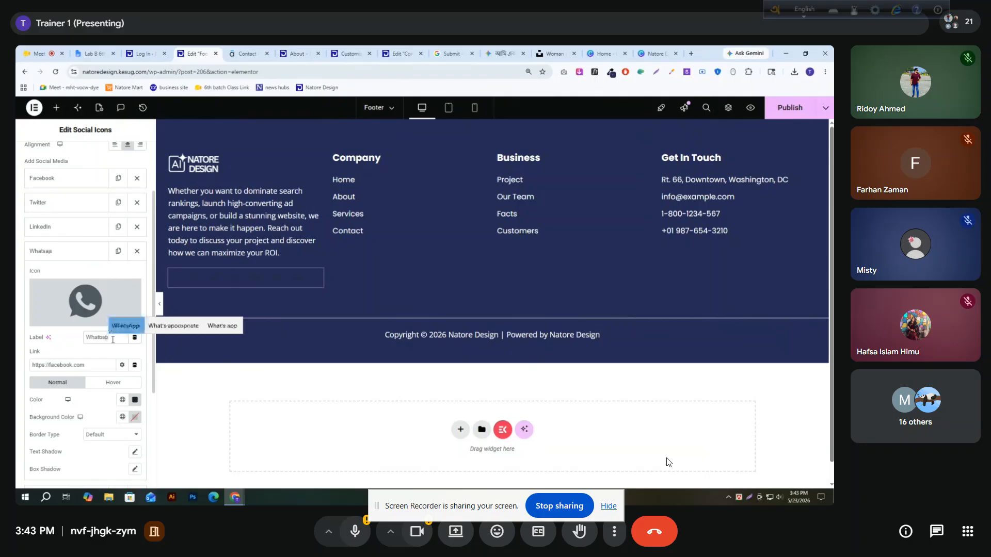
left_click(51, 251)
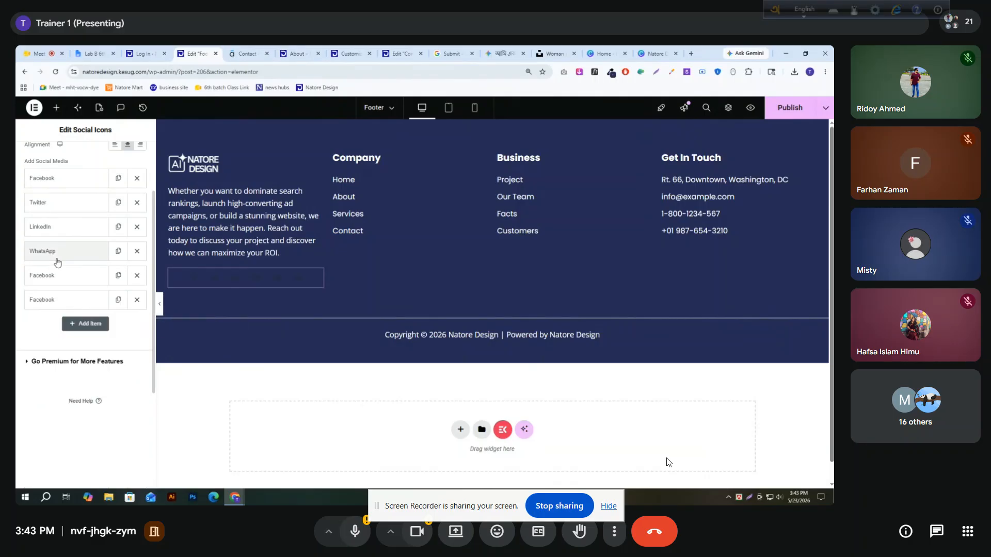
Change the label of the item with the YouTube icon to Youtube
left_click(56, 278)
double_click(107, 359)
type("Youtube")
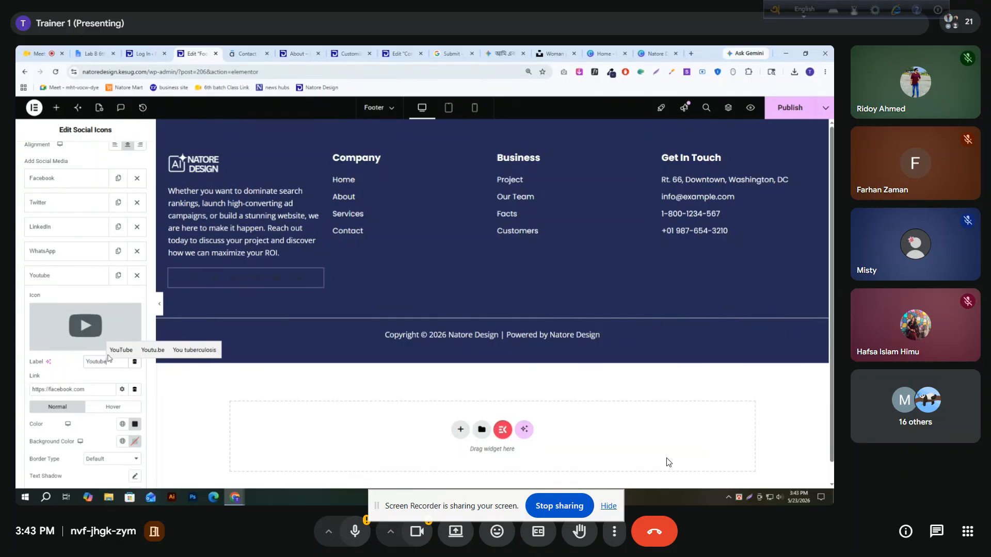
left_click(57, 275)
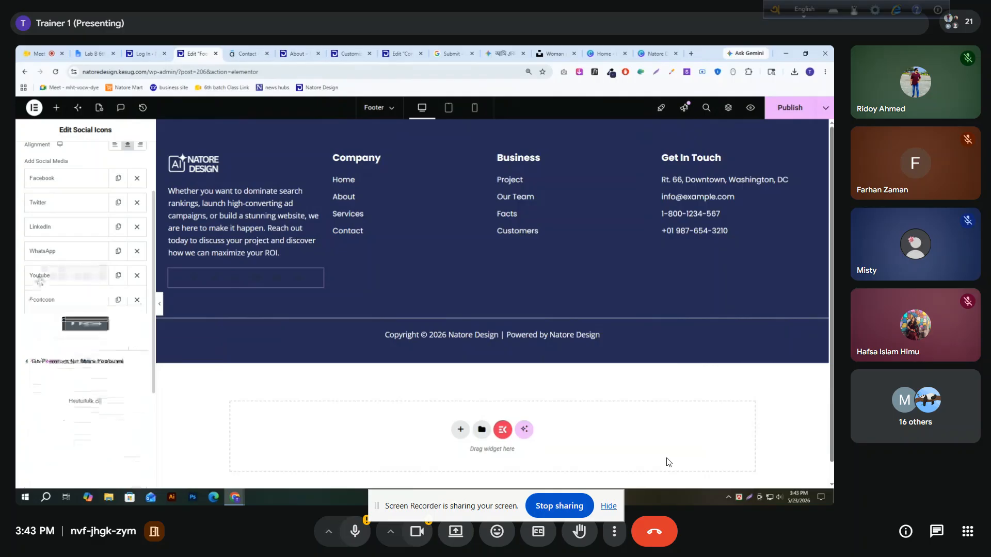
Change the label of the last social item, the one with the Reddit icon, to Reddit
left_click(67, 304)
double_click(104, 387)
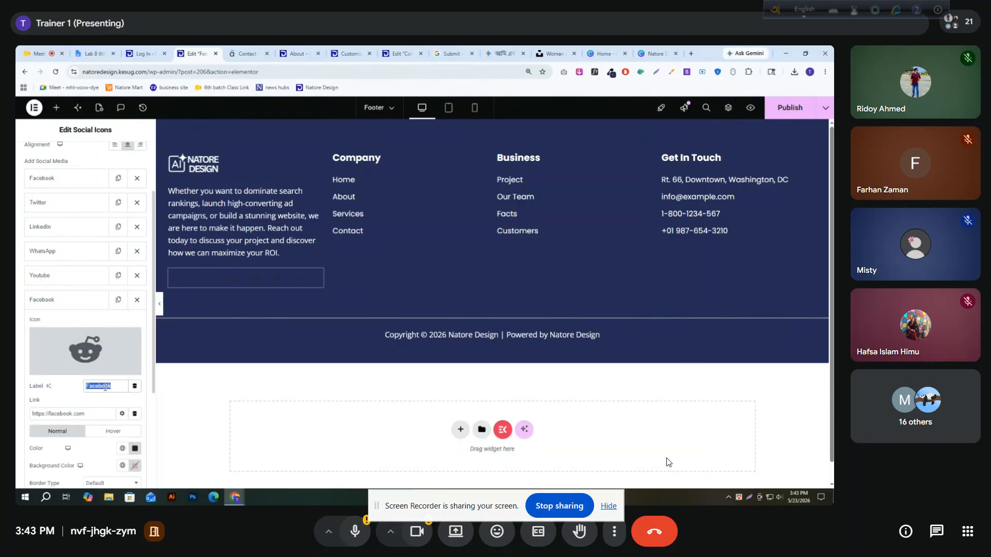
type("Redd")
type("id")
left_click(139, 374)
left_click(70, 303)
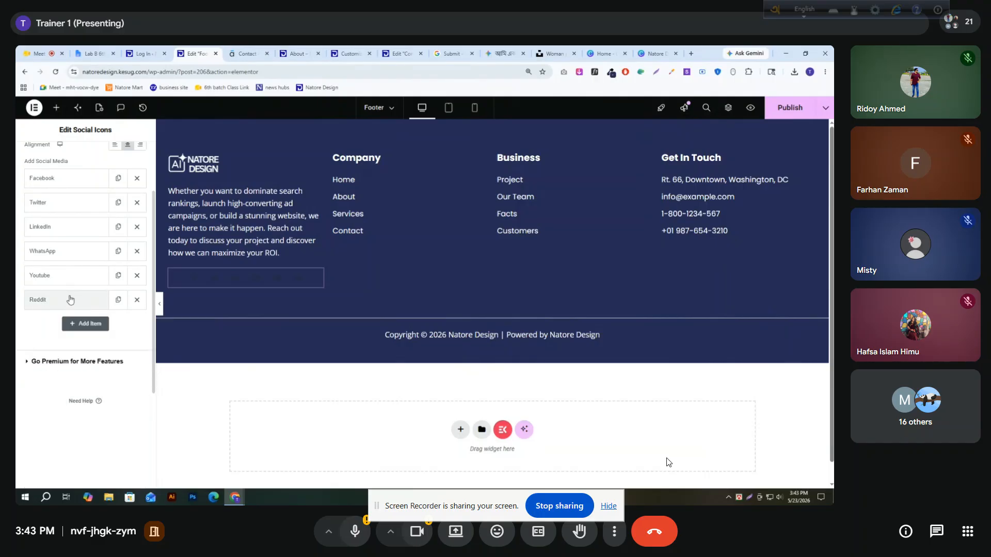
Inspect the link addresses of the Youtube and Reddit items without changing them
left_click(71, 276)
left_click_drag(114, 389, 19, 394)
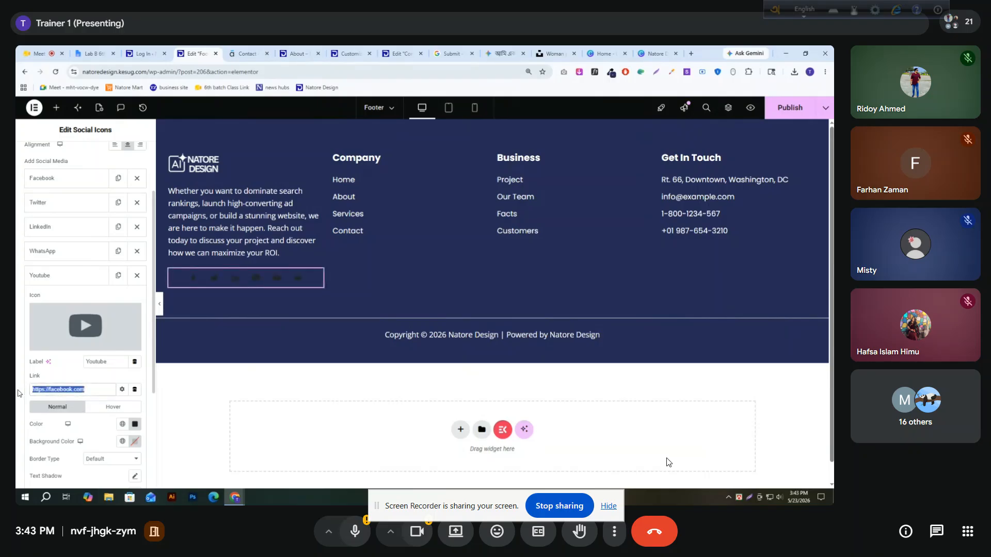
left_click(67, 276)
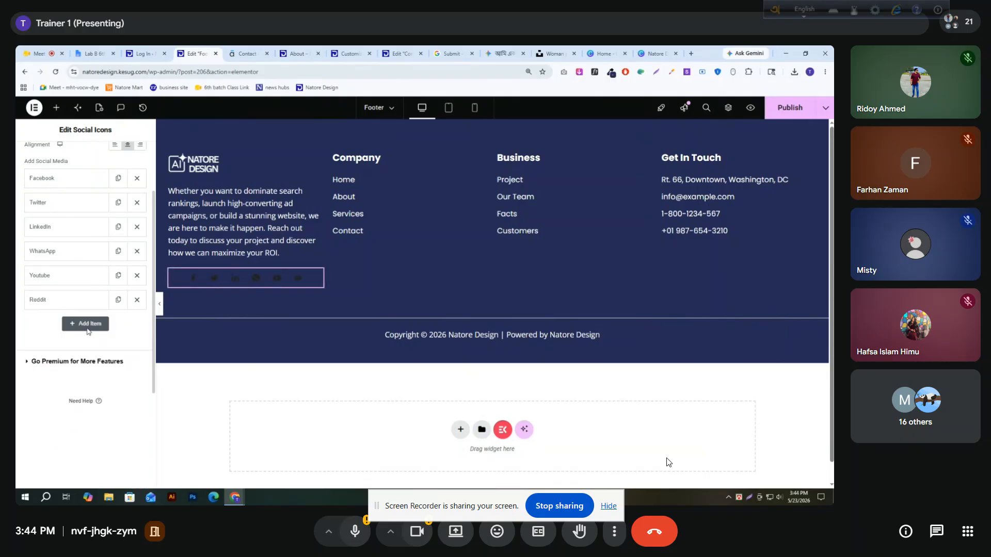
left_click(67, 300)
left_click_drag(87, 414, 32, 415)
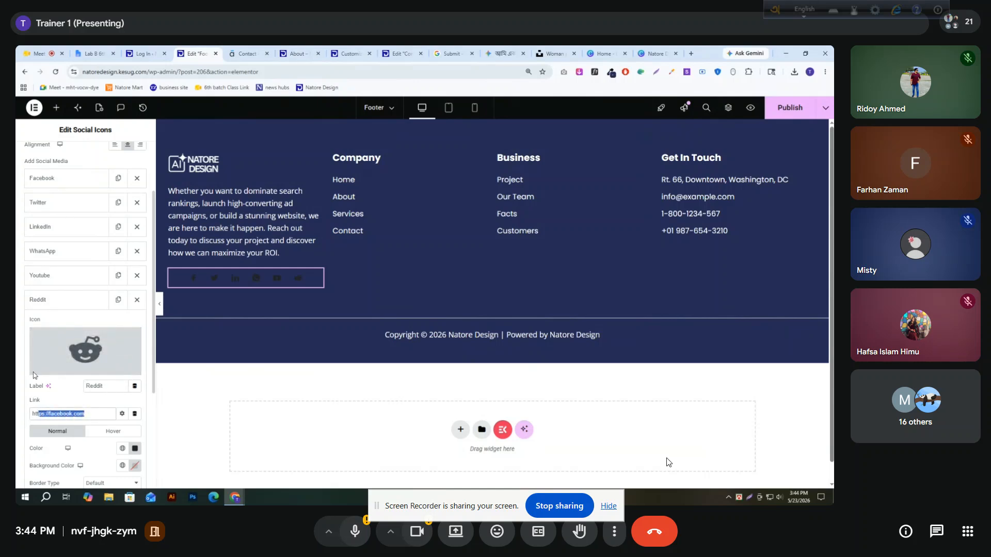
left_click(61, 304)
Review the social icons' style choices and their display and decoration options
scroll(63, 286, "up", 3)
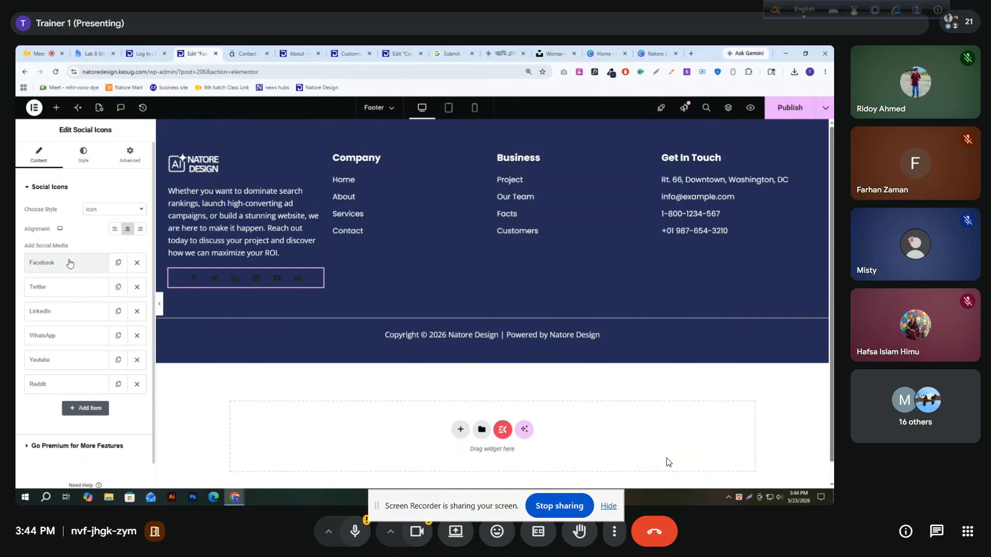
left_click(109, 211)
left_click(109, 214)
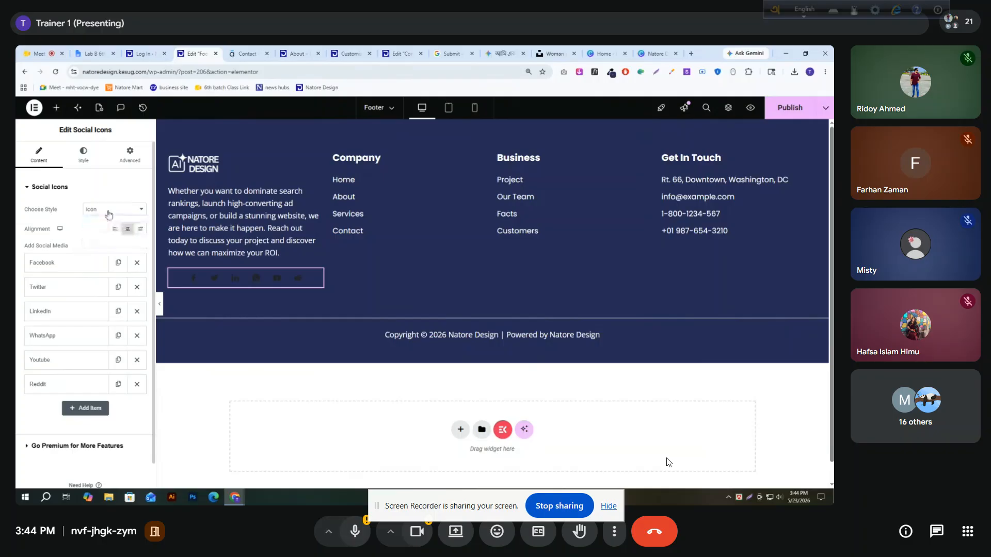
left_click(93, 165)
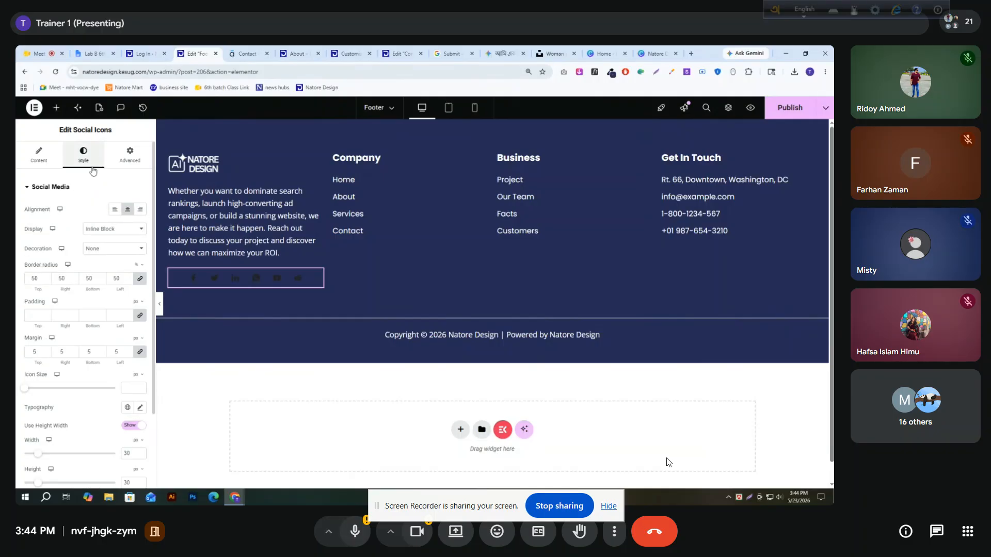
left_click(123, 230)
left_click(123, 232)
left_click(105, 250)
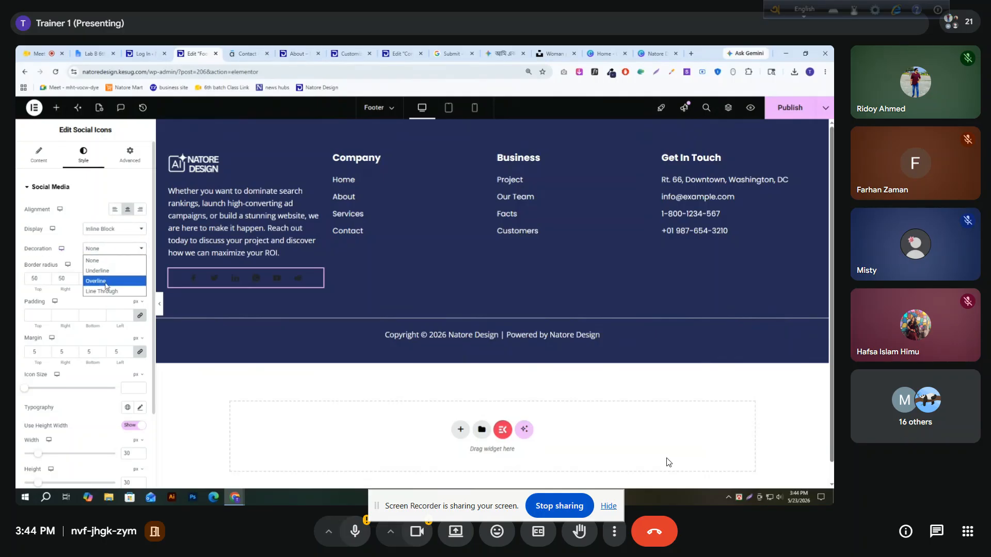
left_click(28, 251)
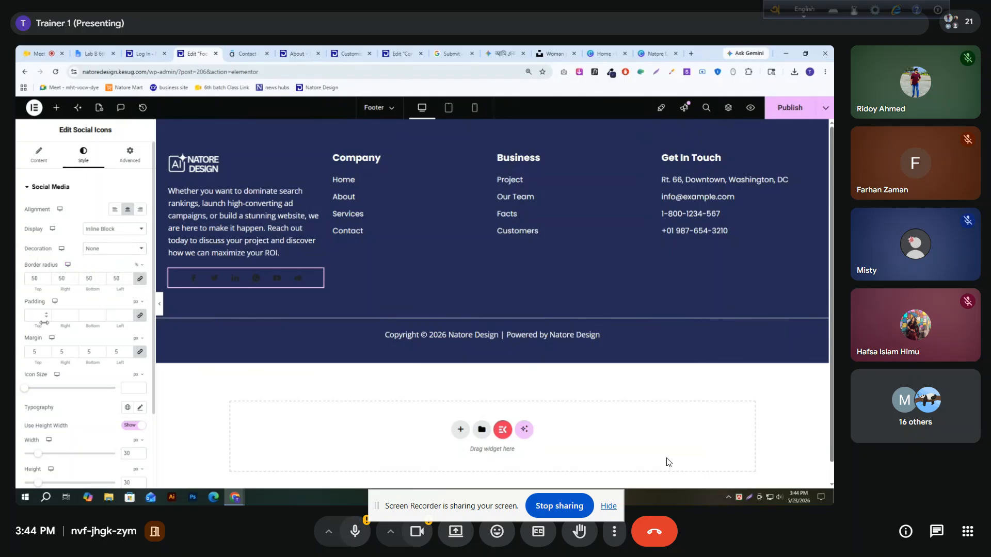
Increase the icon size of the social icons to 21 px
scroll(44, 322, "down", 1)
scroll(47, 352, "down", 1)
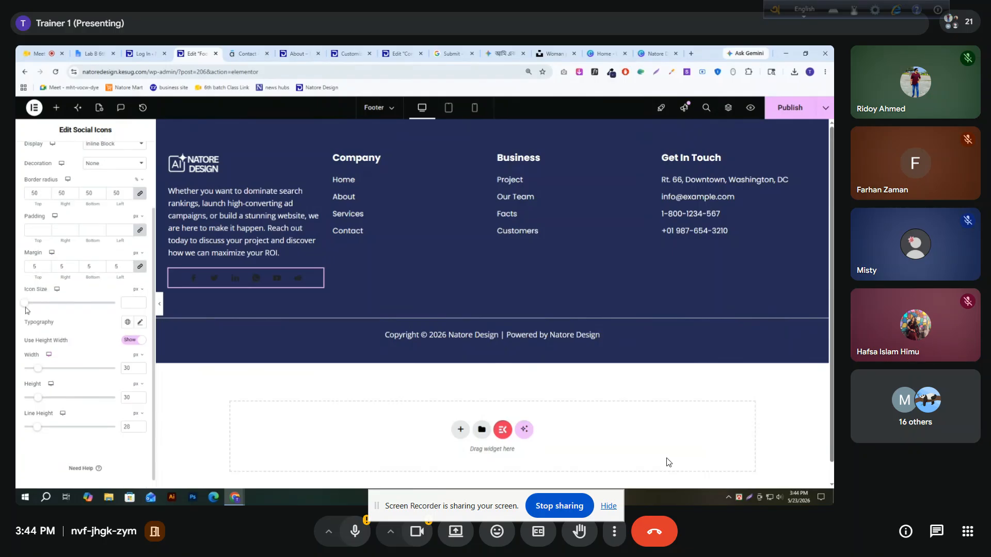
left_click_drag(26, 308, 44, 305)
scroll(89, 312, "up", 2)
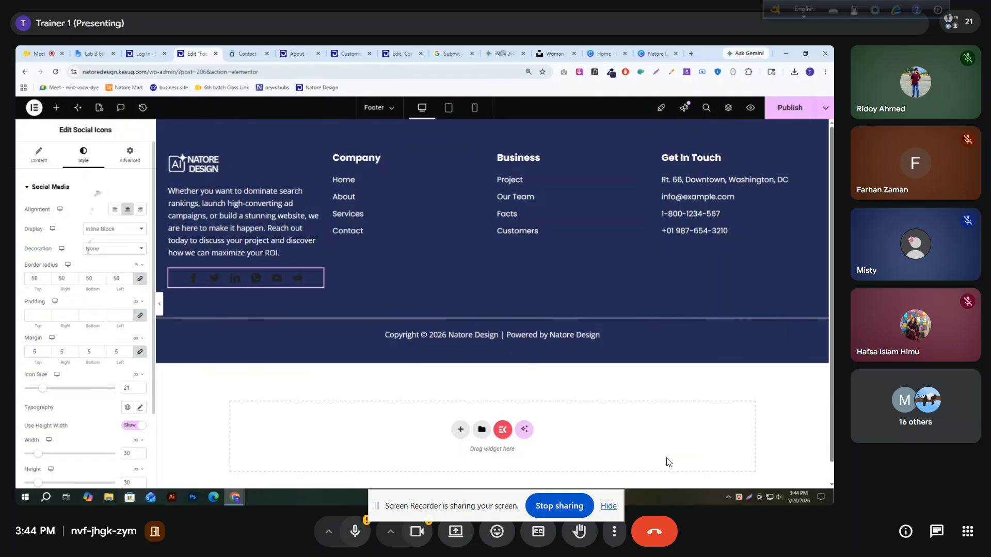
left_click(109, 230)
left_click(108, 229)
left_click(117, 250)
left_click(118, 259)
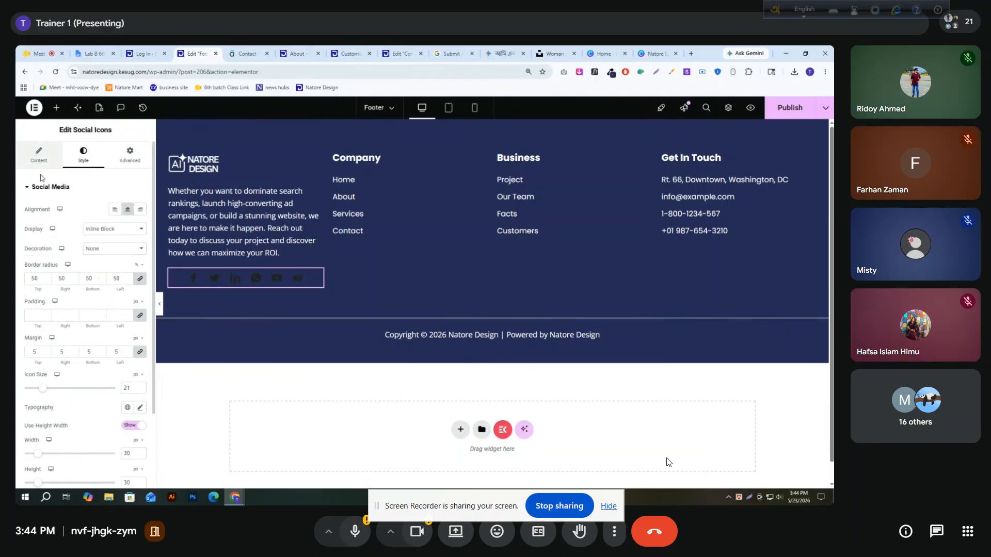
Set the Facebook item's normal icon color to white (#FFFFFF)
left_click(39, 156)
left_click(71, 265)
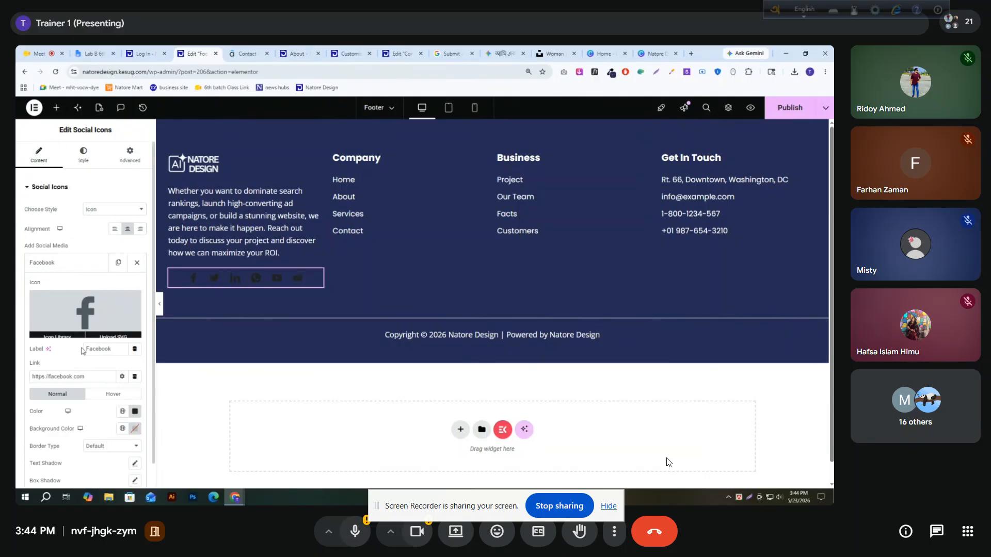
scroll(79, 351, "down", 1)
left_click(140, 369)
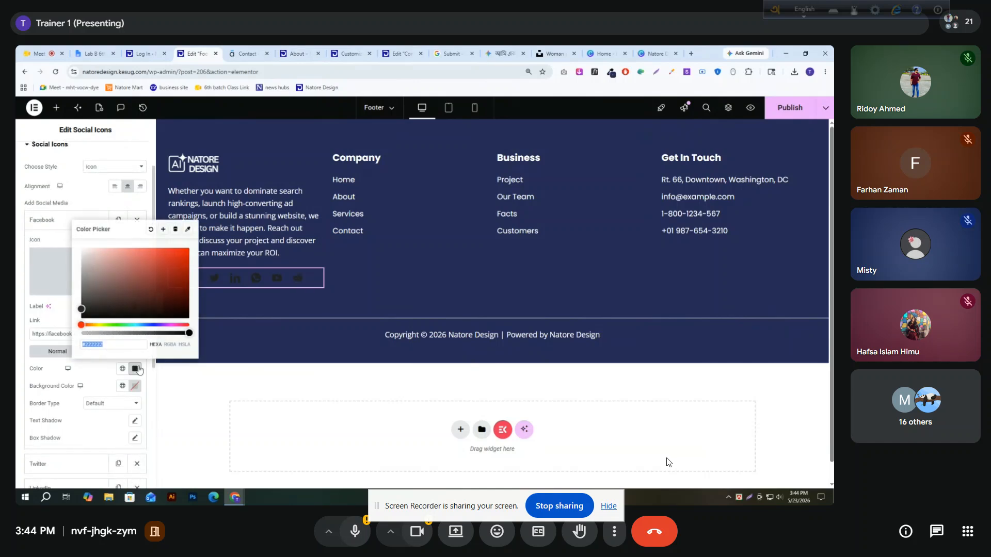
left_click(81, 249)
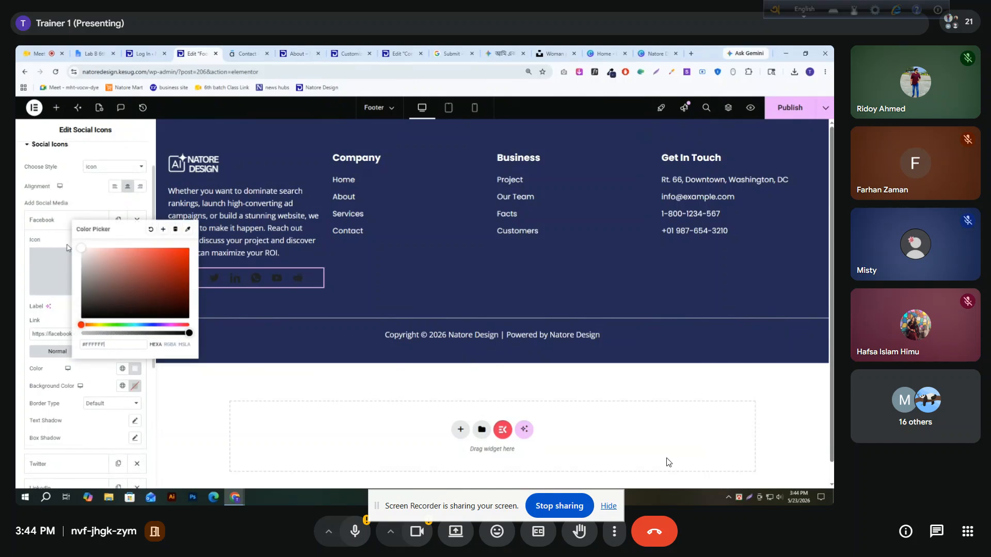
left_click(40, 244)
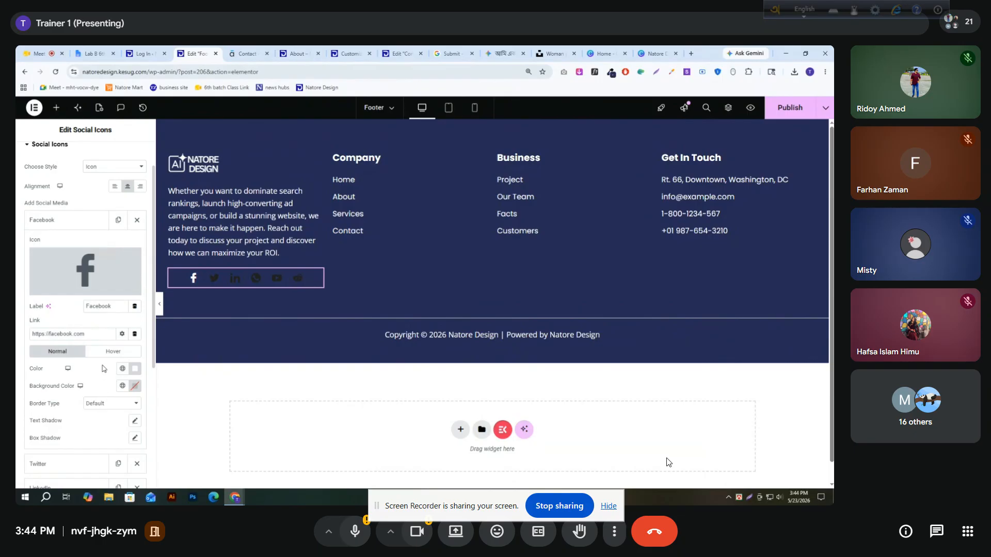
Set the Facebook item's hover background color to a lighter blue
left_click(110, 352)
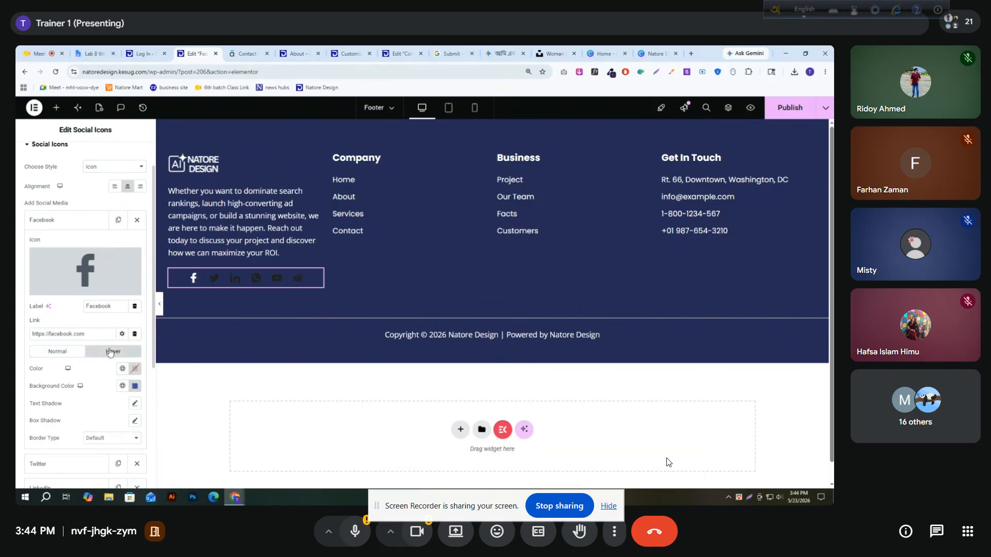
left_click(134, 386)
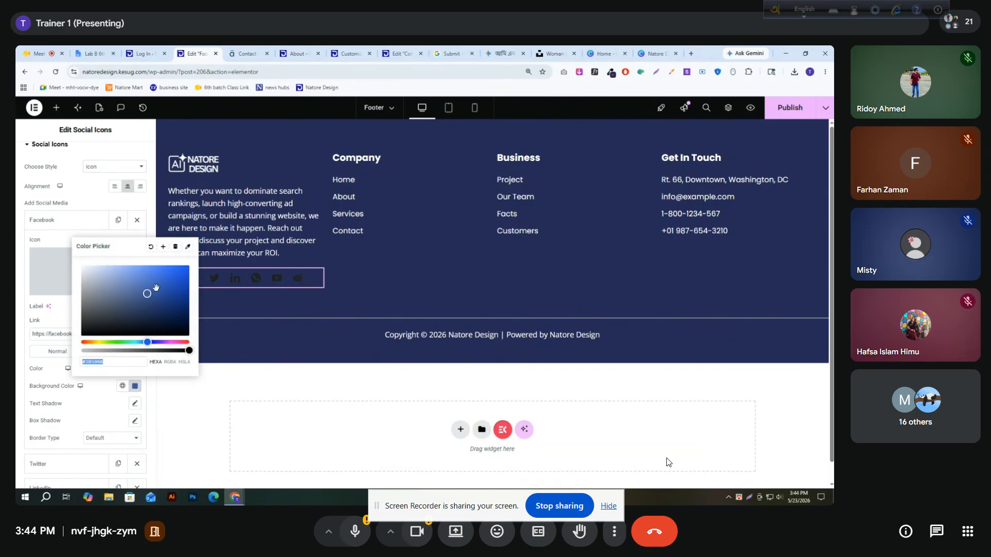
left_click_drag(148, 294, 151, 280)
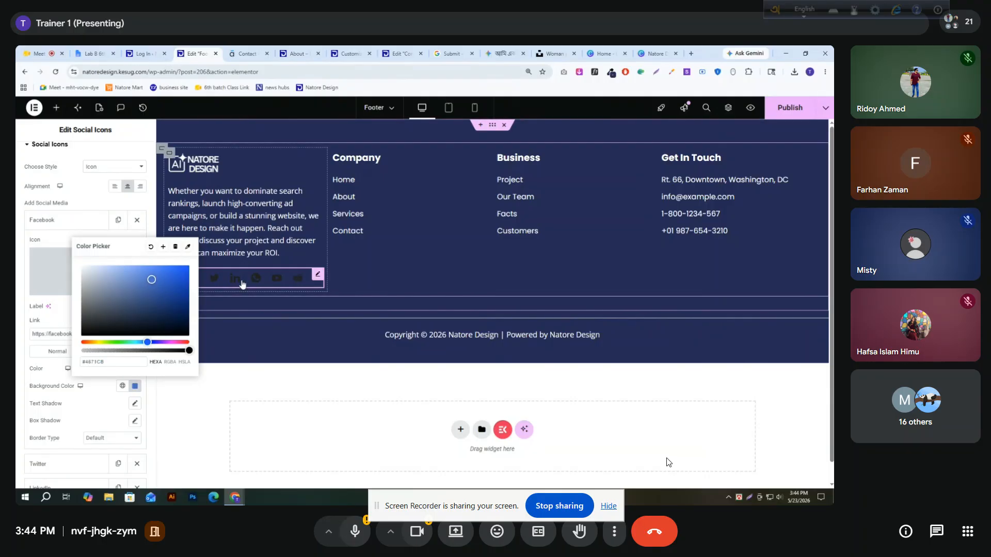
left_click(67, 317)
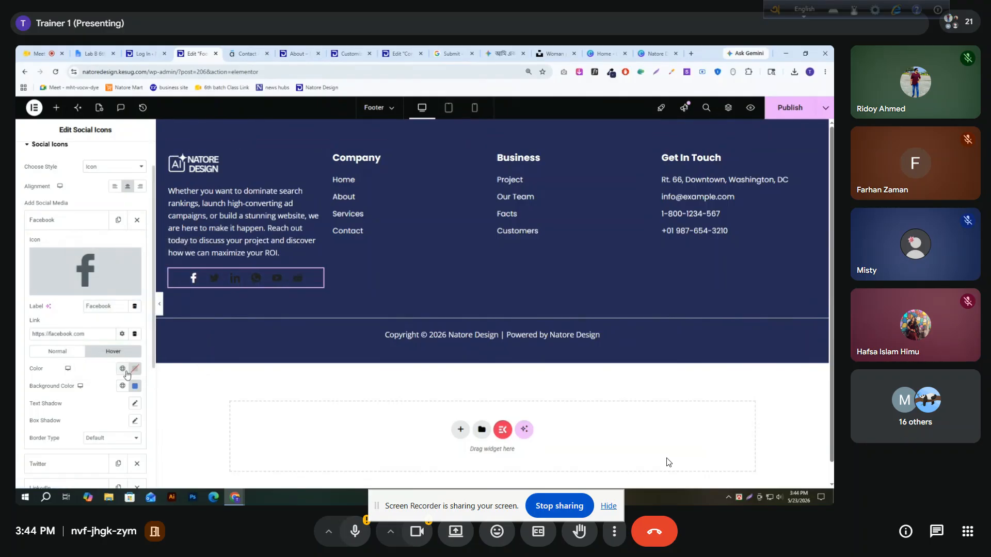
scroll(55, 416, "down", 1)
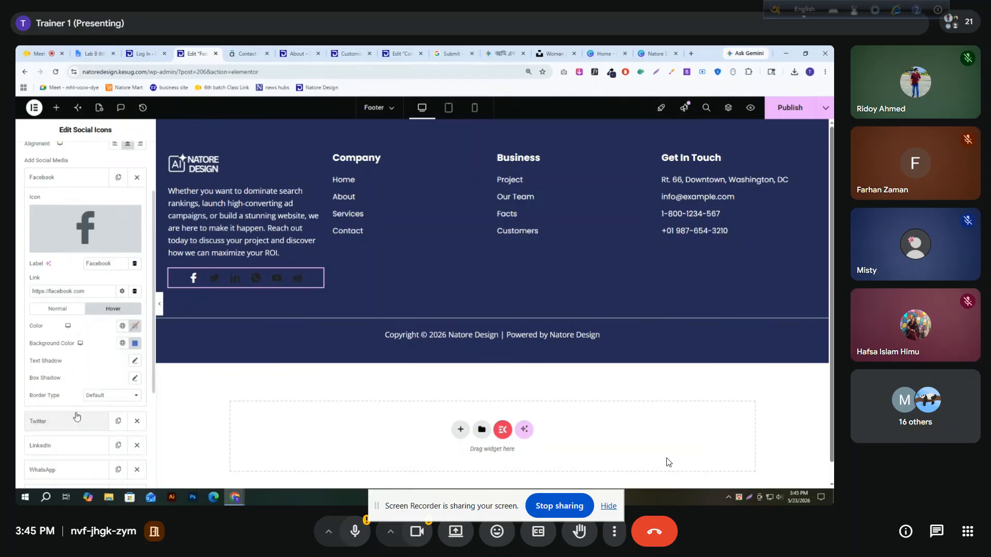
left_click(90, 396)
left_click(89, 396)
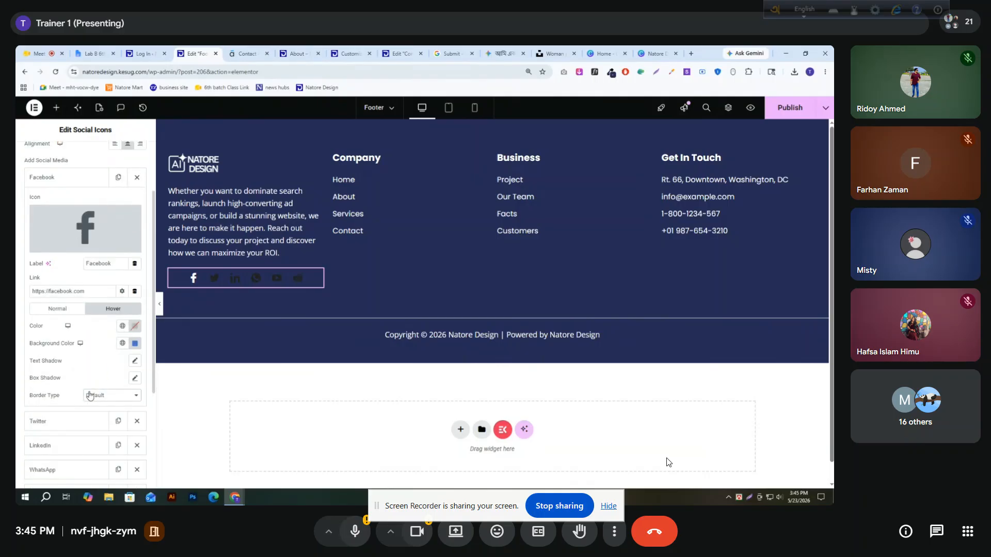
Try a dark red normal background color (#892828) on the Facebook icon and clear it again
left_click(52, 310)
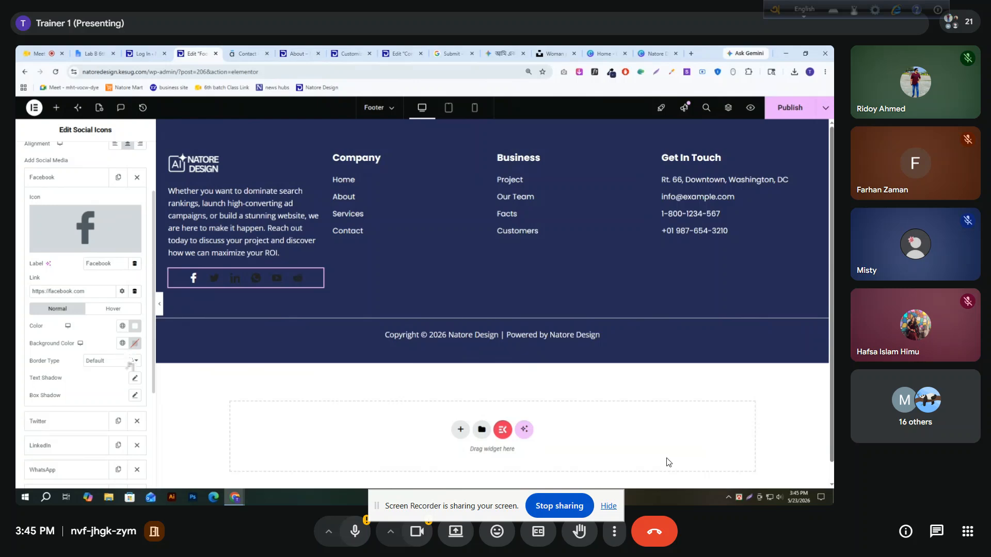
left_click(136, 343)
left_click_drag(133, 288, 157, 254)
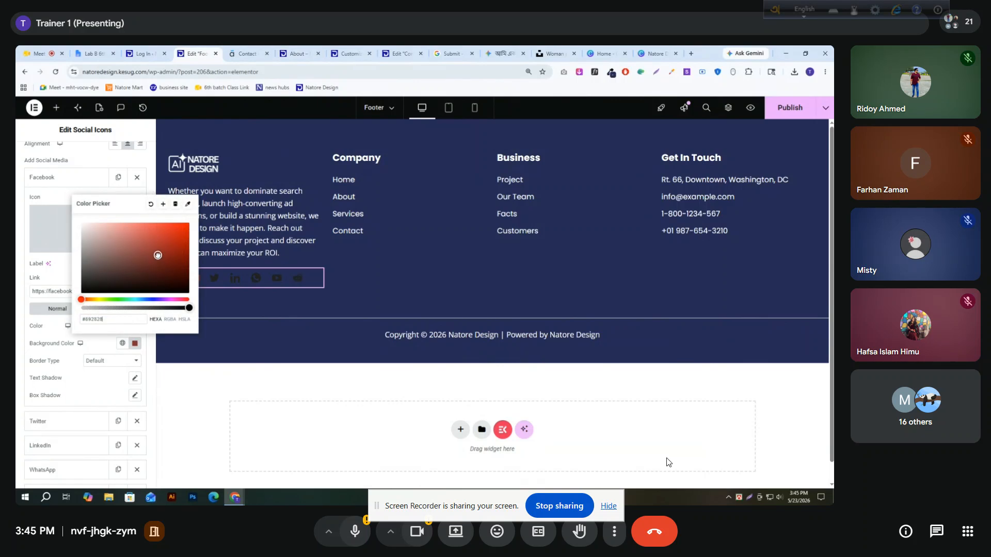
left_click(63, 263)
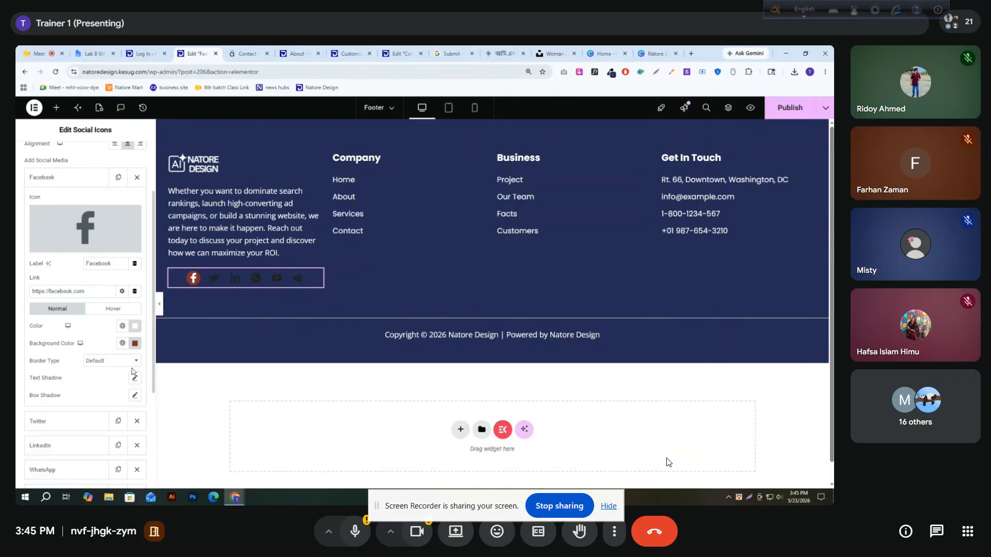
left_click(135, 343)
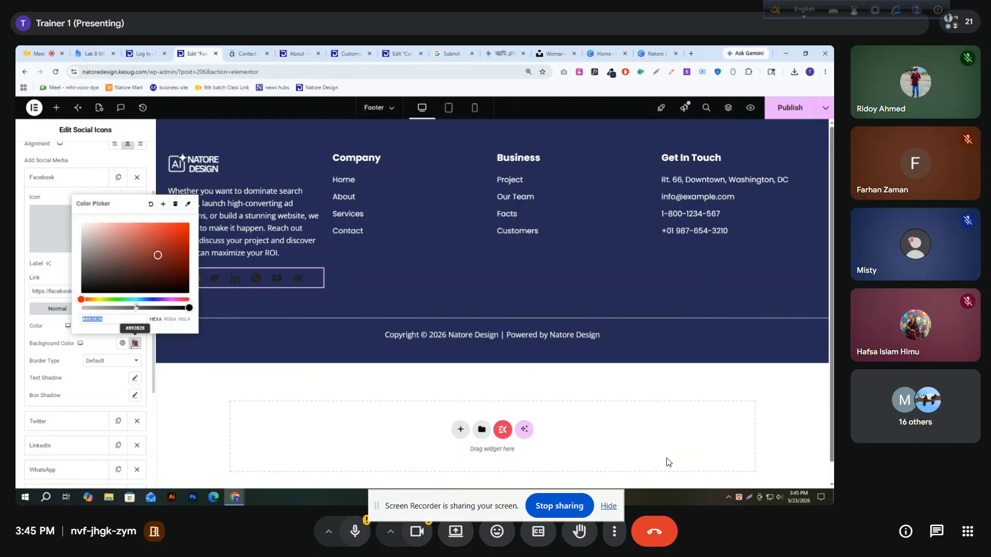
left_click(151, 204)
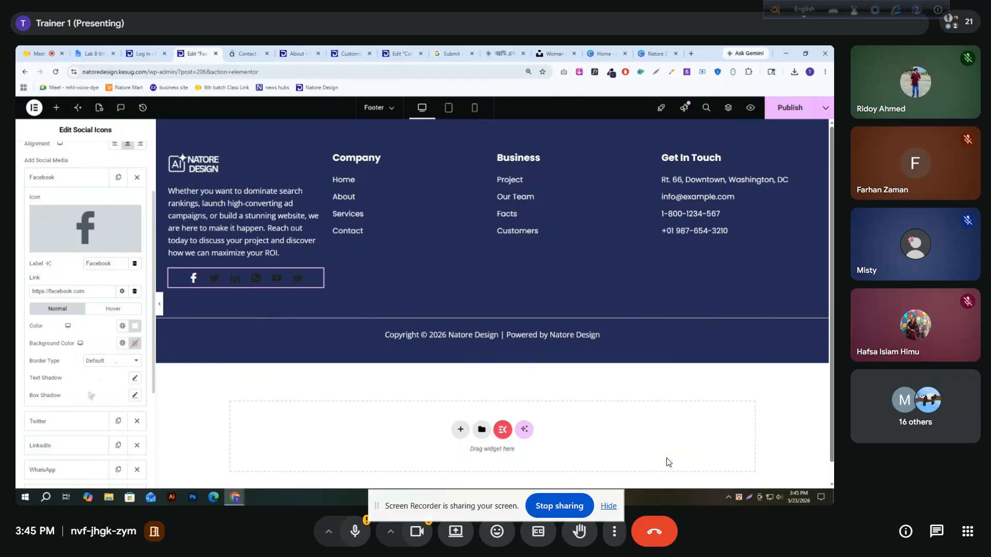
Try a solid border 24 px wide on all sides of the Facebook icon
left_click(115, 361)
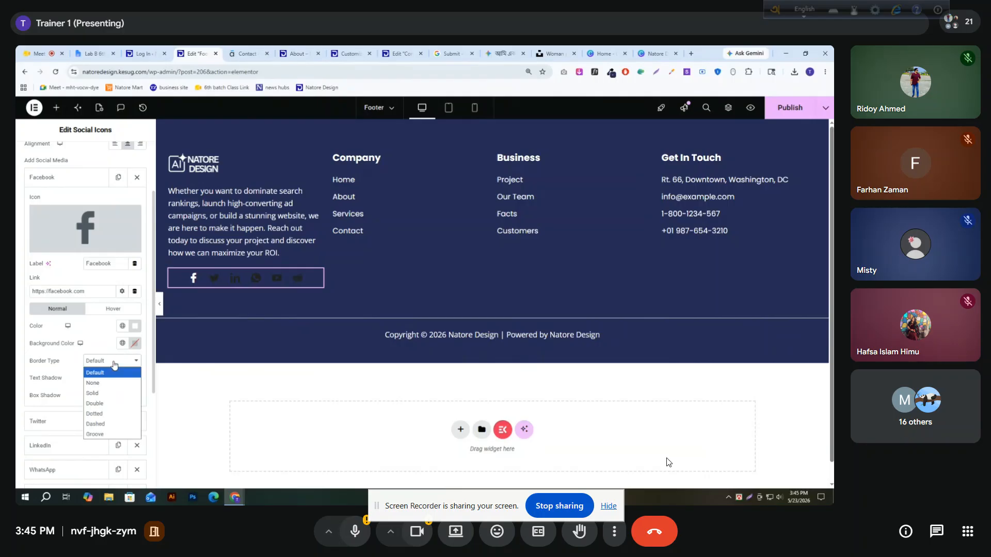
left_click(112, 393)
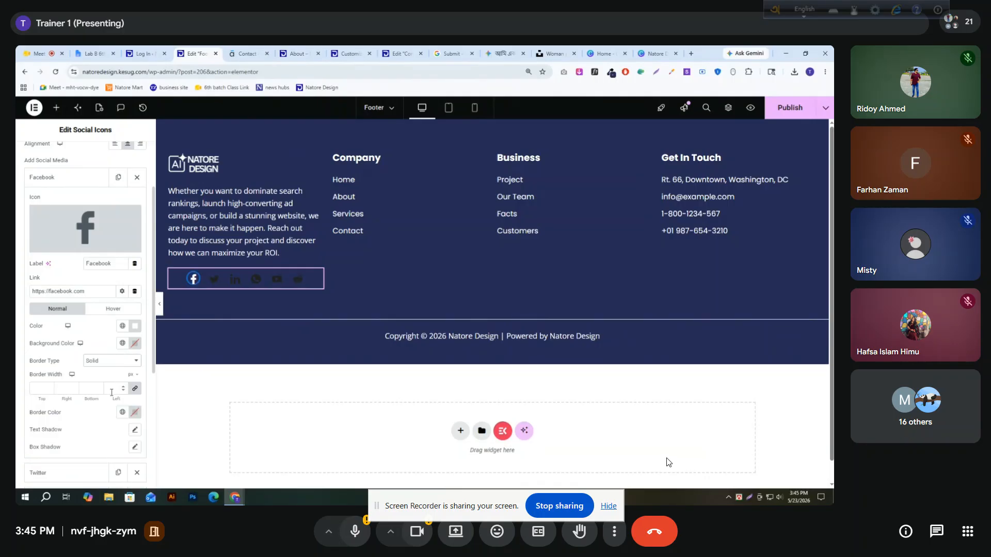
left_click(122, 386)
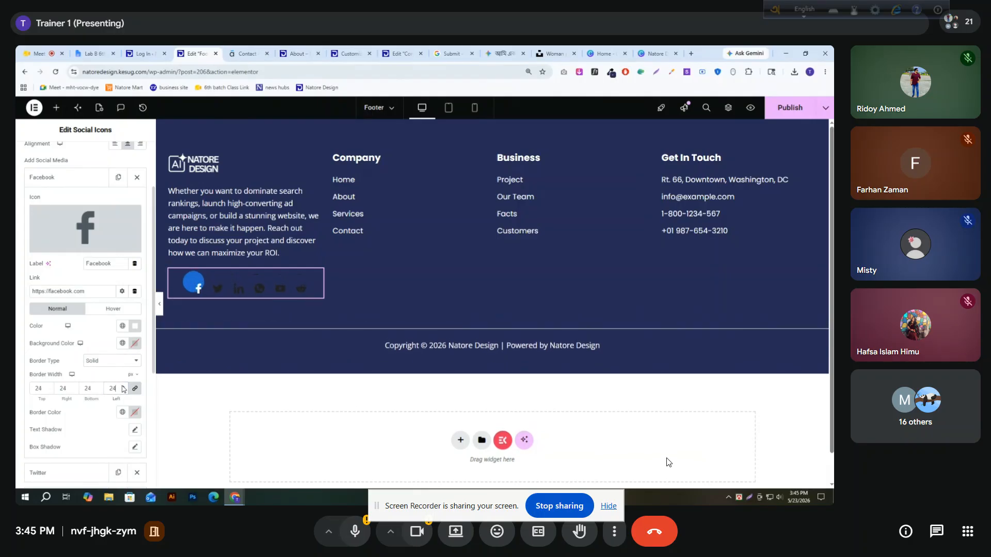
Set the Facebook icon's border type to None and collapse its settings
left_click(122, 362)
left_click(114, 382)
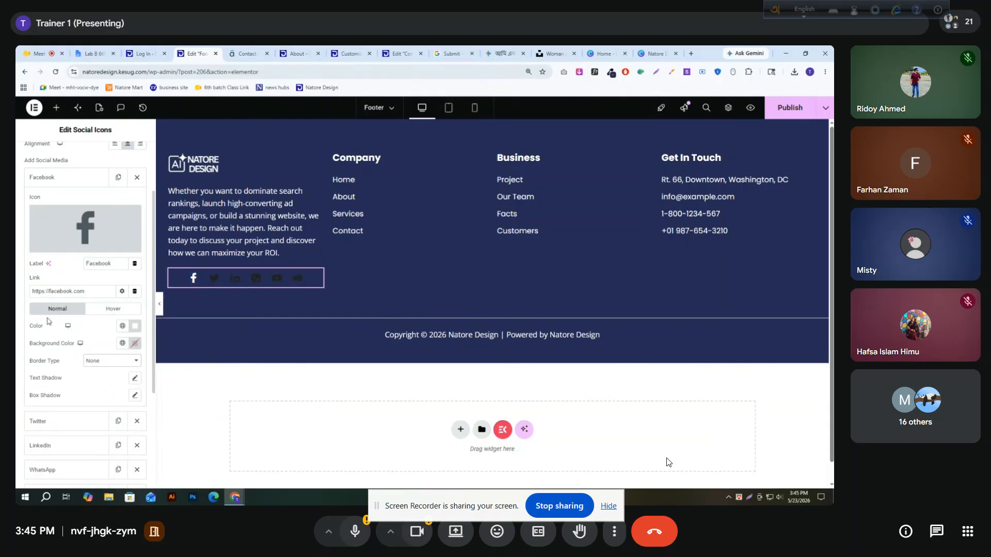
left_click(59, 178)
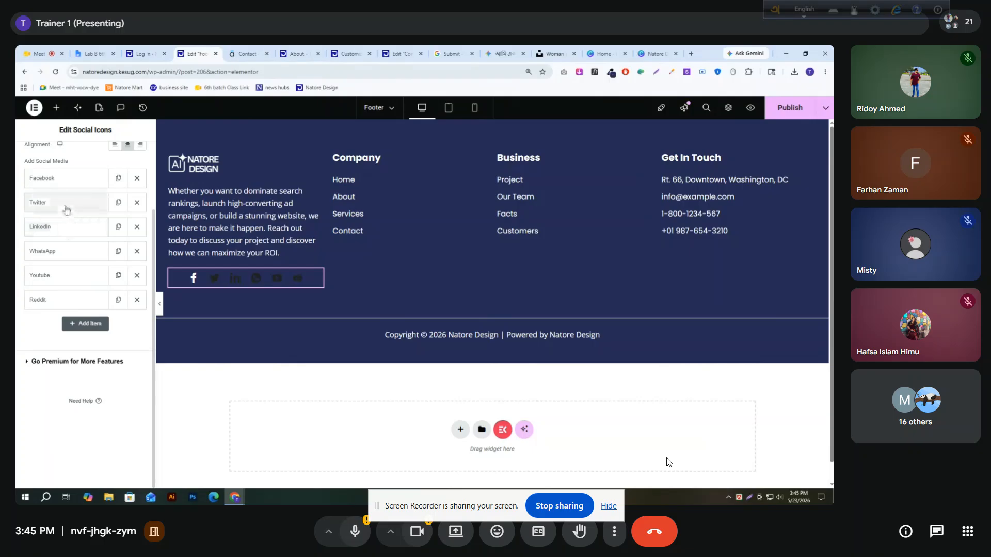
Set the Twitter item's normal icon color to white and collapse its settings
left_click(64, 204)
left_click(135, 352)
left_click_drag(87, 249, 72, 222)
left_click(71, 222)
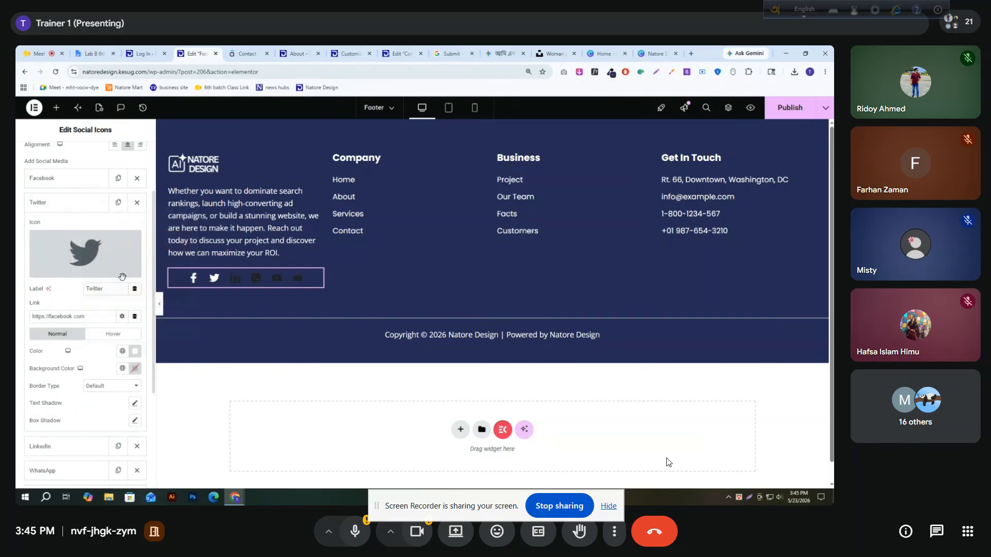
left_click(61, 202)
Change the LinkedIn icon's normal color to white and close that item
left_click(72, 226)
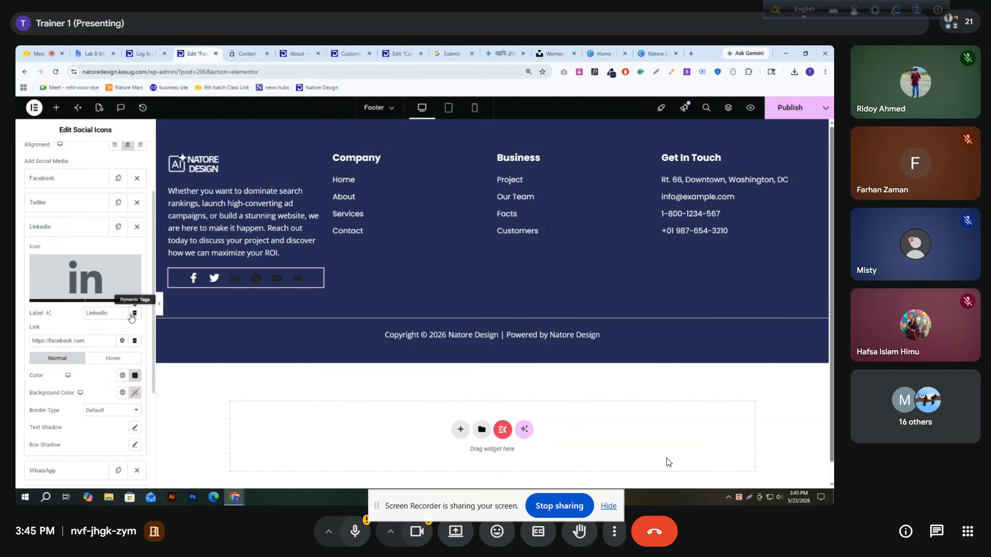
left_click(134, 375)
left_click_drag(123, 279, 72, 243)
left_click(62, 226)
left_click(62, 227)
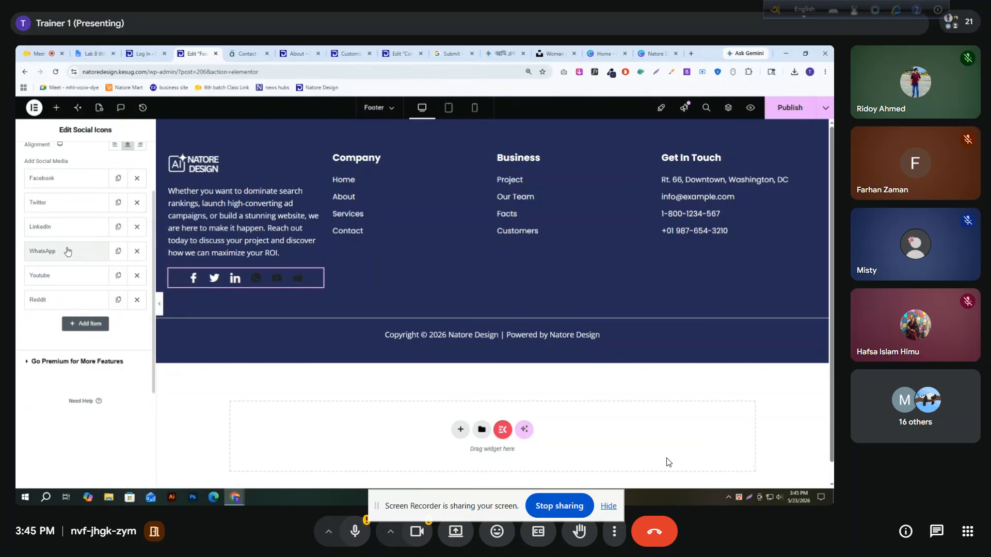
Make the WhatsApp icon white in its normal state and close that item
left_click(62, 251)
left_click(135, 400)
left_click_drag(115, 287, 73, 279)
left_click(62, 250)
Make the Youtube icon white in its normal state and close that item
left_click(62, 275)
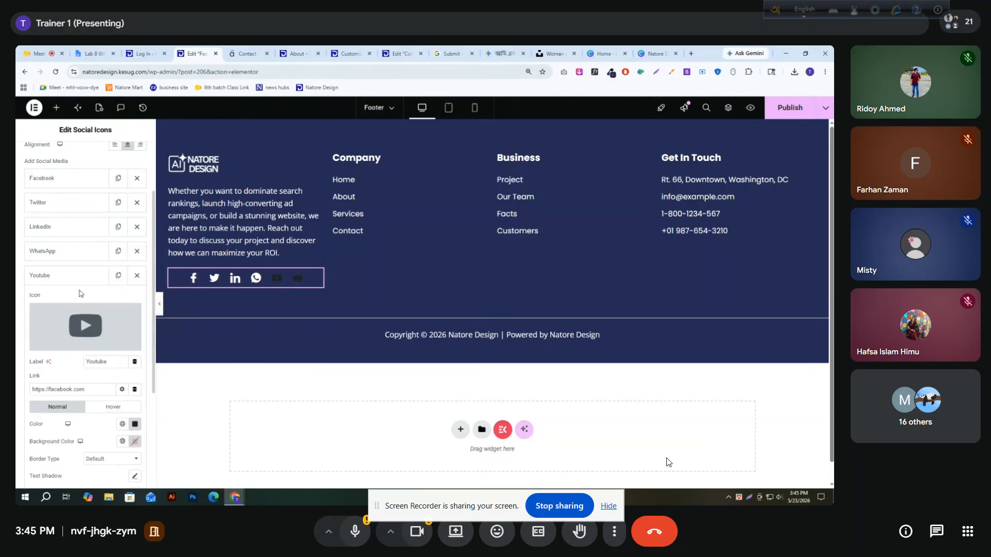
left_click(134, 423)
left_click_drag(81, 364, 76, 299)
left_click(61, 275)
Set the Reddit item's normal icon color to white
left_click(83, 319)
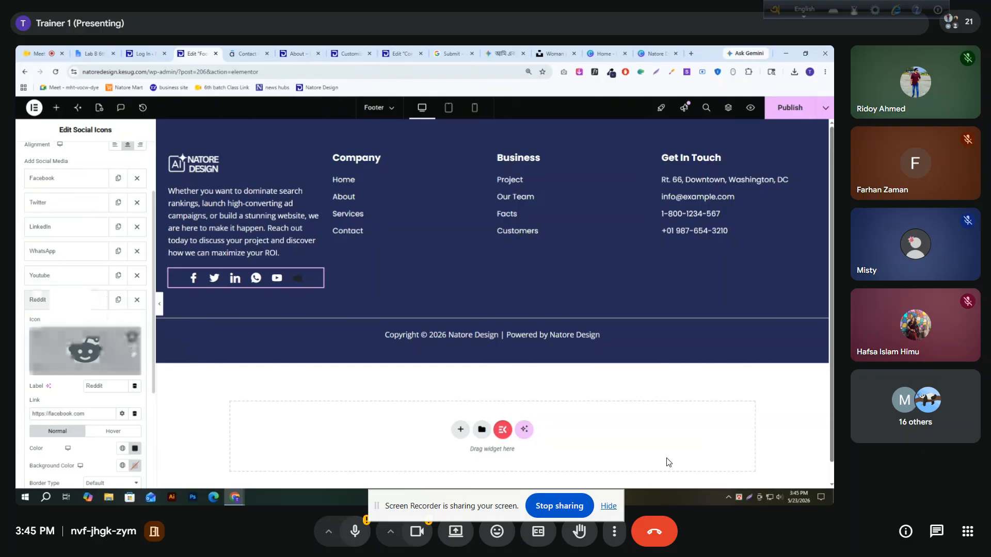
left_click(135, 448)
left_click_drag(105, 351, 45, 313)
left_click(46, 310)
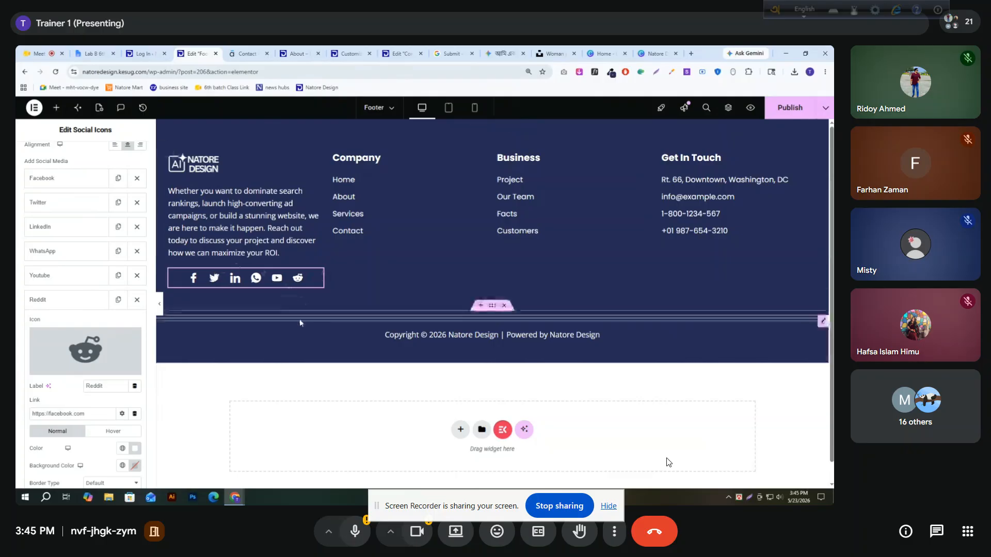
Align the social icons to the left and publish the footer
scroll(119, 247, "down", 5)
scroll(116, 242, "up", 10)
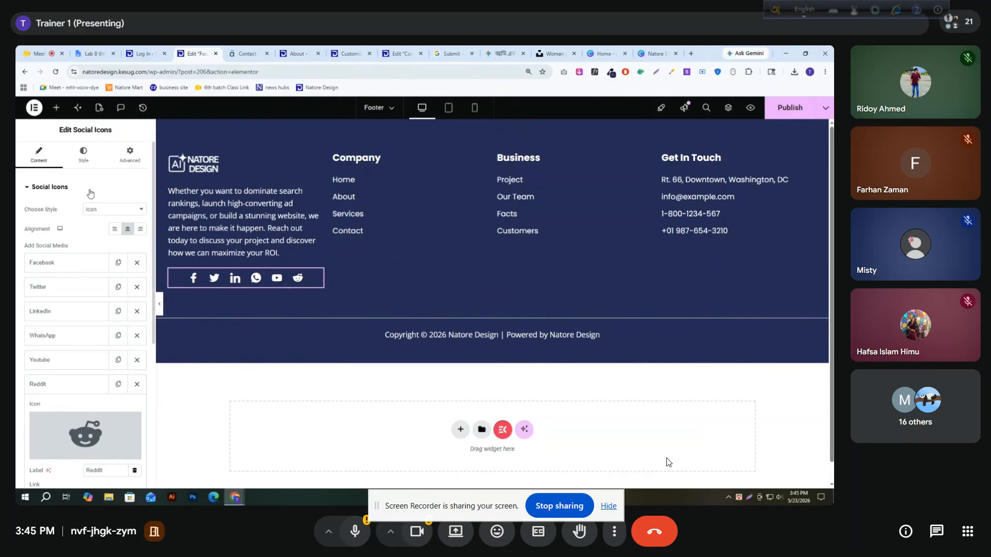
left_click(114, 232)
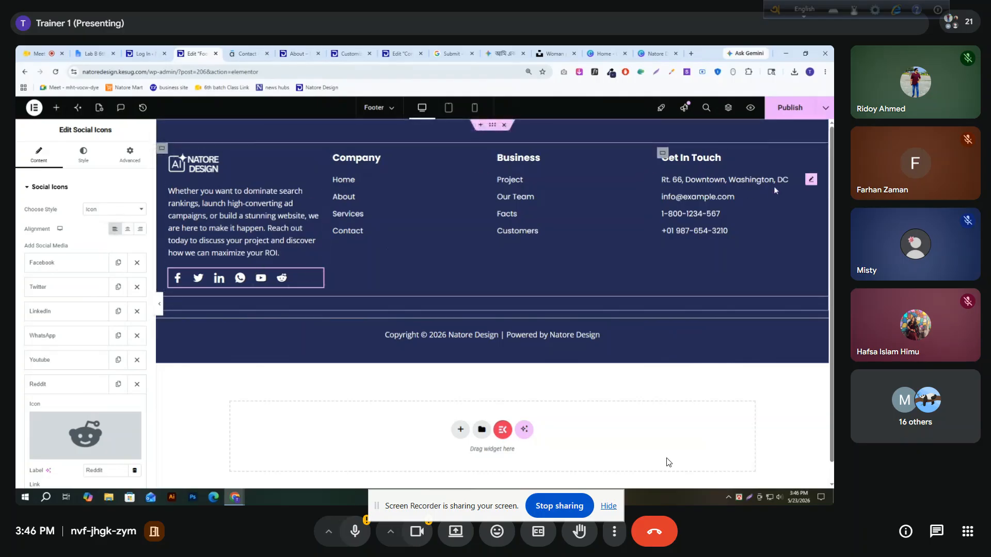
left_click(776, 118)
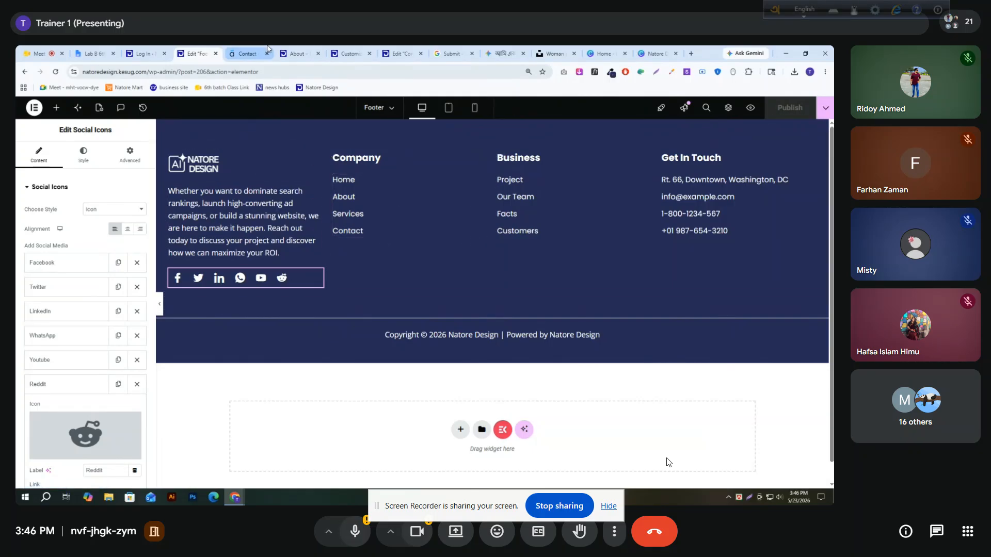
Go from the live About page to the Natore Design home page and check the footer with its social icons
left_click(248, 53)
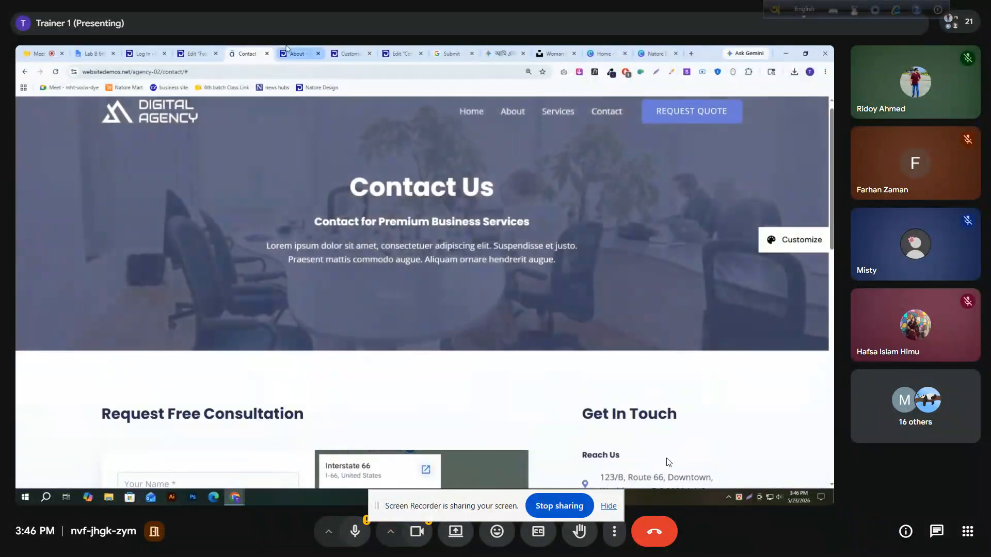
left_click(296, 53)
scroll(312, 163, "up", 15)
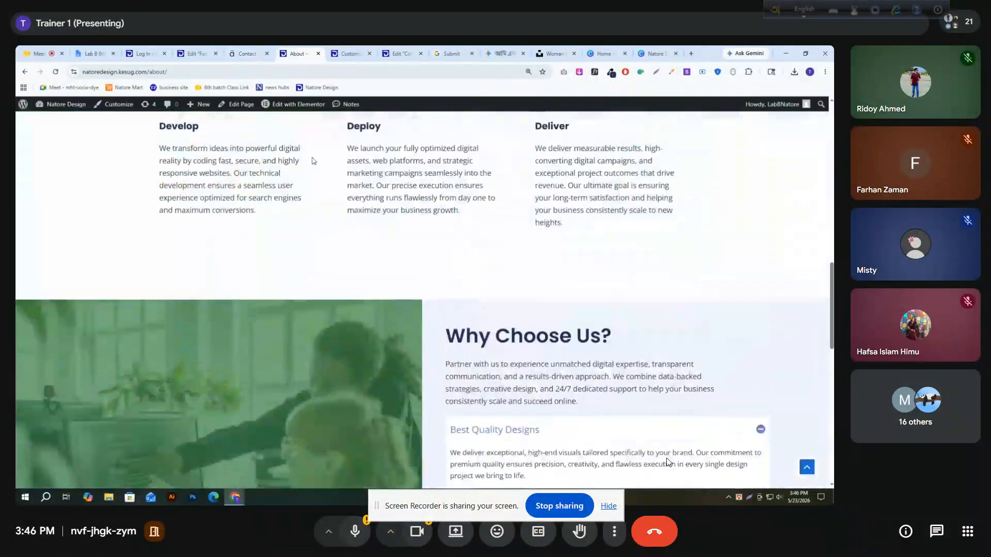
left_click(195, 144)
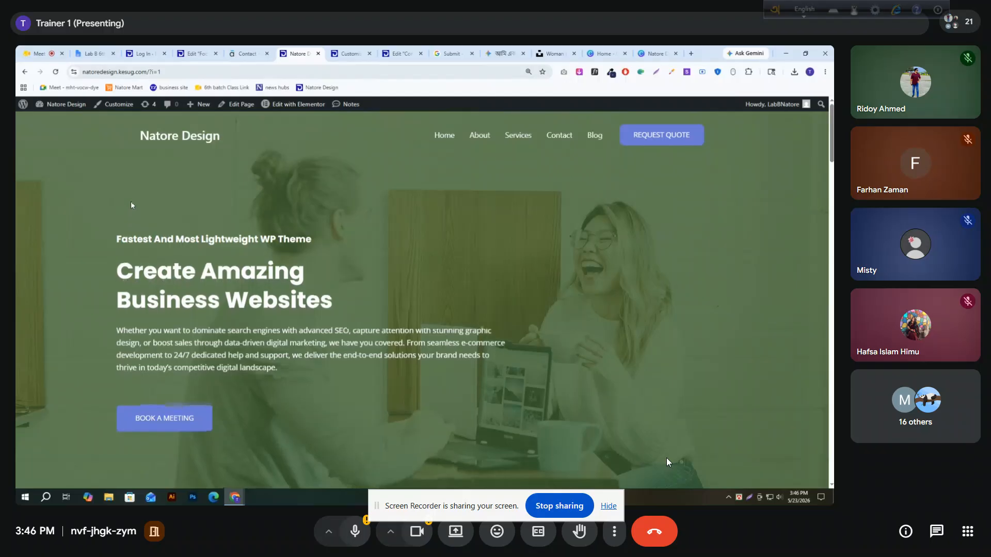
scroll(134, 189, "down", 9)
scroll(135, 191, "down", 20)
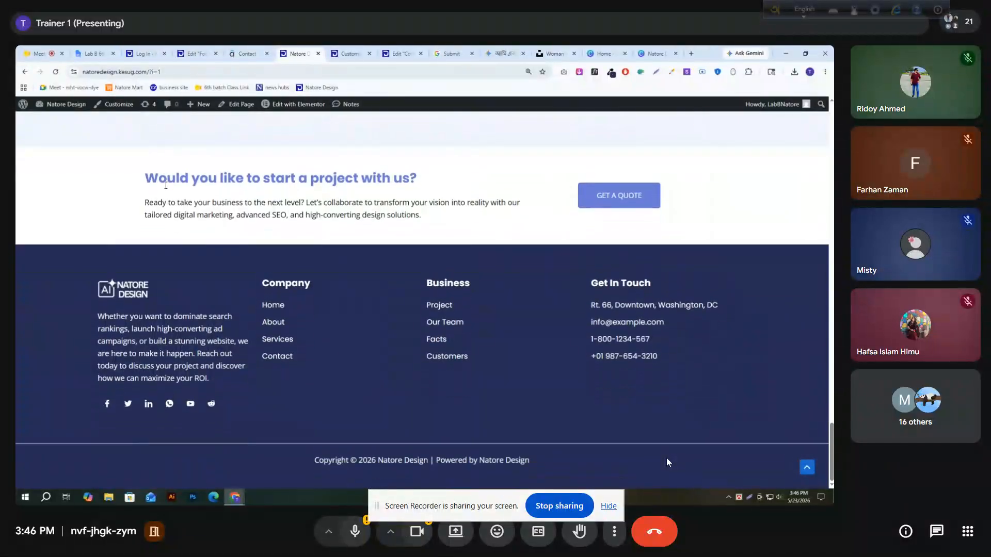
Open the Natore Design home page for editing in Elementor and close the last two browser tabs
scroll(226, 177, "up", 10)
scroll(226, 177, "up", 5)
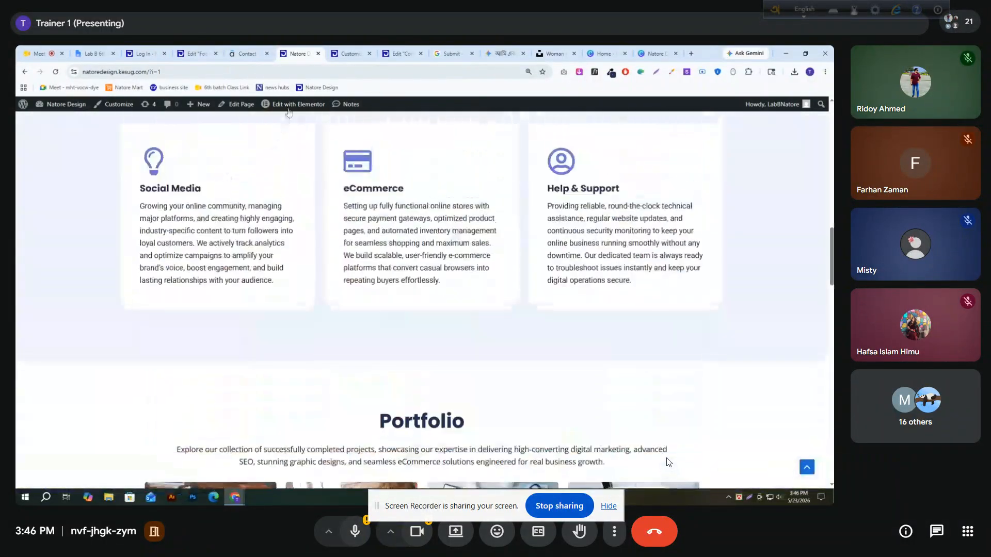
mouse_move(290, 109)
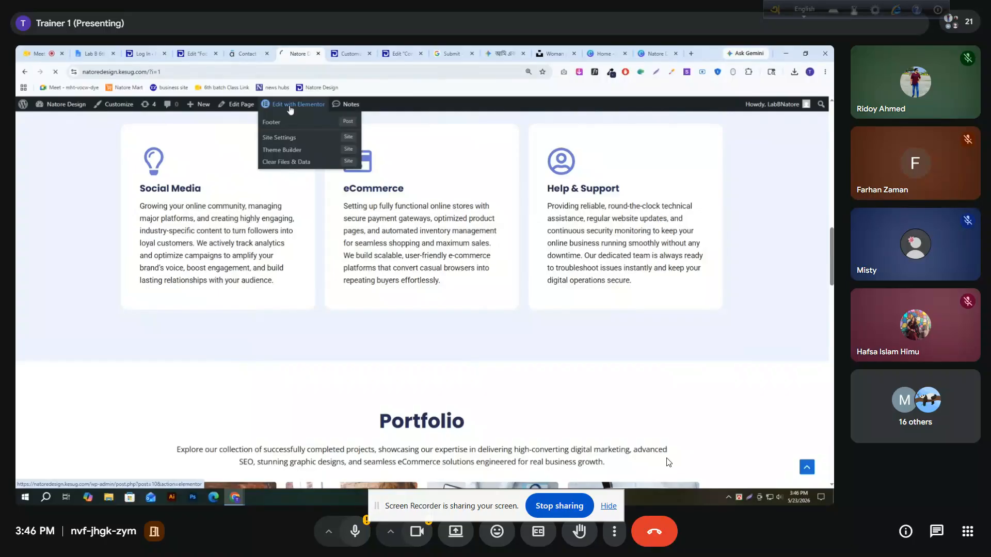
left_click(290, 105)
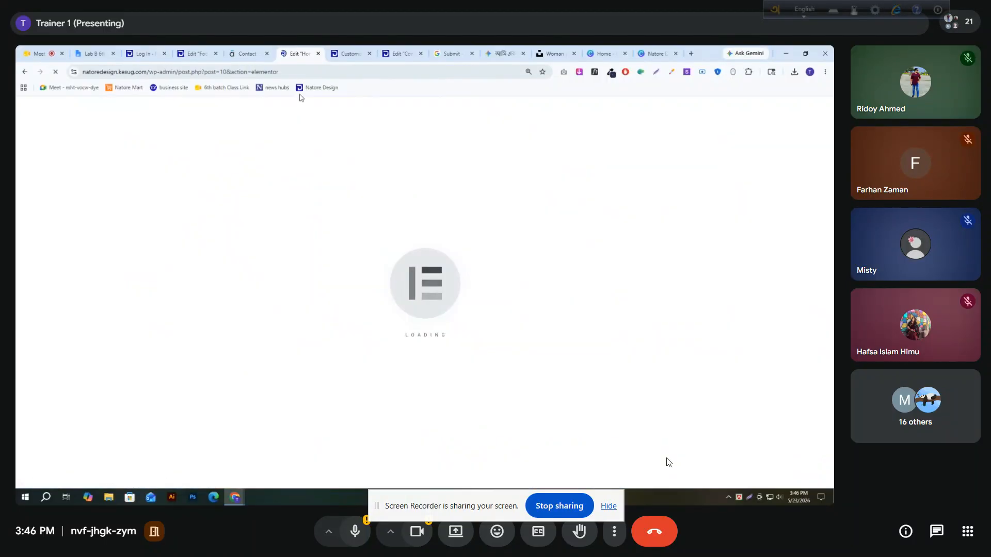
left_click(624, 53)
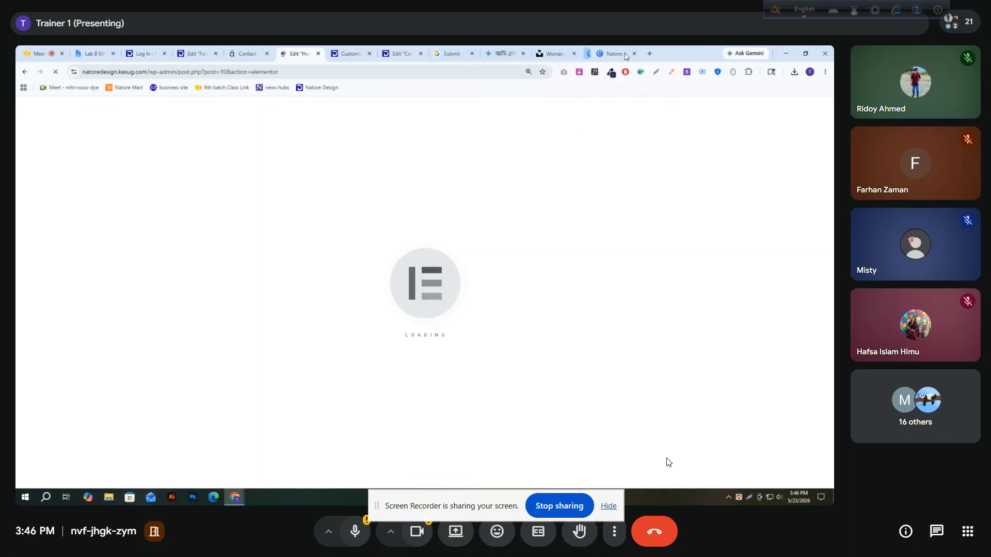
left_click(624, 53)
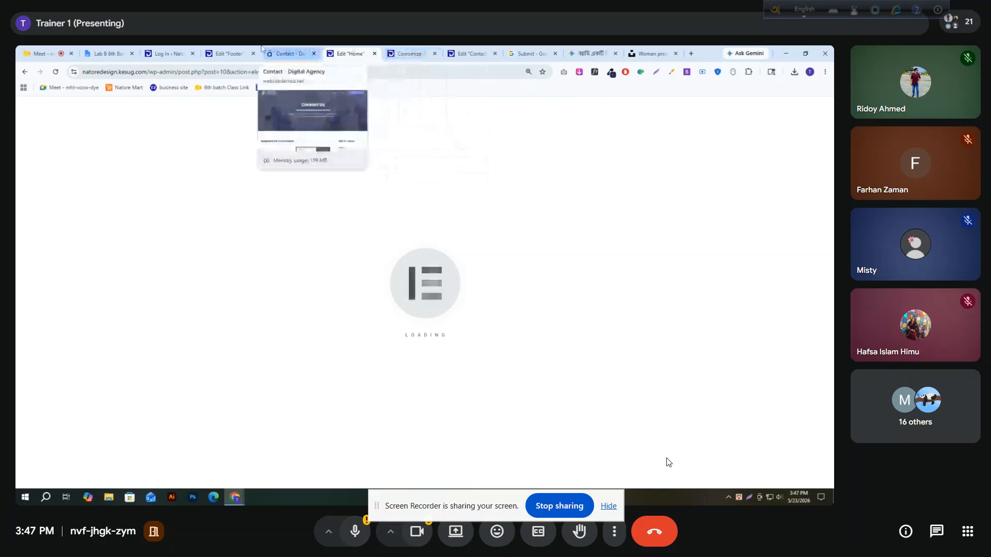
Load the live home page natoredesign.kesug.com in the browser tab showing the WordPress login page
left_click(230, 55)
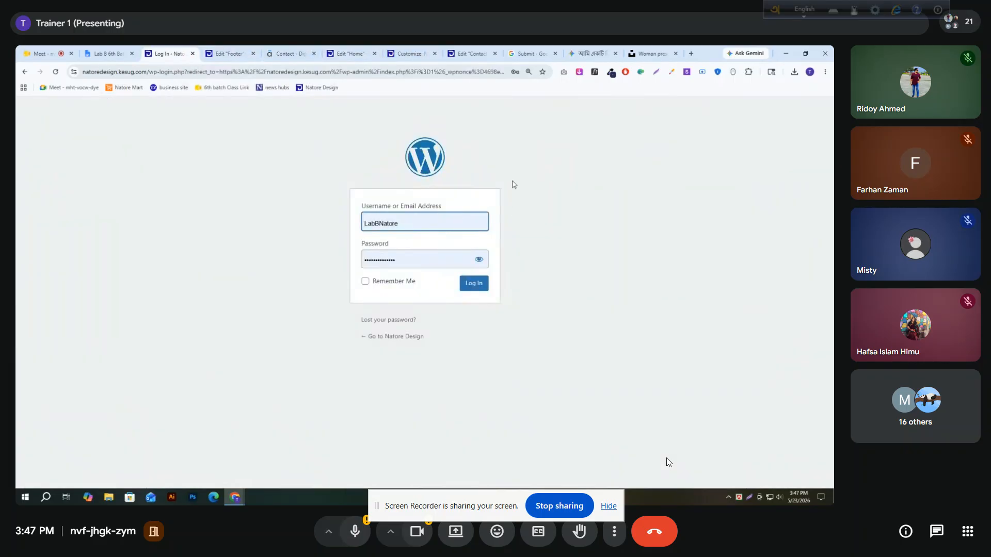
left_click(149, 71)
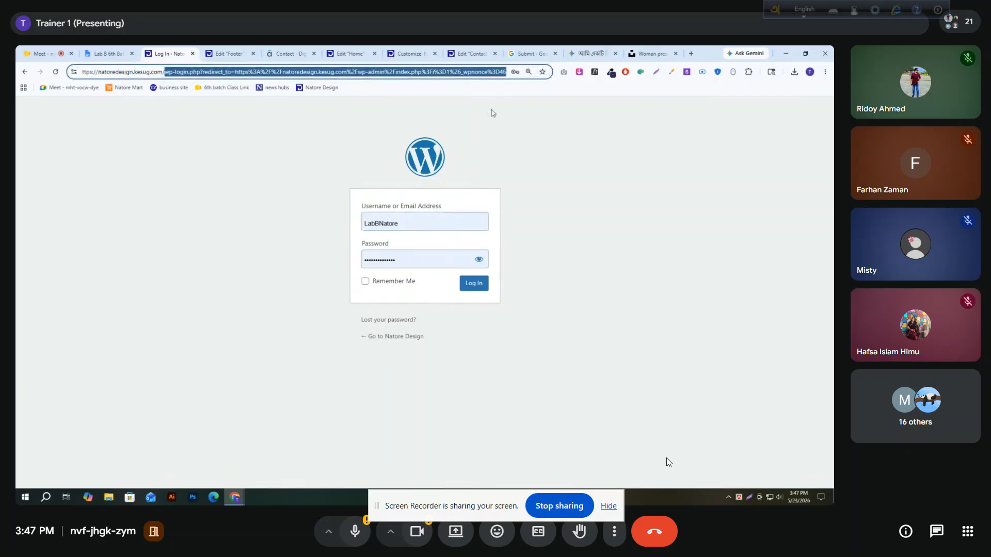
key("Return")
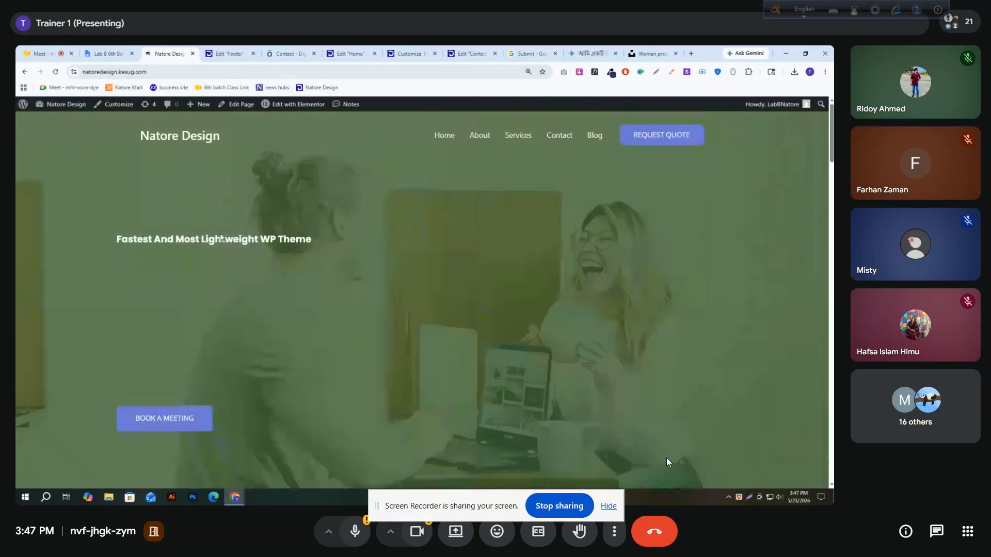
Inspect the live home page in the mobile device preview, reload it, and enlarge the preview to 75% zoom
right_click(70, 205)
left_click(99, 410)
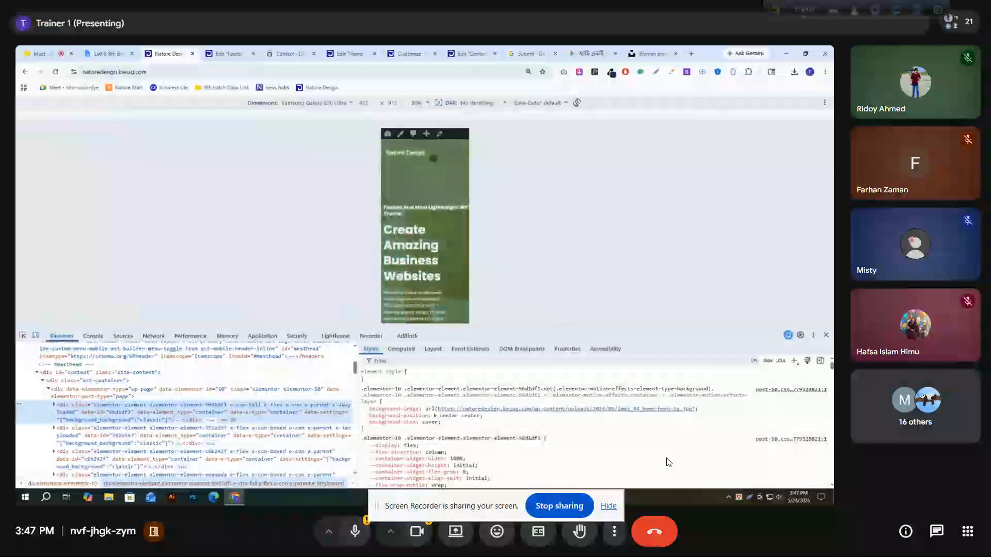
left_click(55, 72)
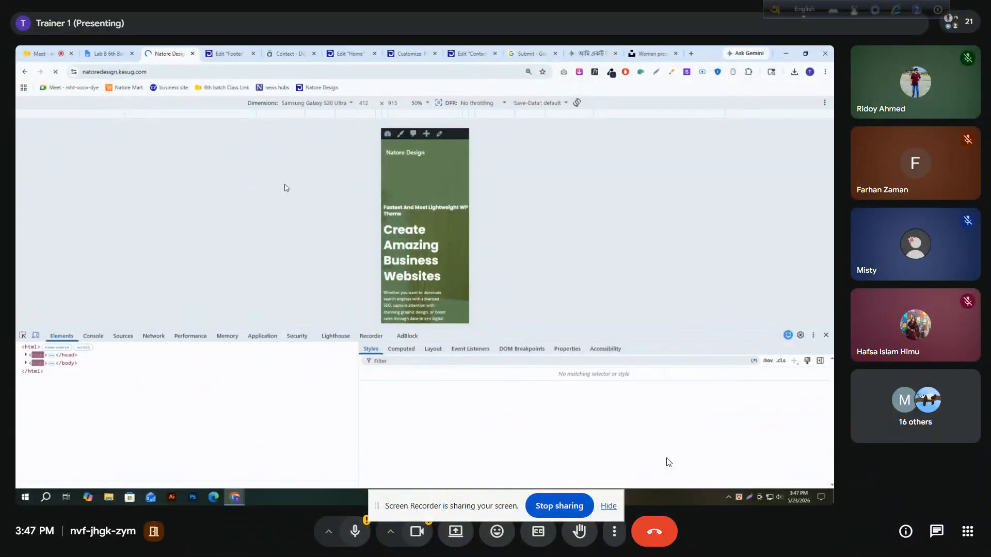
left_click_drag(521, 333, 521, 411)
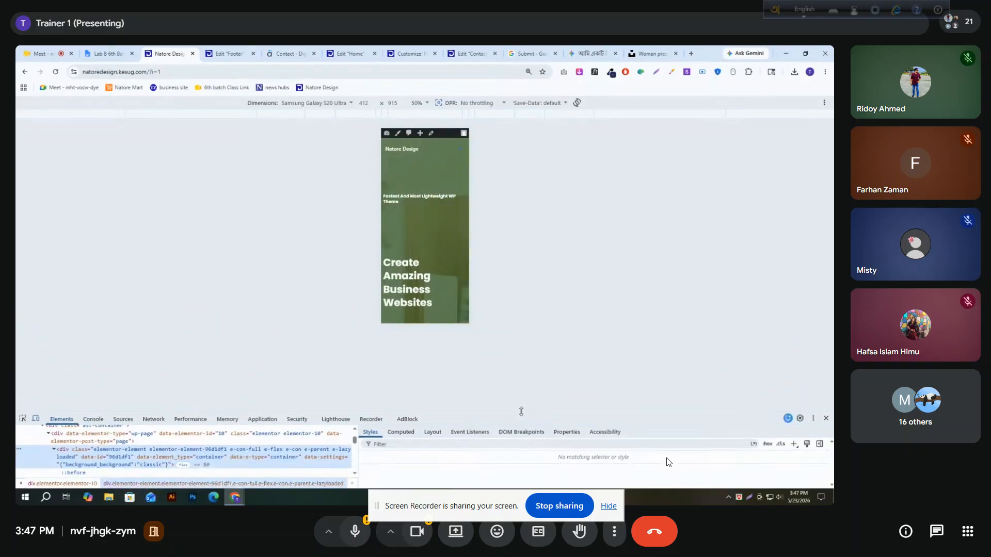
left_click(419, 103)
left_click(418, 134)
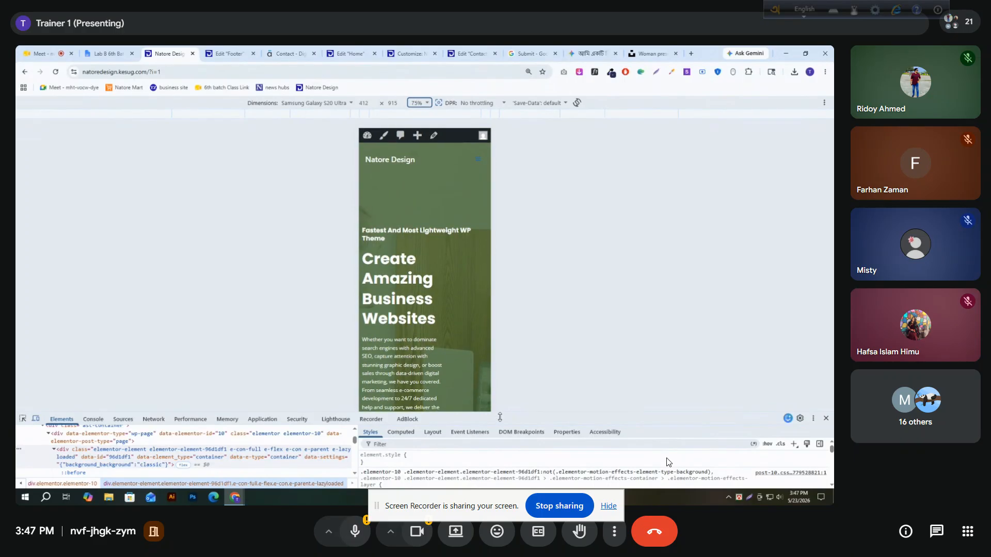
left_click_drag(499, 417, 499, 463)
Review the home page's mobile layout, covering the hero and the "How can we help you?" section
scroll(429, 212, "down", 10)
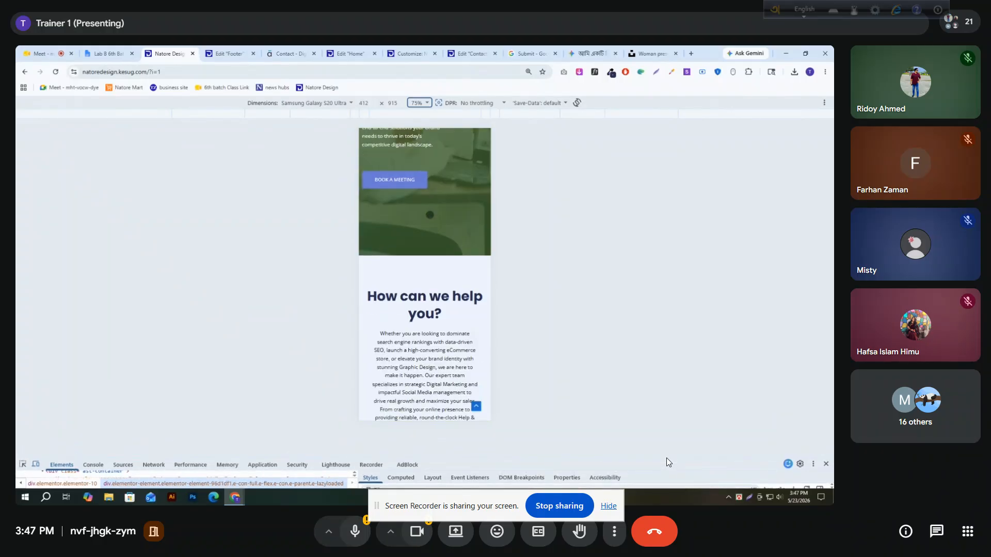
left_click(428, 216)
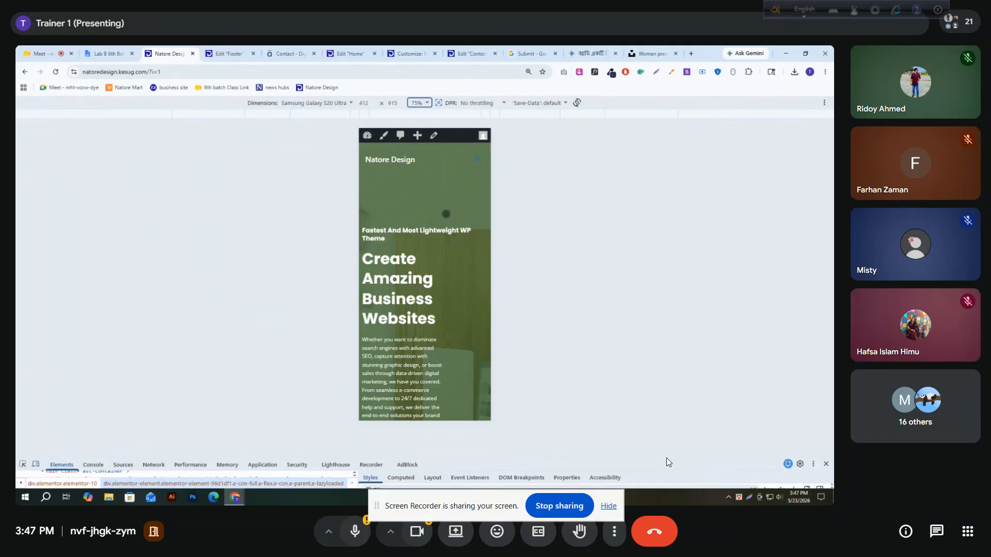
scroll(424, 230, "down", 5)
scroll(425, 227, "up", 5)
scroll(425, 225, "down", 3)
scroll(426, 222, "up", 3)
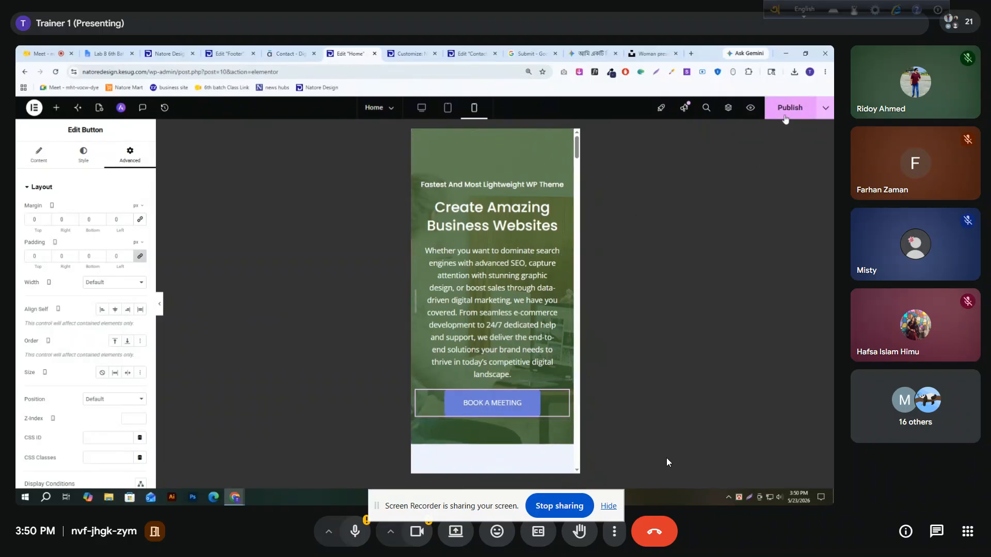
Return to the live home page and reload its mobile preview
left_click(229, 54)
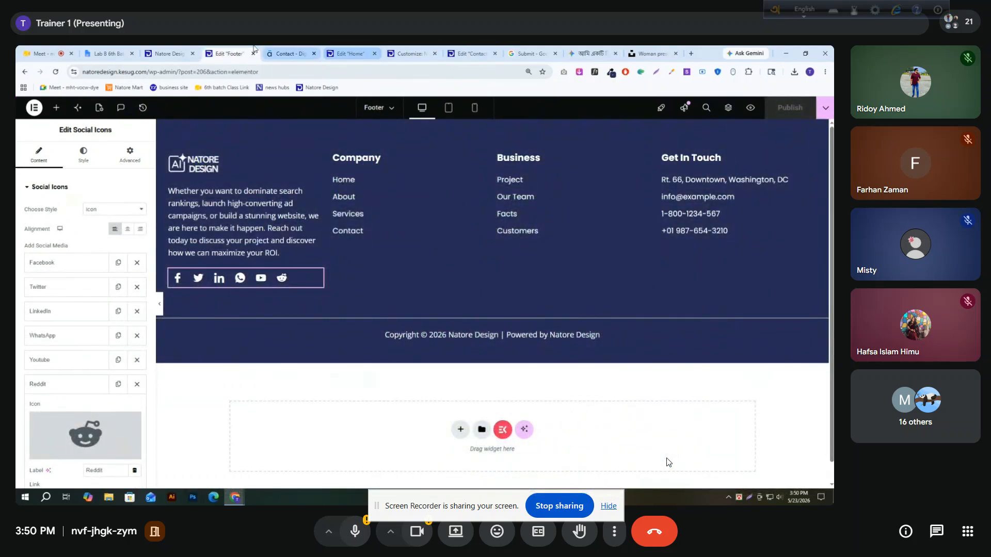
left_click(168, 53)
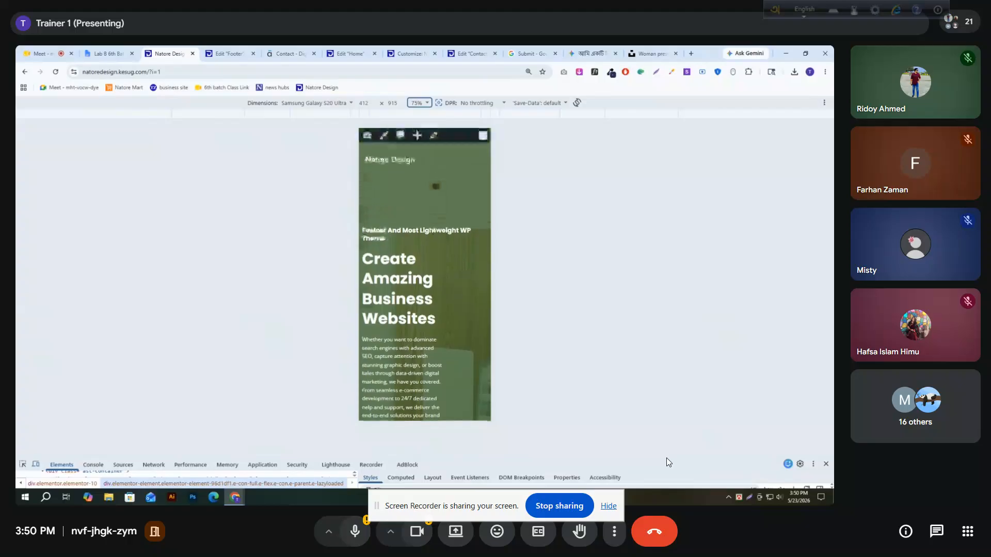
left_click(55, 71)
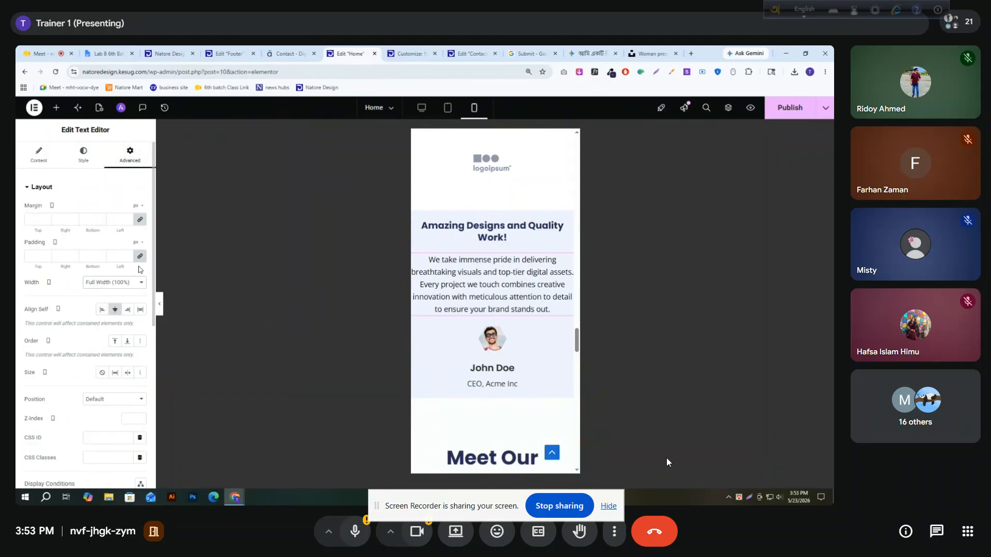
Set the mobile left and right padding of the "Amazing Designs and Quality Work!" testimonial text to 20 px
type("10")
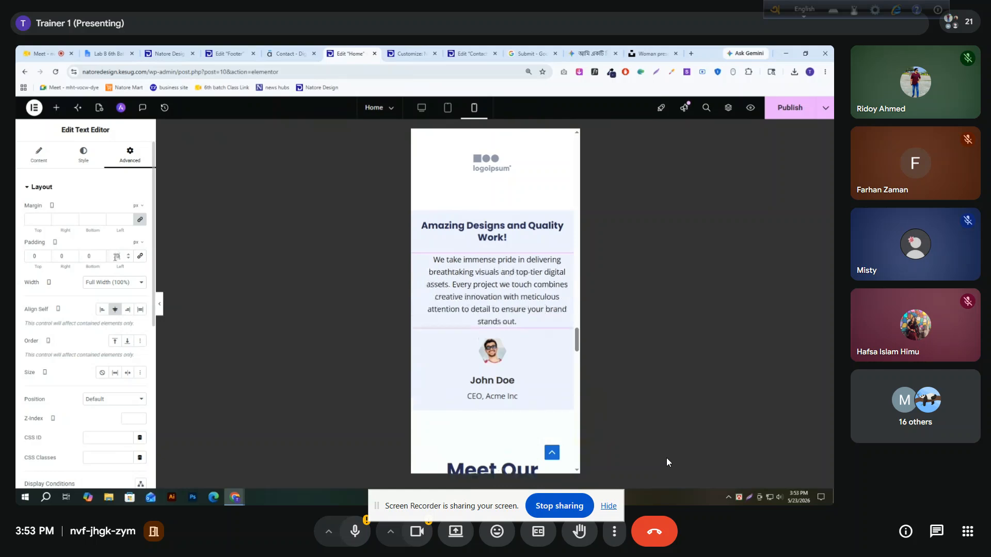
type("20")
Set the "Meet Our Leadership" container's mobile padding to 20 px top and bottom and 0 on the sides
scroll(493, 232, "down", 4)
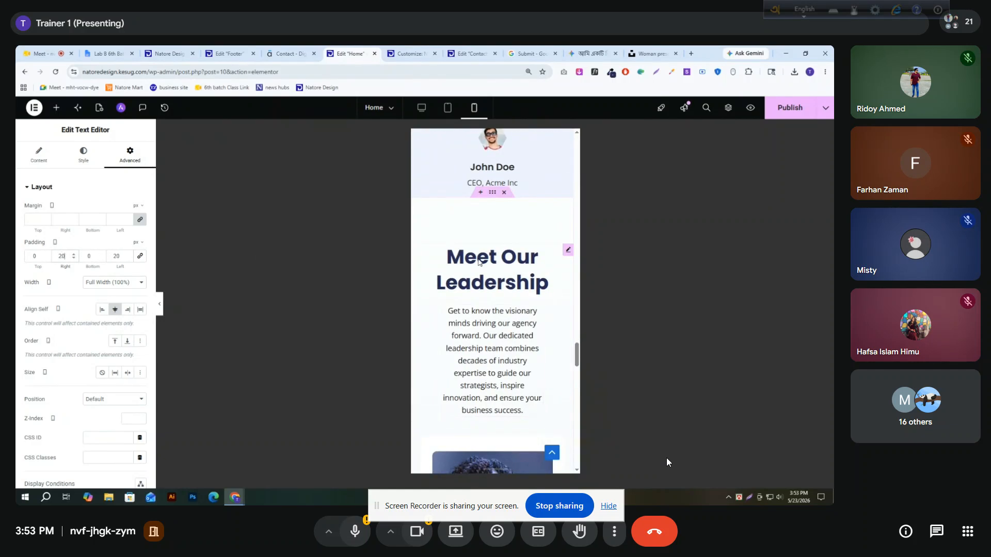
left_click(493, 199)
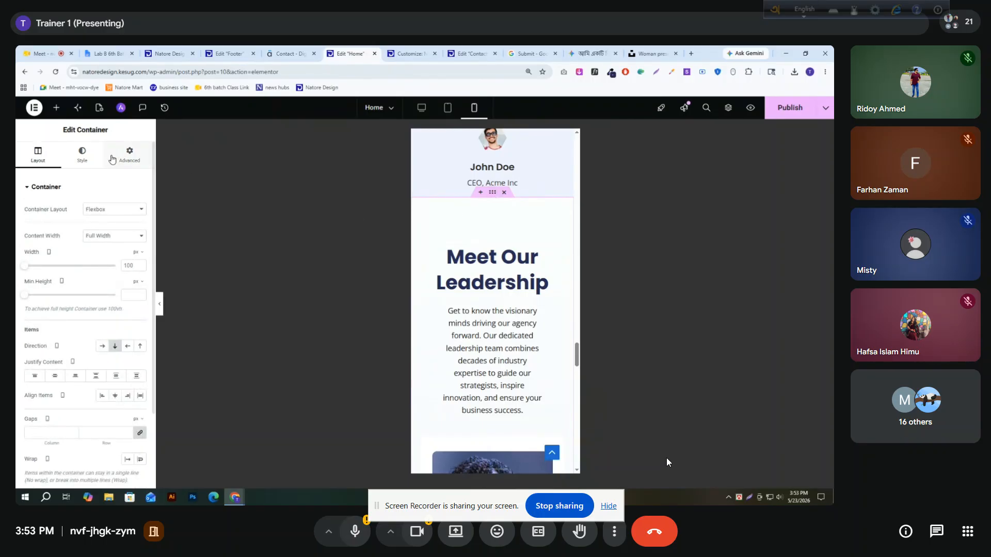
left_click(129, 154)
left_click(138, 260)
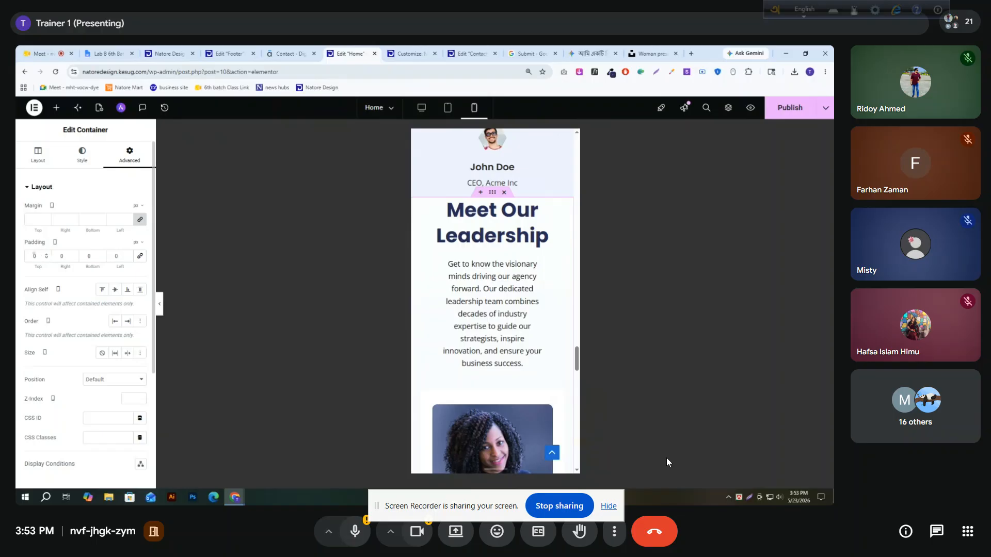
type("20")
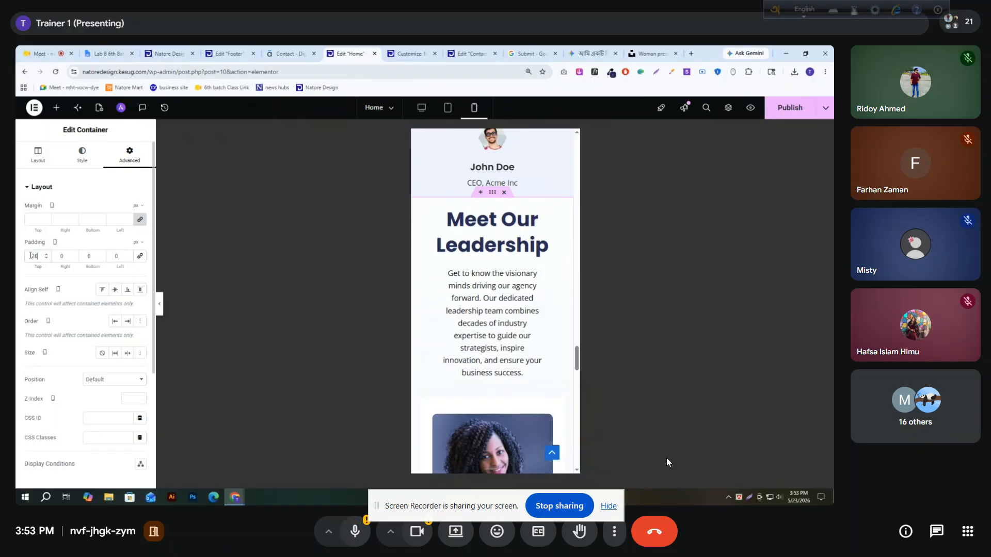
scroll(437, 314, "down", 15)
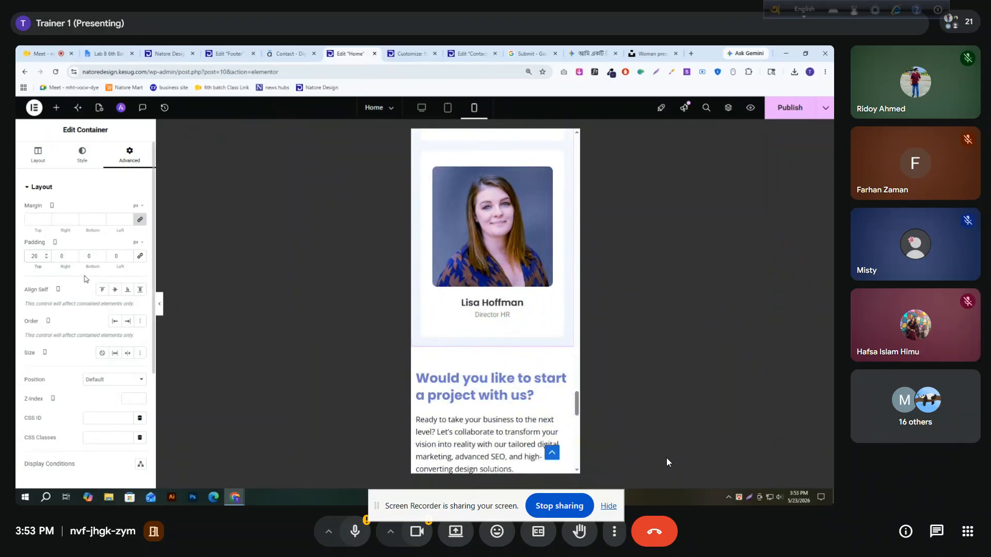
type("20")
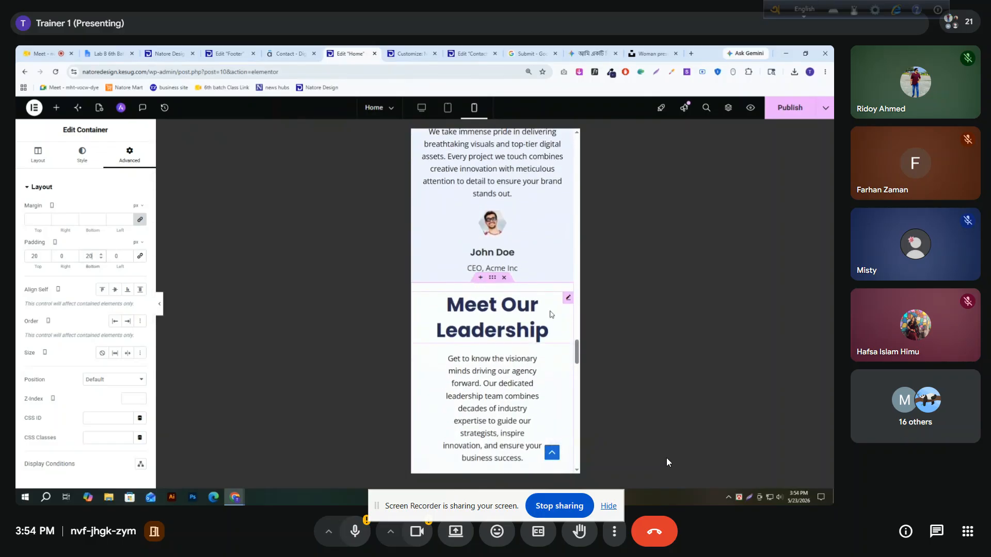
Set the "Meet Our Leadership" heading's mobile font size to 25 px
left_click(567, 298)
left_click(83, 155)
left_click(140, 236)
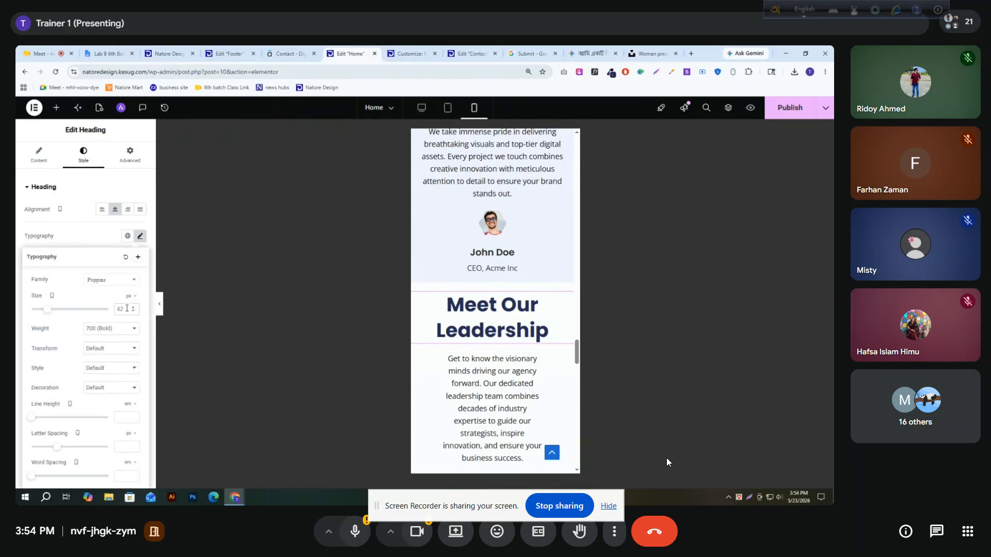
key("BackSpace")
key("BackSpace")
type("25")
Make the text below "Meet Our Leadership" full width (100%) on mobile, with 20 px left and right padding
scroll(493, 277, "down", 2)
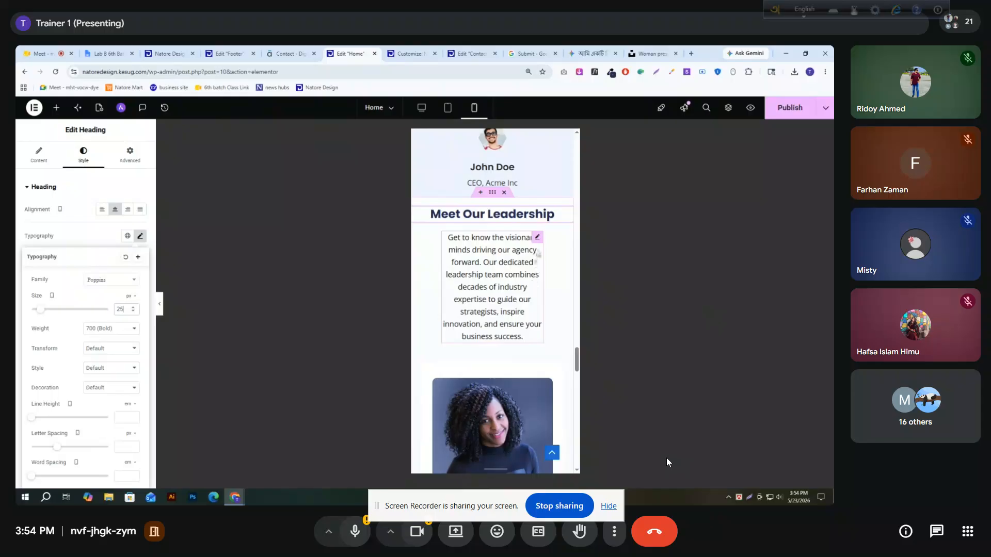
left_click(537, 238)
left_click(129, 155)
left_click(106, 285)
left_click(109, 305)
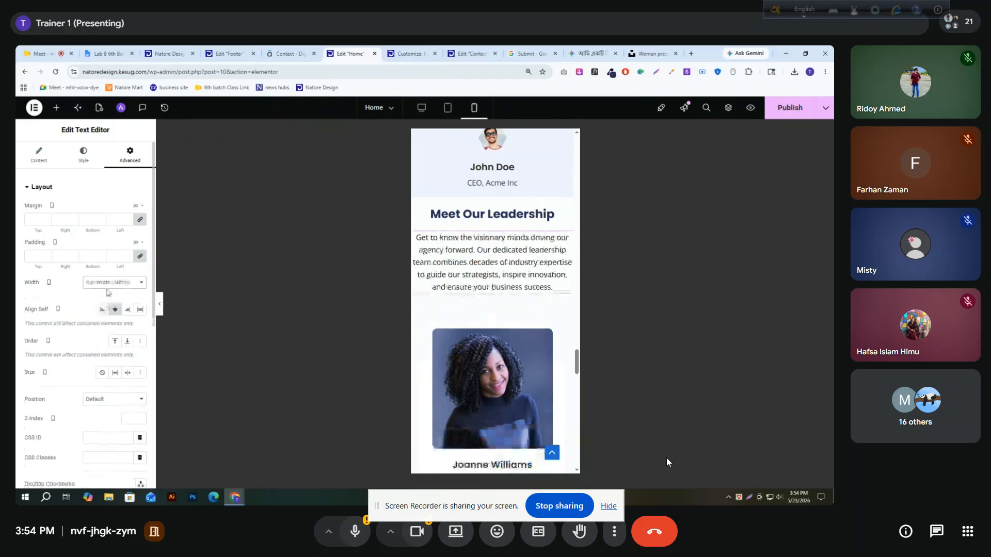
left_click(114, 256)
type("0")
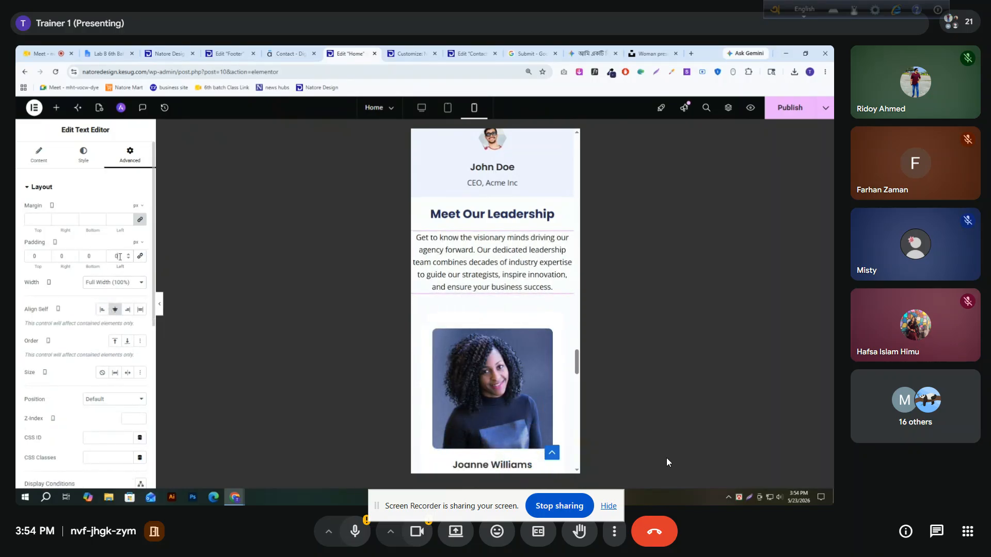
type("20")
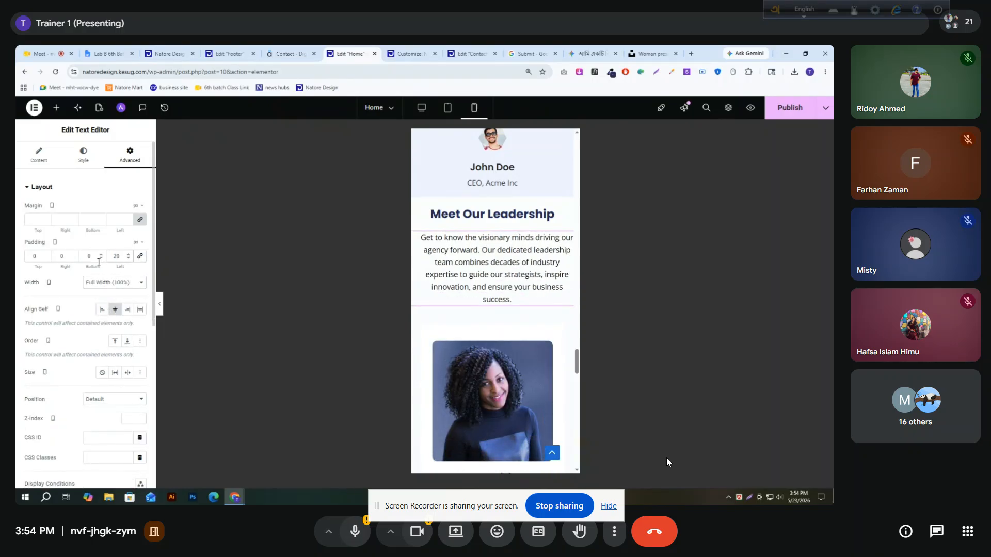
type("20")
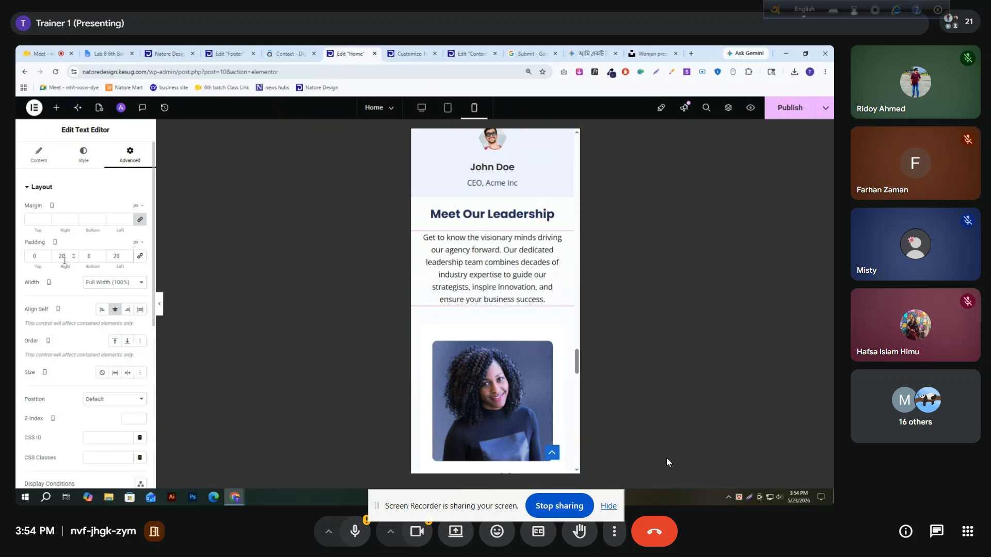
Center the "Would you like to start a project with us?" heading on mobile and set its font size to 20 px
scroll(543, 298, "down", 10)
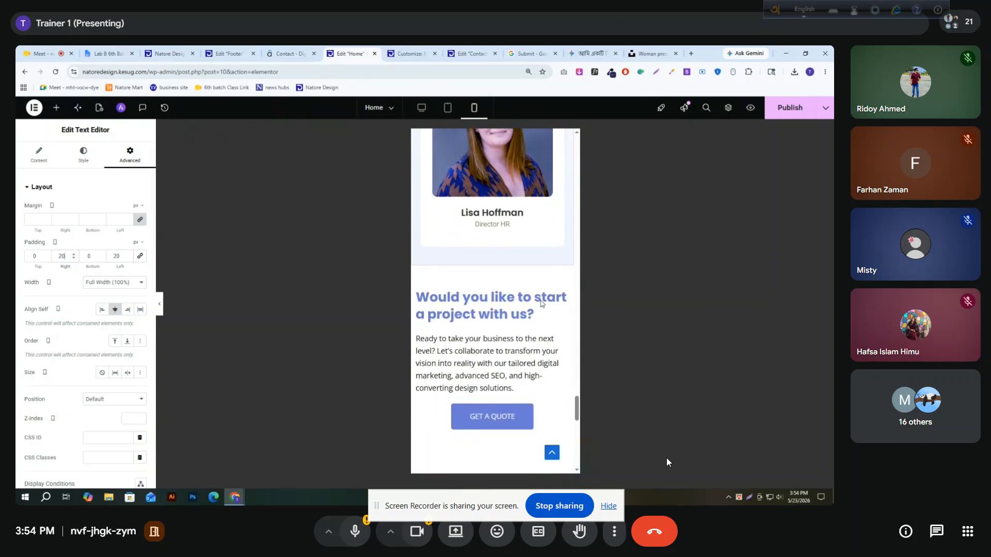
left_click(564, 229)
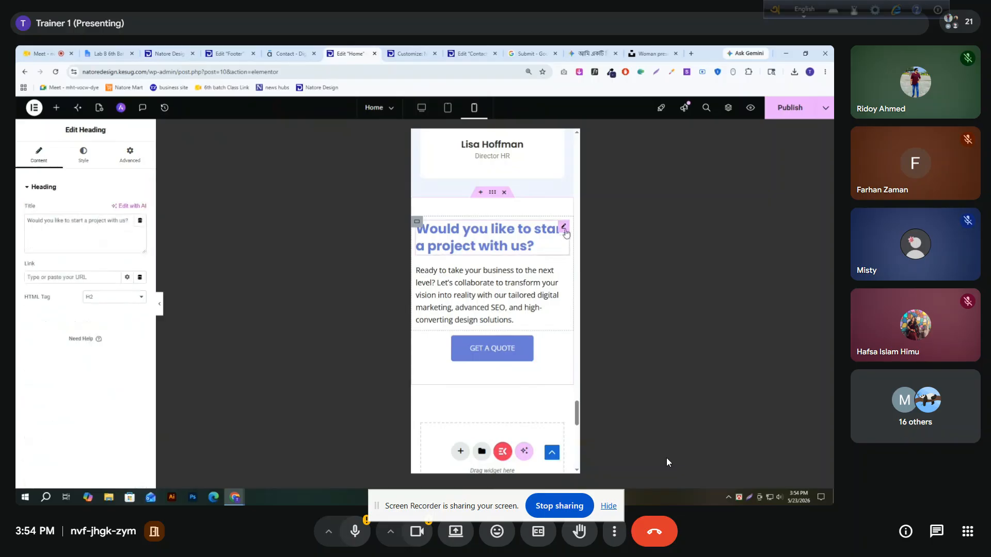
left_click(82, 153)
left_click(115, 209)
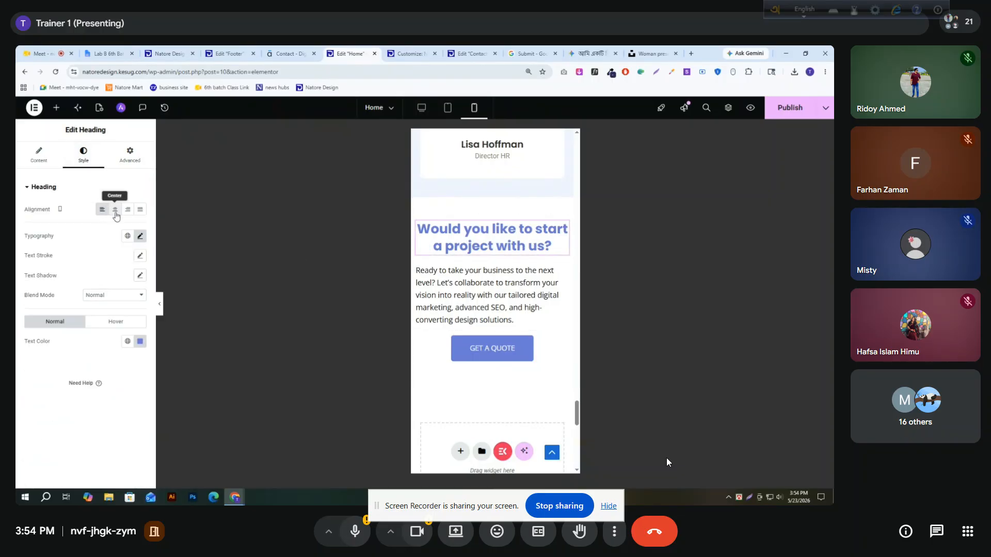
left_click(141, 236)
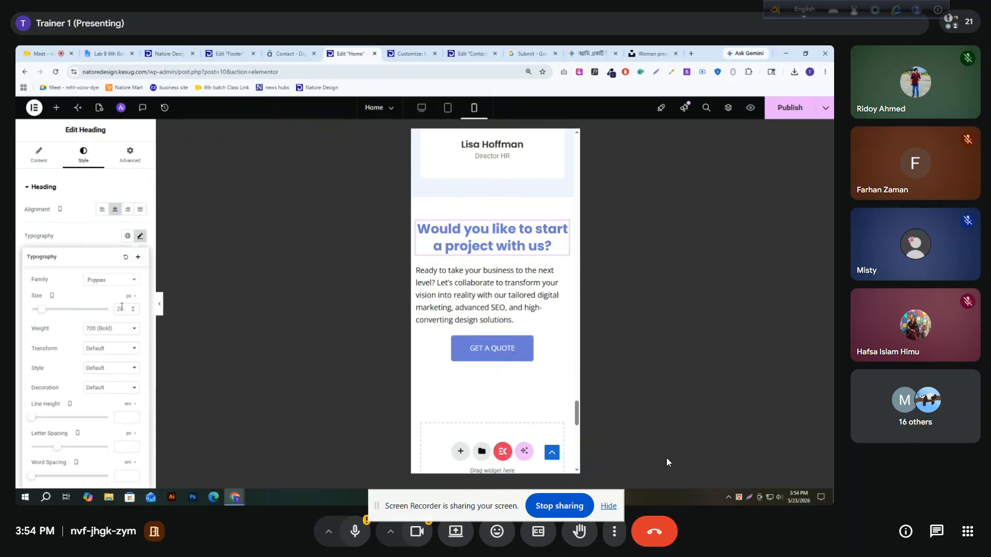
type("20")
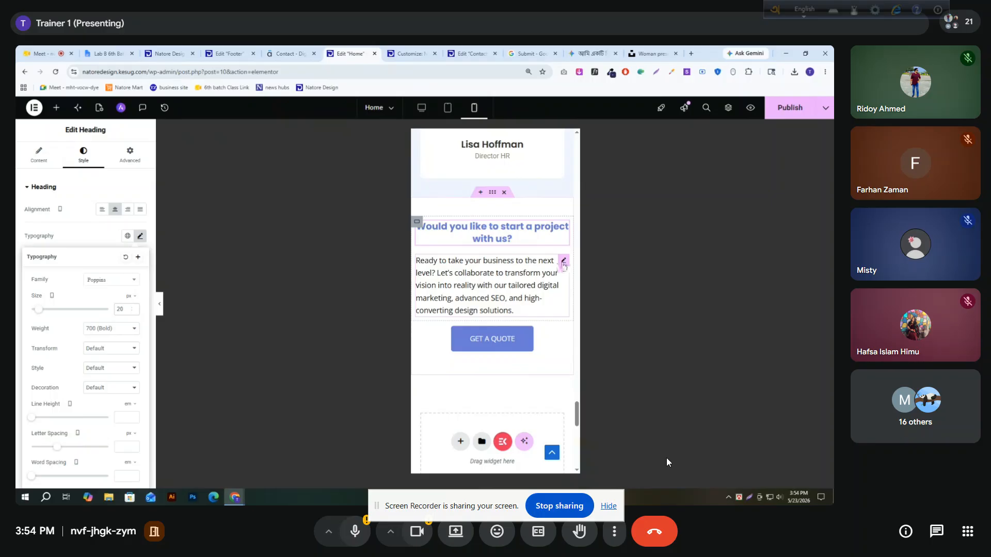
Make the paragraph below the "Would you like to start a project with us?" heading full width (100%) on mobile and center its text
left_click(564, 264)
left_click(130, 155)
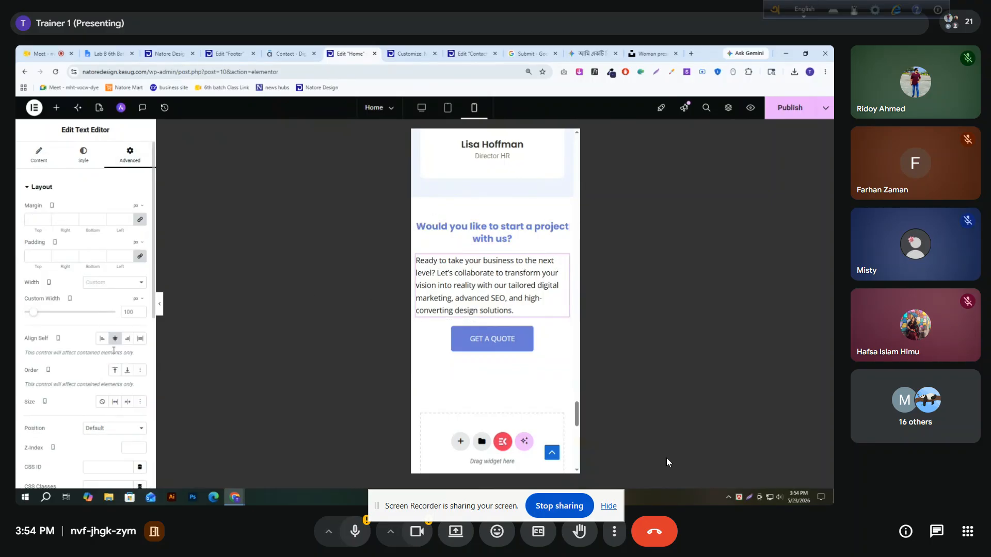
left_click(114, 283)
left_click(108, 305)
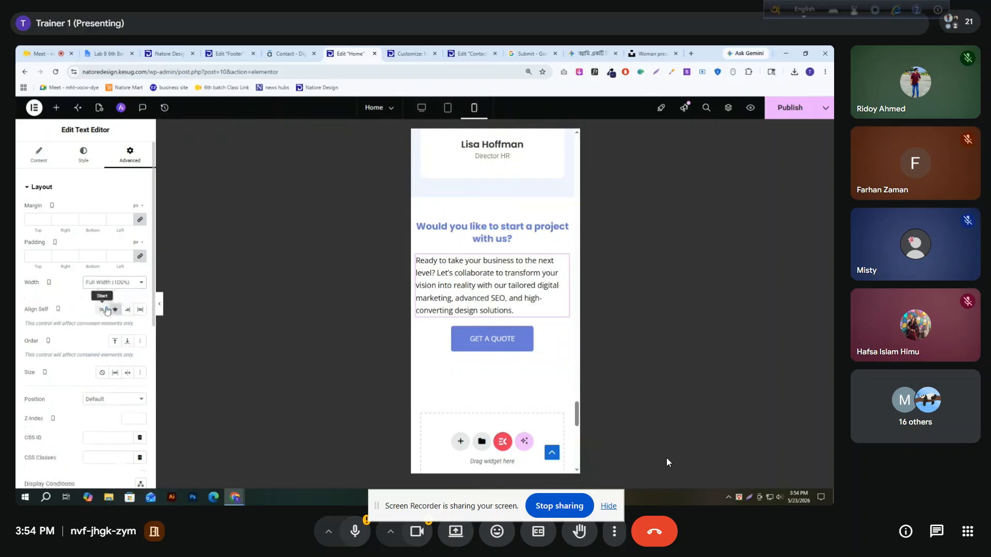
left_click(115, 309)
left_click(81, 155)
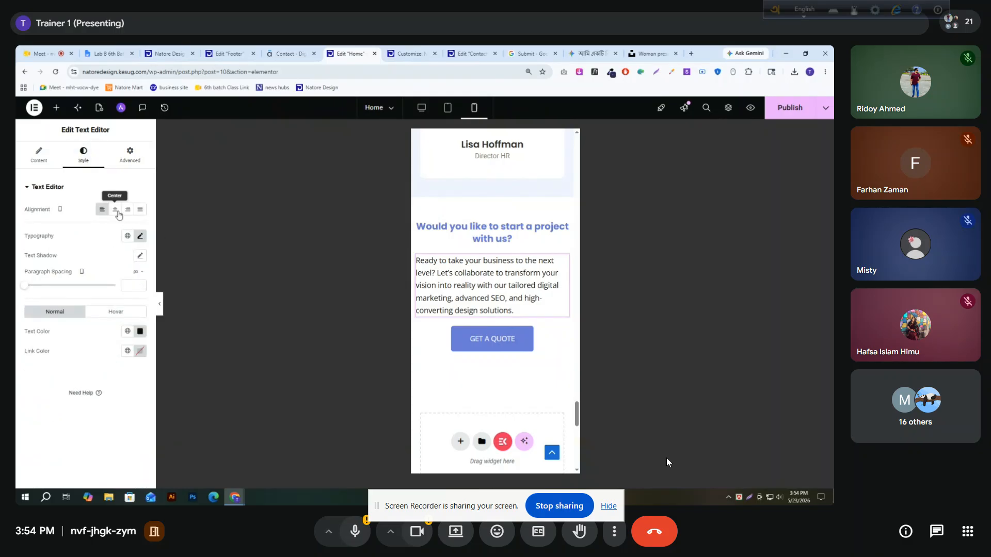
left_click(115, 209)
Set the mobile left and right padding of the "Ready to take your business to the next level?" paragraph to 20 px
left_click(131, 155)
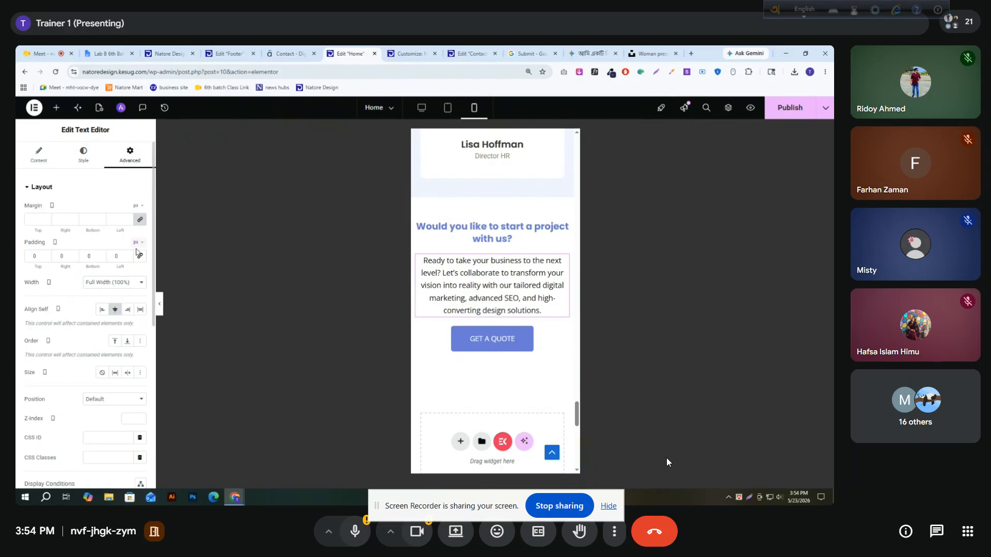
type("20")
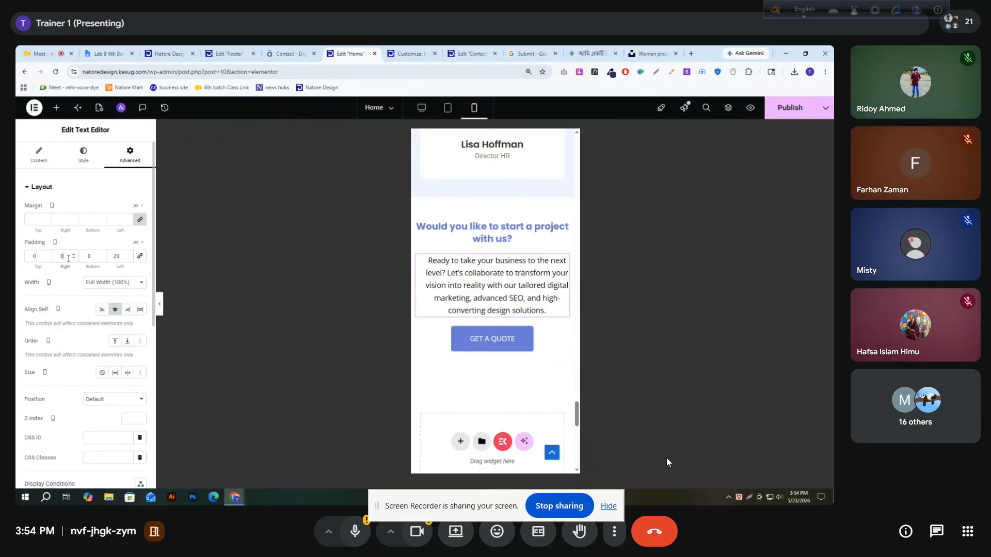
type("20")
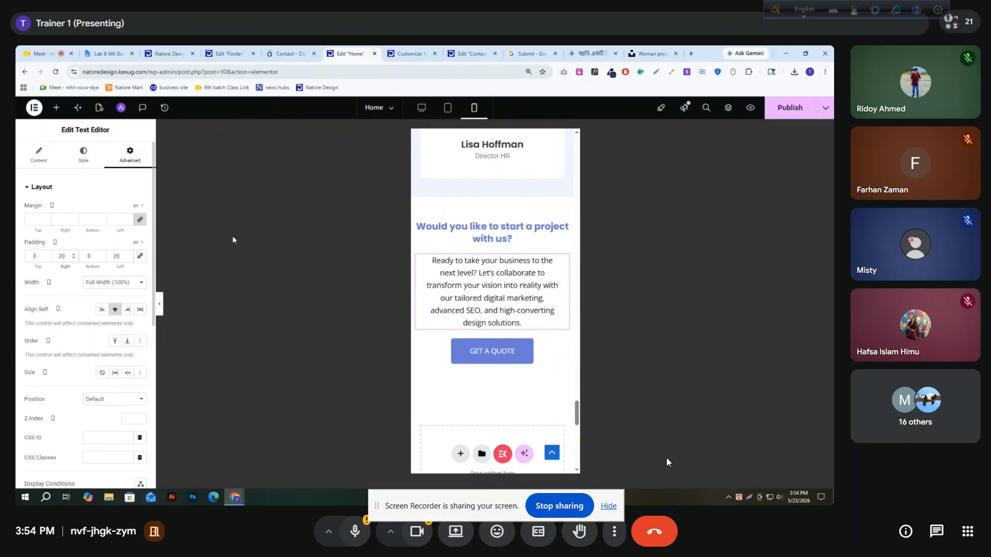
Check the remaining sections down to the footer and publish the Home page changes
scroll(511, 288, "down", 2)
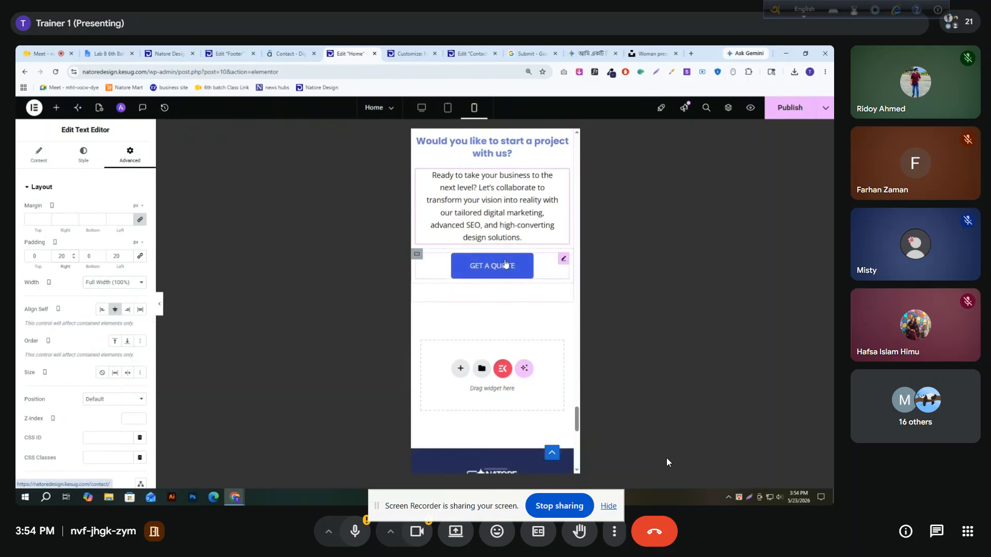
scroll(505, 264, "up", 3)
left_click(776, 113)
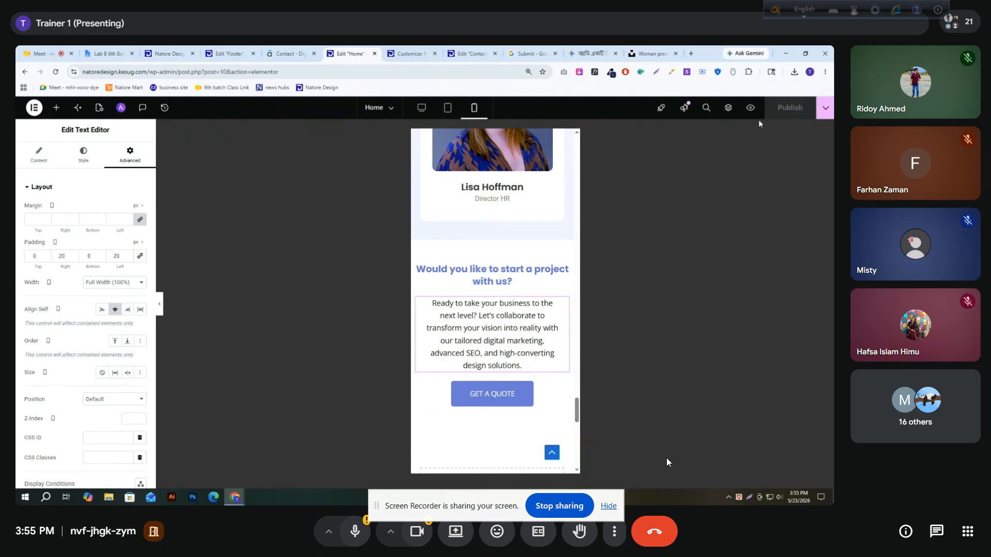
Review the live Natore Design home page from header to footer at the Samsung Galaxy S20 Ultra size
left_click(161, 50)
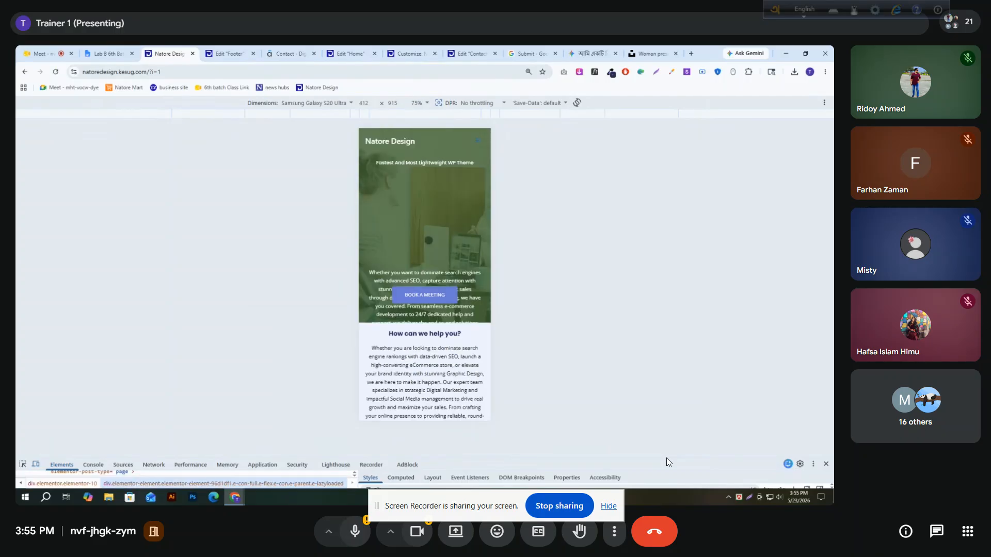
scroll(447, 273, "down", 3)
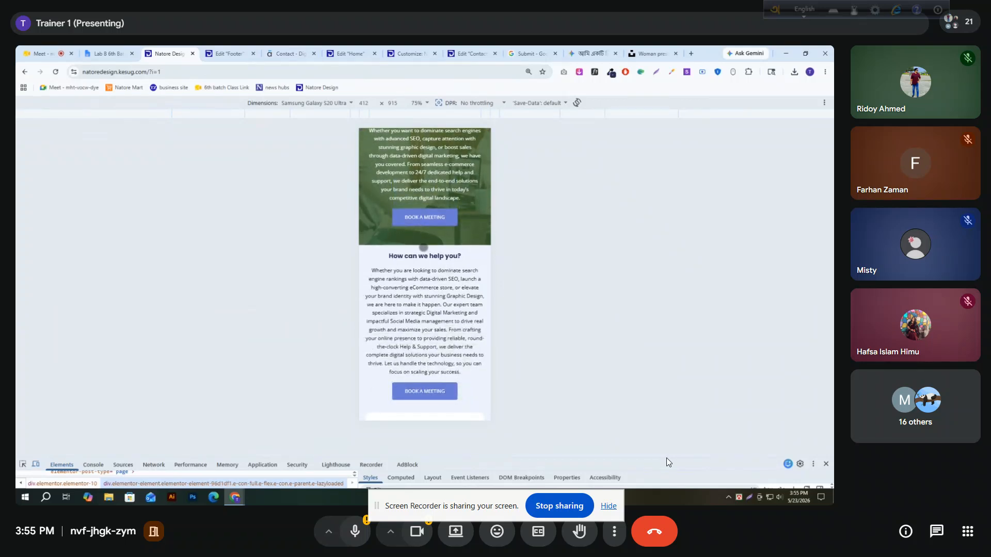
scroll(419, 256, "down", 10)
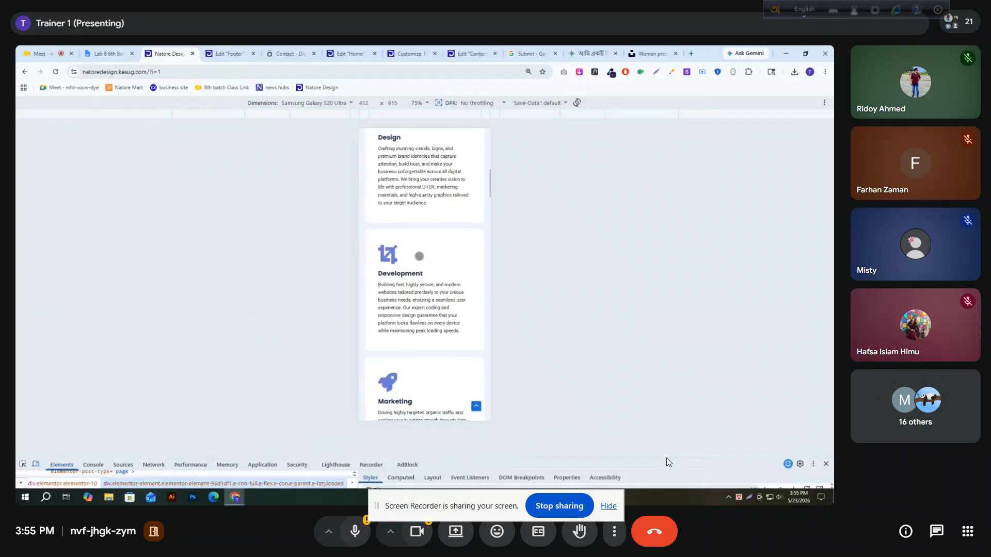
scroll(419, 255, "down", 10)
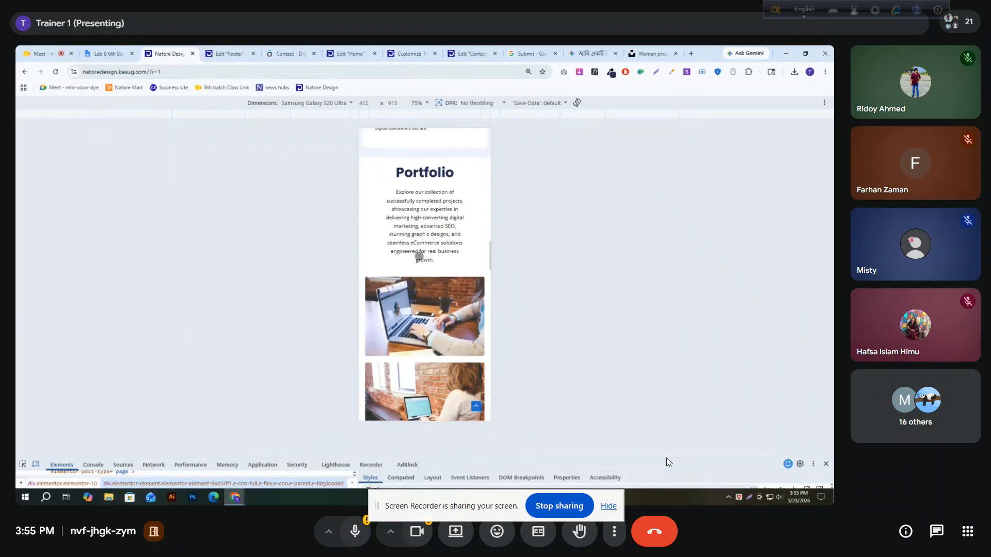
scroll(419, 255, "down", 10)
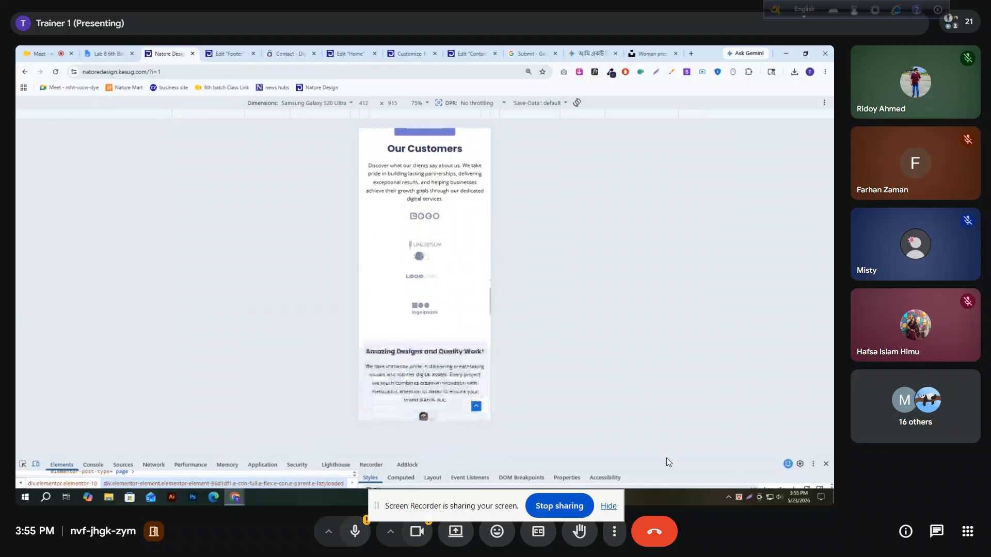
scroll(419, 255, "down", 10)
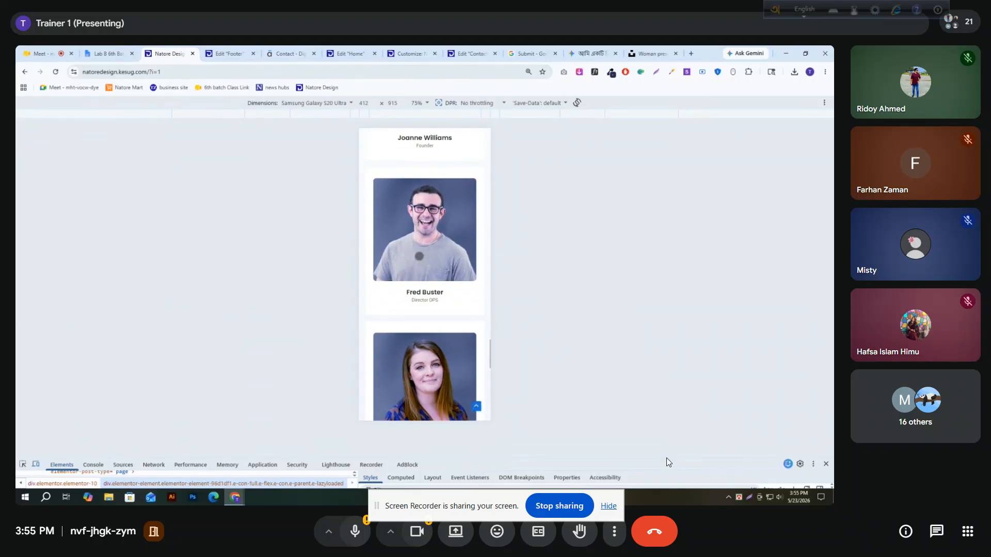
scroll(419, 256, "down", 8)
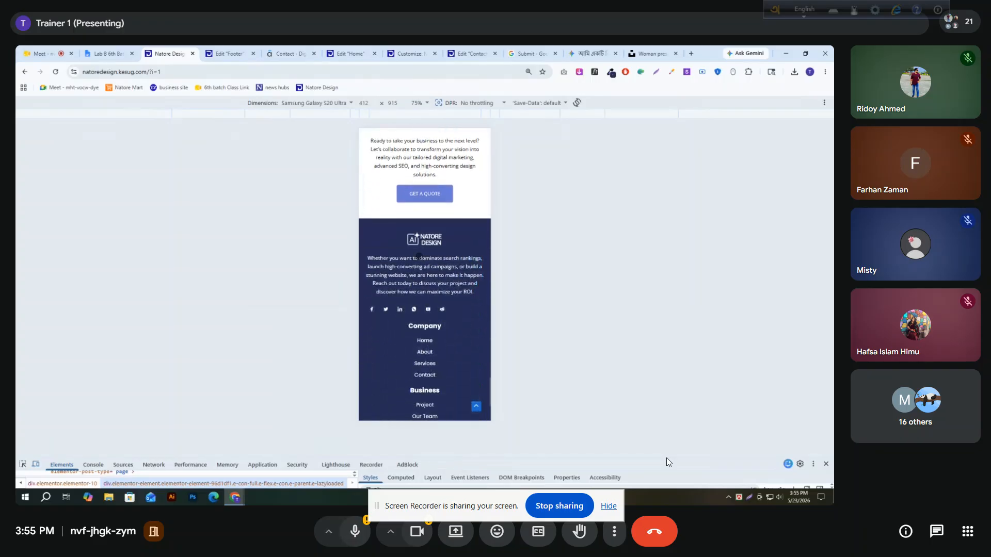
scroll(419, 259, "up", 10)
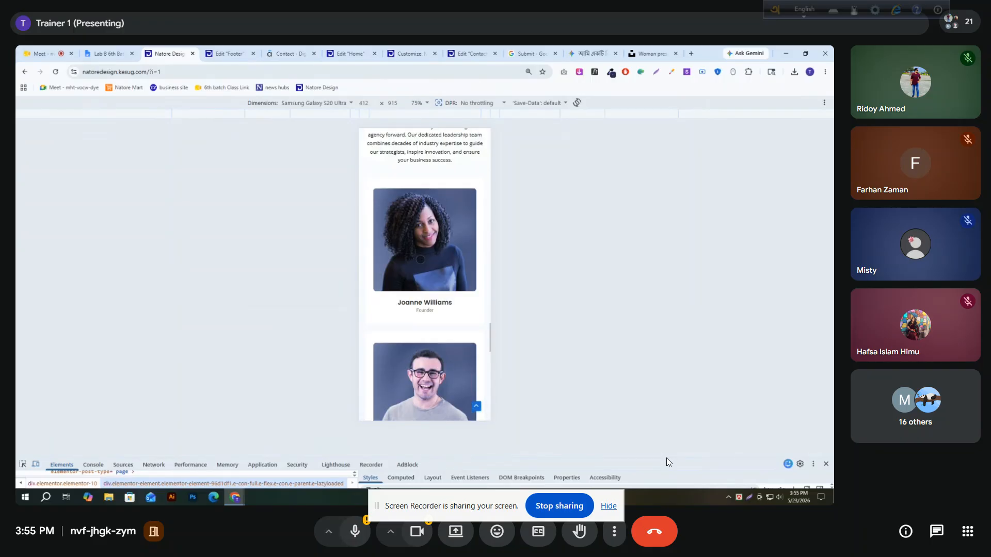
scroll(424, 274, "up", 10)
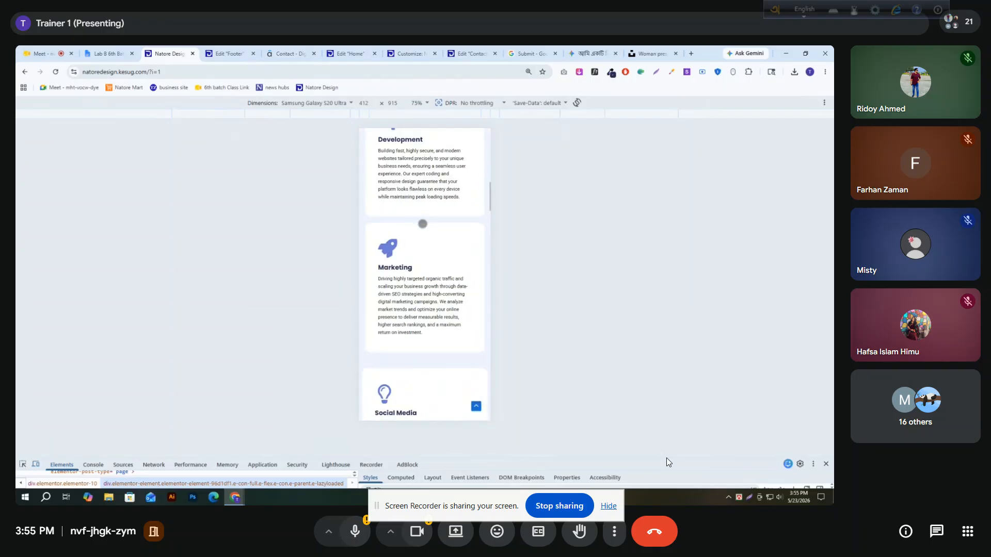
scroll(421, 225, "up", 2)
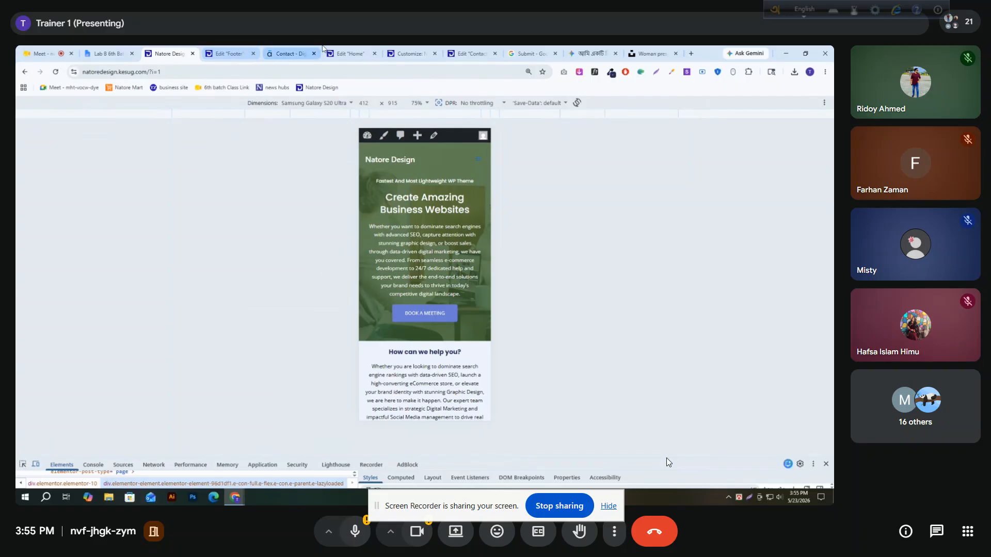
Switch the Home page in the Elementor editor to the tablet layout
left_click(345, 52)
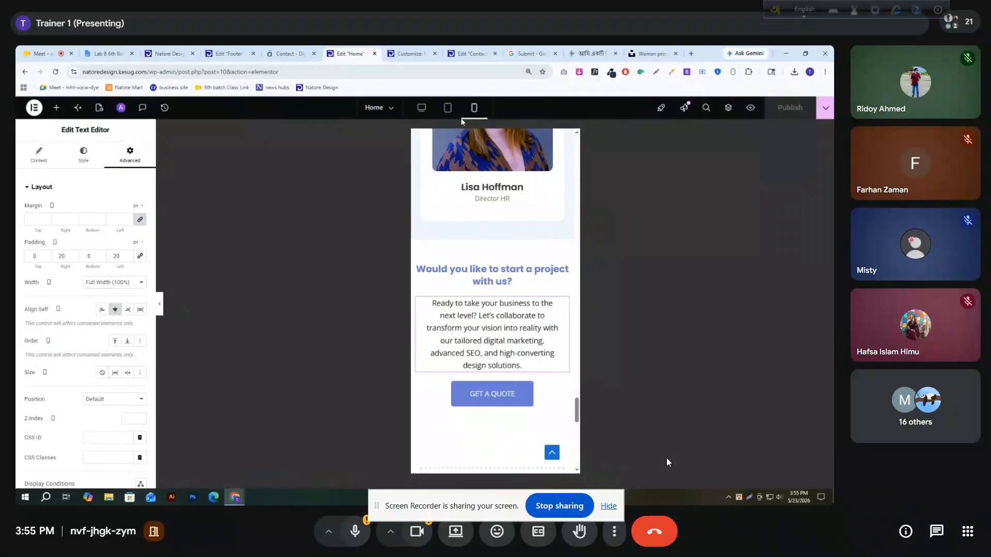
left_click(445, 106)
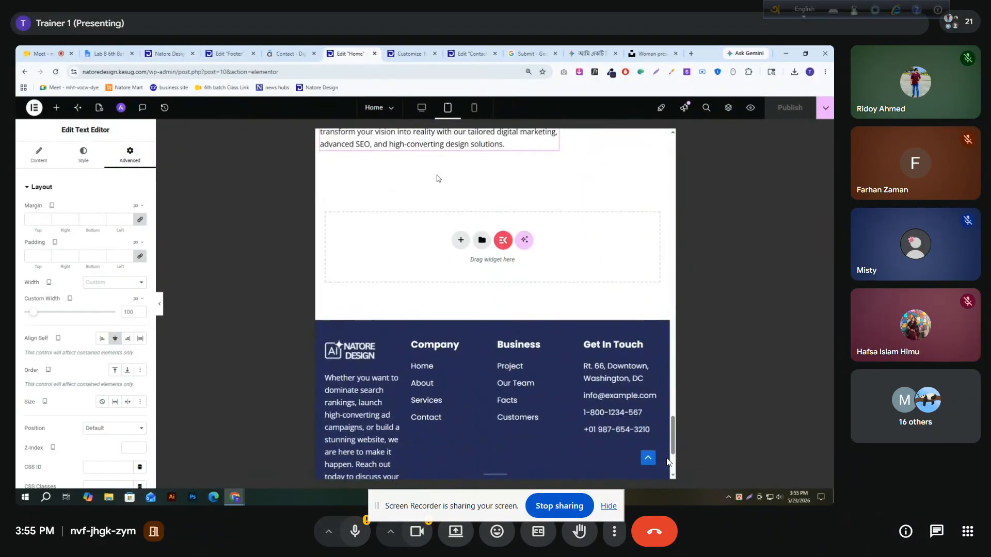
scroll(437, 178, "up", 10)
scroll(474, 336, "up", 2)
Preview the live Natore Design home page at iPad Pro dimensions
left_click(170, 53)
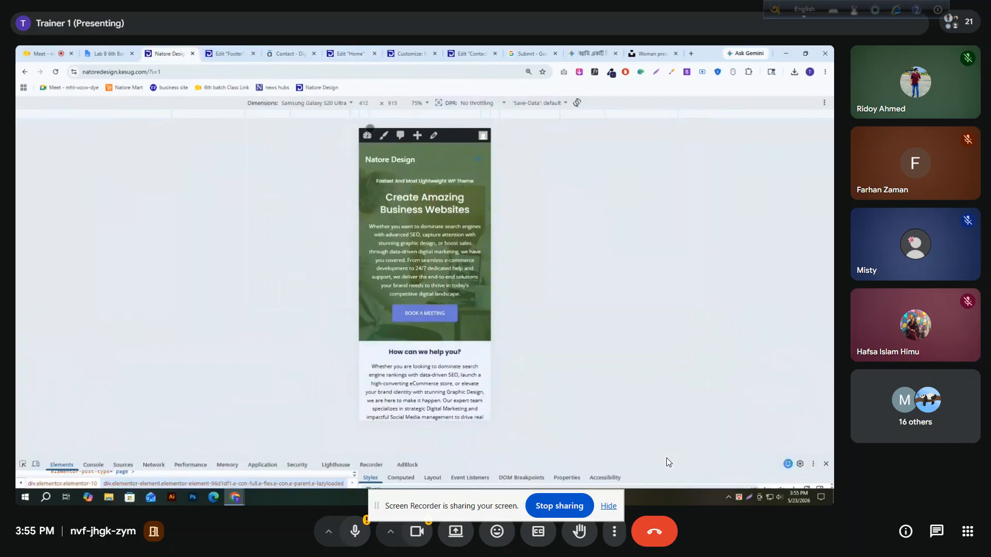
left_click(333, 104)
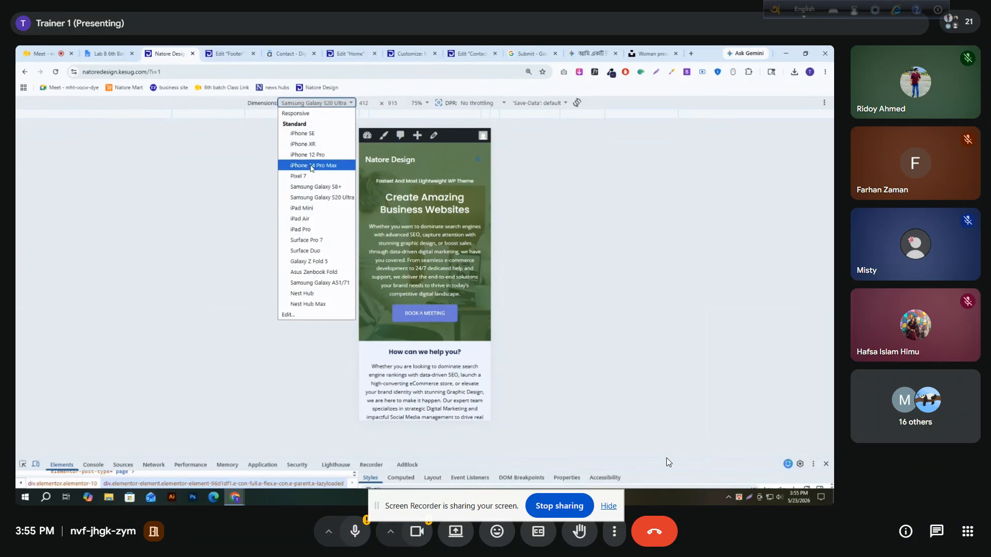
left_click(301, 230)
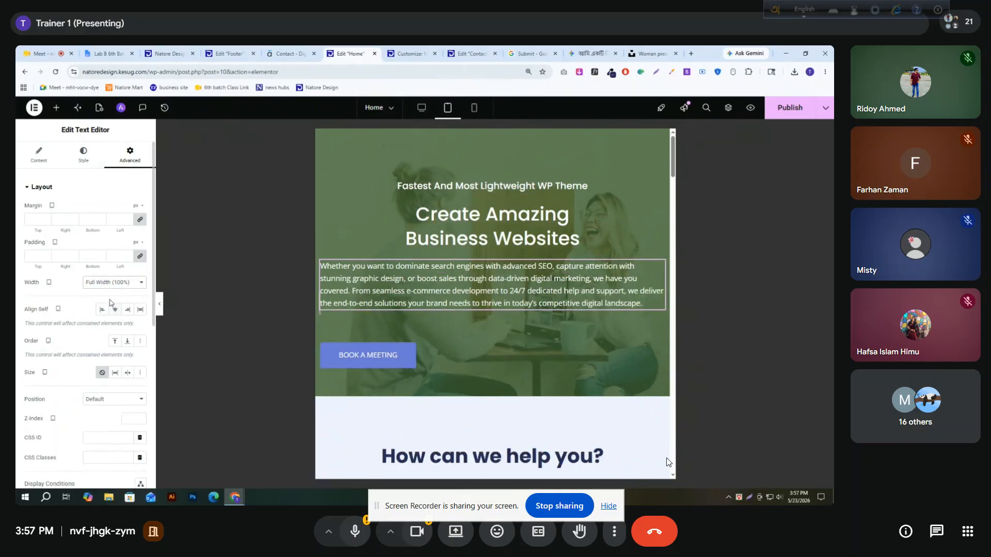
Center the hero paragraph under "Create Amazing Business Websites" on tablet and set its left and right padding to 40 px
left_click(84, 157)
left_click(118, 212)
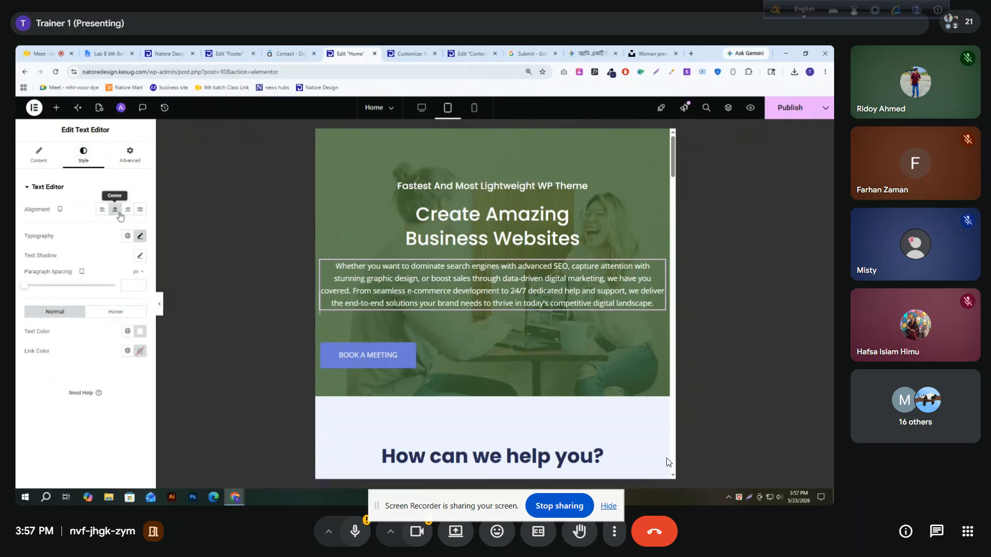
left_click(129, 155)
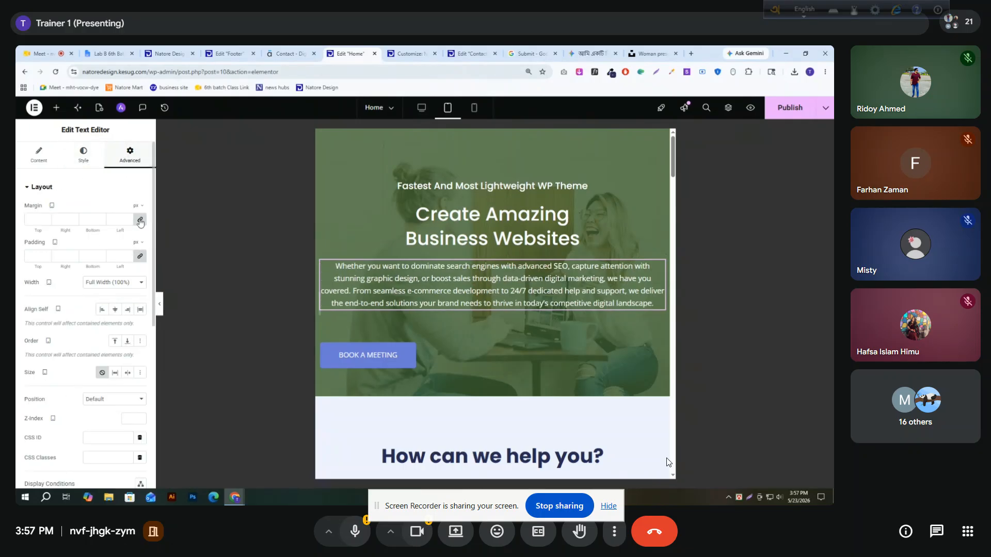
left_click(117, 257)
type("40")
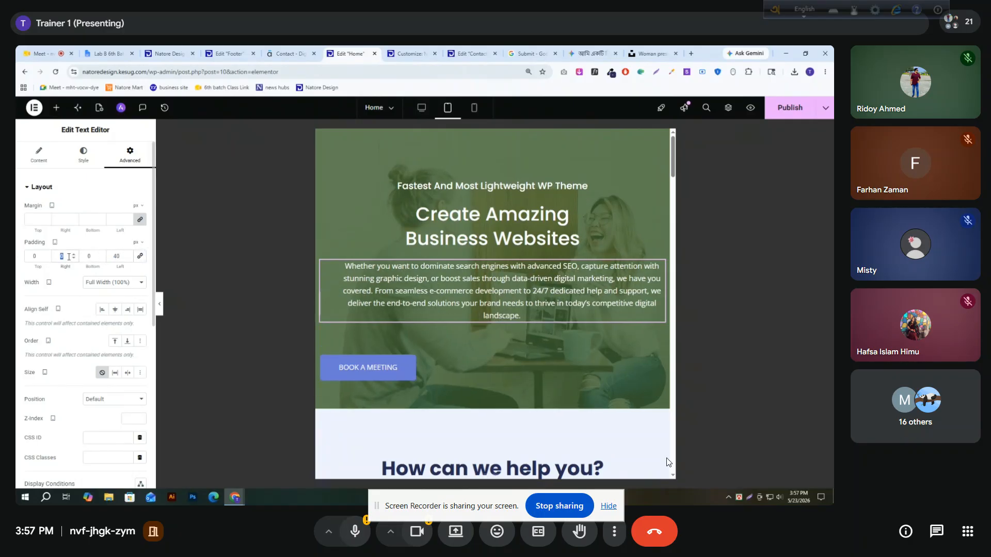
type("40")
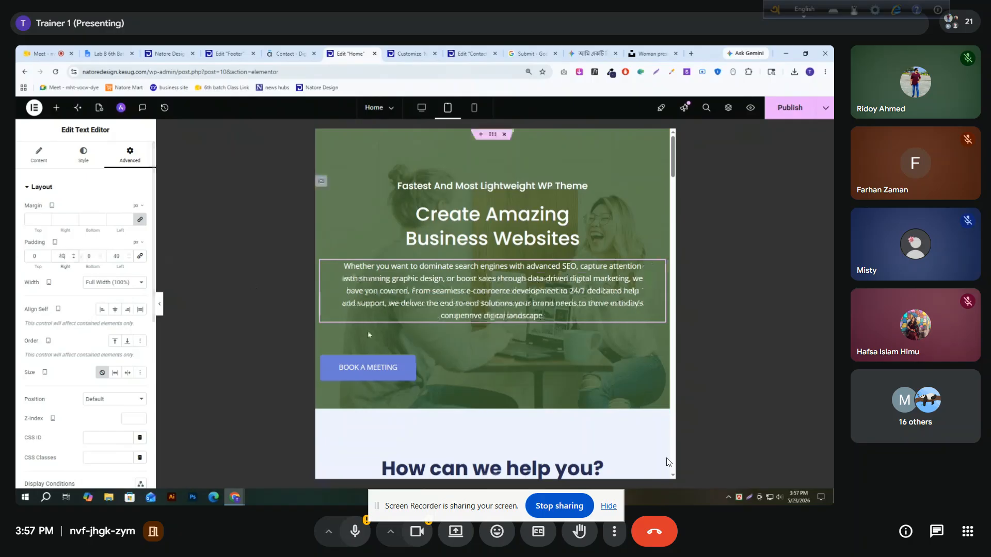
On tablet, set all margins of the hero's BOOK A MEETING button to 0 px and center the button
left_click(659, 361)
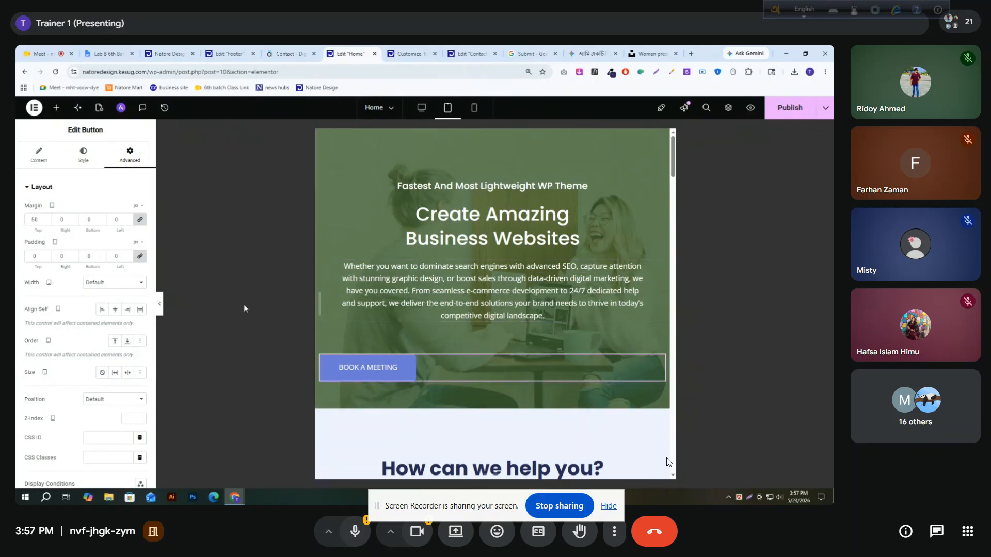
left_click(140, 219)
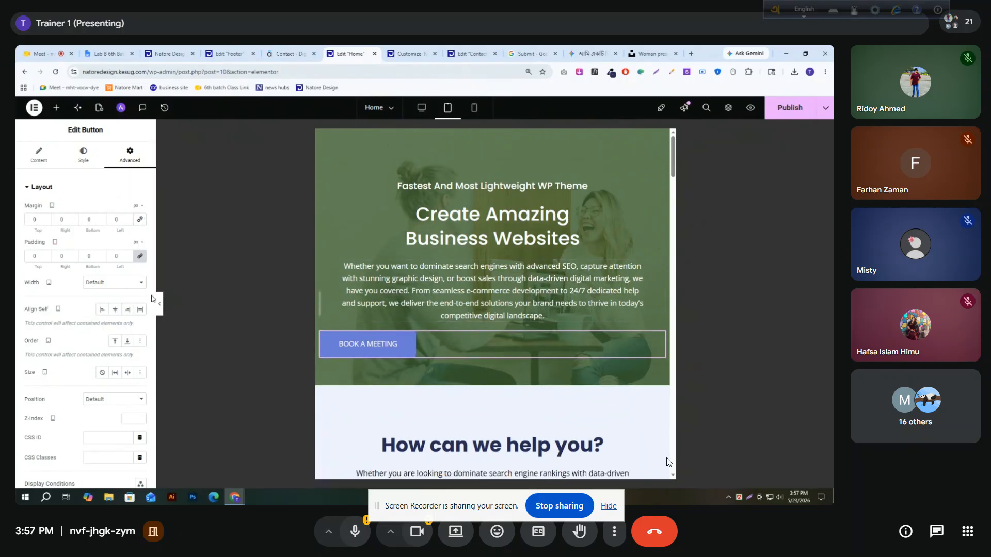
left_click(83, 154)
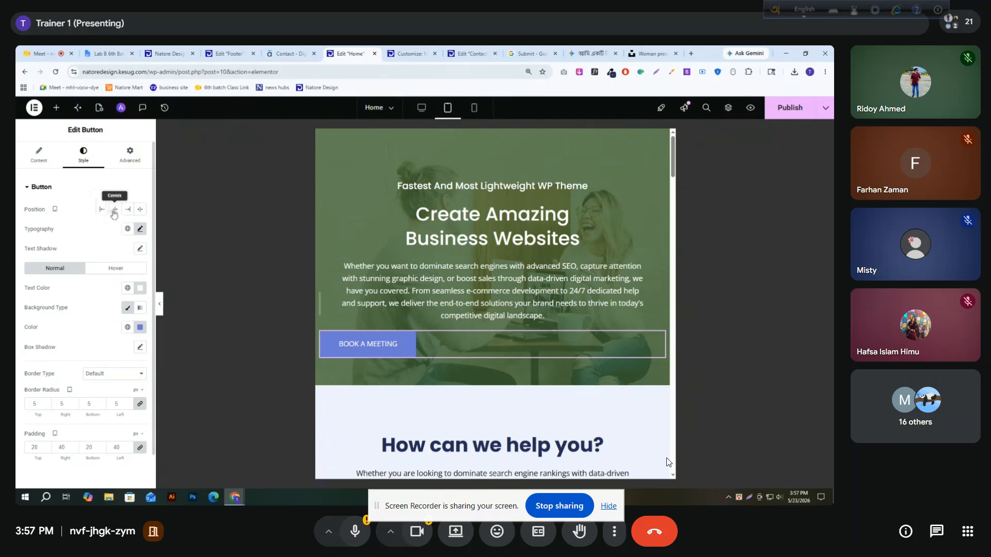
left_click(114, 211)
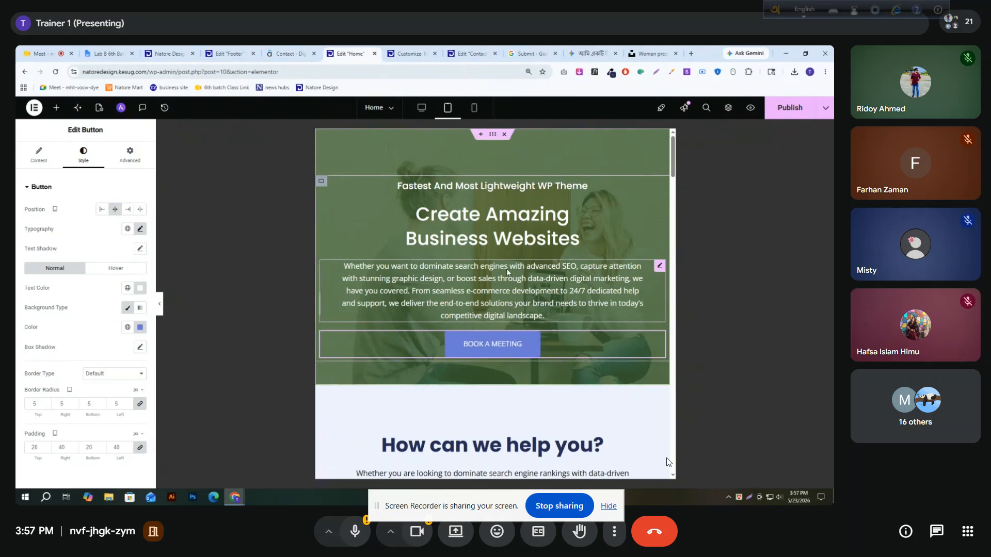
Publish the Home page and reload the live Natore Design page at iPad Pro dimensions
left_click(776, 108)
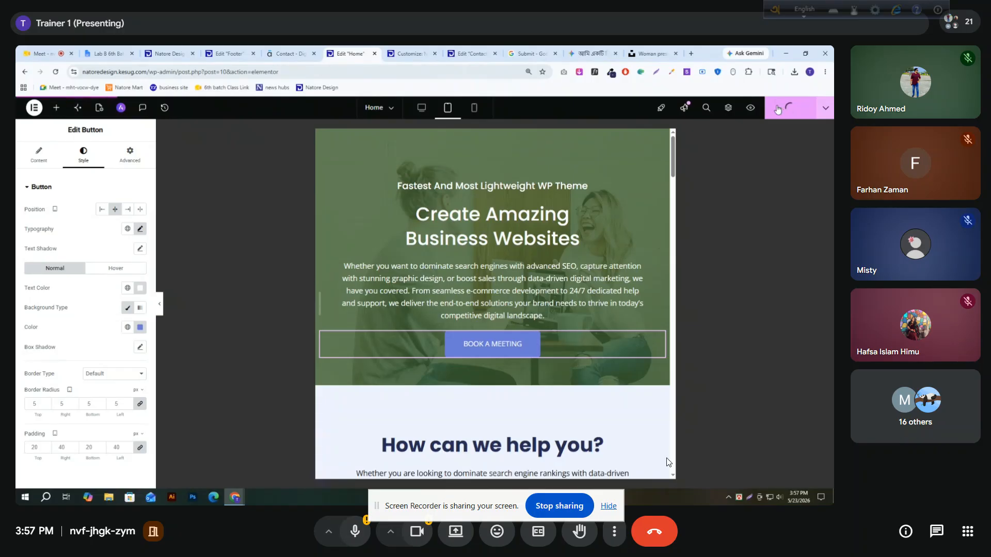
left_click(169, 54)
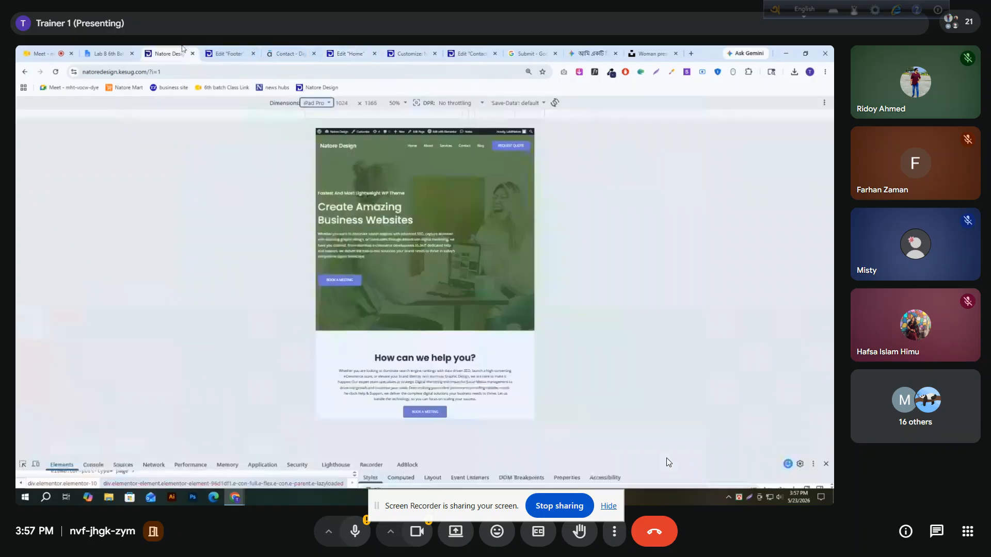
left_click(56, 71)
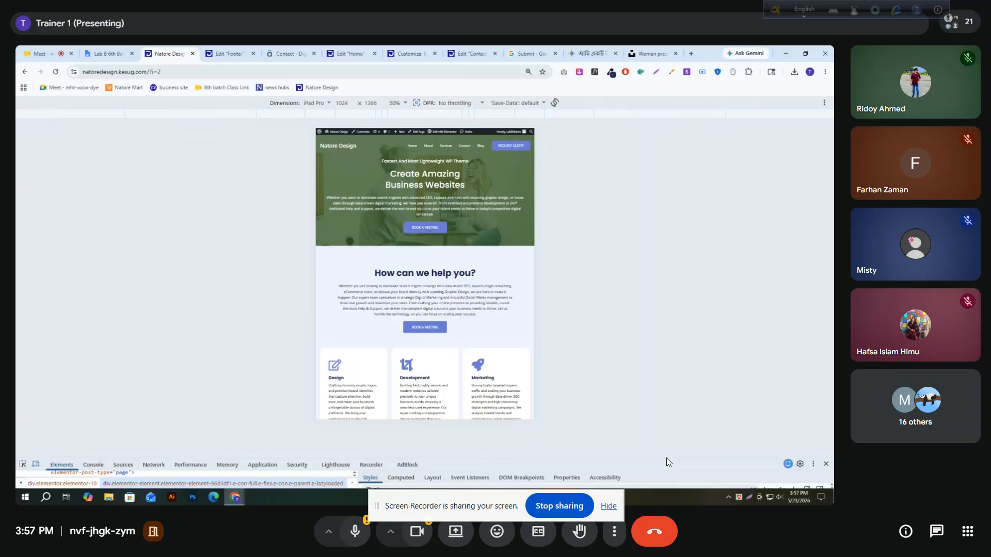
In the Elementor Home editor, set the "How can we help you?" container's tablet padding to 50 px top and 30 px bottom
left_click(350, 53)
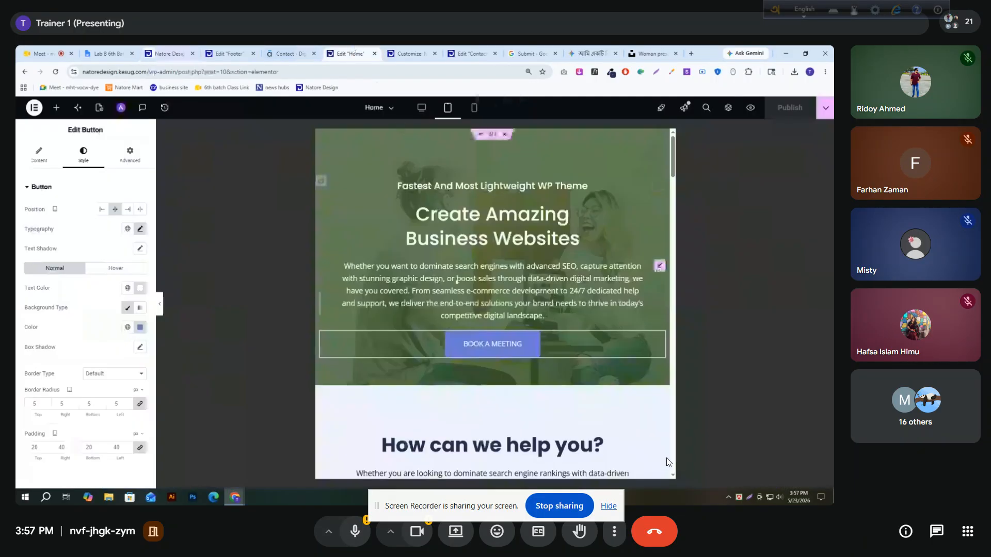
scroll(454, 273, "down", 2)
left_click(493, 252)
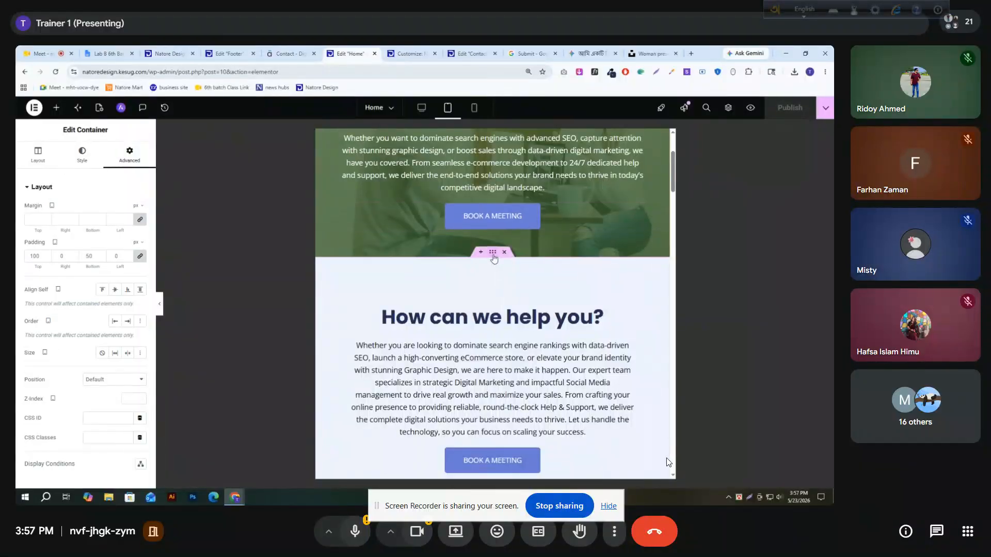
scroll(494, 289, "down", 2)
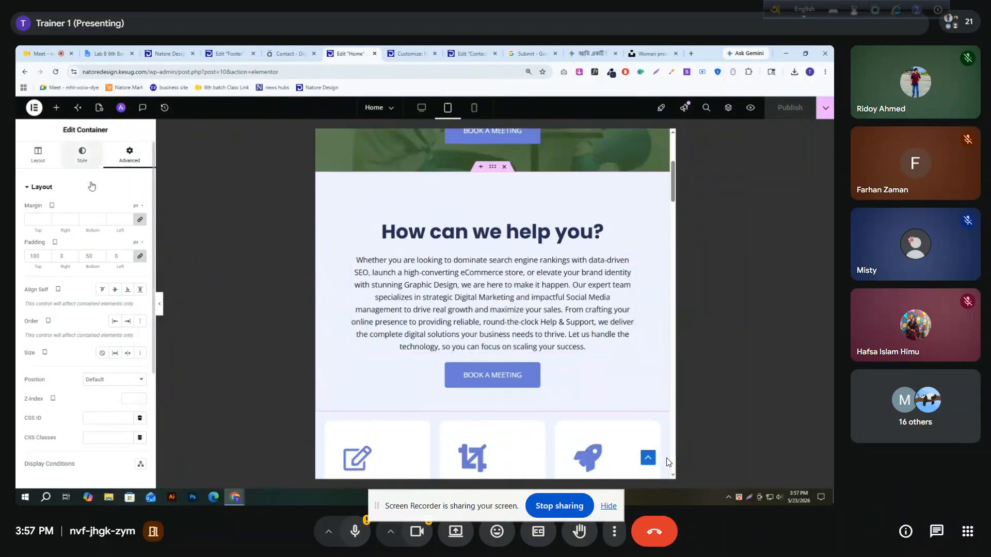
left_click(139, 257)
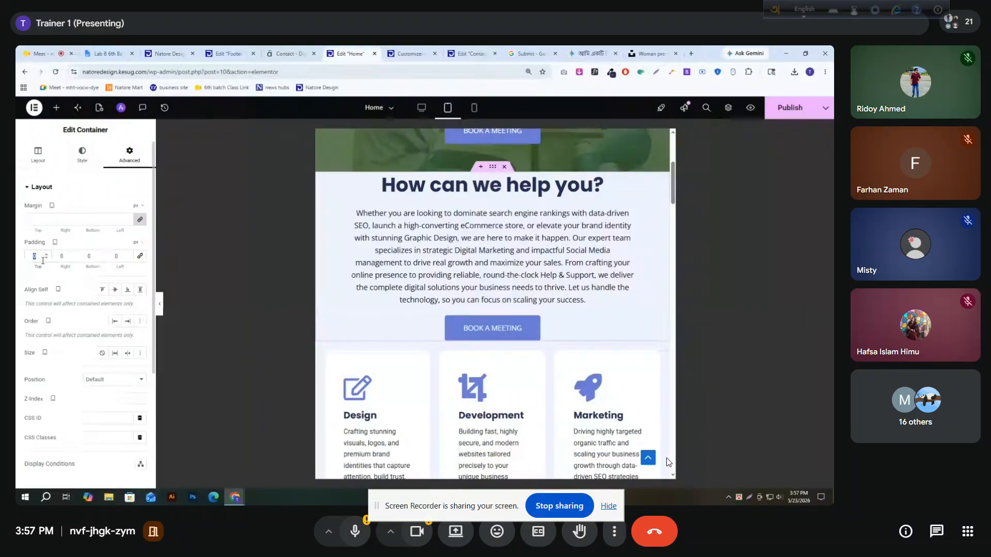
type("50")
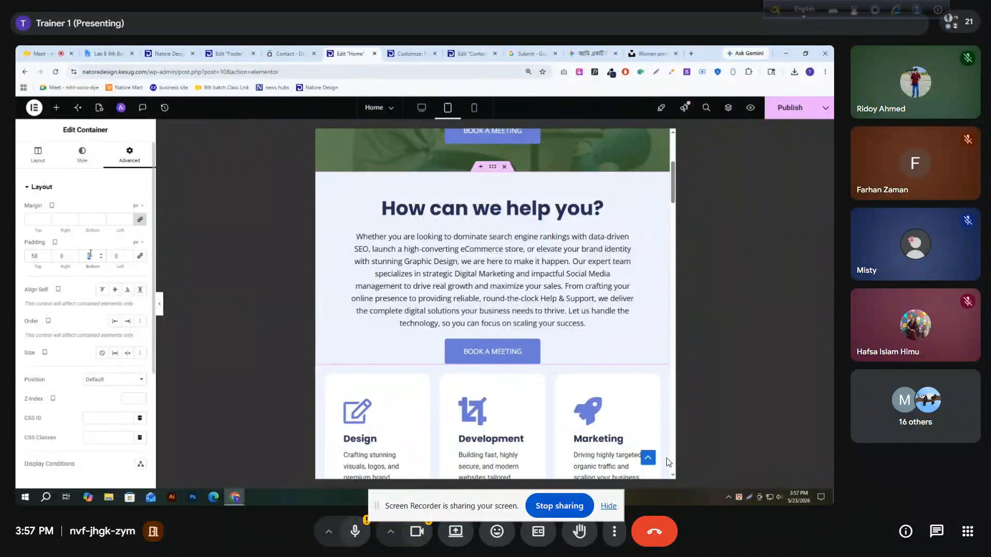
type("30")
Set the tablet padding of the Social Media, eCommerce and Help & Support container to 0 top, 10 right, 20 bottom and 10 px left
scroll(476, 253, "down", 3)
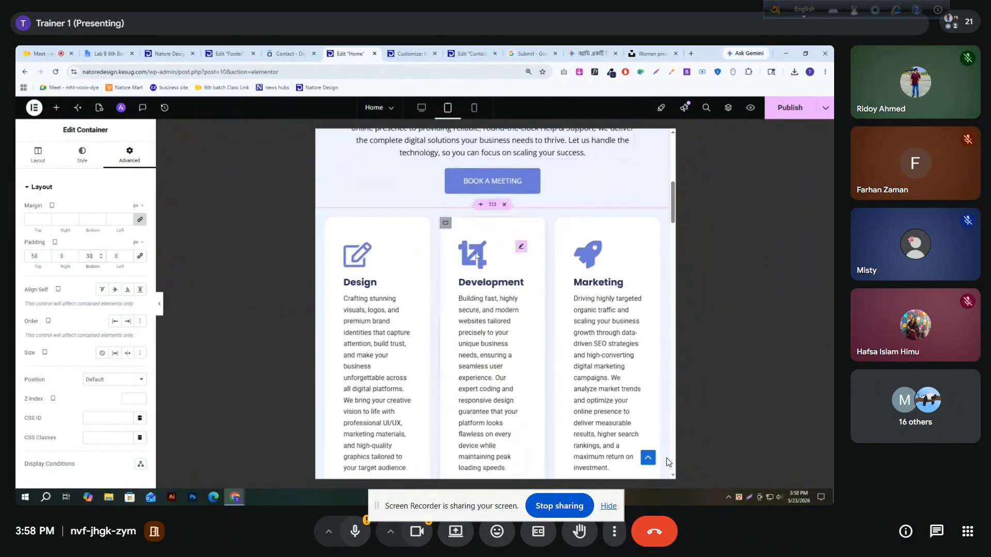
scroll(324, 219, "down", 5)
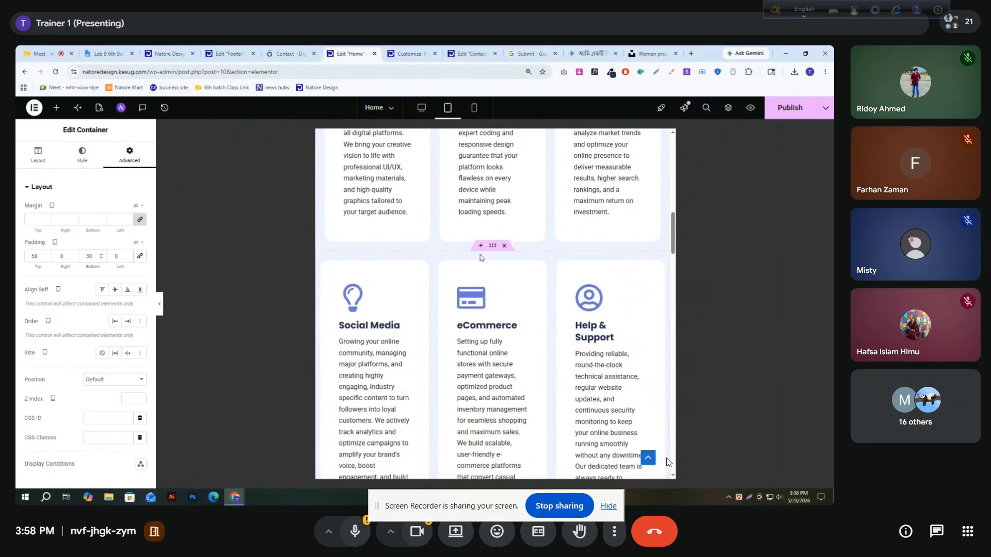
left_click(493, 249)
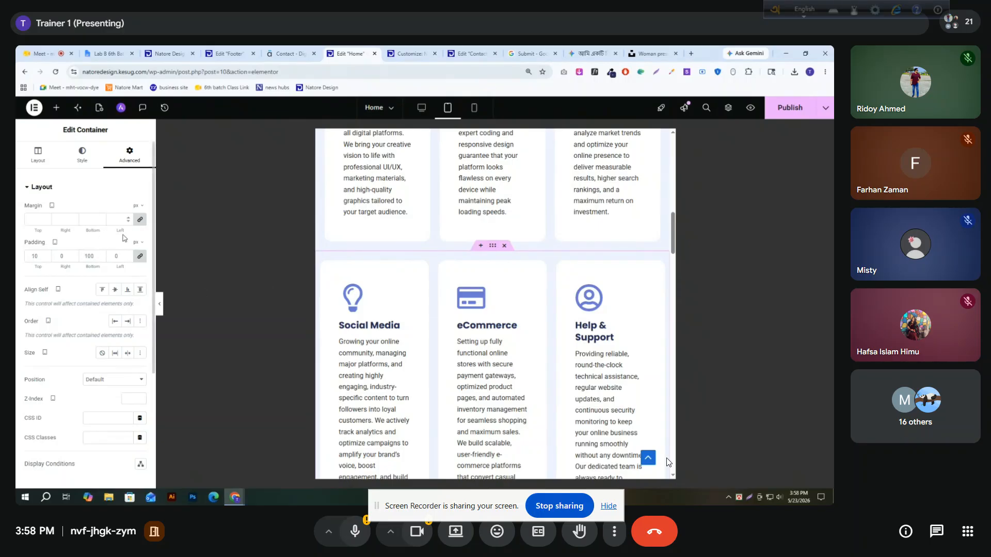
scroll(163, 260, "down", 5)
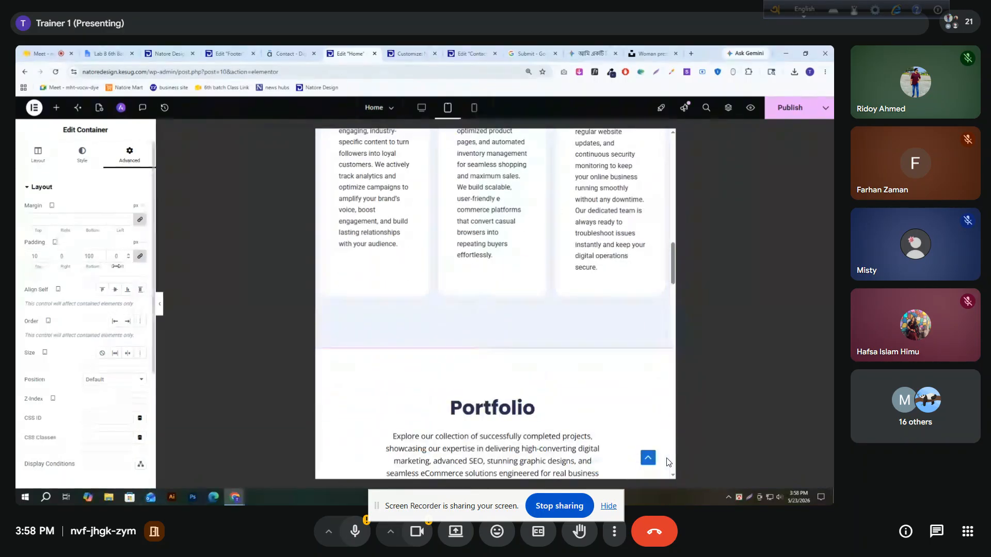
left_click(140, 257)
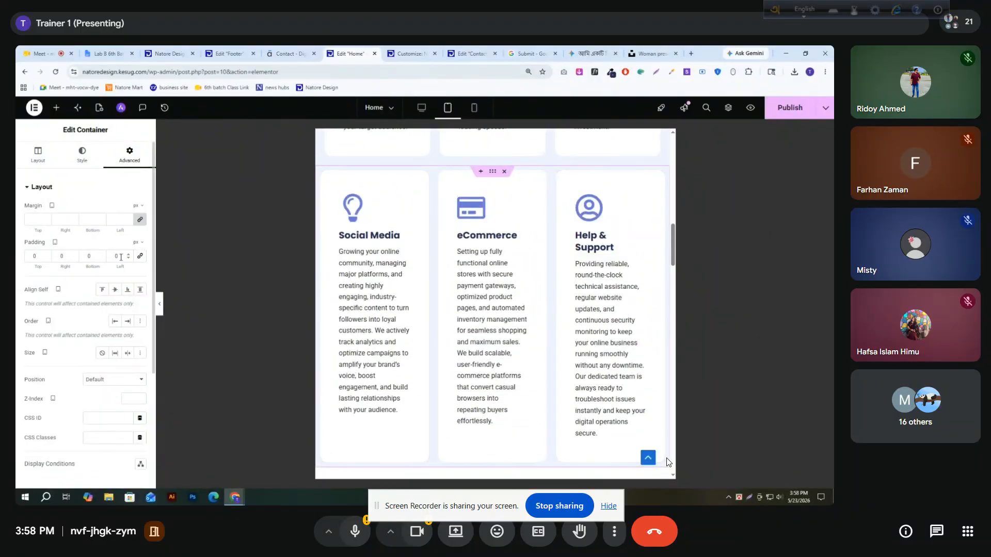
type("10")
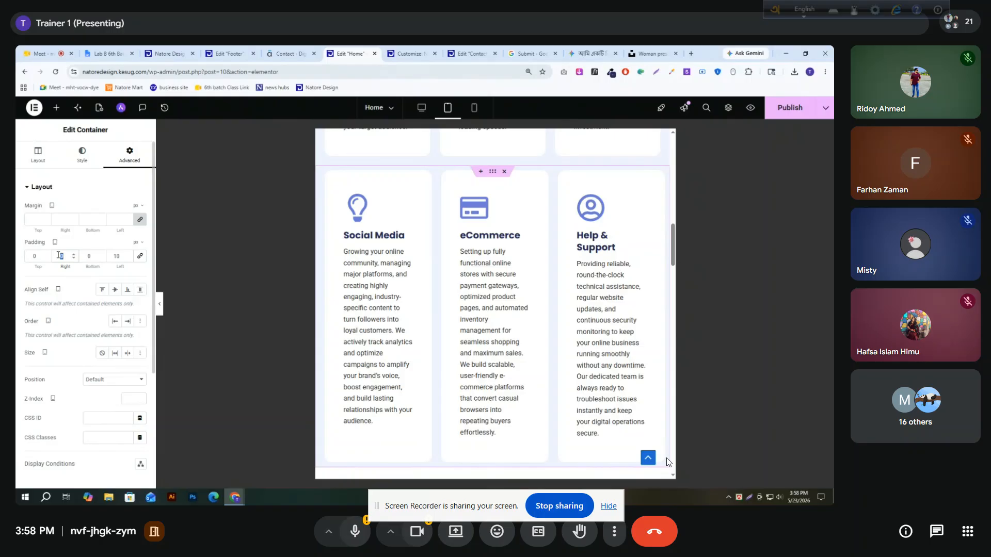
scroll(378, 263, "down", 4)
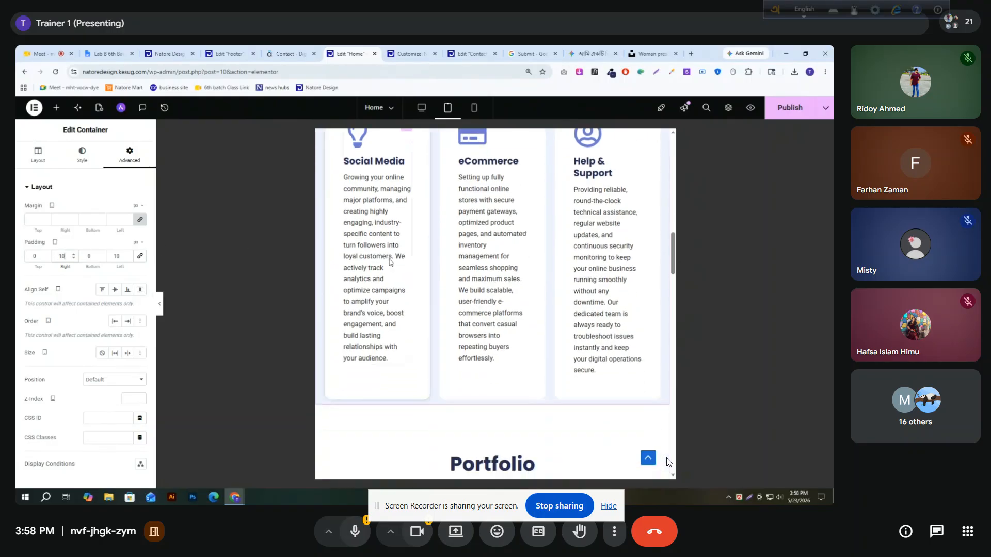
scroll(504, 312, "up", 5)
double_click(99, 256)
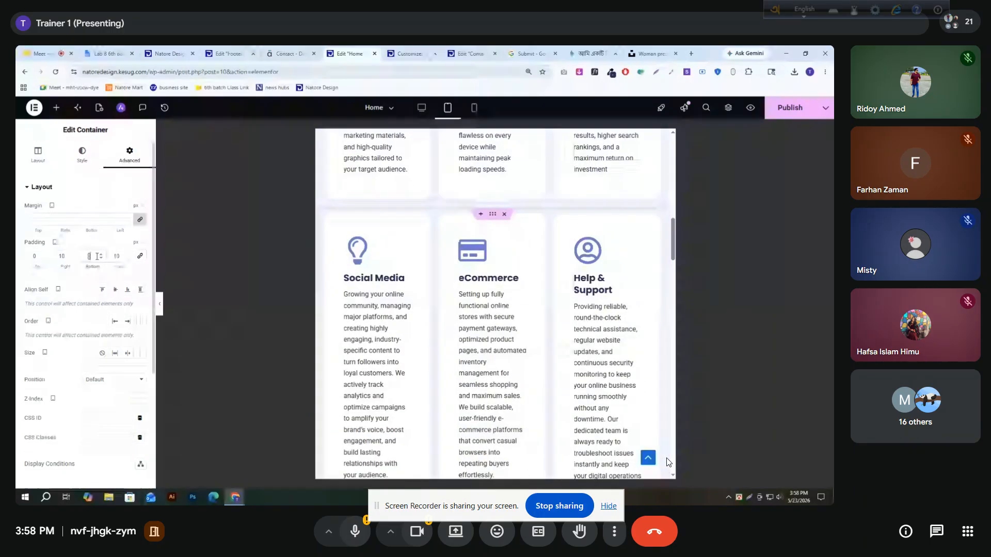
scroll(491, 284, "down", 4)
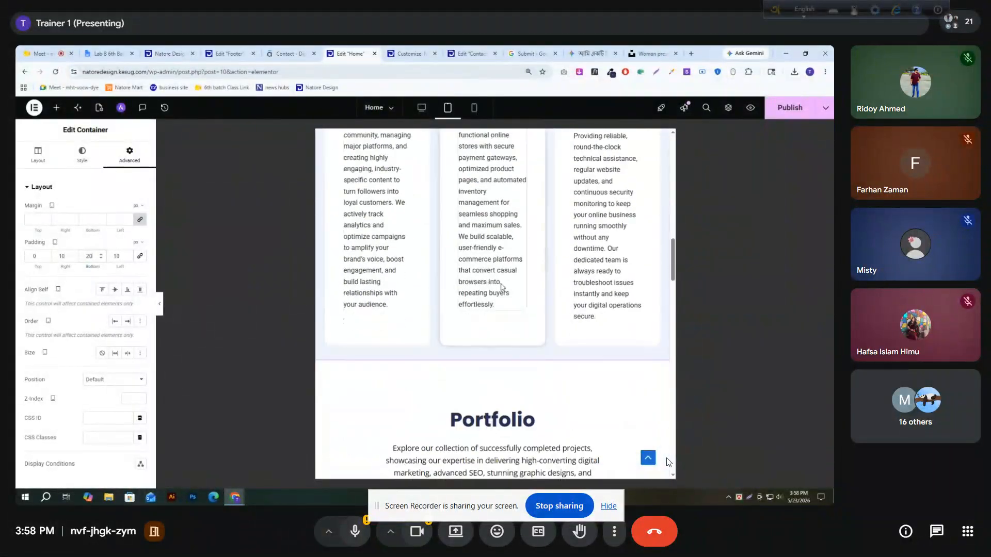
Set the Portfolio heading container's tablet padding to 50 px top and 0 on the other sides
scroll(603, 348, "up", 3)
scroll(602, 347, "up", 8)
scroll(467, 307, "down", 10)
scroll(467, 307, "down", 3)
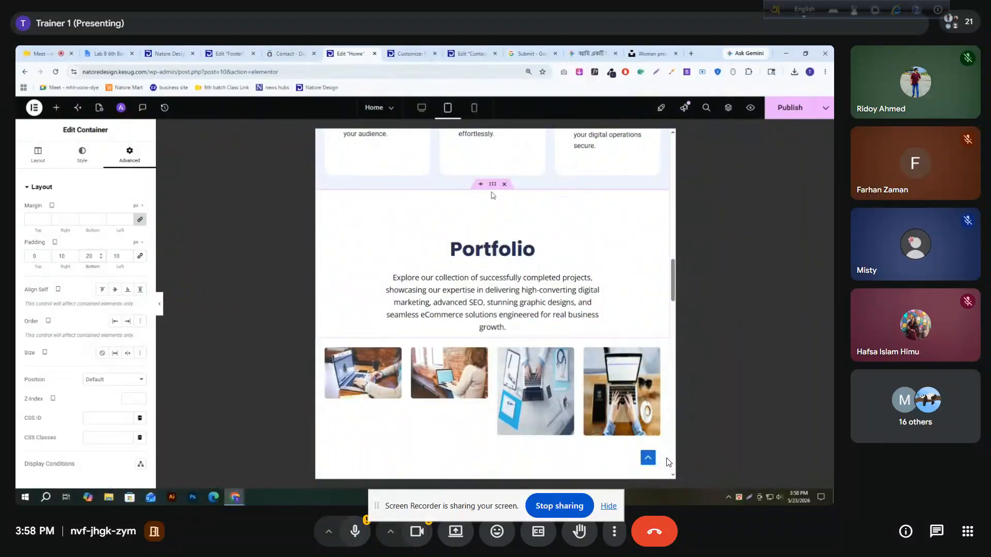
left_click(493, 186)
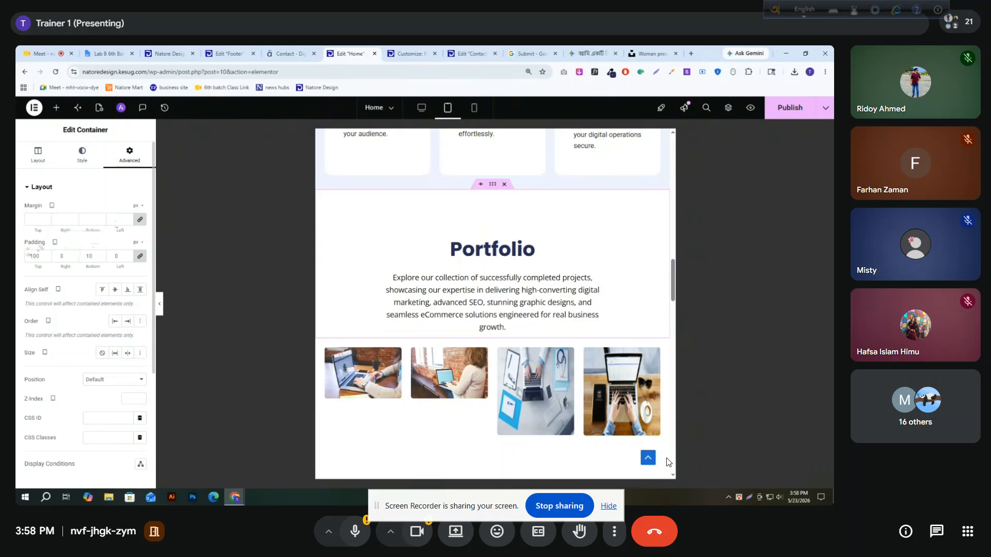
left_click(140, 256)
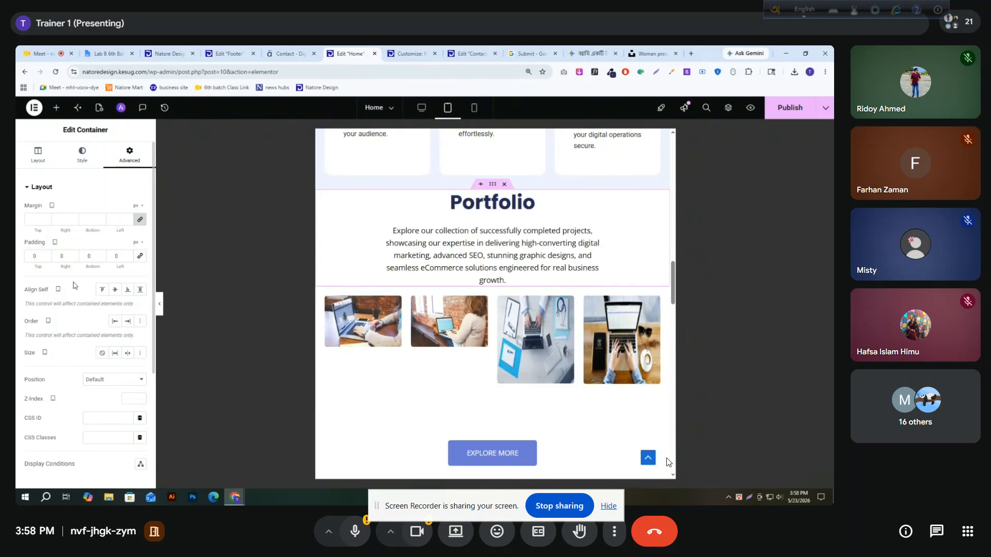
type("50")
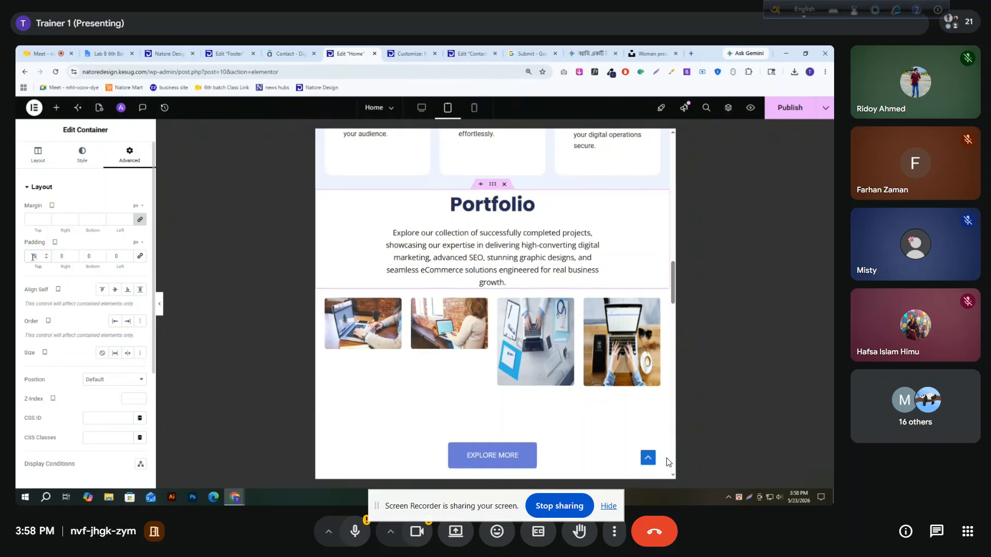
Reduce the tablet height of the third portfolio image to 112 px
scroll(554, 249, "down", 1)
scroll(555, 250, "down", 1)
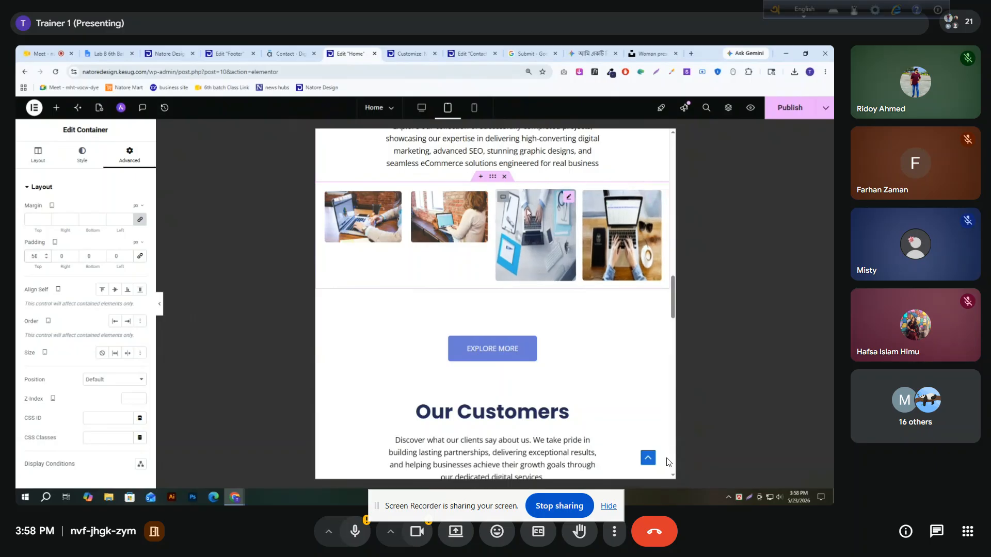
left_click(569, 200)
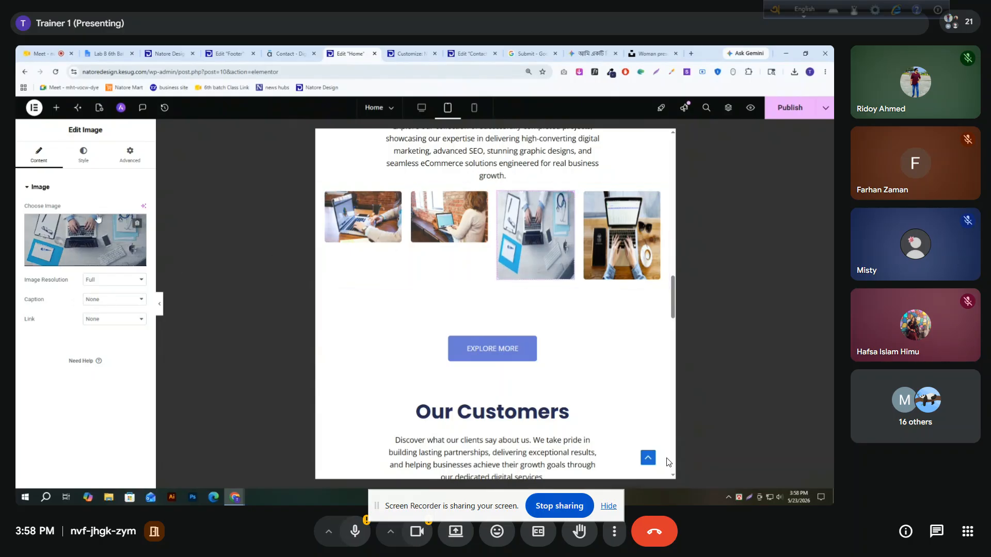
left_click(82, 155)
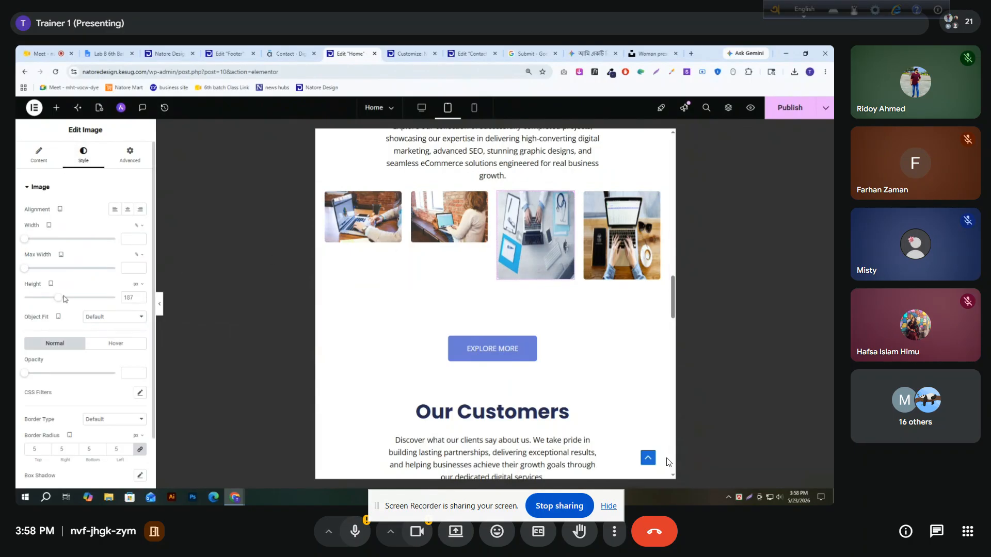
left_click_drag(58, 303, 46, 305)
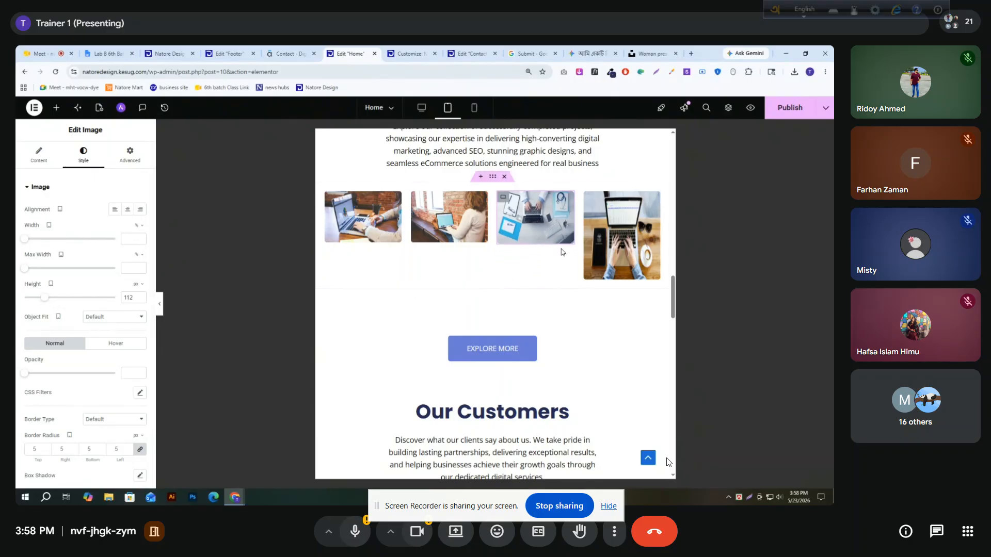
Reduce the tablet height of the fourth portfolio image to 112 px
left_click(621, 235)
left_click(83, 155)
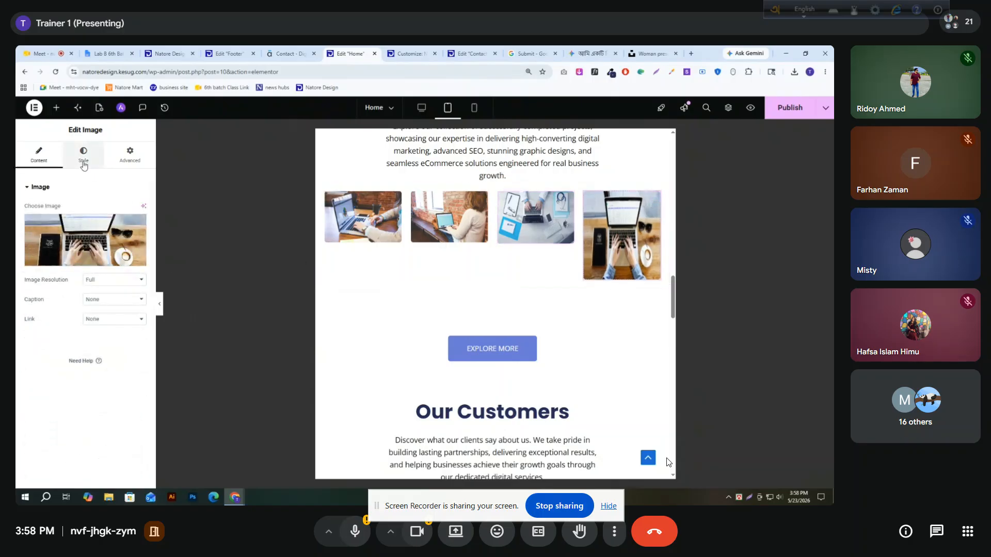
left_click_drag(57, 303, 44, 307)
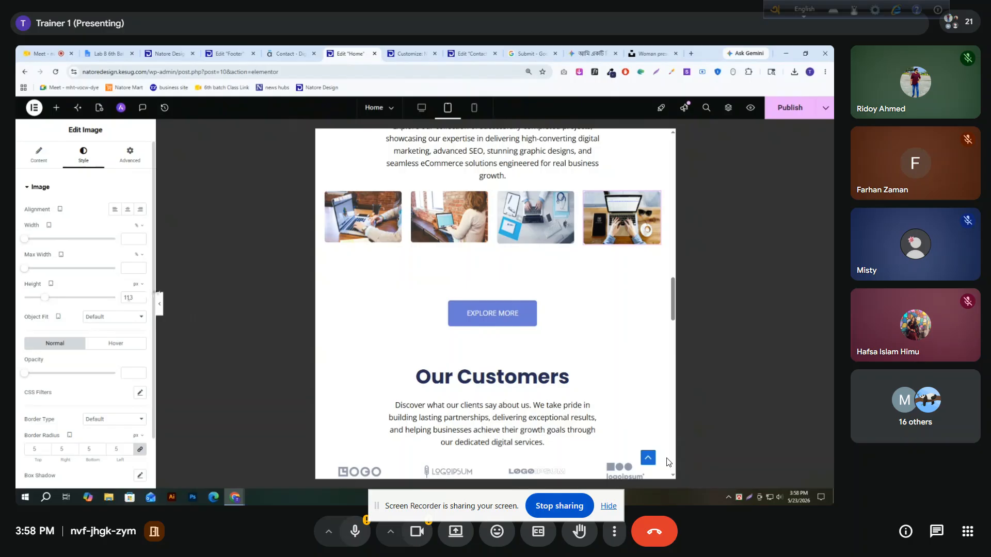
left_click(141, 302)
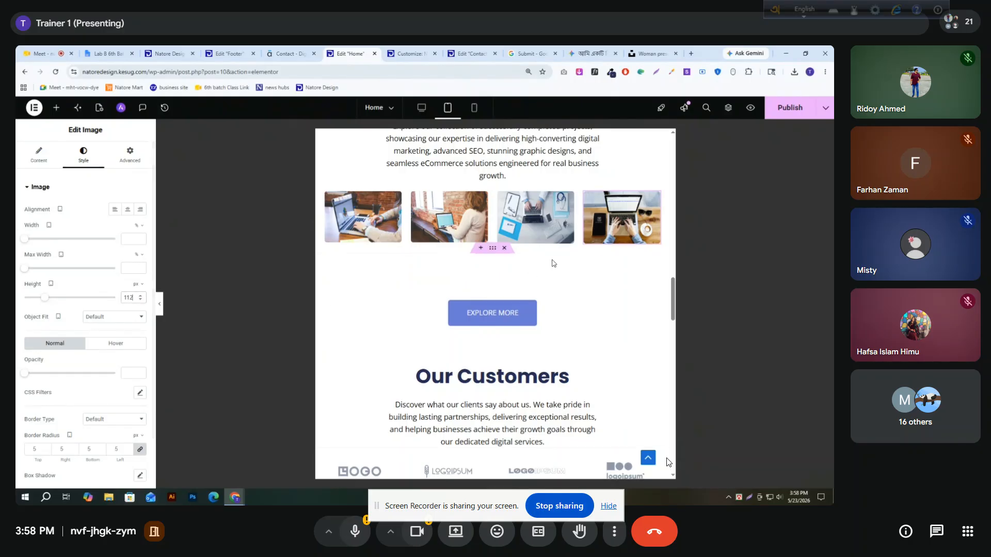
Set the Explore More button container's tablet padding to 50 px top and 0 on the other sides
scroll(509, 279, "up", 3)
scroll(412, 249, "down", 3)
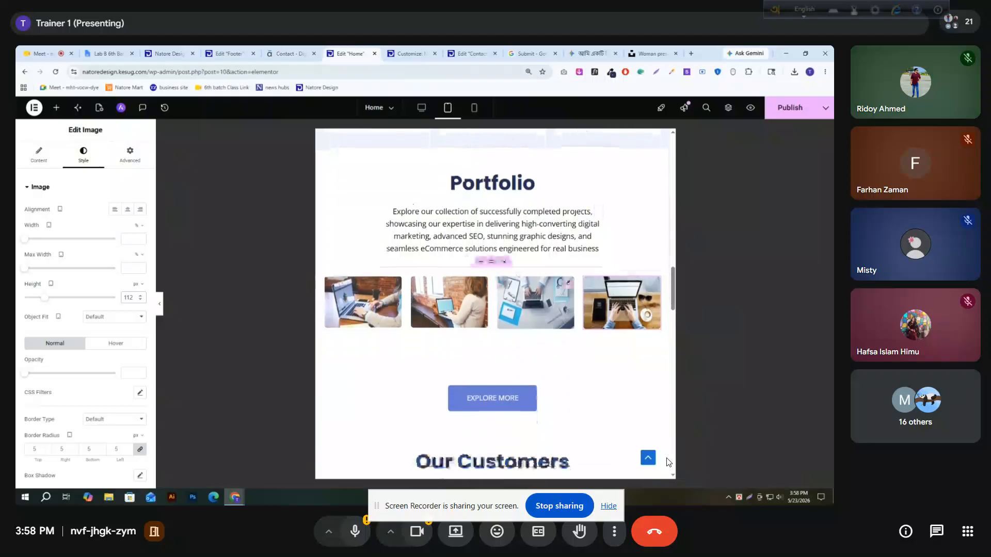
left_click(492, 297)
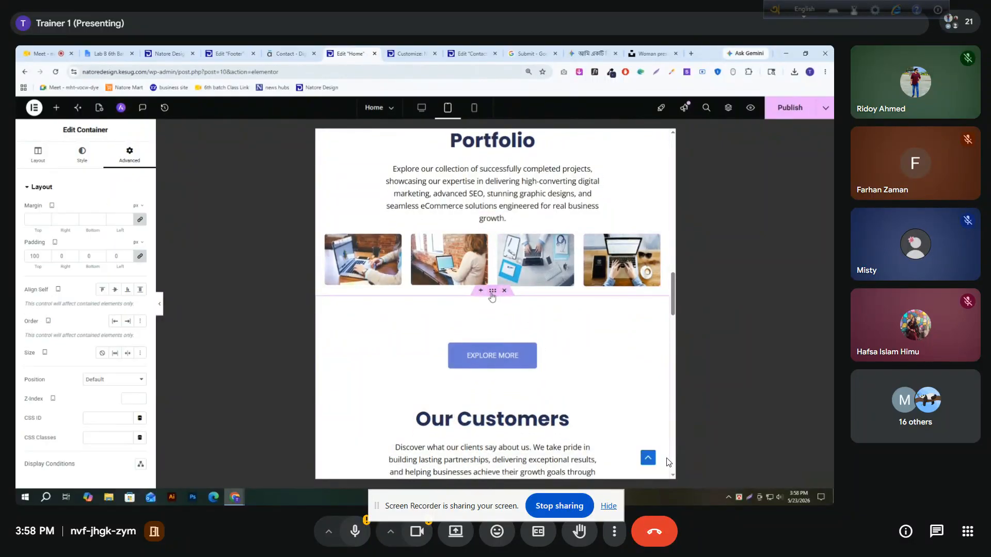
left_click(139, 257)
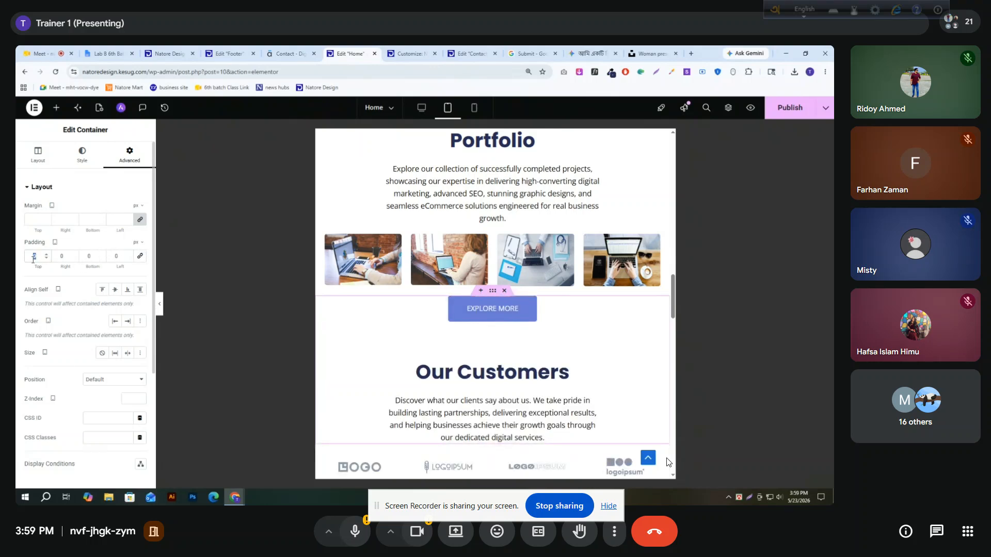
type("50")
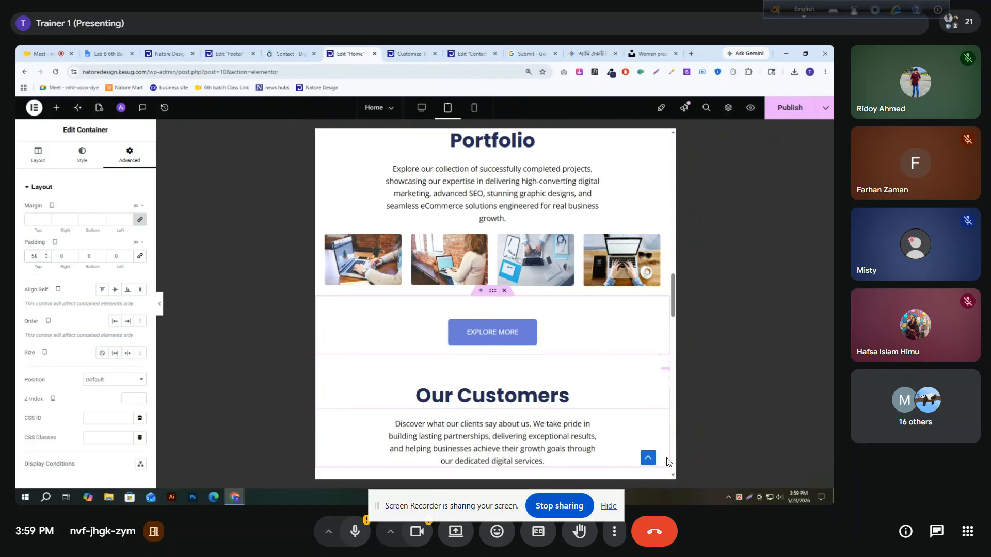
Reset the Our Customers heading's tablet padding to 0 on all sides
left_click(663, 364)
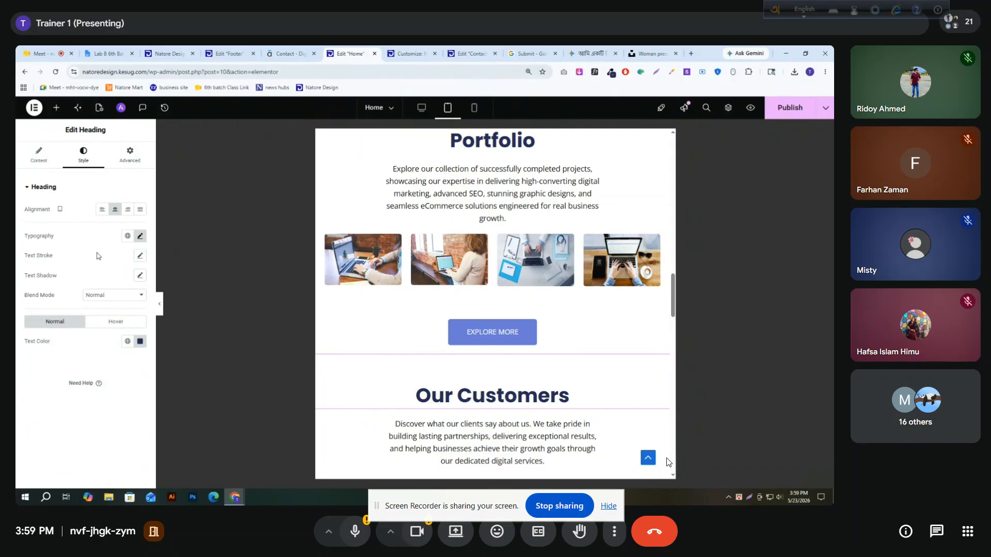
left_click(130, 155)
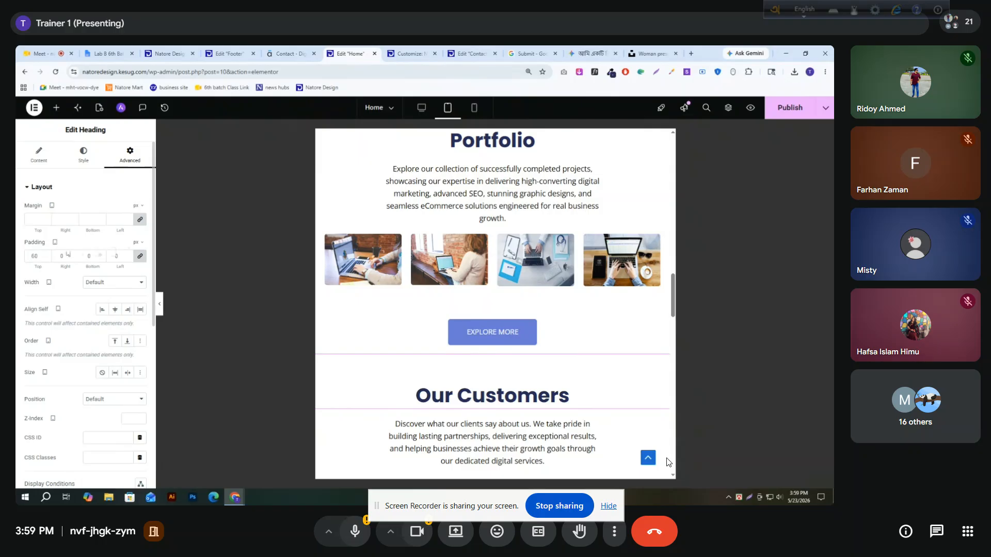
left_click(140, 256)
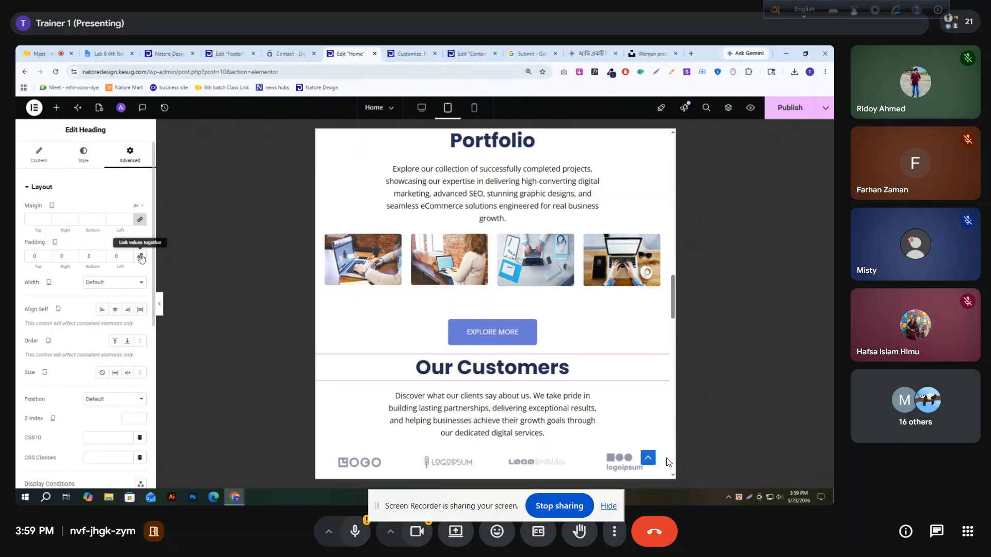
Make the Our Customers description full width (100%) on tablet, with padding of 40 px left and right and 0 top and bottom
scroll(554, 362, "down", 1)
scroll(555, 363, "down", 3)
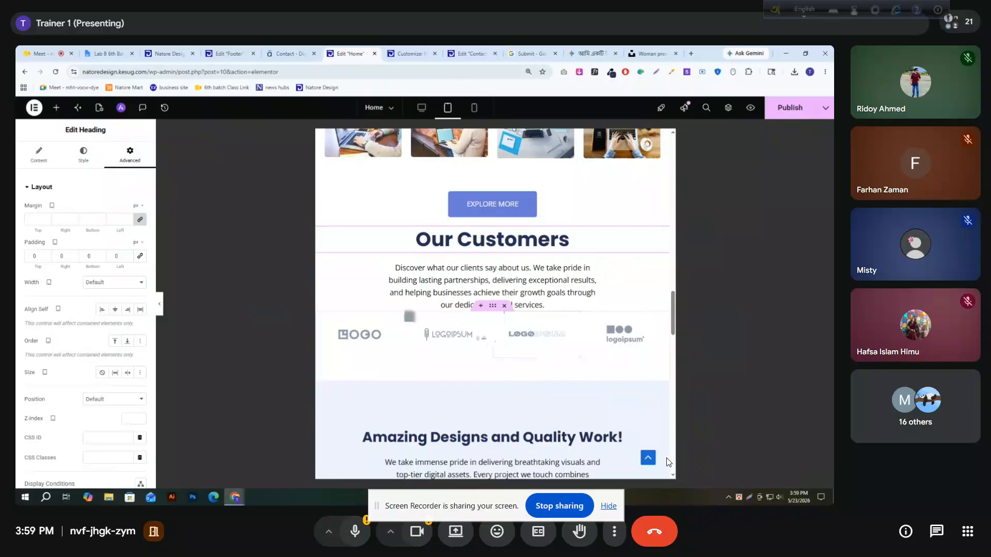
left_click(594, 270)
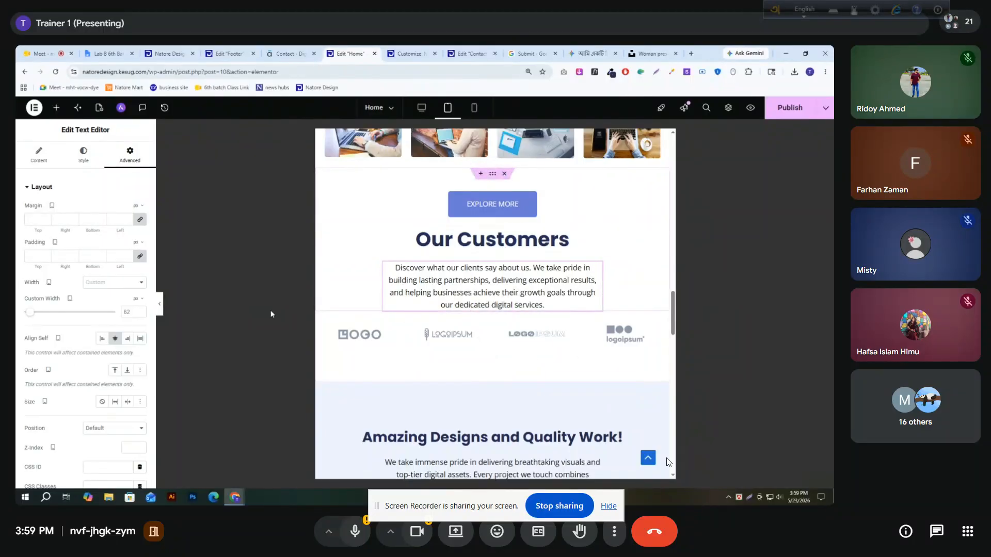
left_click(113, 282)
left_click(106, 305)
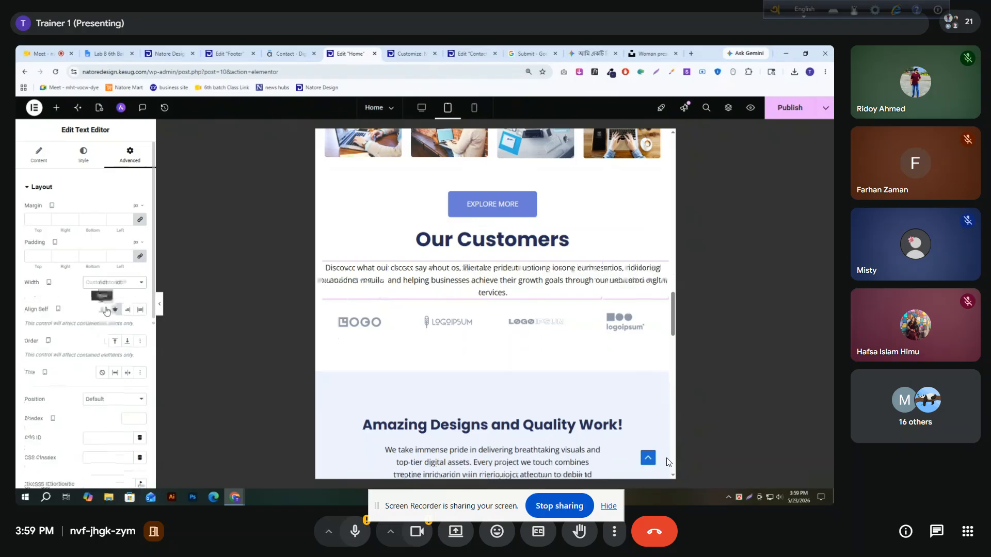
left_click(118, 257)
type("040")
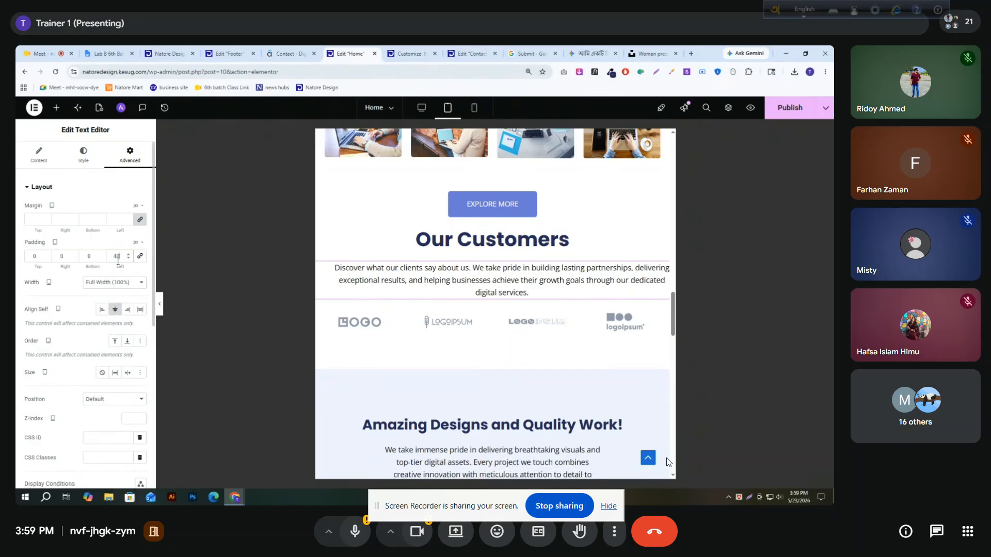
type("40")
Set the Amazing Designs and Quality Work! container's tablet padding to 50 px top, 30 px bottom and 0 on both sides
scroll(493, 256, "down", 3)
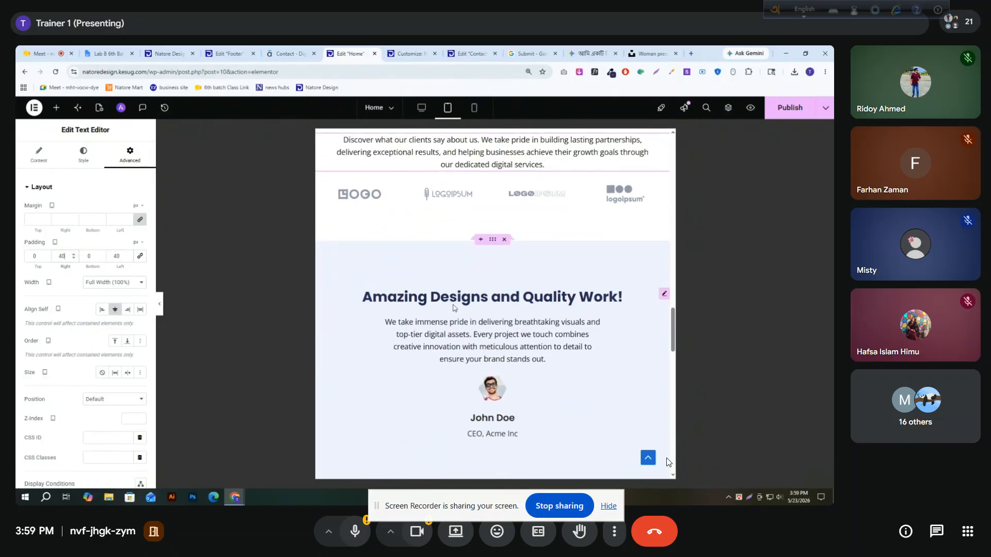
left_click(493, 238)
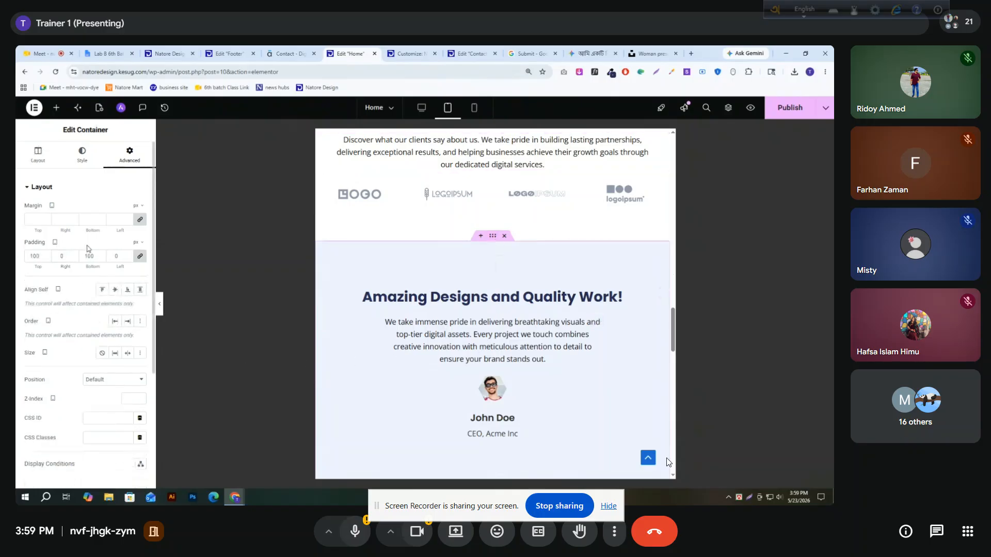
left_click(140, 257)
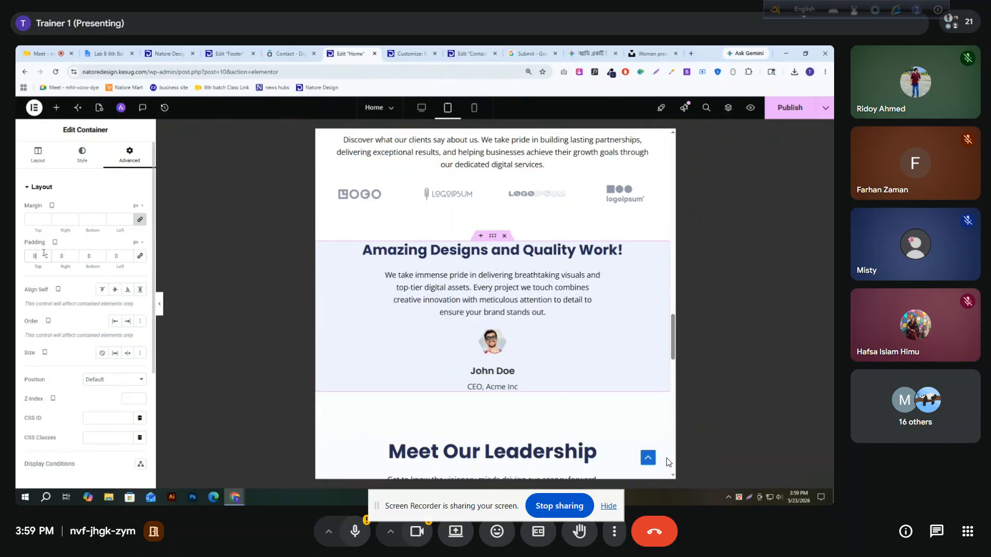
type("2")
type("50")
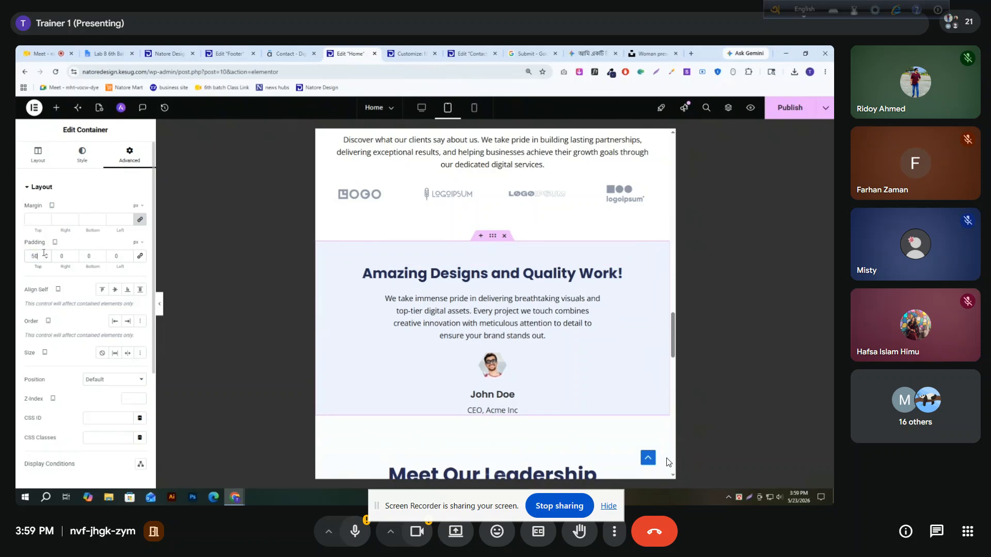
left_click(90, 266)
type("30")
Set the Meet Our Leadership container's tablet padding to 50 px top, 20 px bottom and 0 on both sides
scroll(494, 212, "down", 4)
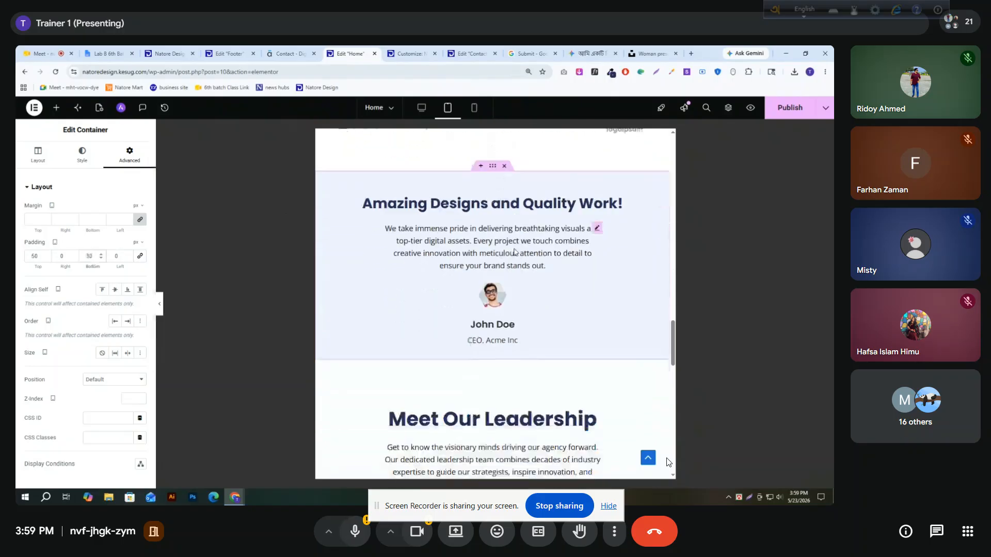
left_click(493, 211)
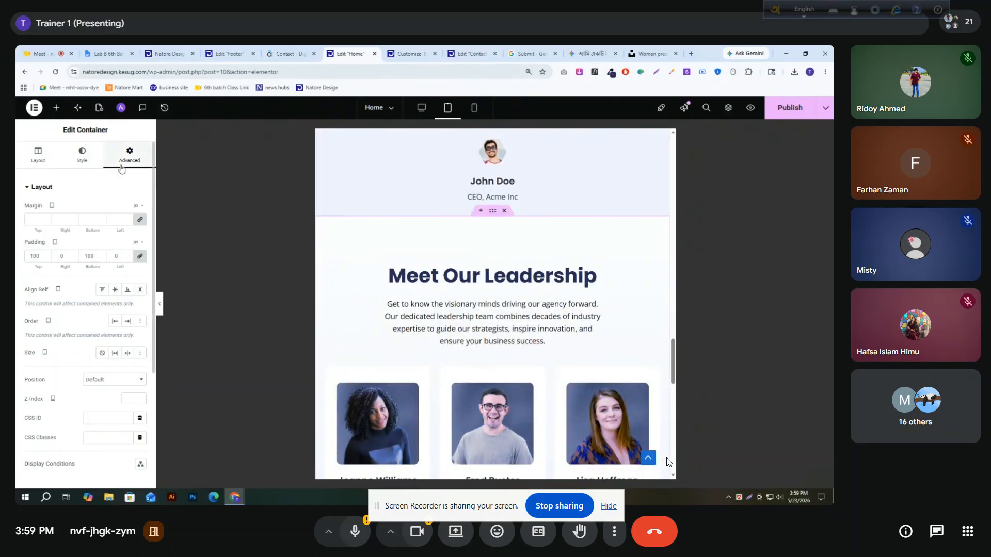
left_click(139, 256)
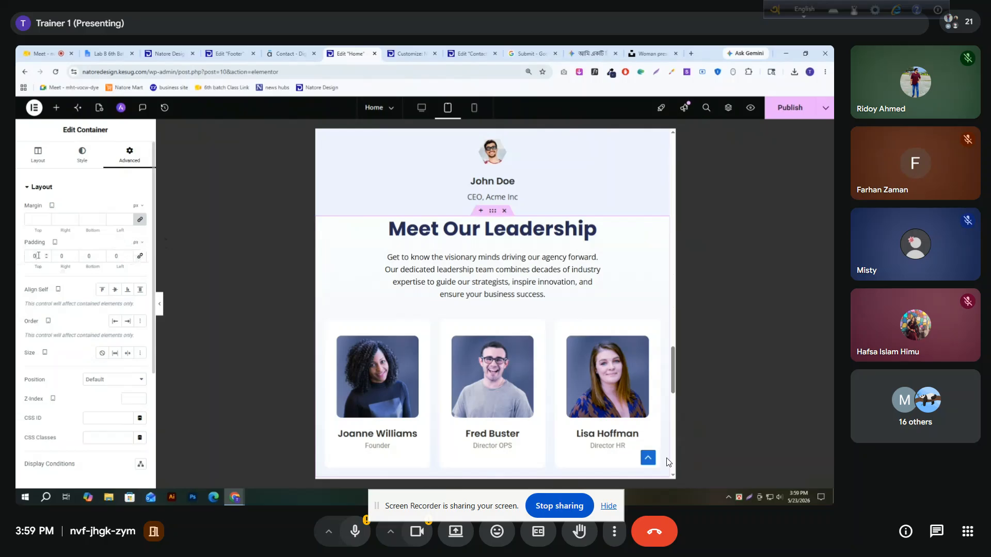
type("50")
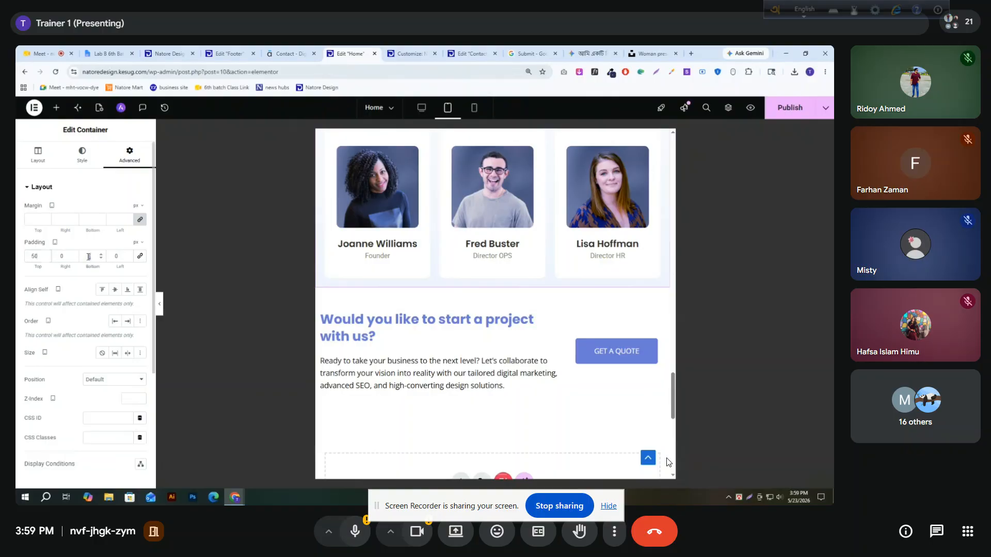
type("20")
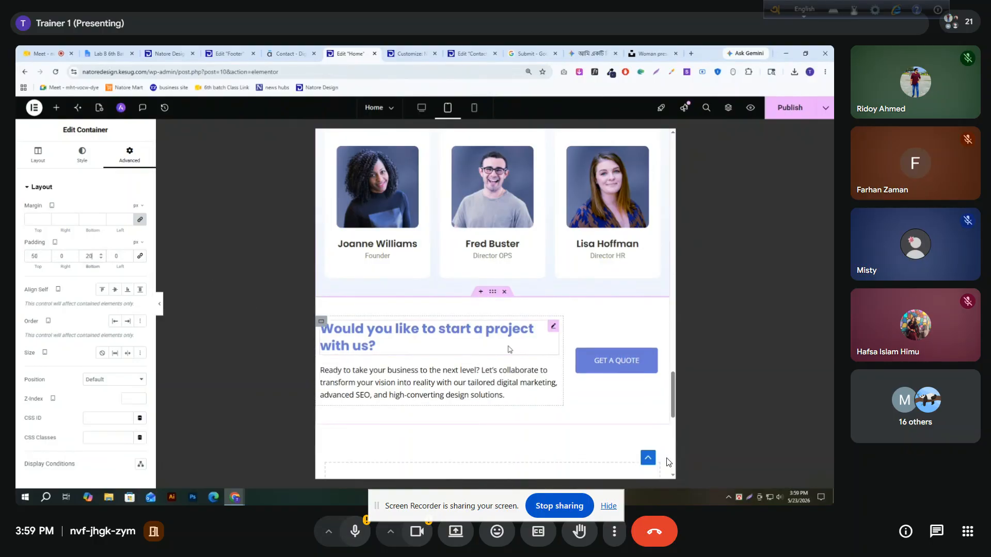
Set the tablet font size of the "Would you like to start a project with us?" heading to 20 px
left_click(550, 334)
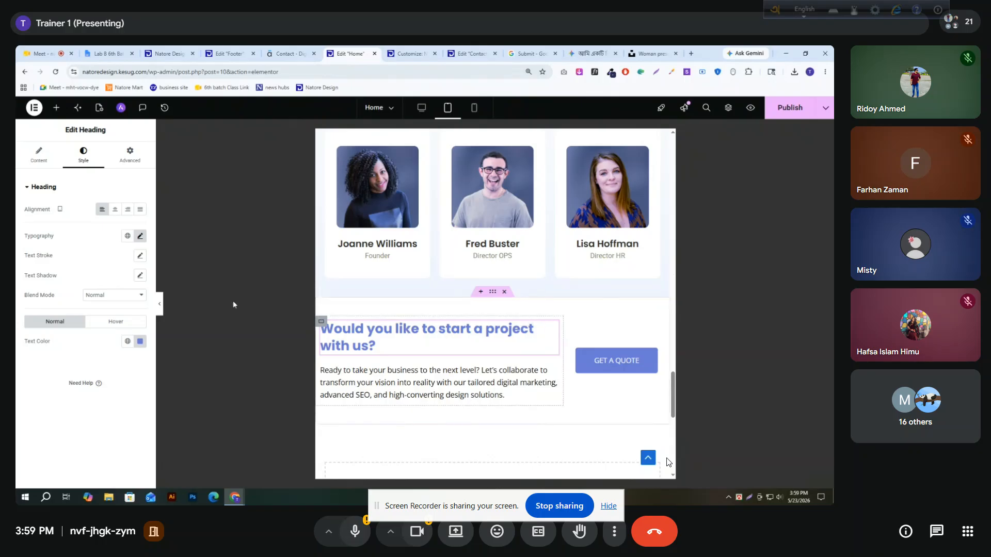
left_click(139, 238)
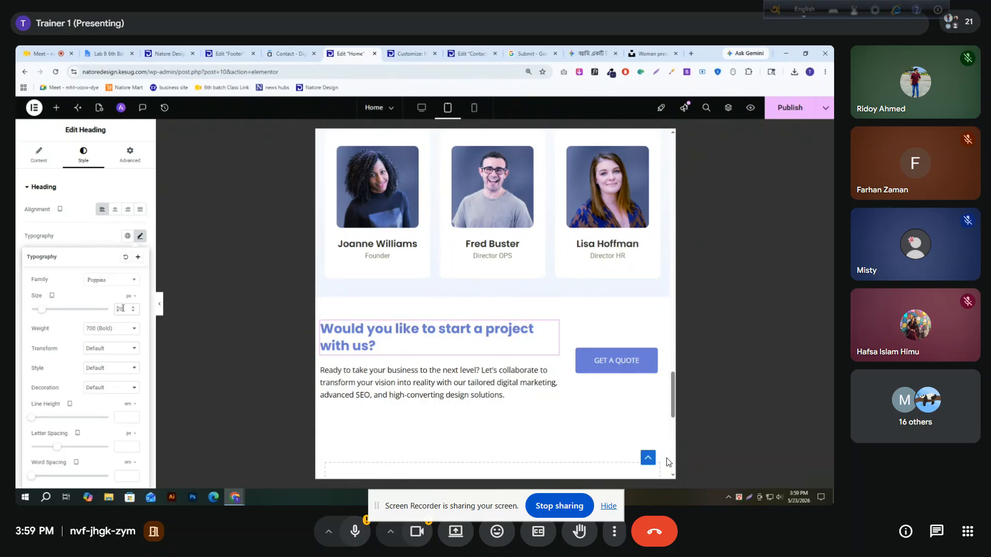
key("BackSpace")
type("0")
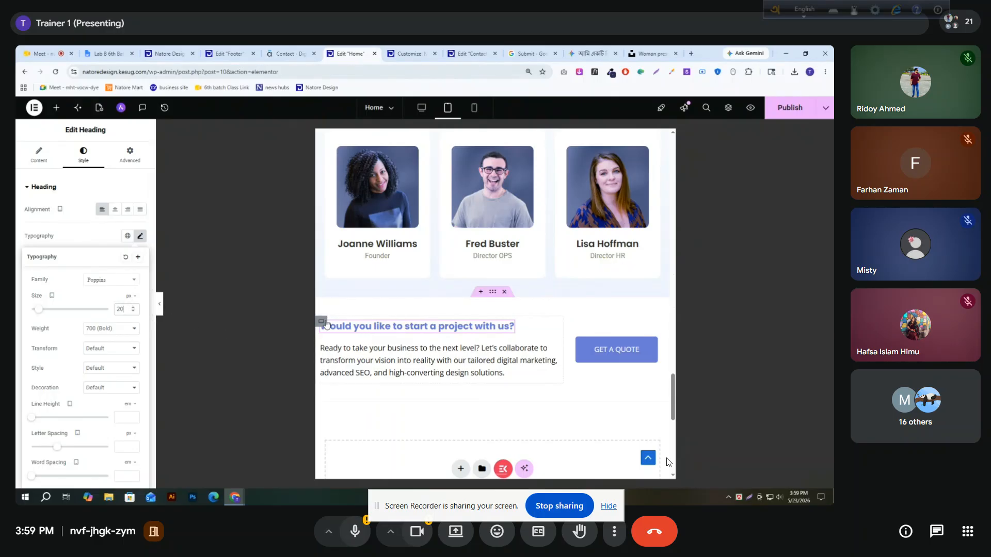
Set the tablet padding of the start-a-project text container to 20 px left and 0 elsewhere, and publish the page
left_click(321, 322)
left_click(130, 164)
left_click(140, 256)
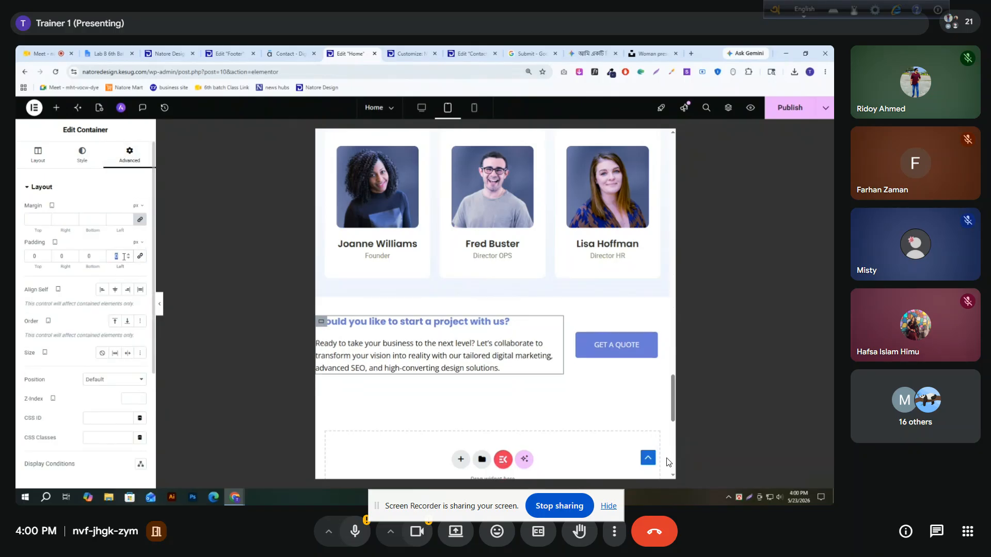
type("22")
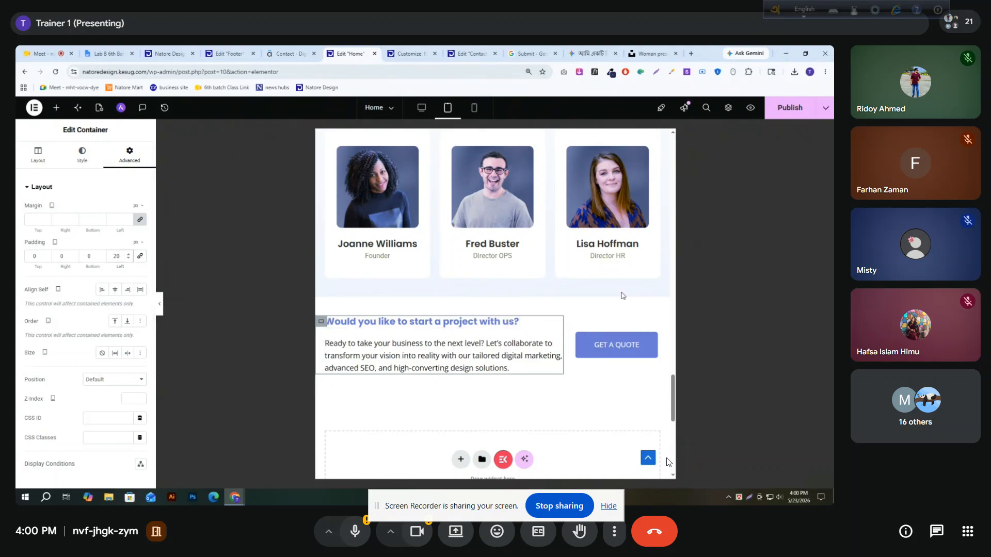
left_click(787, 109)
Review the live home page in the iPad Pro and Samsung Galaxy S20 Ultra device previews
left_click(154, 49)
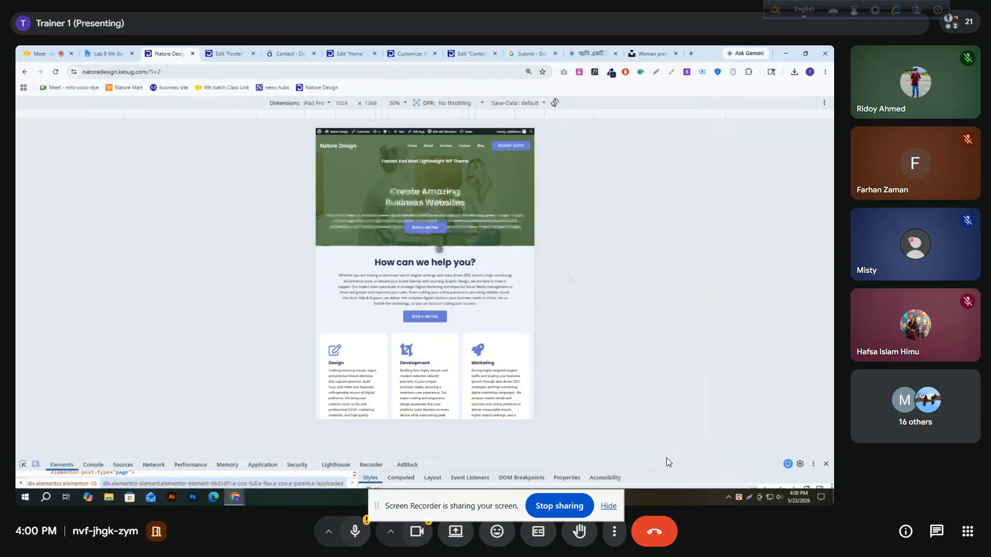
scroll(417, 194, "down", 10)
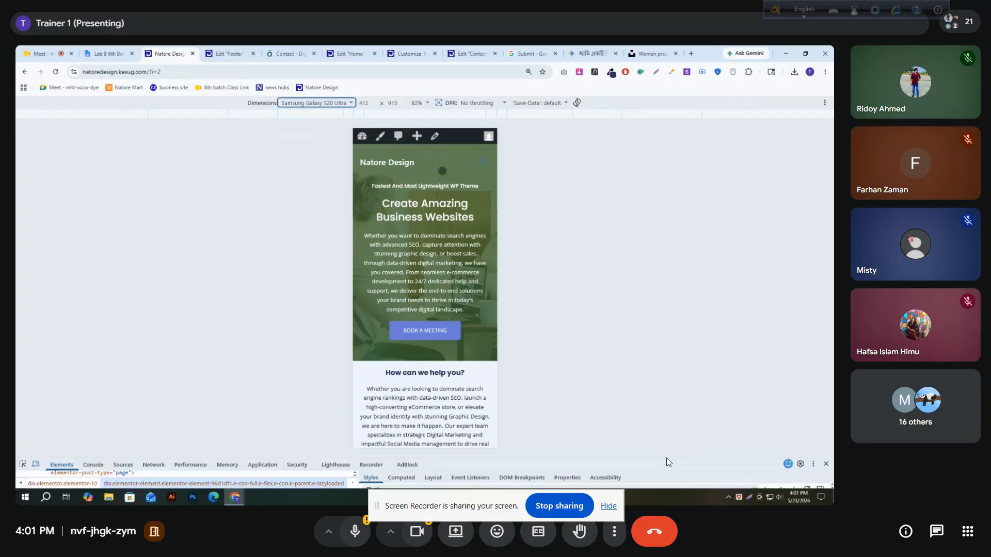
Switch to the theme customizer, reload it, and open the Header settings in the mobile preview
left_click(406, 49)
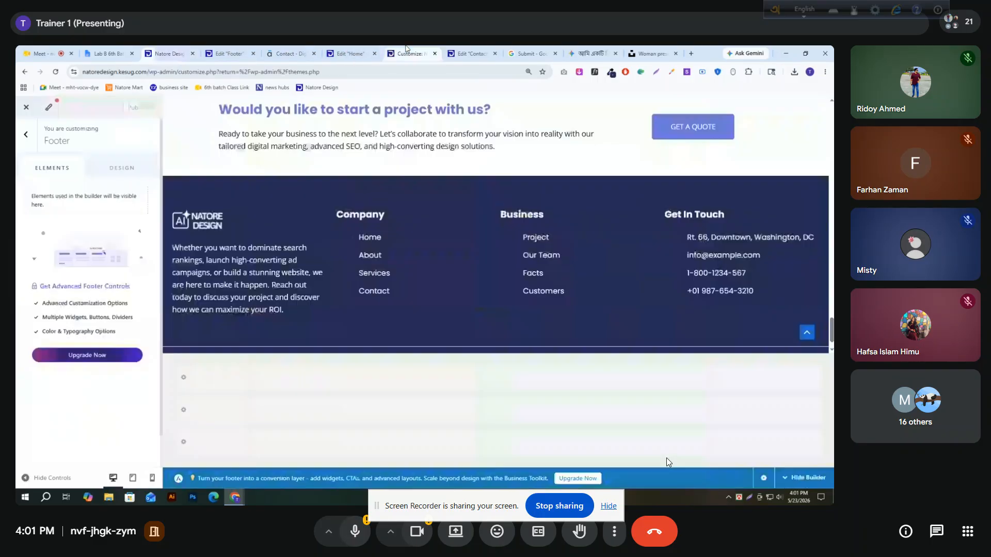
left_click(153, 479)
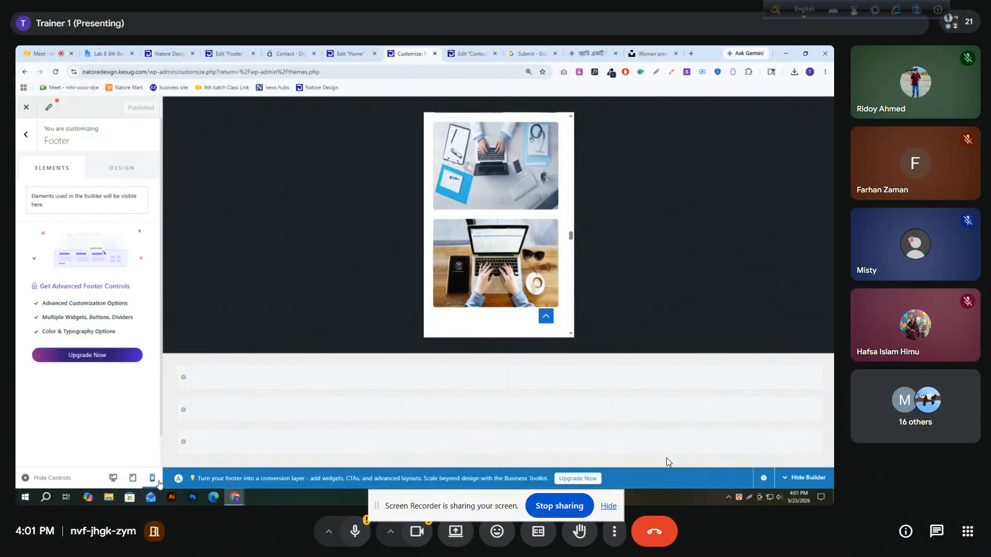
left_click(26, 135)
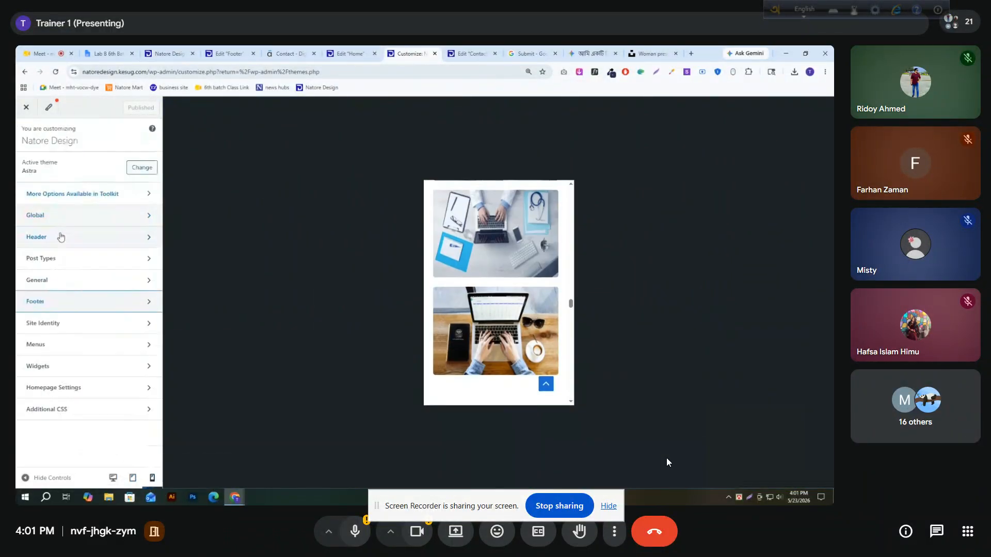
left_click(58, 243)
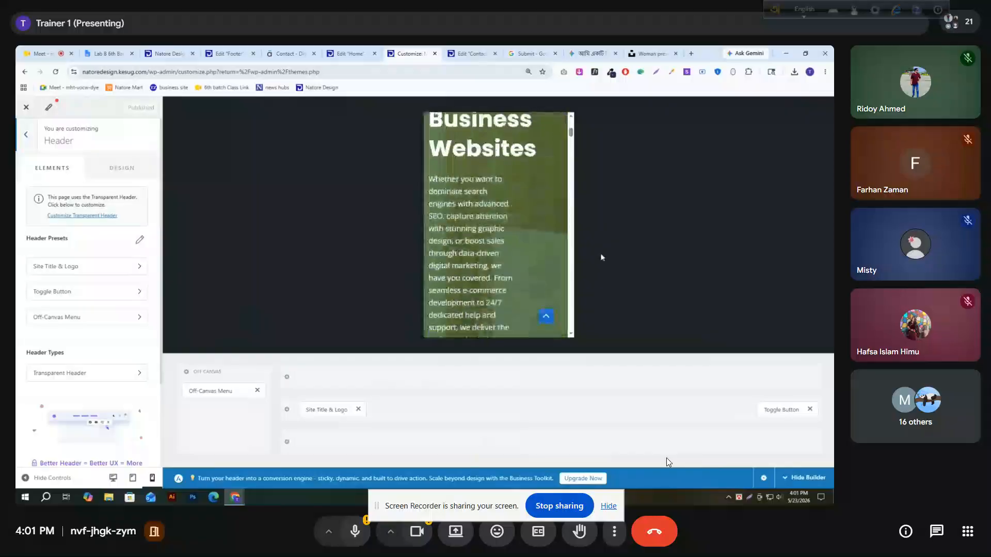
left_click(58, 73)
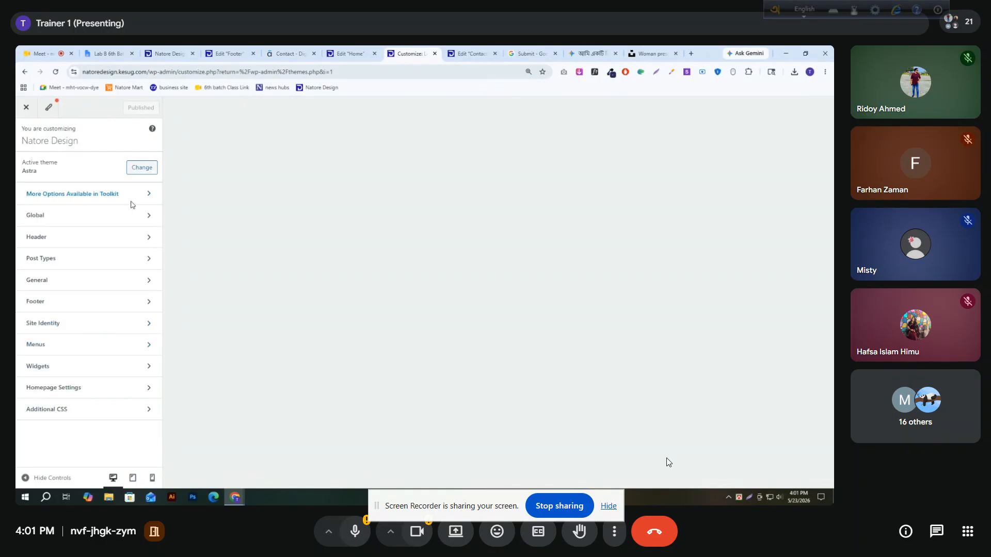
left_click(114, 234)
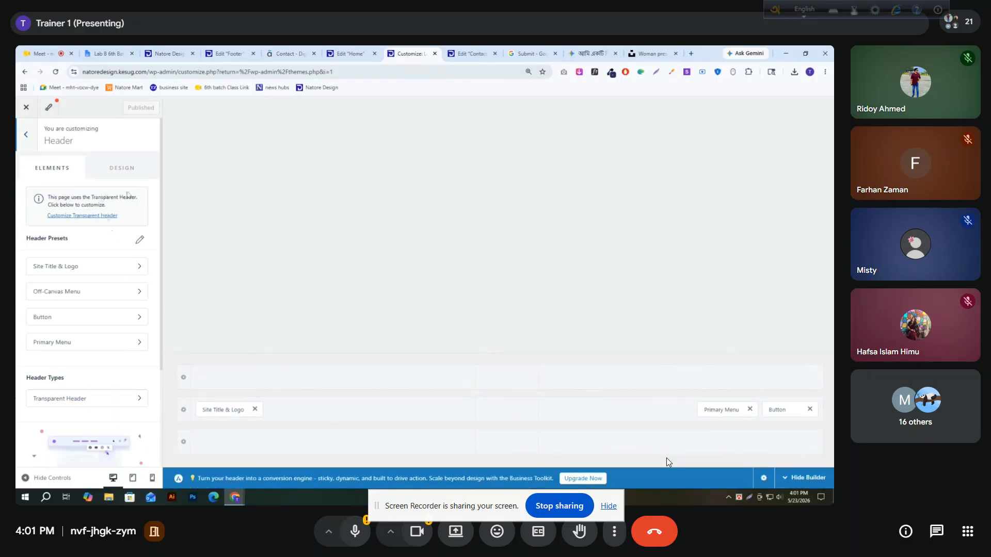
left_click(152, 478)
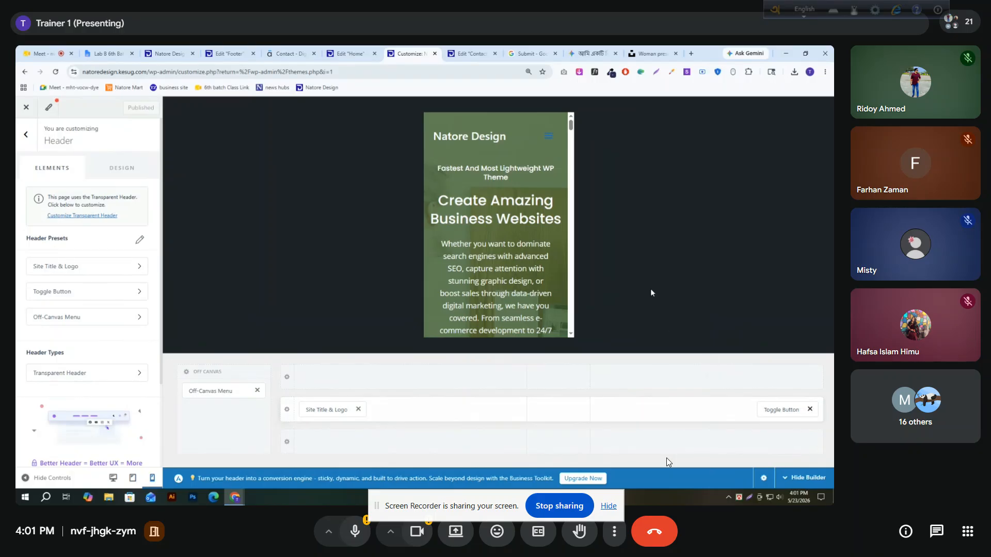
Test the mobile menu in the preview and choose the second hamburger icon, with thicker bars, for the Toggle Button
left_click(548, 136)
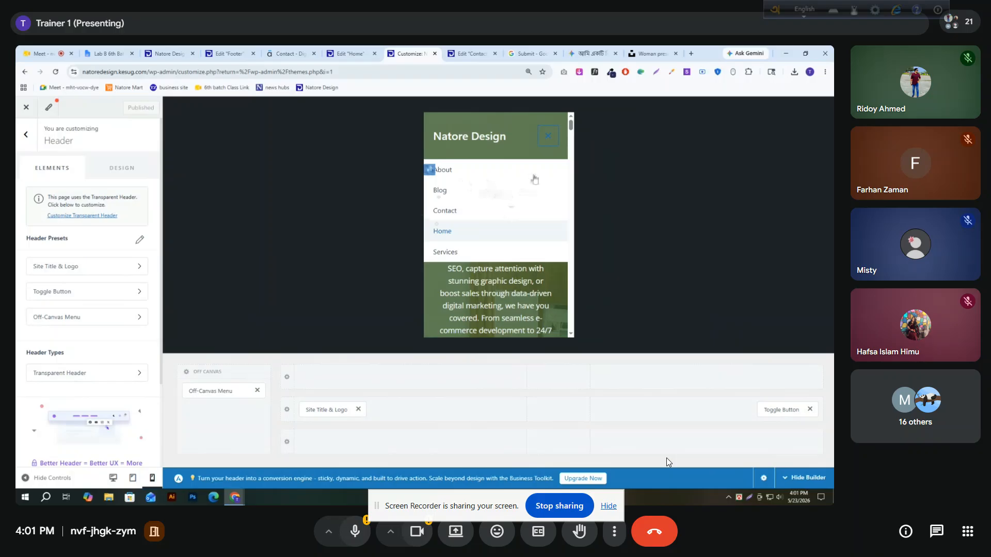
left_click(548, 135)
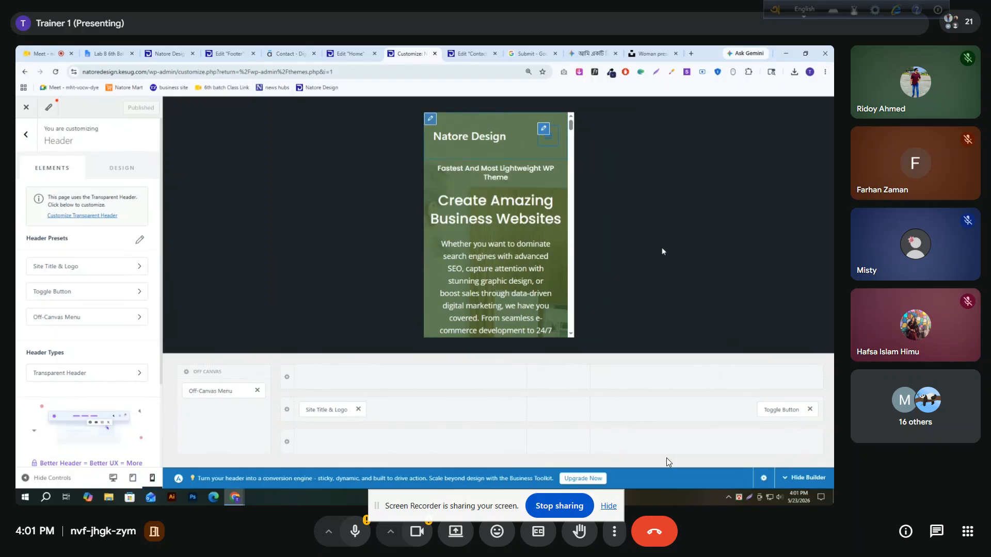
left_click(770, 407)
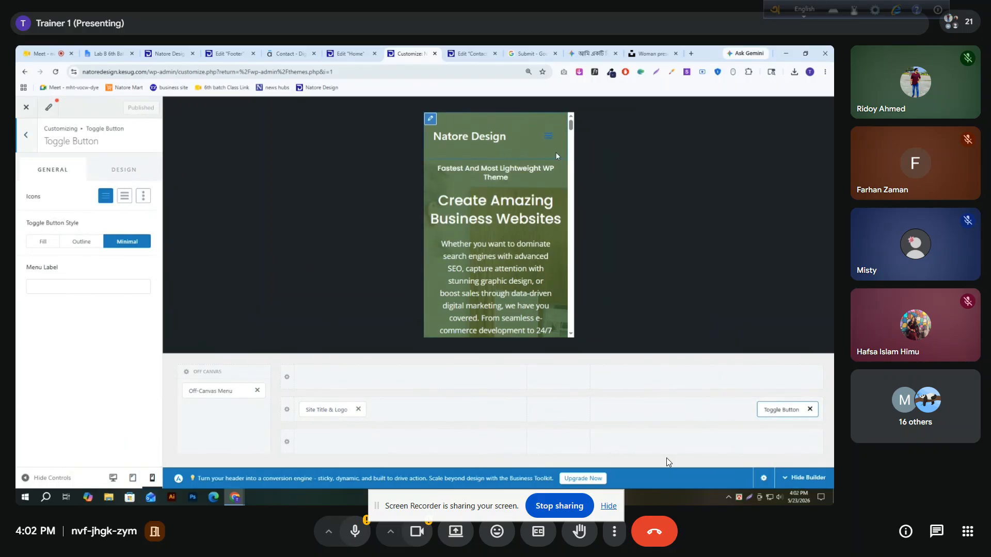
left_click(125, 197)
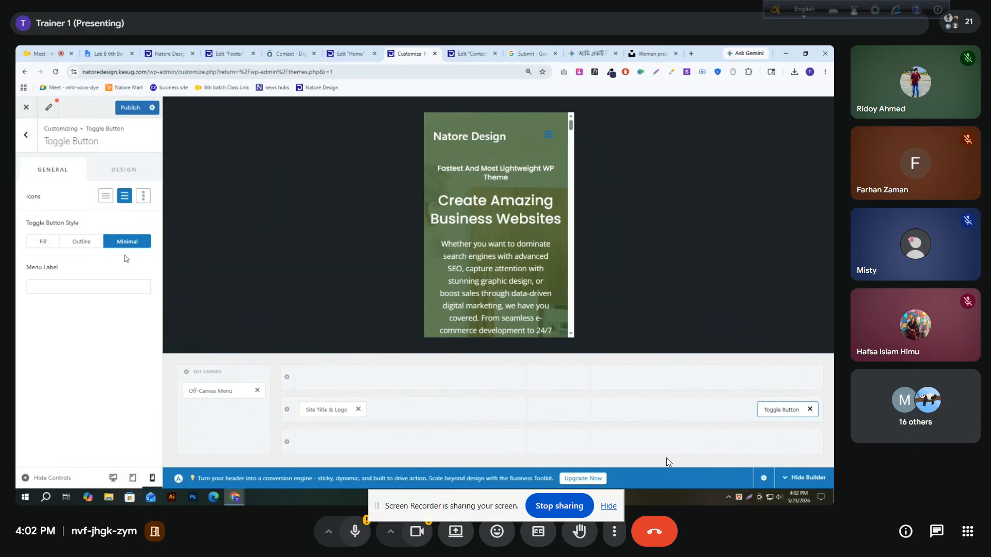
Set the toggle button's icon color to white (FFFFFF) and its icon size to 34 px, testing the menu in the preview
left_click(128, 170)
left_click(145, 194)
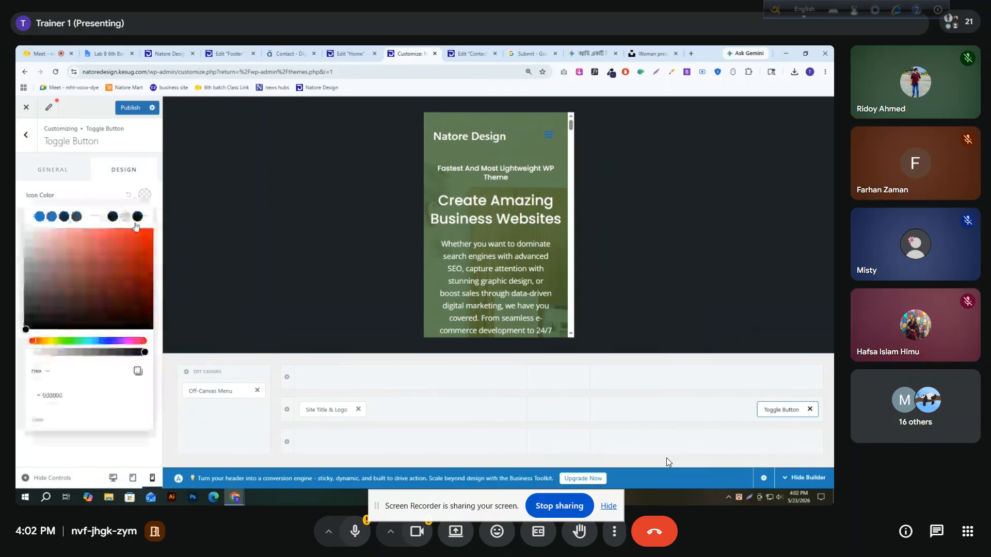
left_click(89, 216)
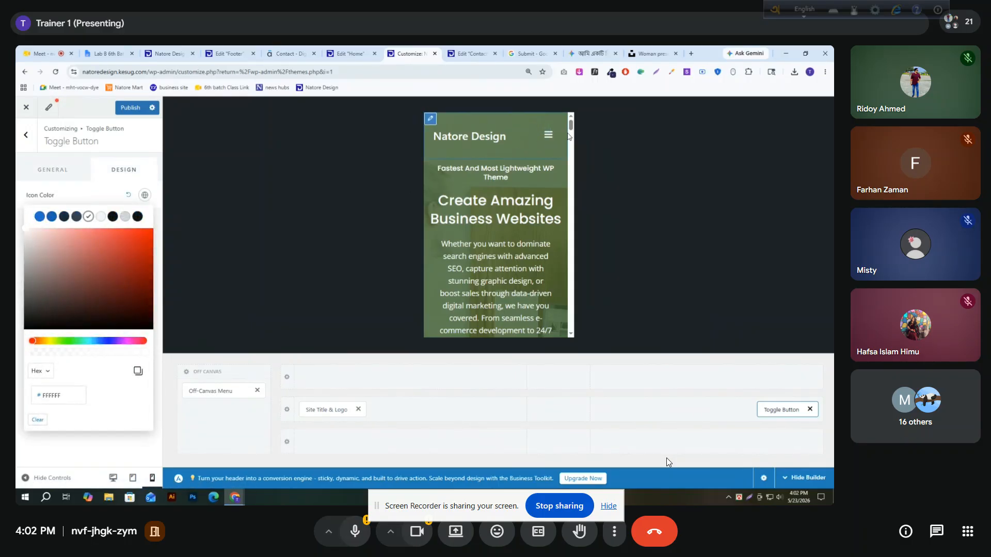
left_click(48, 184)
left_click_drag(45, 239, 55, 237)
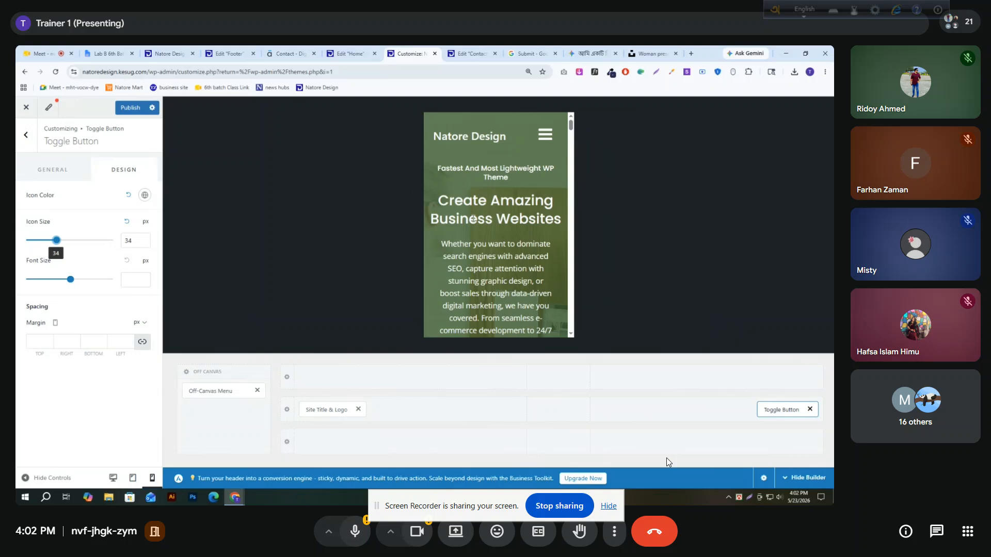
left_click(545, 135)
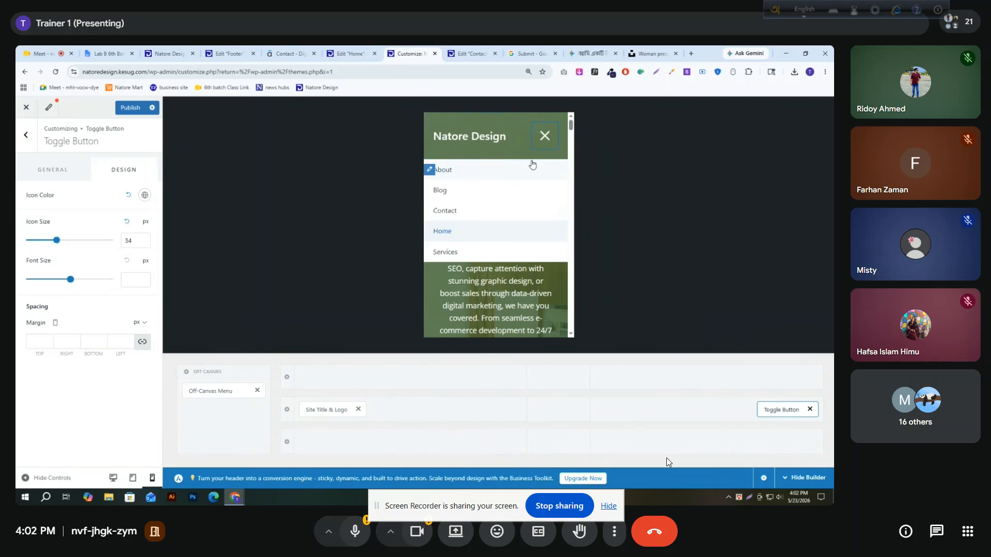
left_click(546, 138)
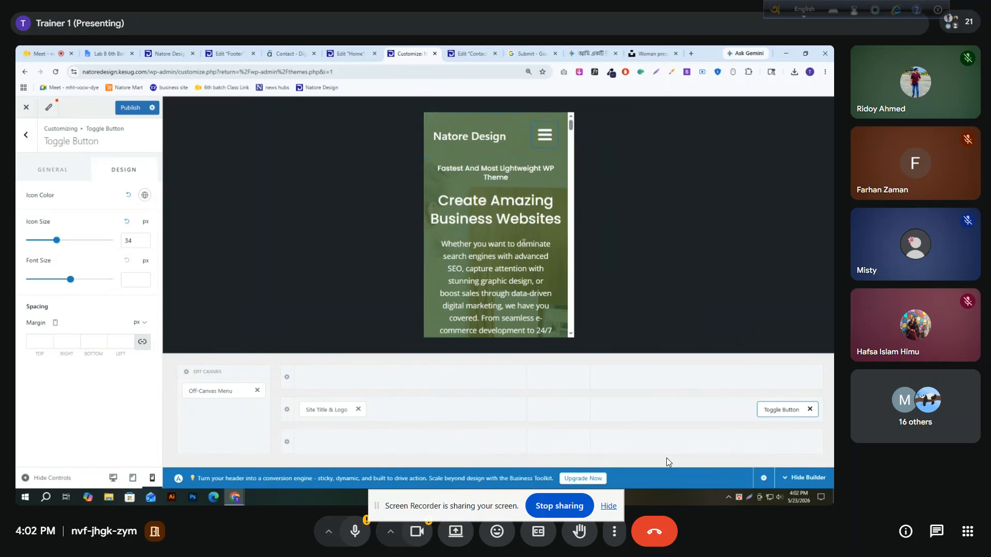
Try the Fill style for the toggle button with a semi-transparent blue background, 046BD1B8
left_click(60, 176)
left_click(43, 249)
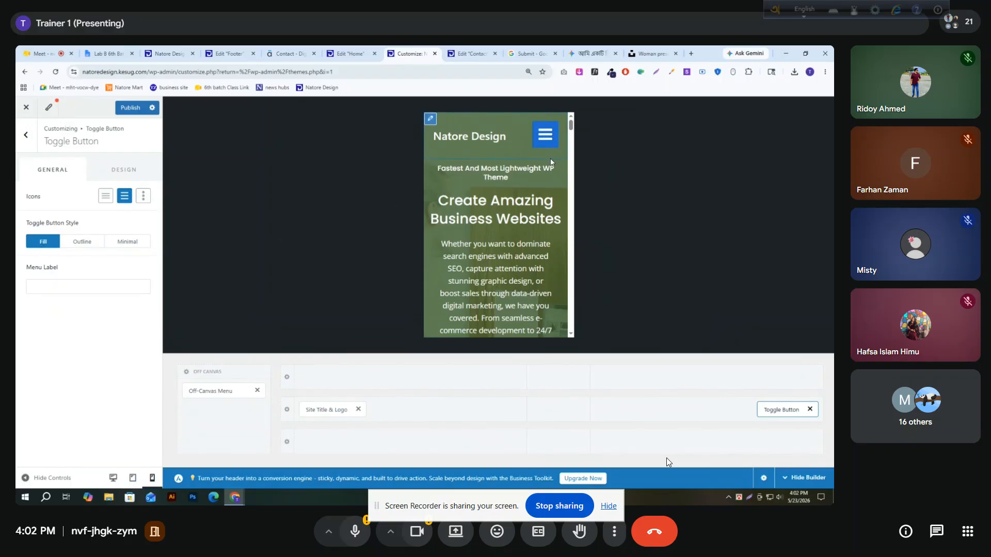
left_click(124, 170)
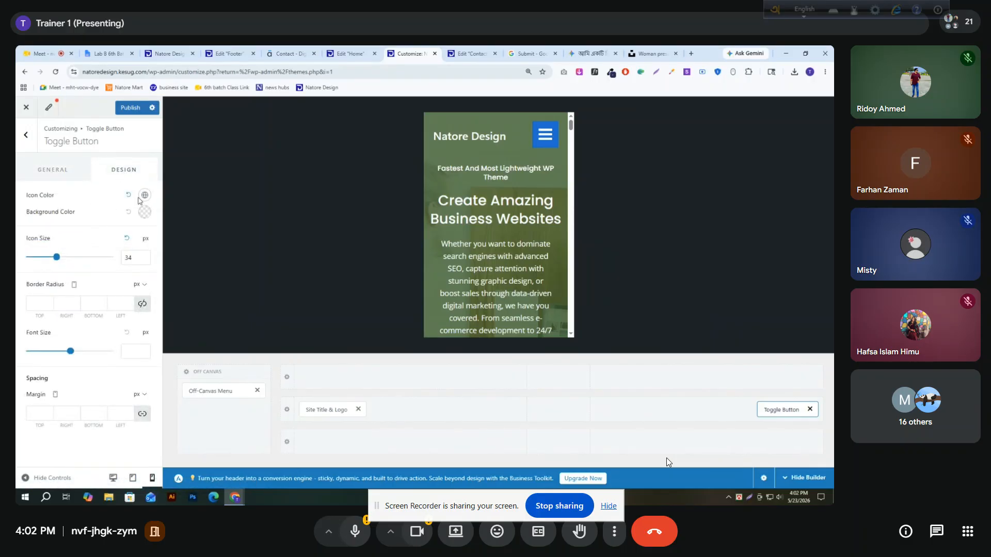
left_click(141, 214)
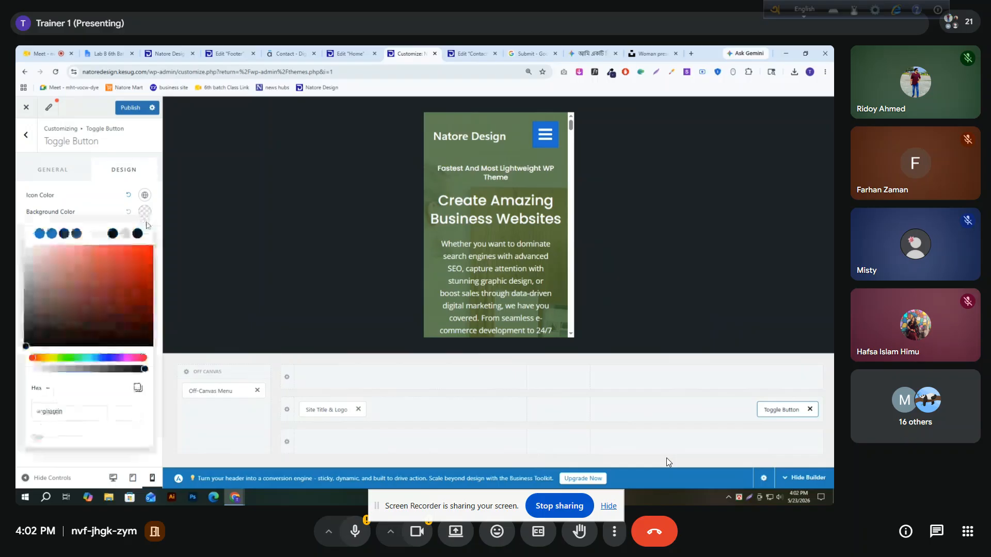
left_click_drag(140, 372, 116, 394)
left_click(40, 234)
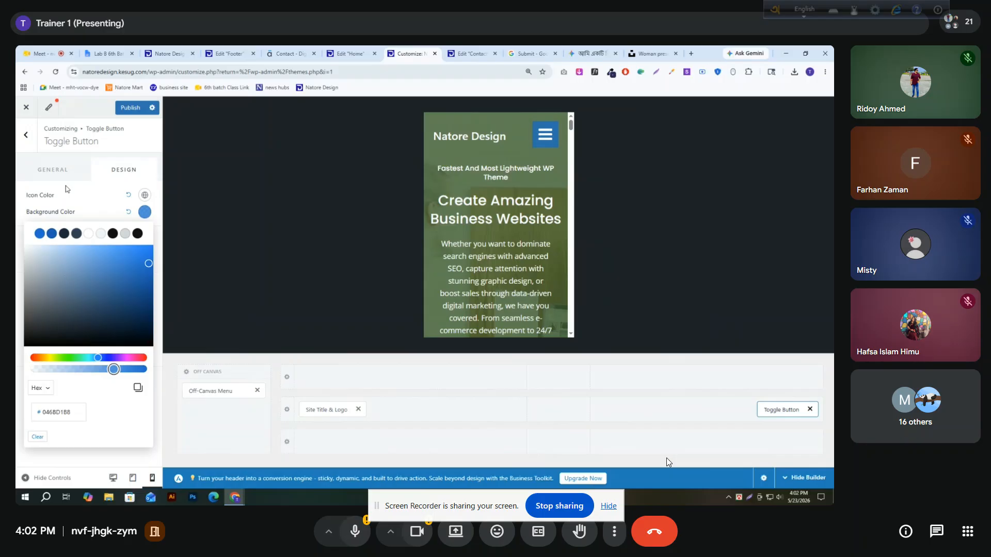
left_click(73, 208)
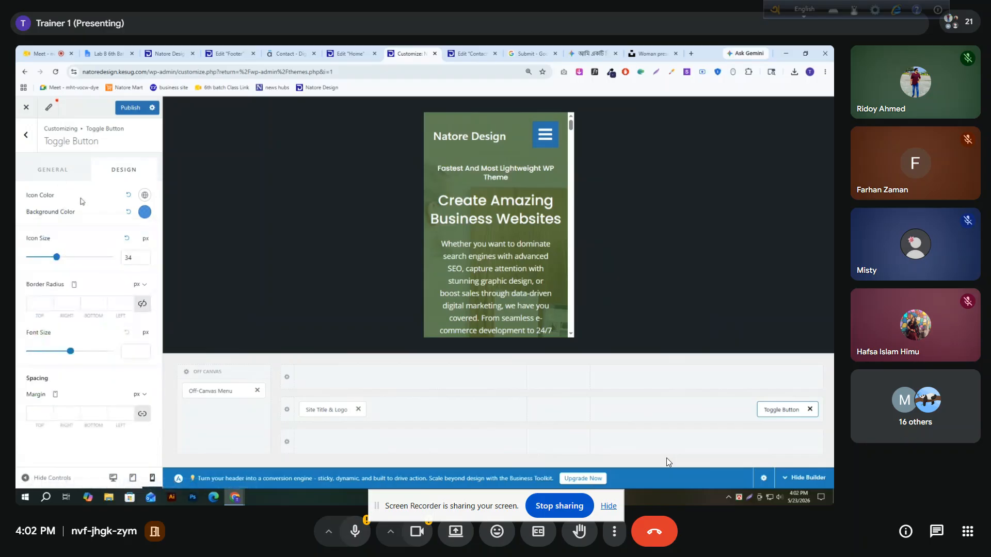
Reselect white as the toggle button's icon color and set its border radius to 5 px on all sides
left_click(146, 195)
left_click(137, 218)
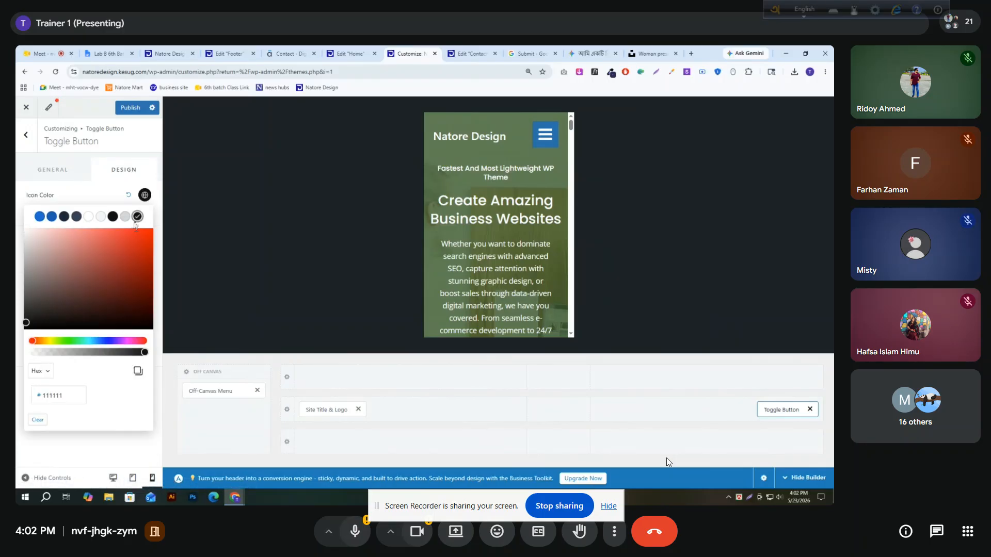
left_click(88, 216)
left_click(69, 197)
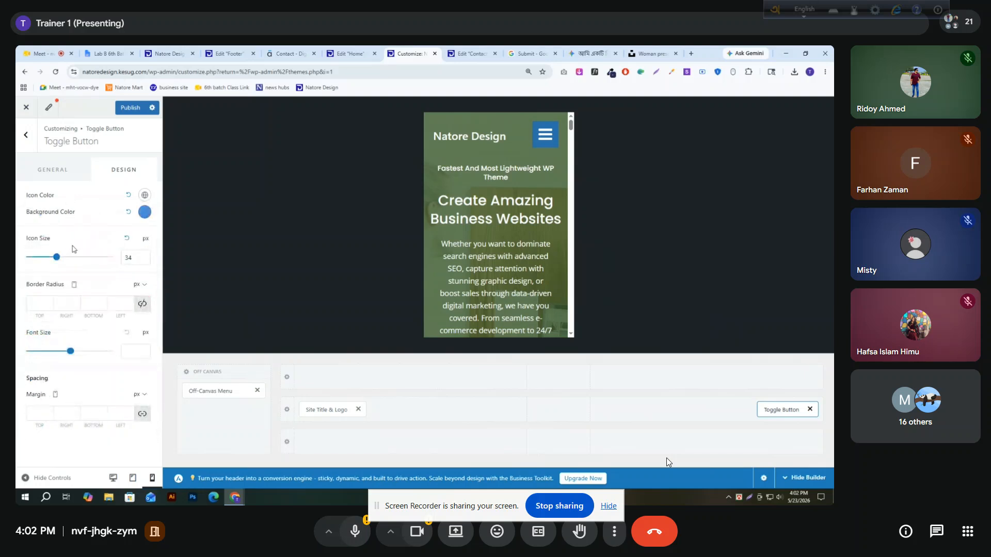
left_click(129, 297)
left_click(123, 308)
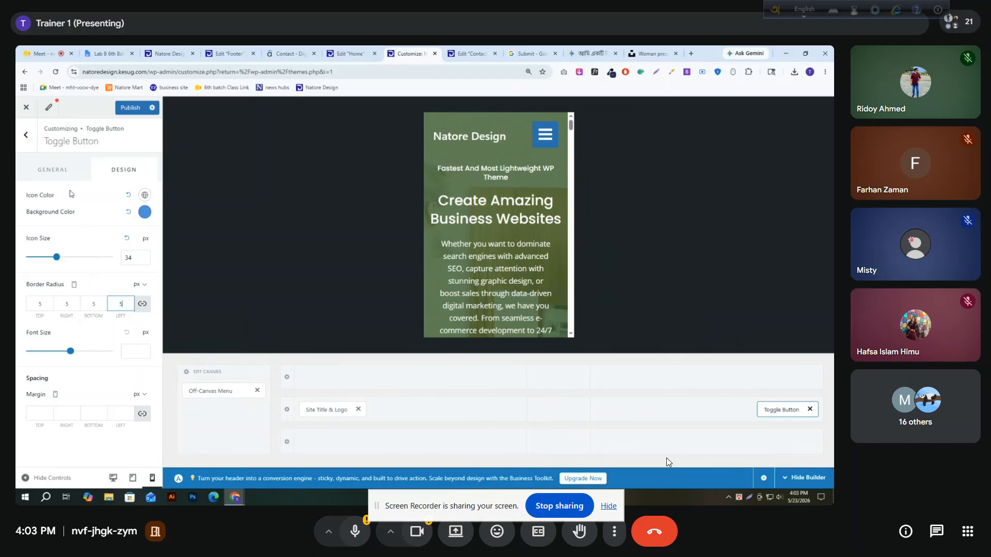
Switch the toggle button to the Outline style with a white (FFFFFF) border 2 px wide on all sides
left_click(58, 175)
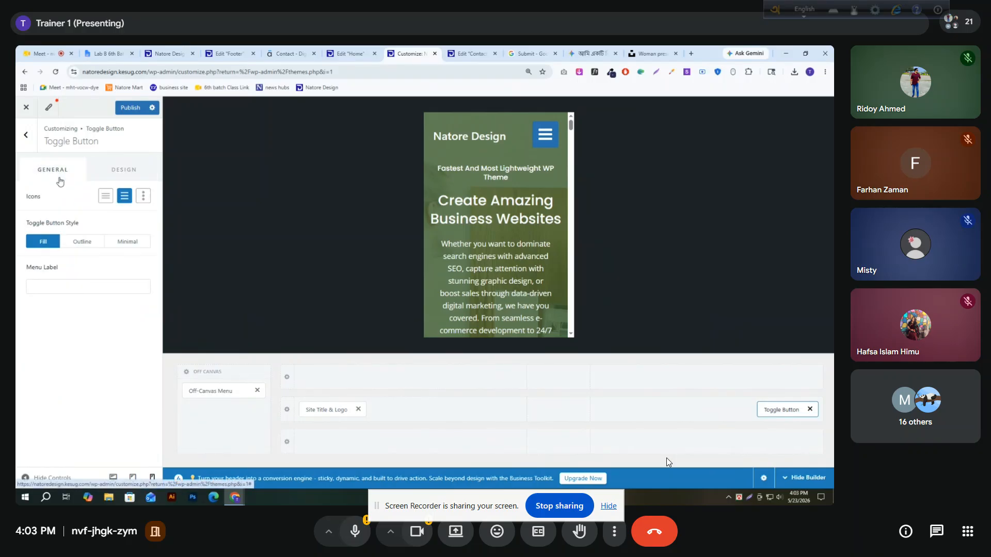
left_click(81, 243)
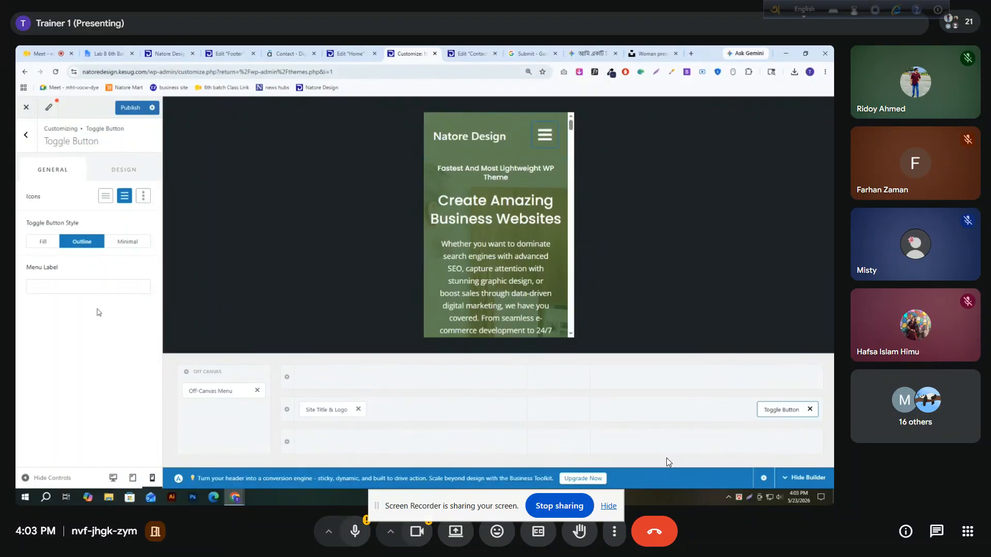
left_click(122, 169)
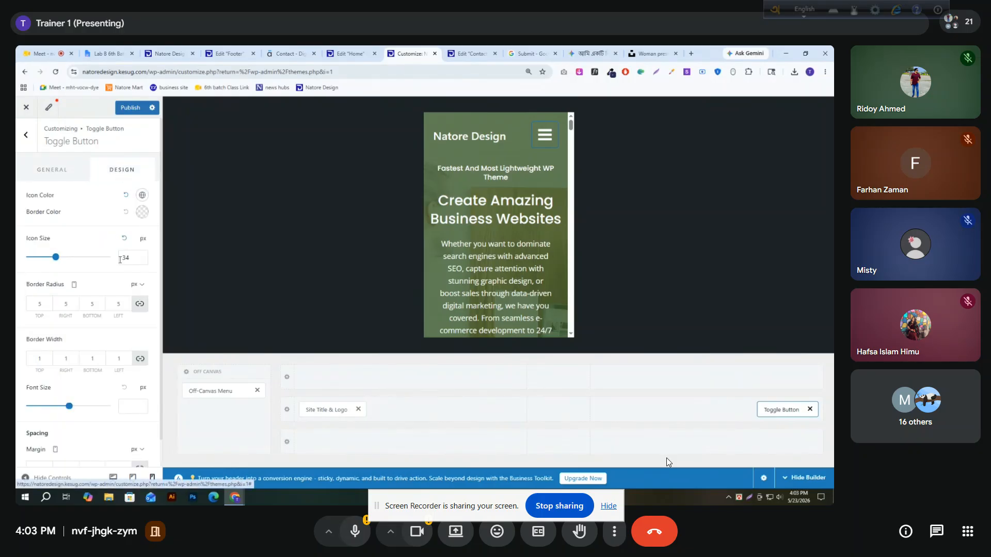
left_click(142, 212)
left_click(87, 234)
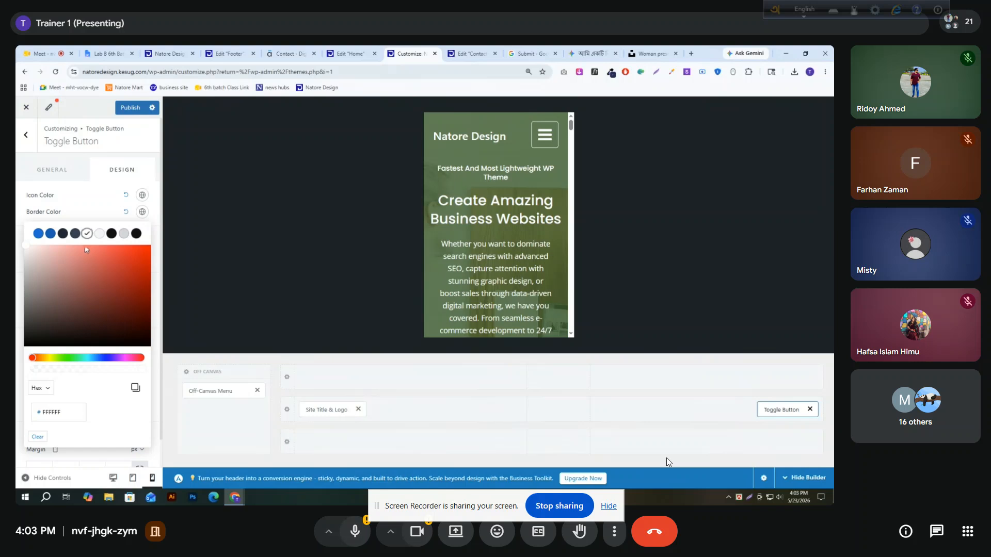
left_click(71, 212)
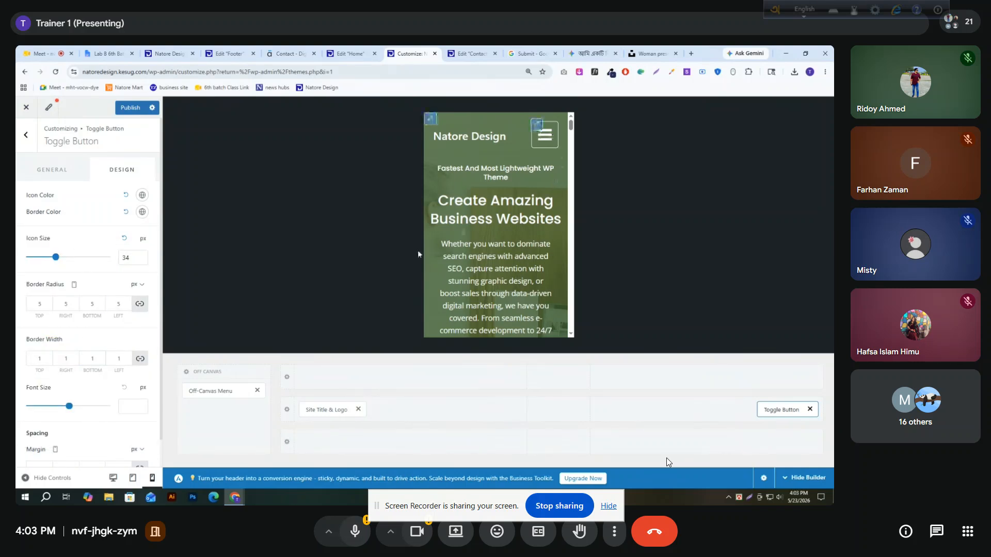
left_click(118, 361)
type("2")
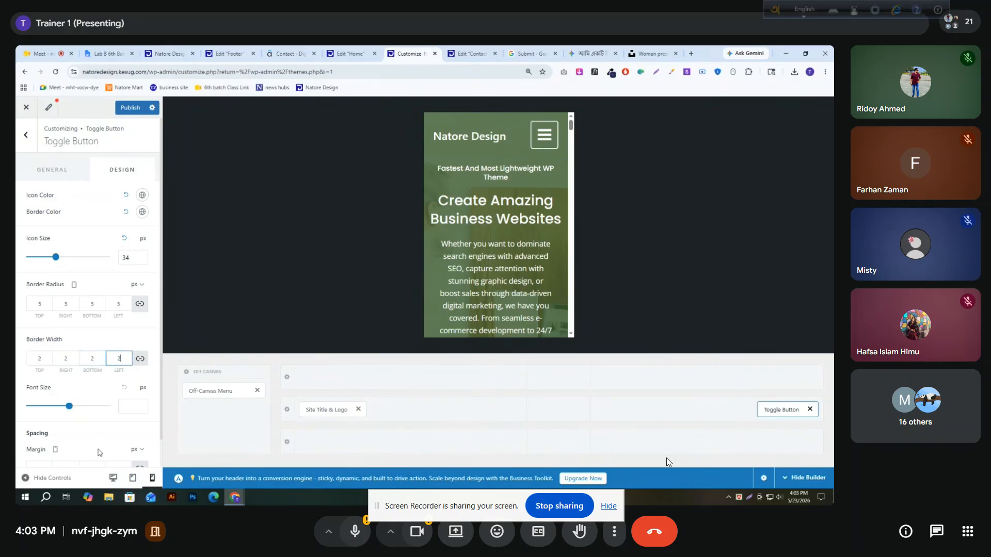
Set the toggle button's font size to 97 px and its icon size to 30 px
left_click_drag(57, 406, 68, 406)
left_click(95, 300)
left_click(141, 262)
left_click(141, 262)
left_click(141, 262)
left_click(141, 262)
left_click(141, 262)
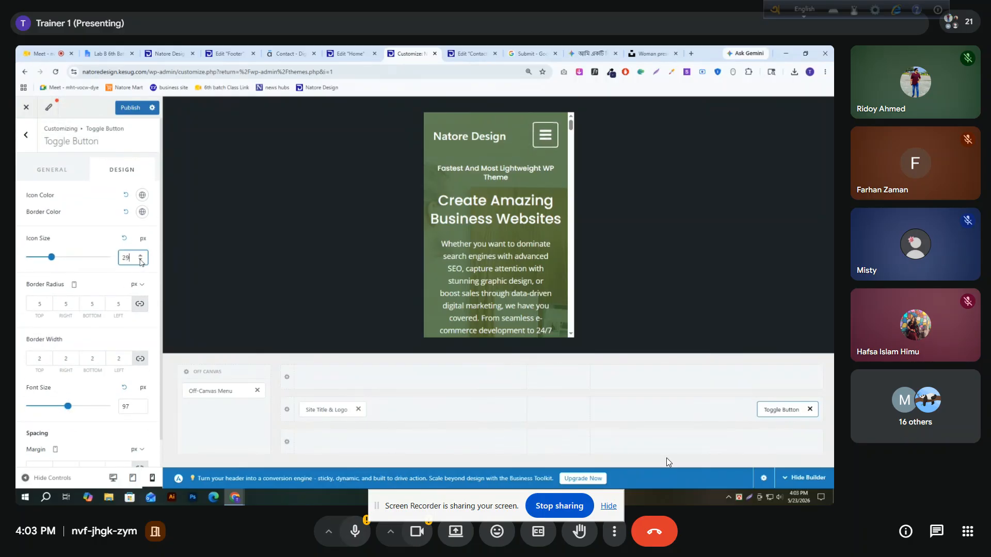
left_click(140, 256)
Try a margin of -110 px on all sides of the toggle button and clear the values
scroll(82, 335, "down", 1)
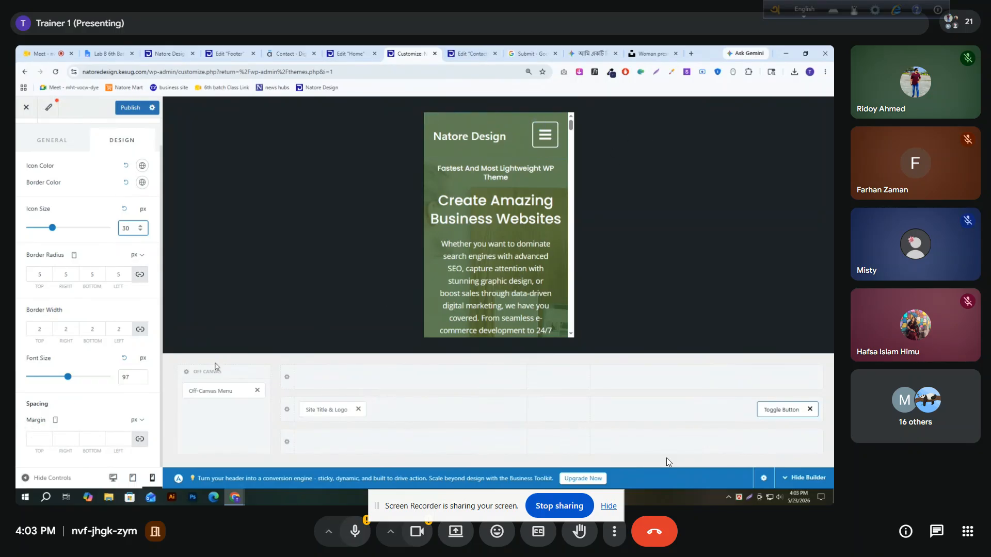
left_click(115, 435)
type("-1")
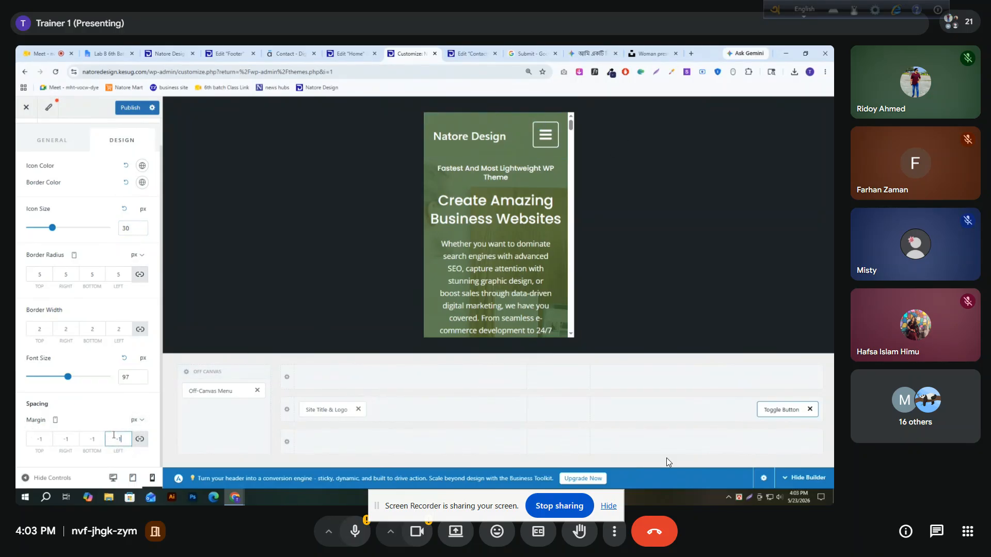
type("10")
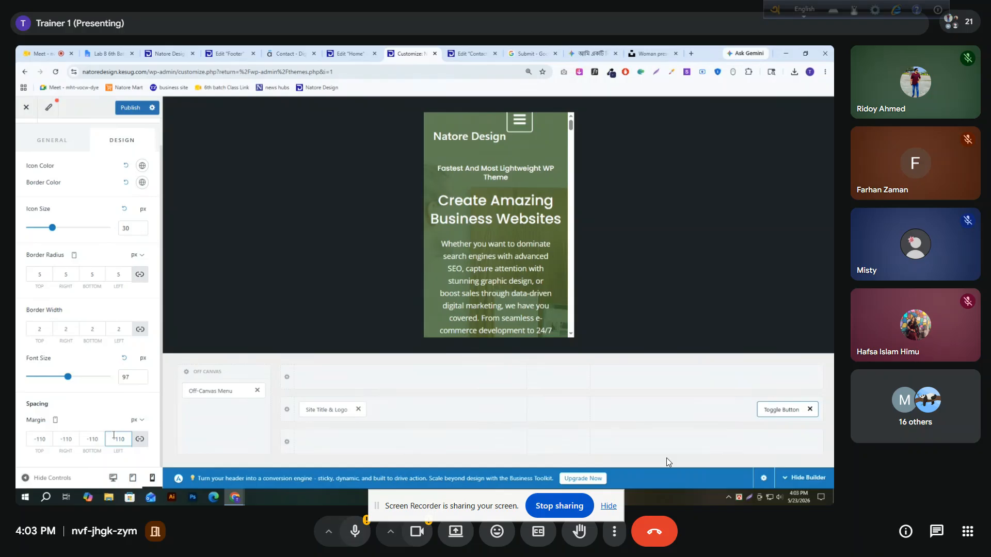
key("ctrl+a")
key("BackSpace")
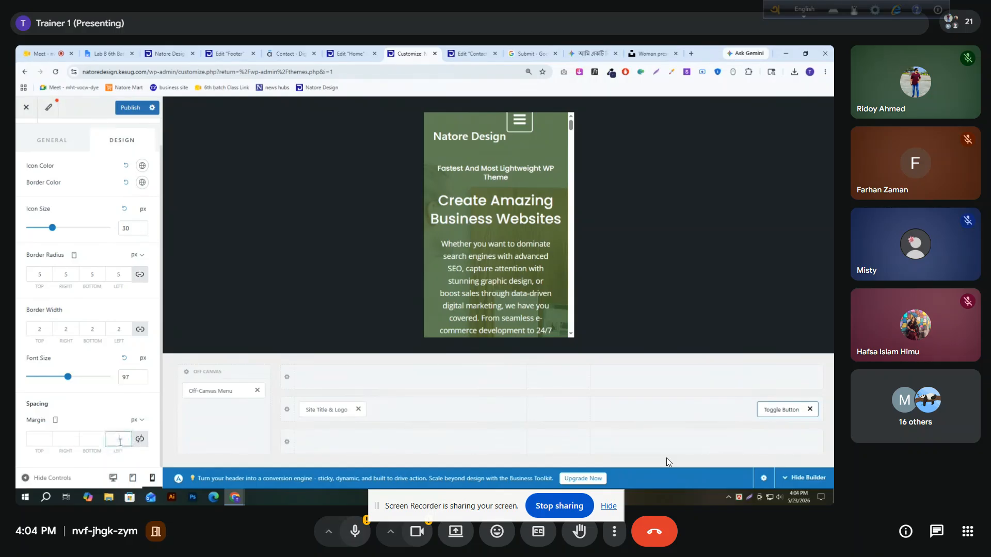
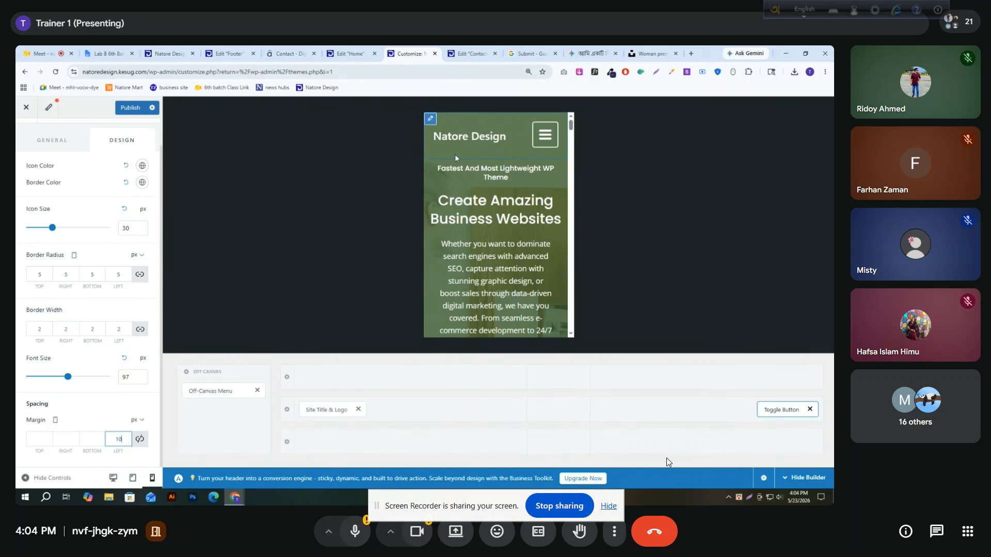
Set Natore-Design-1.png from the media library as the site logo in the mobile header
left_click(326, 413)
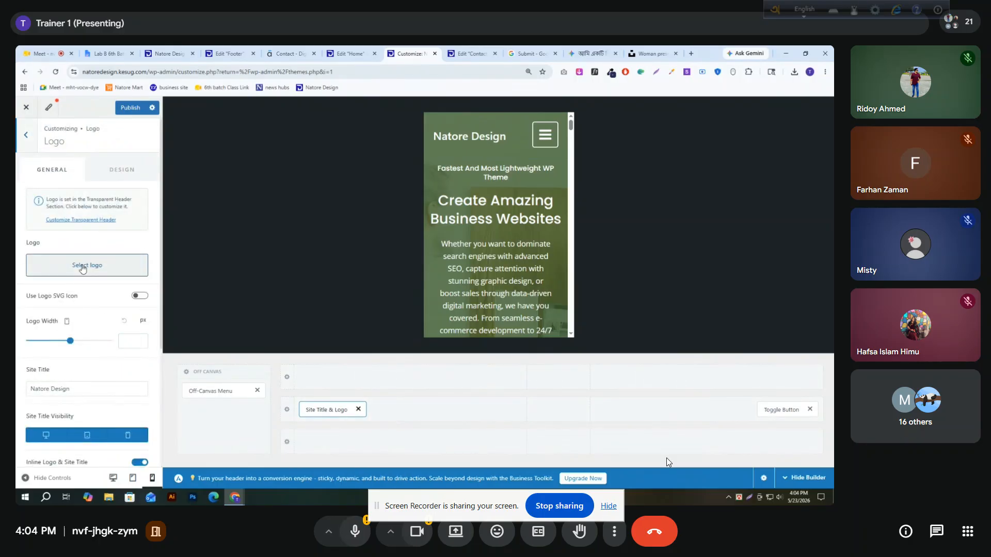
left_click(82, 268)
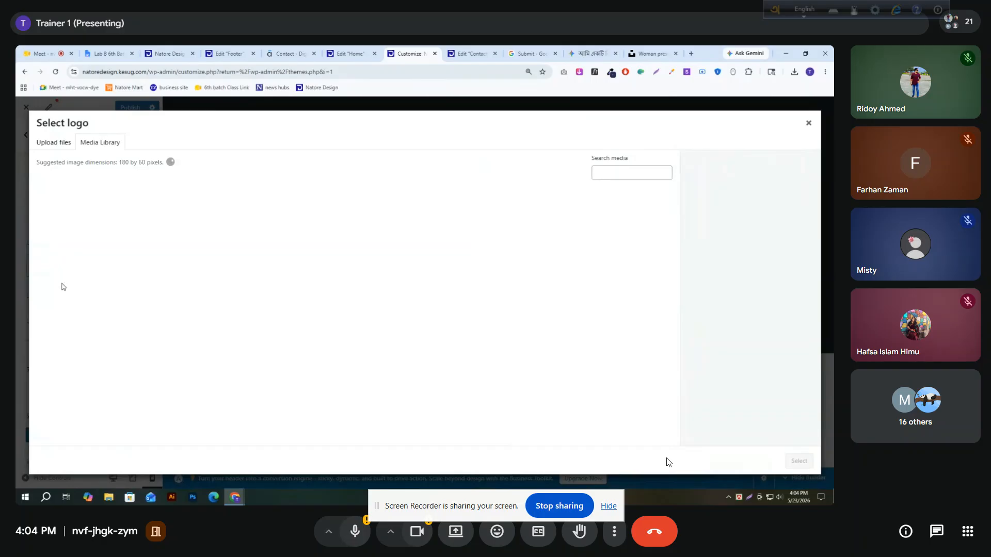
left_click(798, 461)
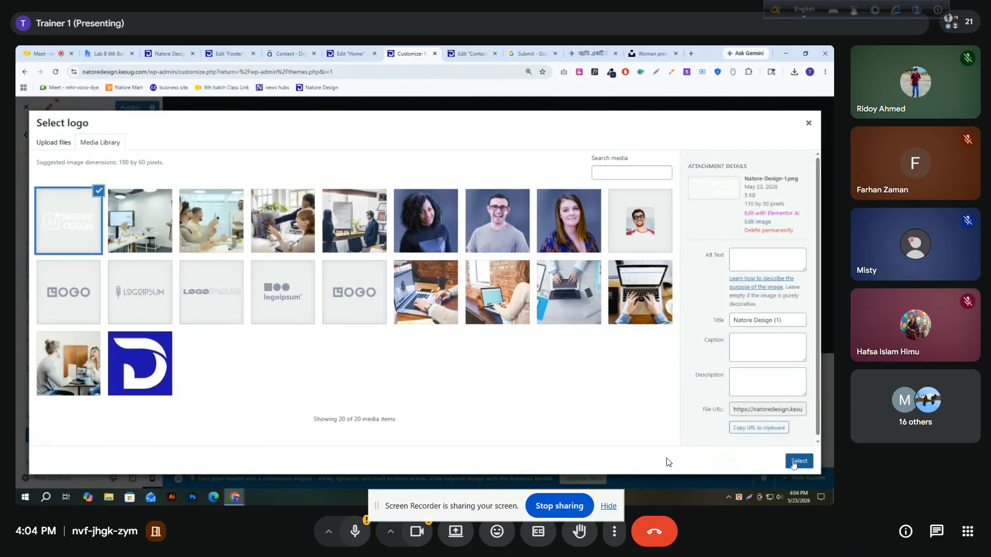
left_click(740, 461)
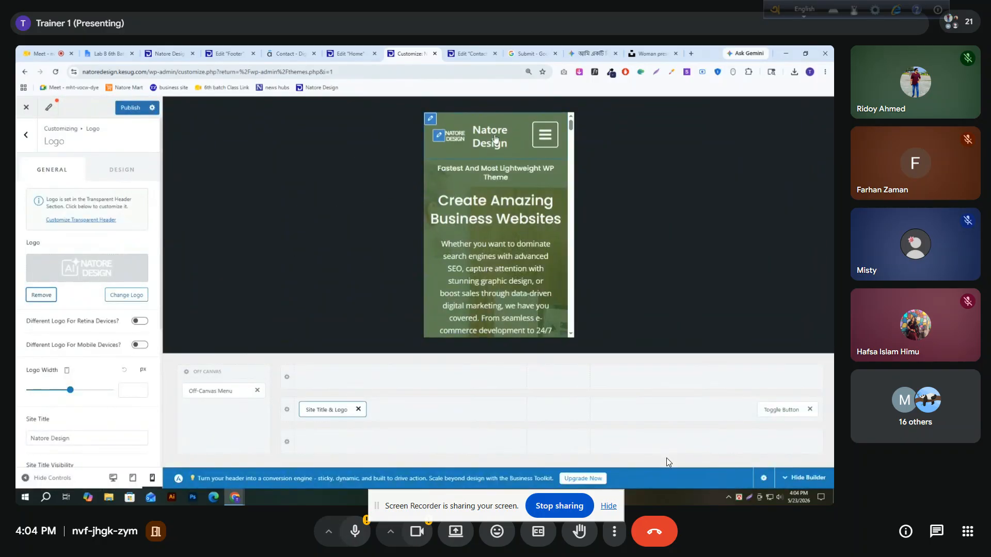
Clear the site title, turn off Inline Logo & Site Title, and publish the changes
scroll(62, 335, "down", 3)
triple_click(102, 355)
key("BackSpace")
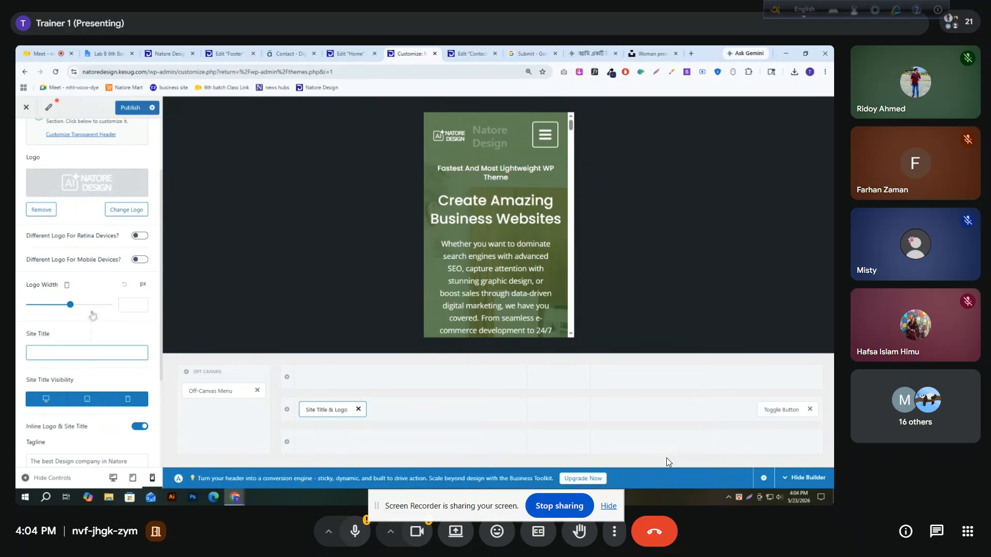
scroll(35, 249, "down", 3)
left_click(140, 285)
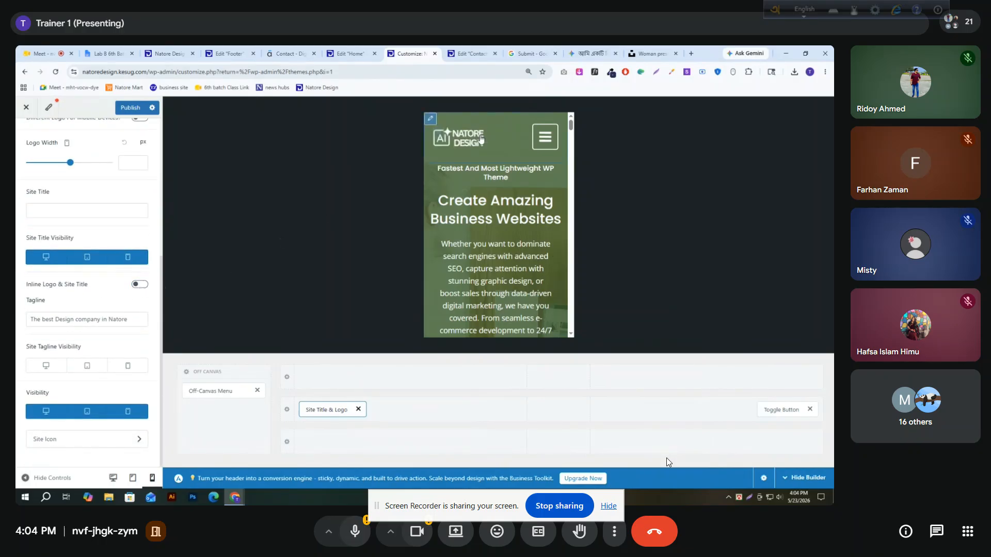
left_click(130, 108)
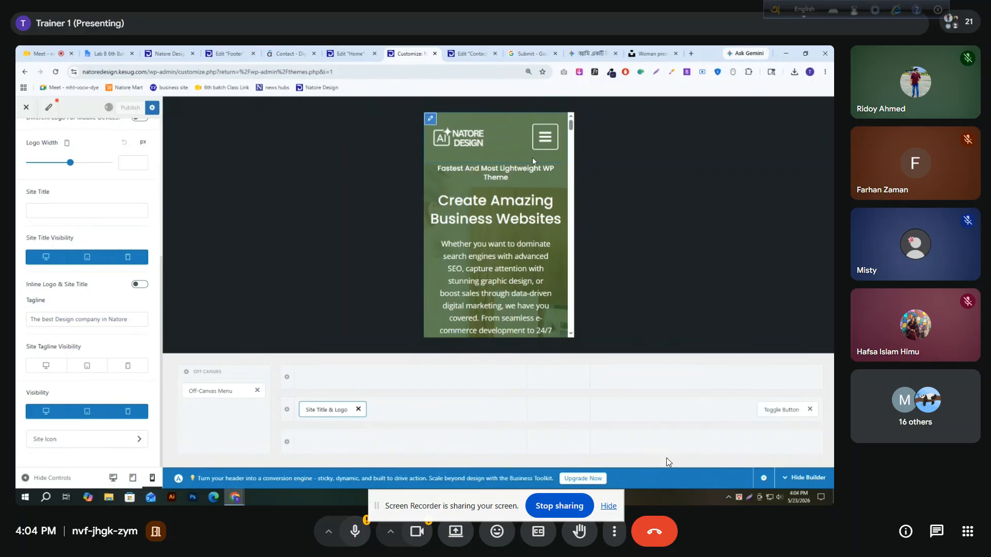
Assign Primary menu to the Off-Canvas Menu location and check the expanded mobile menu in the preview
left_click(546, 143)
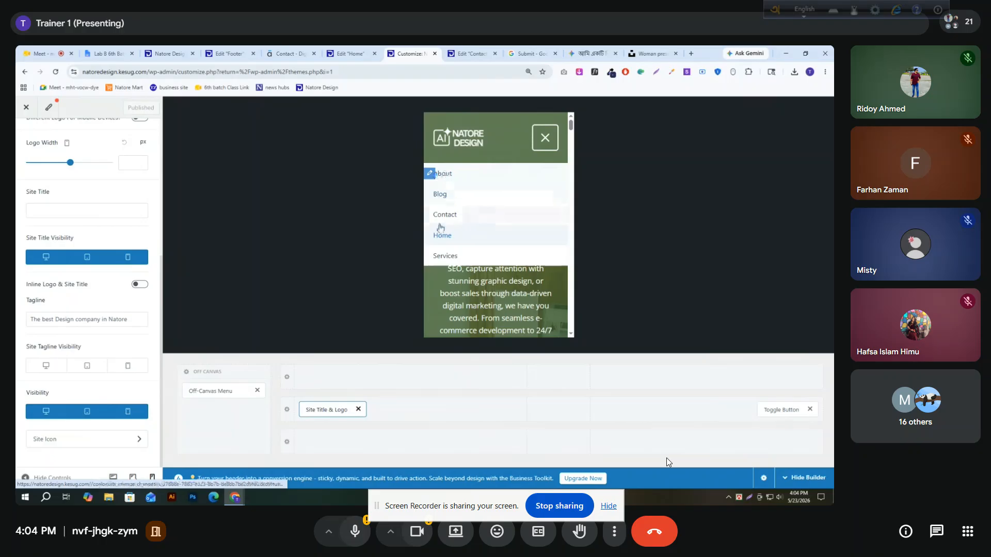
left_click(212, 392)
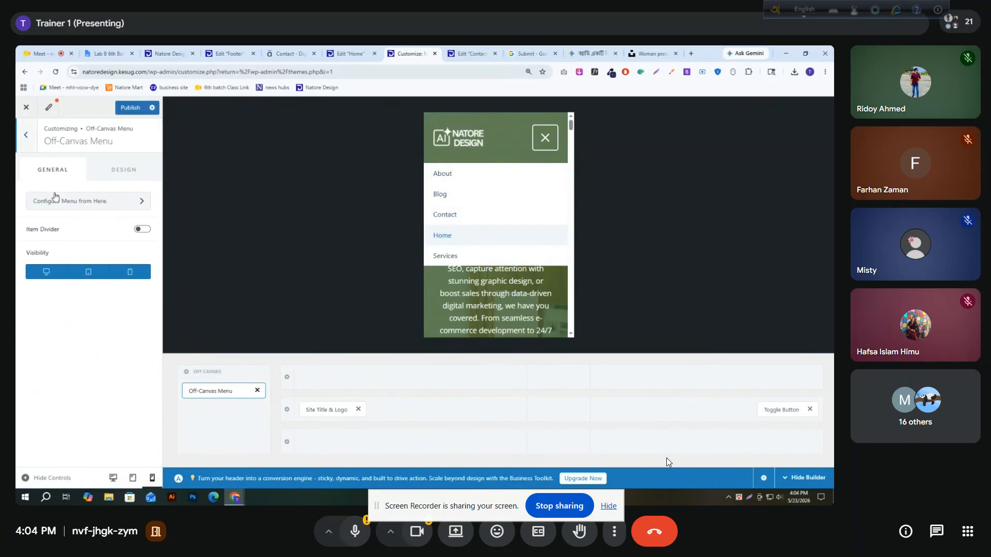
left_click(104, 202)
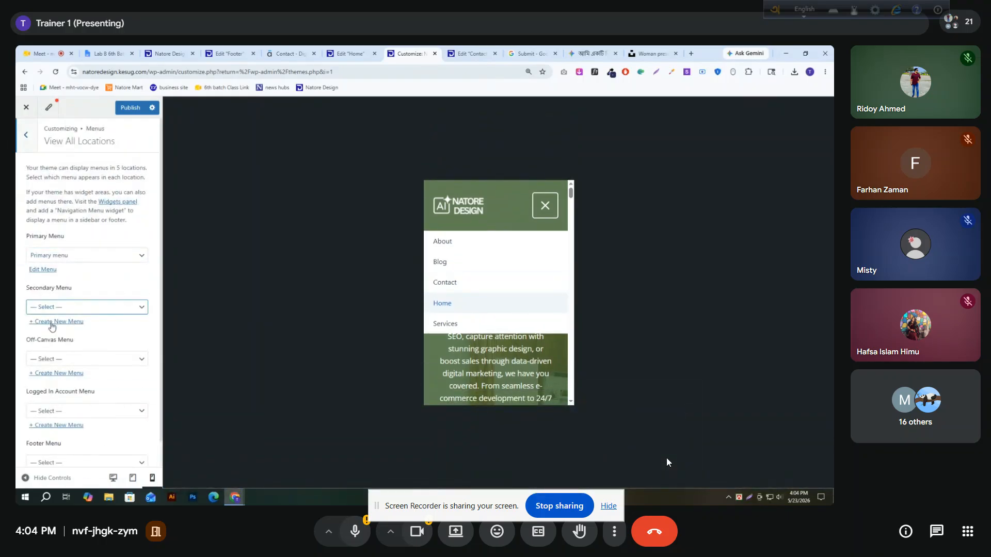
left_click(67, 359)
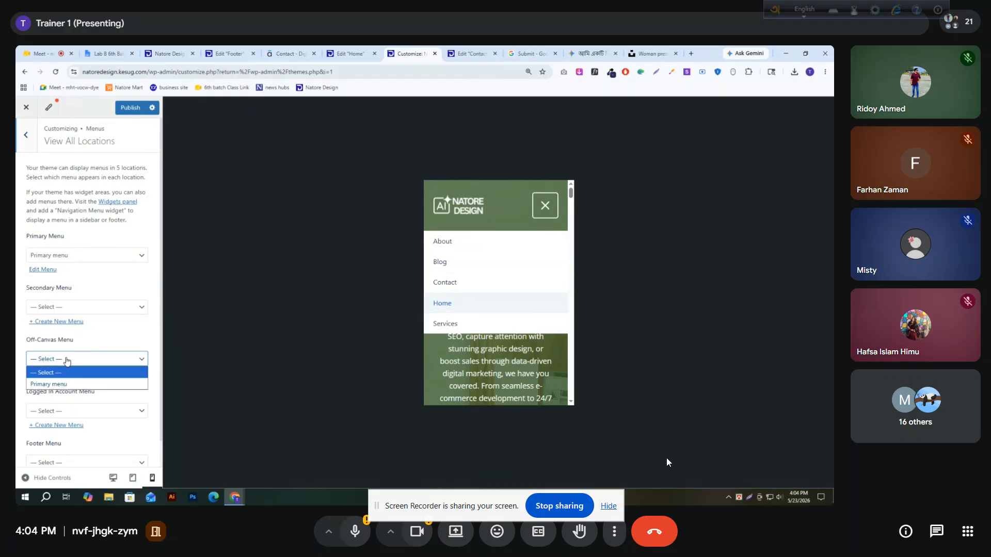
left_click(44, 385)
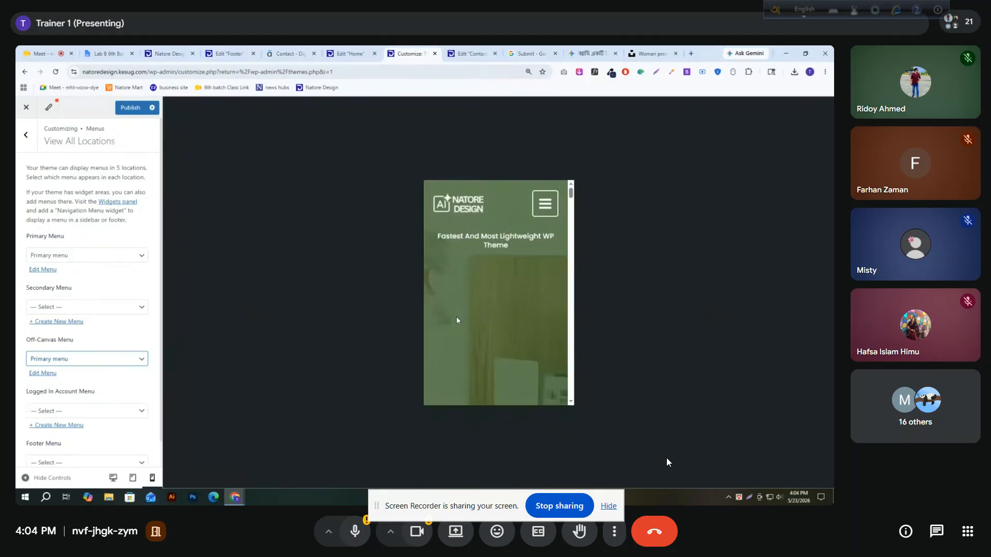
left_click(545, 203)
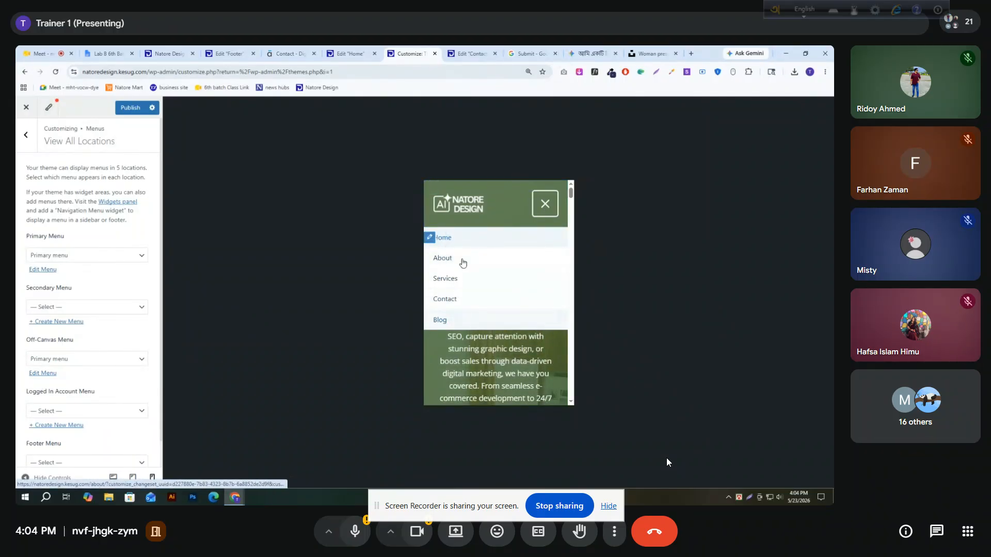
In the header's Off-Canvas Menu design settings, set the menu font to Poppins with Medium 500 weight
left_click(26, 134)
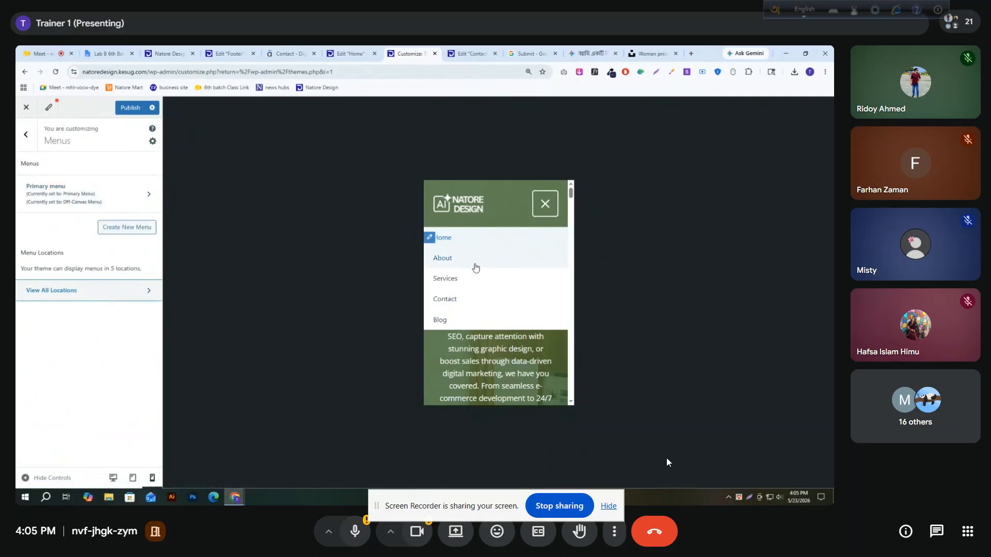
left_click(25, 136)
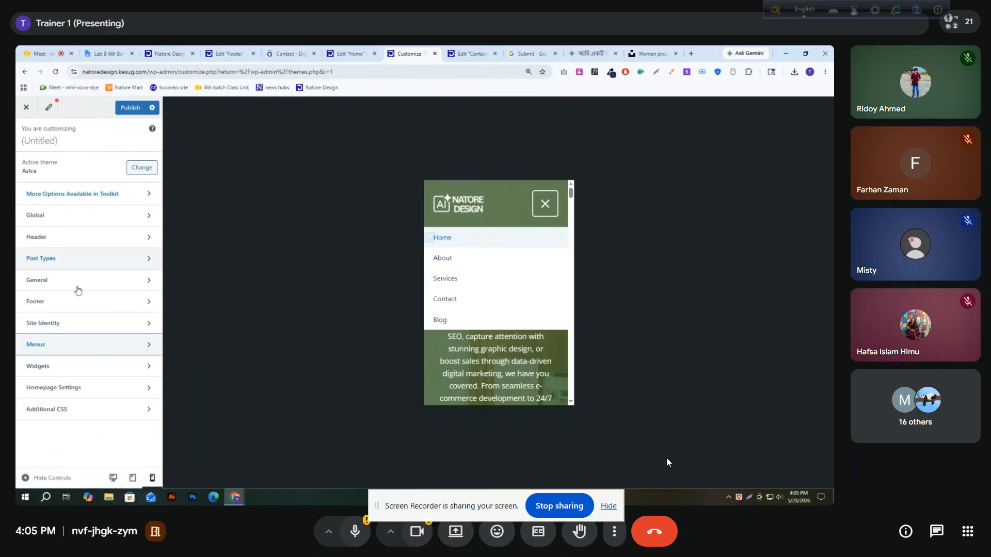
left_click(47, 238)
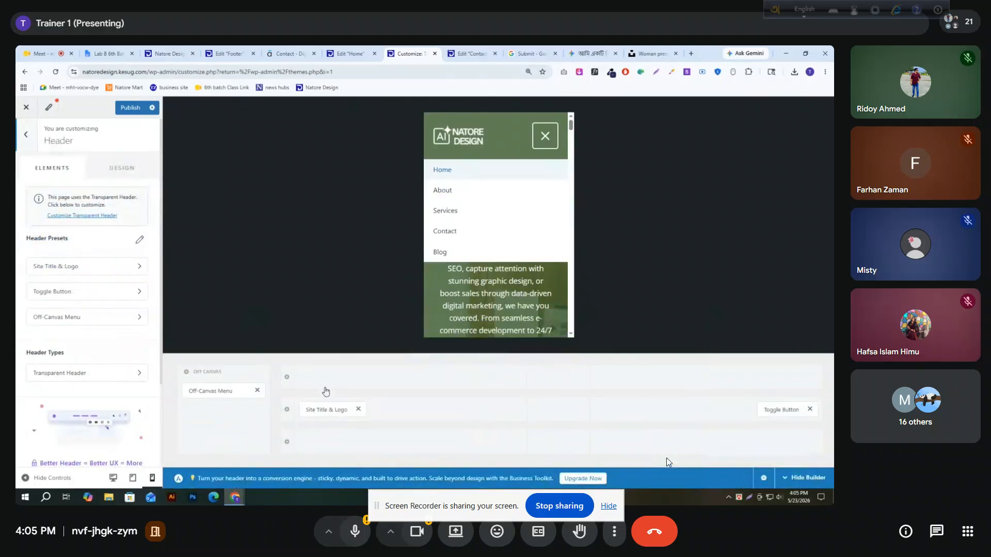
left_click(200, 392)
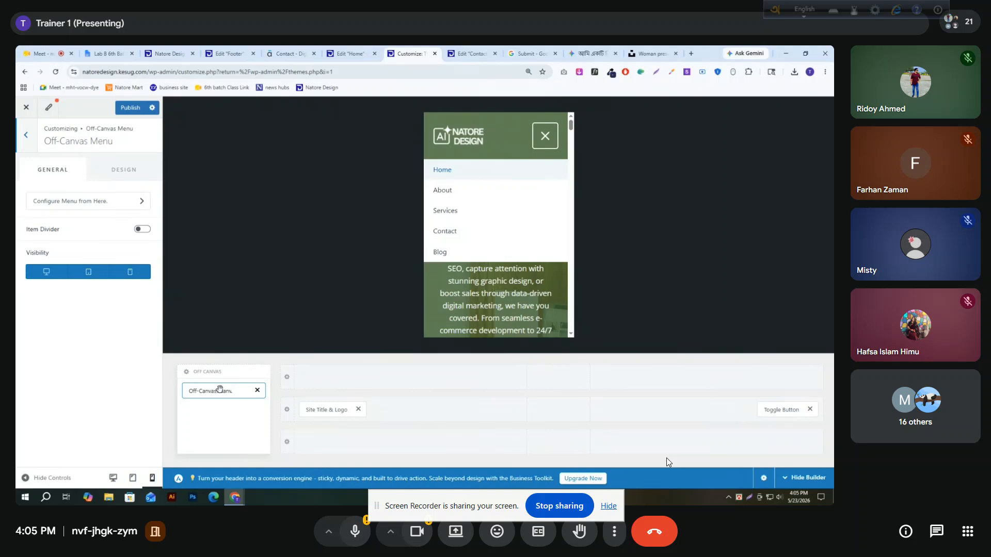
left_click(118, 176)
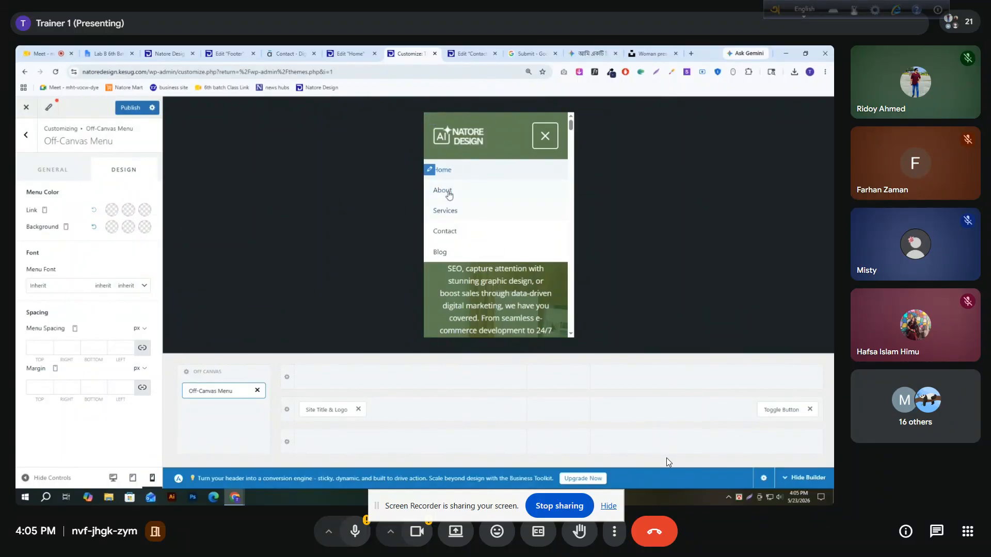
left_click(44, 290)
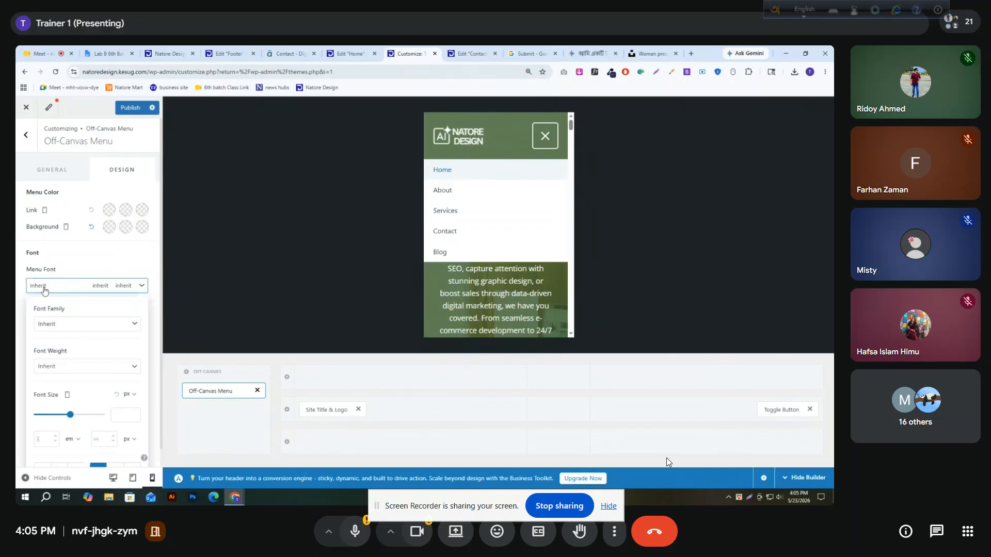
left_click(52, 323)
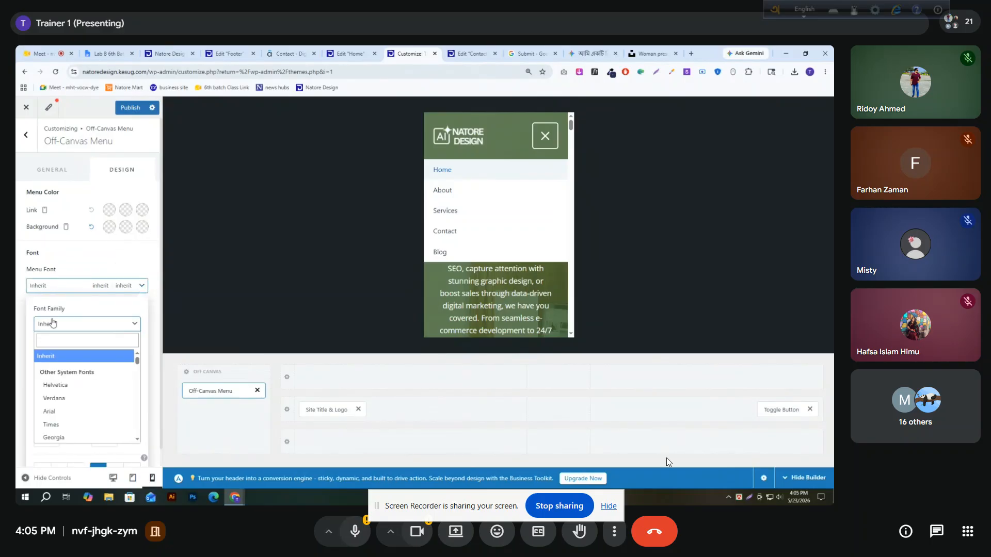
type("pop")
key("Return")
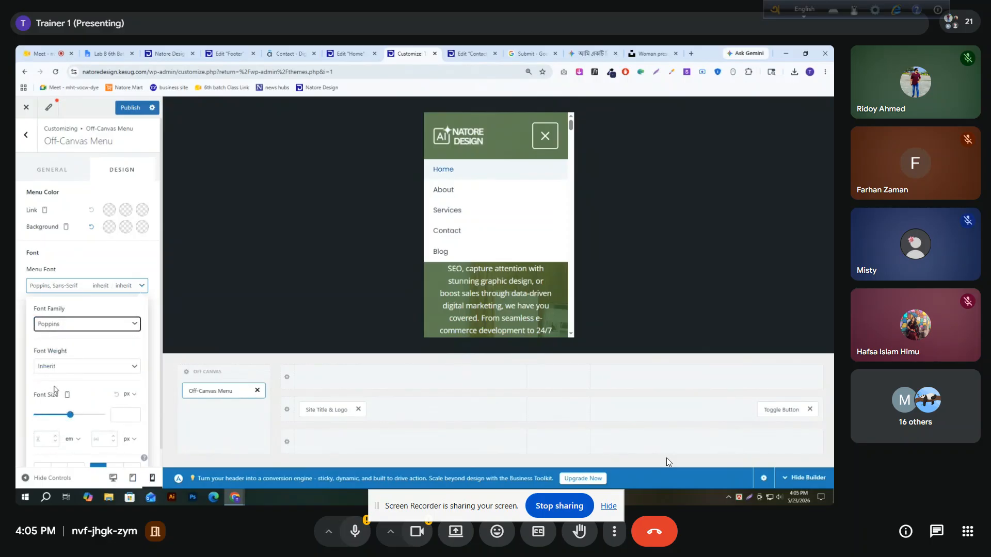
left_click(58, 365)
left_click(73, 307)
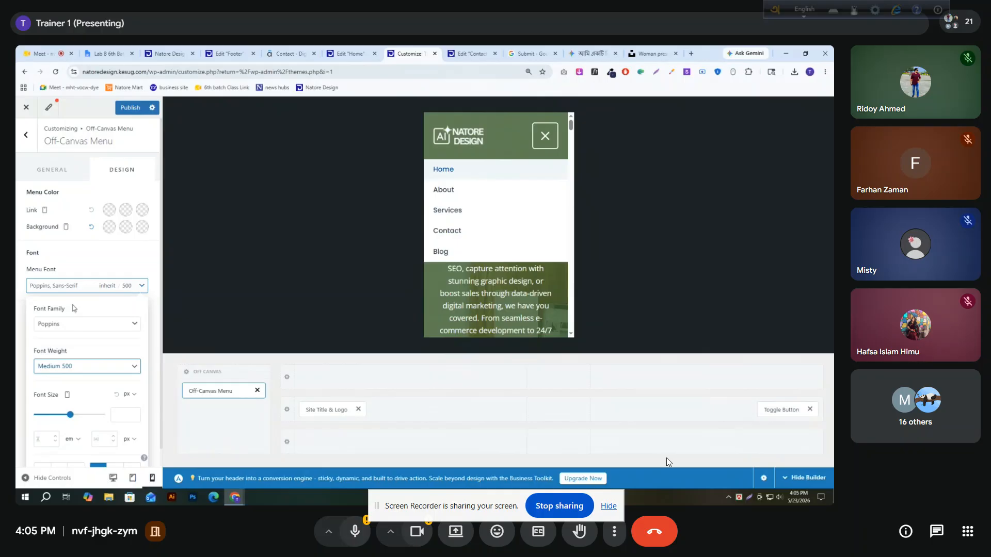
Make the off-canvas menu text uppercase and set its font size to 16 px
scroll(68, 359, "down", 1)
left_click(80, 453)
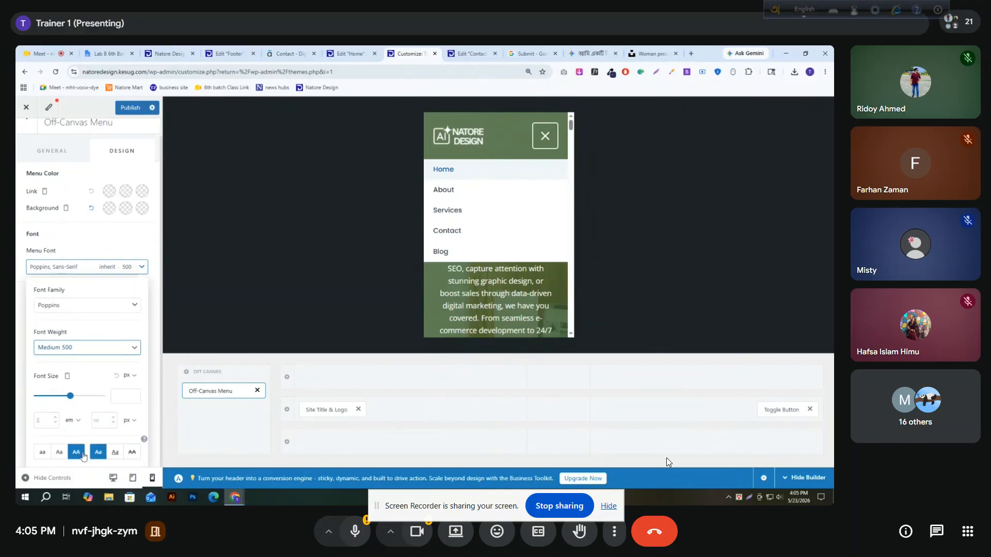
left_click(83, 456)
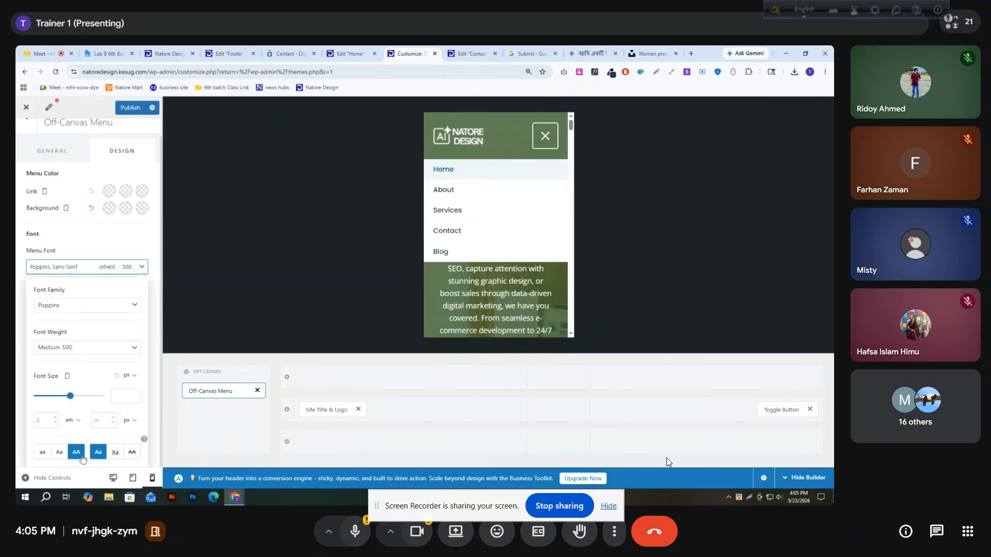
left_click(122, 397)
type("1")
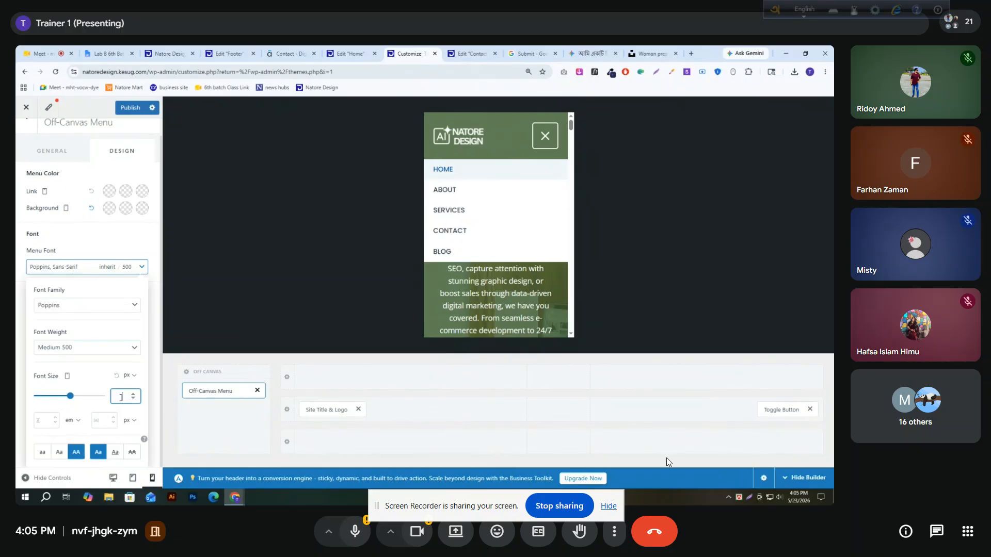
type("6")
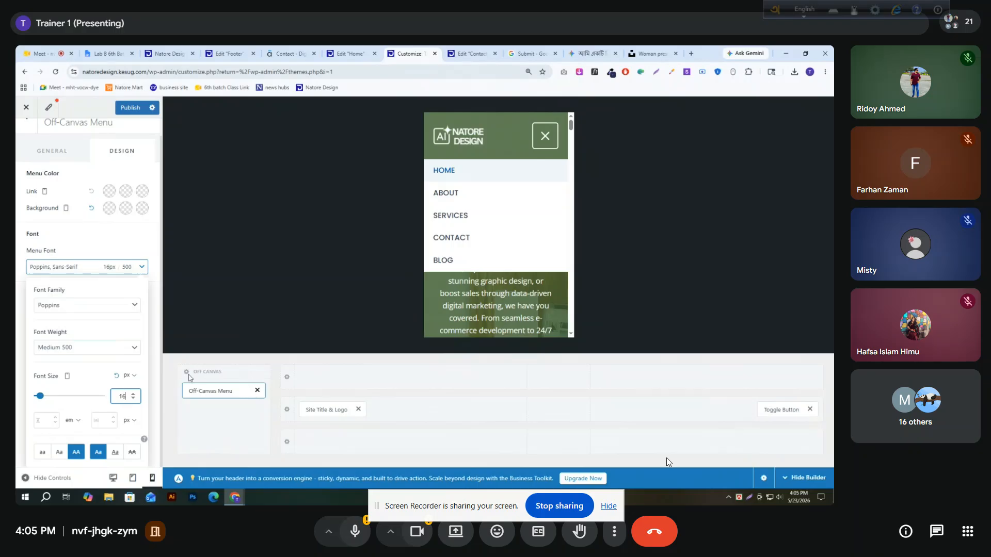
left_click(58, 263)
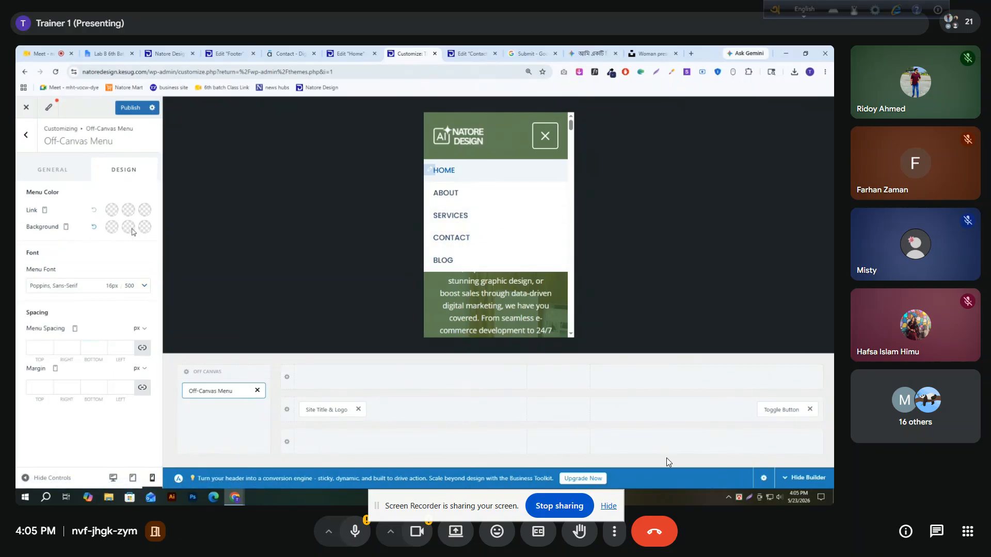
Give the off-canvas menu's normal background a linear gradient from blue #0693E3 to purple
left_click(110, 227)
mouse_move(93, 304)
left_mouse_down()
mouse_move(119, 308)
mouse_move(111, 320)
mouse_move(100, 314)
left_mouse_up()
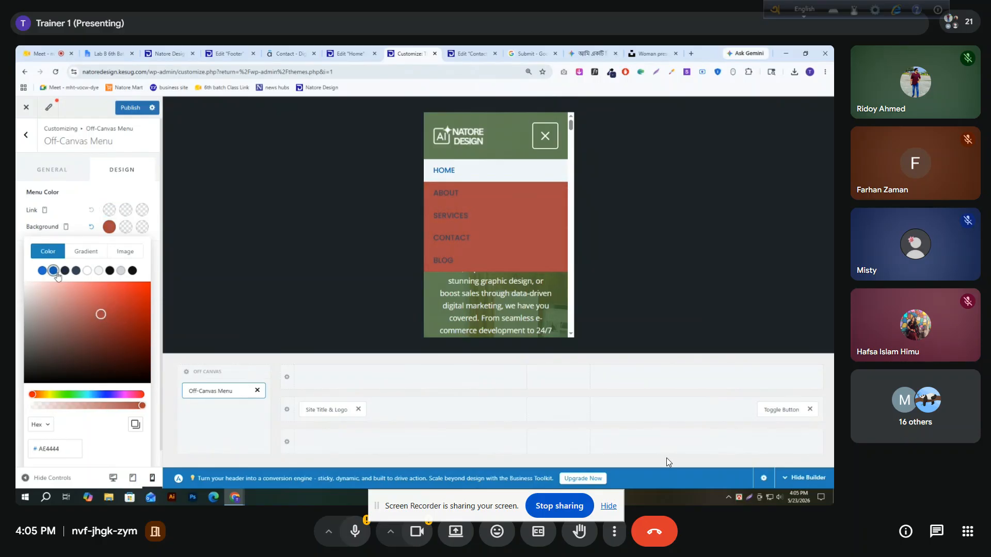
left_click(54, 271)
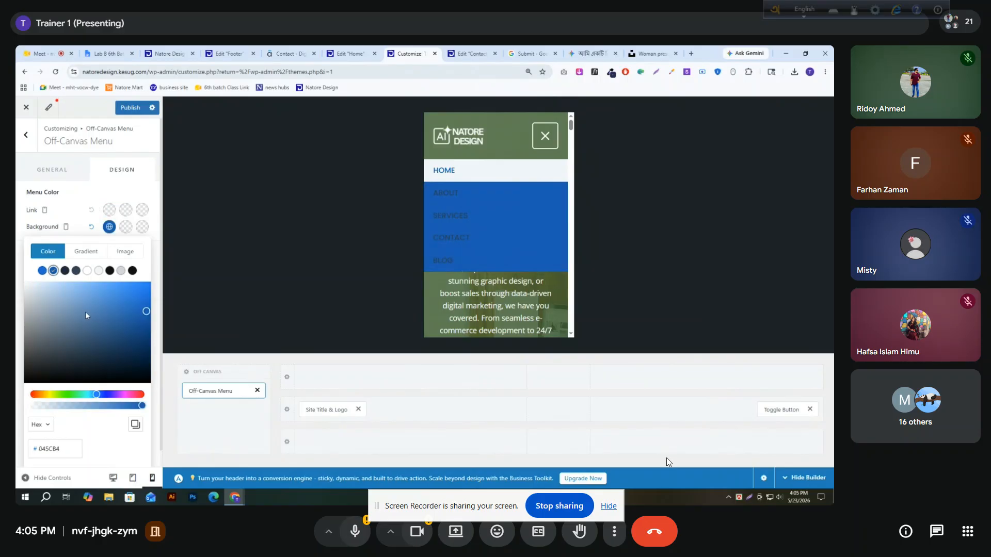
left_click(86, 252)
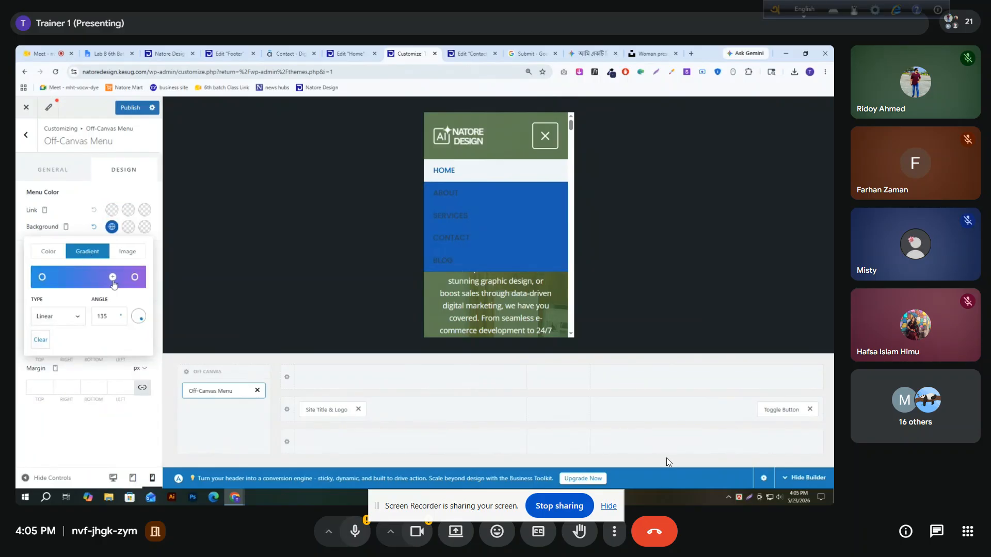
left_click(42, 280)
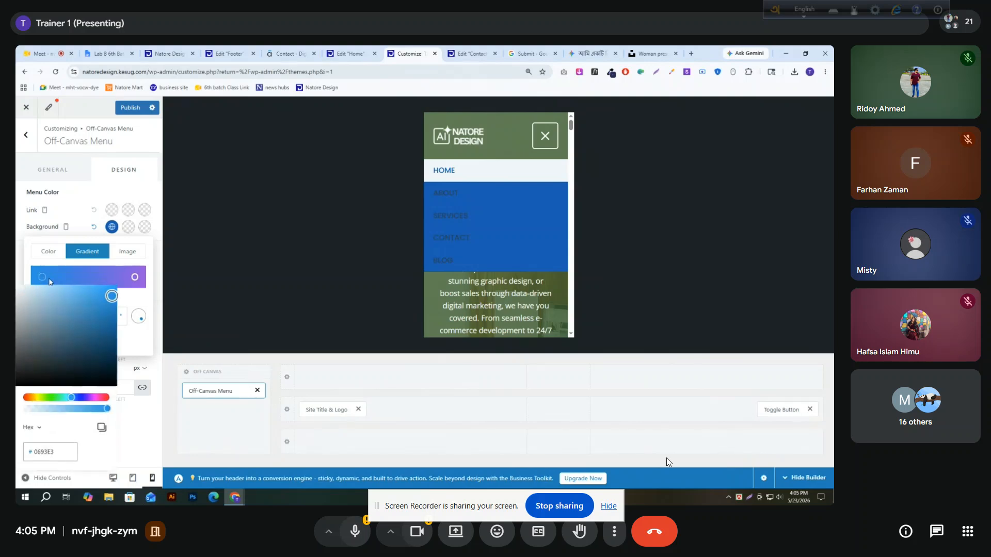
left_click(137, 283)
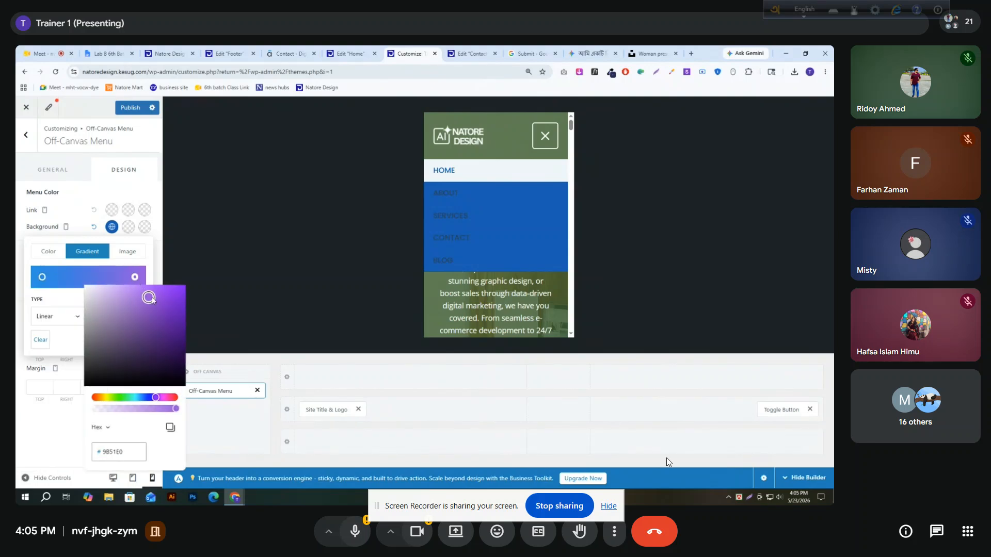
left_click(155, 290)
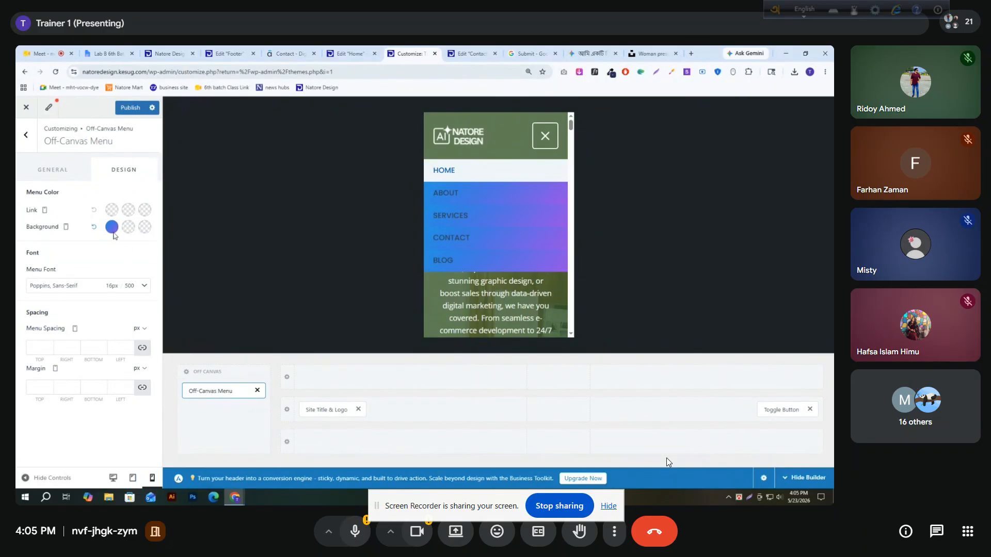
Move the off-canvas menu background gradient's two color stops closer together and rotate its angle to 334°
left_click(111, 227)
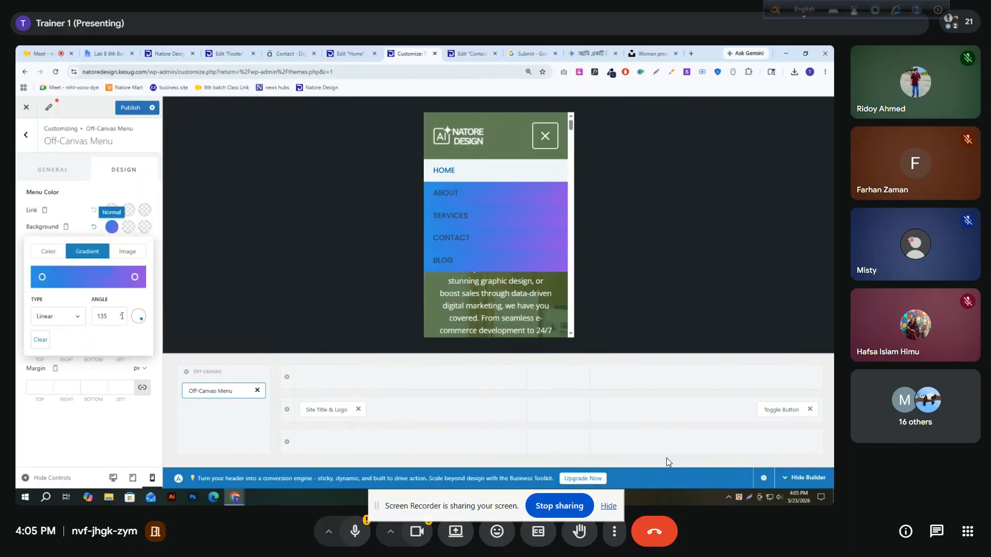
left_click(117, 316)
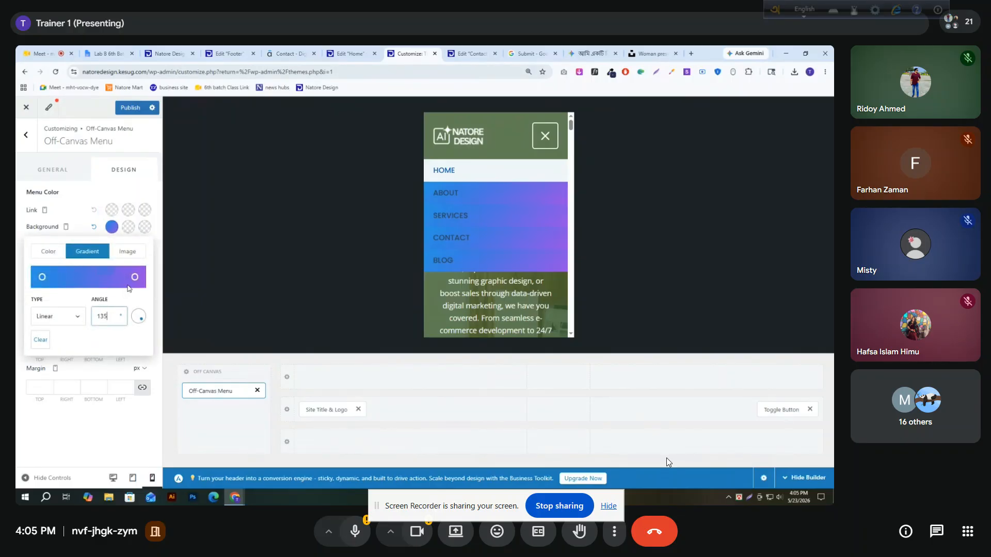
left_click_drag(133, 281, 113, 281)
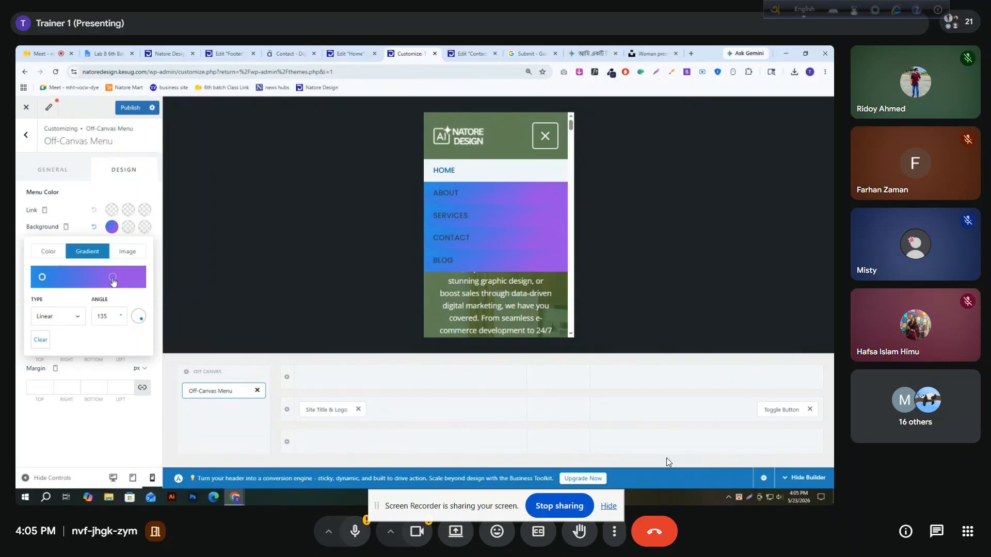
left_click_drag(45, 281, 55, 282)
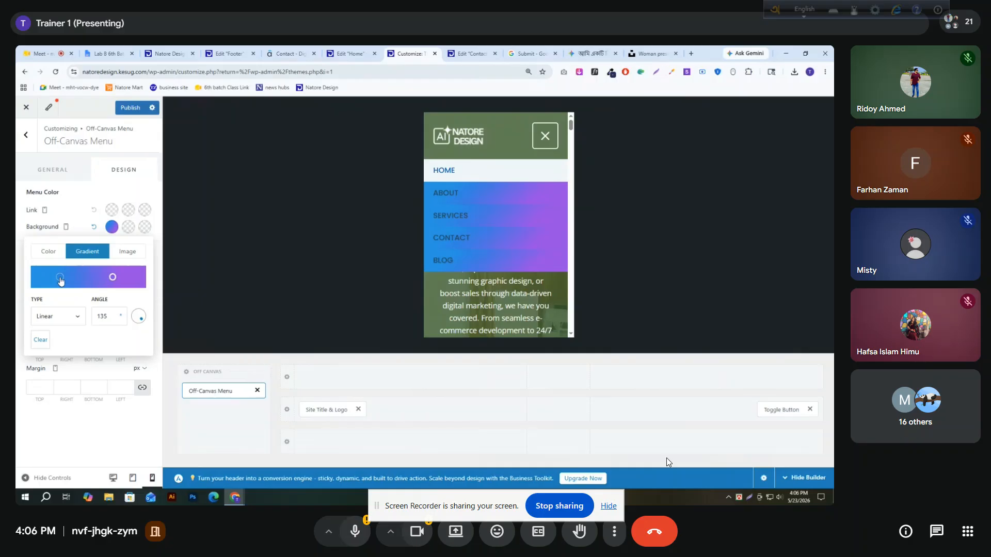
left_click_drag(137, 317, 129, 306)
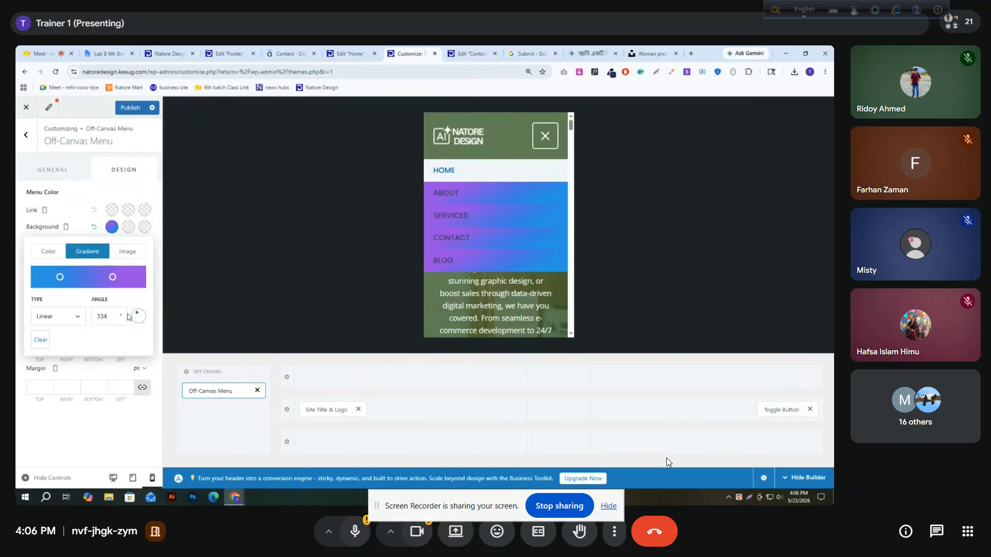
Look at the color and image options for the off-canvas menu background, and reset the background to its default
left_click(49, 251)
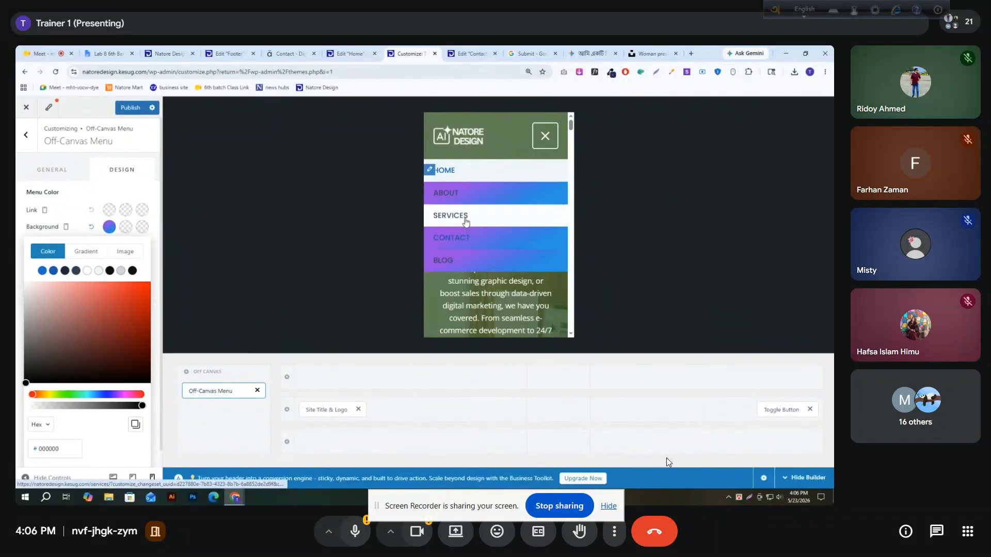
left_click(128, 252)
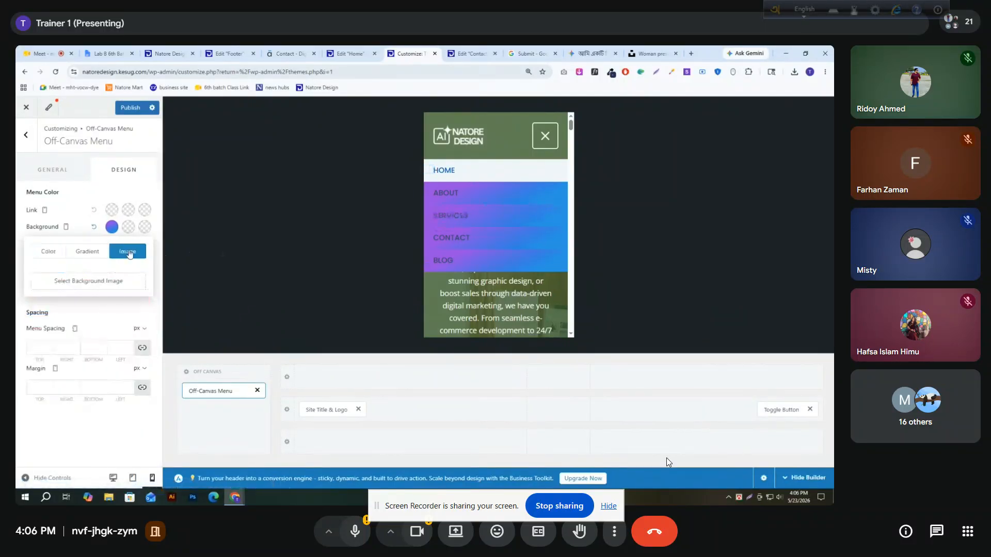
left_click(57, 256)
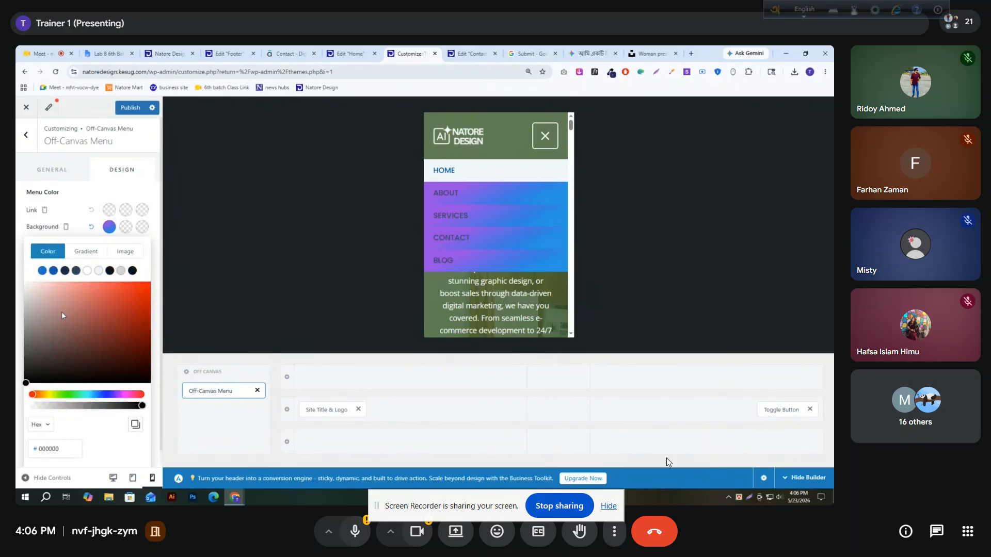
left_click(92, 228)
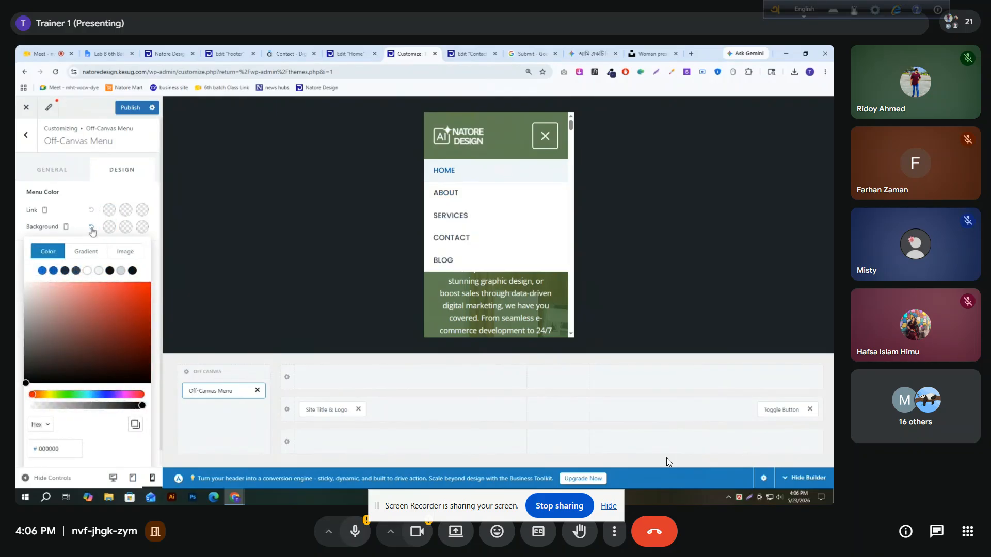
Set the off-canvas menu's hover background to dark #1E293B and its hover link color to white
left_click(127, 228)
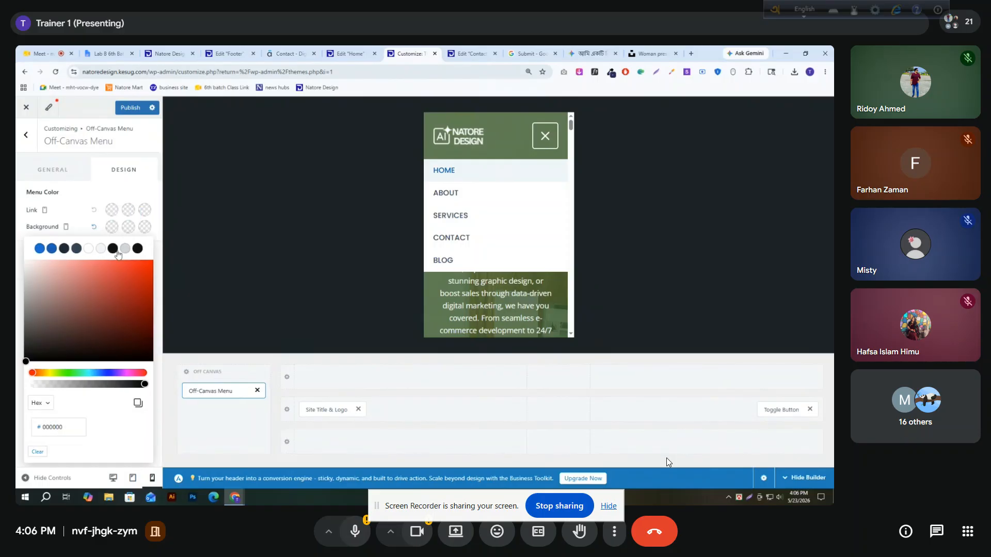
left_click(64, 249)
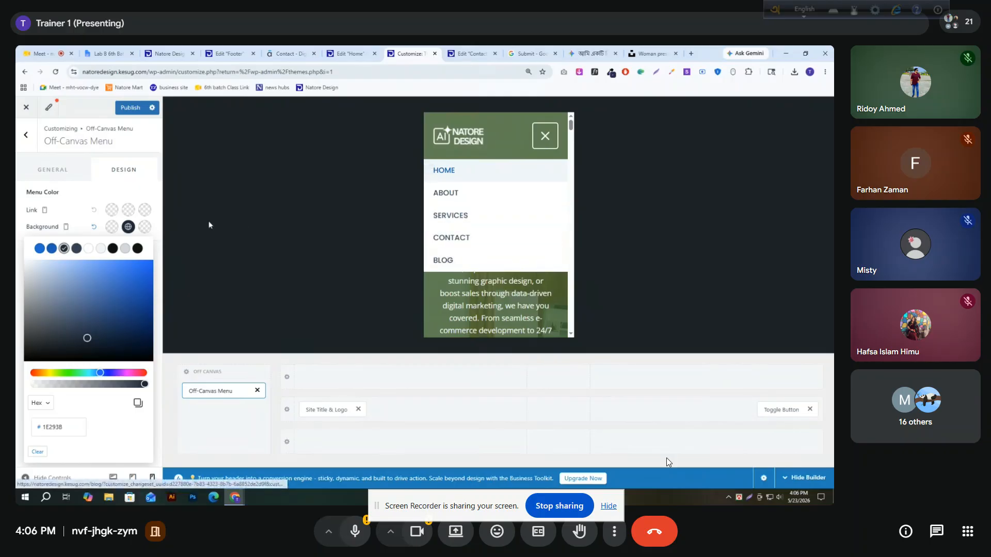
left_click(134, 221)
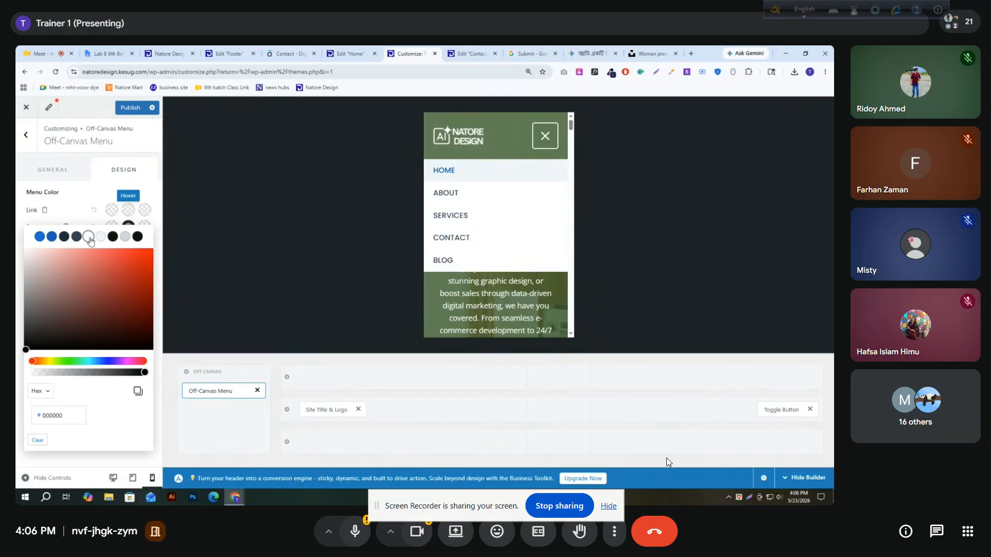
left_click(100, 218)
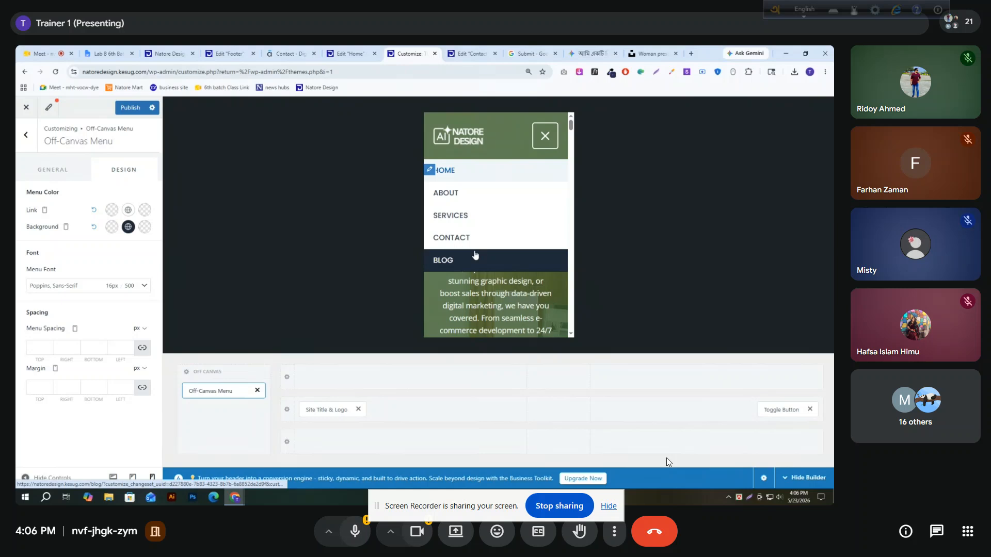
Change the off-canvas menu's hover background to blue #045CB4
left_click(128, 226)
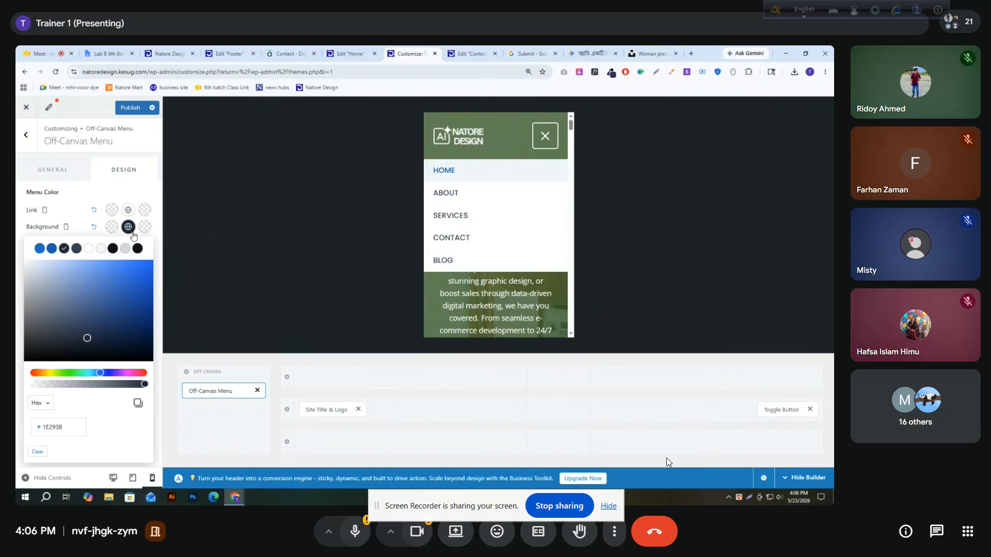
left_click(52, 248)
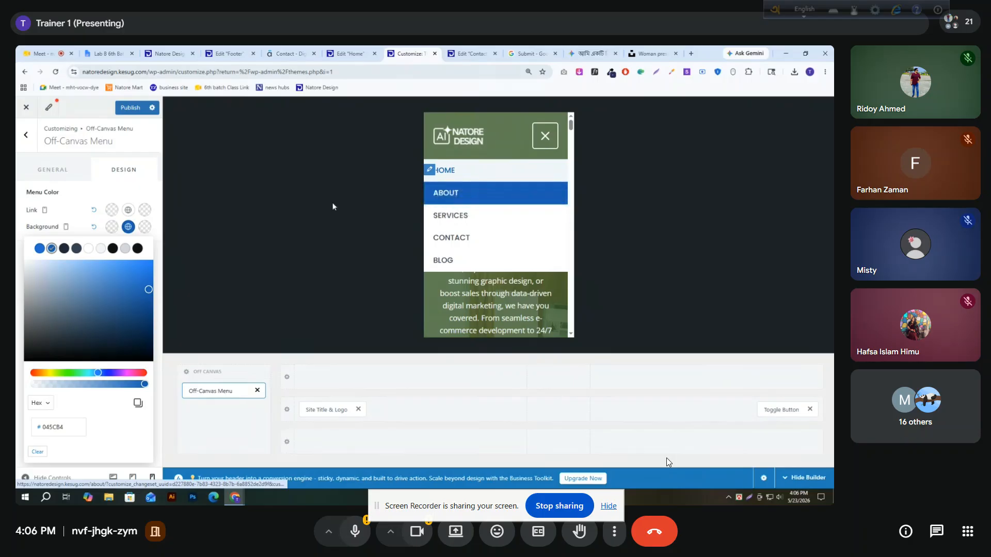
left_click(72, 203)
Unlink the off-canvas menu spacing sides, set only the left spacing to 20 px, and publish the changes
left_click(40, 387)
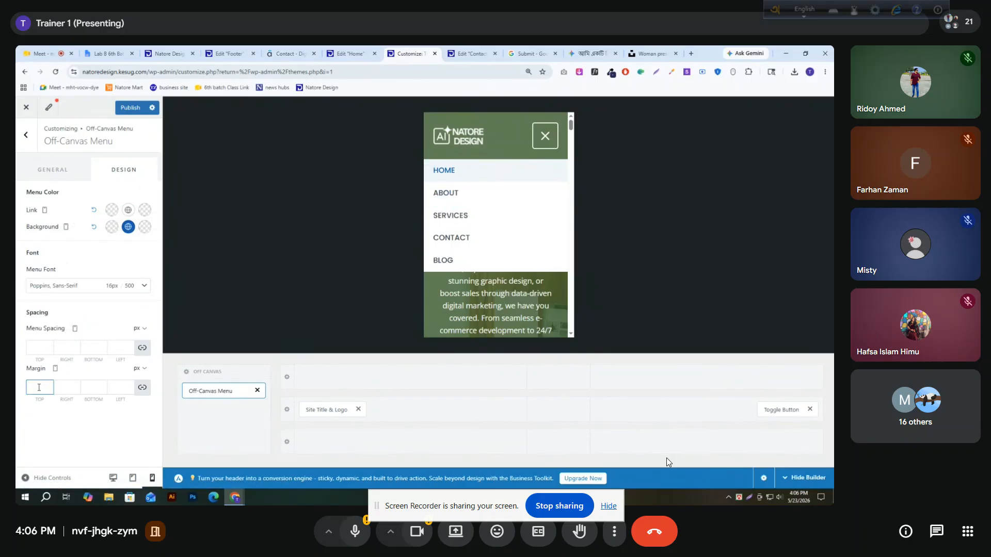
left_click(171, 362)
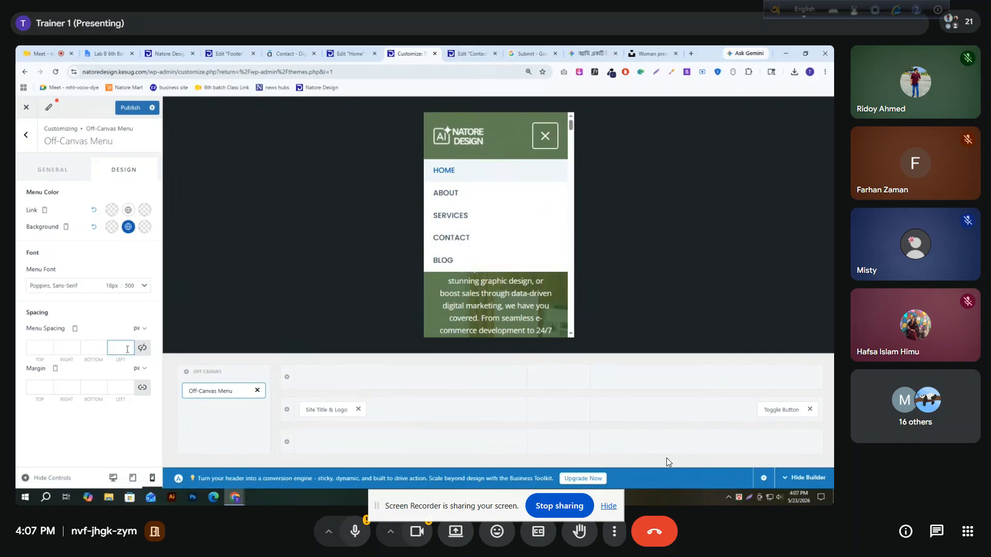
type("20")
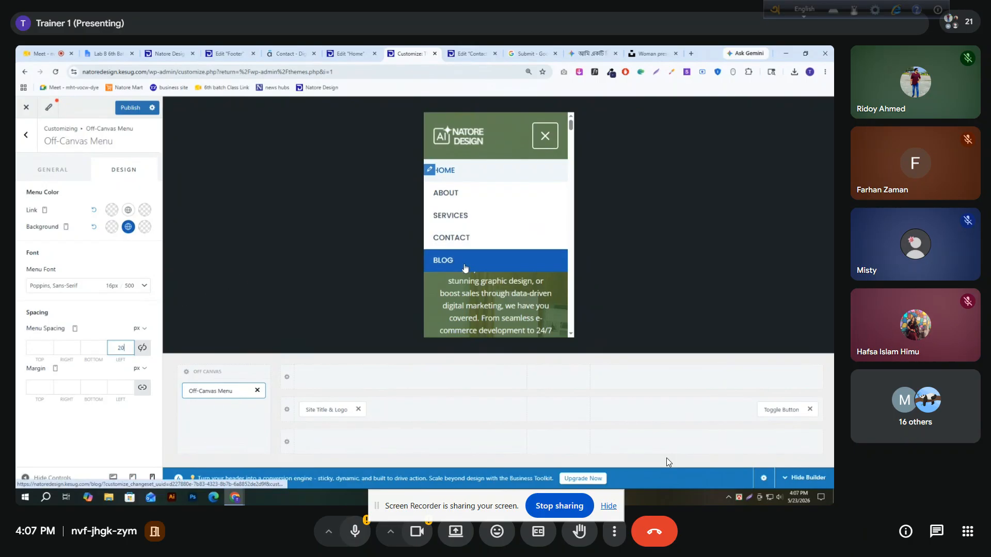
left_click(129, 109)
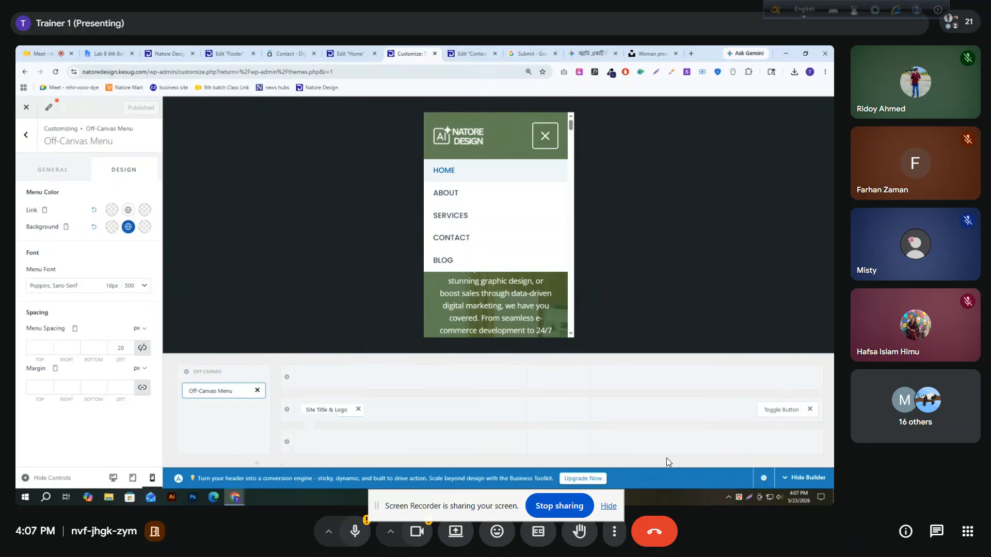
Check the header and its toggle menu in the tablet preview
left_click(133, 478)
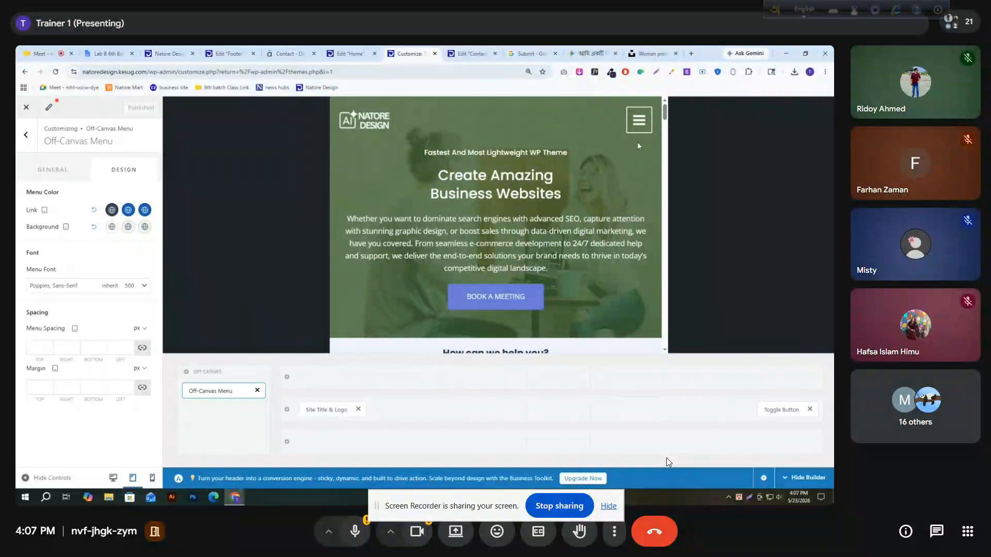
left_click(638, 122)
left_click(392, 292)
In the desktop header's Primary Menu design settings, set the menu font family to Poppins
left_click(113, 479)
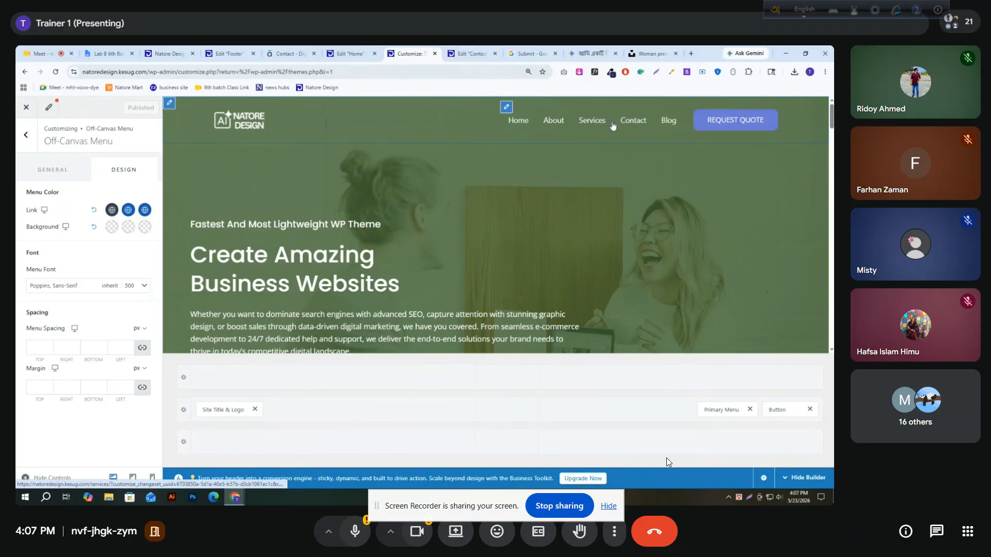
left_click(721, 410)
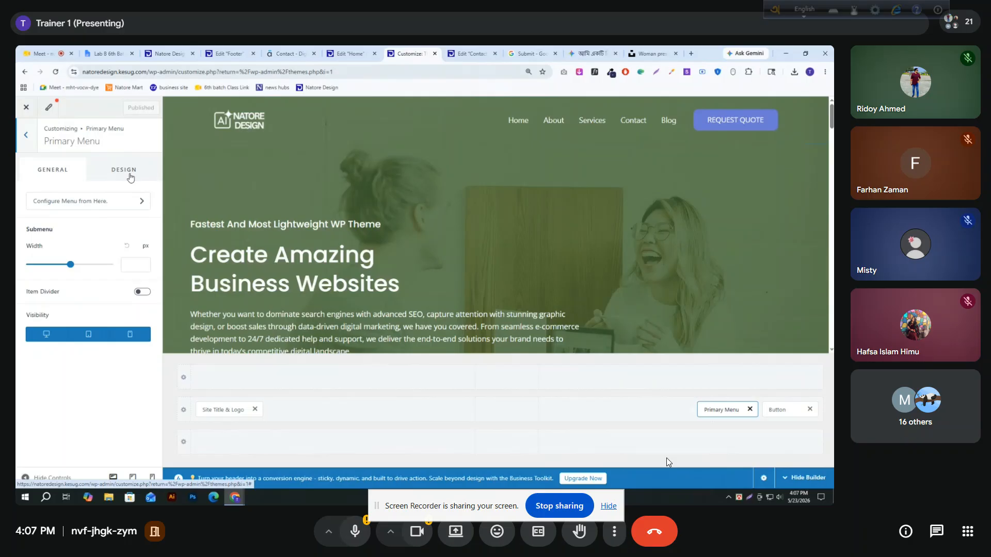
left_click(130, 178)
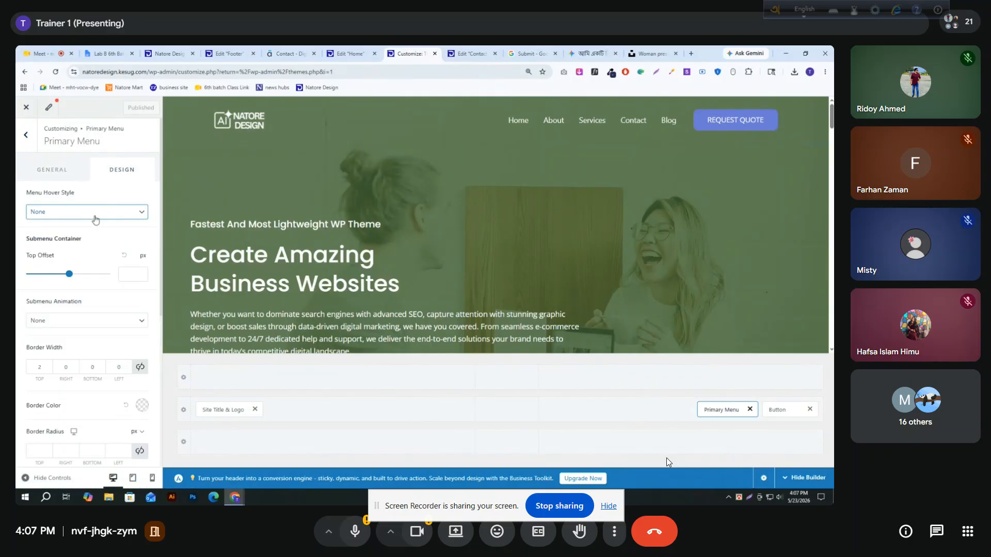
scroll(49, 331, "down", 3)
scroll(42, 289, "down", 2)
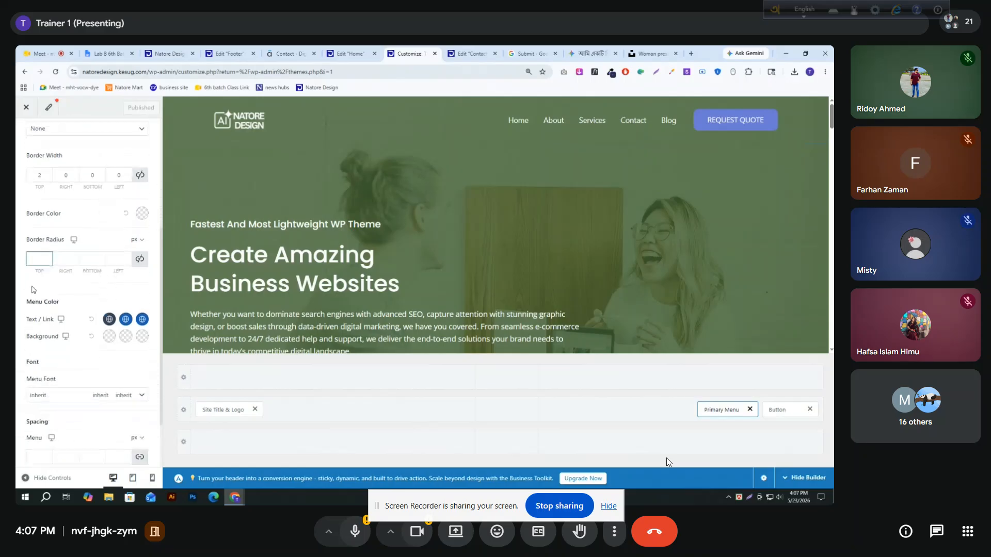
left_click(35, 329)
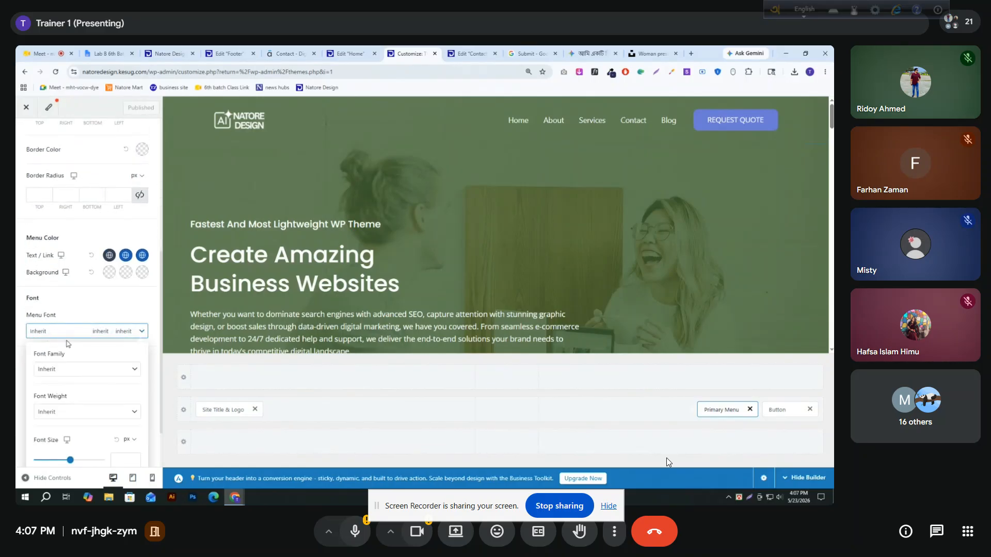
left_click(70, 369)
type("popp")
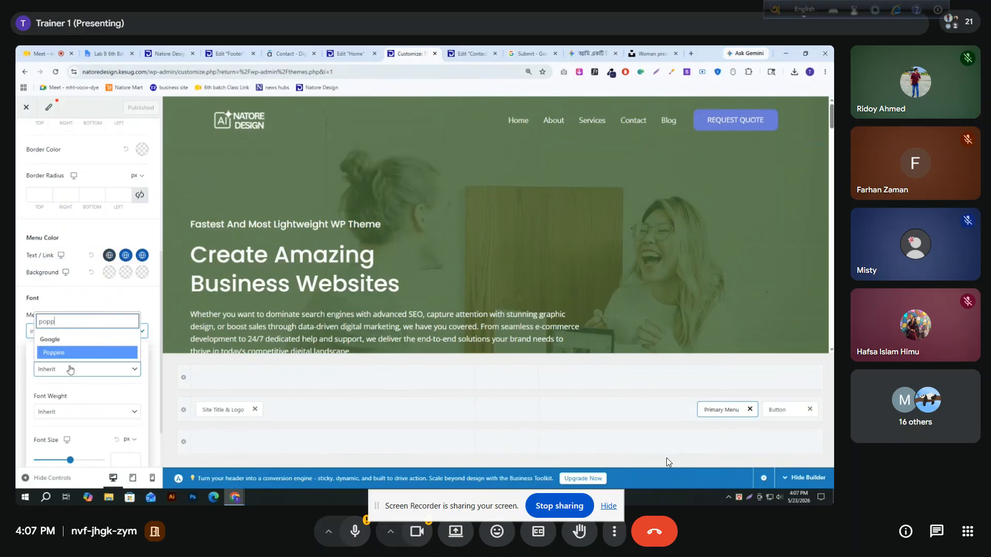
key("Return")
Set the Primary Menu's font weight to Medium 500 and try its text in uppercase
left_click(74, 411)
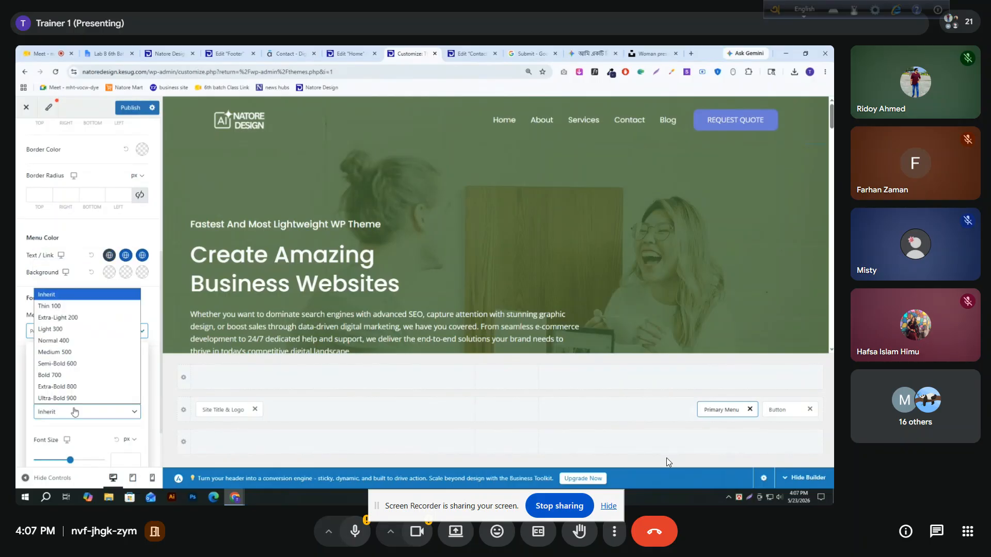
left_click(74, 379)
scroll(74, 378, "down", 2)
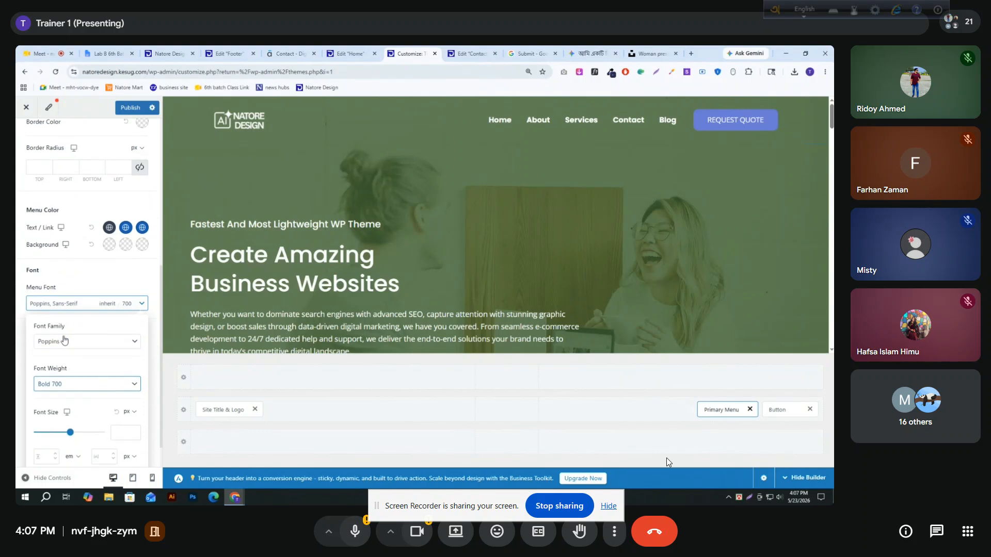
left_click(85, 347)
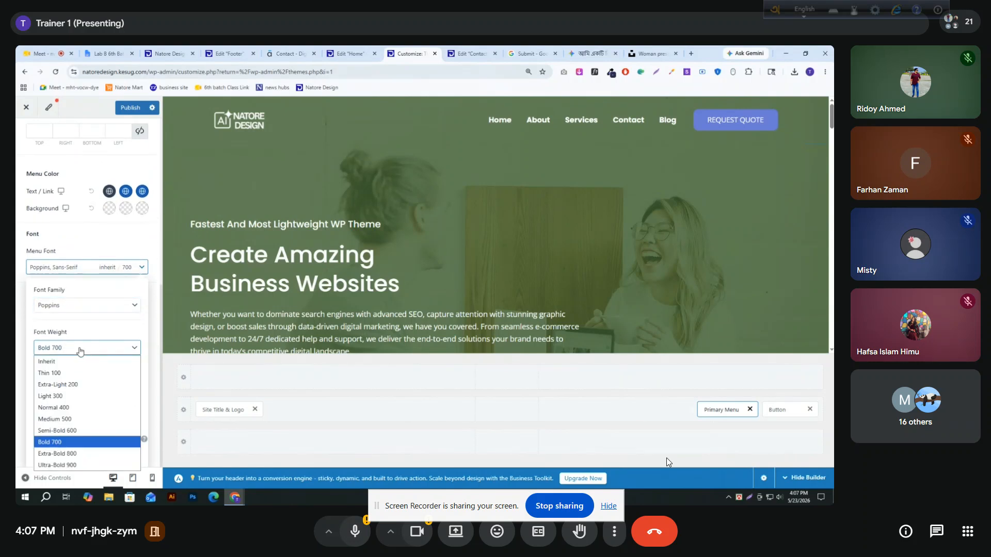
left_click(70, 416)
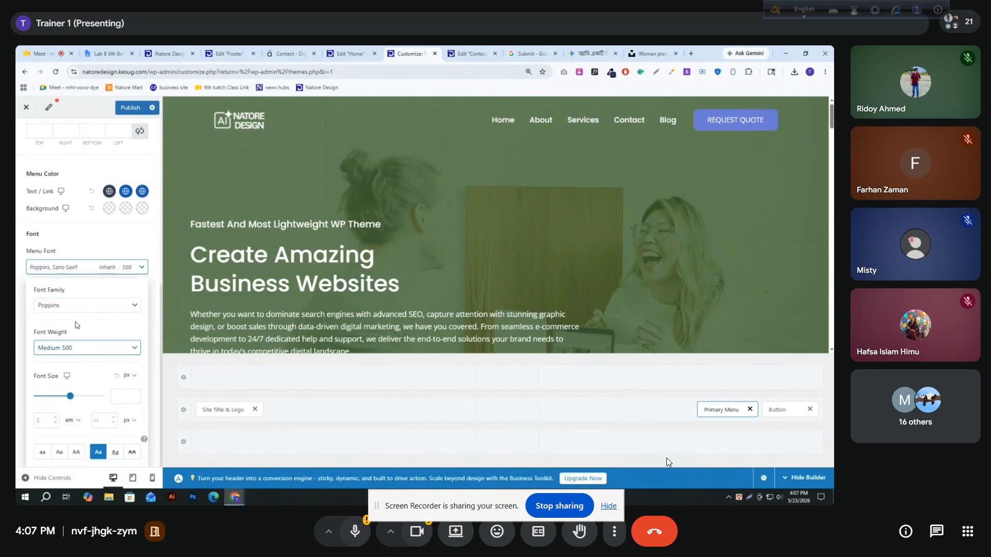
left_click(76, 453)
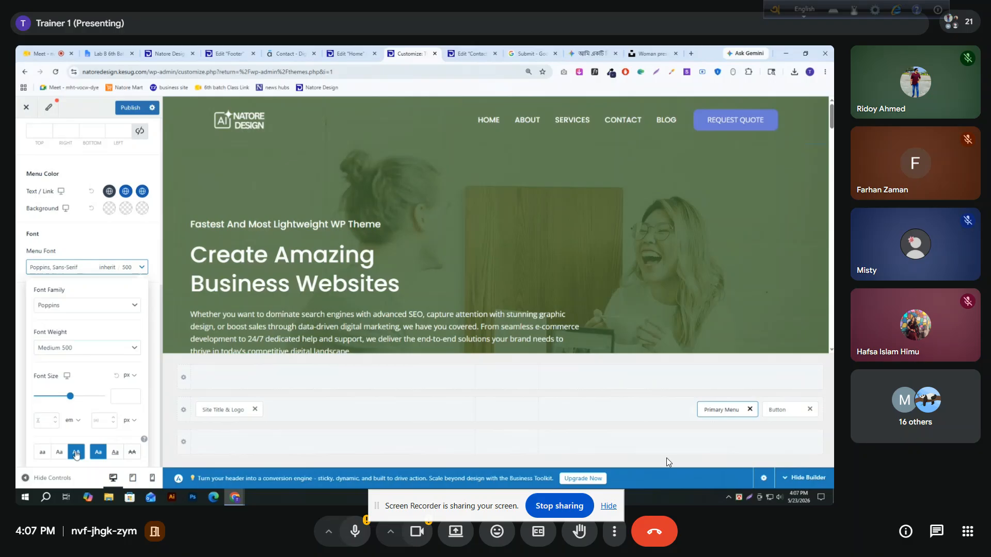
left_click(76, 453)
Set the Primary Menu's font size to 20 px and publish the changes
left_click(122, 396)
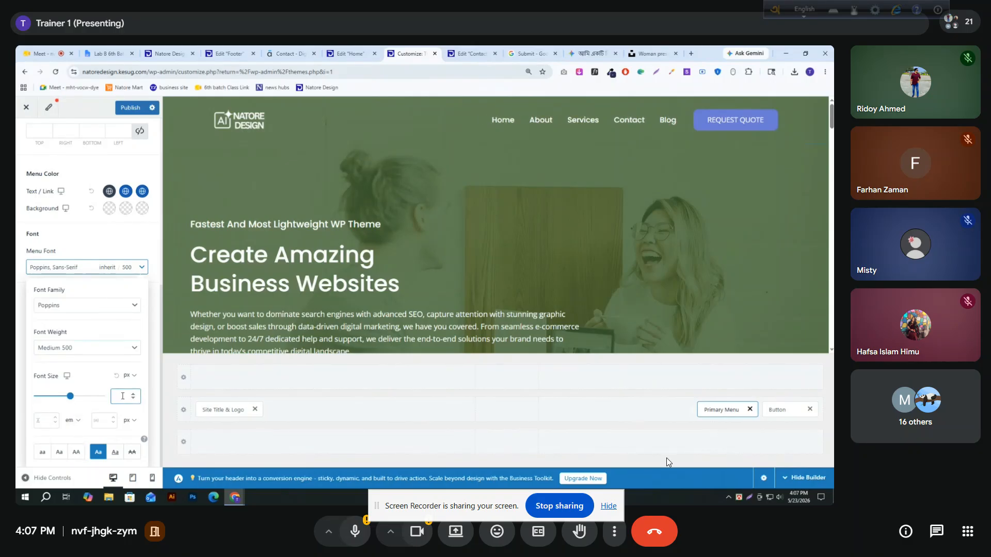
type("20")
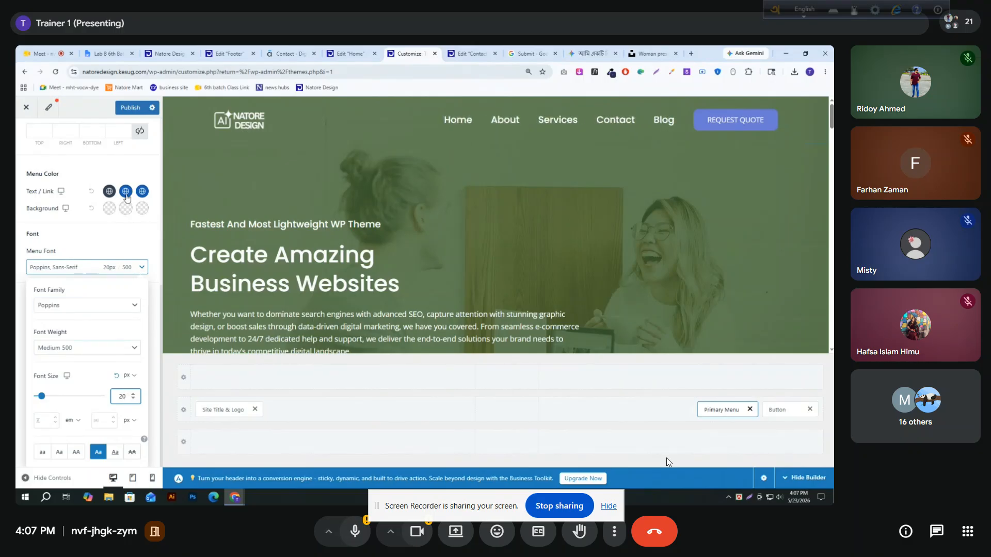
left_click(130, 109)
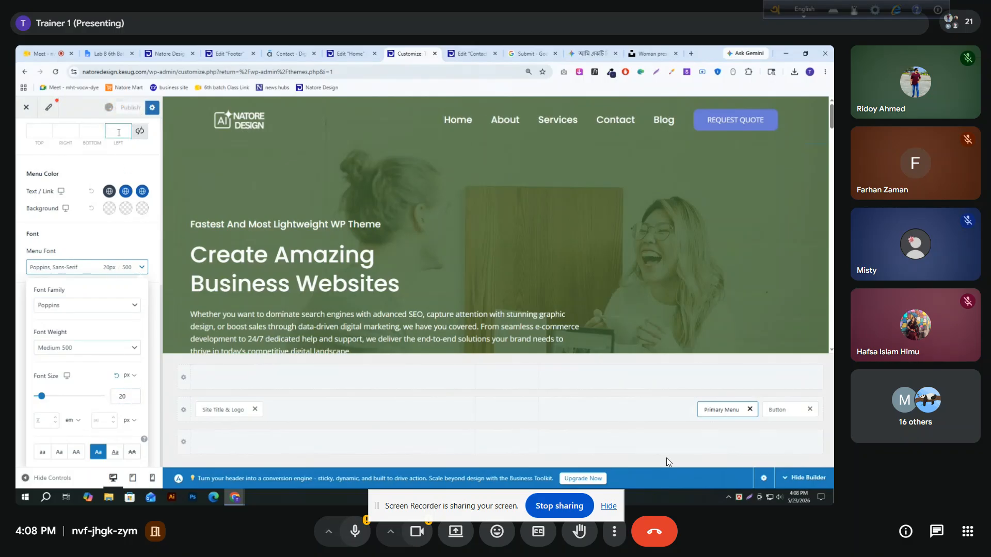
Set the Primary Menu's submenu width to 1400 px in its general settings and publish the change
scroll(71, 276, "up", 7)
left_click(52, 170)
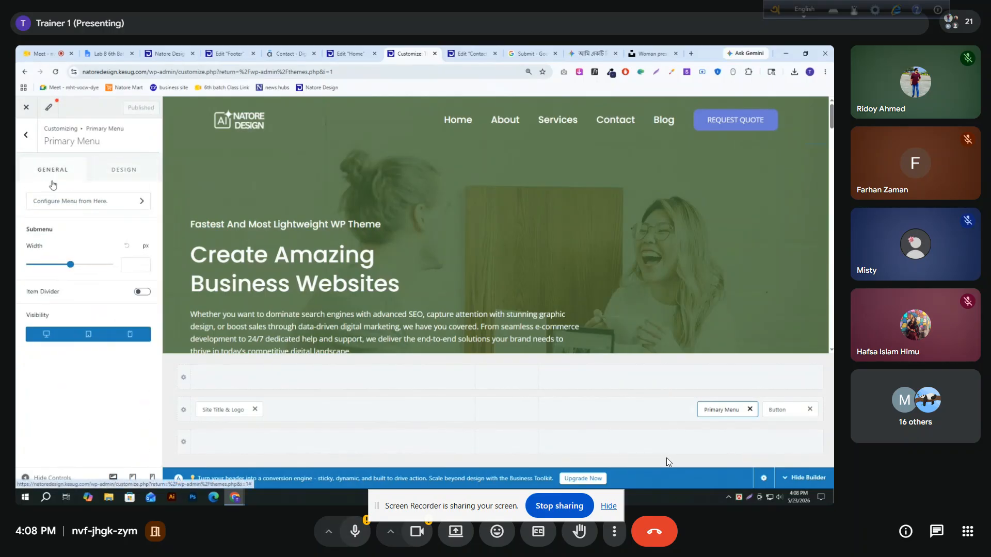
left_click(129, 267)
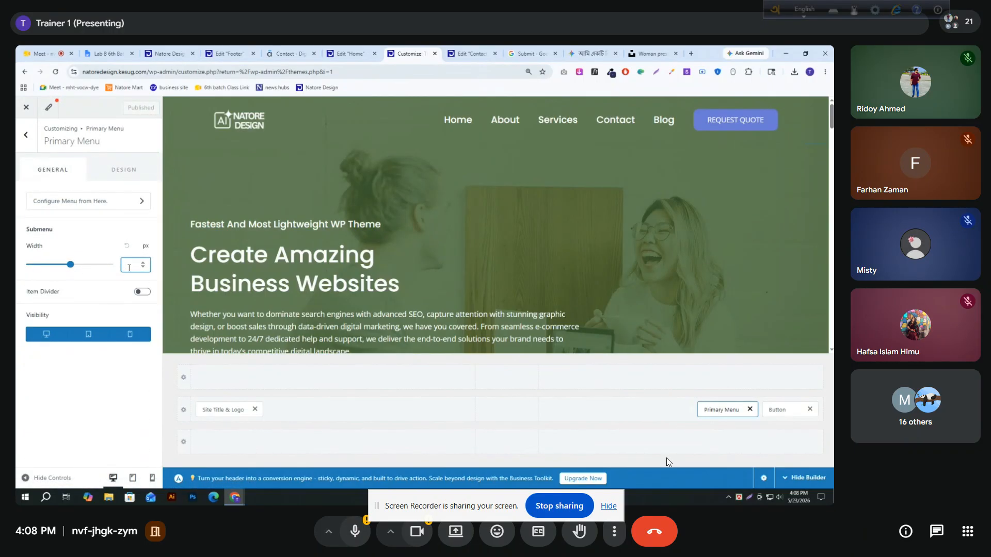
type("1400")
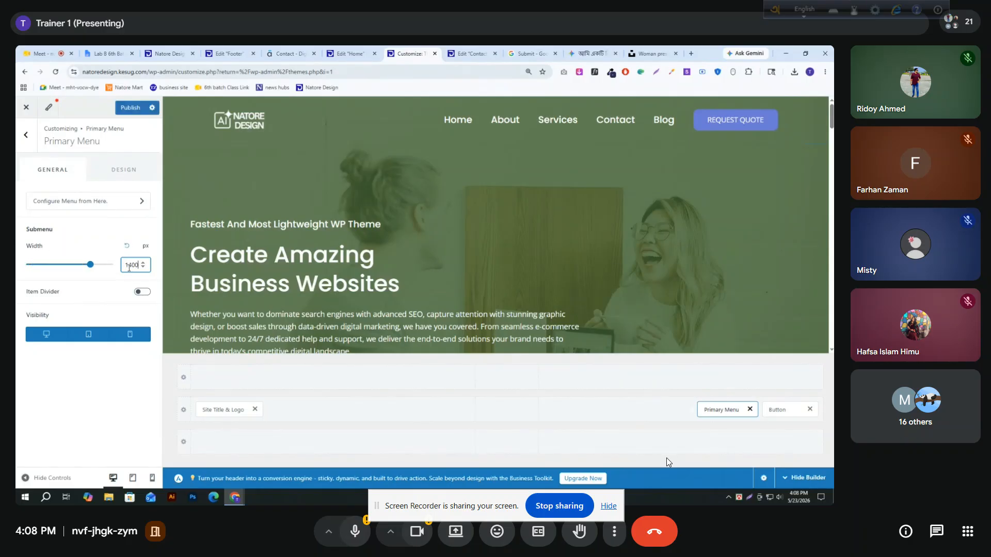
left_click(133, 110)
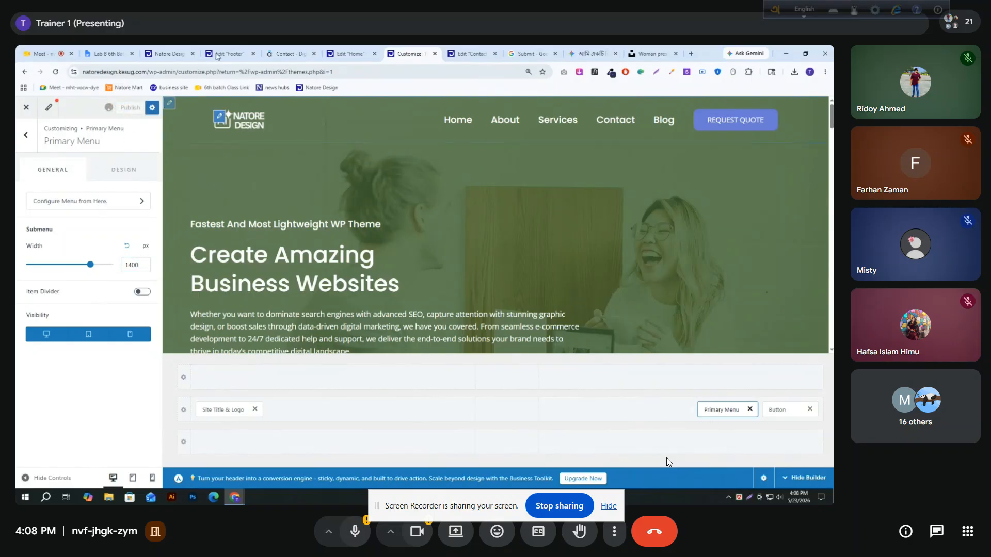
Close the device emulation on the live site, reload the homepage and compare the header's alignment with the sections down to the footer
left_click(166, 53)
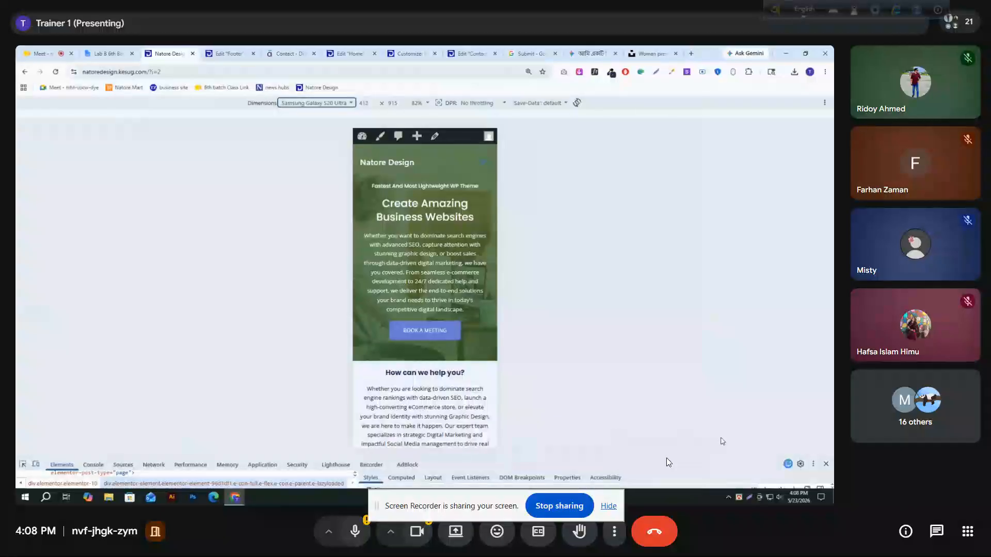
left_click(826, 464)
left_click(56, 72)
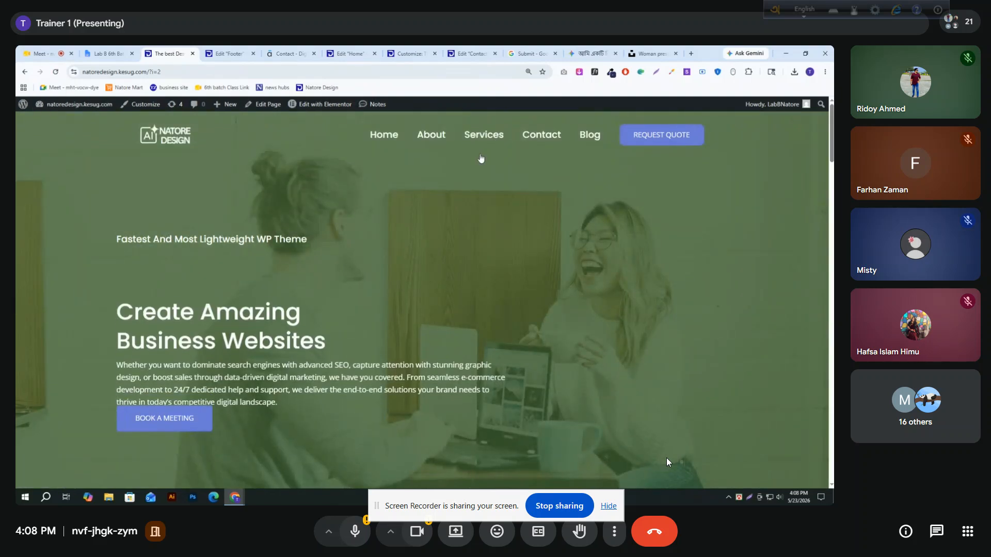
scroll(155, 278, "down", 15)
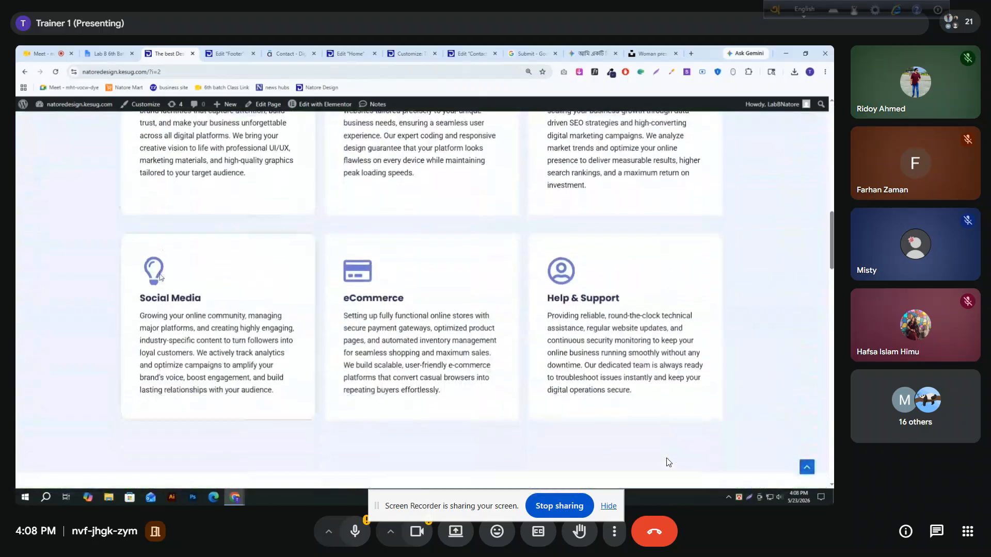
scroll(171, 292, "down", 10)
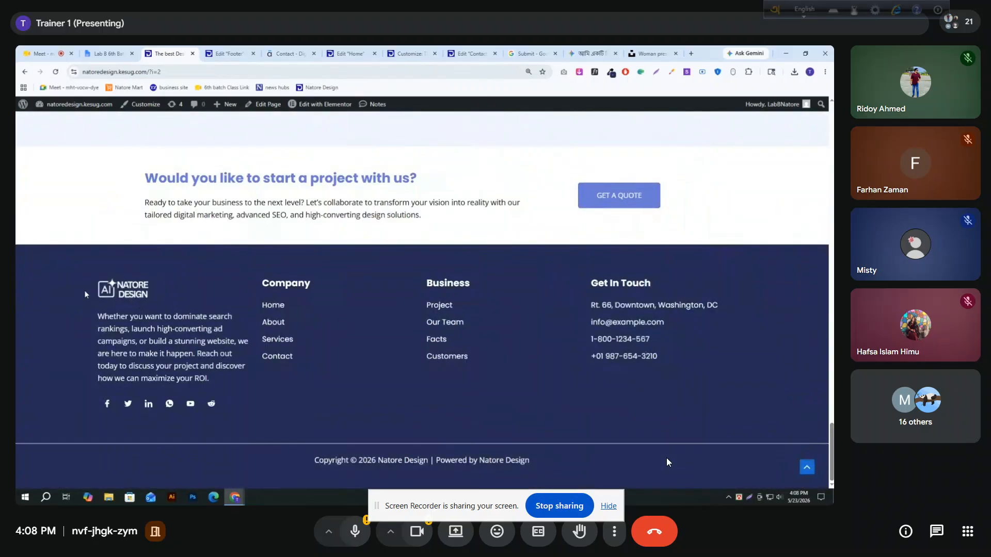
In the Footer template editor, check the content width of the container holding the logo and link columns
left_click(227, 53)
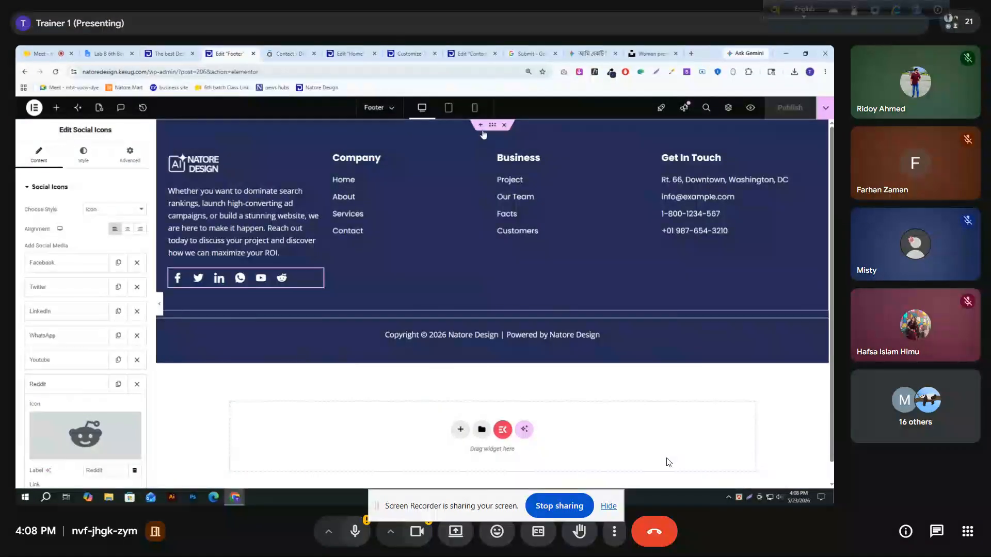
left_click(492, 126)
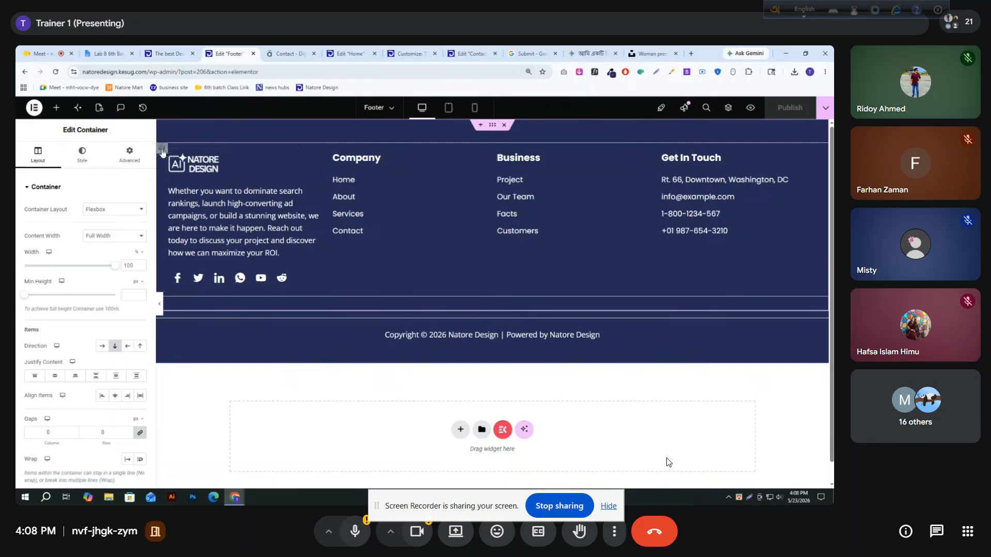
left_click(162, 151)
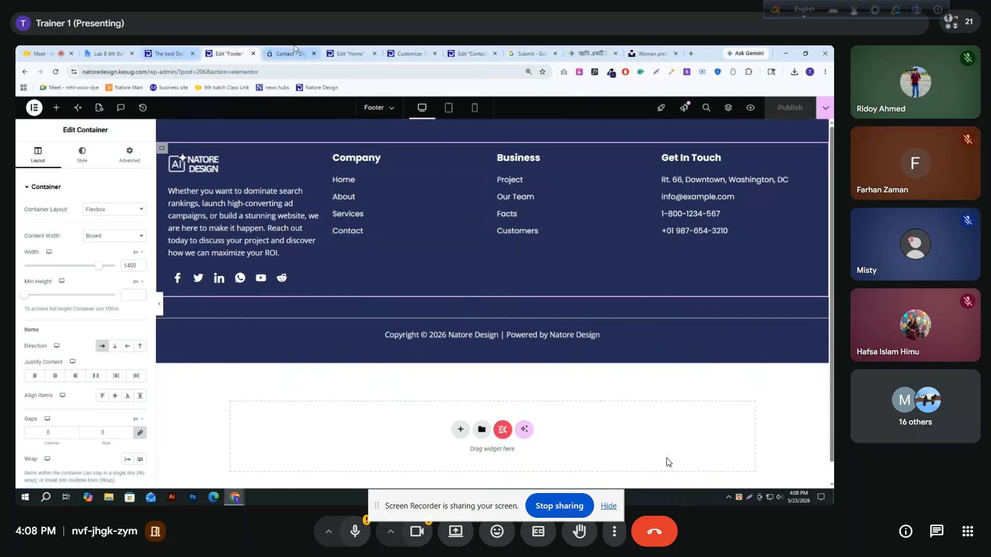
In the Customizer's global container settings, set the Container Width to 1400 px and publish the change
left_click(410, 53)
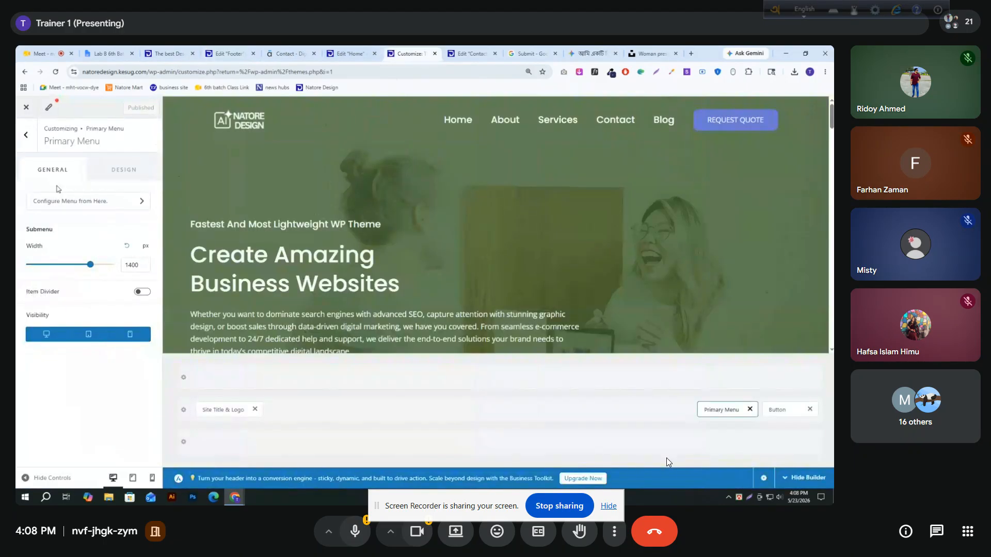
left_click(26, 135)
left_click(26, 133)
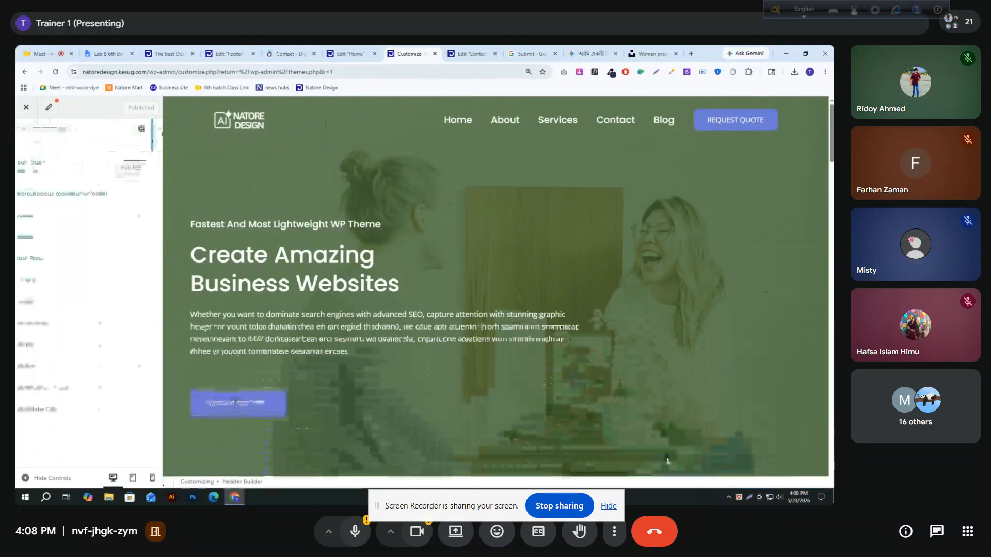
left_click(51, 221)
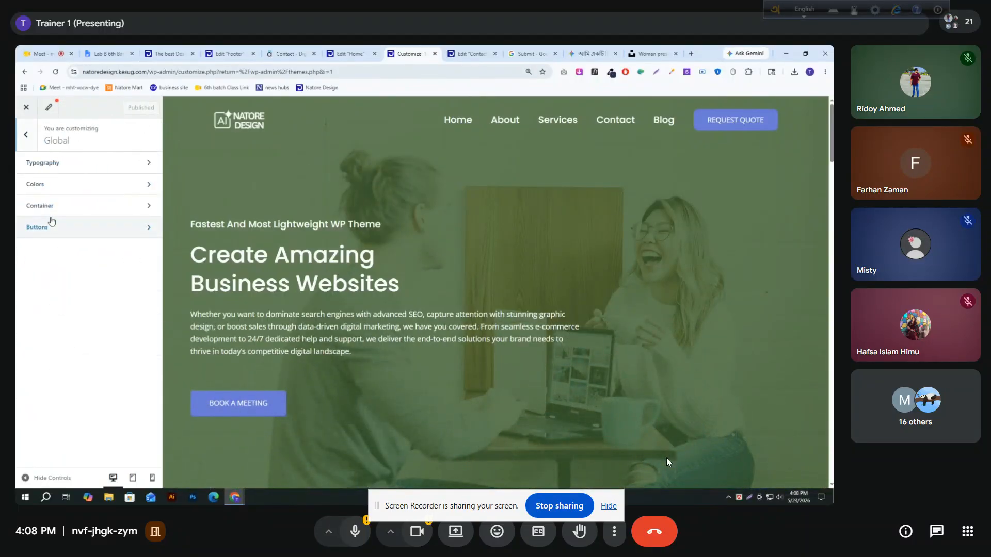
left_click(110, 215)
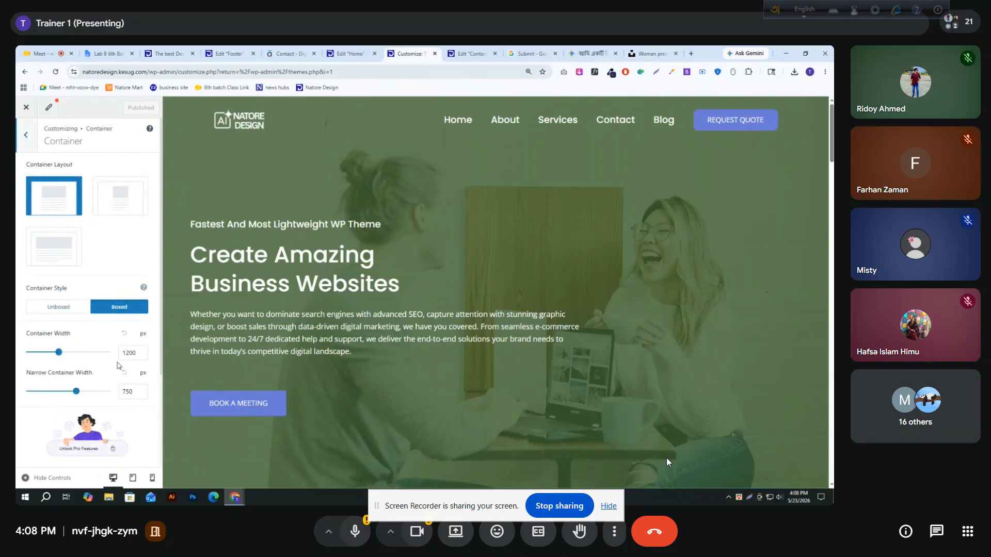
double_click(129, 351)
type("1400")
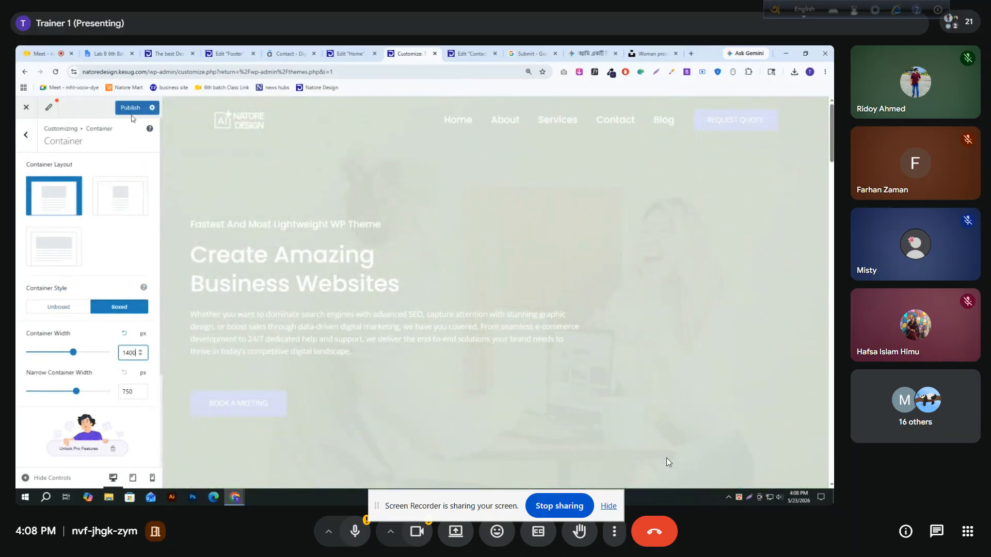
left_click(131, 109)
Reload the live homepage and check the header's width against the hero section and the footer
left_click(168, 54)
scroll(203, 246, "up", 5)
scroll(203, 247, "up", 10)
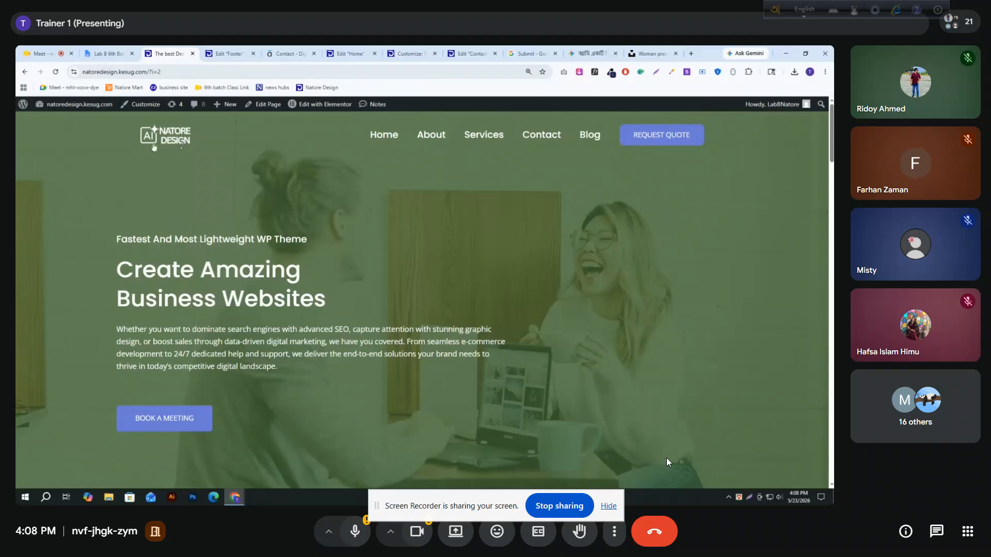
scroll(121, 251, "down", 8)
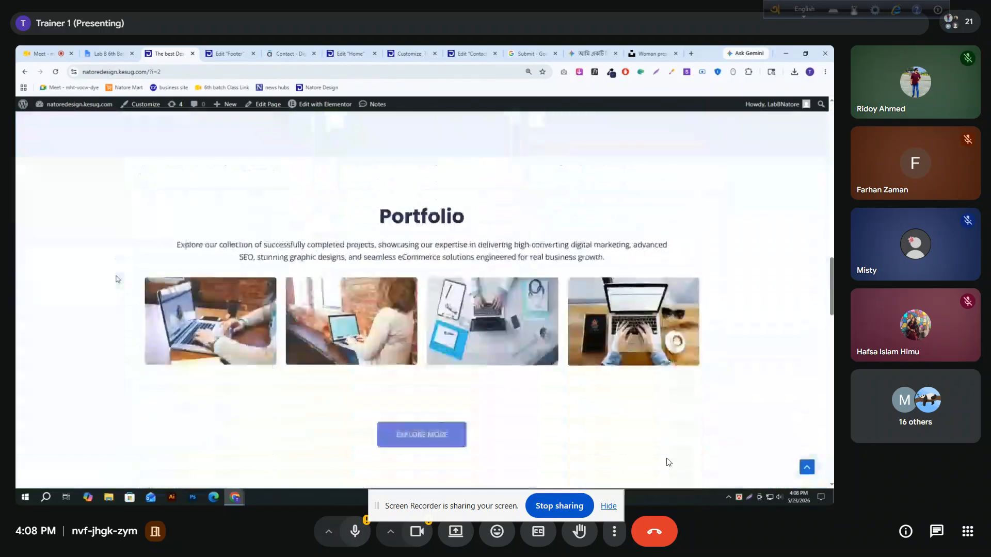
scroll(117, 279, "down", 10)
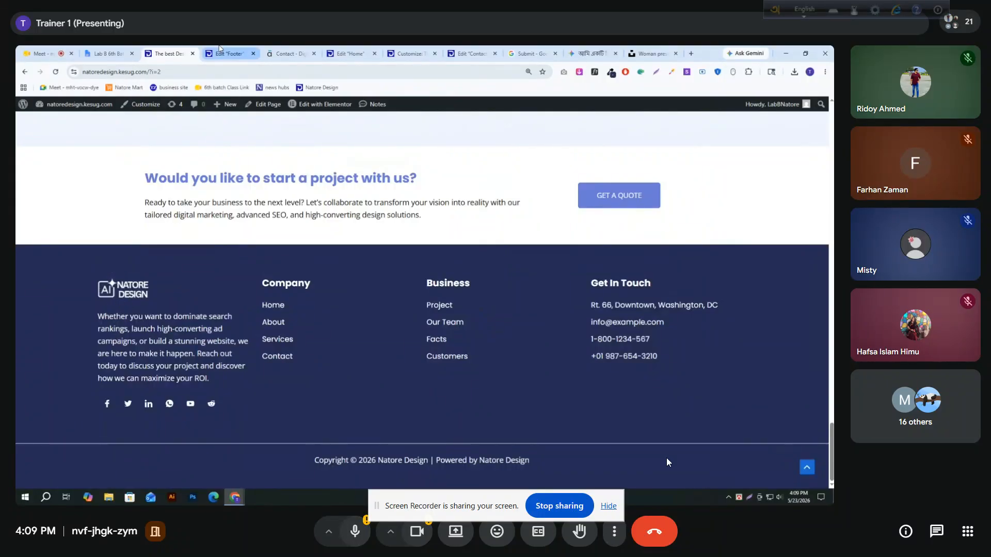
left_click(56, 71)
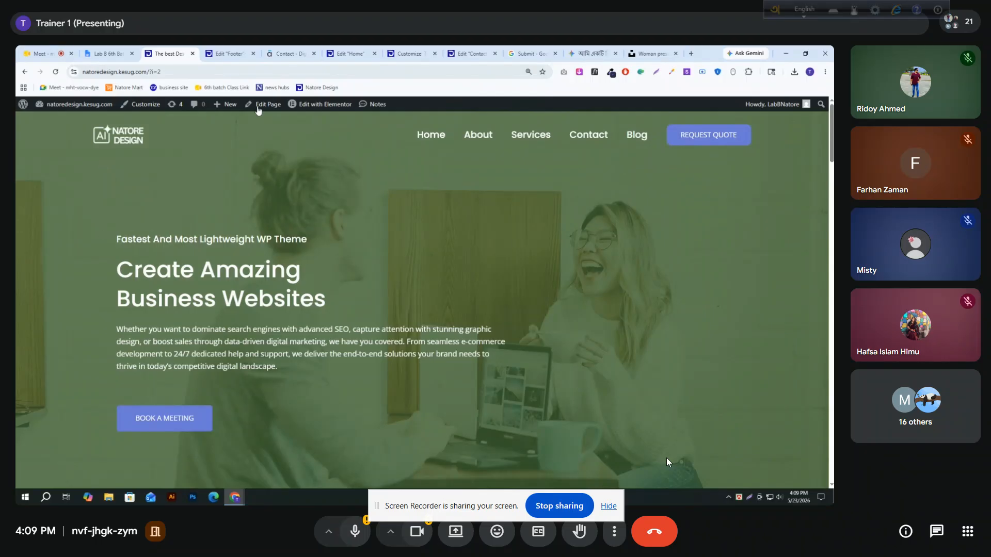
In the Home page editor's desktop view, open the layout settings of the hero section's inner container
left_click(358, 52)
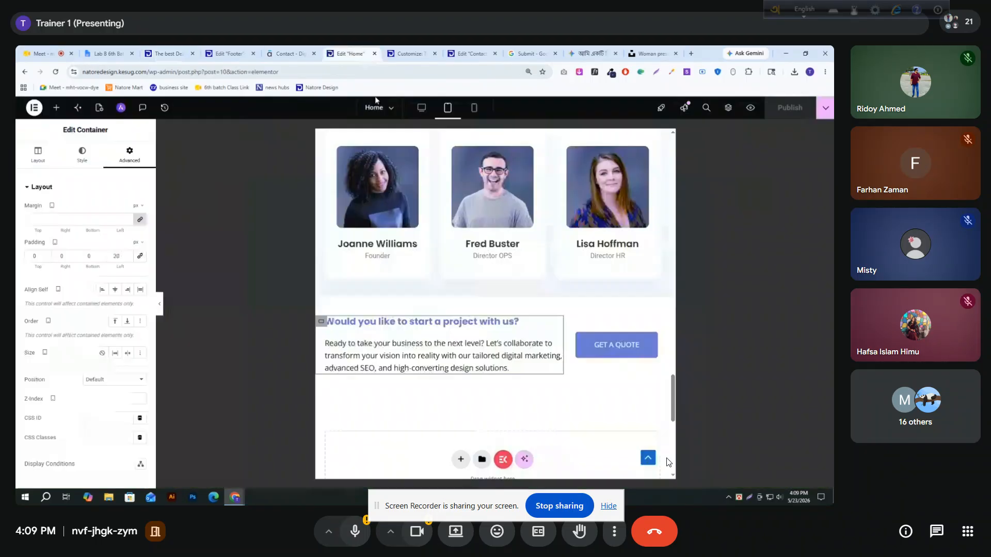
scroll(428, 221, "up", 8)
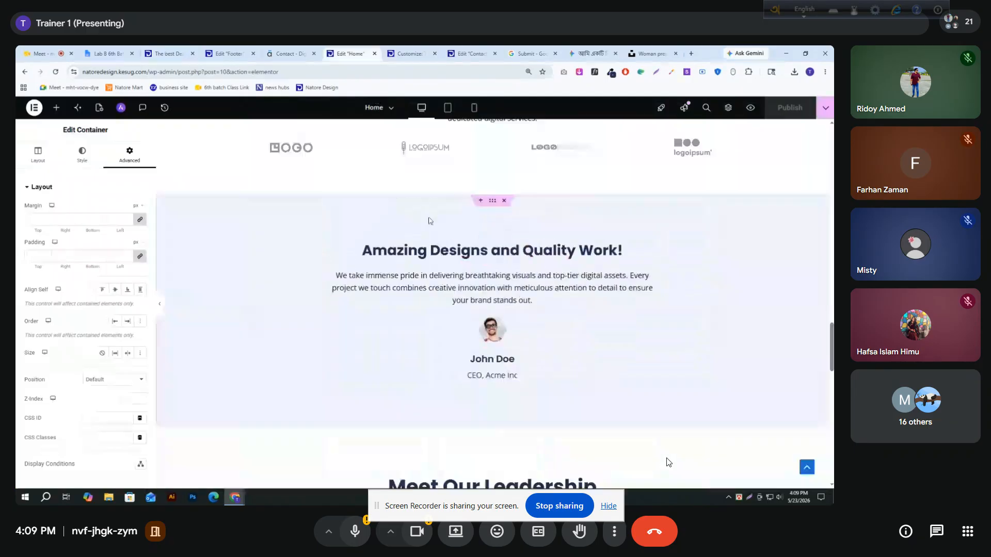
scroll(442, 211, "down", 3)
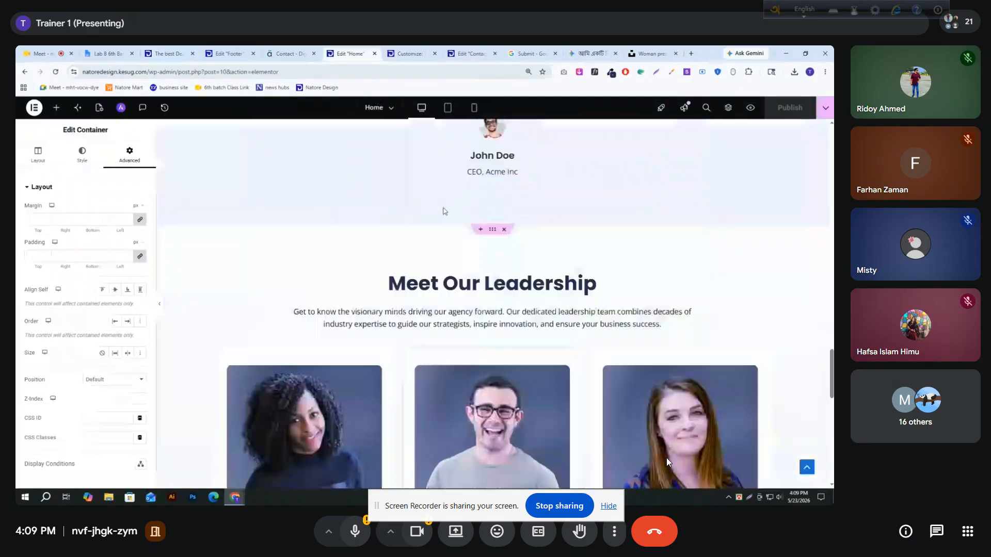
scroll(443, 196, "up", 15)
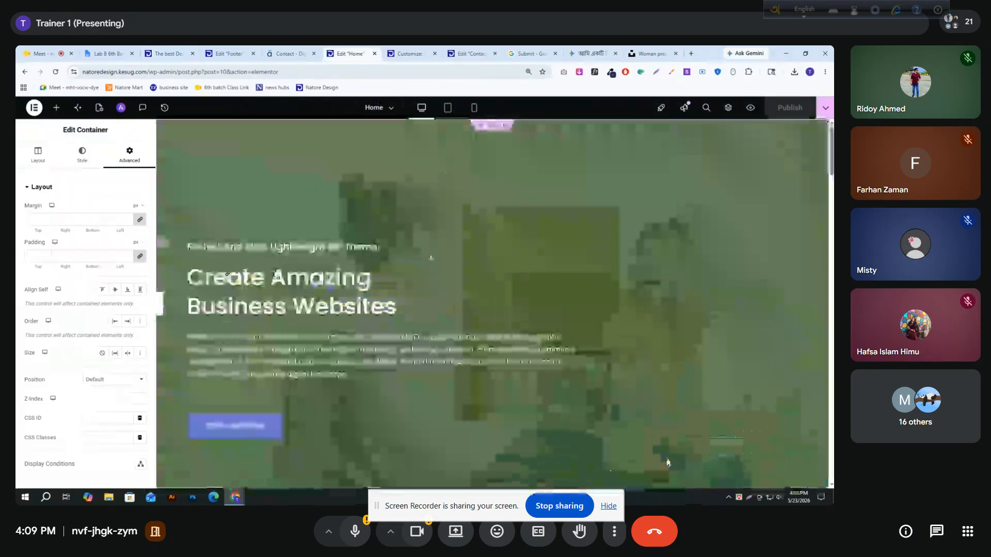
left_click(161, 243)
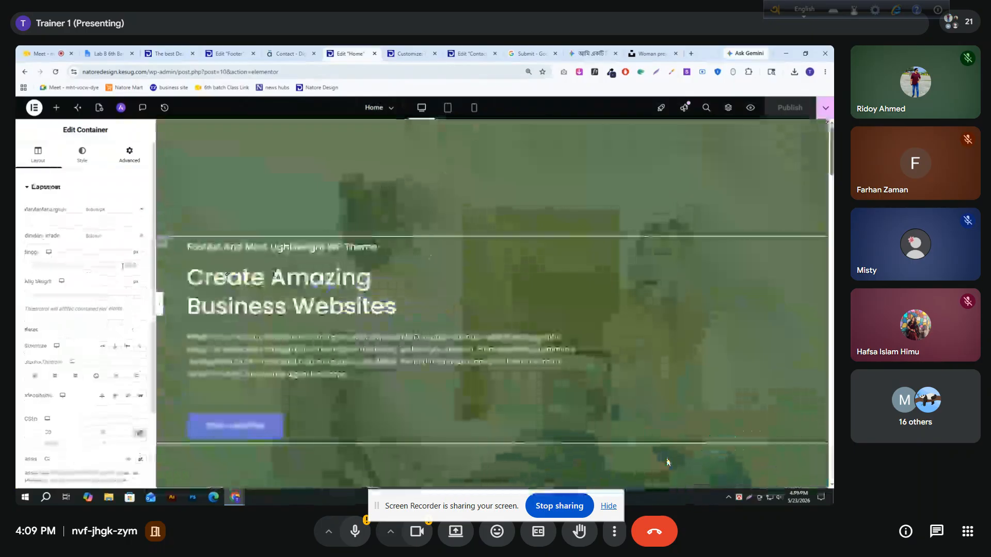